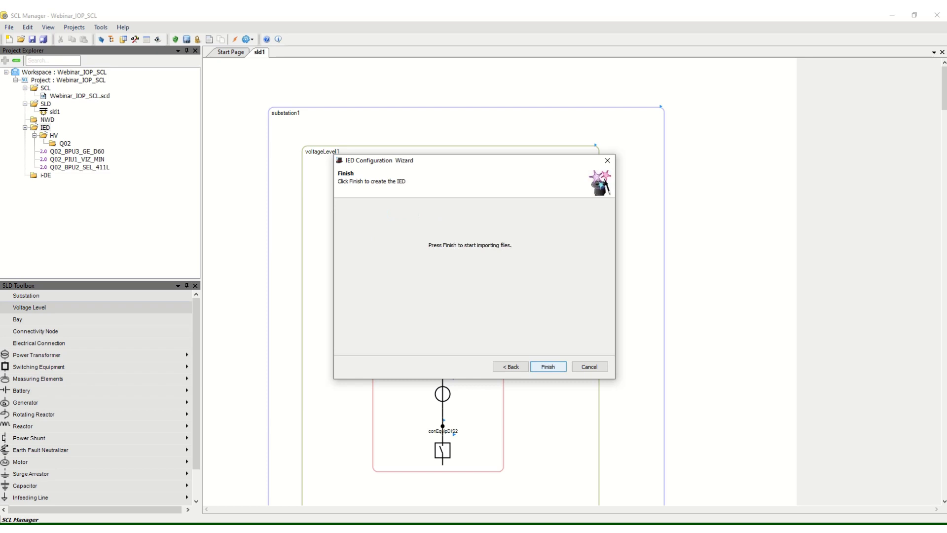
- Finish the IED import and move the GE D60, SEL 411L and SEL RTAC IEDs into the Q02 folder under HV
click(548, 366)
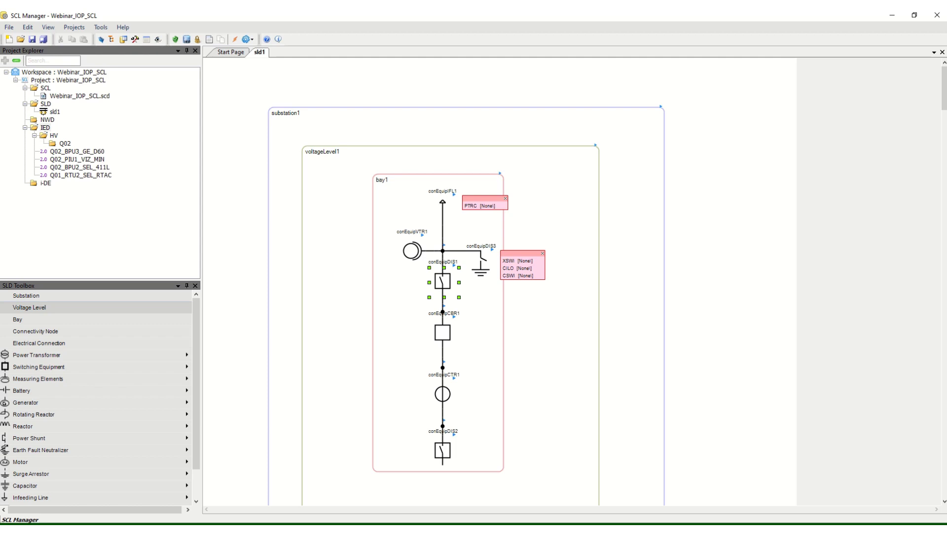
click(76, 151)
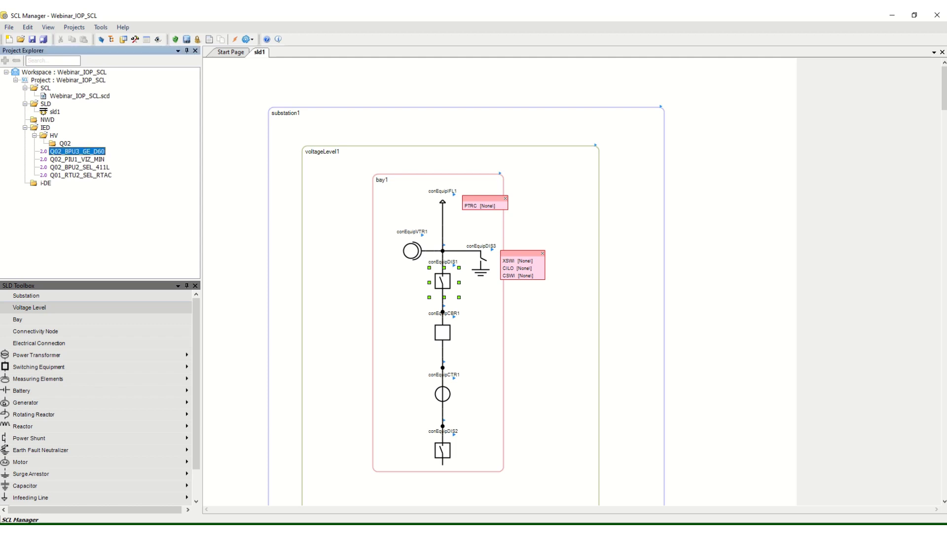
mouse_move(77, 152)
mouse_down()
mouse_move(65, 143)
mouse_move(77, 167)
mouse_move(65, 143)
mouse_up()
double_click(78, 167)
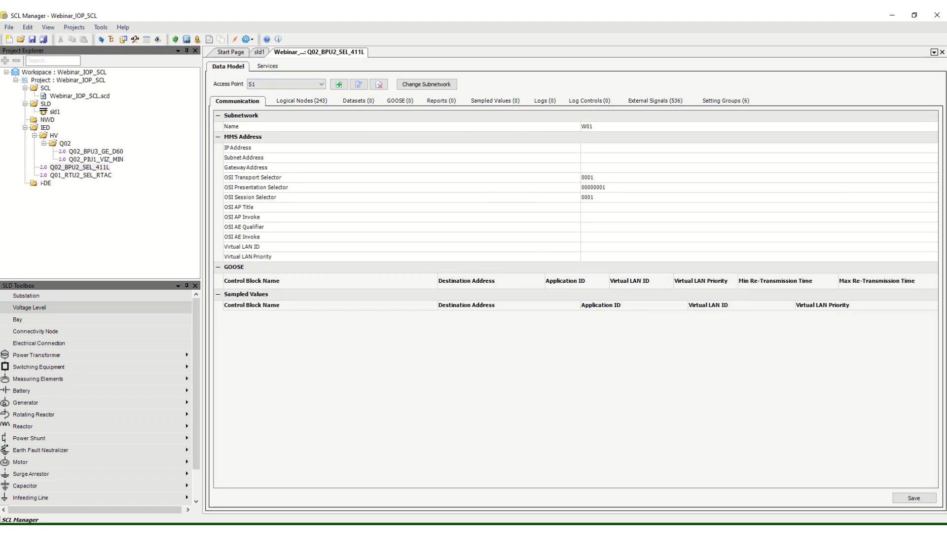
click(942, 52)
drag(78, 167, 65, 144)
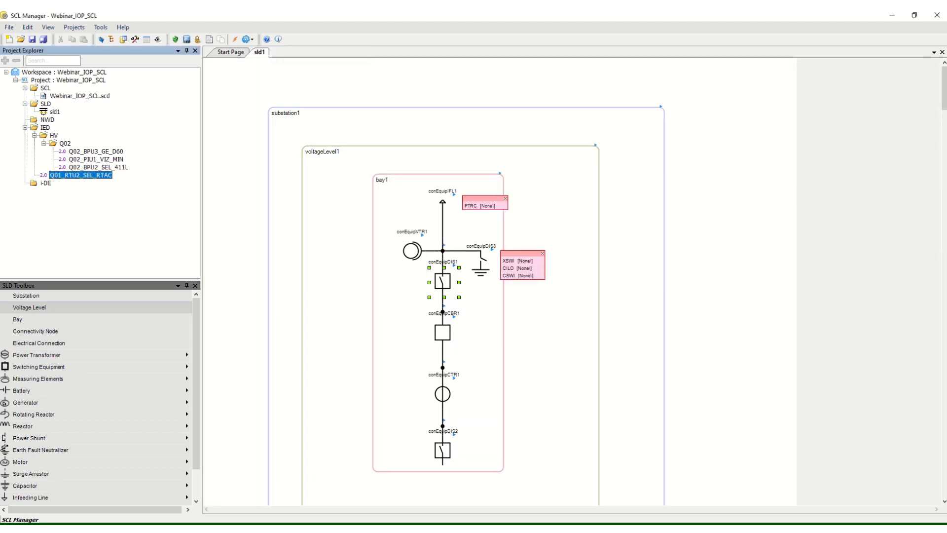
drag(80, 175, 65, 143)
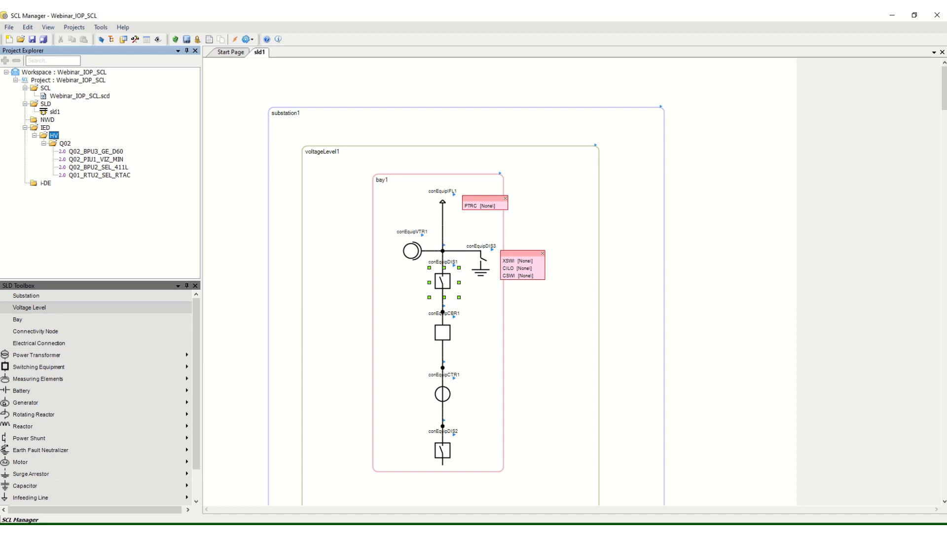
- Open Q02_BPU3_GE_D60 and examine its logical nodes, and go through the IEDs listed in the Q02 folder
double_click(96, 151)
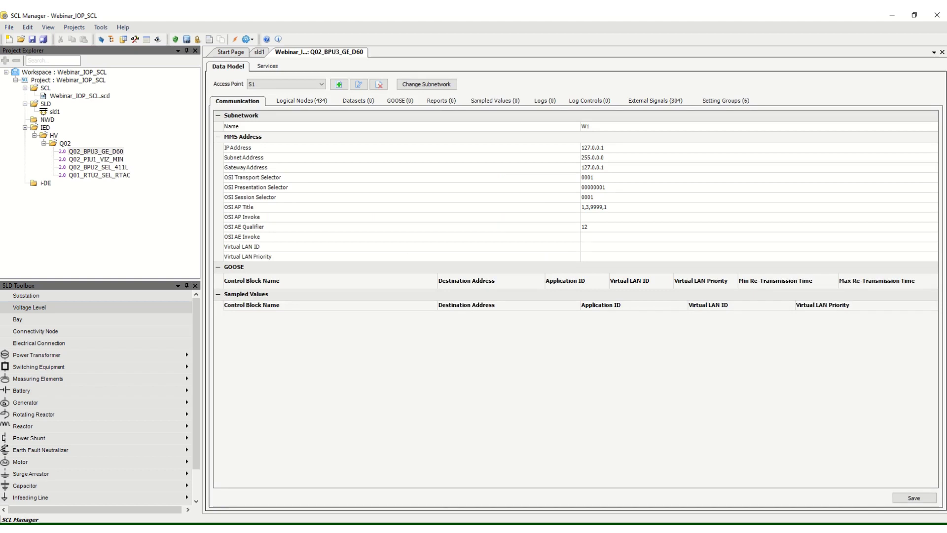
click(302, 101)
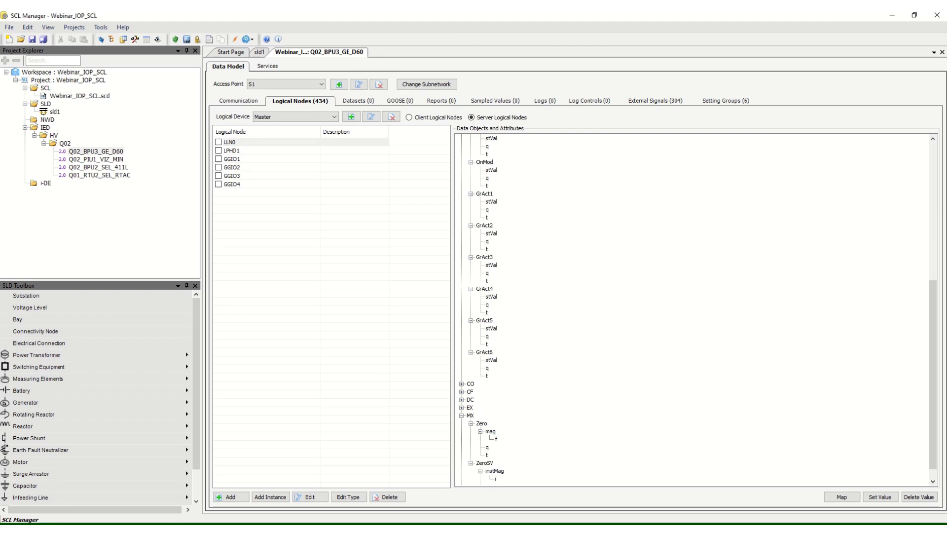
click(97, 151)
click(96, 160)
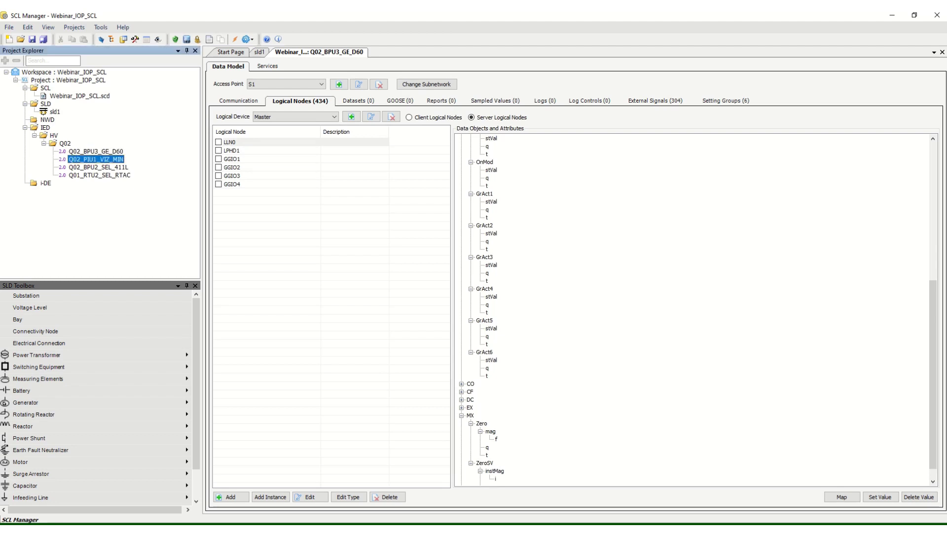
click(98, 167)
click(99, 175)
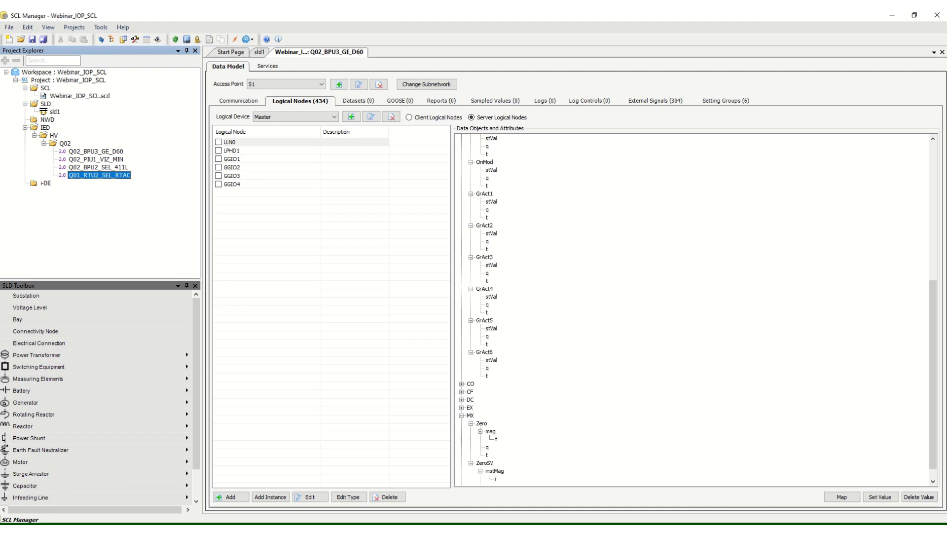
click(96, 151)
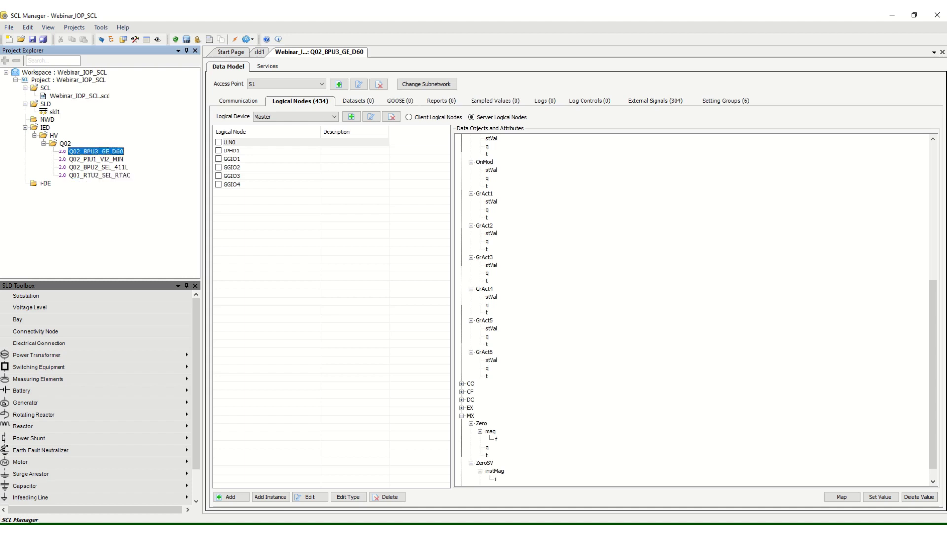
- Create a GOOSE control block in Q02_BPU3_GE_D60 on logical device Master, logical node LLN0
double_click(96, 151)
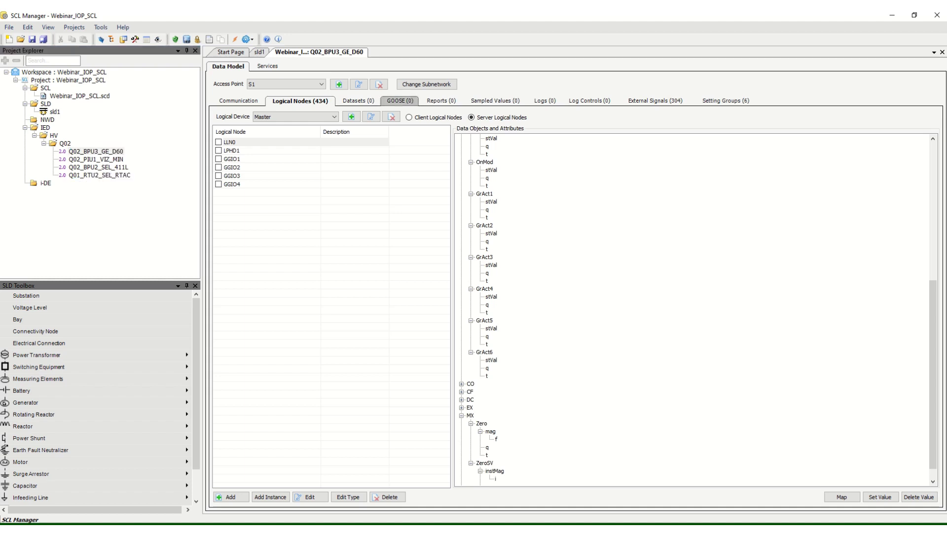
click(399, 101)
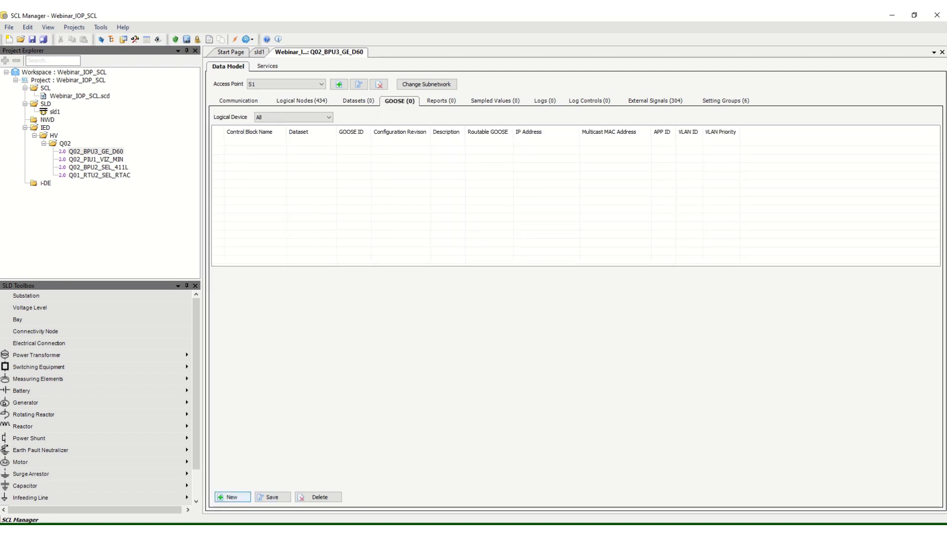
click(232, 497)
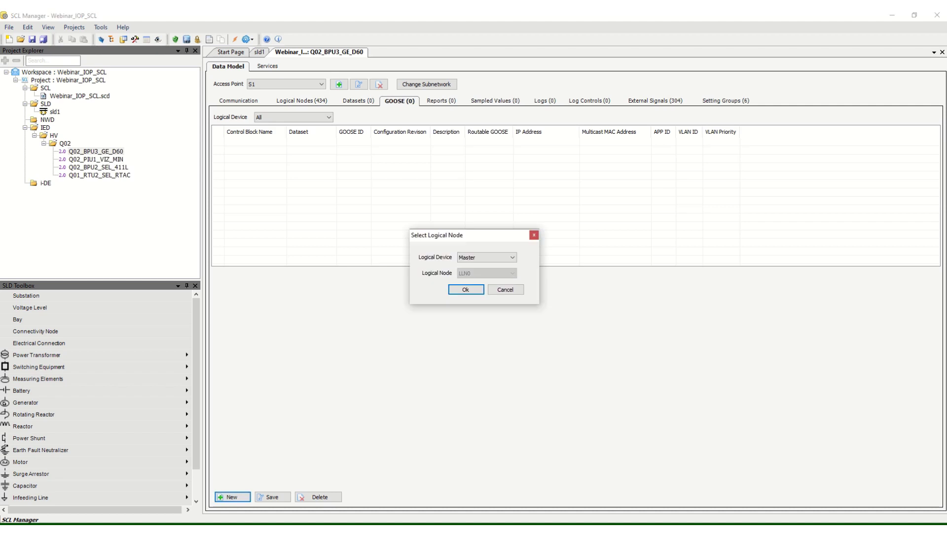
click(466, 290)
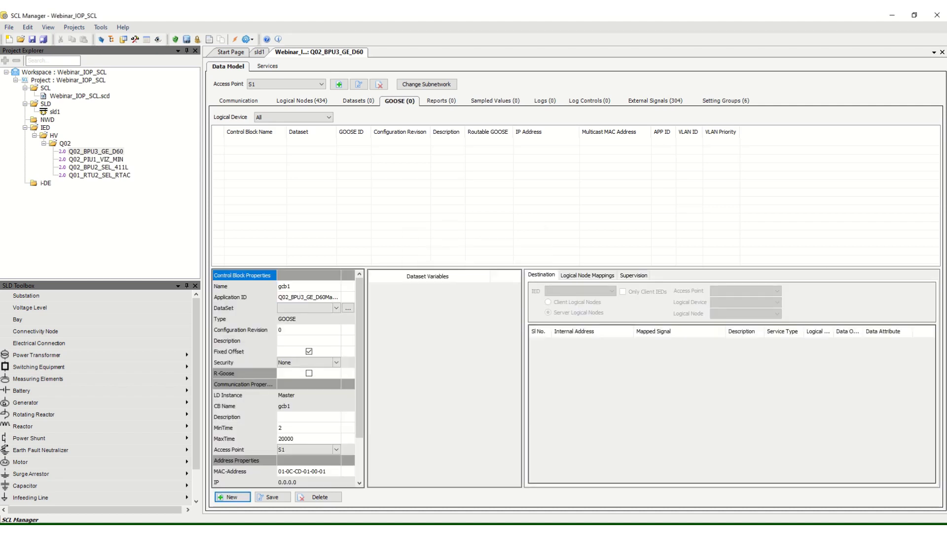
- Start a new dataset for the control block named BreakerFail, using logical device Prot and logical node BkrFaRBRF1
drag(365, 374, 412, 374)
click(393, 308)
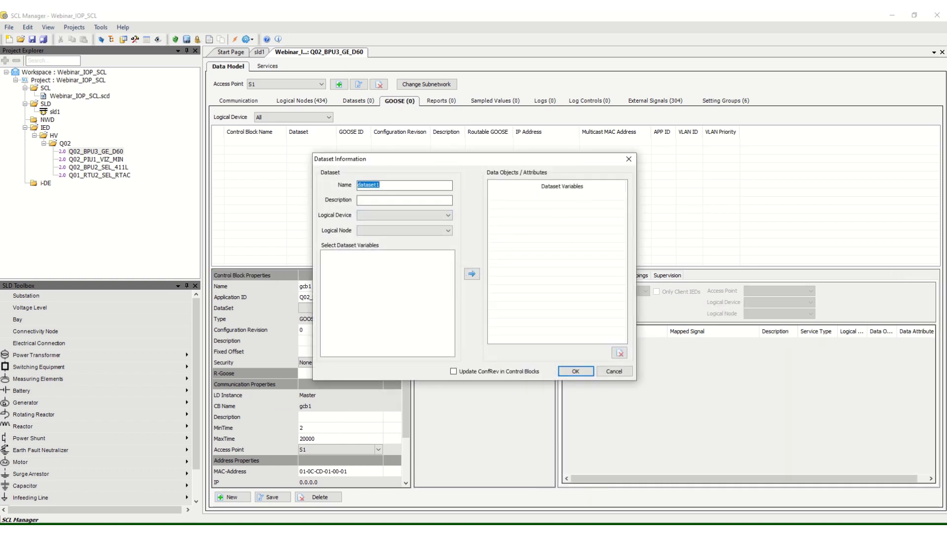
text(BreakerFail)
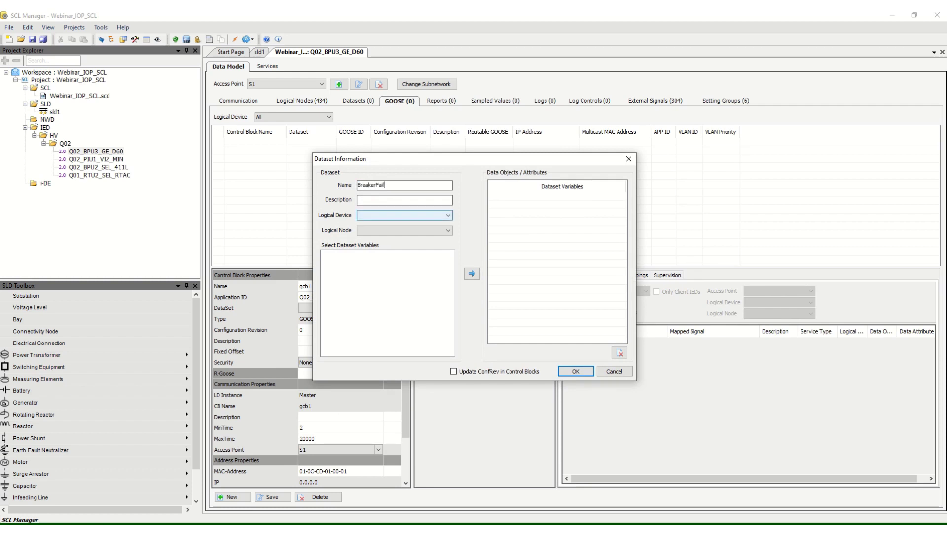
click(404, 215)
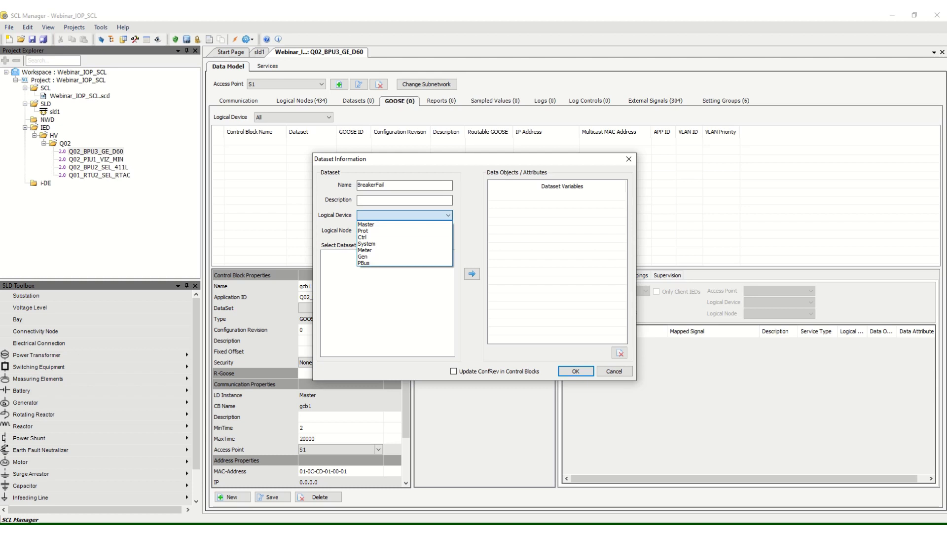
key(Down)
key(Return)
key(Tab)
key(alt+Down)
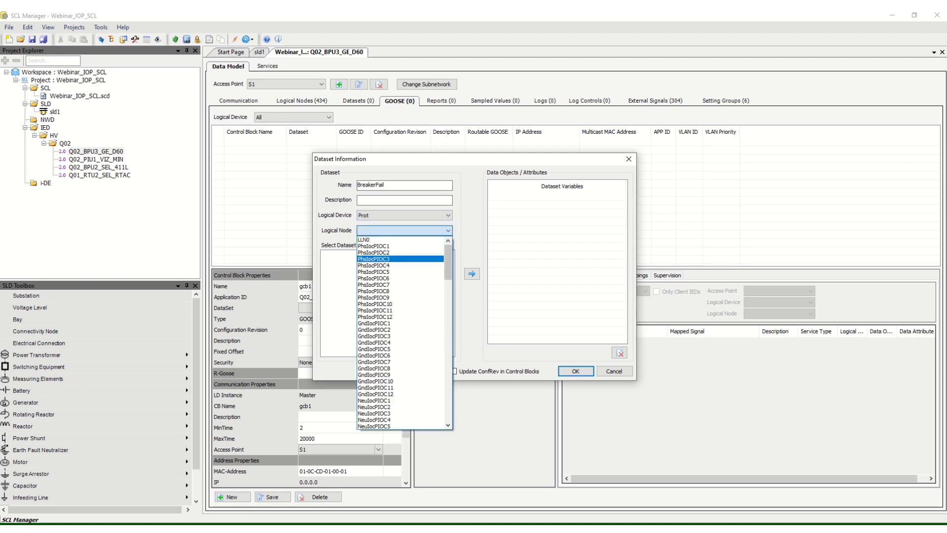
drag(448, 262, 448, 334)
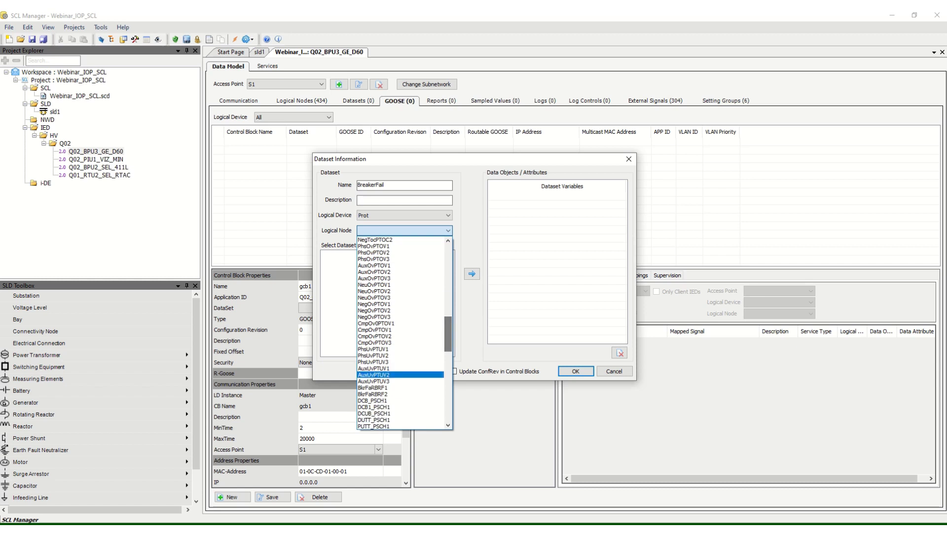
click(385, 387)
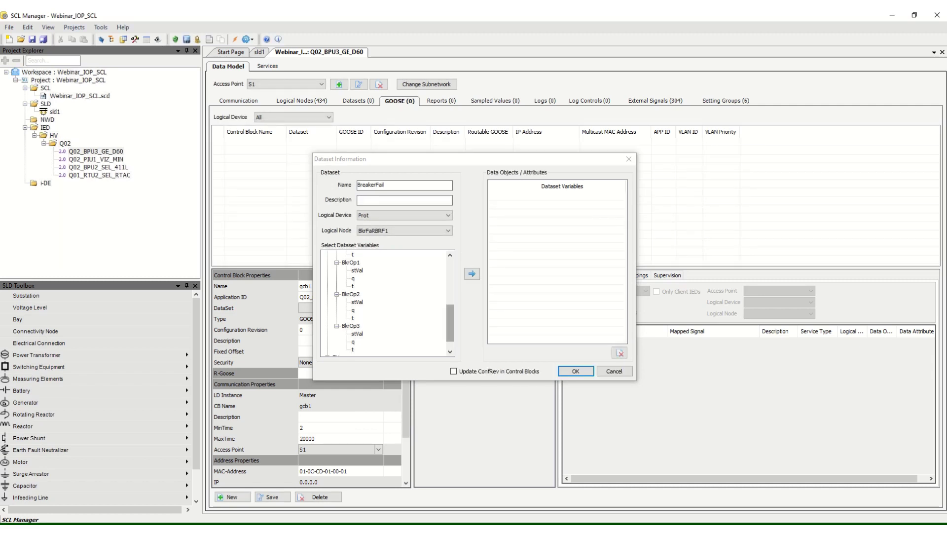
- Add the general and q attributes of the OpEx status object to the BreakerFail dataset
drag(450, 323, 450, 277)
click(360, 310)
click(472, 273)
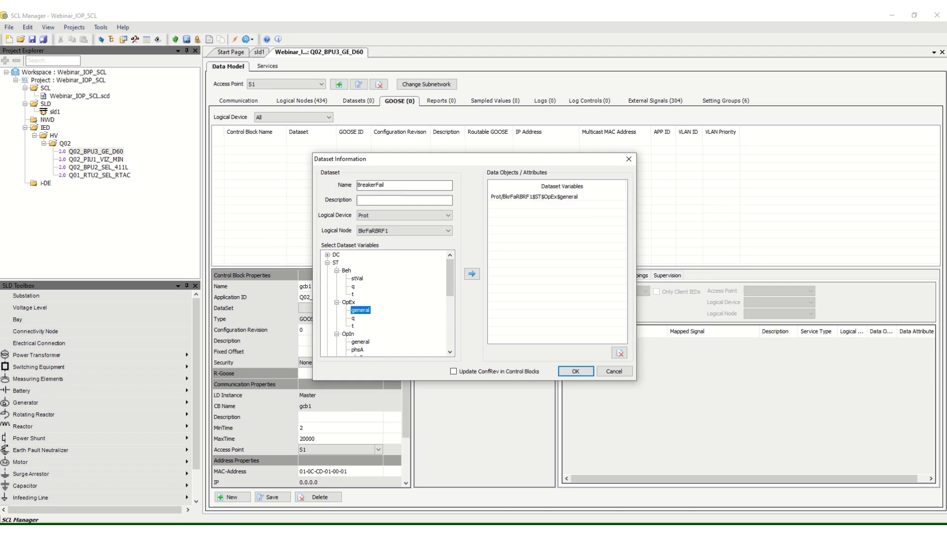
click(353, 318)
click(472, 273)
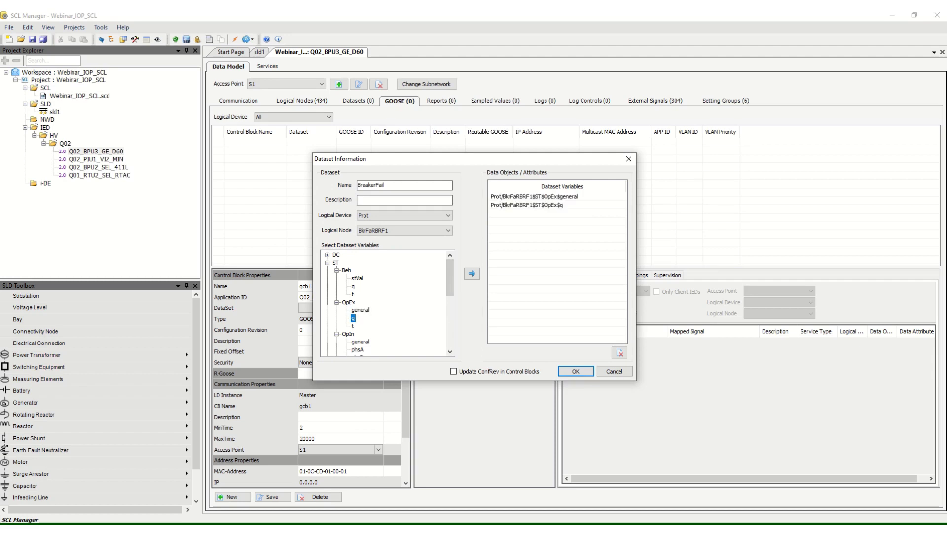
- Add the general, phsA, phsB, phsC and q attributes of OpIn to the BreakerFail dataset and confirm the dataset
scroll(385, 304, down, 2)
click(361, 294)
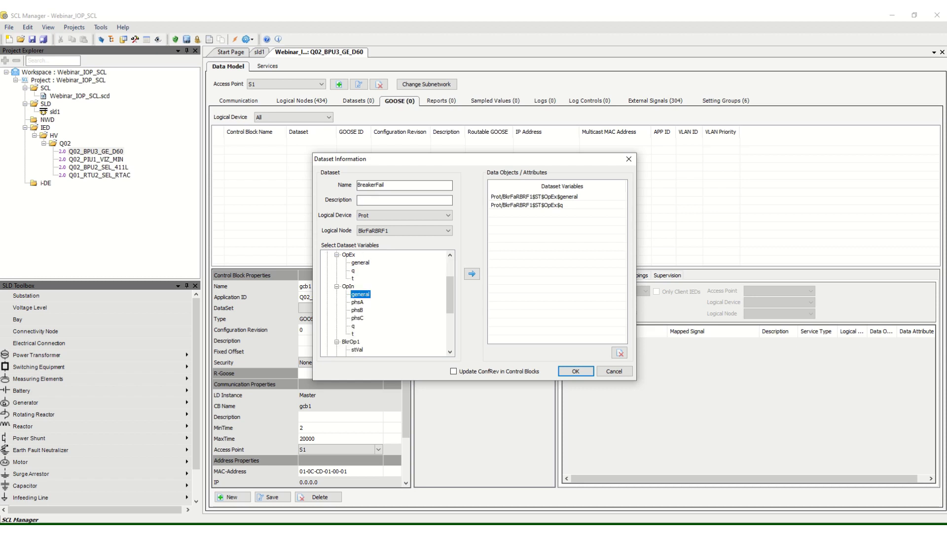
double_click(360, 293)
click(357, 302)
double_click(357, 301)
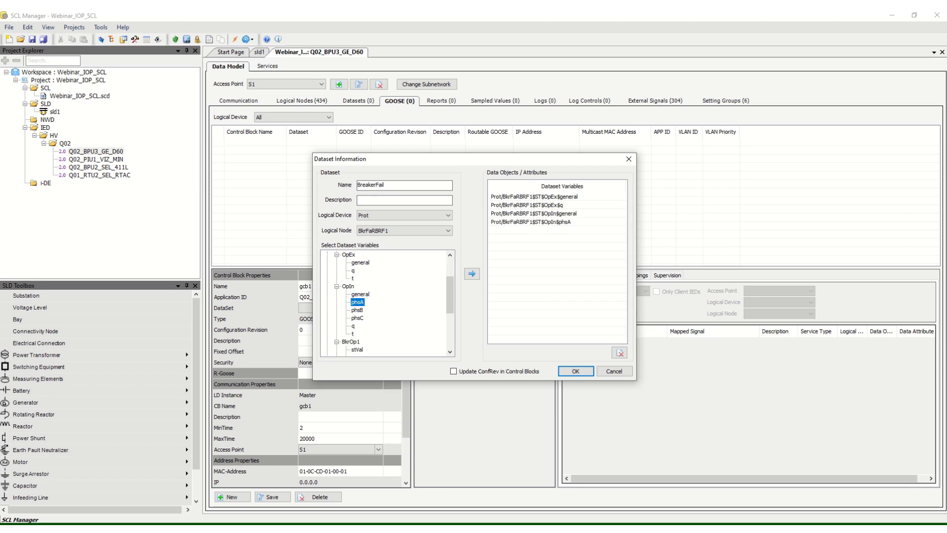
click(357, 310)
double_click(357, 310)
click(357, 317)
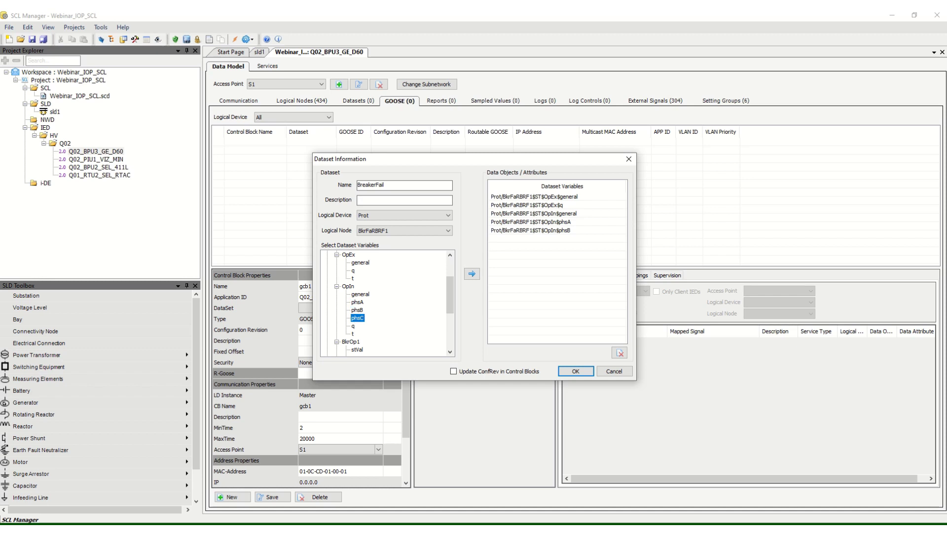
double_click(357, 317)
click(353, 326)
double_click(353, 325)
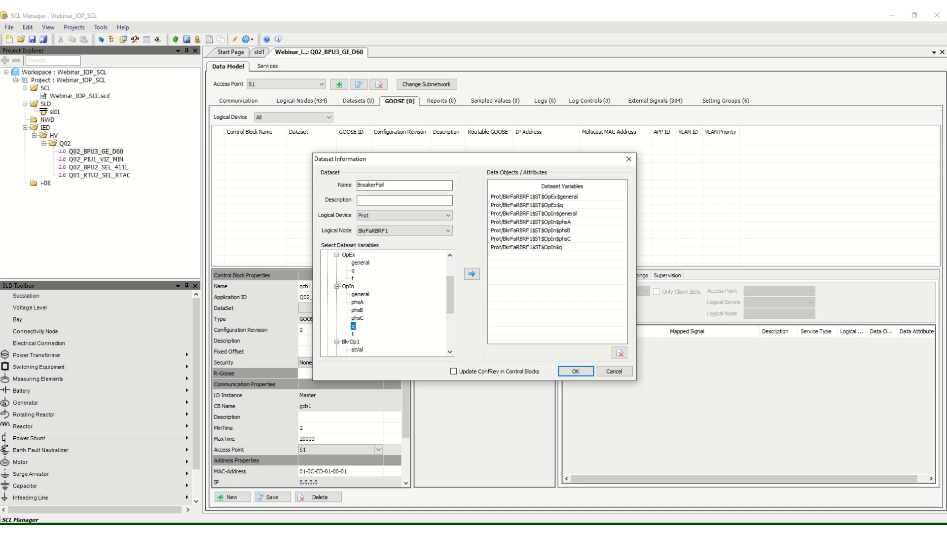
click(575, 371)
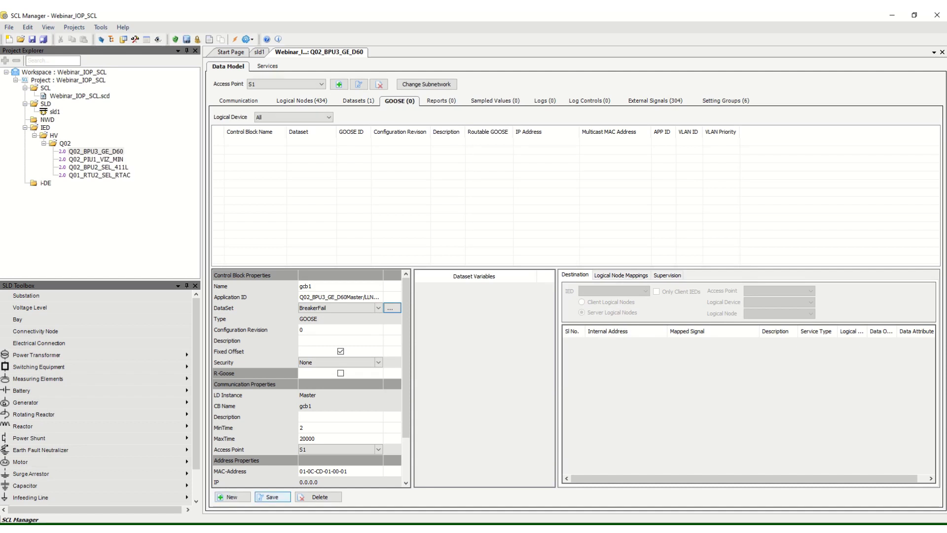
- Save the GOOSE control block and widen the GOOSE ID column to show its full ID
click(272, 497)
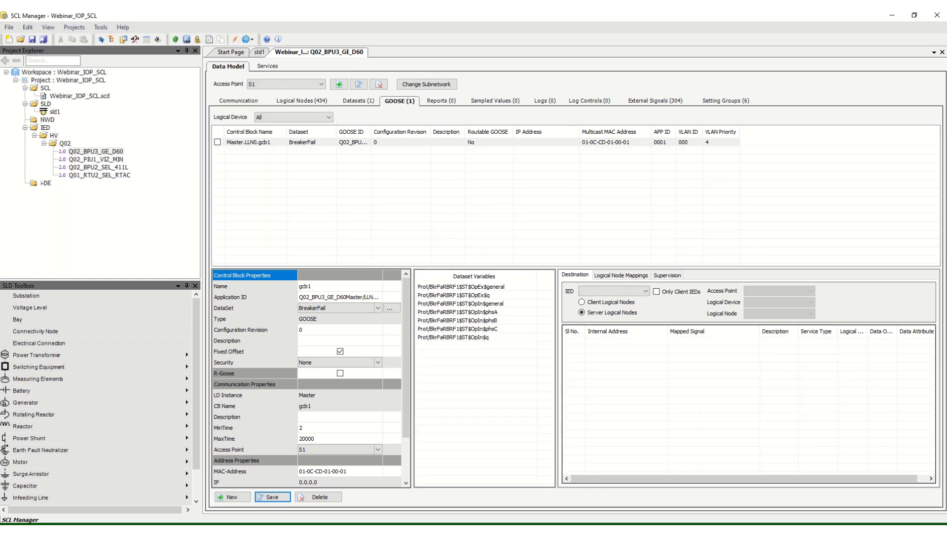
drag(371, 132, 445, 132)
click(425, 142)
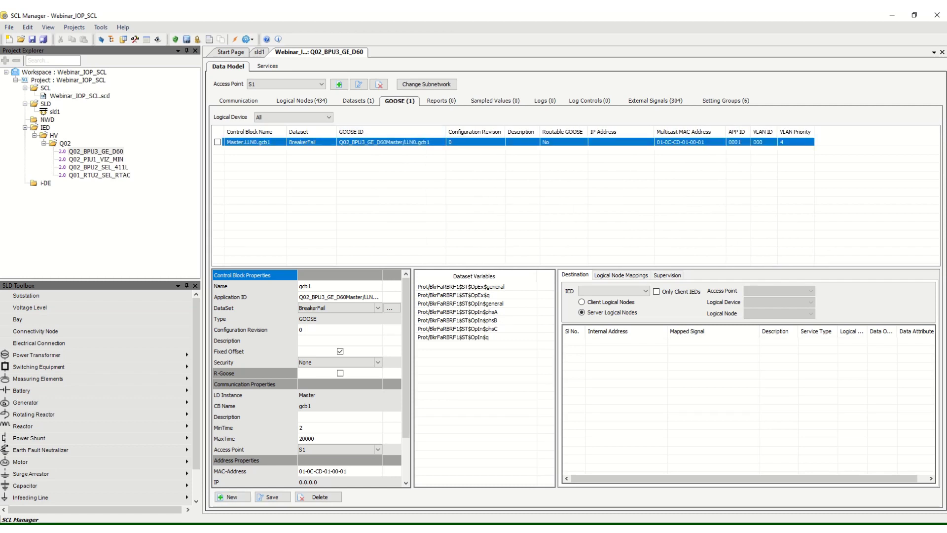
- Create a second GOOSE control block on logical device Master and start a new dataset for it
click(232, 497)
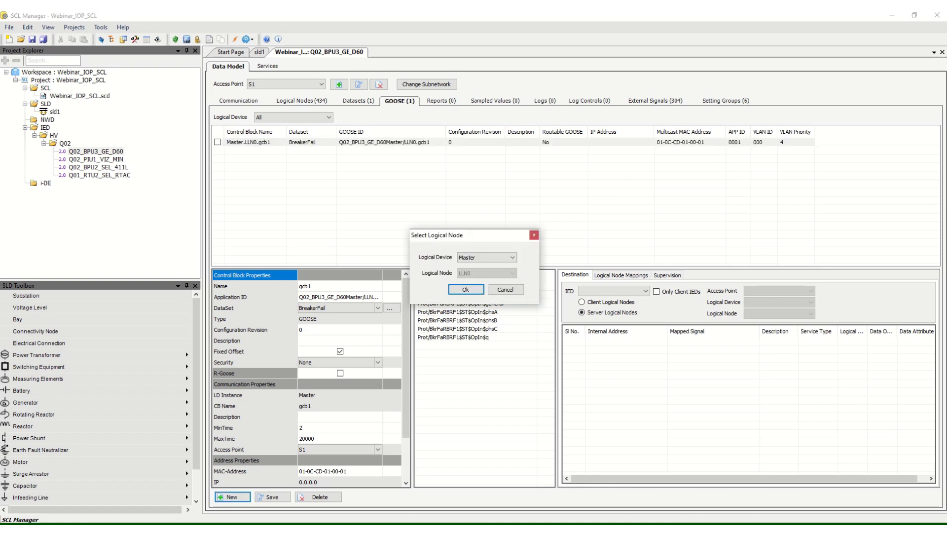
click(466, 290)
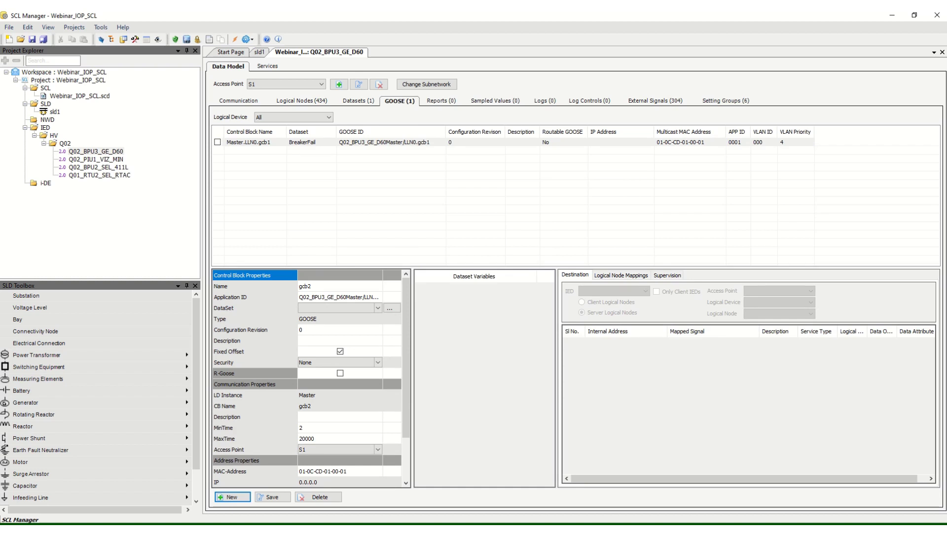
click(338, 308)
click(389, 308)
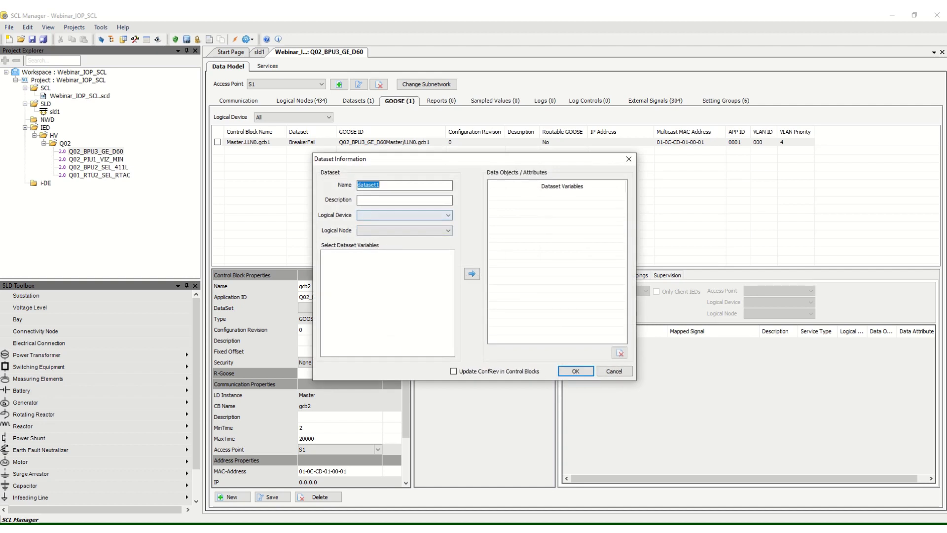
- Name the new dataset Trip and choose logical device Prot and logical node TrBusPTRC1 as its variable source
text(Trip)
click(447, 215)
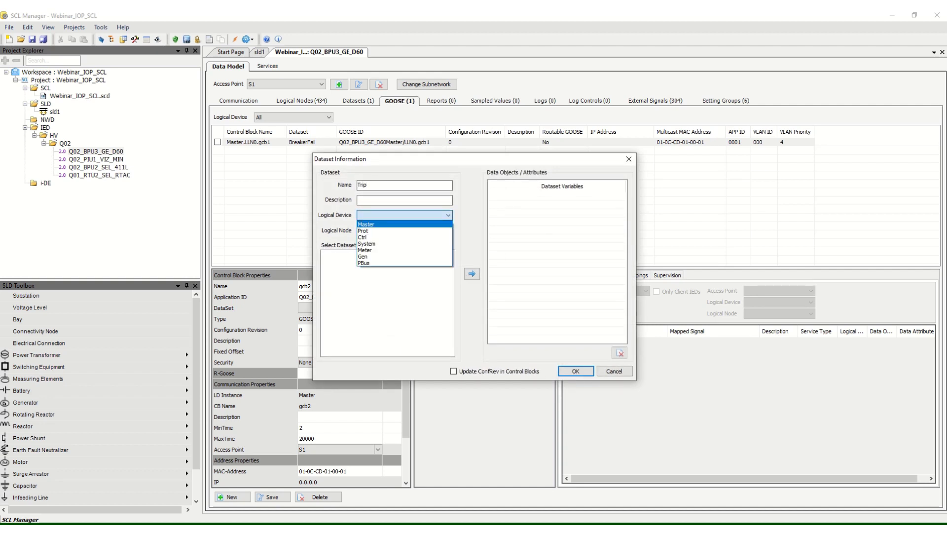
click(380, 231)
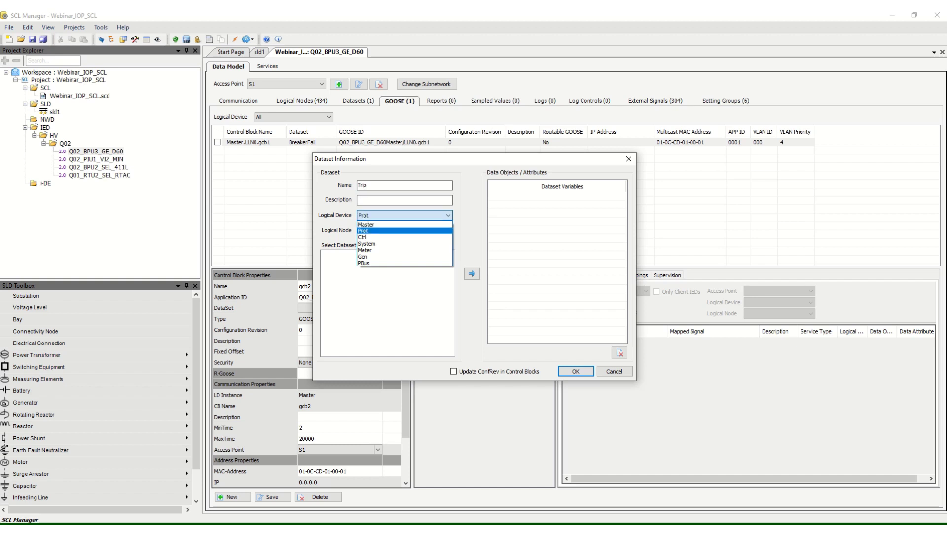
click(404, 230)
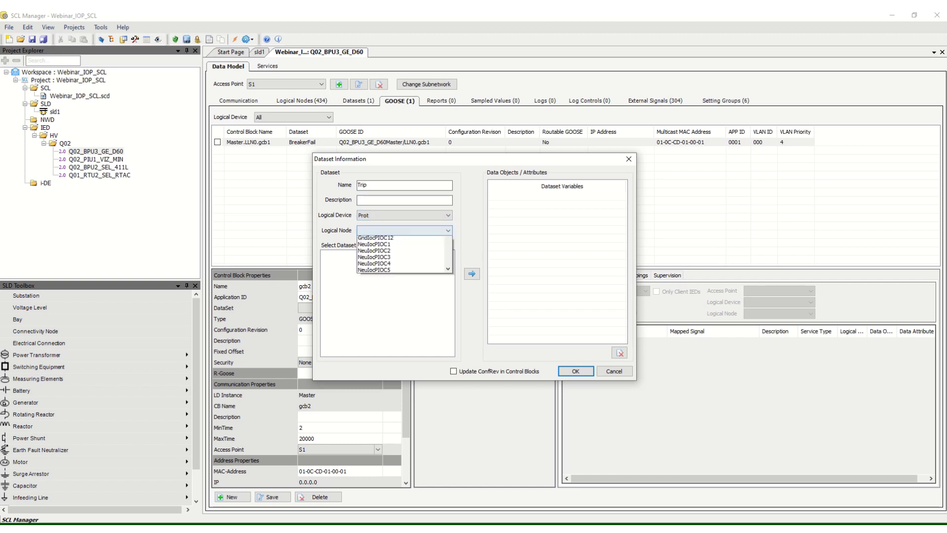
scroll(402, 332, down, 10)
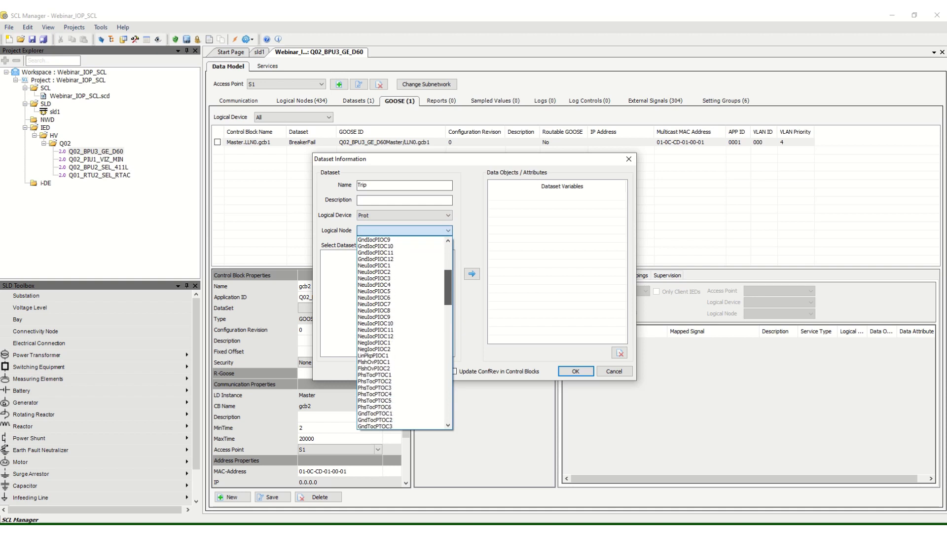
scroll(402, 333, down, 12)
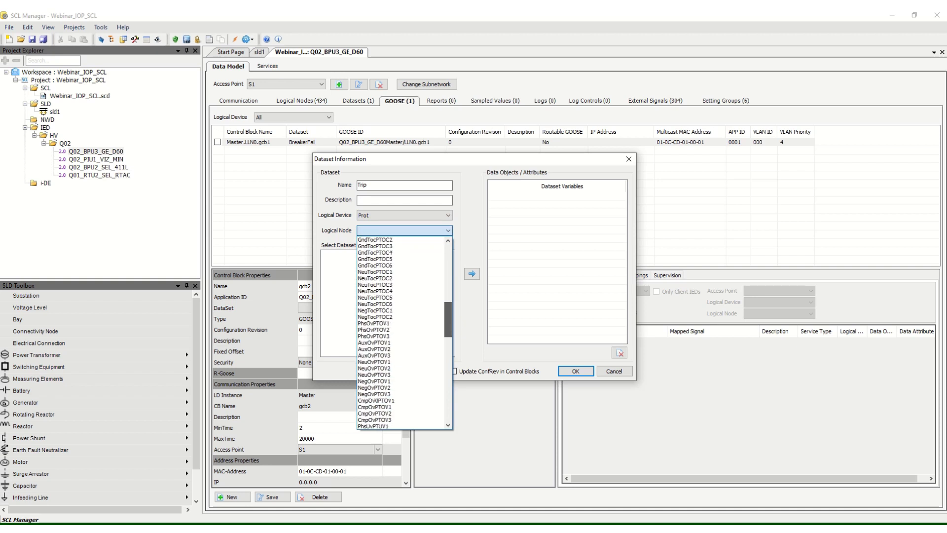
scroll(401, 333, down, 5)
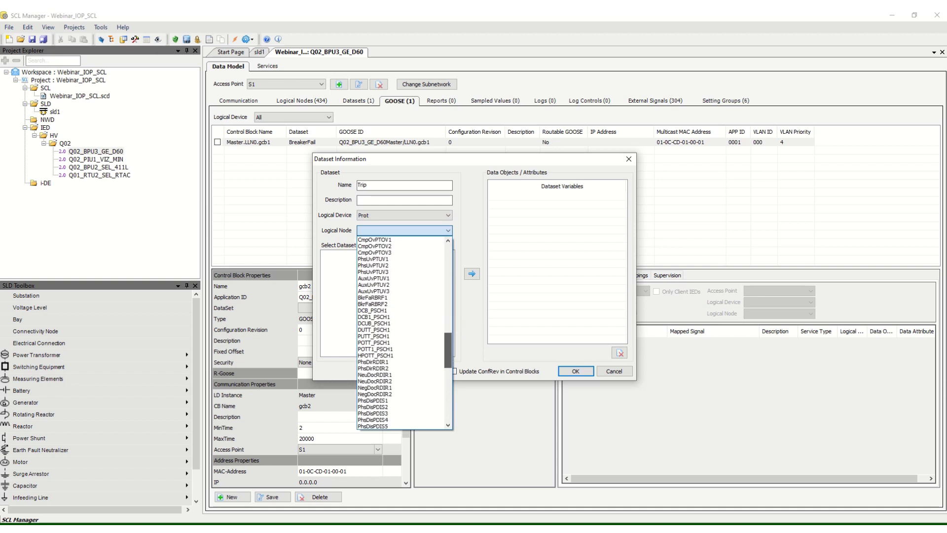
scroll(402, 333, down, 7)
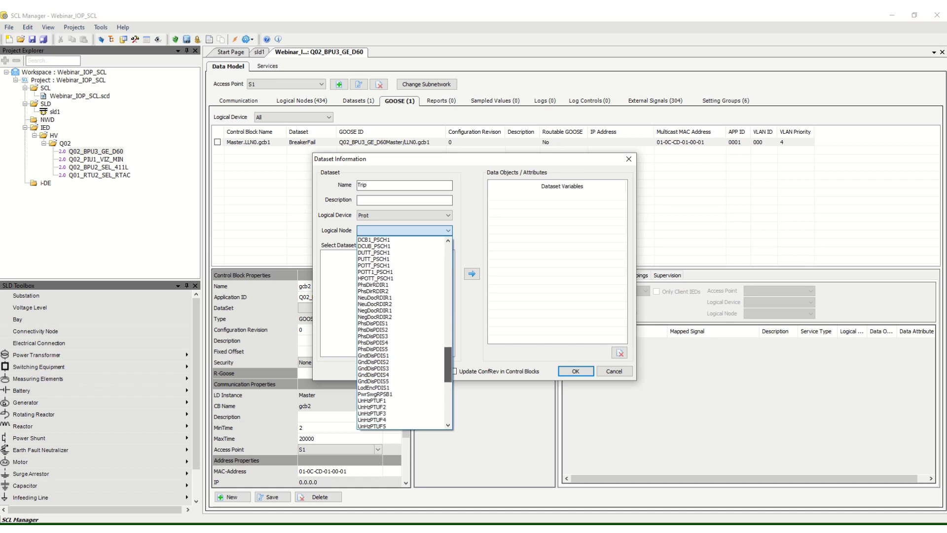
scroll(402, 333, down, 1)
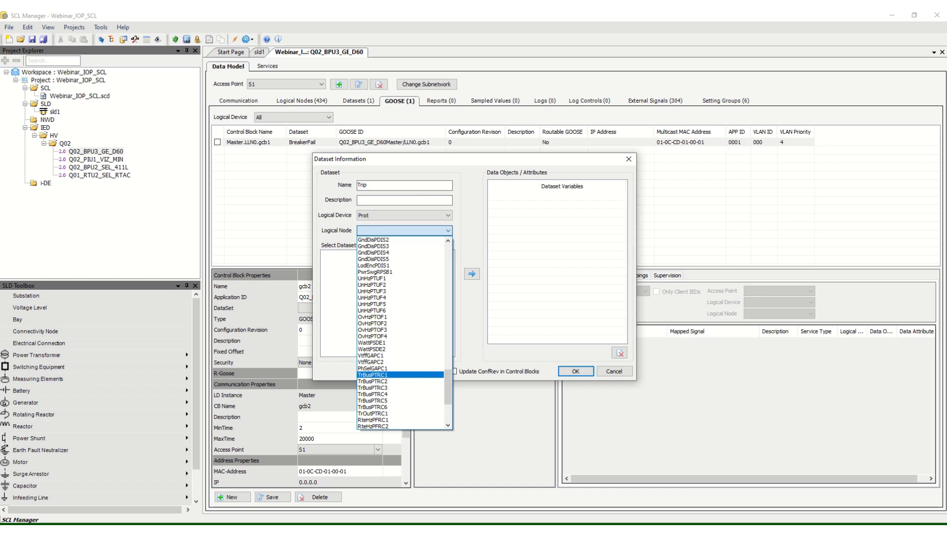
click(375, 374)
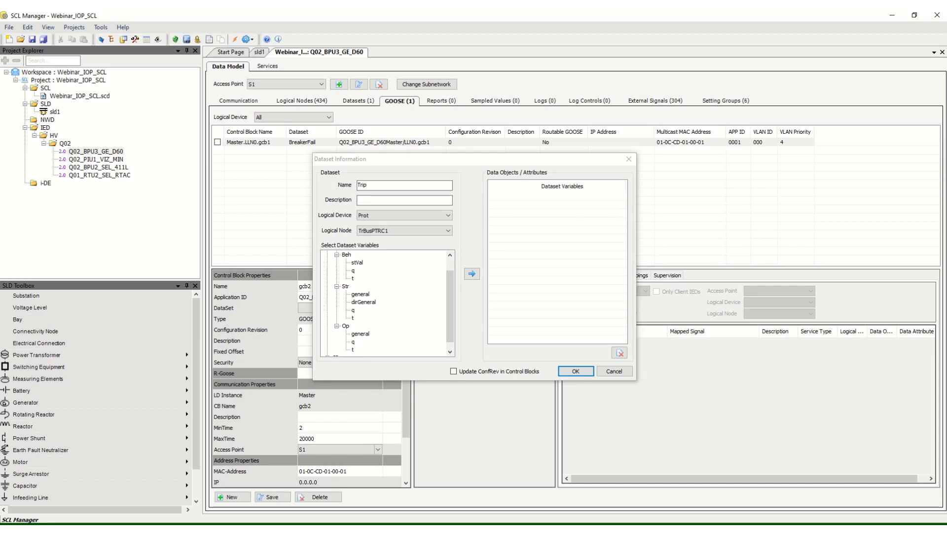
- Add the general, dirGeneral, q and t attributes of the Str status object to the Trip dataset
double_click(360, 294)
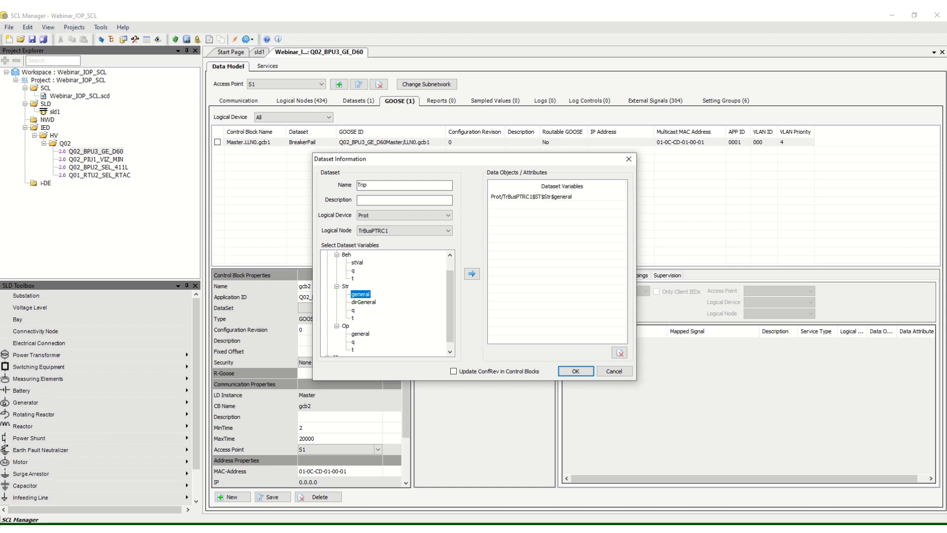
double_click(364, 301)
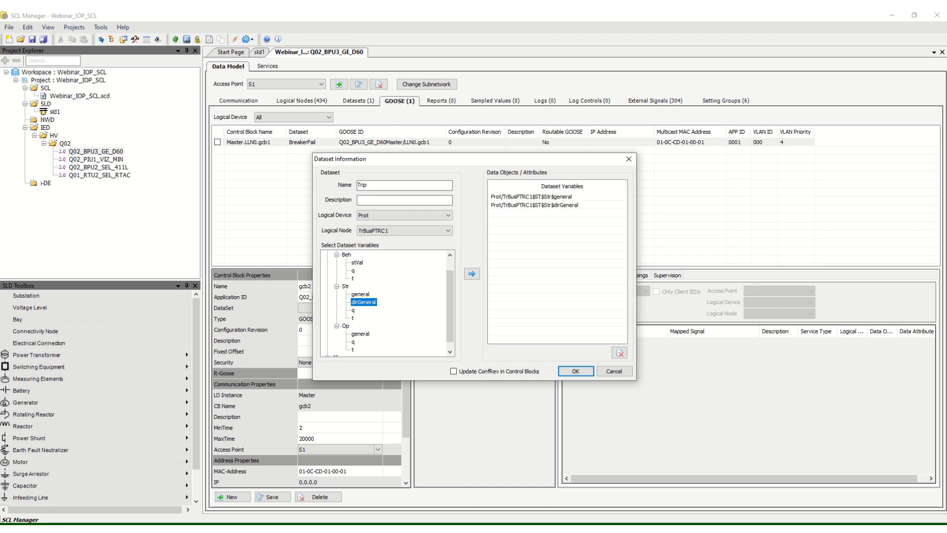
double_click(353, 309)
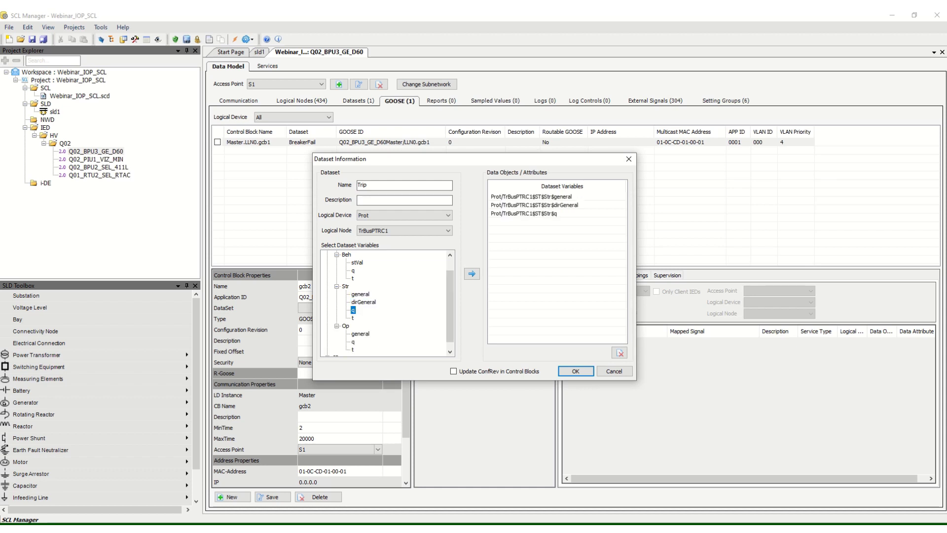
click(353, 317)
click(471, 273)
- Add the general and q attributes of the Op status object to the Trip dataset
click(360, 333)
click(471, 273)
scroll(384, 303, down, 1)
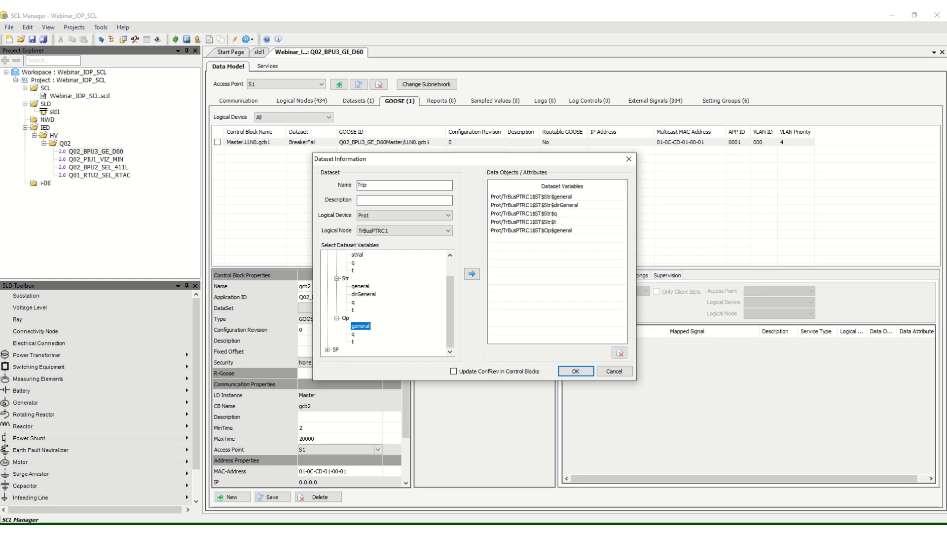
click(353, 334)
click(472, 273)
- Remove the Str t attribute from the Trip dataset and save the second GOOSE control block with this dataset
click(524, 221)
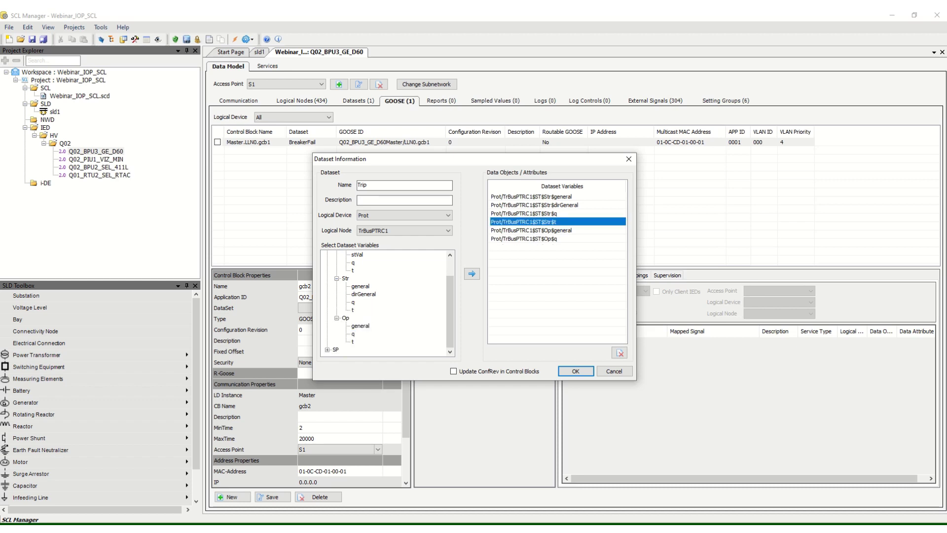
click(620, 352)
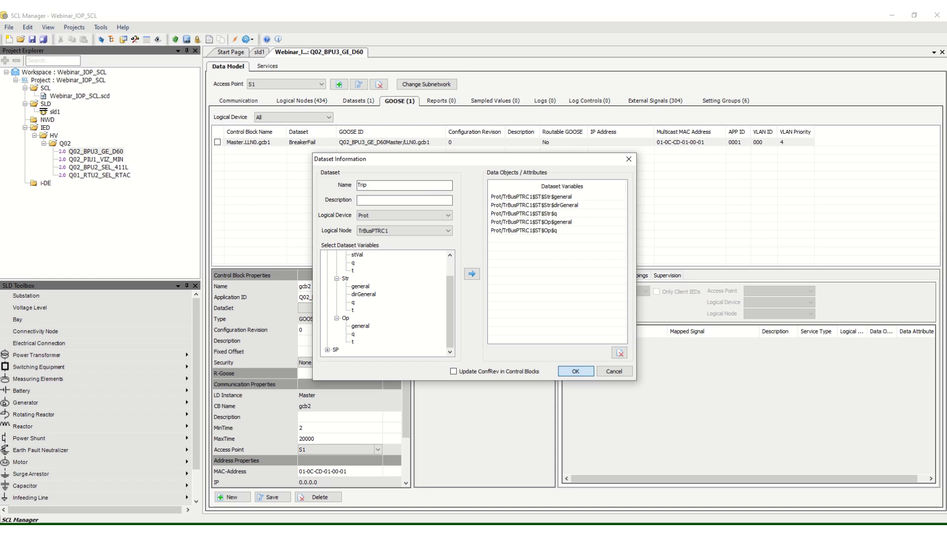
click(575, 371)
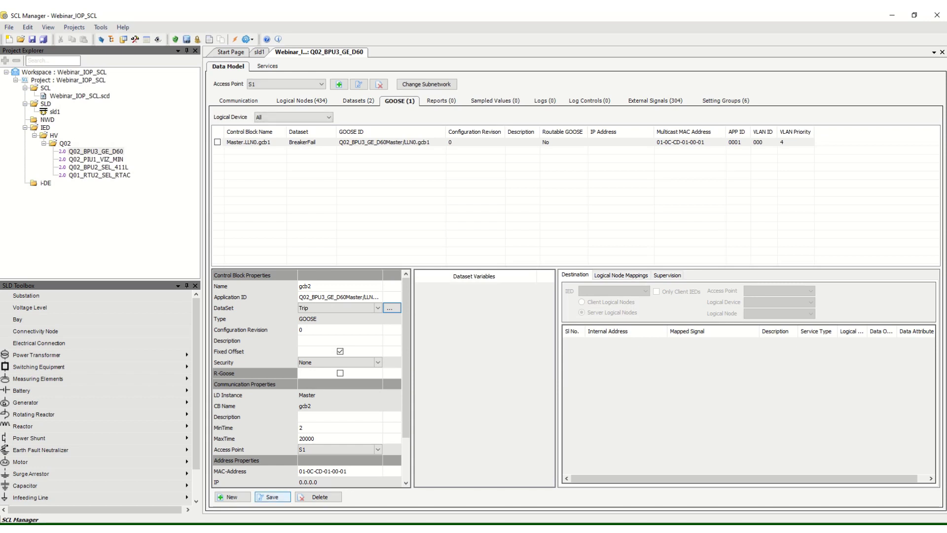
click(272, 496)
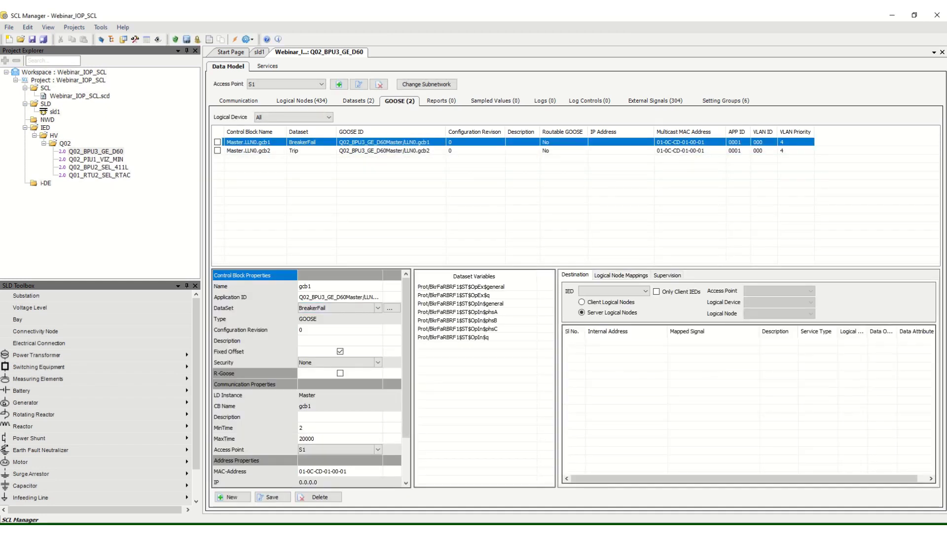
- Widen the control block properties area and rename the gcb1 GOOSE control block to BreakerFail
click(326, 287)
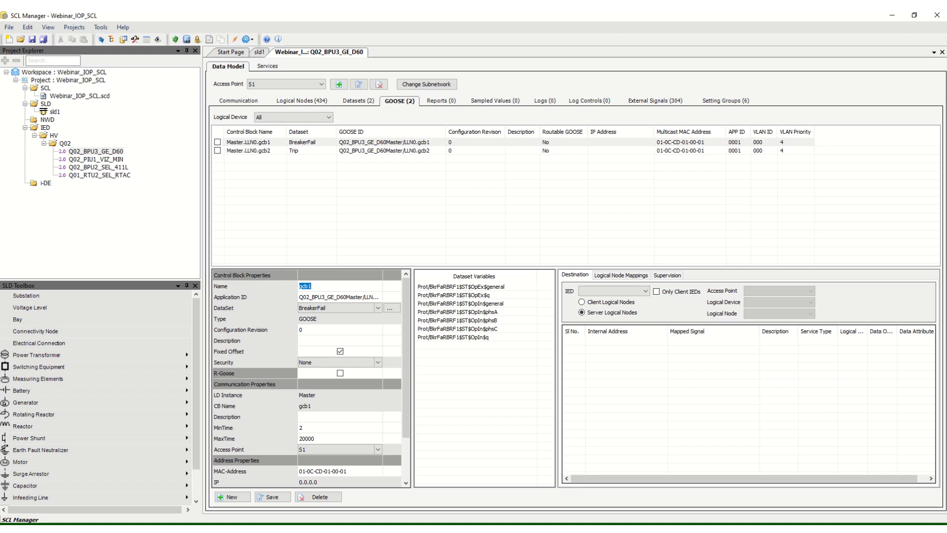
drag(413, 320, 495, 320)
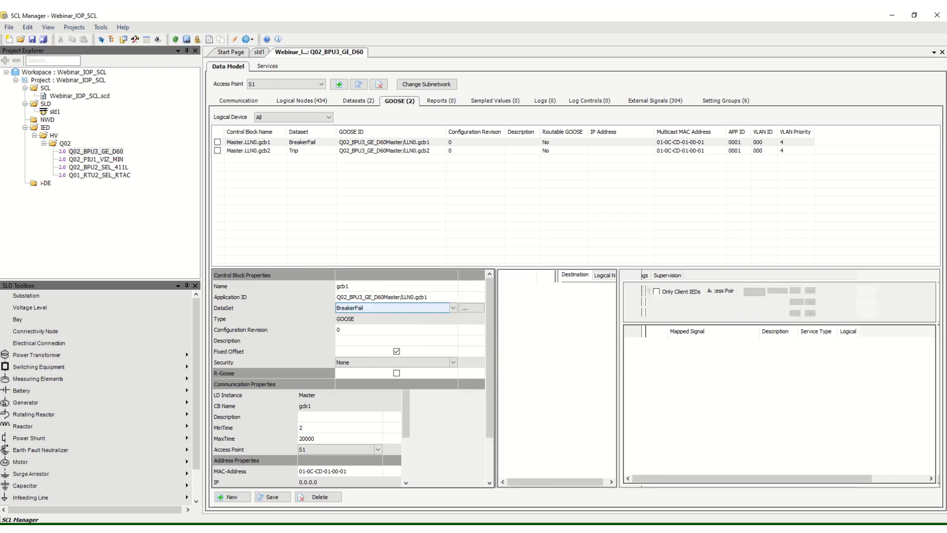
click(396, 287)
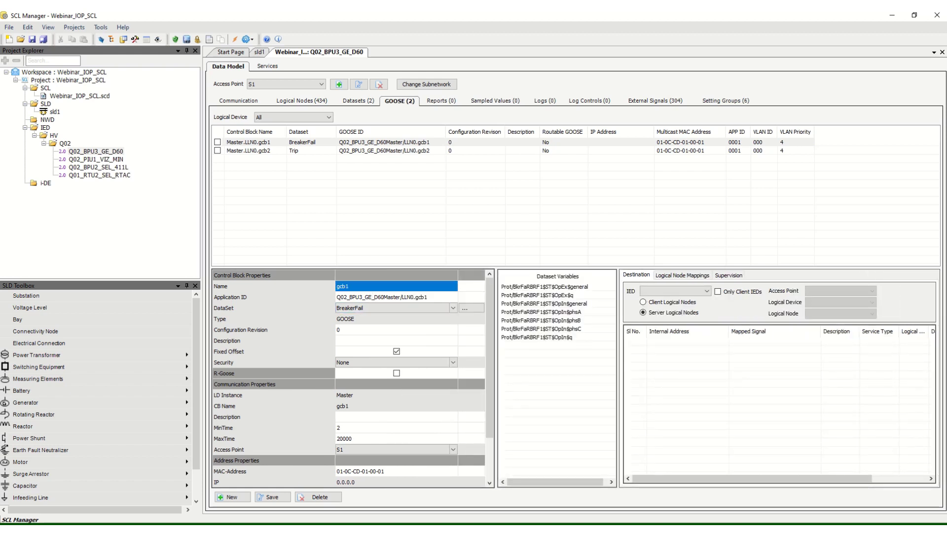
click(396, 286)
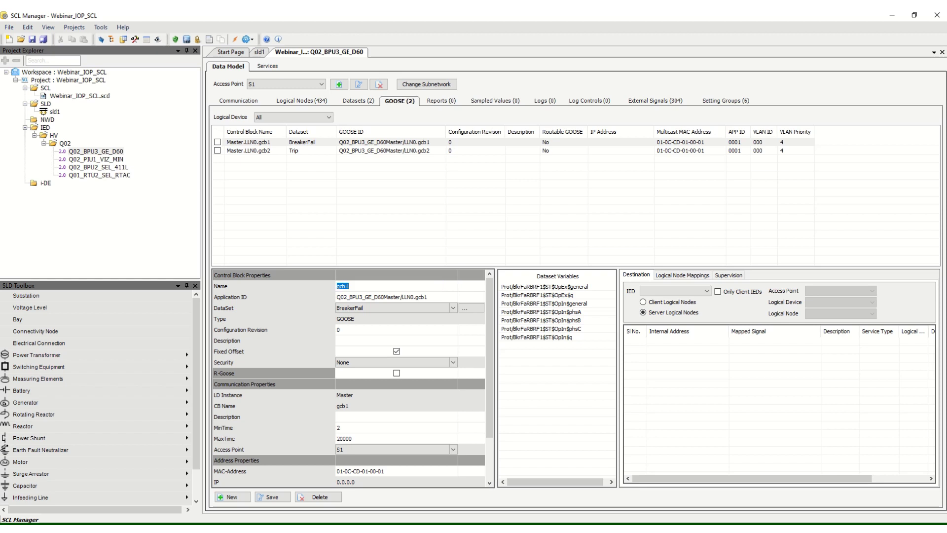
text(Break)
key(ctrl+a)
key(ctrl+c)
- Change the application ID's ending to BreakerFail, giving Q02_BPU3_GE_D60Master/LLN0.BreakerFail, and save the control block
click(434, 297)
click(434, 297)
key(BackSpace)
key(BackSpace)
key(BackSpace)
key(BackSpace)
key(ctrl+v)
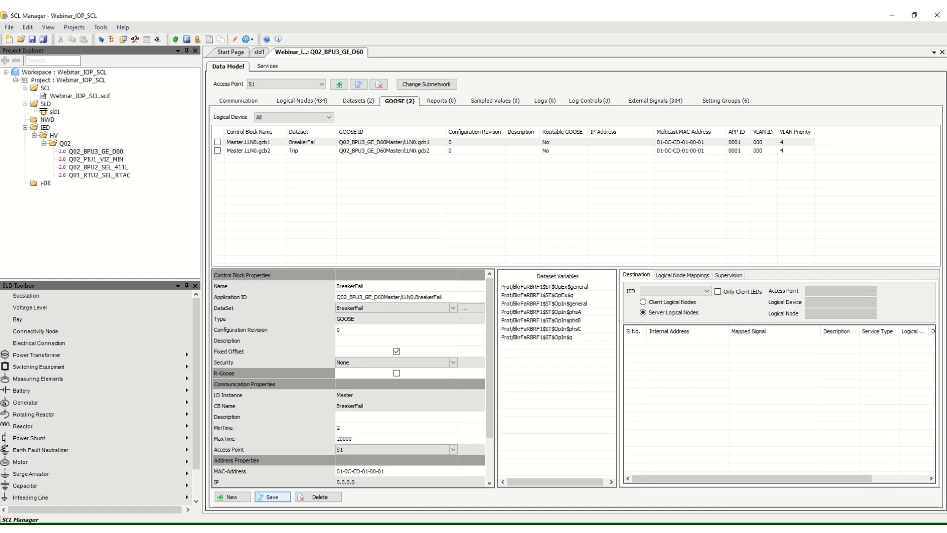
click(272, 496)
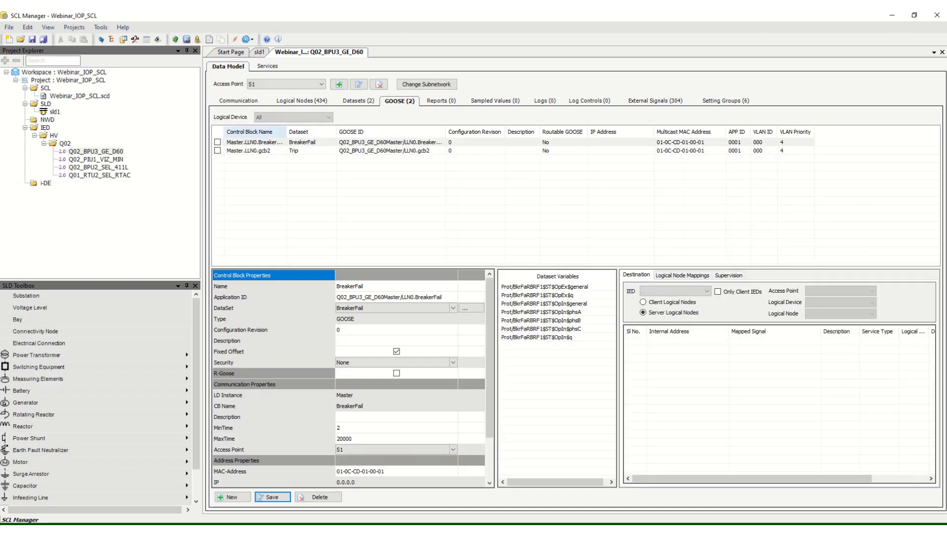
- Rename the gcb2 GOOSE control block to Trip
click(262, 150)
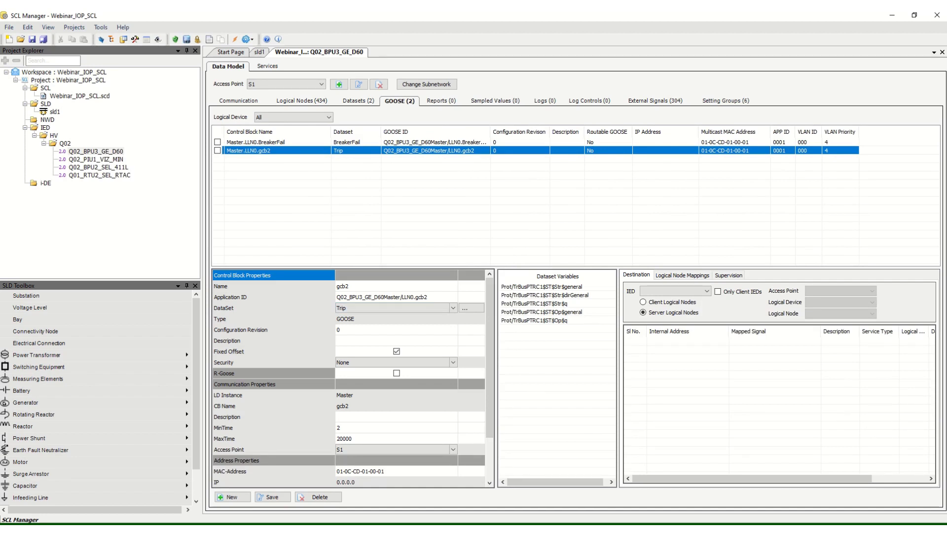
double_click(343, 286)
text(Tri)
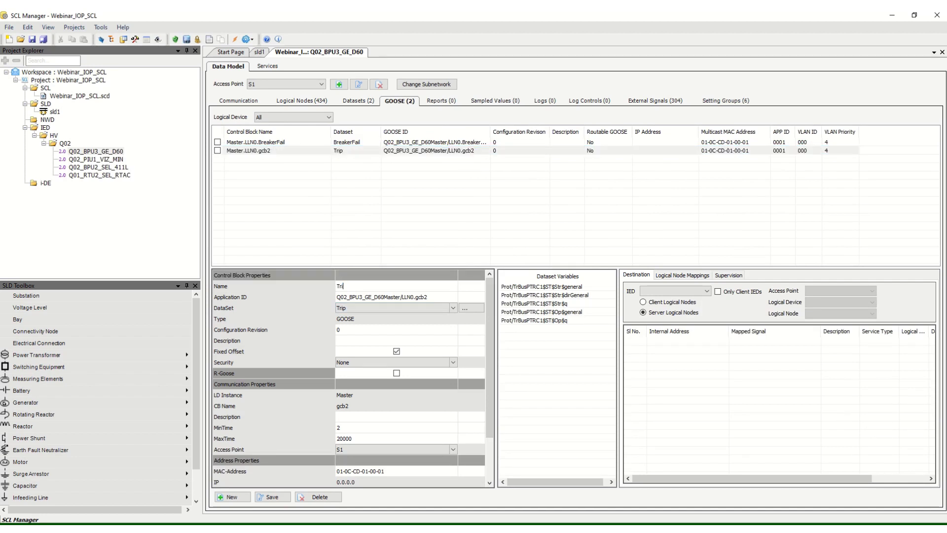
text(p)
key(Return)
- Change the application ID's ending to Trip, giving Q02_BPU3_GE_D60Master/LLN0.Trip, and save the control block
click(428, 297)
click(428, 297)
key(BackSpace)
key(BackSpace)
key(BackSpace)
key(BackSpace)
text(Trip)
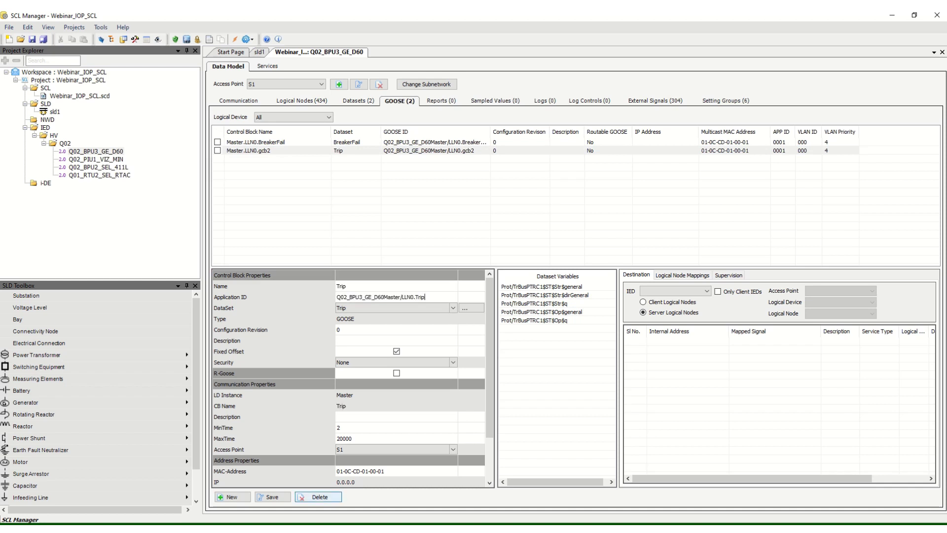
click(271, 497)
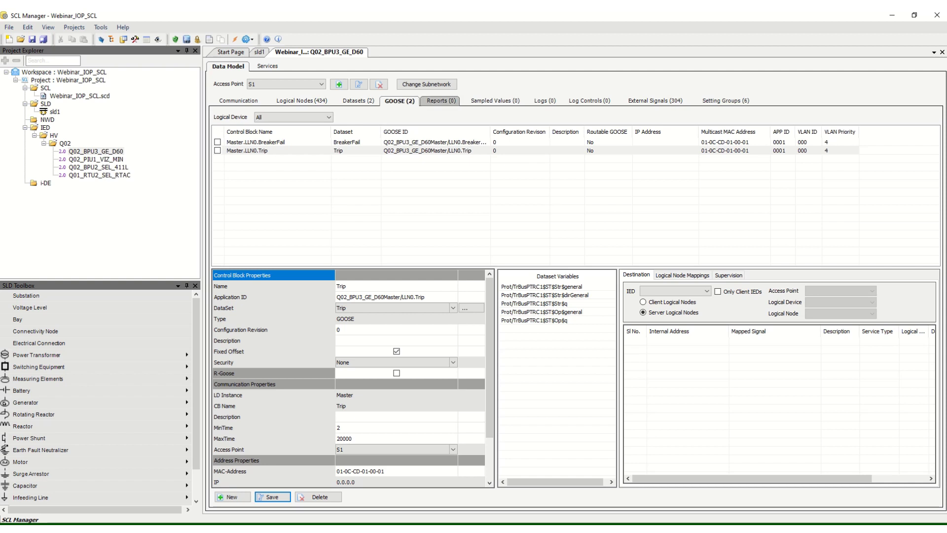
- Create a report control block on logical device Master, logical node LLN0, and name it BreakerFail_Trip
click(441, 101)
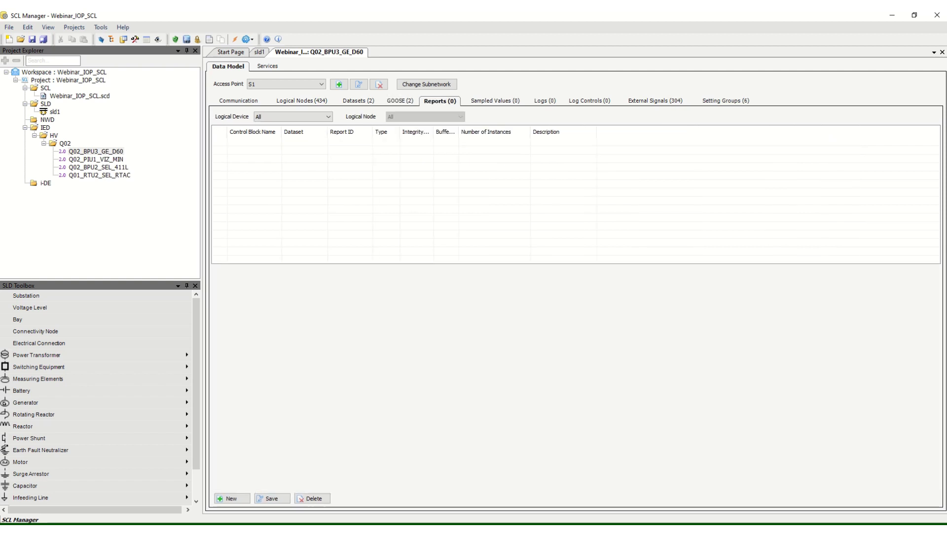
click(232, 498)
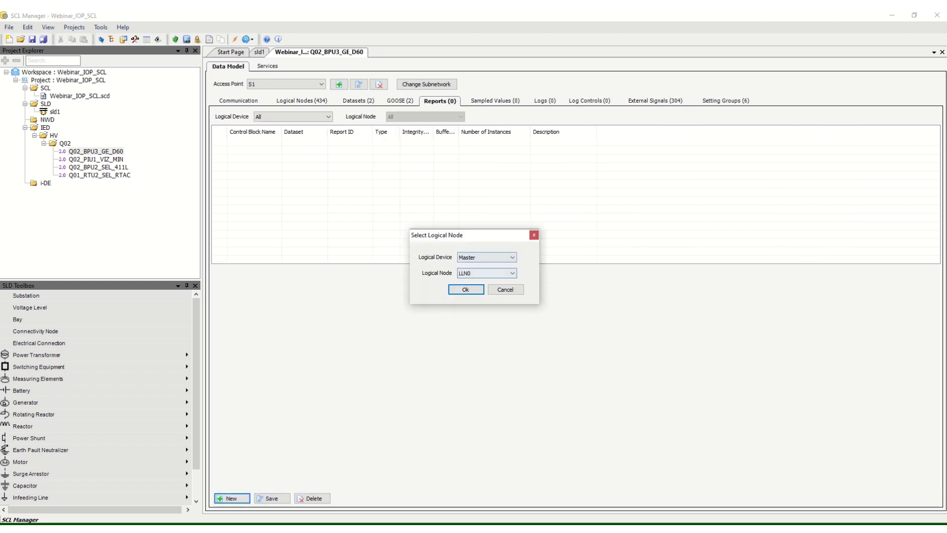
key(Return)
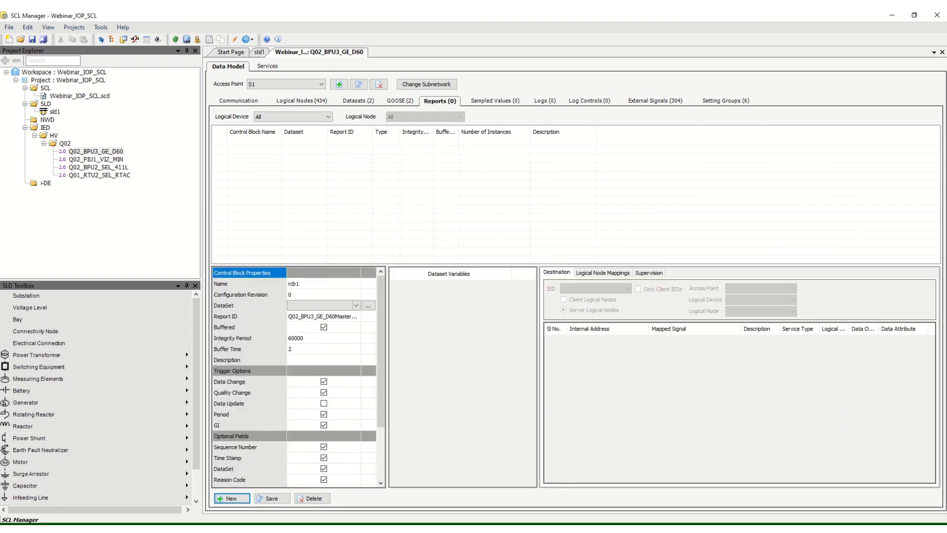
click(316, 284)
text(Br)
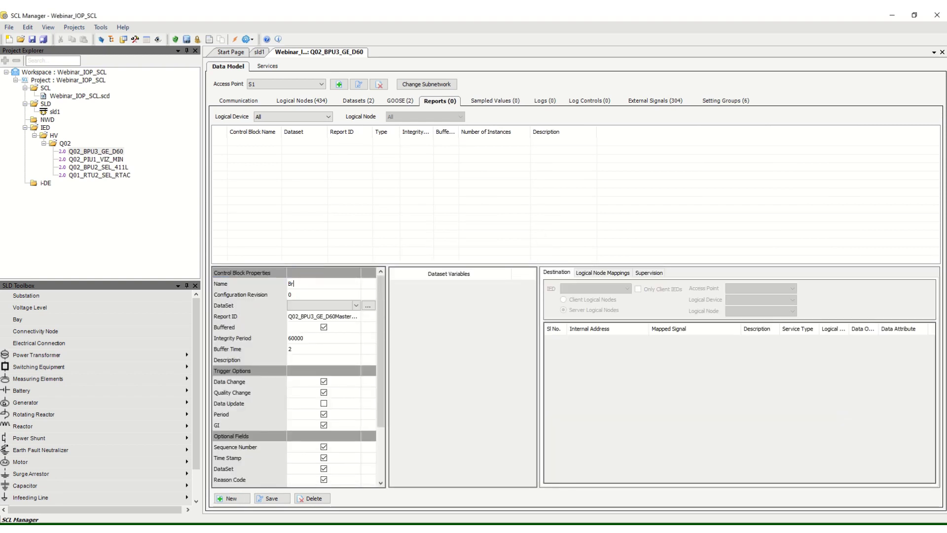
text(eakerFail_Trip)
- Start a new dataset for the BreakerFail_Trip report control block and name it BreakerFail_Trip
click(368, 305)
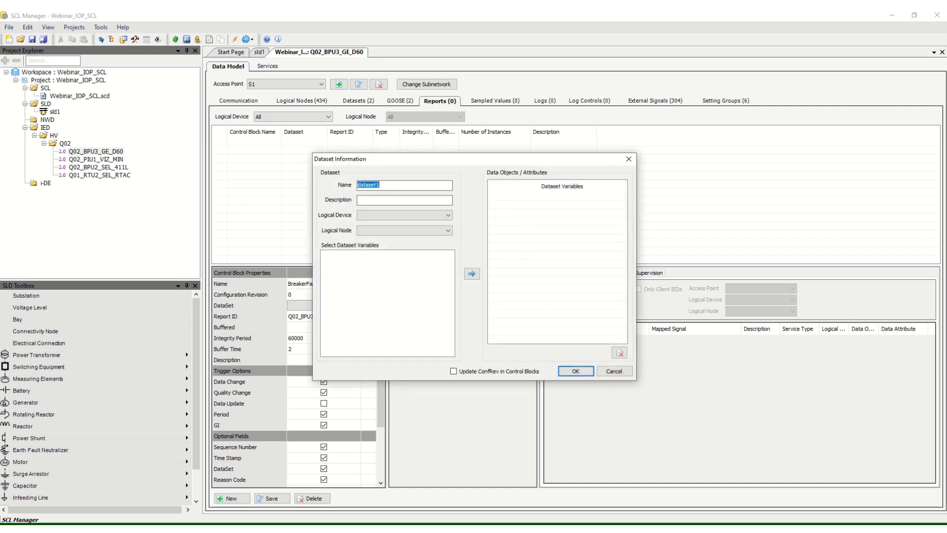
text(Breaker)
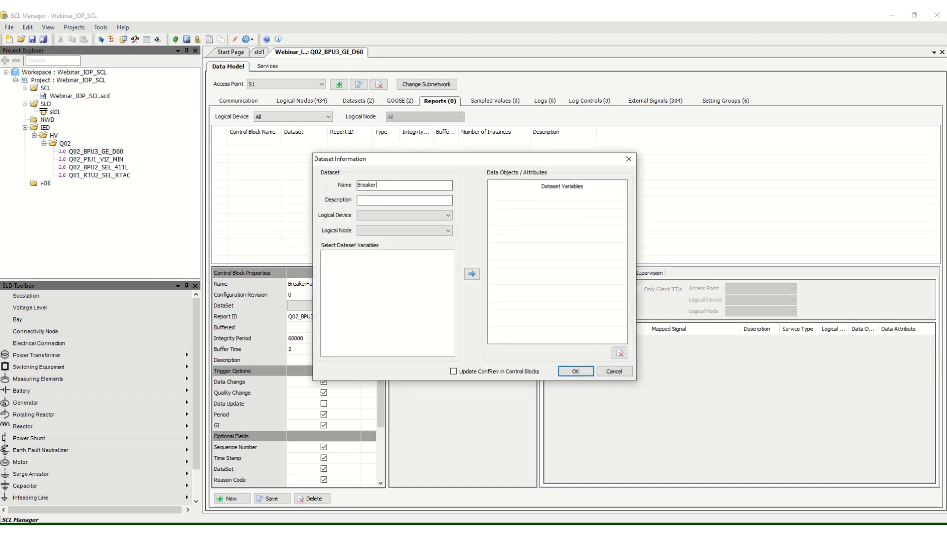
text(Fail_Trip)
- Add the status data objects OpEx and OpIn of logical device Prot, logical node BkrFaRBRF1, to the dataset
click(447, 215)
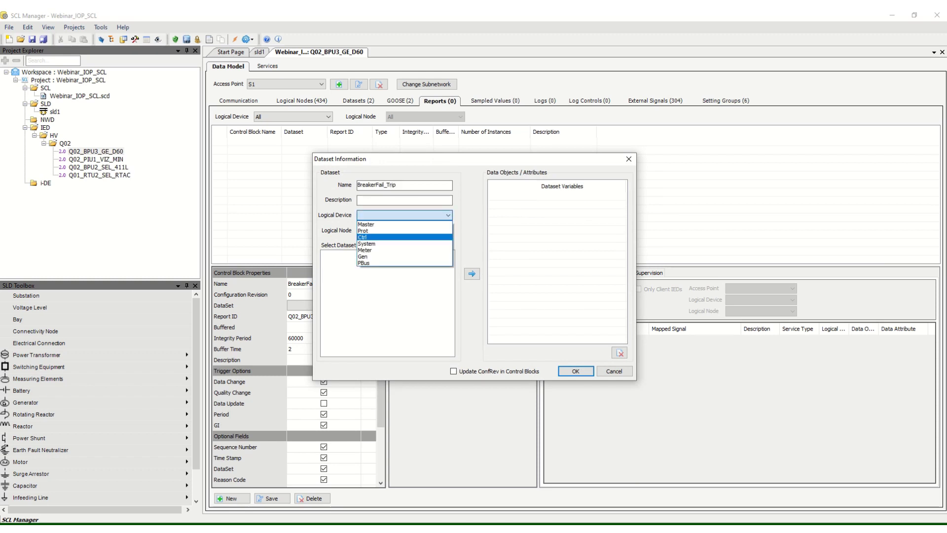
click(364, 231)
click(446, 231)
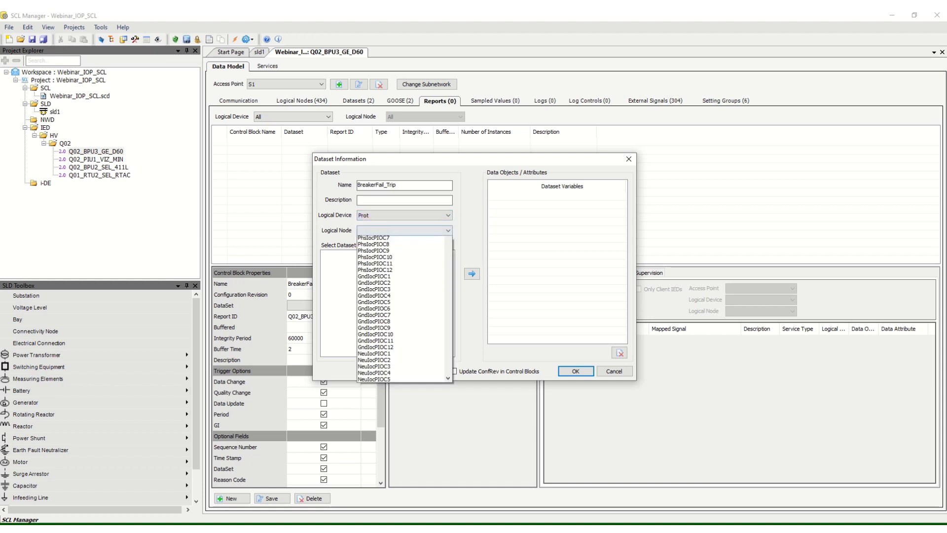
drag(448, 256, 448, 271)
scroll(402, 333, down, 10)
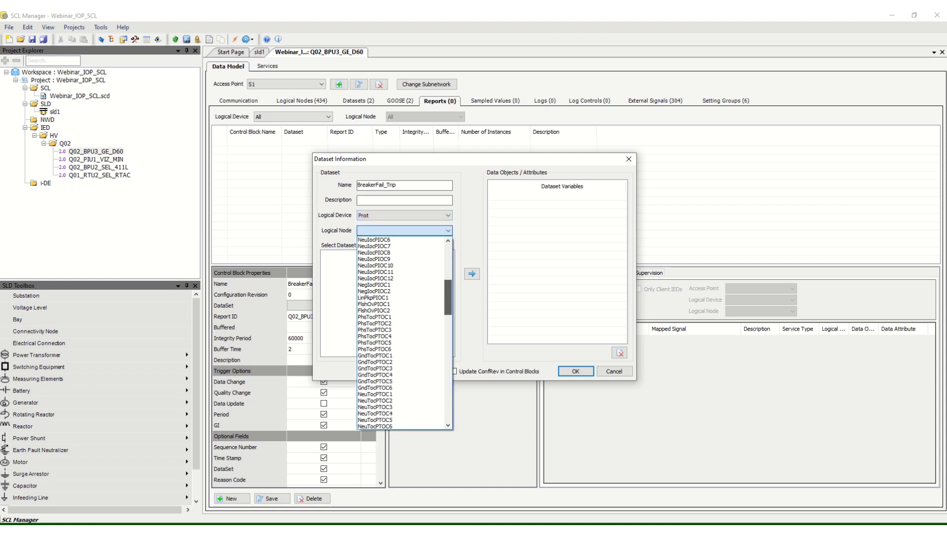
scroll(402, 333, down, 10)
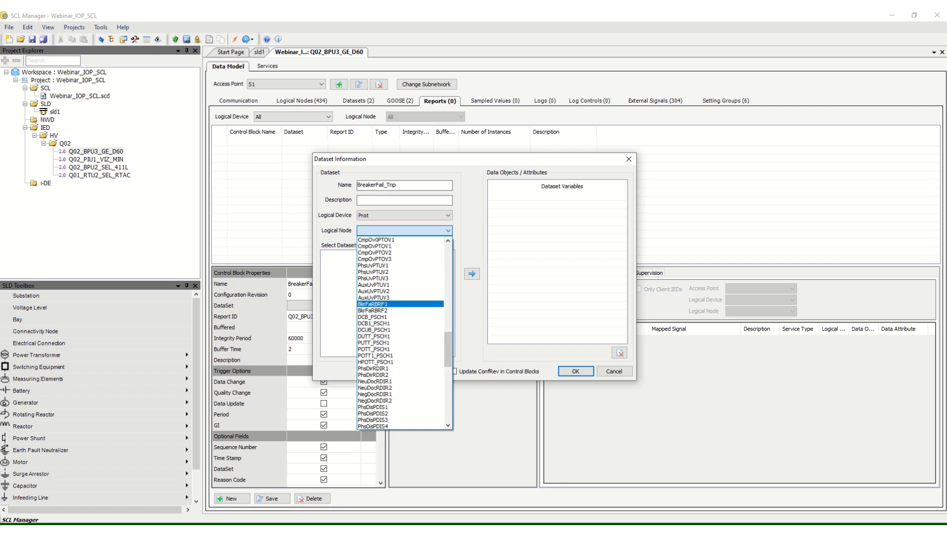
click(374, 304)
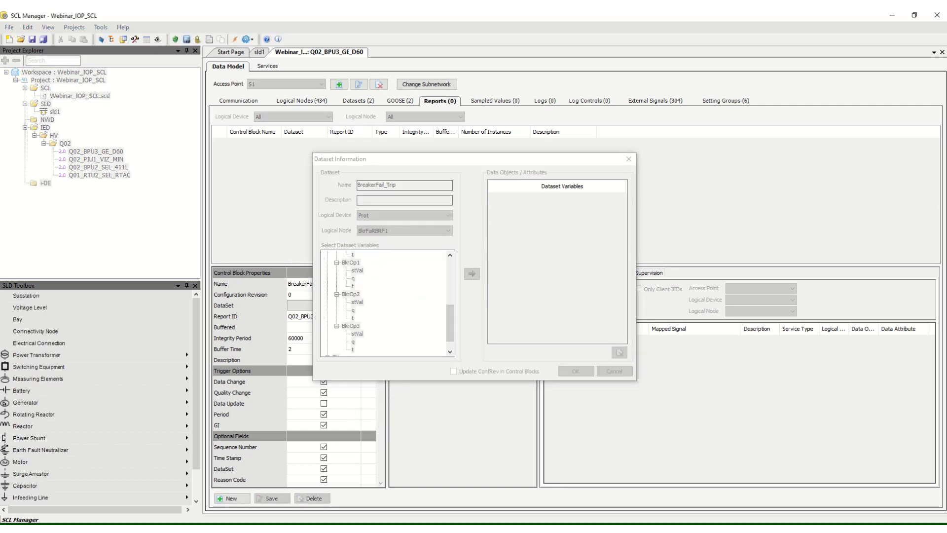
scroll(384, 303, up, 1)
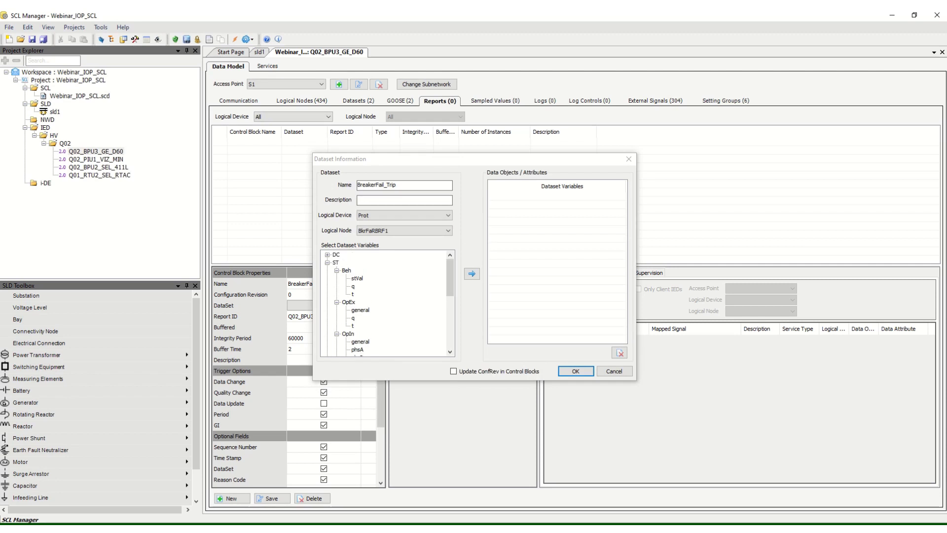
click(348, 301)
click(472, 274)
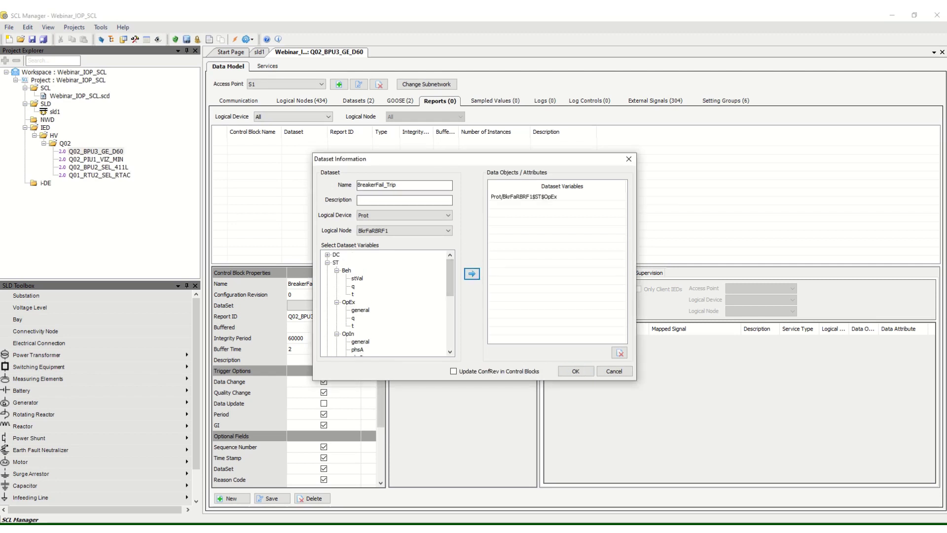
scroll(387, 303, down, 2)
click(348, 286)
click(471, 274)
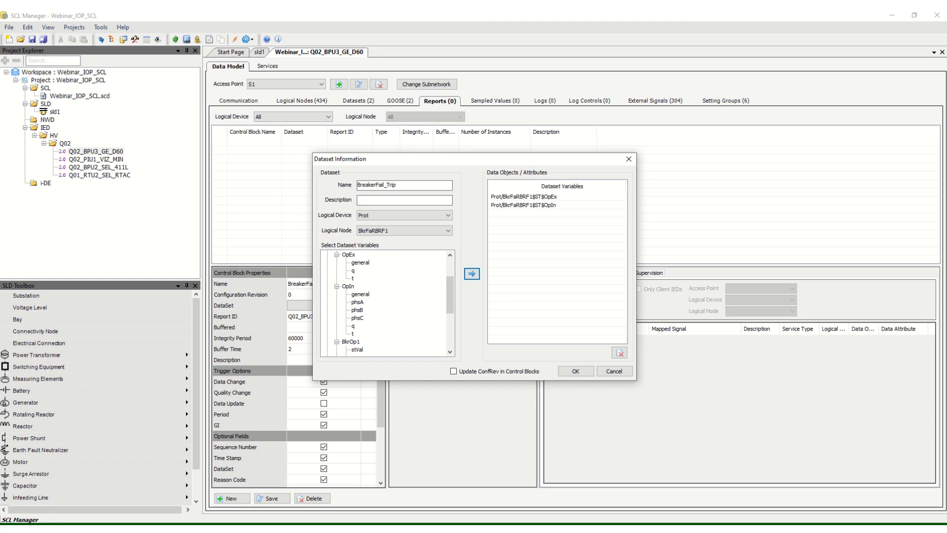
- Add the status data objects Str and Op of logical node TrBusPTRC1 to the dataset and save the report control block
click(448, 230)
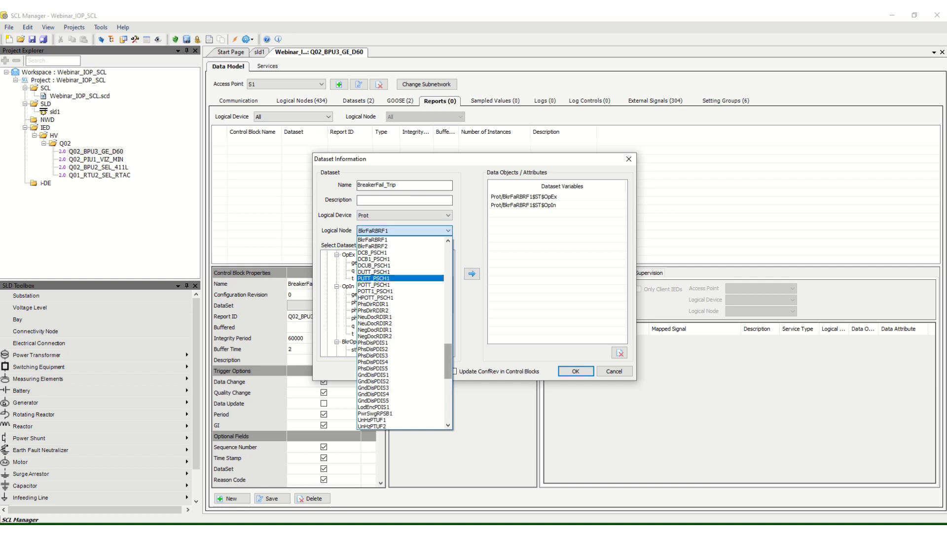
scroll(399, 279, down, 10)
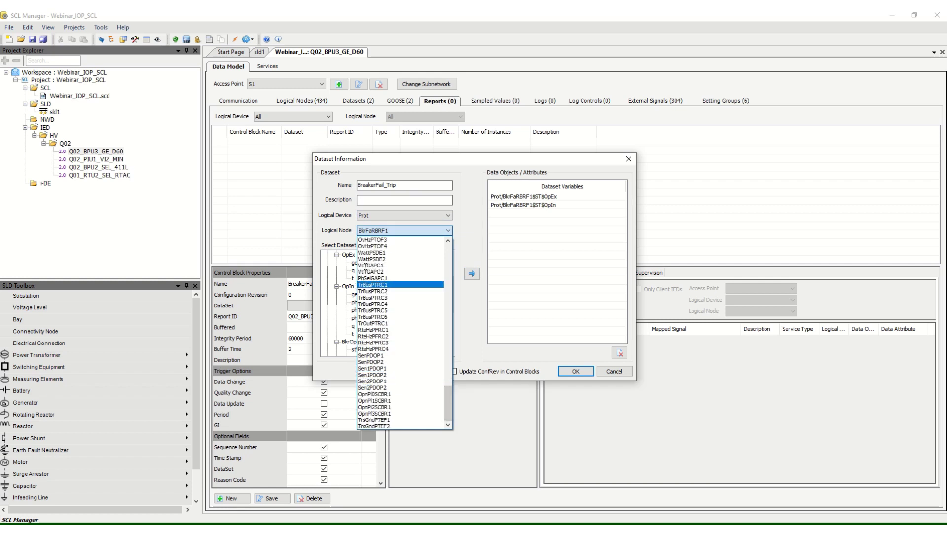
click(372, 284)
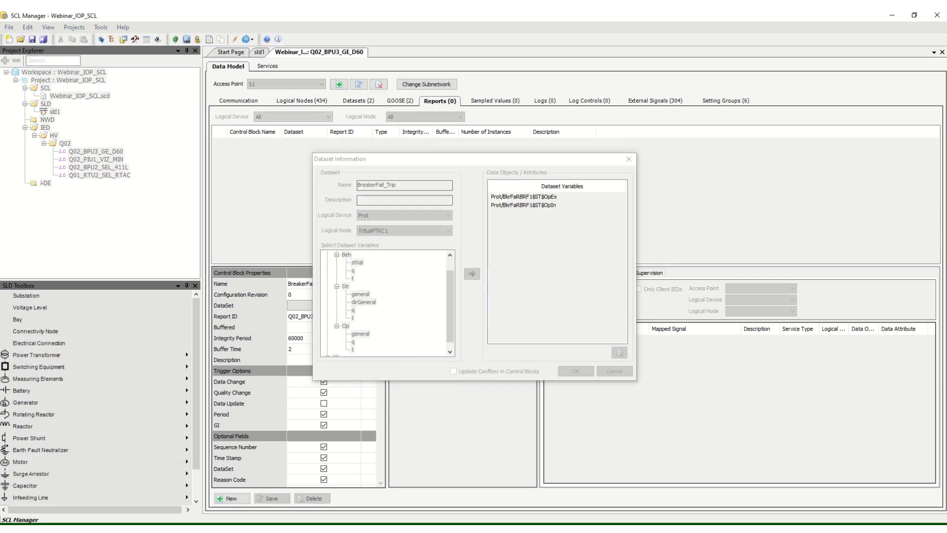
click(345, 287)
click(471, 274)
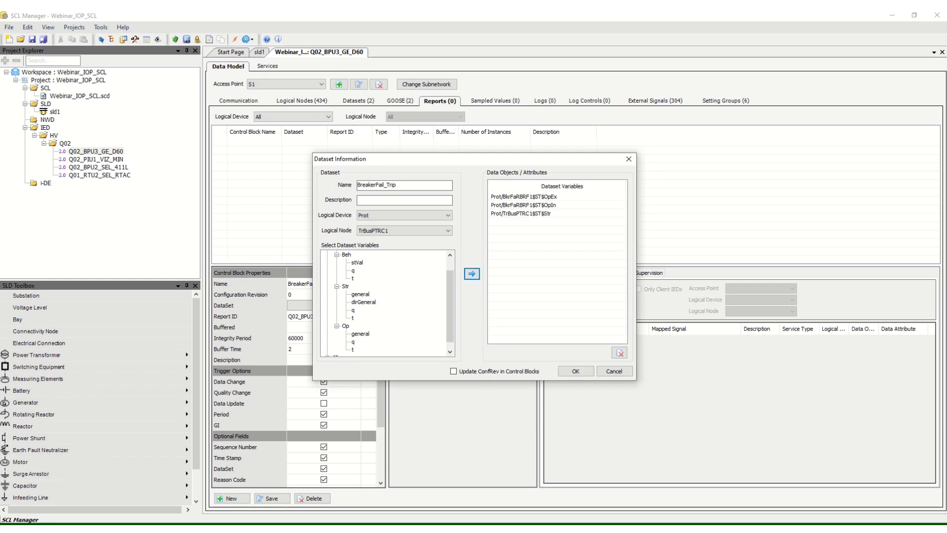
click(345, 325)
click(471, 273)
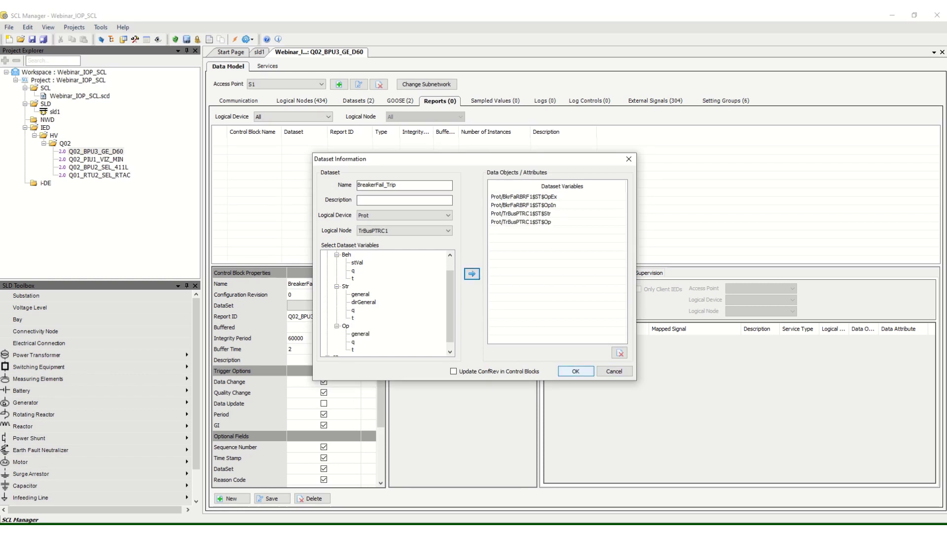
click(576, 370)
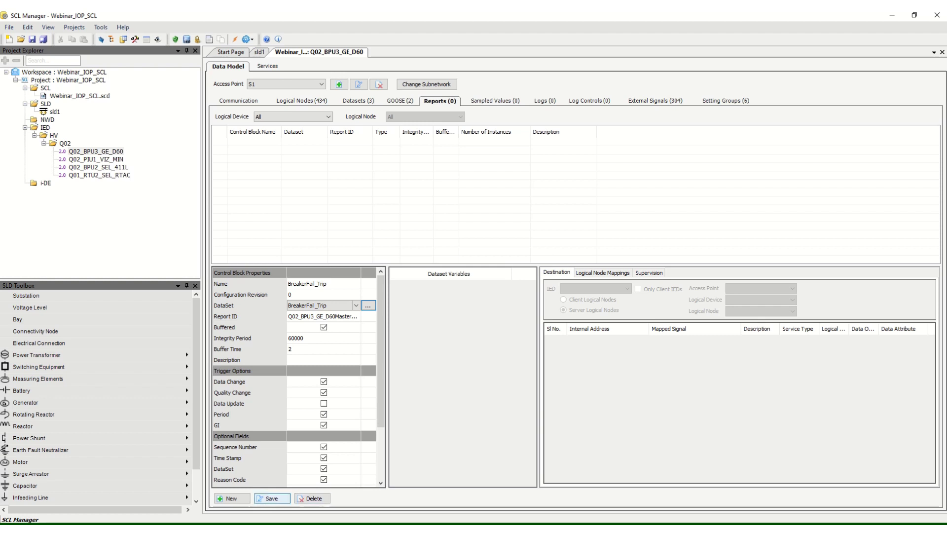
click(267, 498)
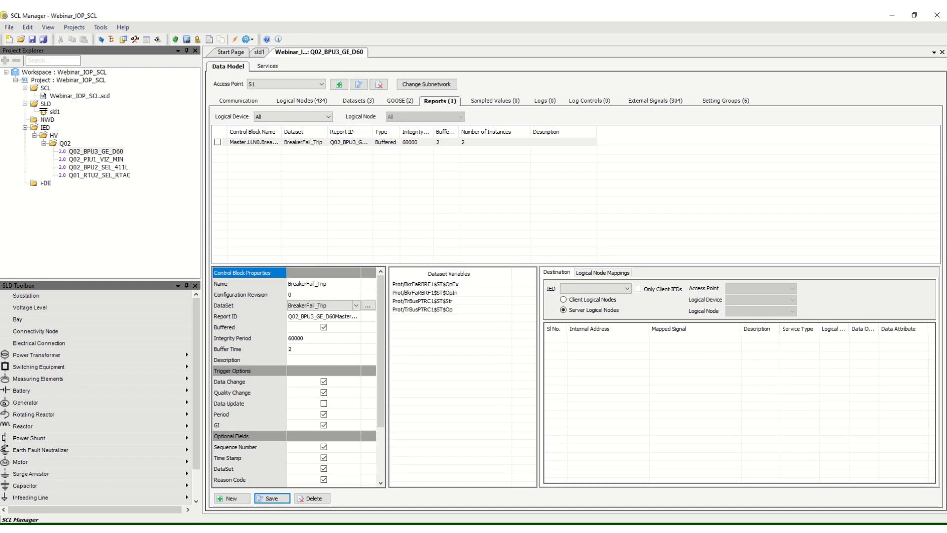
- Open the IED Q02_PIU1_VIZ_MIN and examine the properties and dataset of its sampled values control block MSVCB03
click(95, 151)
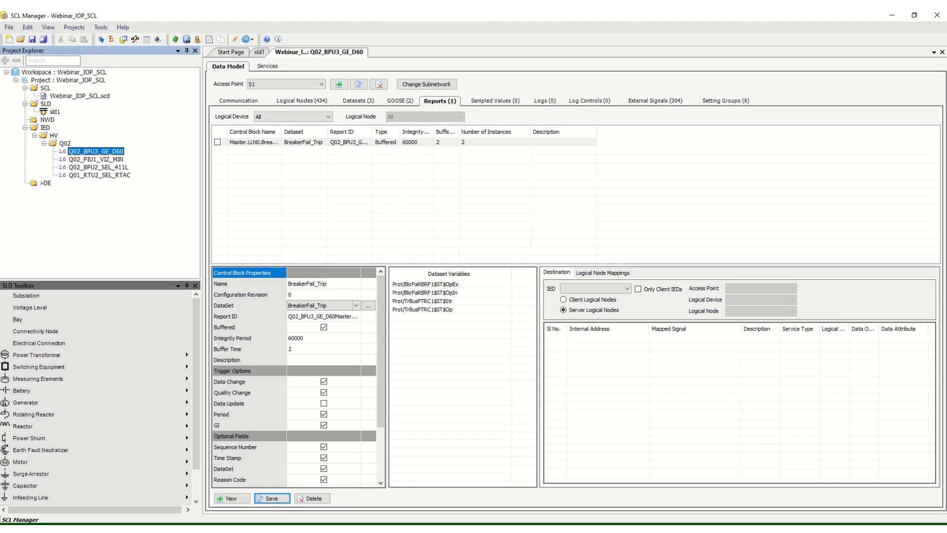
double_click(96, 159)
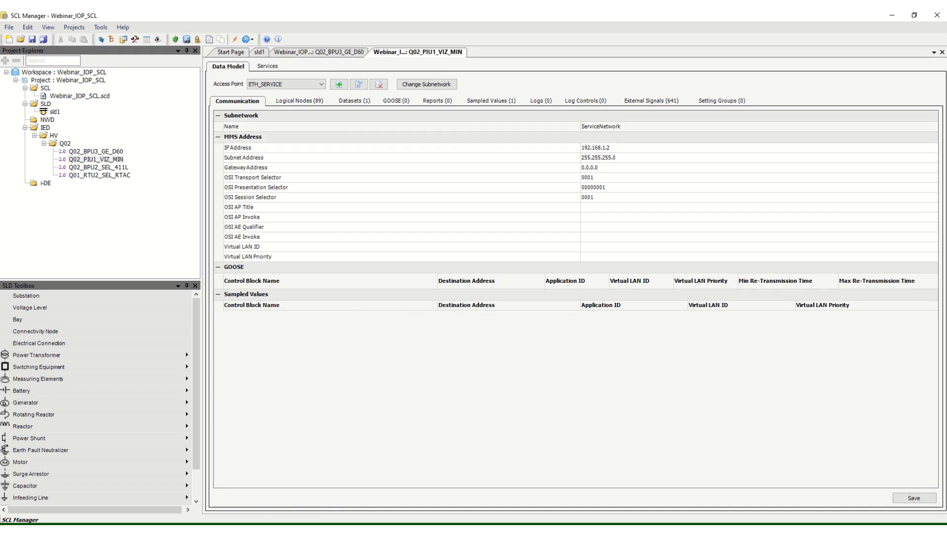
click(490, 101)
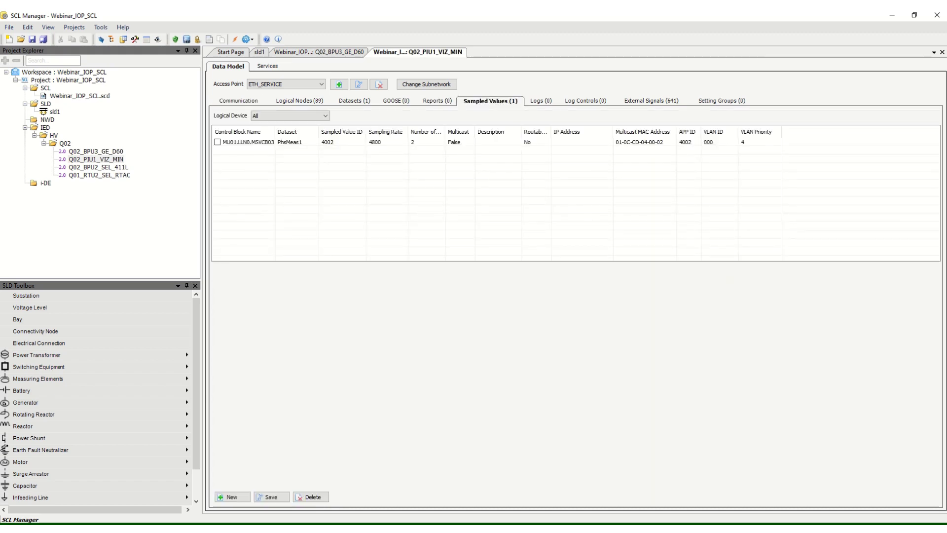
click(425, 143)
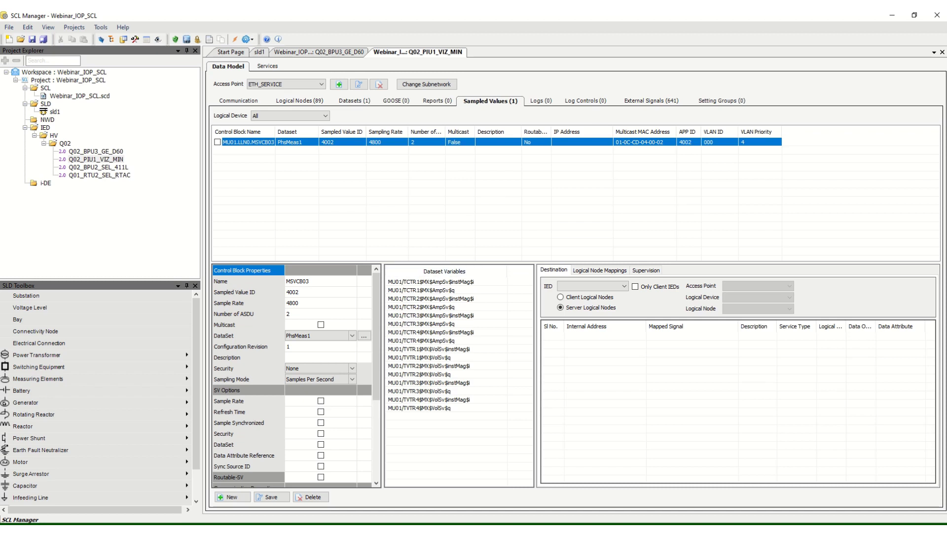
- Create a GOOSE control block on logical device SYS, logical node LLN0, of Q02_PIU1_VIZ_MIN and name it SwitchPos
click(396, 101)
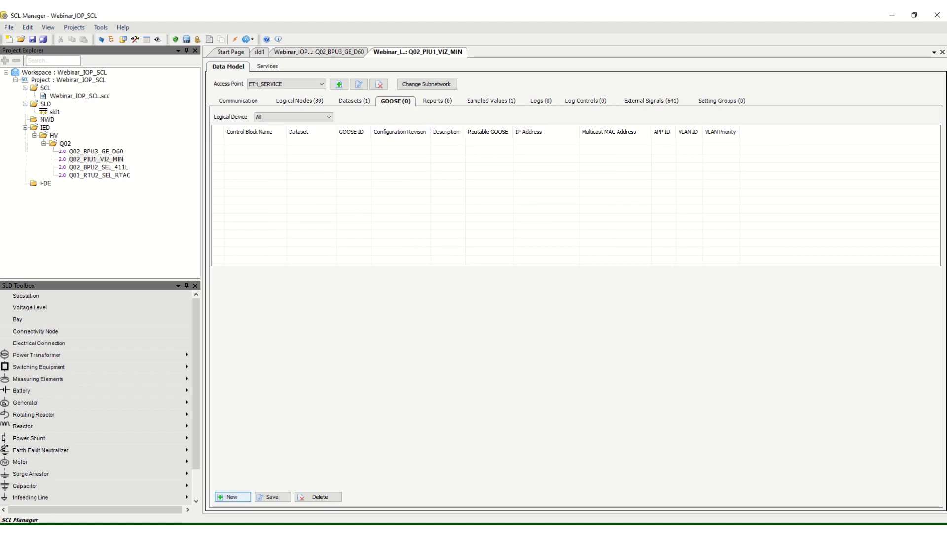
click(232, 496)
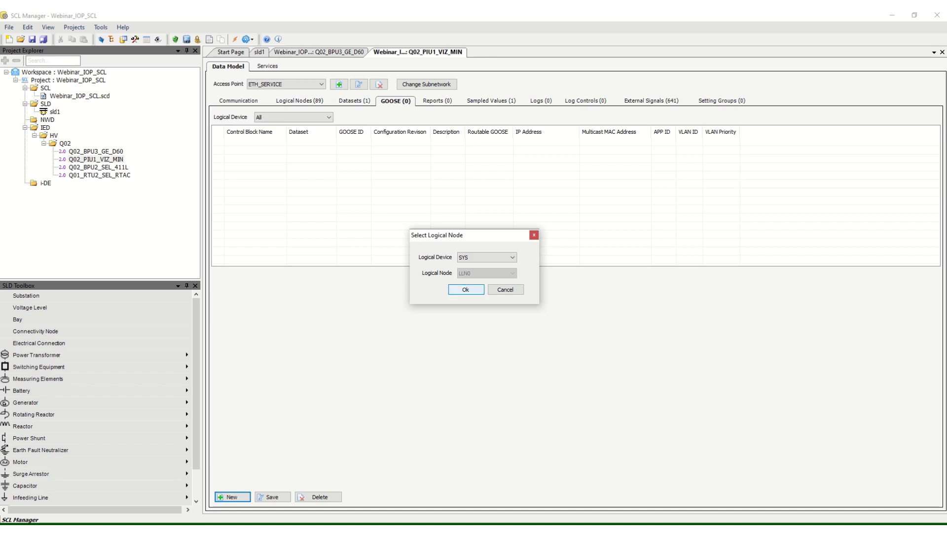
click(487, 257)
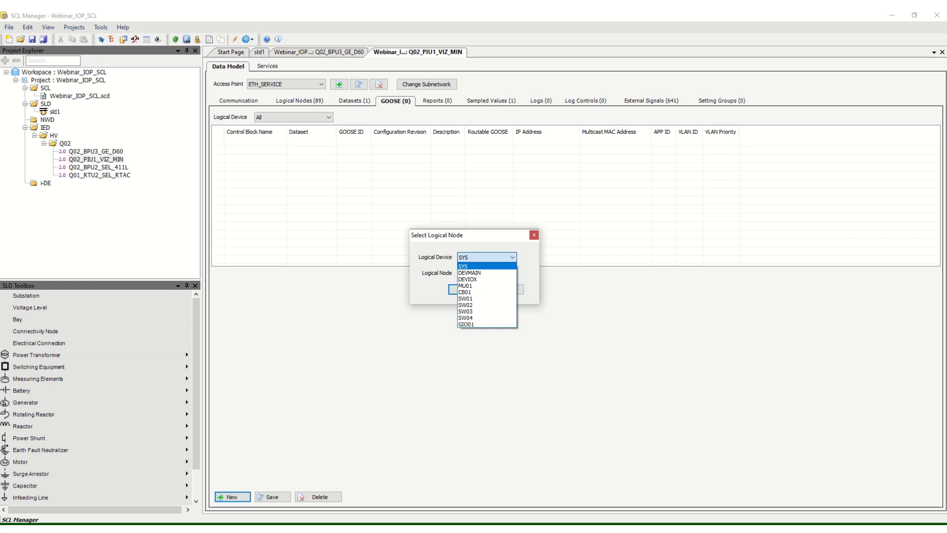
click(462, 266)
click(466, 289)
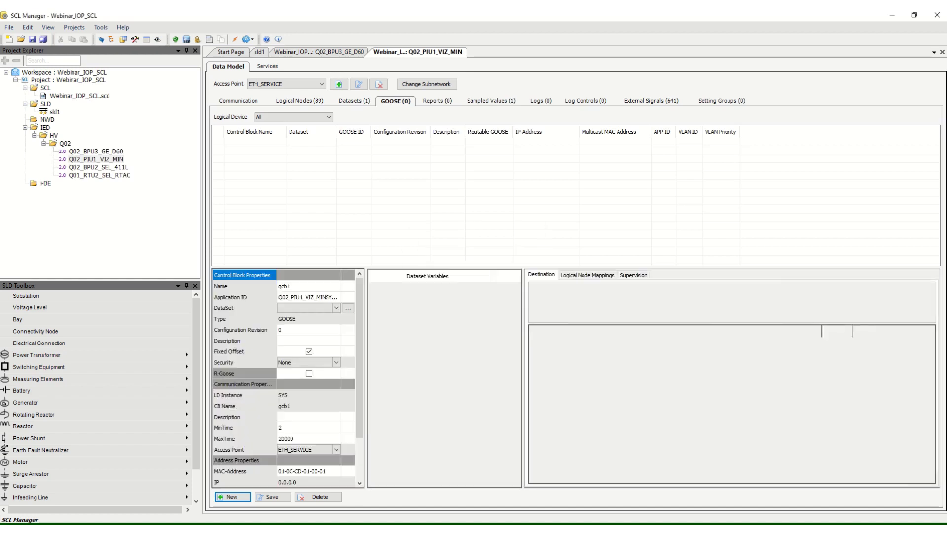
click(308, 286)
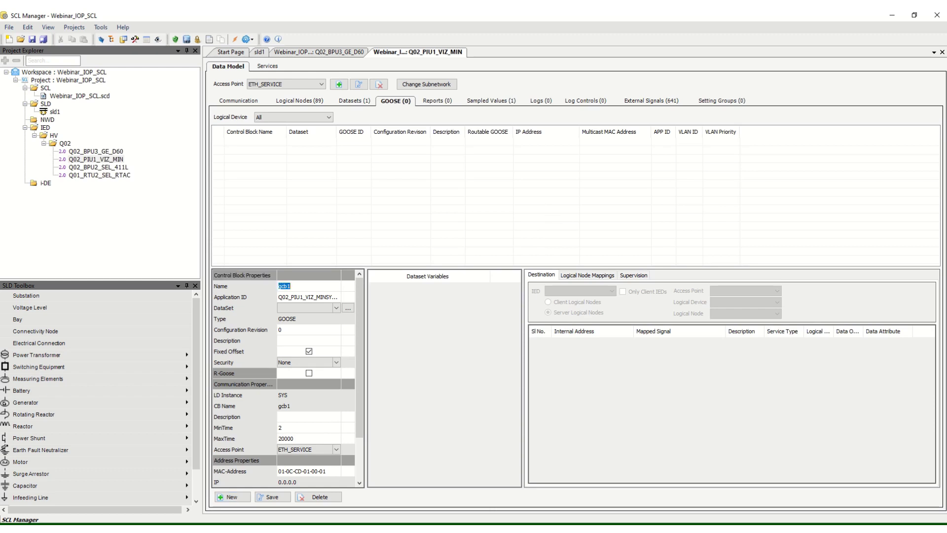
text(SwitchPos)
- Widen the control block properties area and change the application ID's ending to SwitchPos
drag(366, 377, 478, 378)
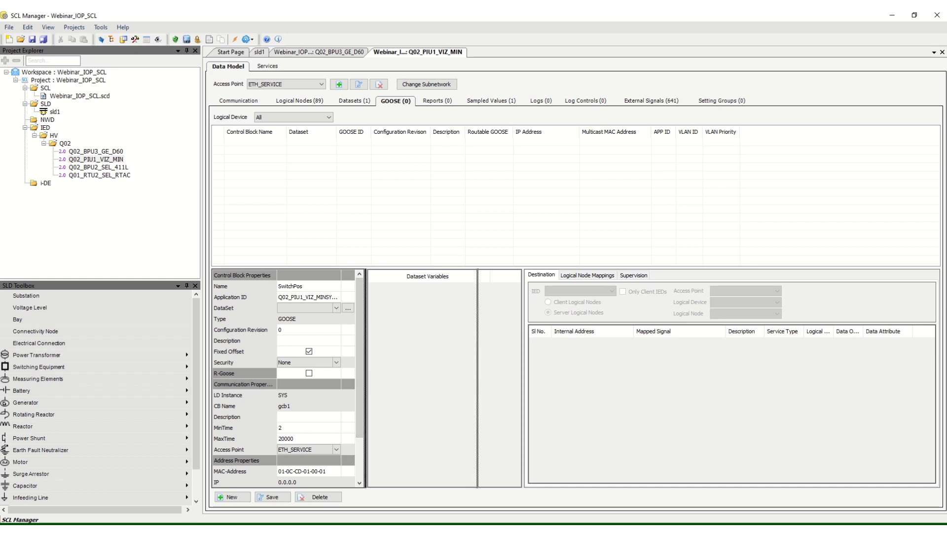
click(437, 308)
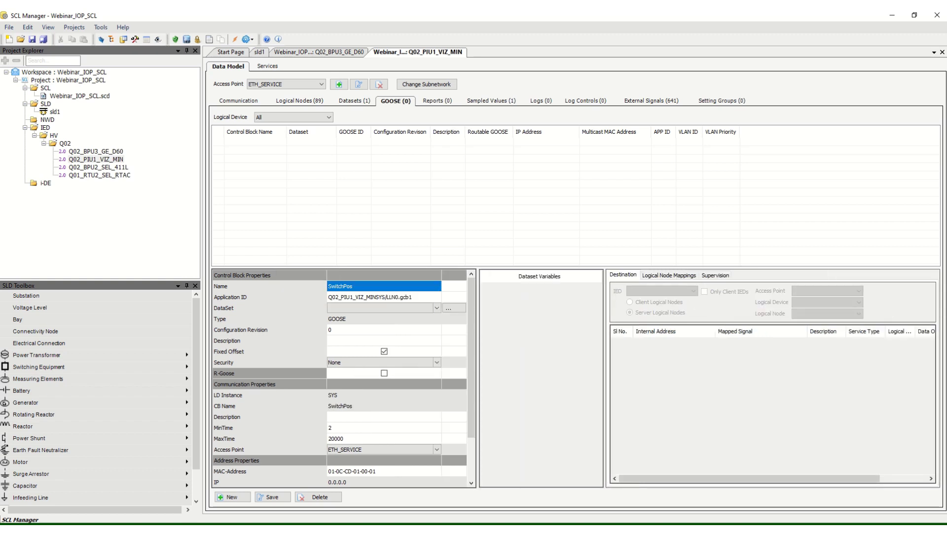
click(359, 287)
key(ctrl+c)
click(419, 296)
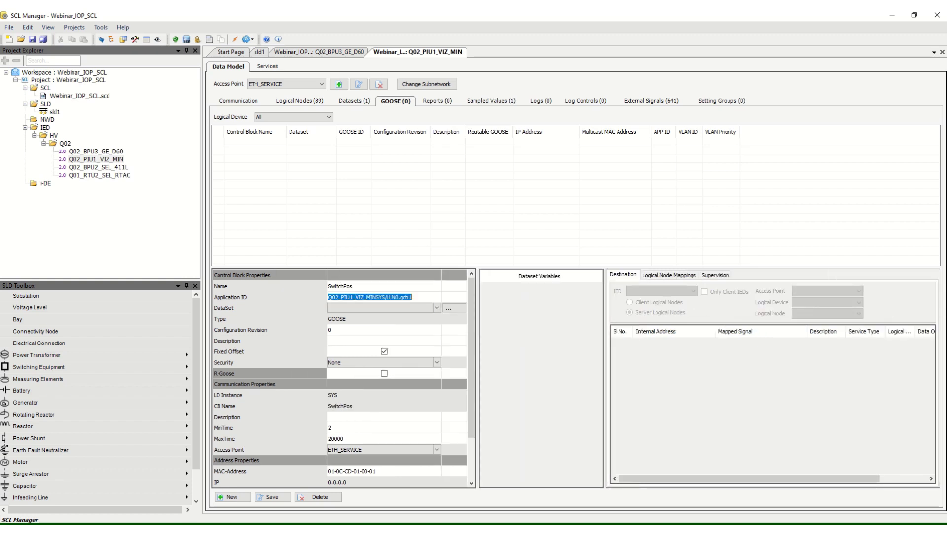
click(419, 297)
key(BackSpace)
key(BackSpace)
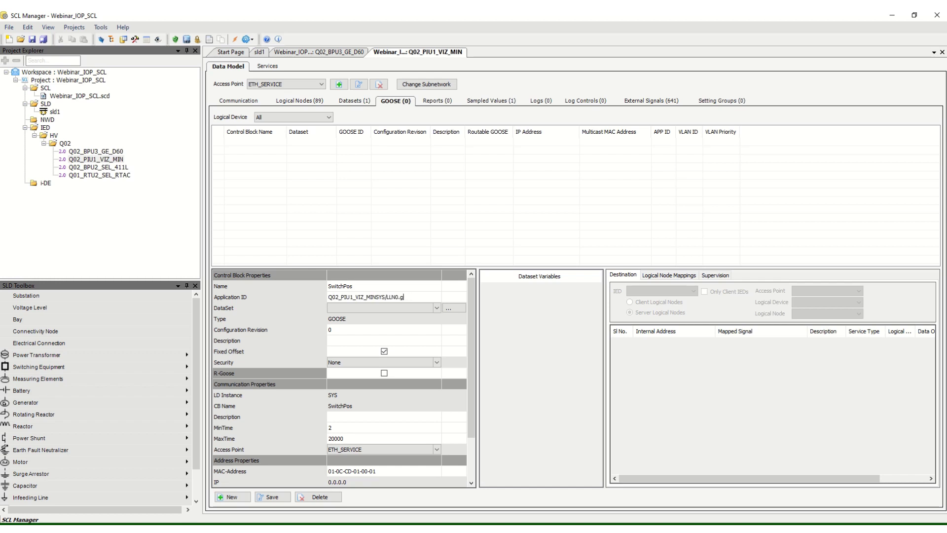
key(ctrl+v)
- Start a new dataset named SwitchPos for the GOOSE control block, with logical device CB01 and logical node XCBR10 as its source
click(449, 308)
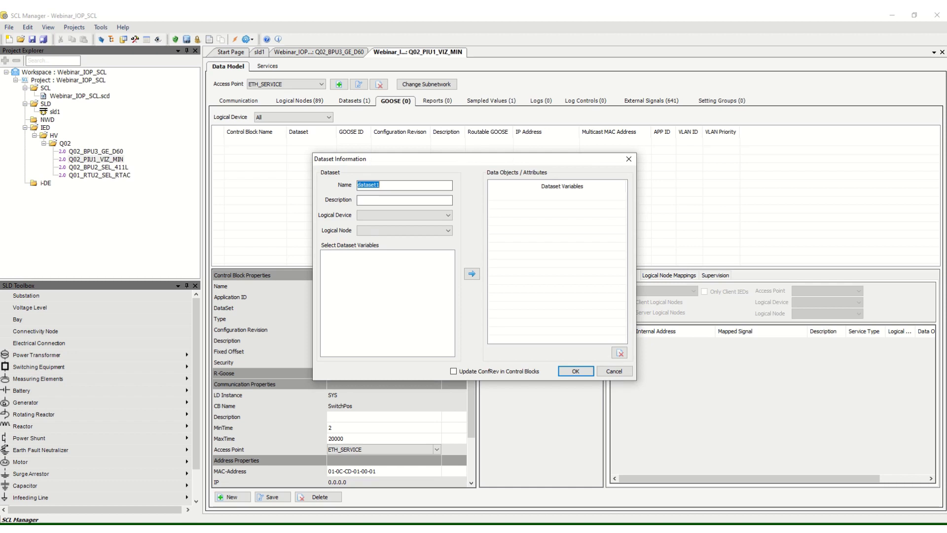
key(ctrl+v)
click(404, 215)
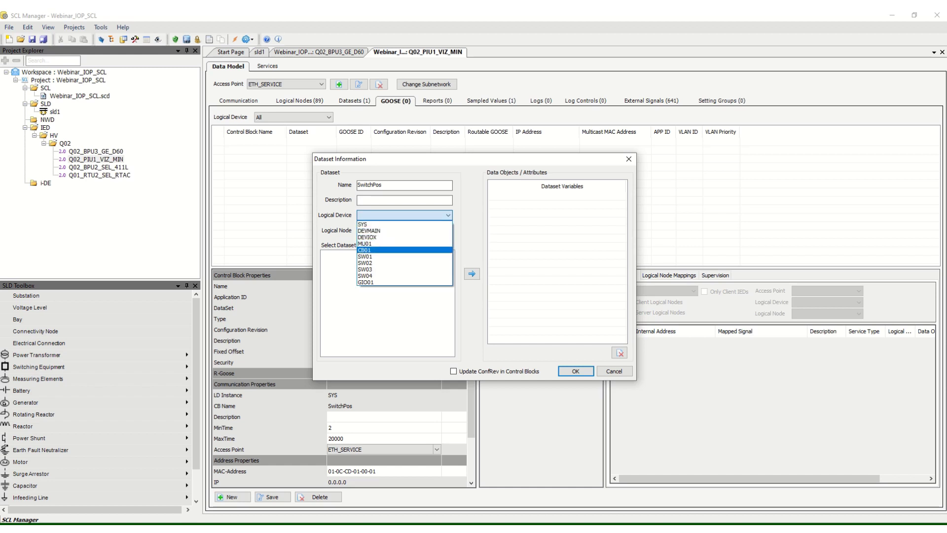
click(404, 250)
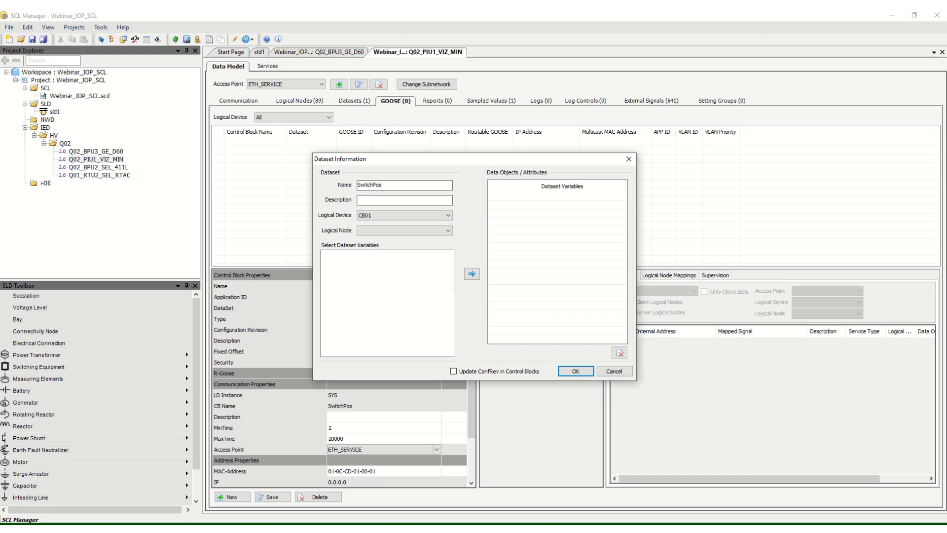
click(405, 230)
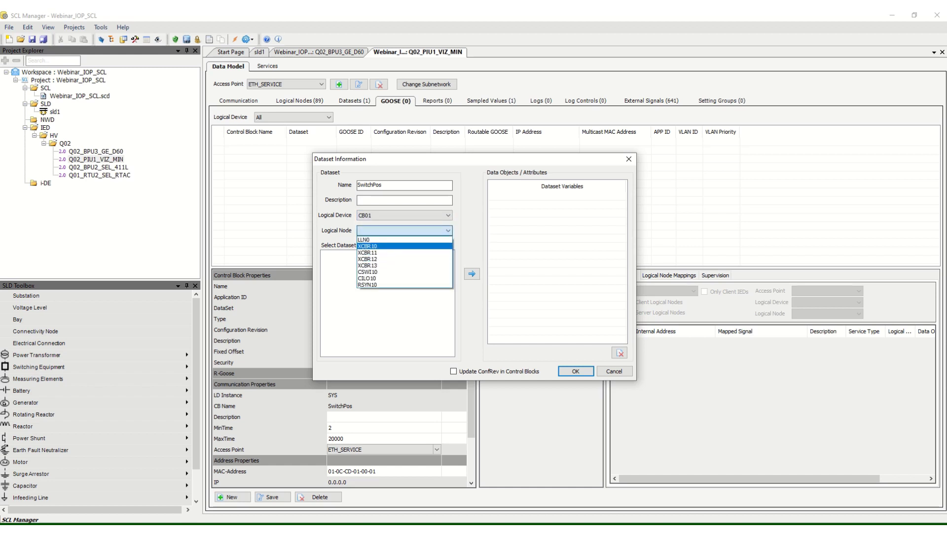
click(404, 246)
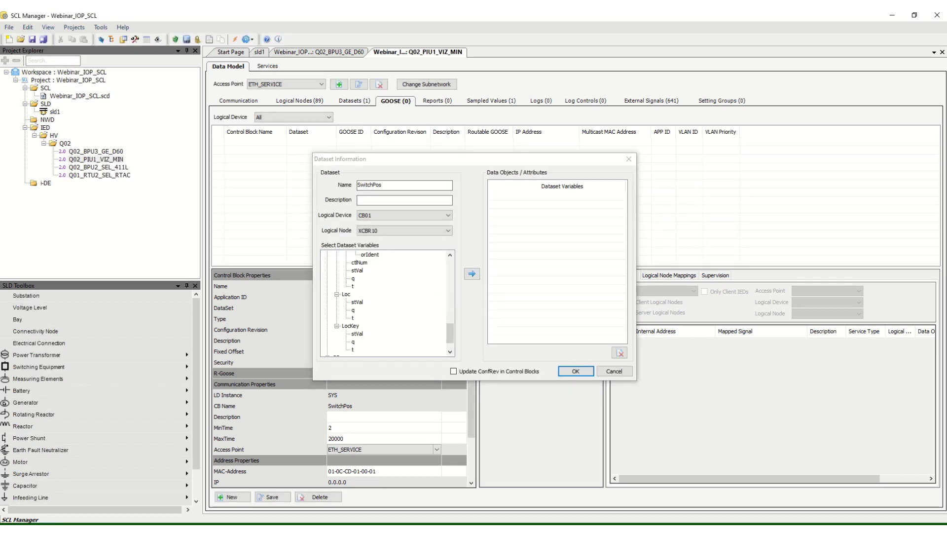
- Add the status value stVal of XCBR10's Pos data object to the SwitchPos dataset
scroll(387, 304, down, 1)
scroll(387, 304, up, 10)
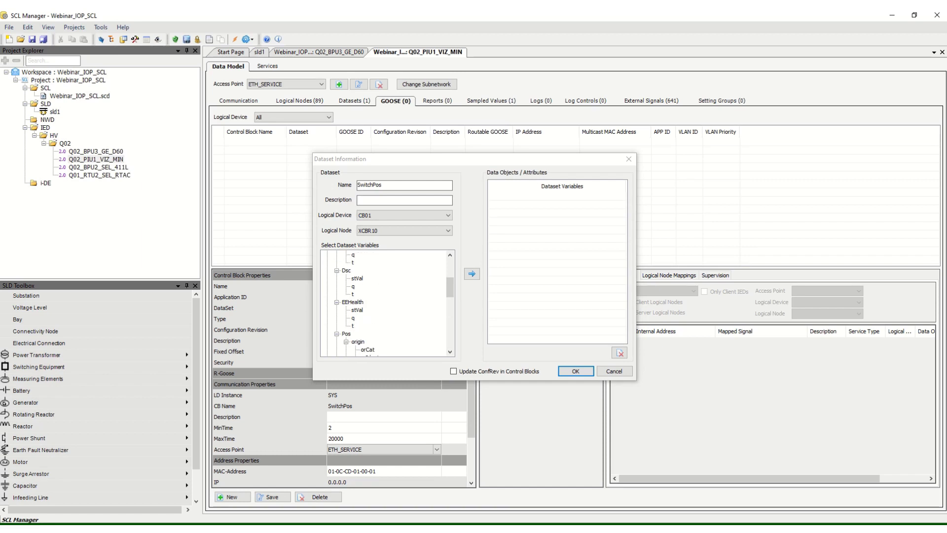
scroll(387, 304, down, 1)
scroll(387, 303, down, 2)
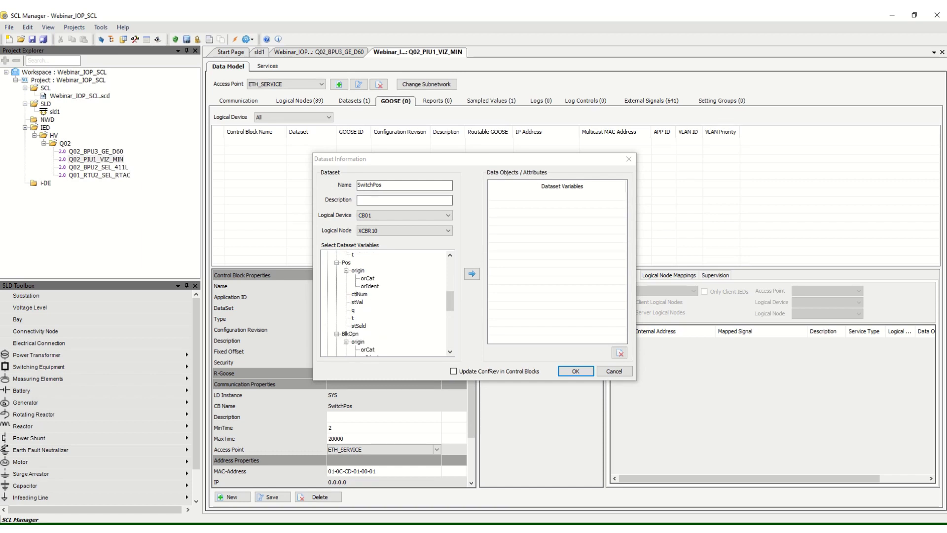
click(357, 301)
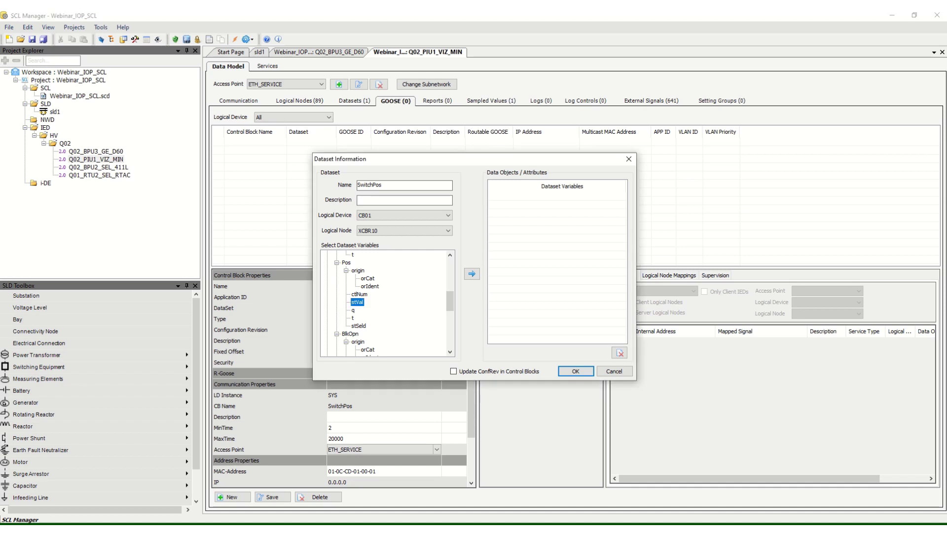
scroll(387, 304, up, 5)
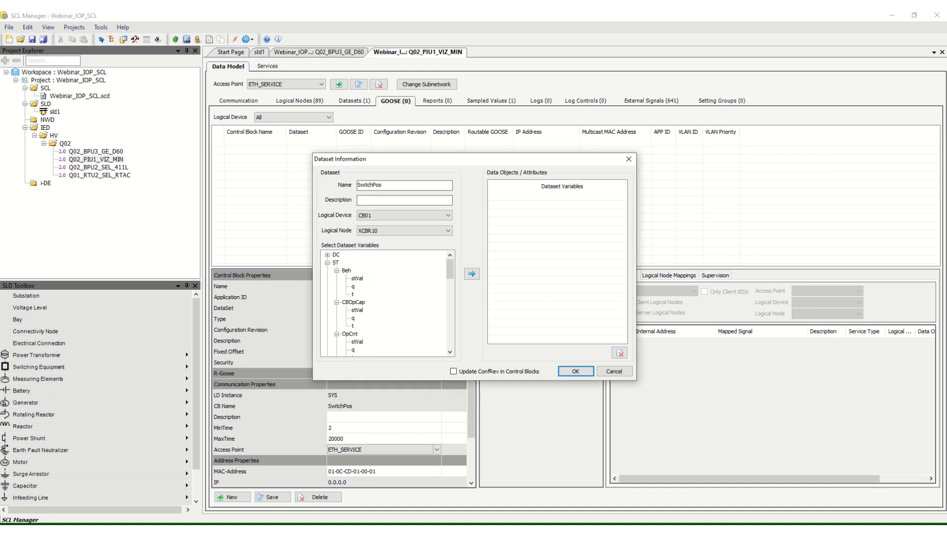
scroll(388, 304, down, 4)
scroll(387, 304, down, 1)
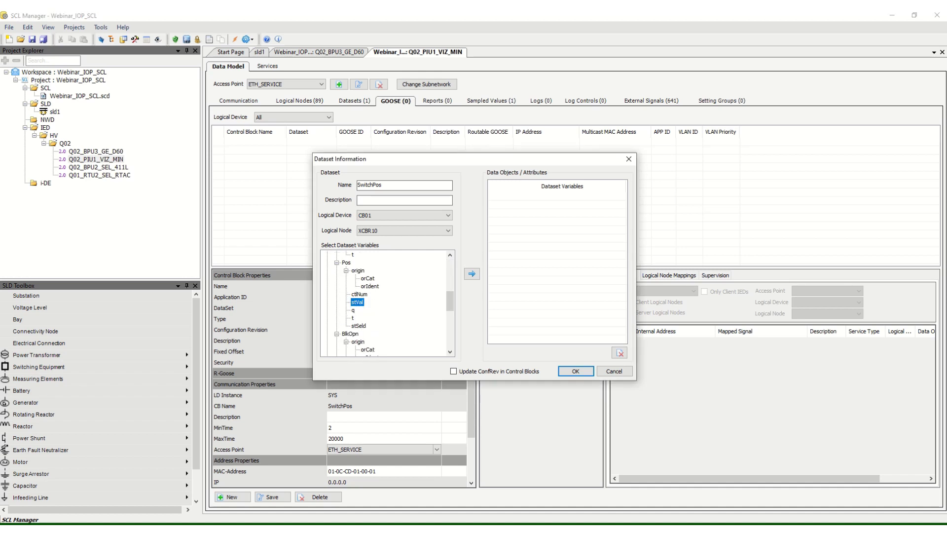
click(472, 273)
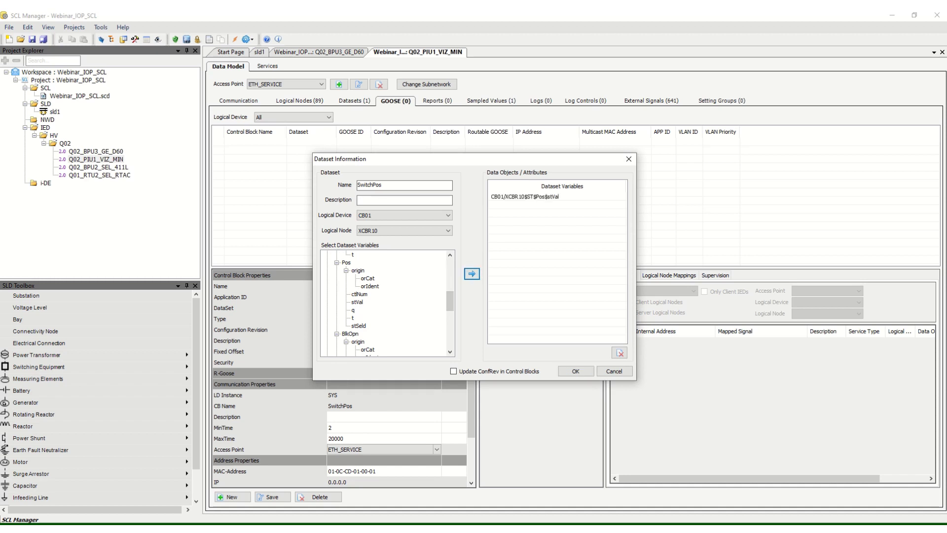
- Add the quality attribute q of Pos to the dataset and save the GOOSE control block
click(353, 311)
click(472, 273)
click(575, 371)
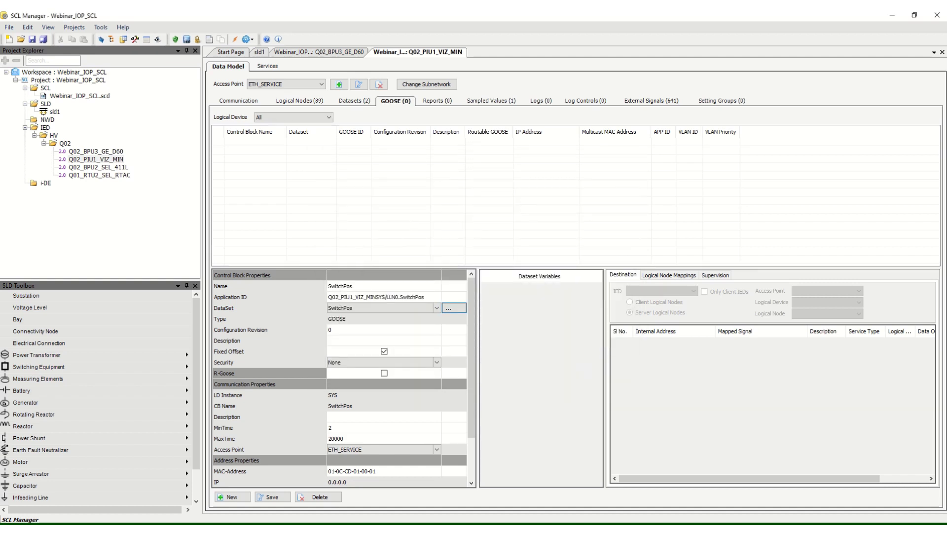
click(272, 497)
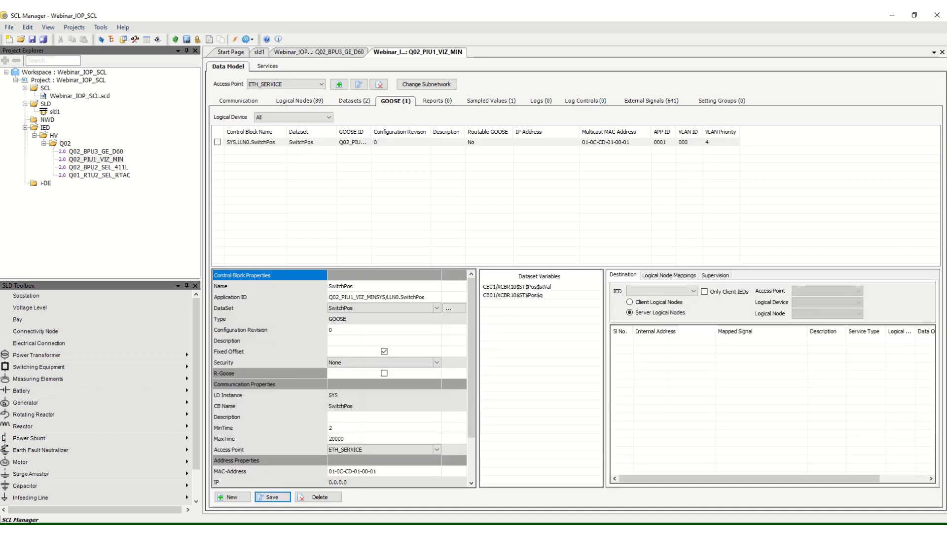
- Create a report control block on logical device SYS, logical node LLN0, of Q02_PIU1_VIZ_MIN and name it SwitchPos
click(436, 101)
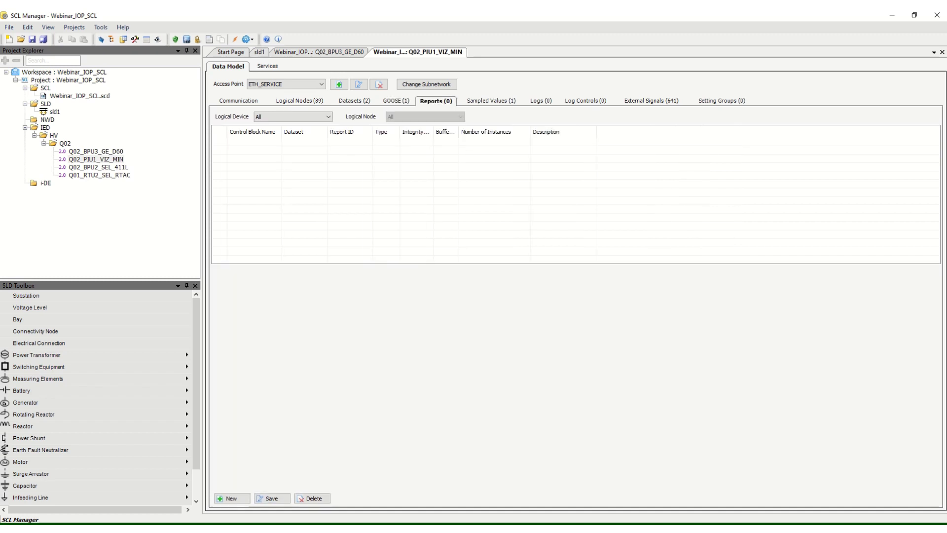
click(232, 498)
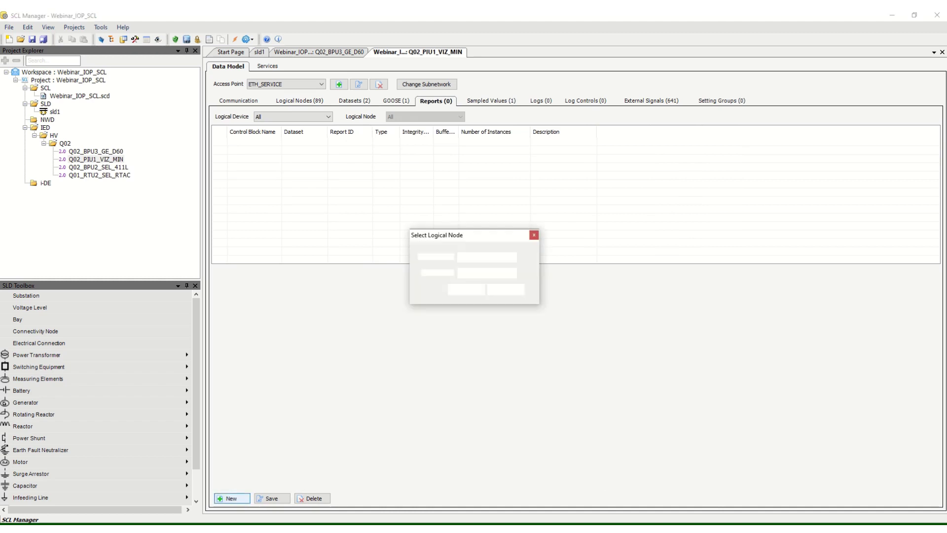
click(466, 290)
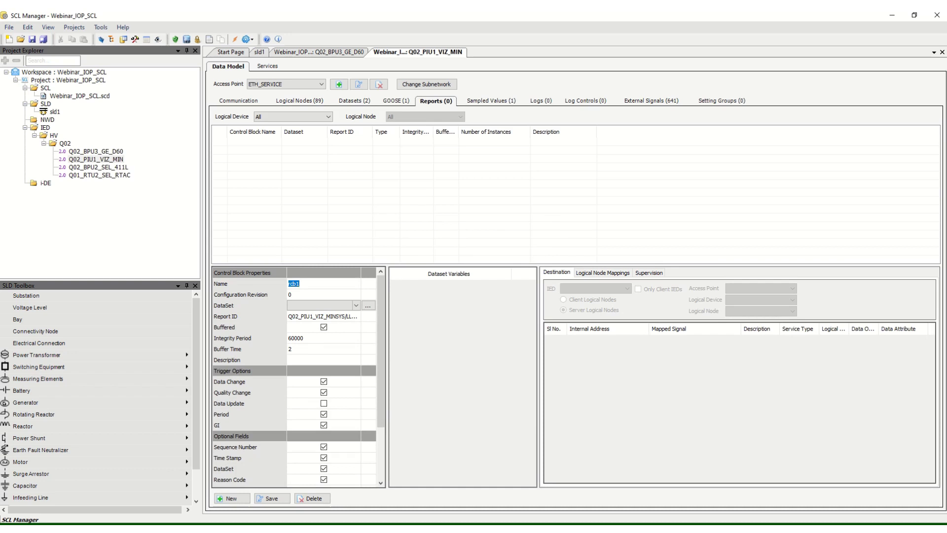
text(SwitchPos)
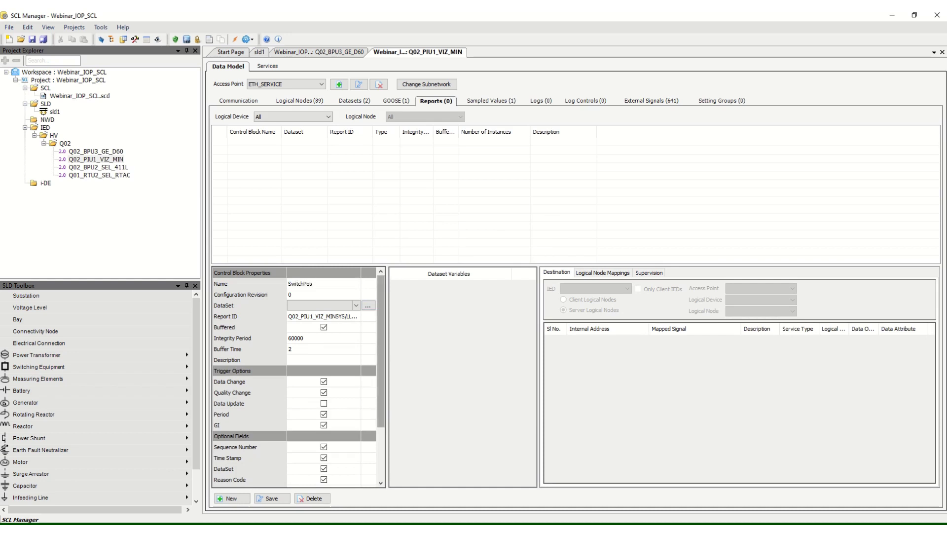
- Widen the report control block properties area and change the report ID's ending to SwitchPos
drag(387, 336, 487, 335)
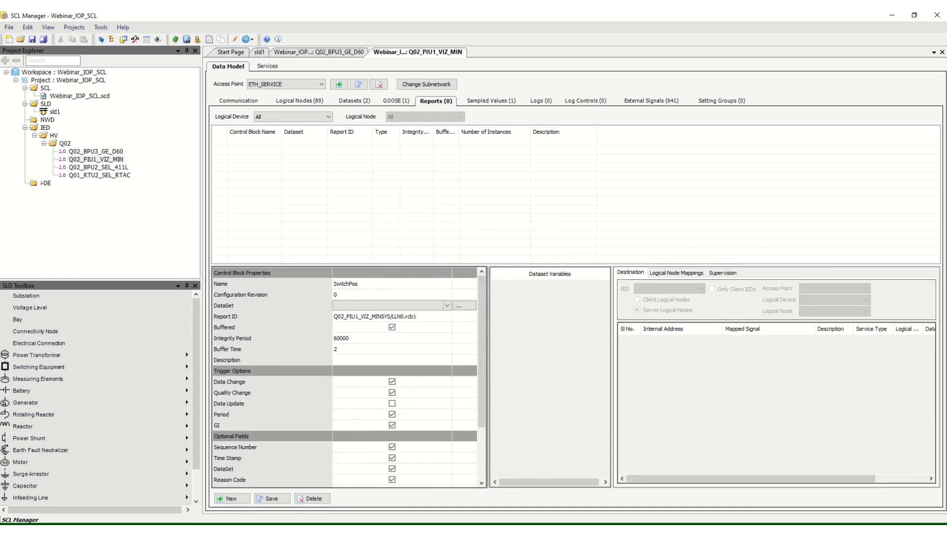
click(425, 316)
click(425, 317)
key(BackSpace)
key(BackSpace)
key(BackSpace)
text(SwitchPos)
- Start a new dataset named SwitchPosRpt for the report control block, sourced from logical device CB01, logical node XCBR10
click(459, 305)
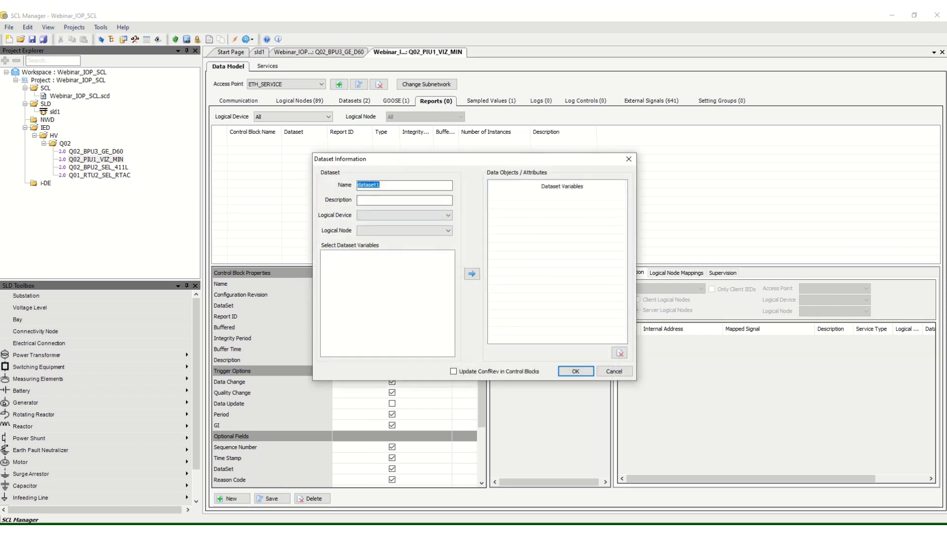
text(SwitchPos)
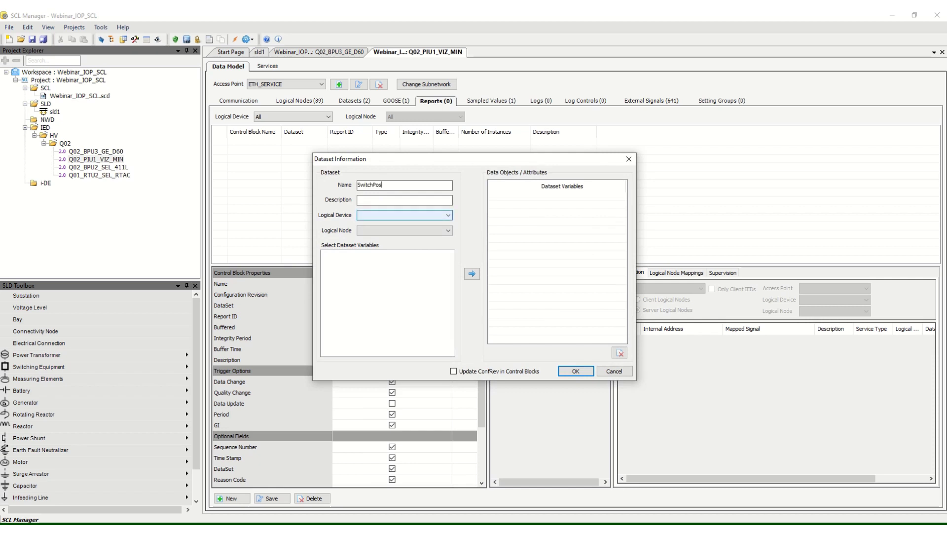
text(Rpt)
click(405, 215)
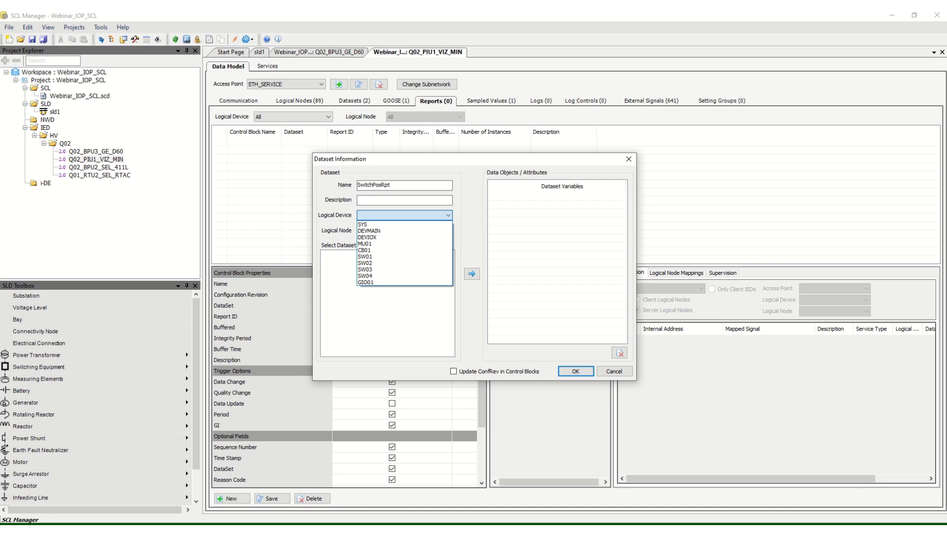
click(365, 249)
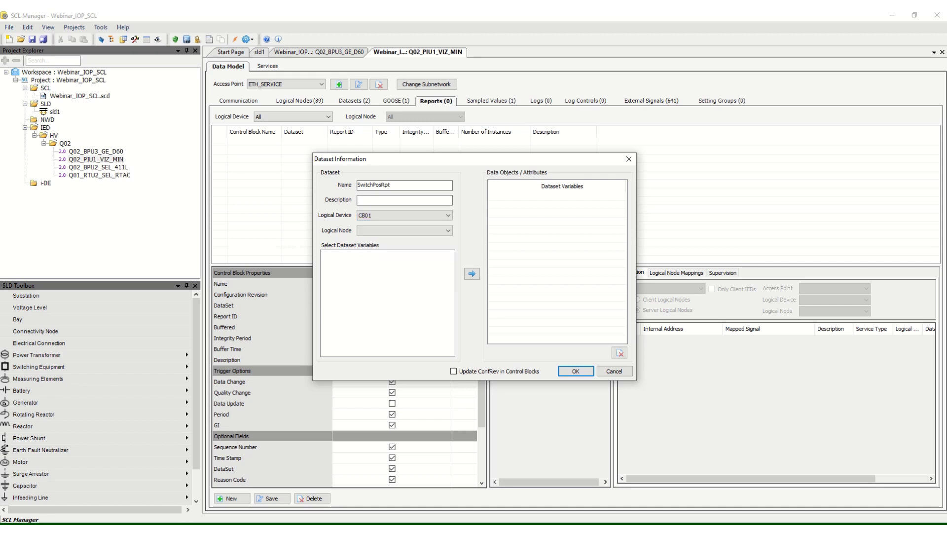
click(405, 230)
click(368, 245)
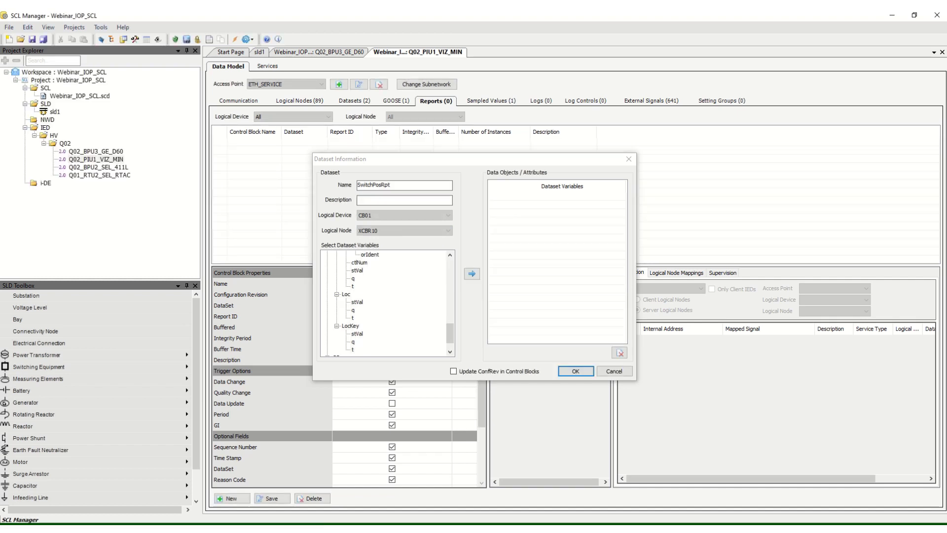
- Add the complete status data object Pos of XCBR10 to the SwitchPosRpt dataset and save the report control block
scroll(385, 304, up, 2)
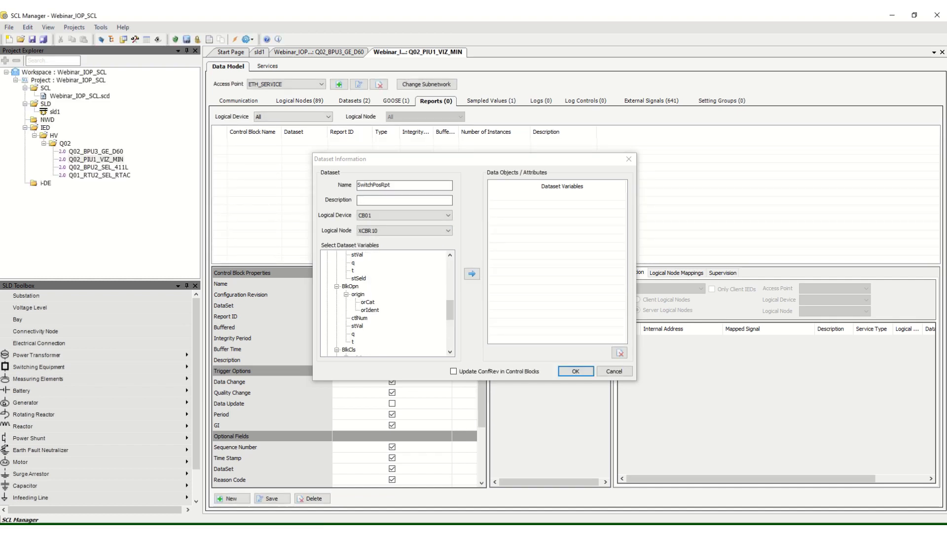
scroll(385, 303, up, 2)
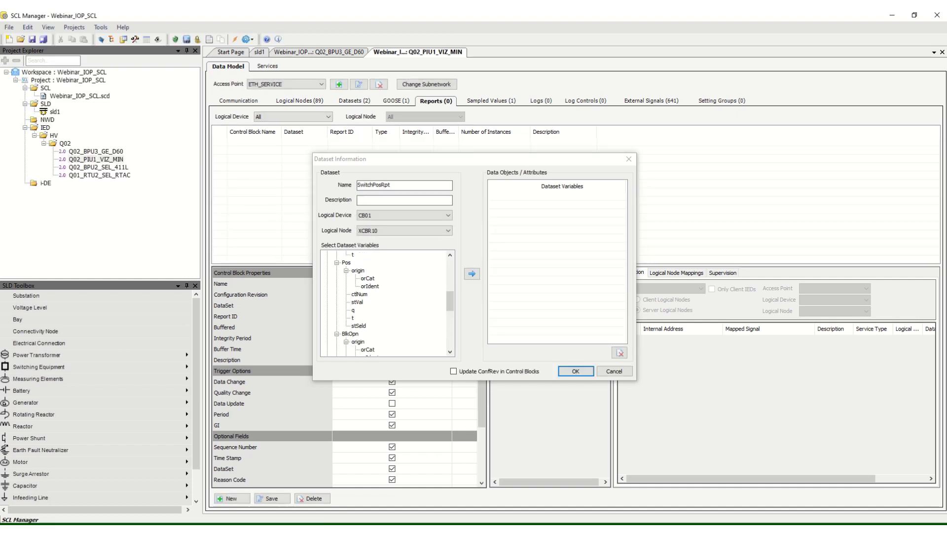
click(346, 262)
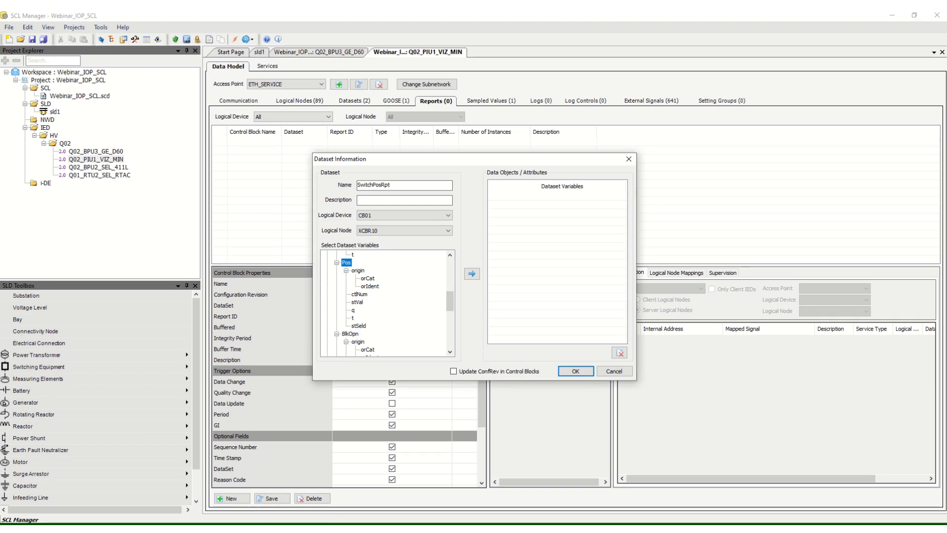
click(472, 274)
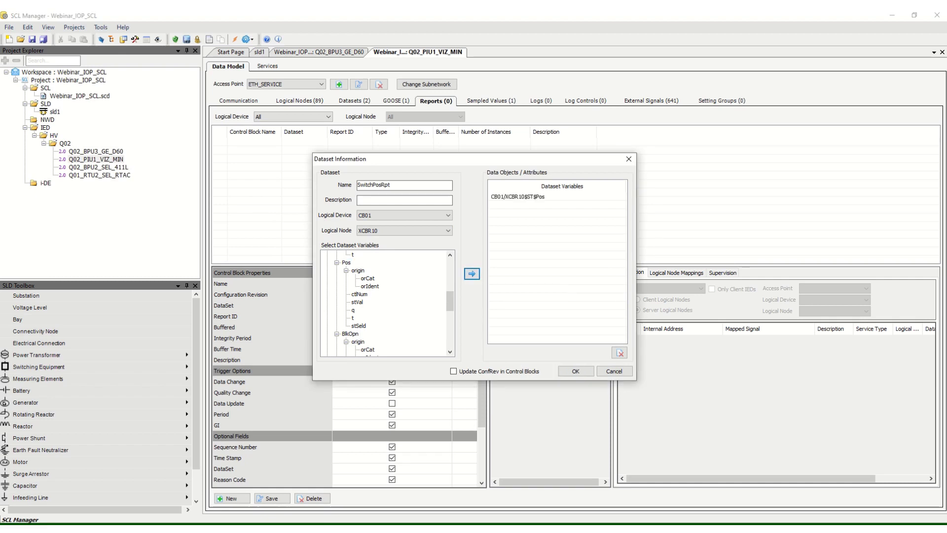
click(576, 371)
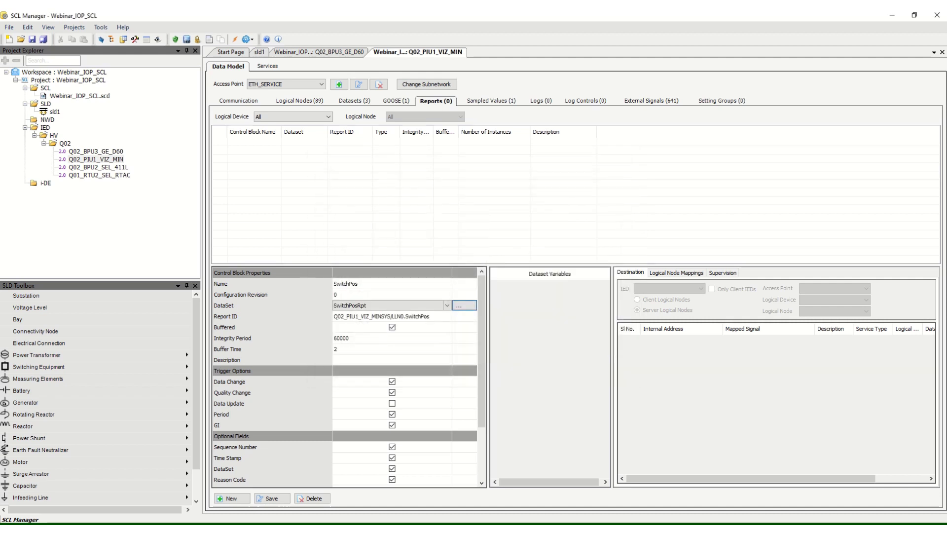
click(271, 498)
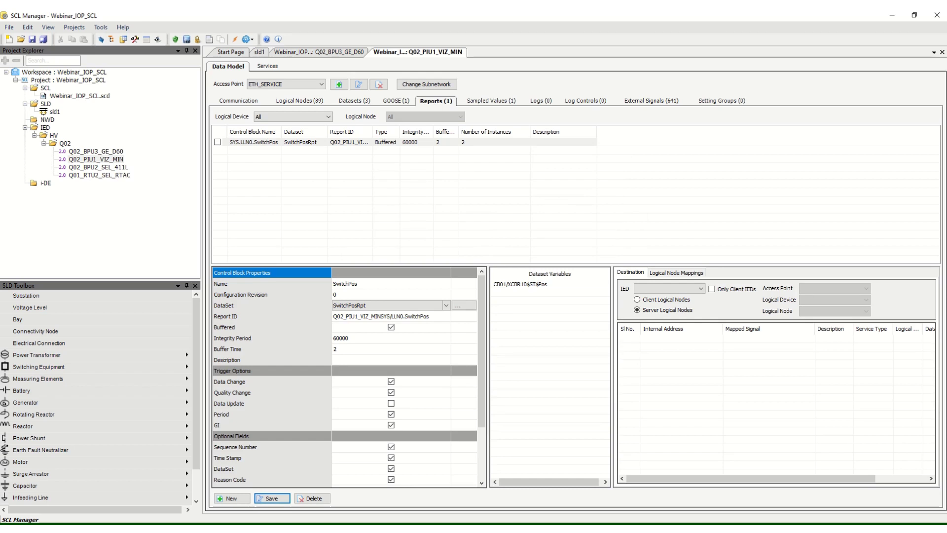
- Review the datasets of Q02_BPU3_GE_D60 and the report control block of Q02_PIU1_VIZ_MIN
double_click(96, 152)
click(357, 100)
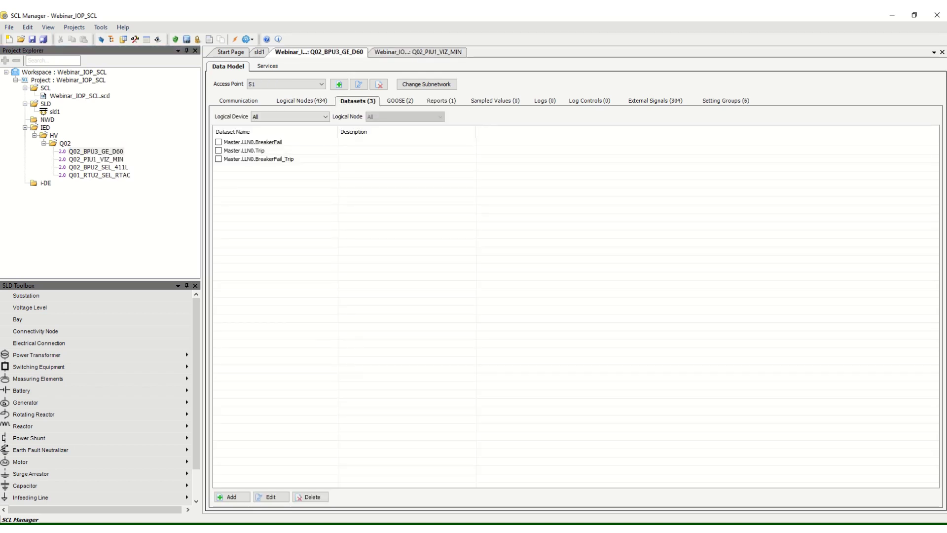
double_click(96, 160)
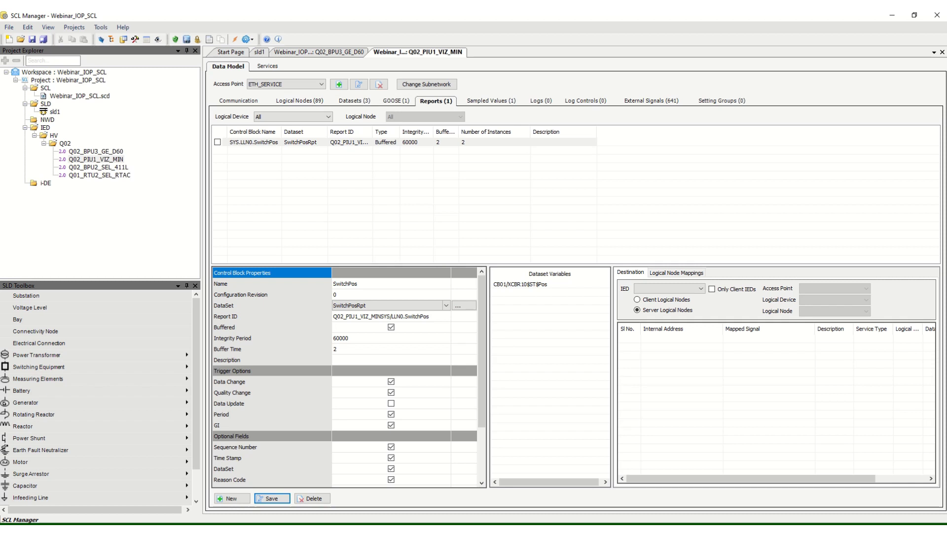
click(95, 152)
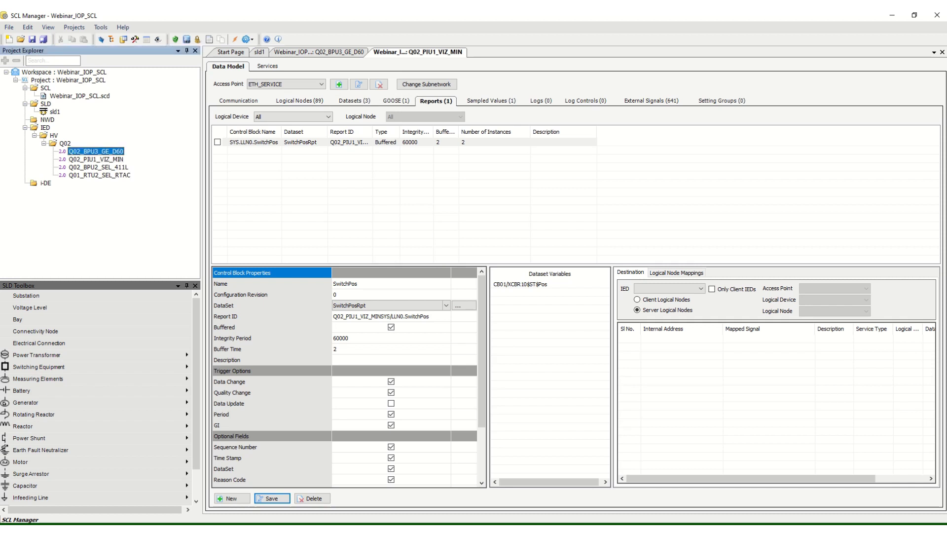
- Open Q02_BPU2_SEL_411L and create a GOOSE control block named BreakerFail under logical device CFG
double_click(98, 167)
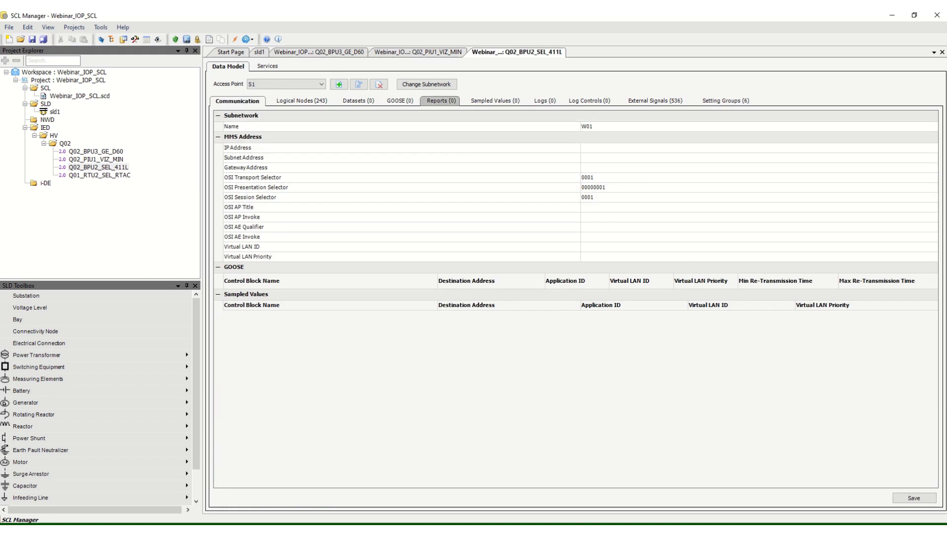
click(400, 100)
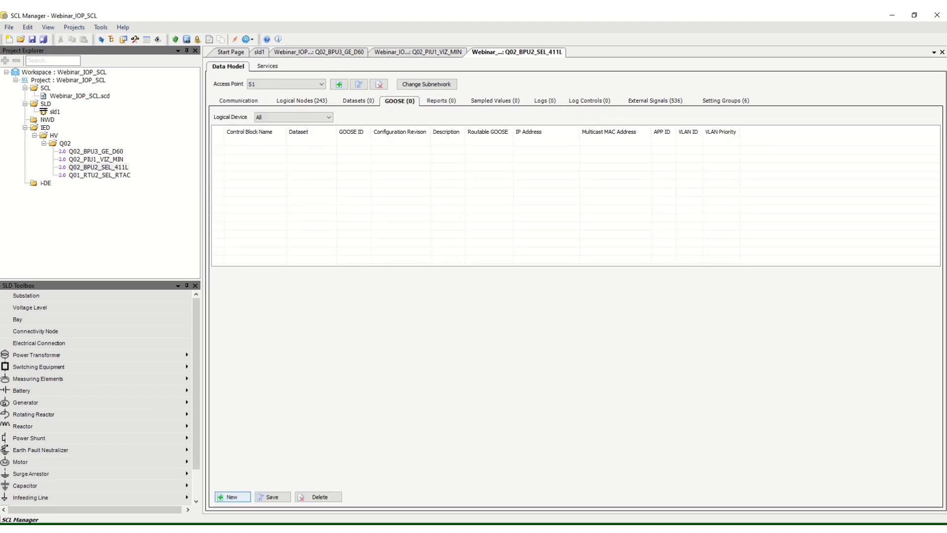
click(231, 497)
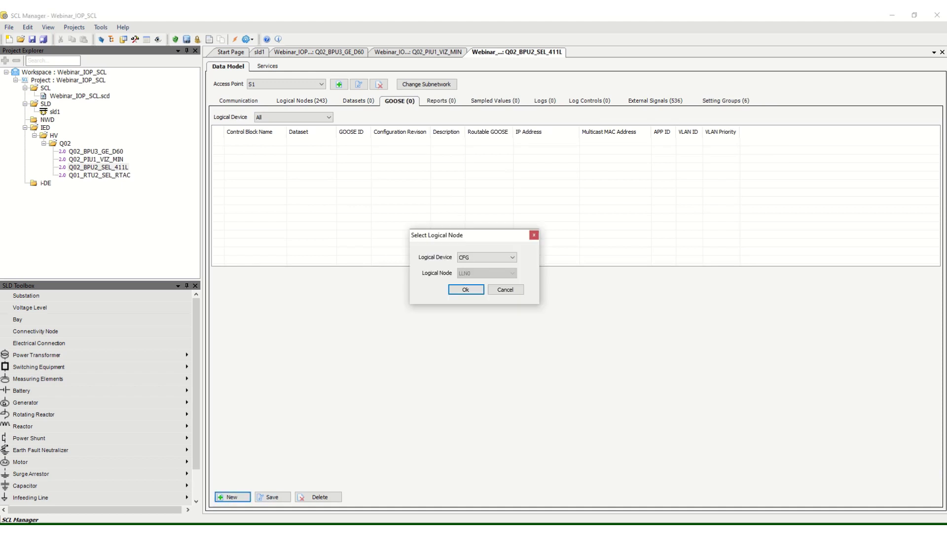
key(Return)
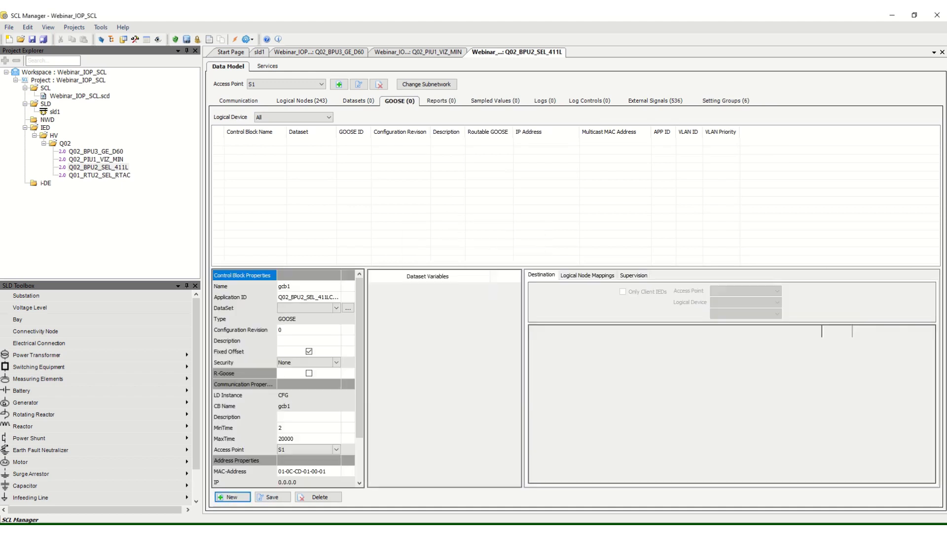
click(307, 286)
text(BreakerFail)
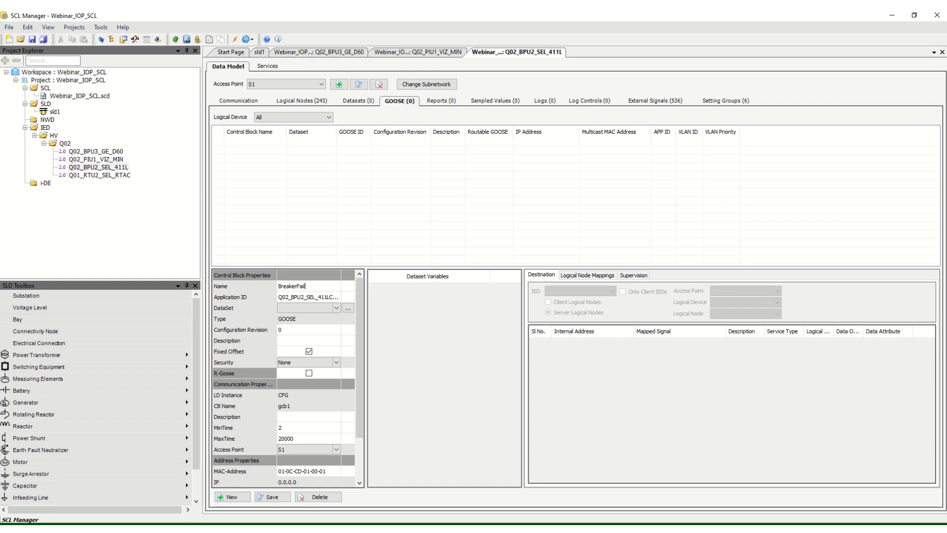
key(Return)
- Widen the GOOSE control block properties area and change the application ID's ending to BreakerFail
key(ctrl+c)
drag(366, 315, 472, 315)
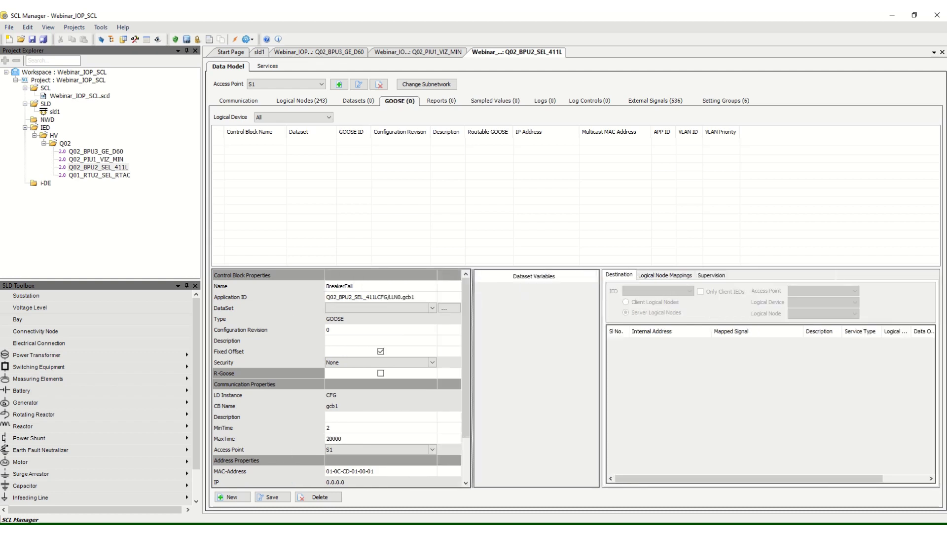
click(371, 297)
key(End)
key(BackSpace)
key(BackSpace)
key(BackSpace)
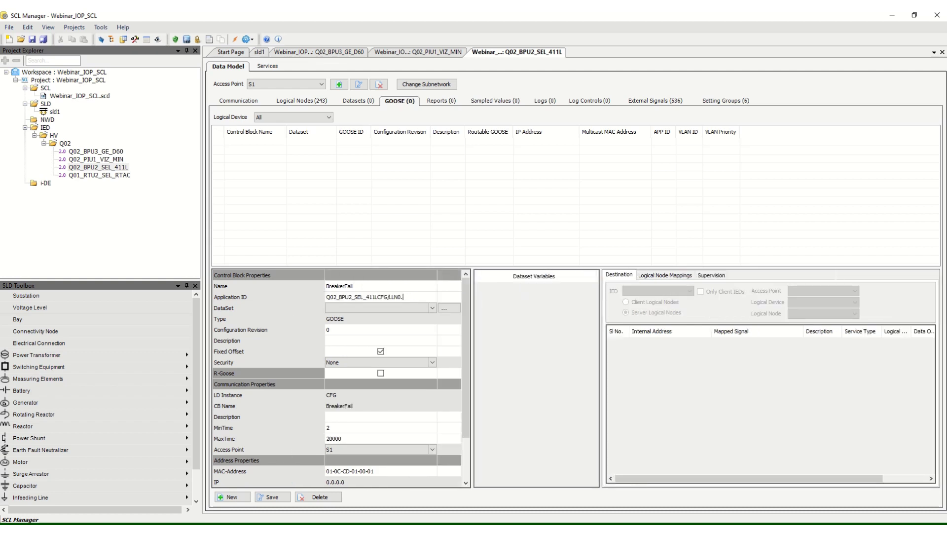
key(ctrl+v)
- Start a new dataset named BreakerFail for the GOOSE control block, sourced from logical device PRO, logical node BFR1RBRF1
click(449, 308)
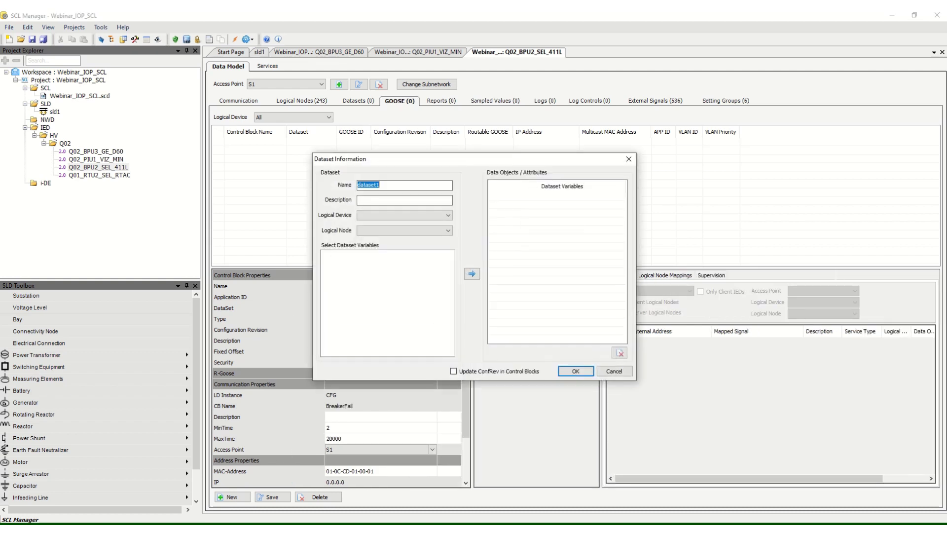
key(ctrl+v)
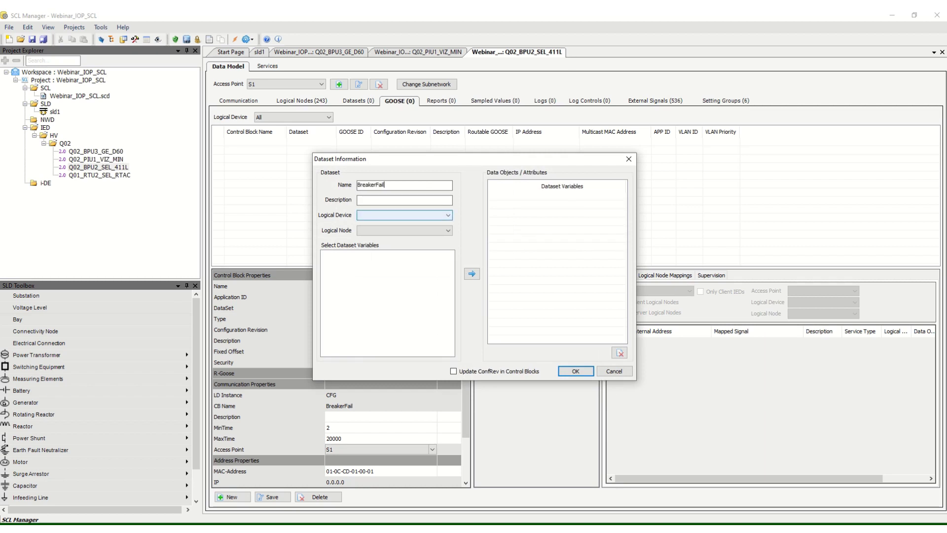
click(405, 215)
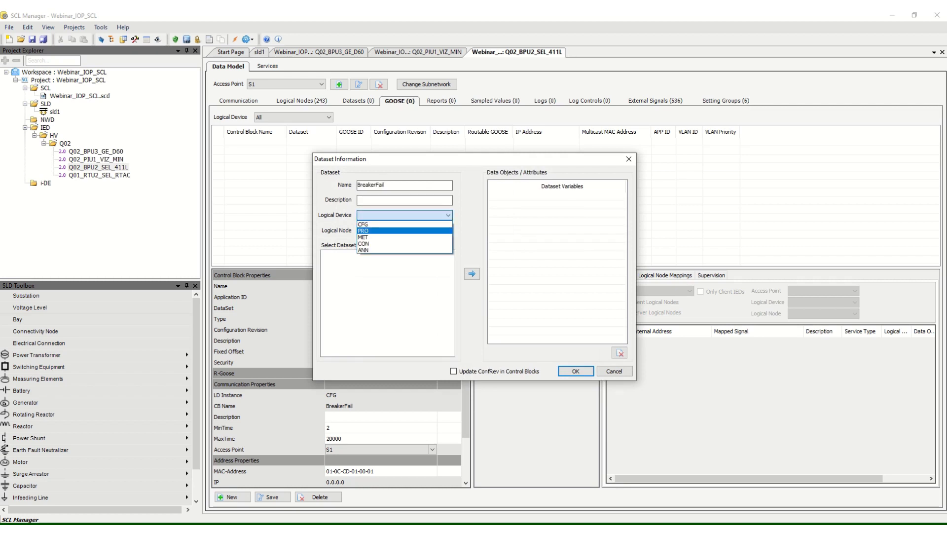
click(404, 229)
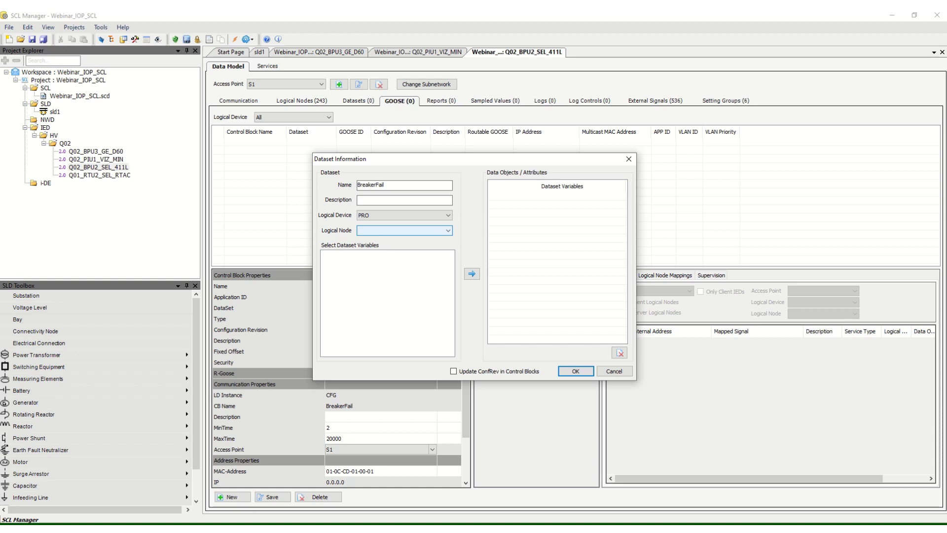
key(alt+Down)
key(Down)
key(Down)
key(Down)
key(Down)
key(Down)
key(Down)
key(Down)
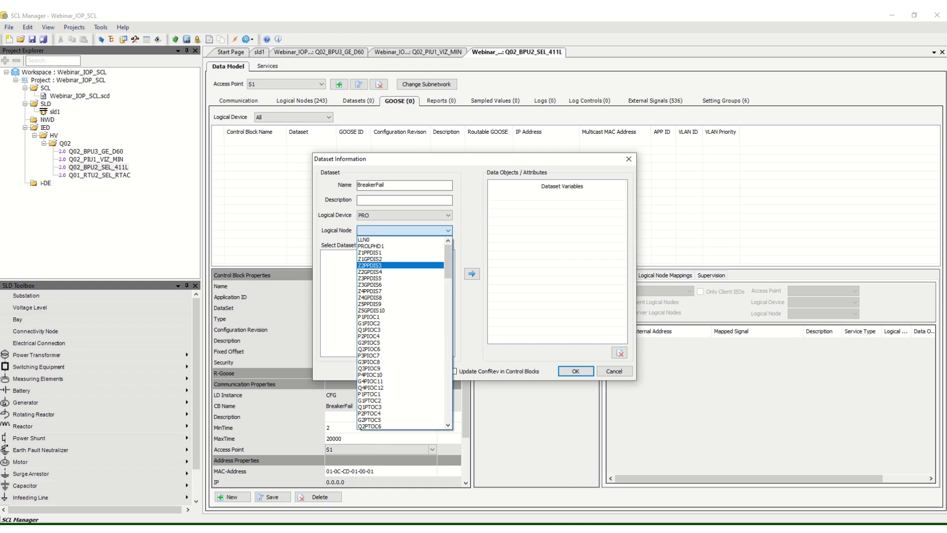
drag(448, 265, 449, 394)
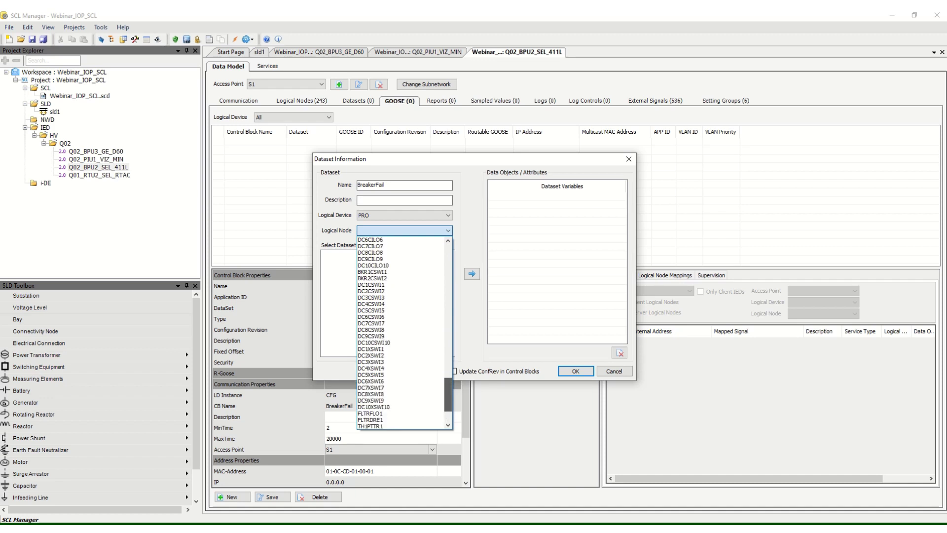
drag(448, 394, 448, 363)
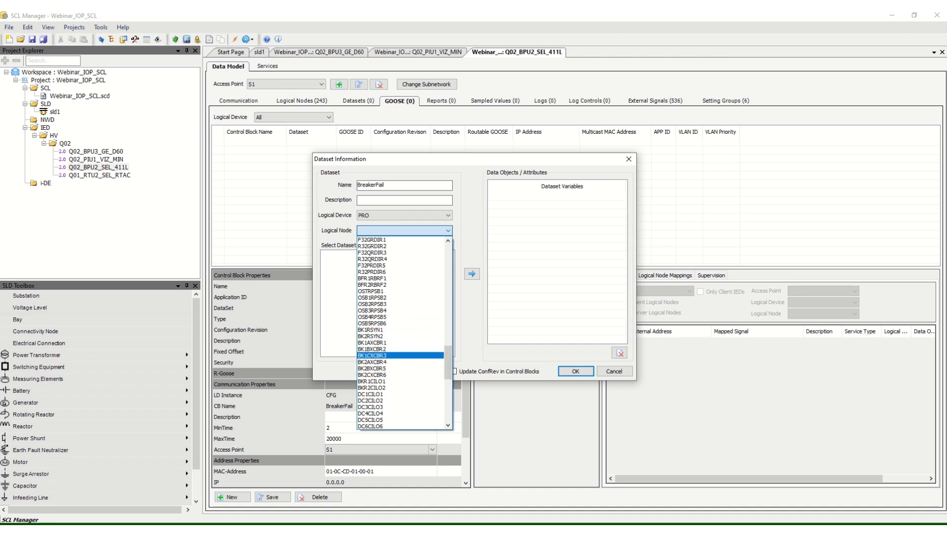
click(373, 278)
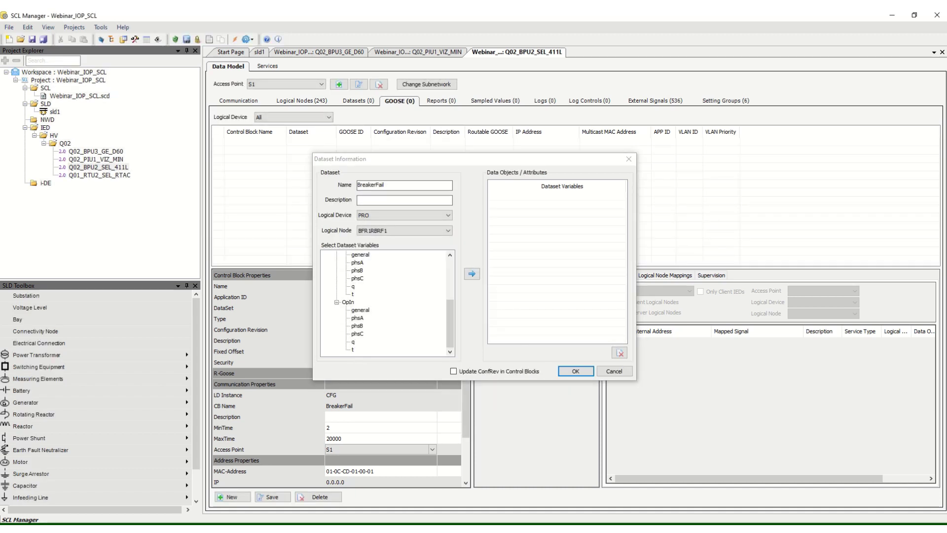
- Add the OpEx status attributes general, phsA, phsB, phsC and q of BFR1RBRF1 to the BreakerFail dataset
scroll(387, 303, up, 4)
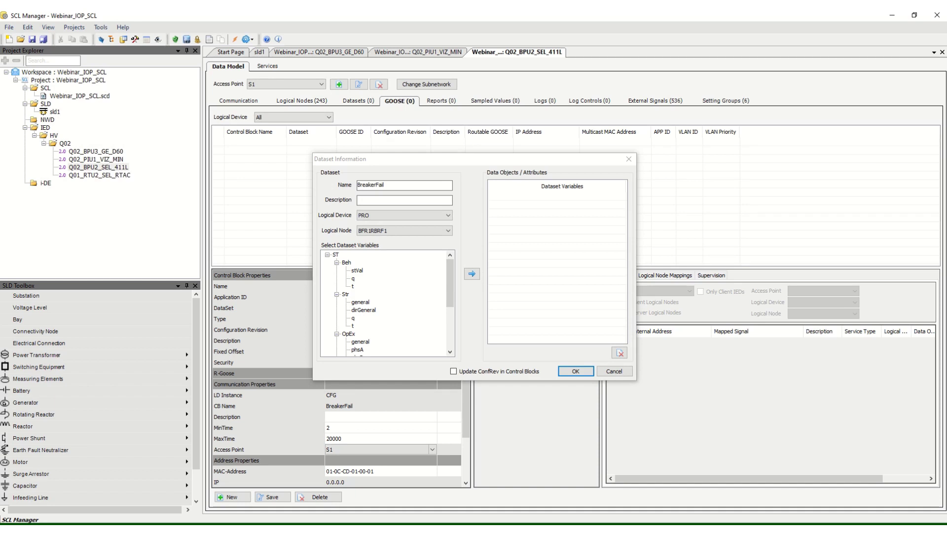
scroll(387, 302, down, 2)
click(361, 294)
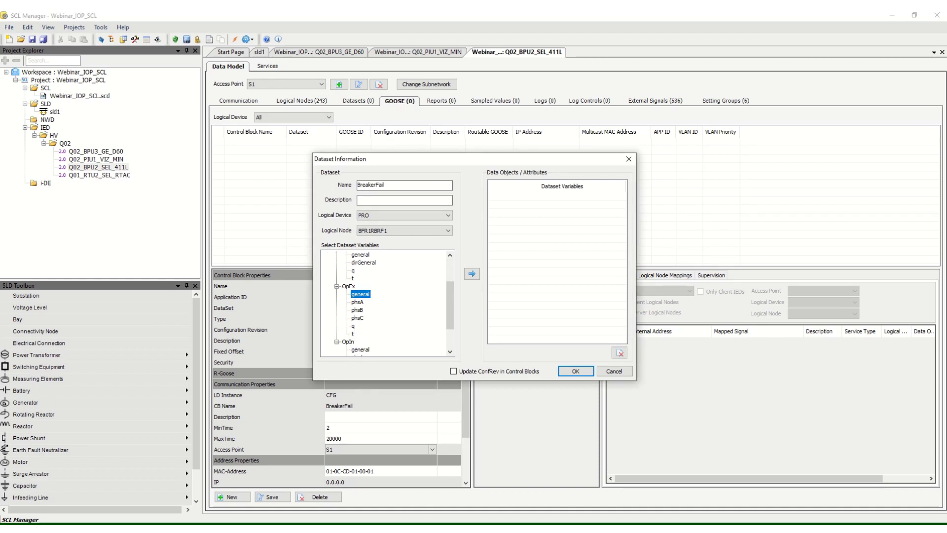
click(472, 274)
click(357, 302)
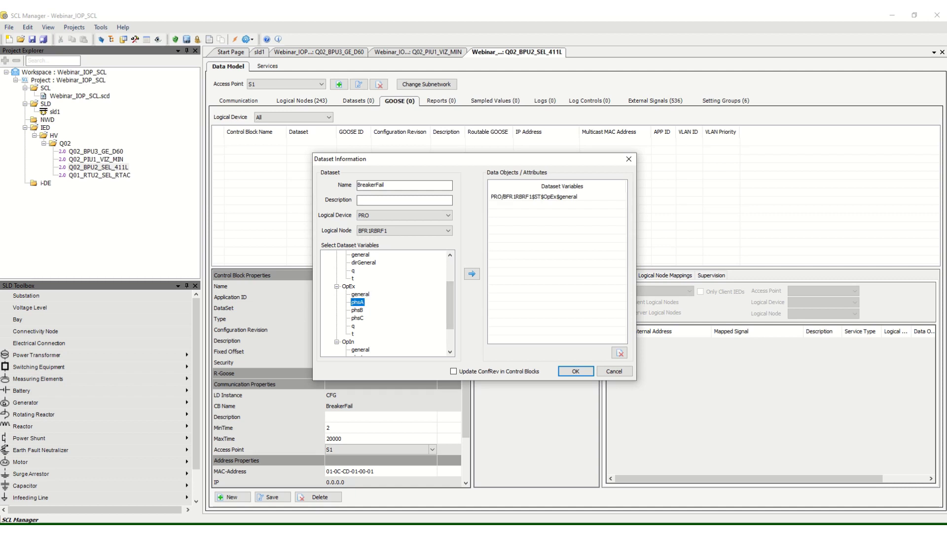
click(472, 273)
click(357, 309)
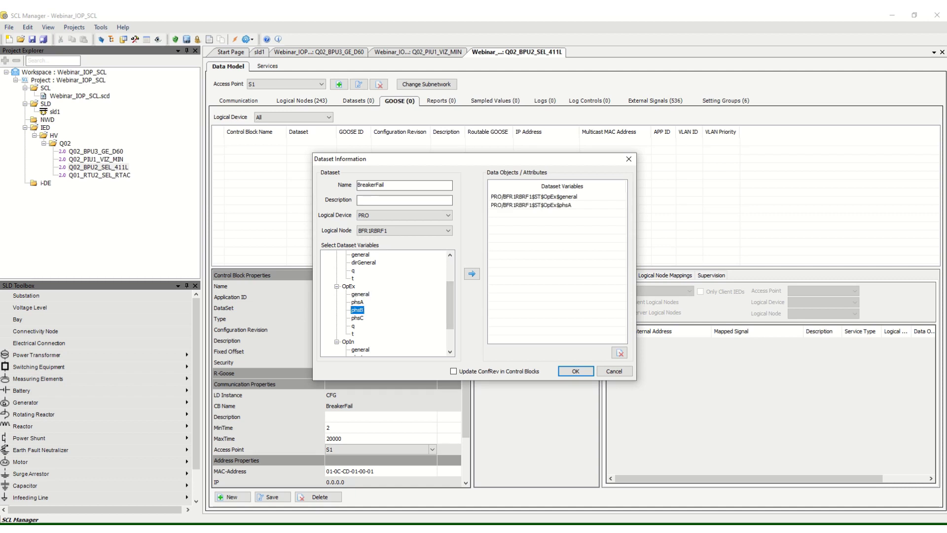
click(472, 274)
click(357, 318)
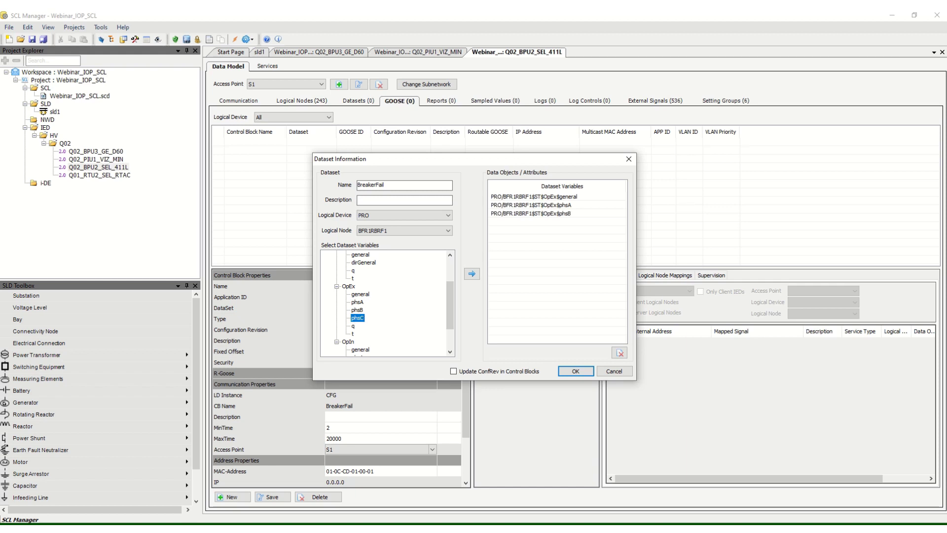
click(472, 273)
click(353, 326)
click(471, 273)
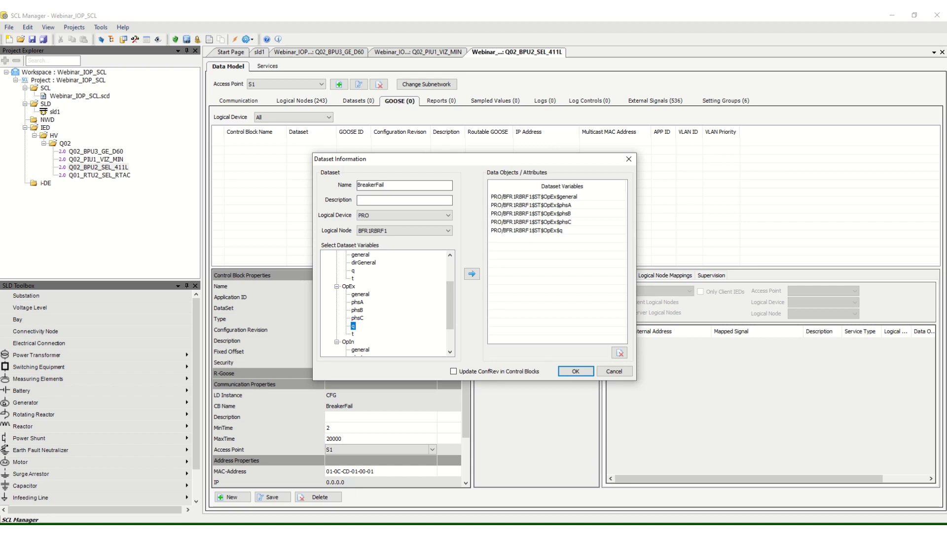
- Add the OpIn attributes general, phsA, phsB, phsC and q to the BreakerFail dataset and save the GOOSE control block
scroll(384, 303, down, 2)
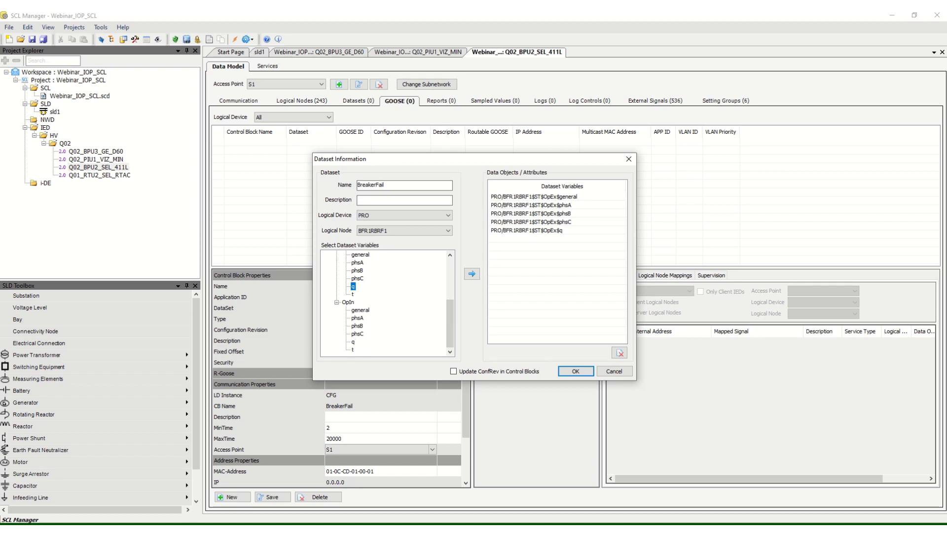
click(360, 310)
click(472, 273)
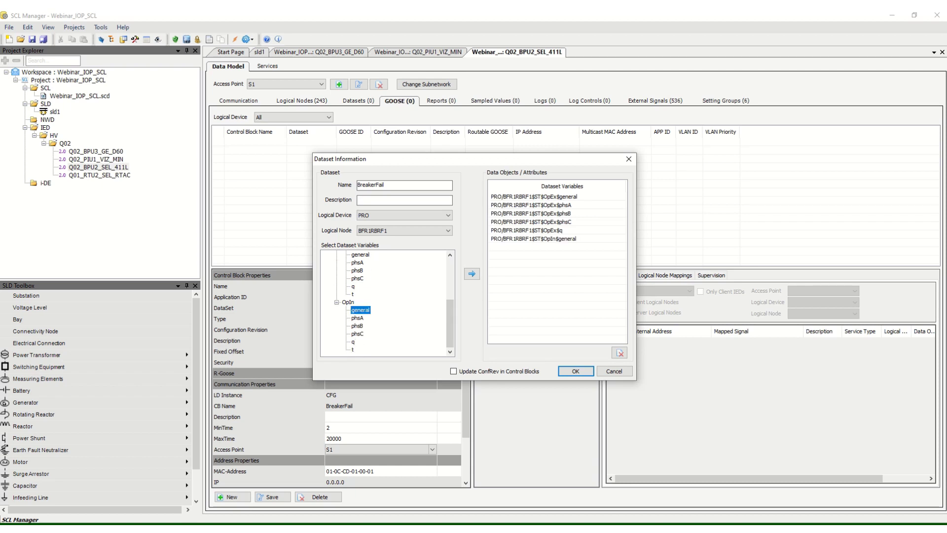
click(357, 318)
click(471, 273)
click(357, 326)
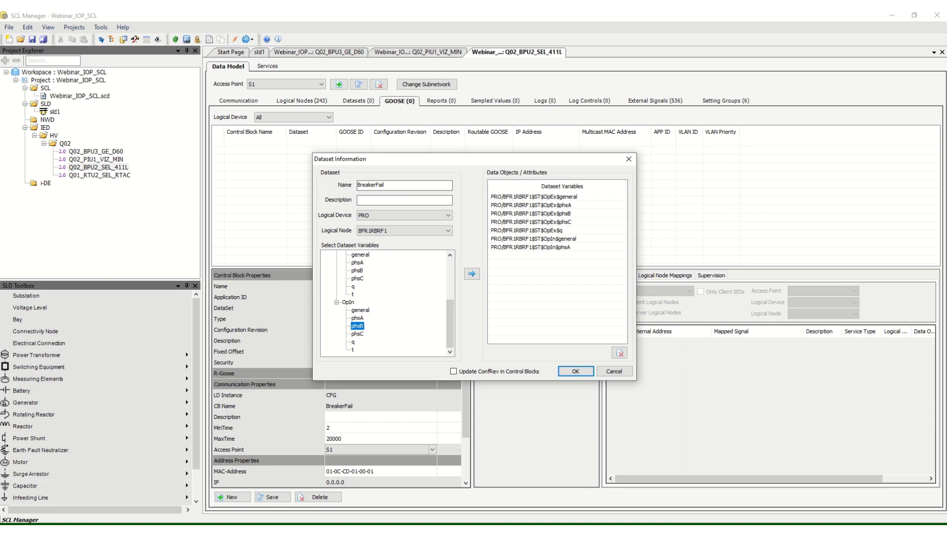
click(472, 274)
double_click(357, 334)
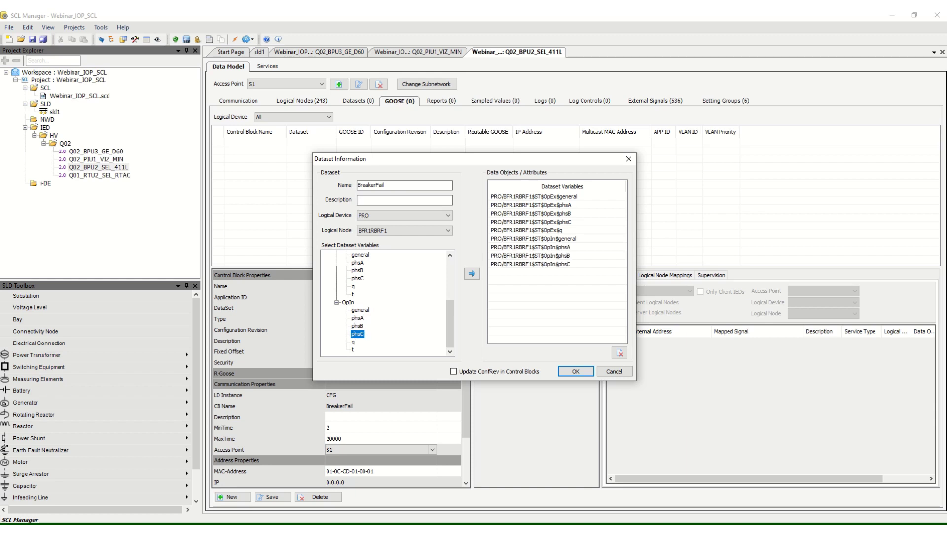
click(353, 342)
click(471, 273)
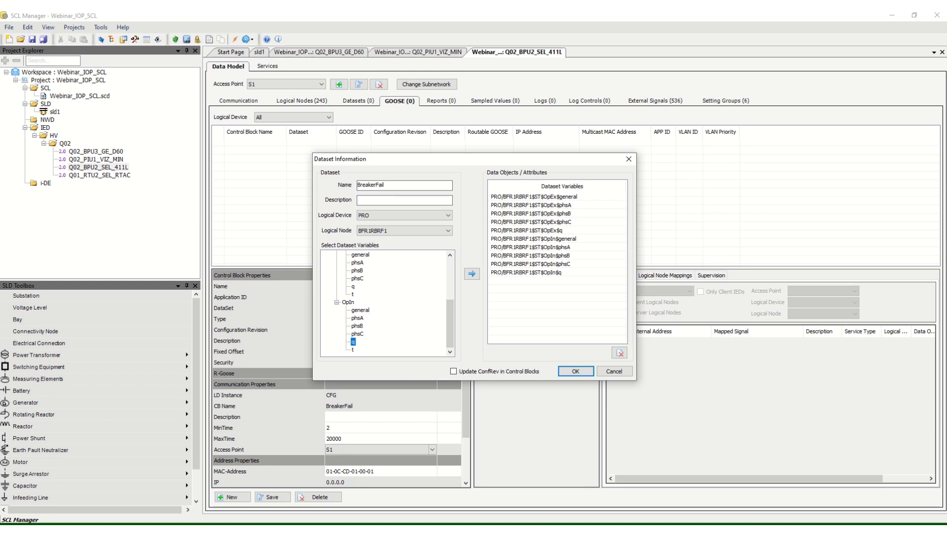
click(575, 371)
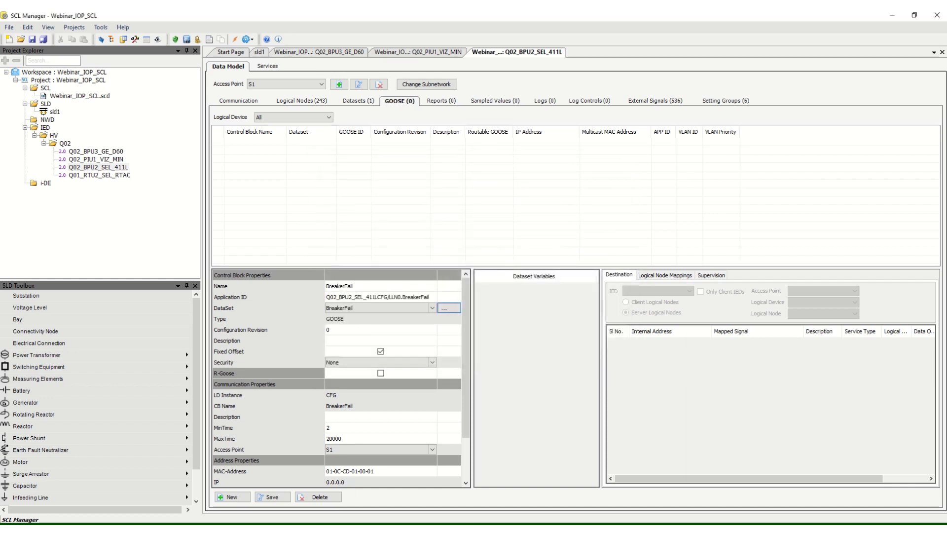
click(272, 497)
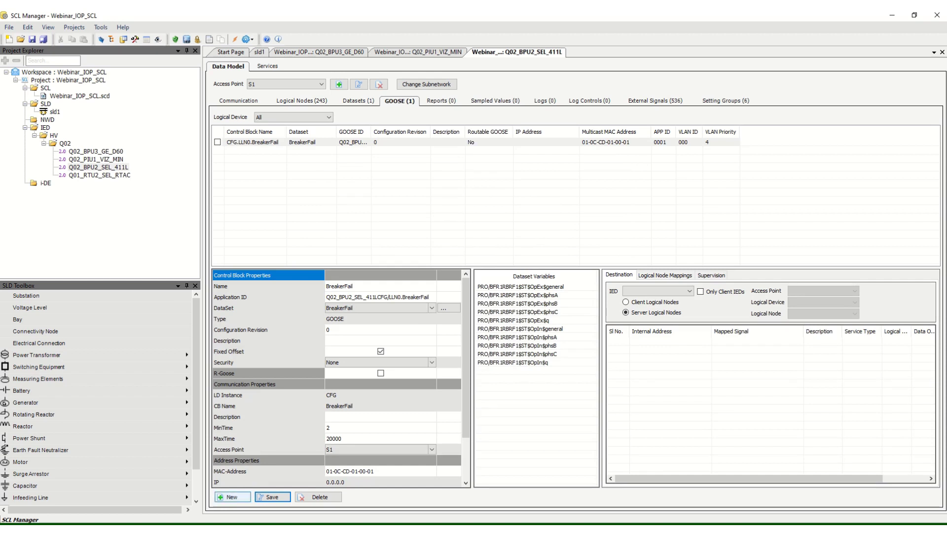
- Create a second GOOSE control block under logical device CFG and name it Trip
click(232, 497)
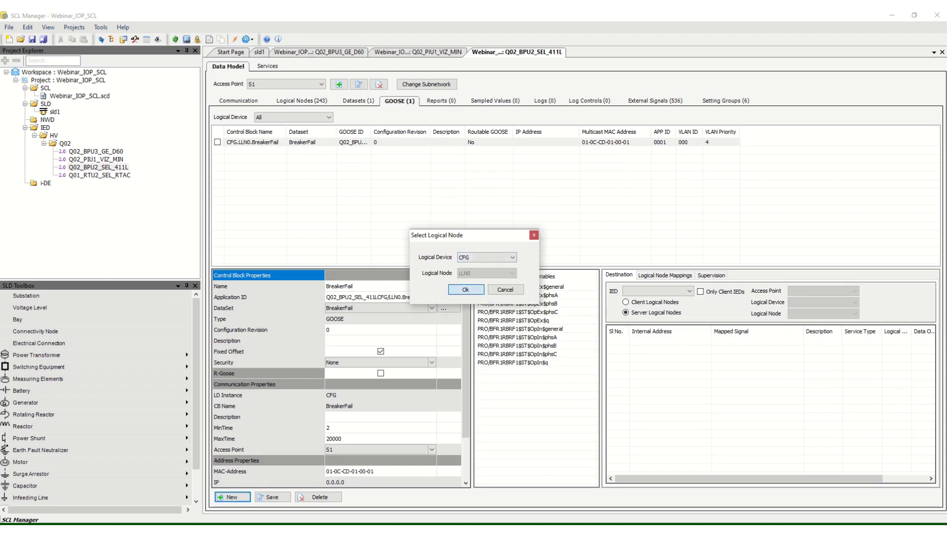
click(466, 289)
click(340, 286)
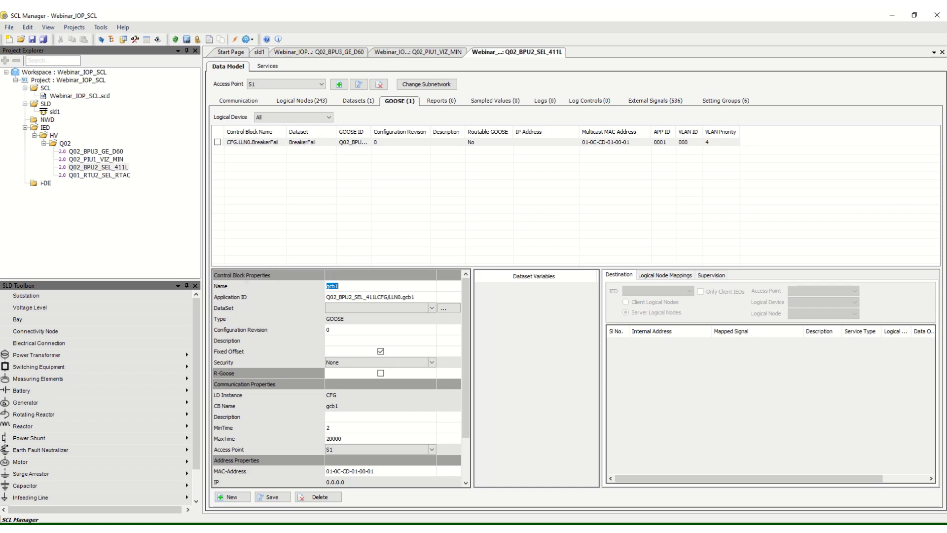
text(Trip)
key(shift+Left)
key(shift+Left)
key(shift+Left)
key(shift+Left)
- Remove the gcb1 ending from the Trip control block's application ID
key(Tab)
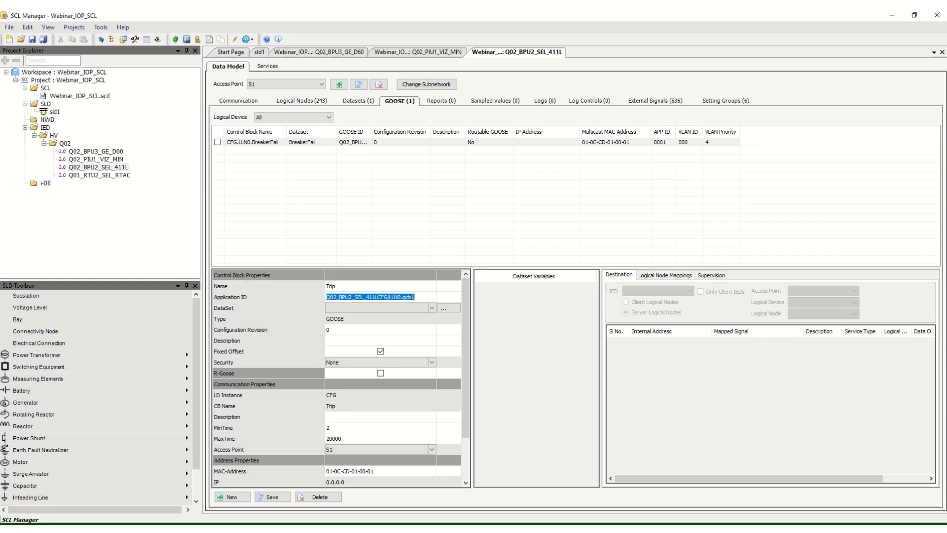
key(End)
key(BackSpace)
key(BackSpace)
key(BackSpace)
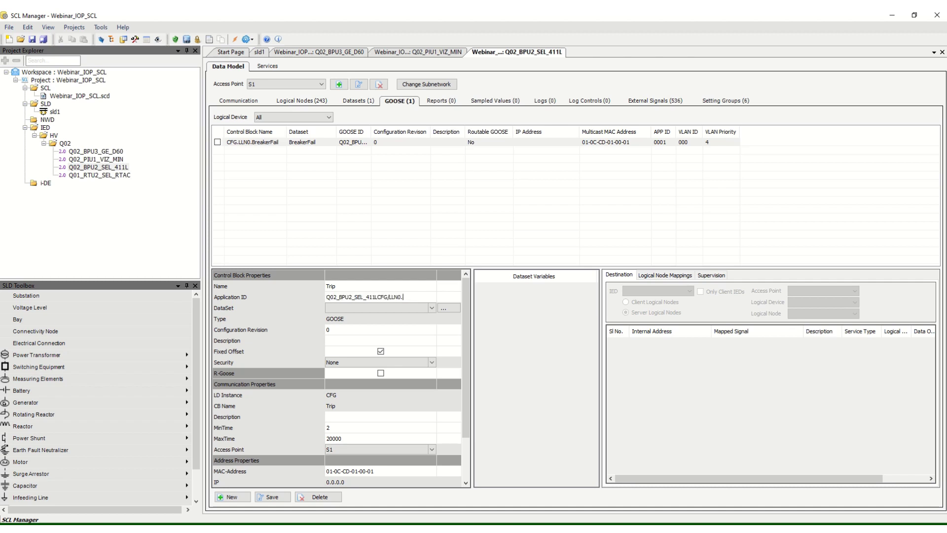
- Start a dataset named Trip for the Trip control block and choose logical node TRIPPTRC1 of logical device PRO as its source
click(443, 307)
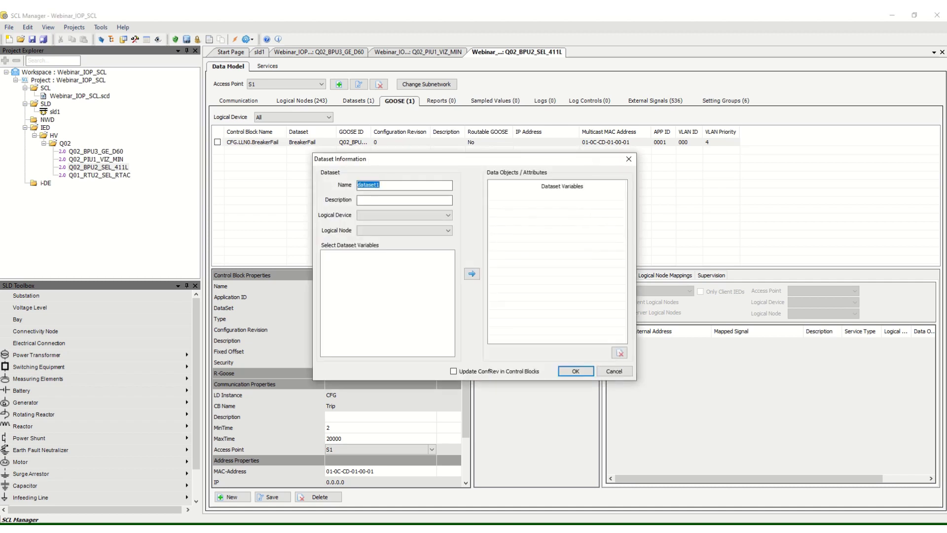
text(Trip)
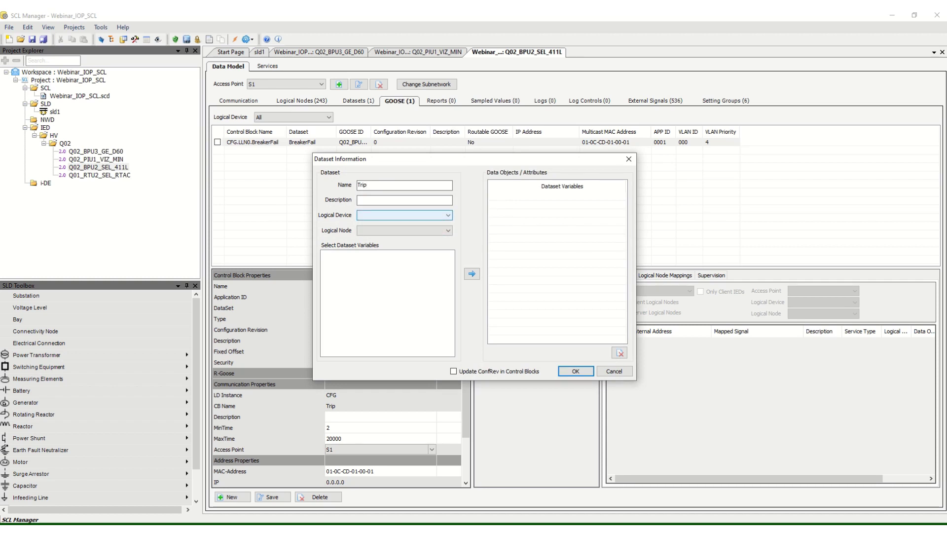
click(405, 215)
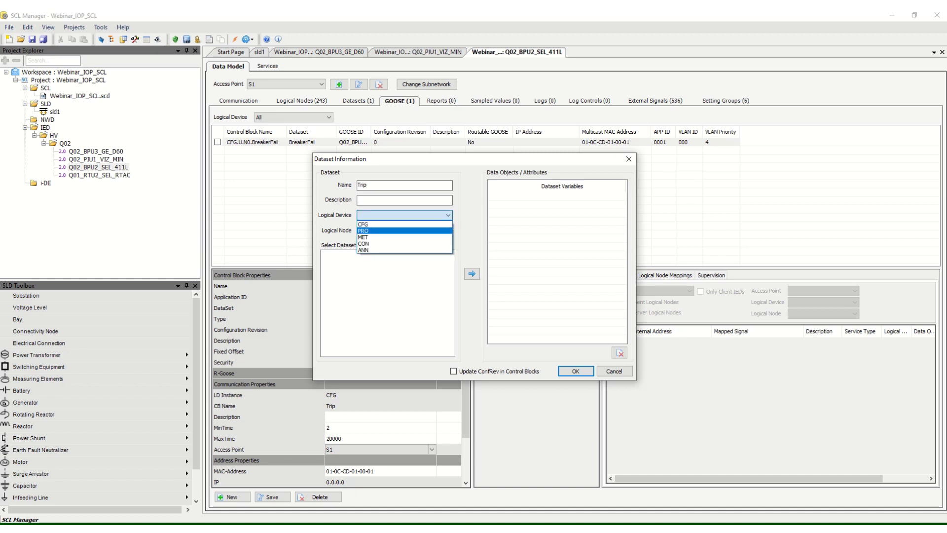
click(404, 231)
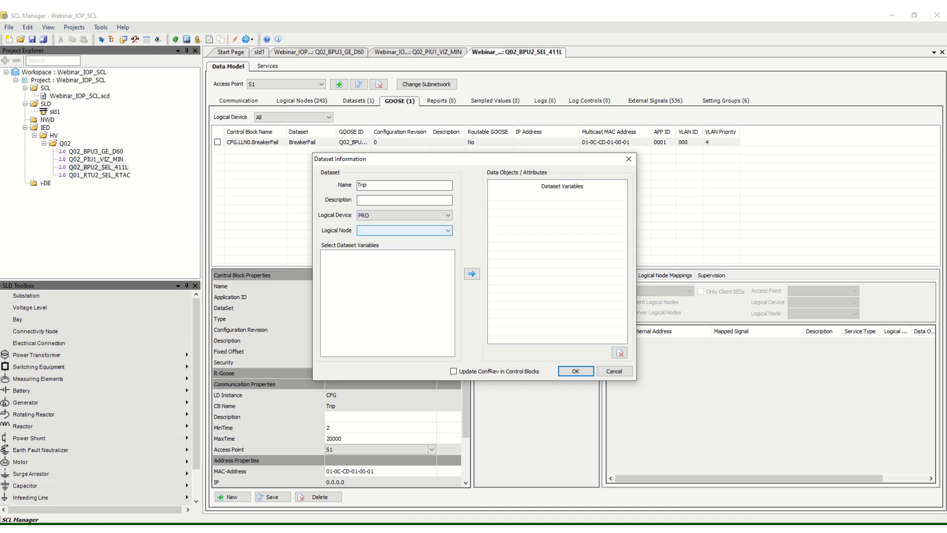
click(412, 231)
drag(448, 268, 448, 278)
scroll(402, 333, down, 12)
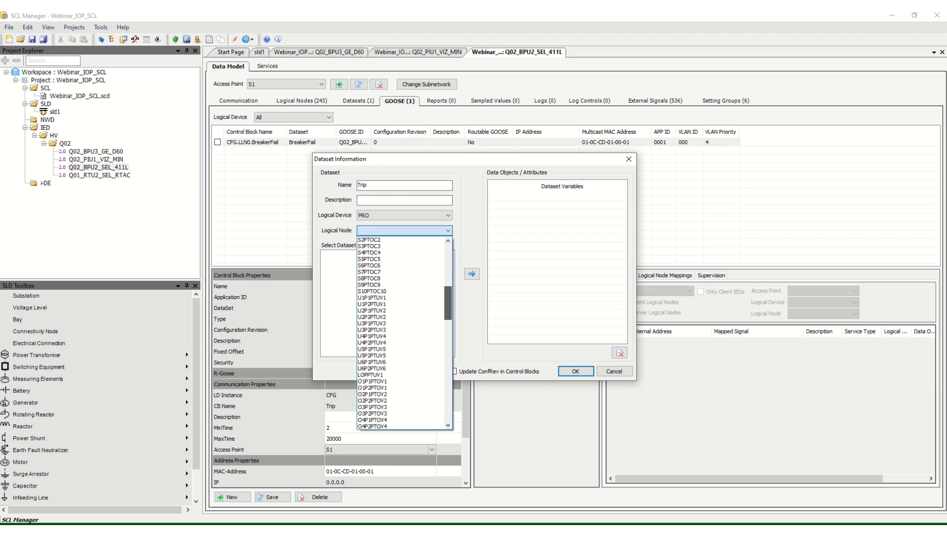
scroll(402, 333, down, 7)
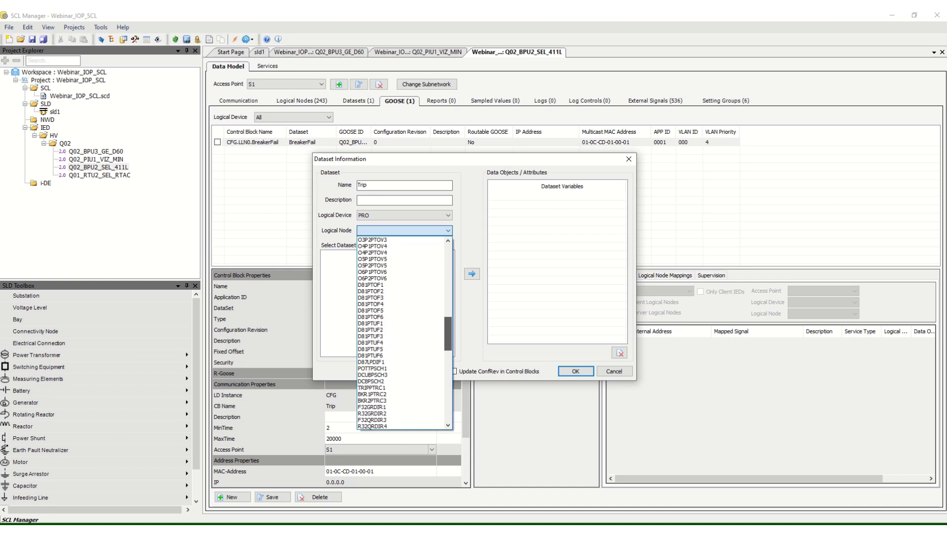
drag(448, 344, 447, 346)
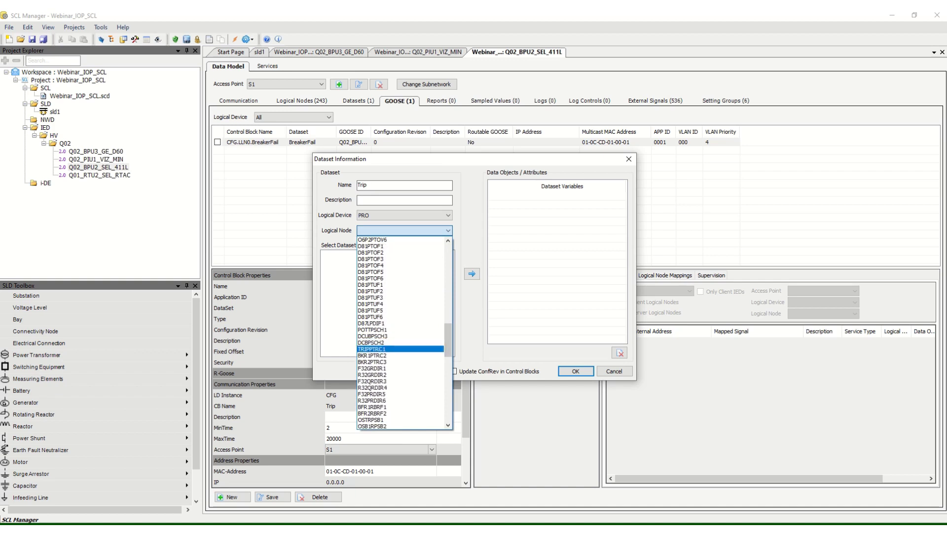
click(402, 349)
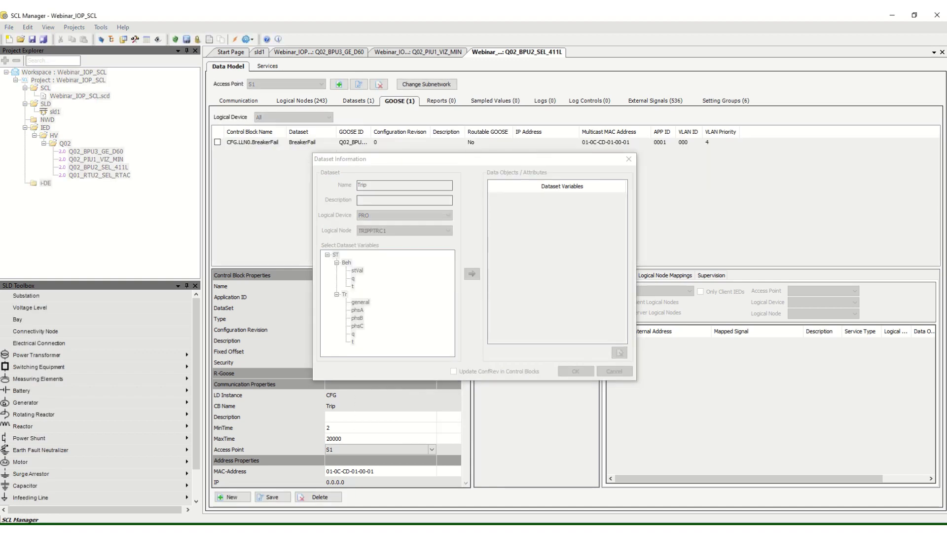
- Add the Tr status attributes general, phsA, phsB, phsC and q to the Trip dataset and save the GOOSE control block
click(360, 301)
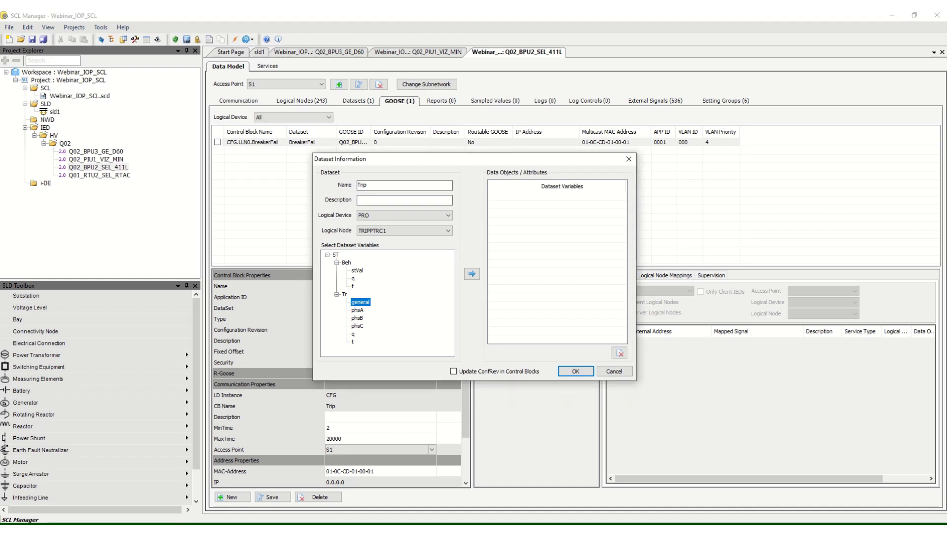
double_click(360, 301)
double_click(357, 310)
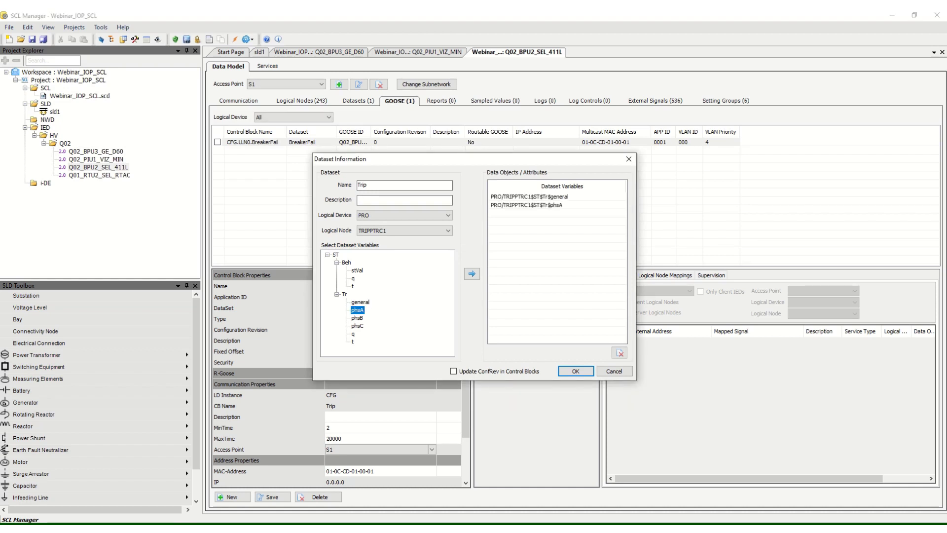
double_click(357, 318)
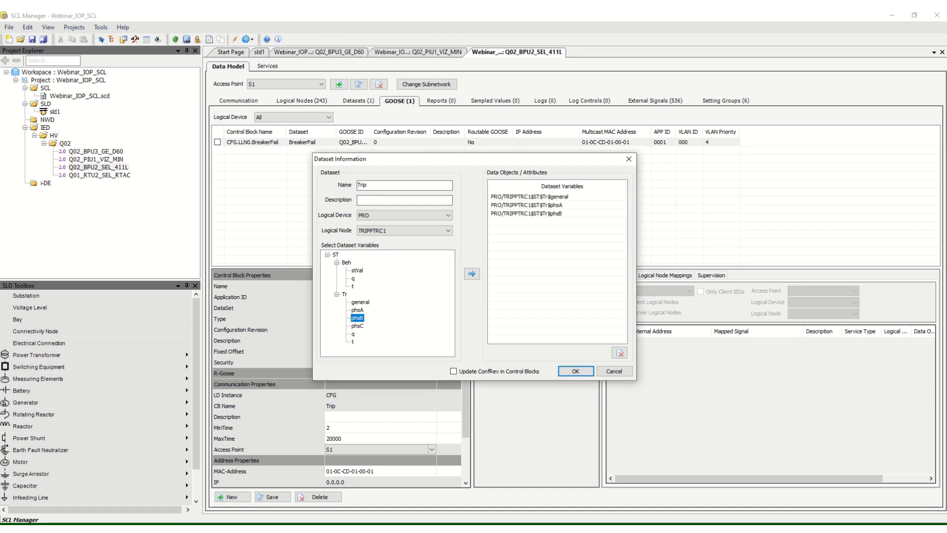
double_click(357, 325)
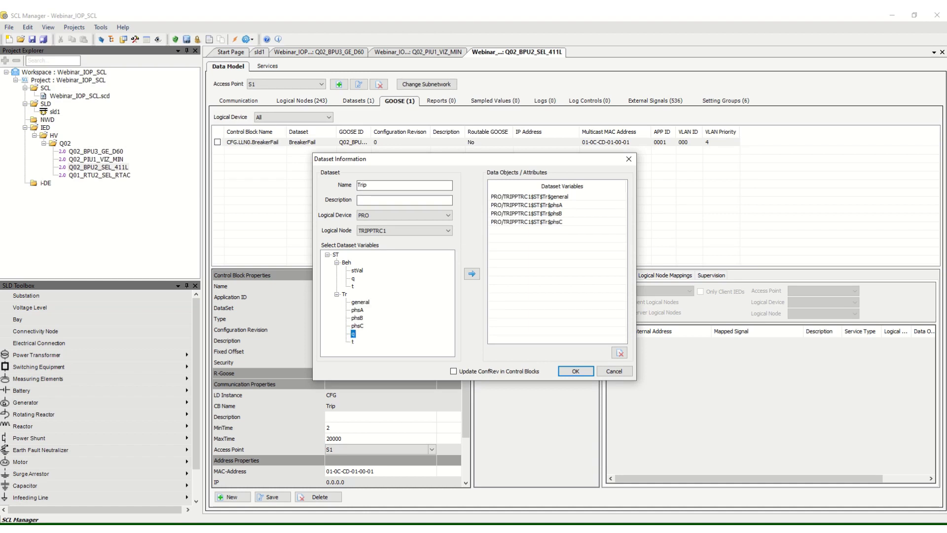
click(575, 371)
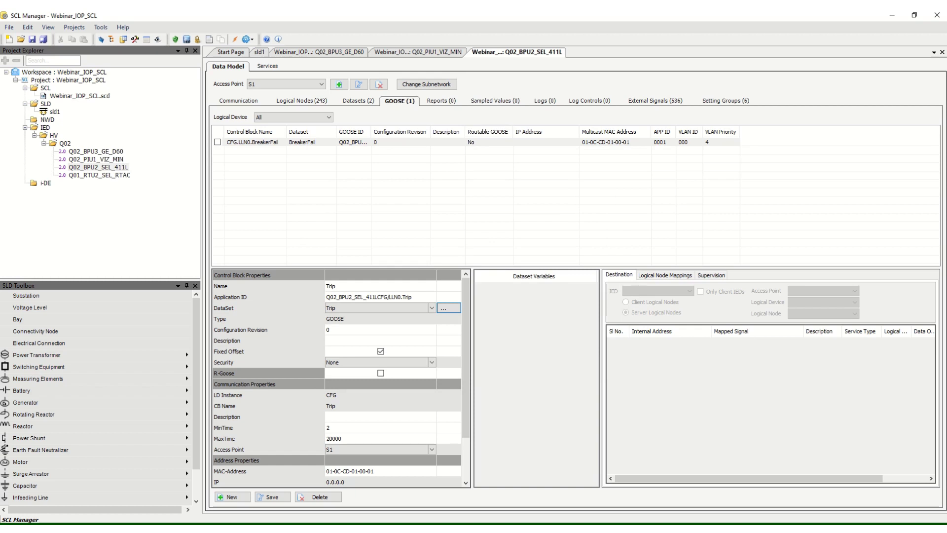
click(272, 497)
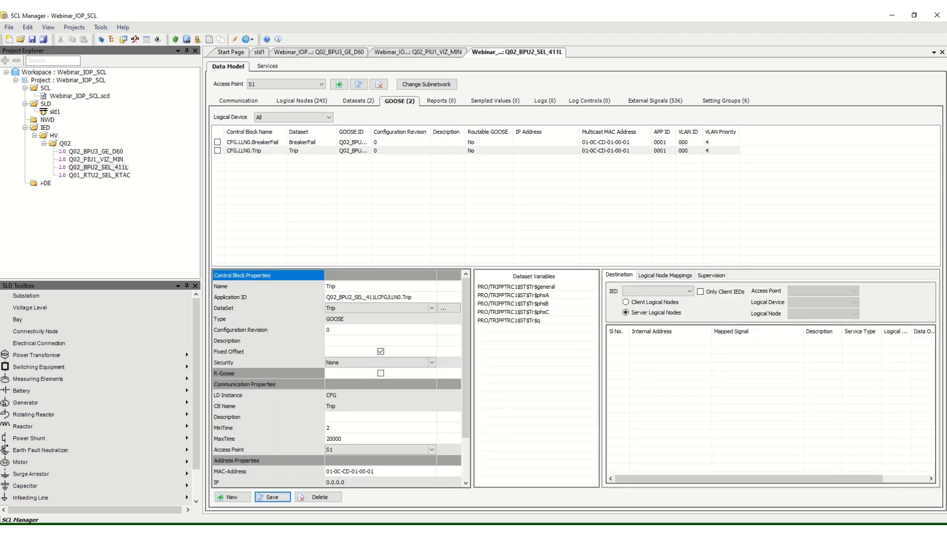
- Create a report control block under LLN0 of logical device CFG and name it BreakerFail_Trip
click(440, 101)
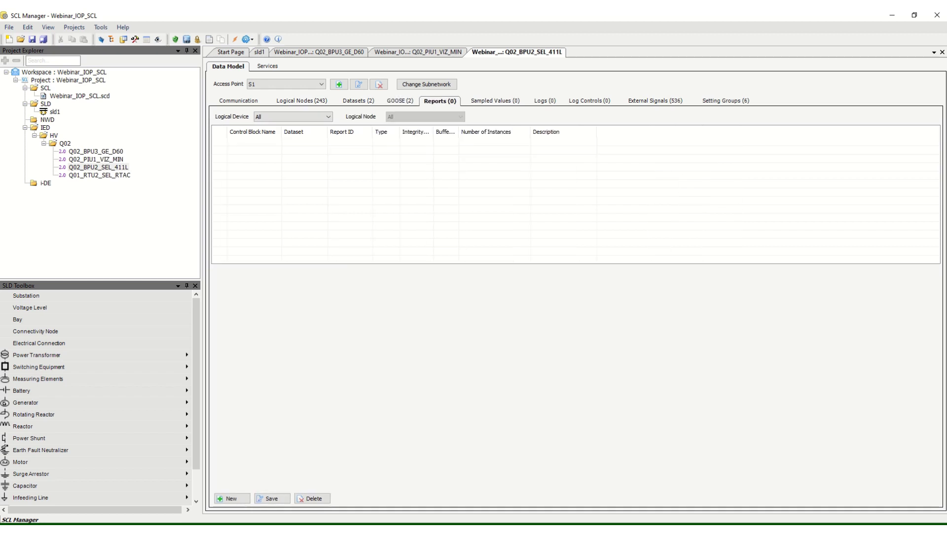
click(232, 498)
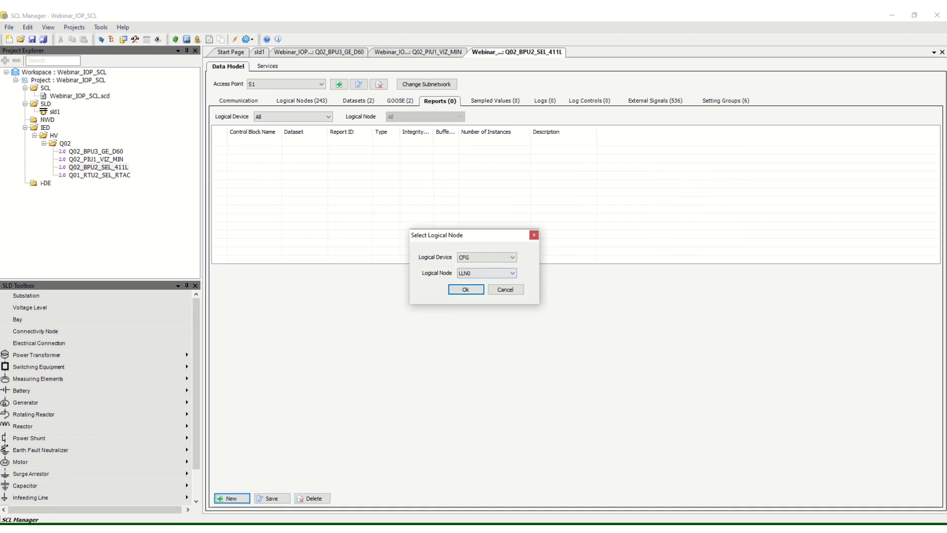
click(466, 289)
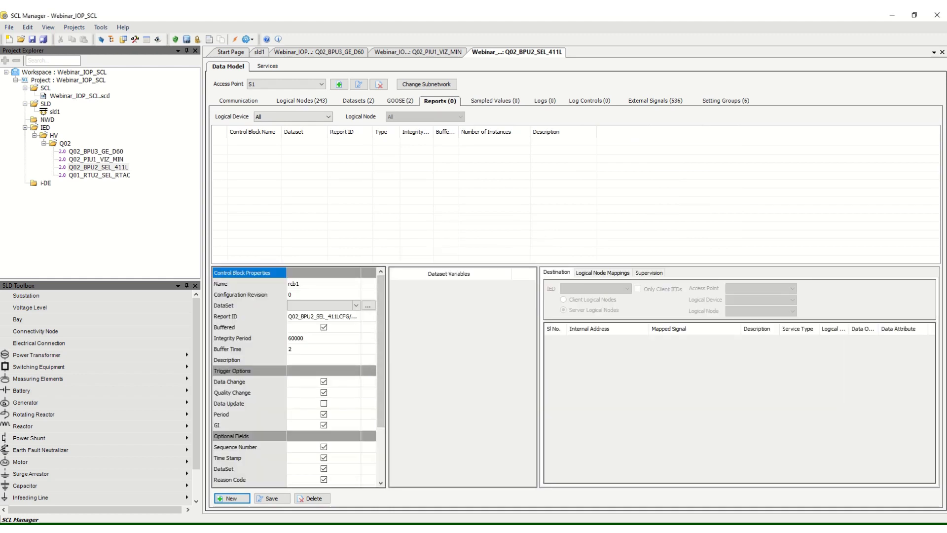
click(315, 284)
text(Bre)
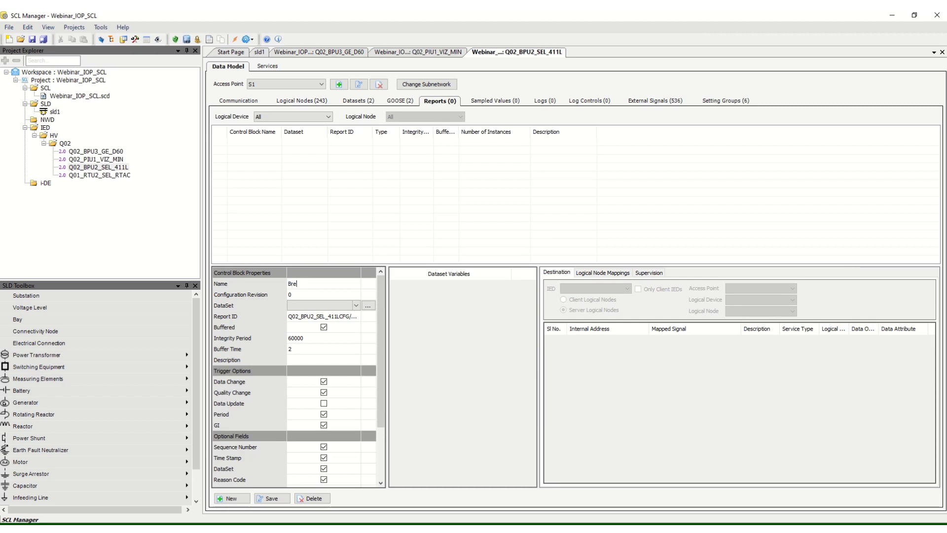
text(akerFail_Trip)
key(Return)
- Replace the rcb1 ending of the report ID with the copied control block name BreakerFail_Trip
key(ctrl+c)
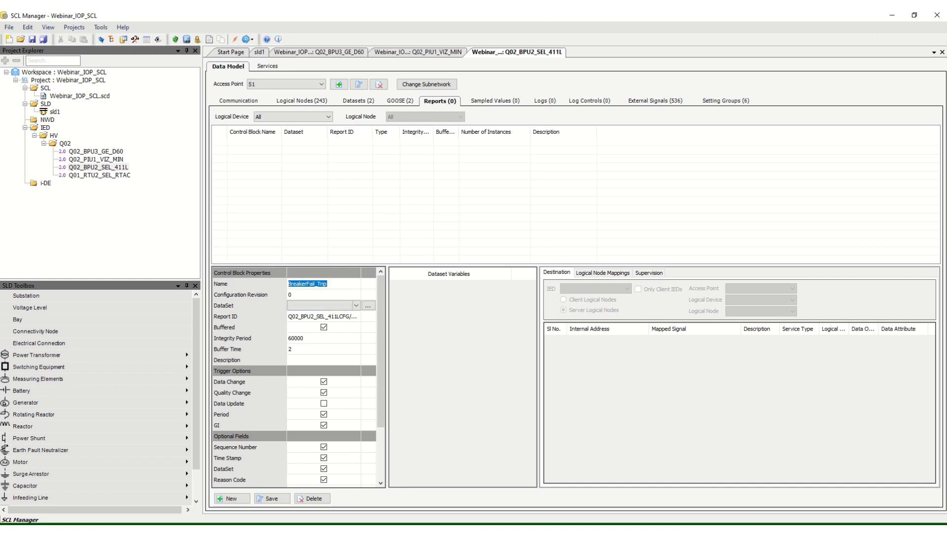
drag(388, 345, 453, 345)
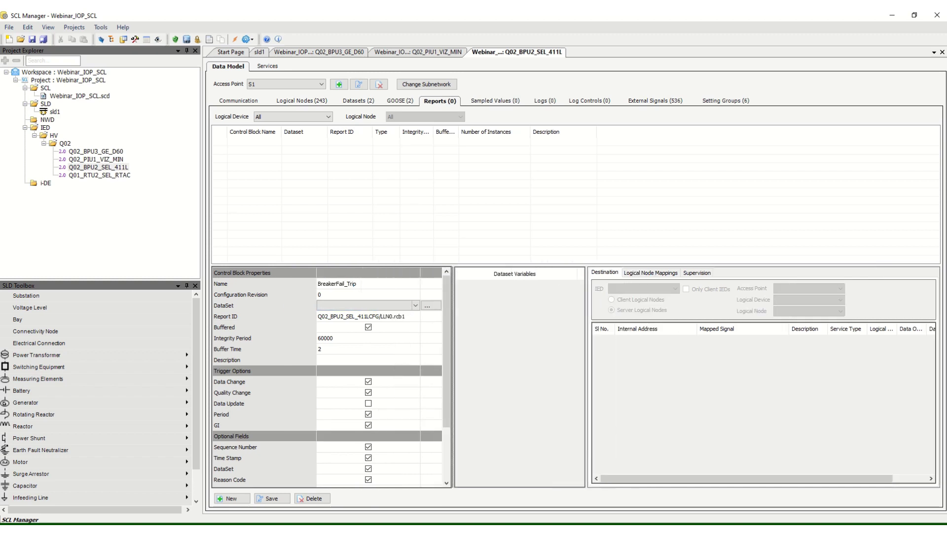
click(411, 316)
click(411, 316)
key(BackSpace)
key(BackSpace)
key(BackSpace)
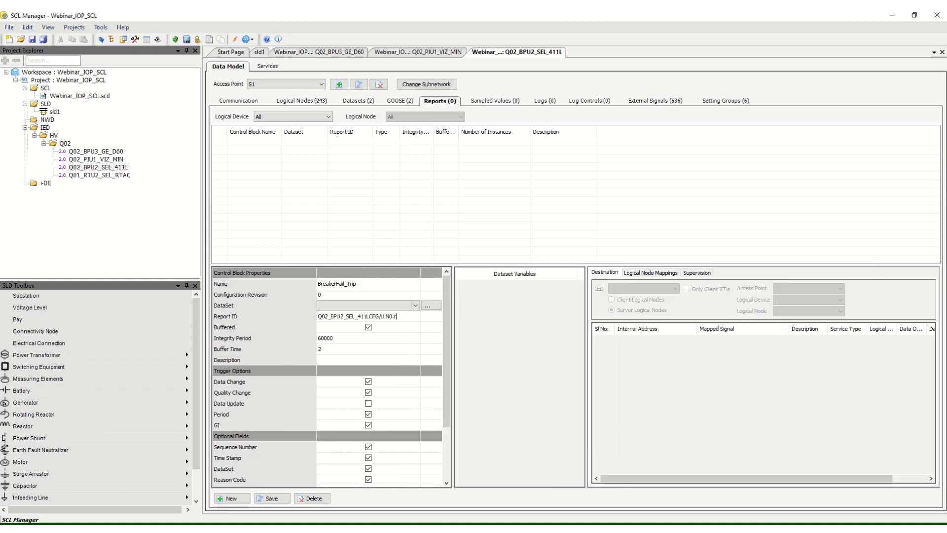
key(BackSpace)
key(ctrl+v)
click(264, 327)
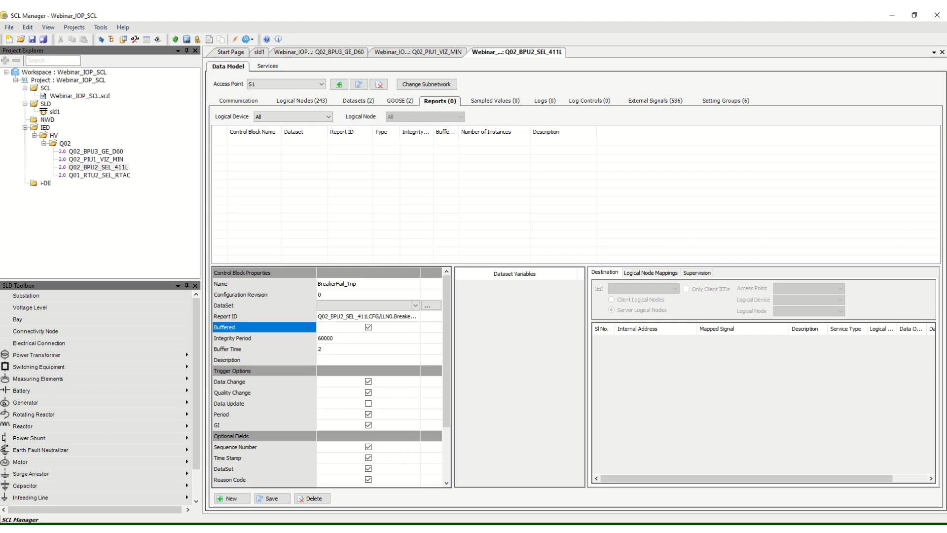
- Start a dataset named BreakerFail_Trip for the report and choose logical node BFR1RBRF1 of logical device PRO as its source
click(427, 305)
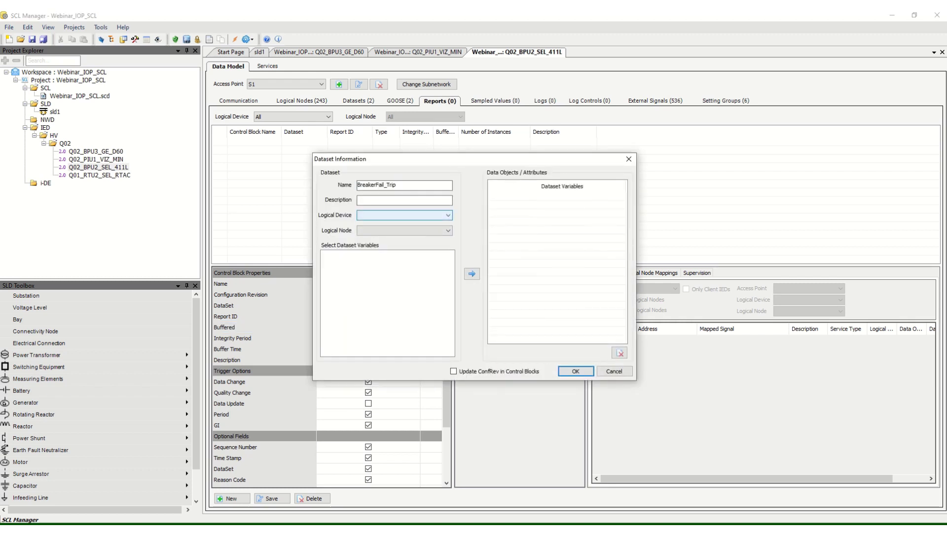
click(404, 215)
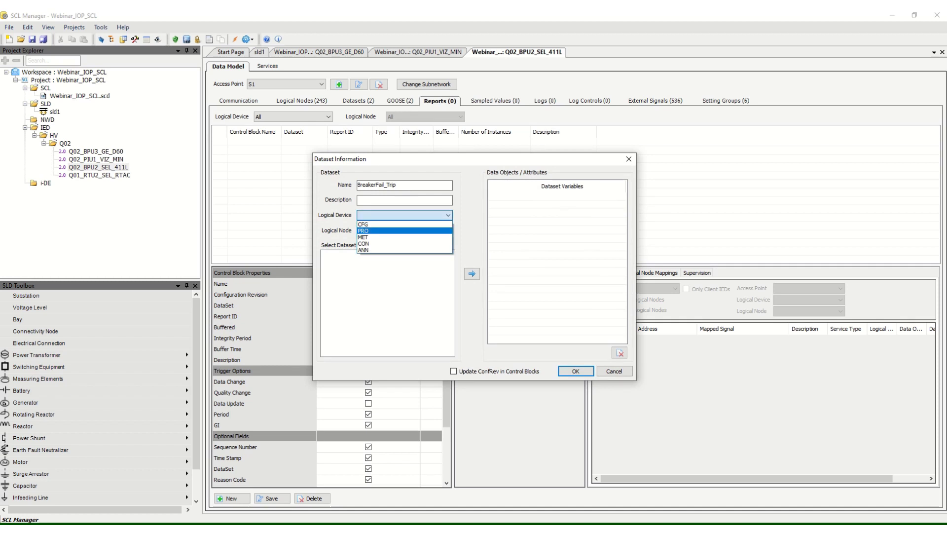
click(405, 231)
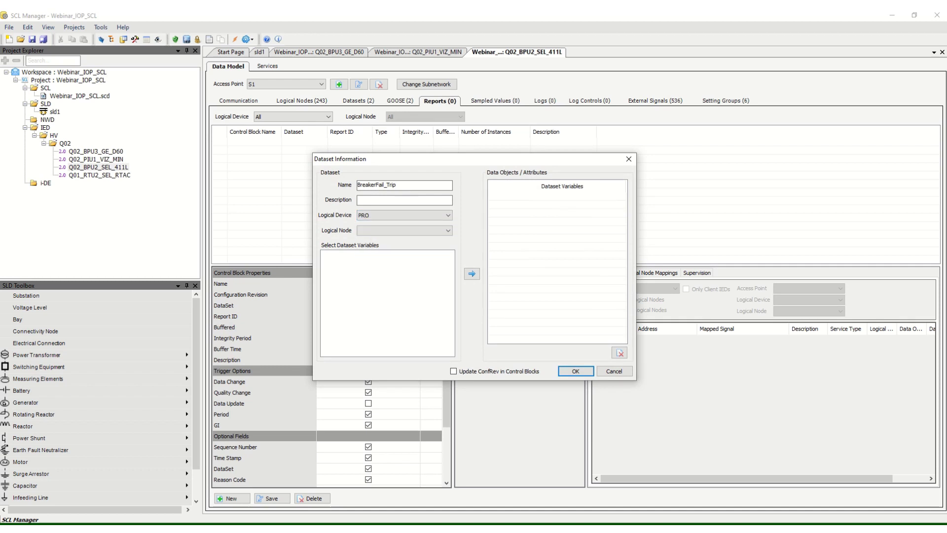
click(405, 230)
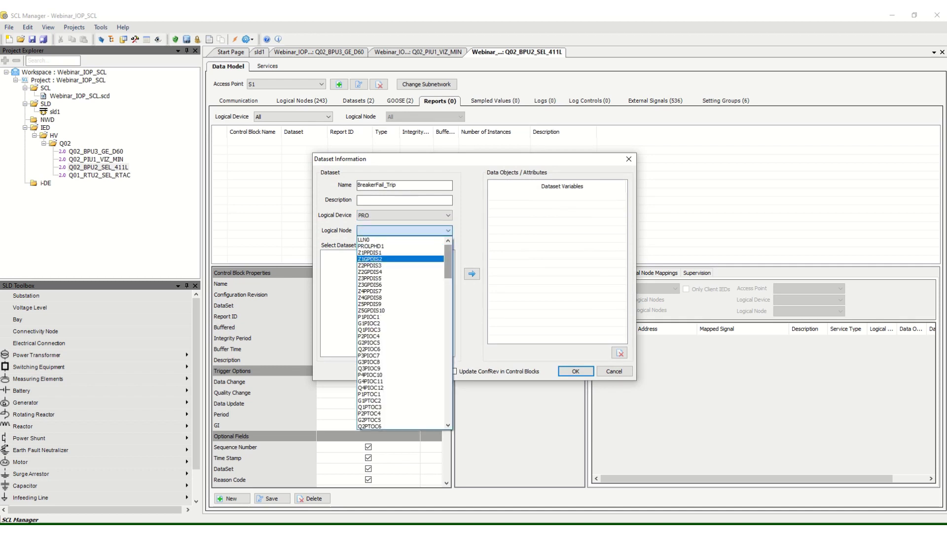
drag(447, 259, 448, 267)
scroll(400, 333, down, 10)
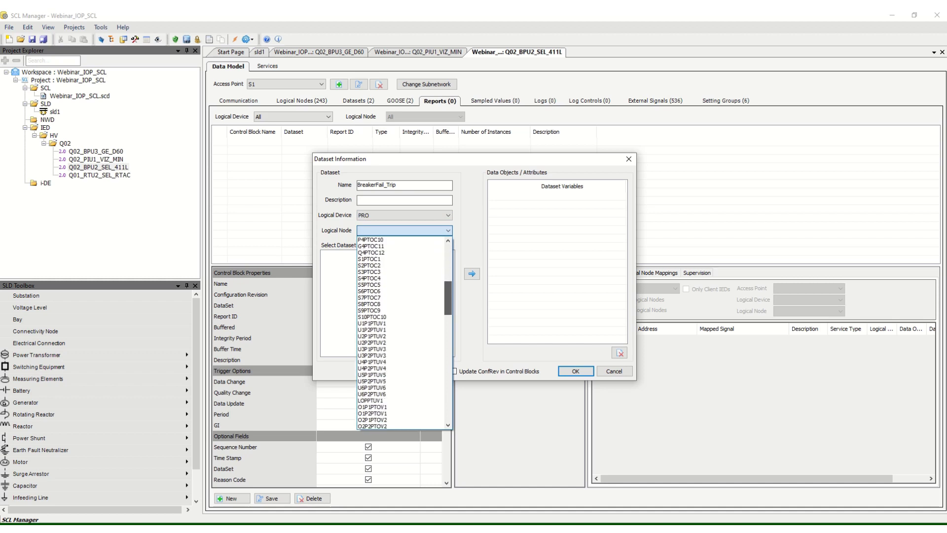
scroll(401, 333, down, 10)
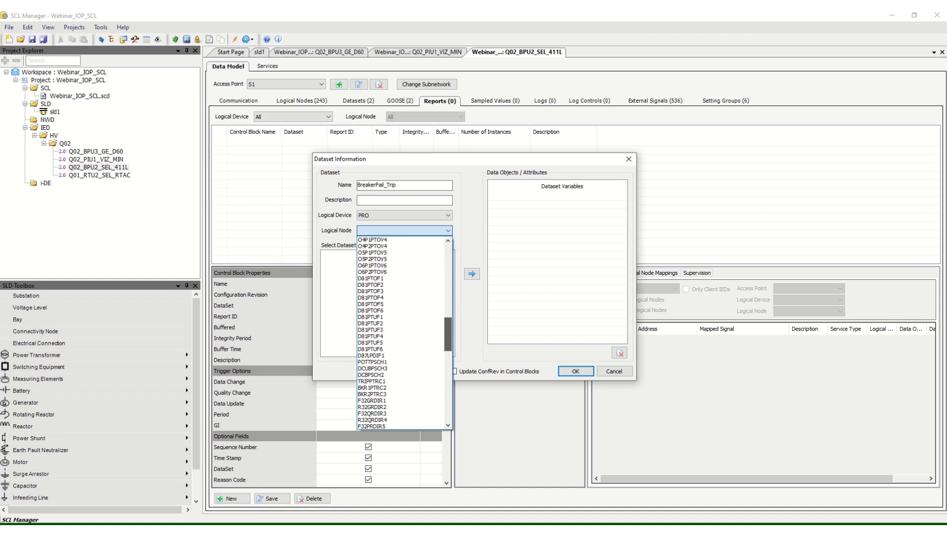
scroll(400, 333, down, 4)
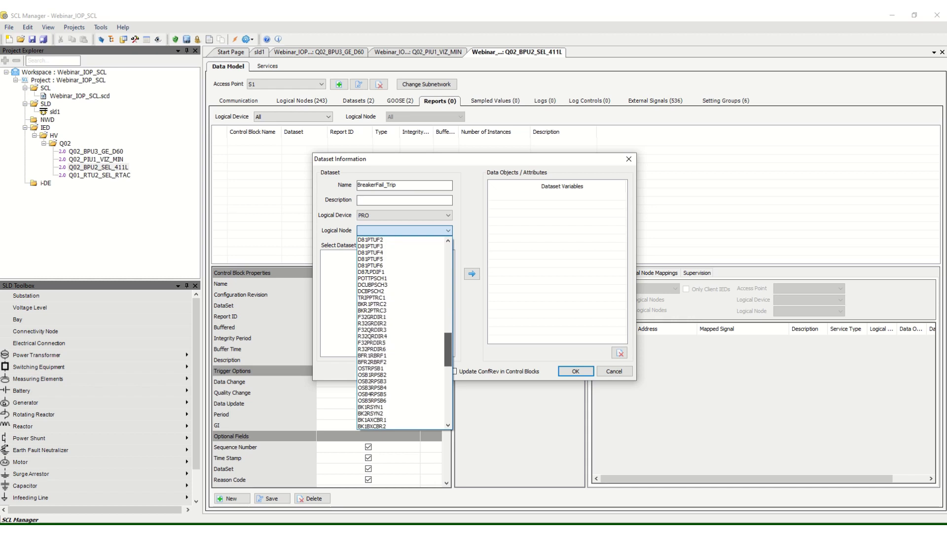
click(400, 355)
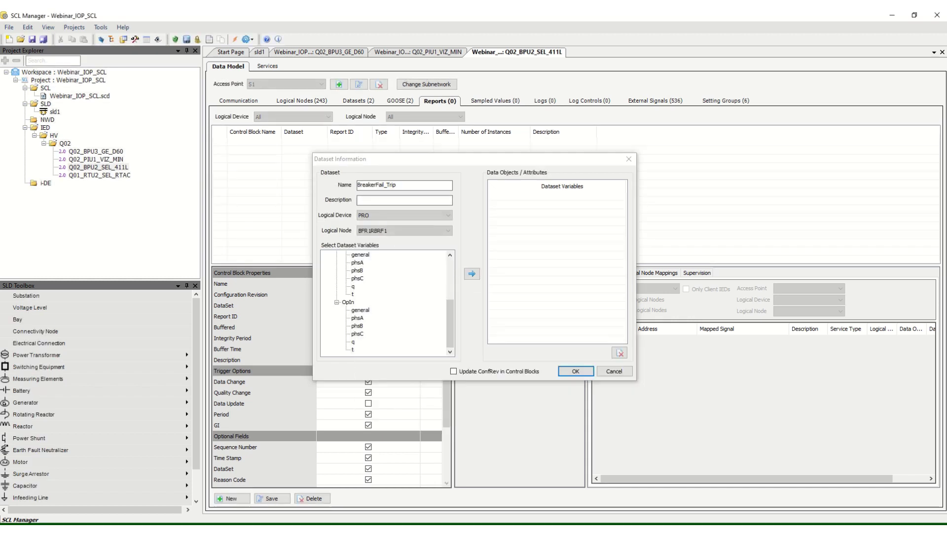
- Add the complete OpEx and OpIn data objects of BFR1RBRF1 to the BreakerFail_Trip dataset
scroll(385, 303, up, 1)
click(348, 271)
click(472, 273)
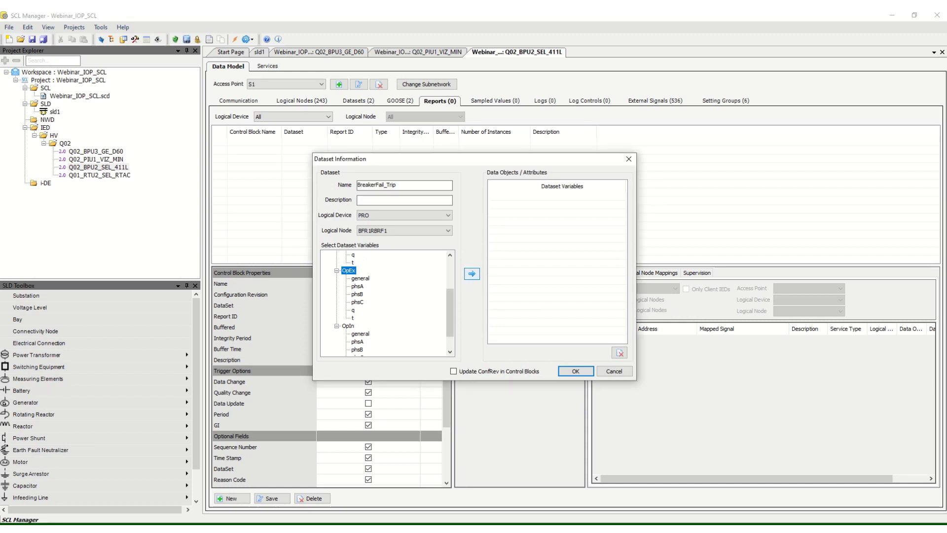
click(348, 326)
click(472, 273)
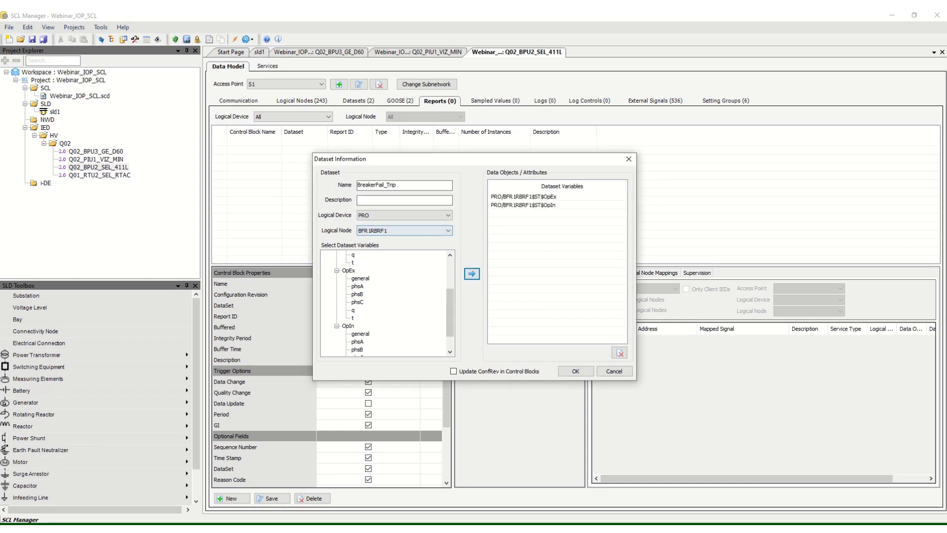
- Add the Tr data object of logical node TRIPPTRC1 to the BreakerFail_Trip dataset and save the report control block
click(447, 230)
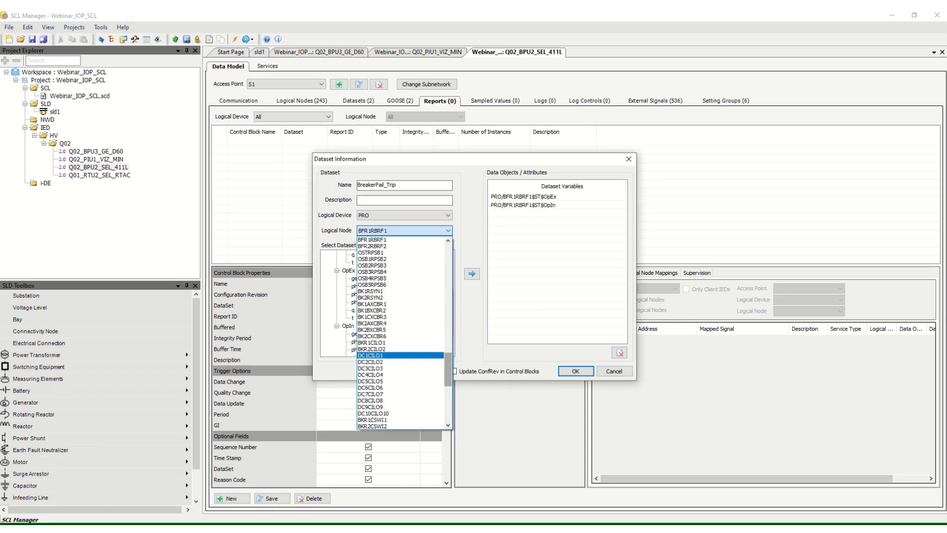
scroll(385, 355, up, 4)
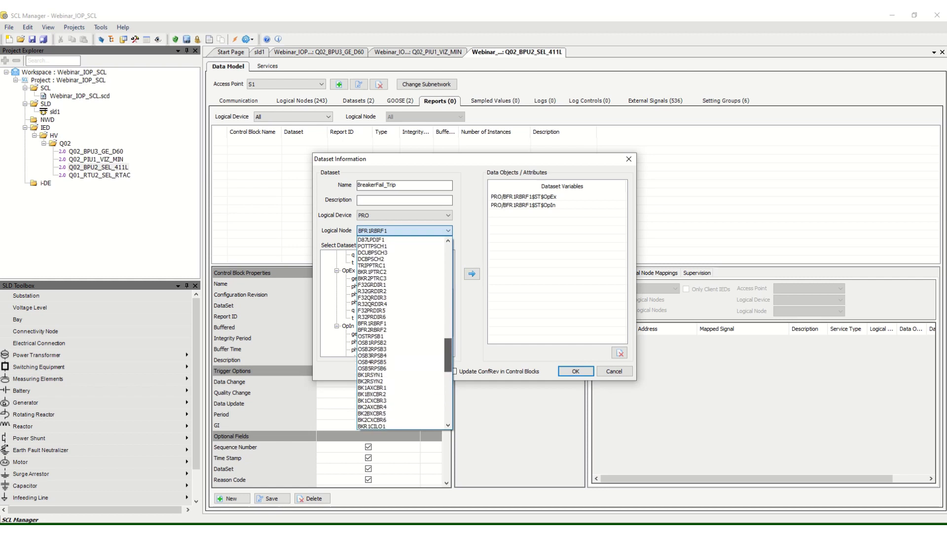
scroll(384, 284, up, 1)
click(385, 284)
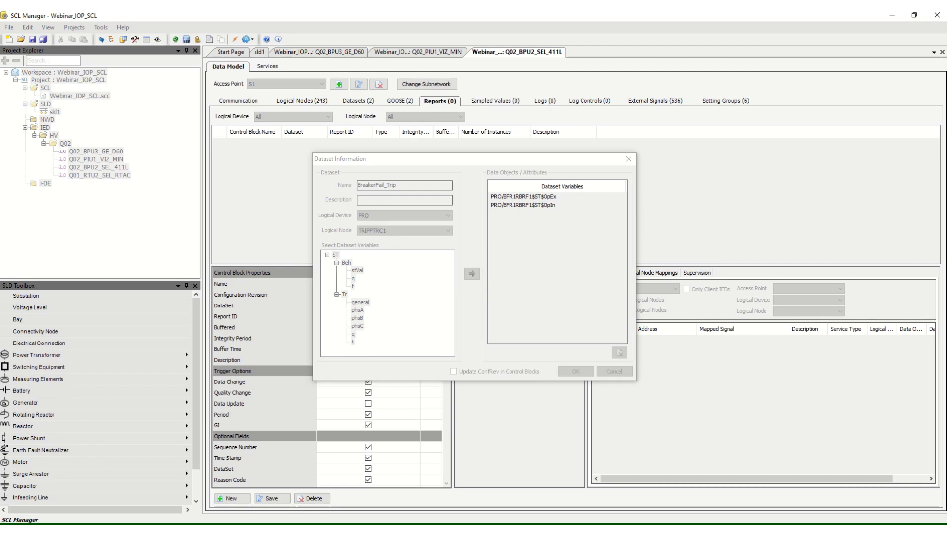
click(471, 273)
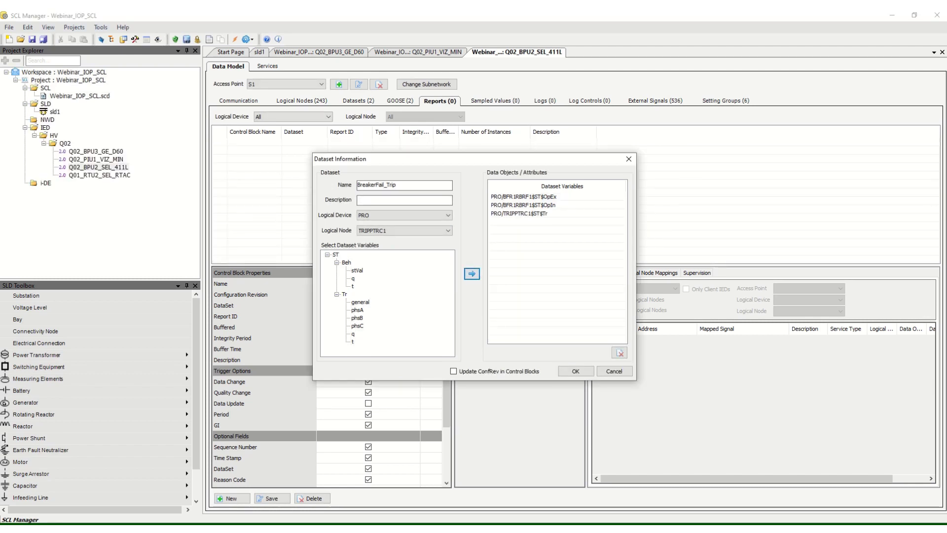
click(575, 371)
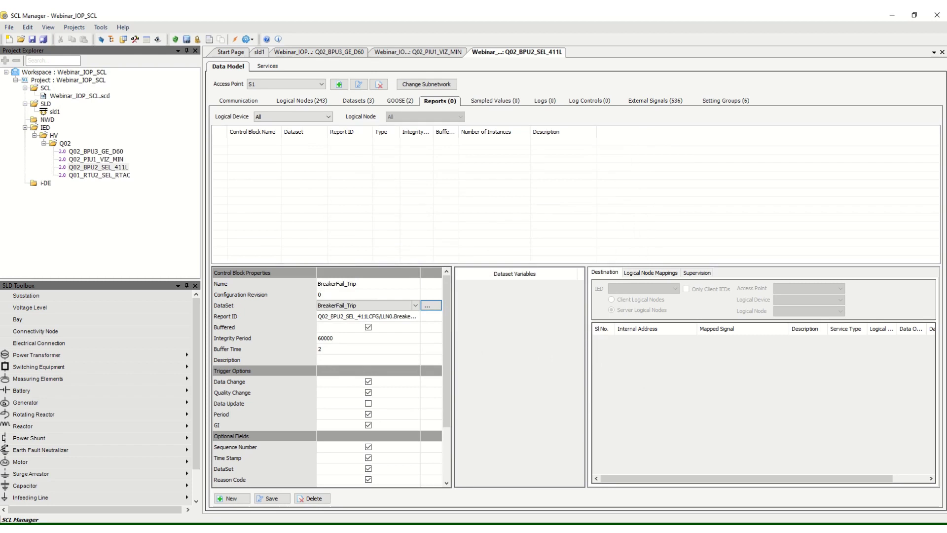
click(268, 498)
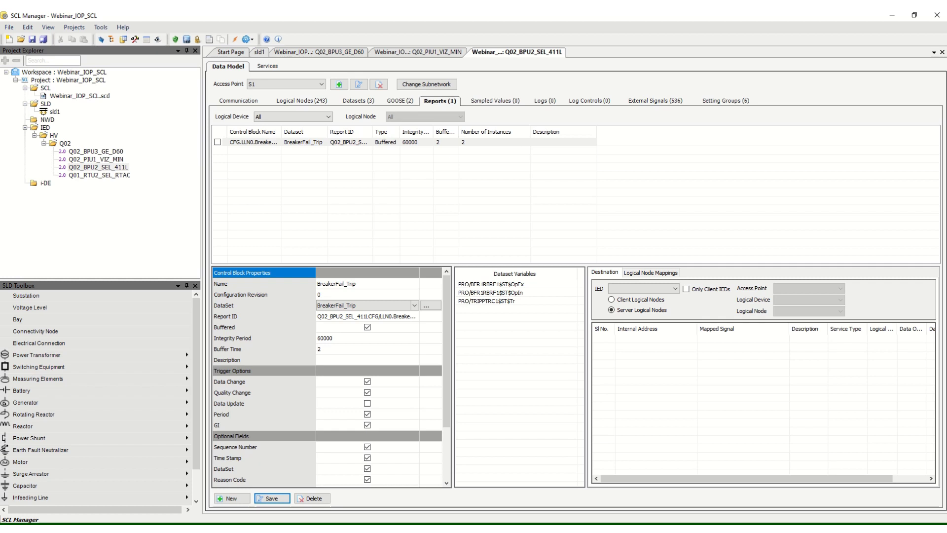
- Copy the name of the IED Q02_BPU2_SEL_411L from the project tree without renaming it
click(96, 159)
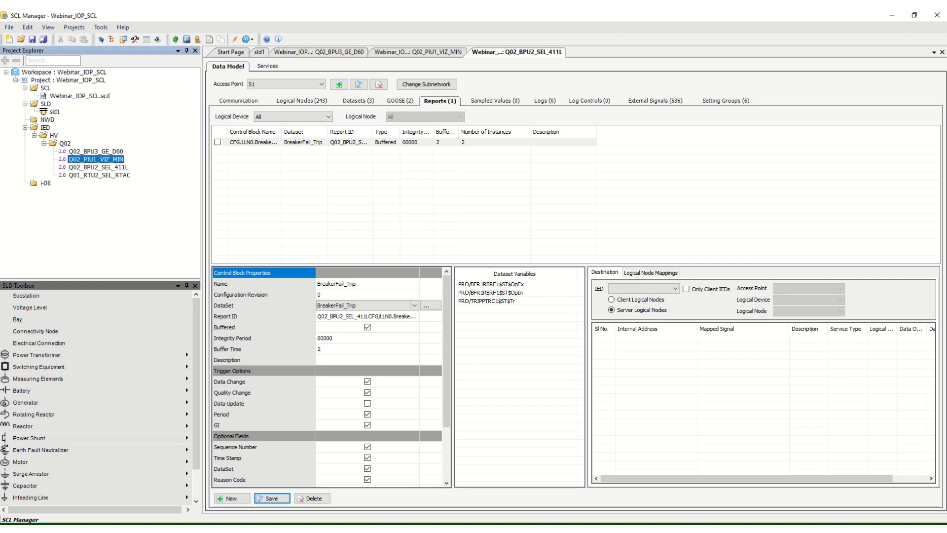
click(98, 168)
key(F2)
key(ctrl+c)
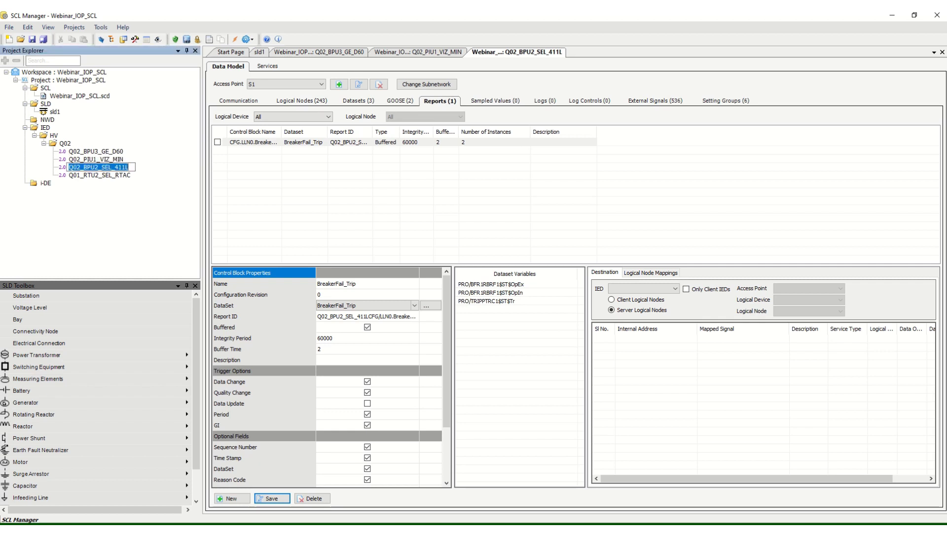
key(Escape)
- Start importing an IED from file into the IED folder, choosing 20211105_411L-2S 006 i001.ICD from the SEL folder
right_click(64, 143)
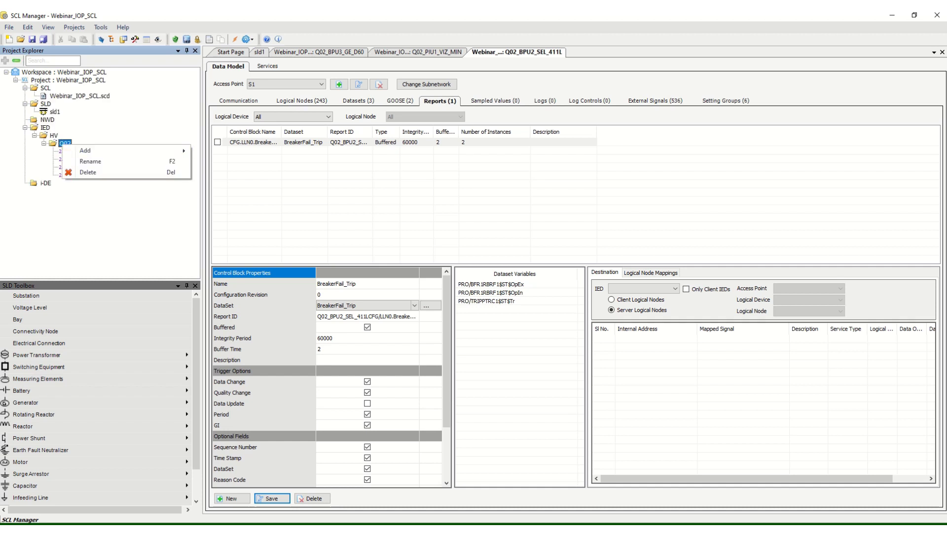
key(Escape)
right_click(46, 128)
mouse_move(71, 136)
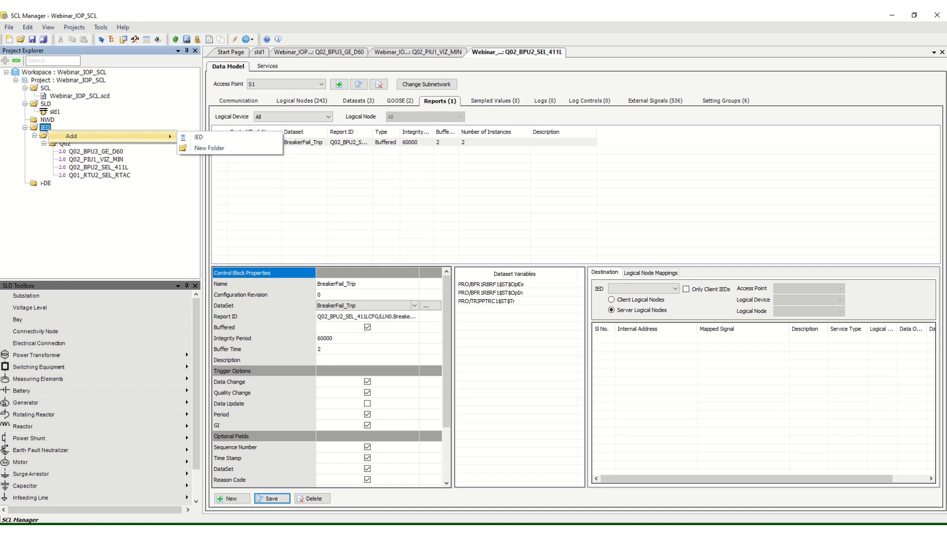
click(198, 137)
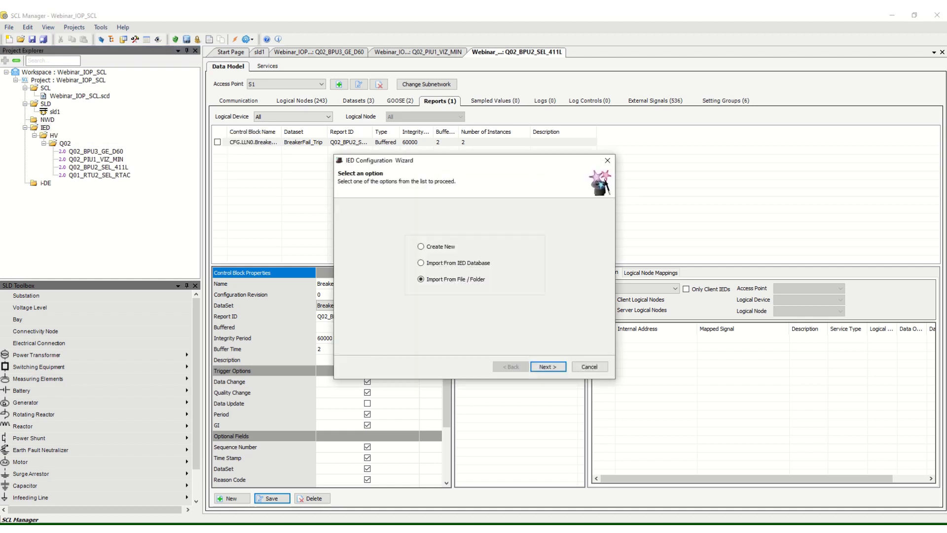
key(Return)
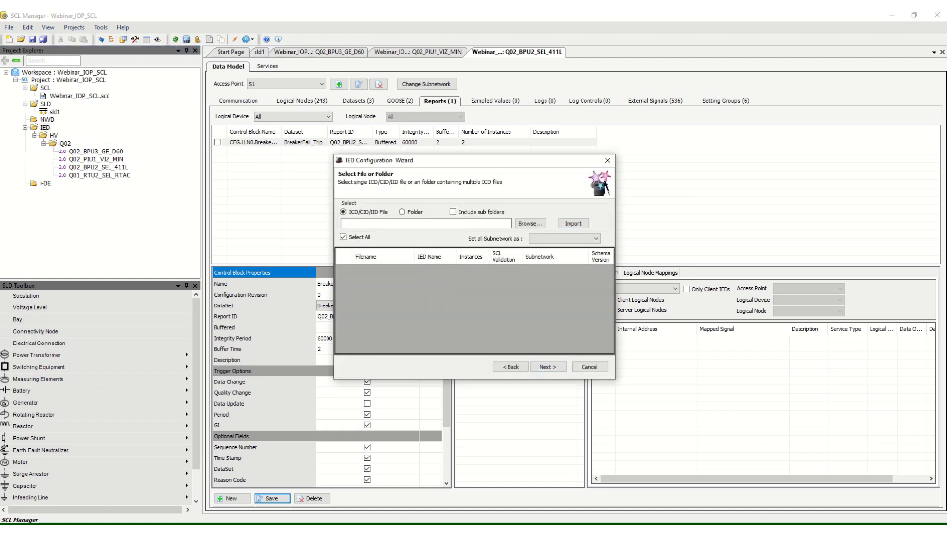
click(531, 223)
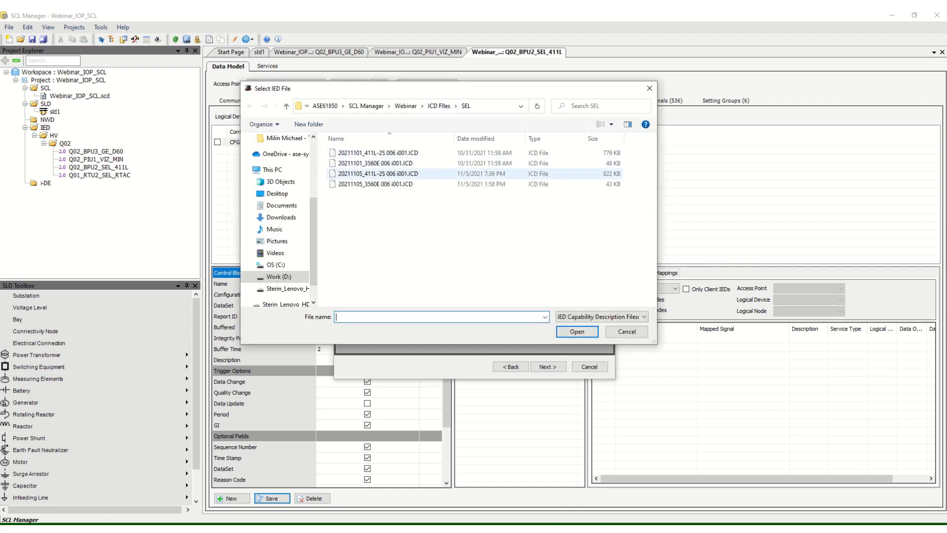
click(378, 173)
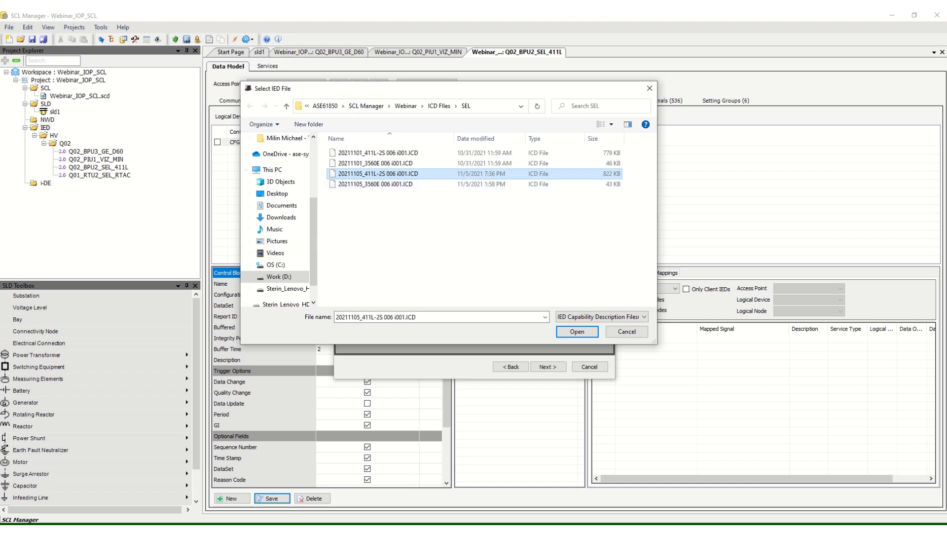
click(577, 332)
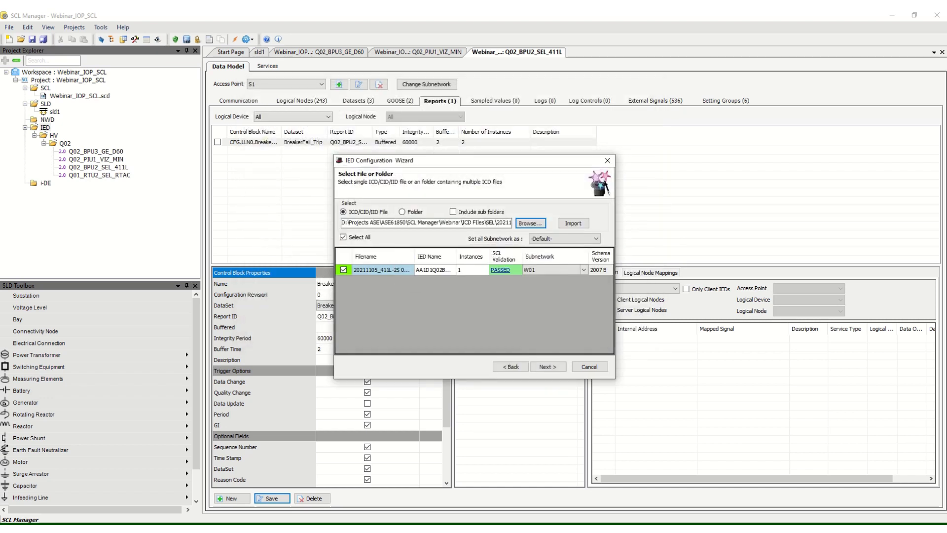
- Name the imported IED Q02_BPU2_SEL_411L_v2, reusing the copied name, and complete the import
drag(456, 256, 520, 256)
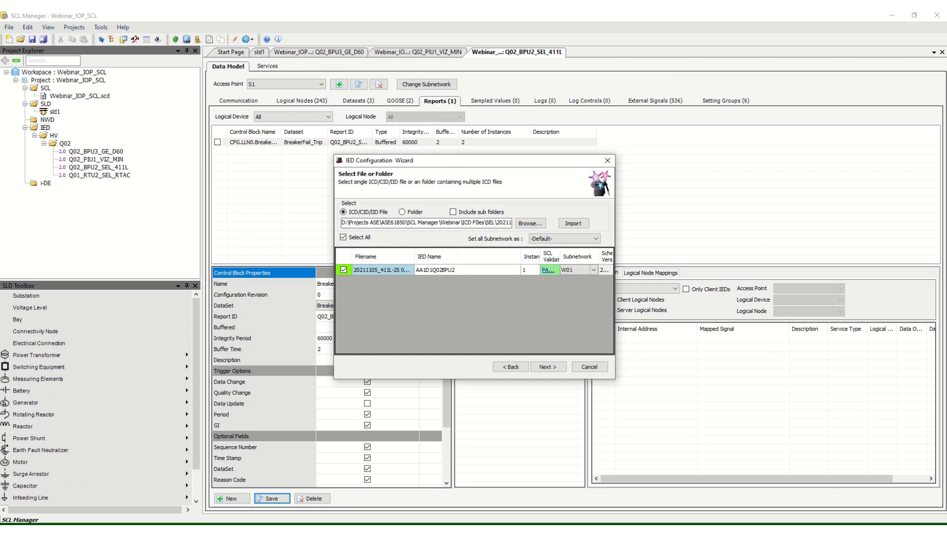
double_click(436, 270)
key(ctrl+v)
text(_v2)
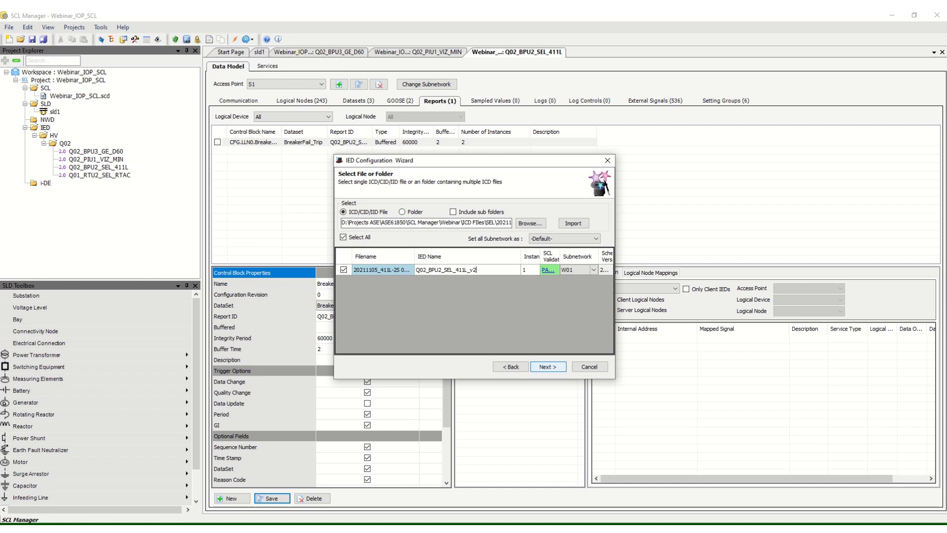
click(548, 367)
click(548, 366)
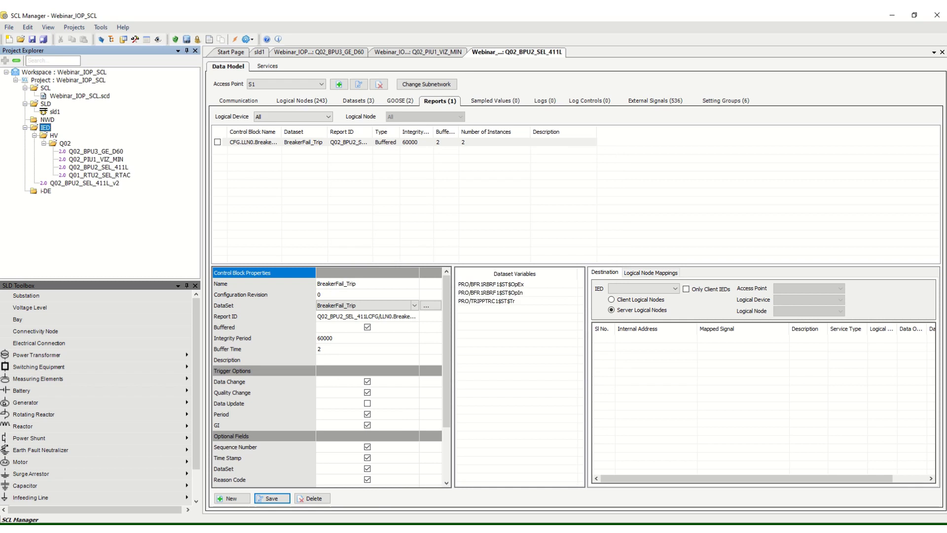
- Move the IED Q02_BPU2_SEL_411L_v2 into the Q02 folder alongside the other bay IEDs
click(85, 183)
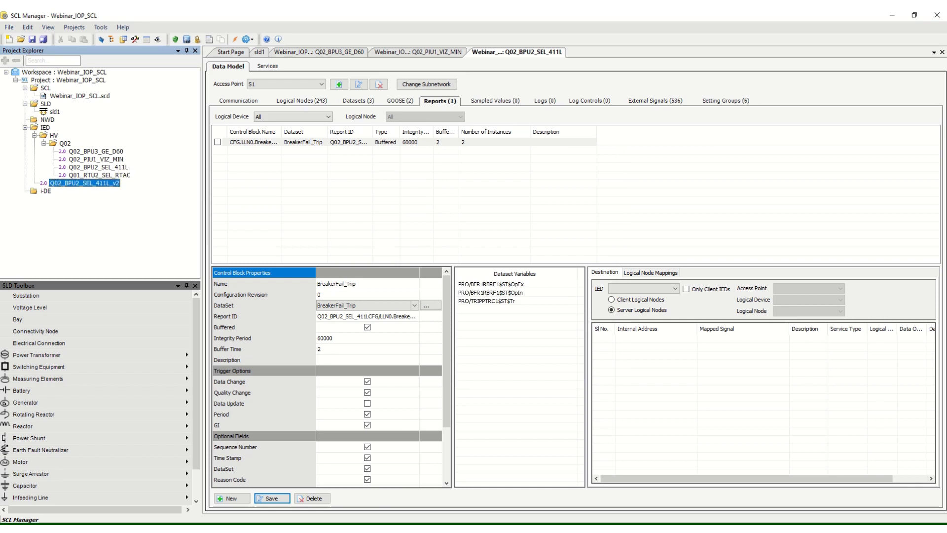
drag(85, 183, 65, 143)
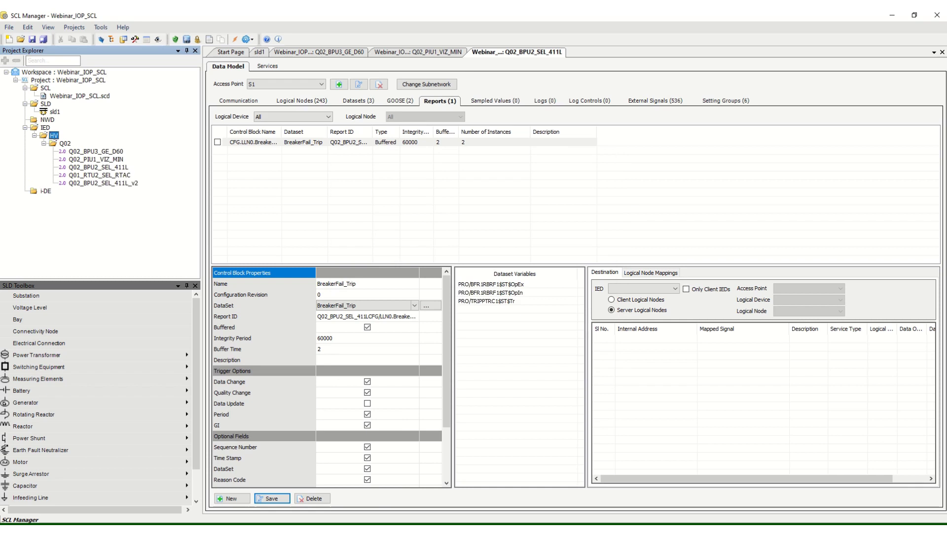
click(98, 167)
click(103, 183)
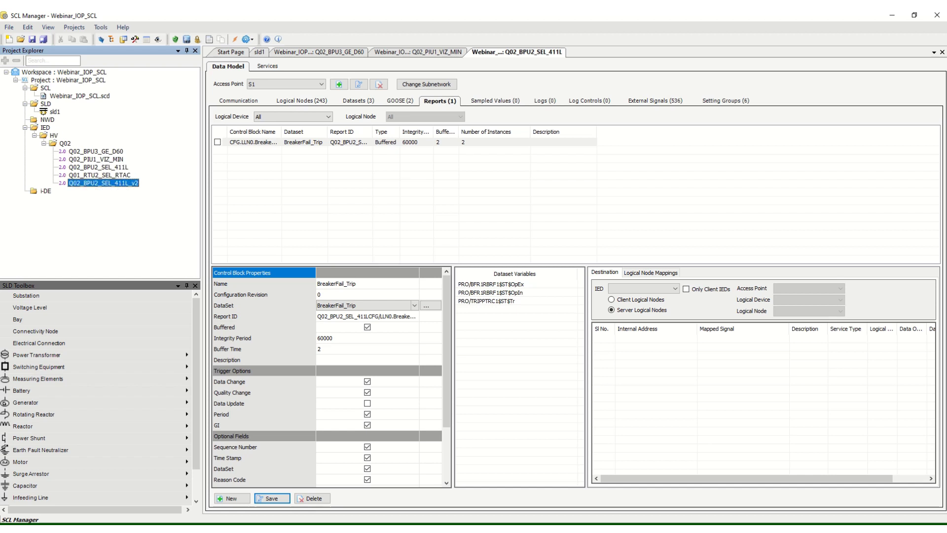
- Open the Replace / Update comparison of Q02_BPU2_SEL_411L against Q02_BPU2_SEL_411L_v2 and close the original IED's editor
click(98, 167)
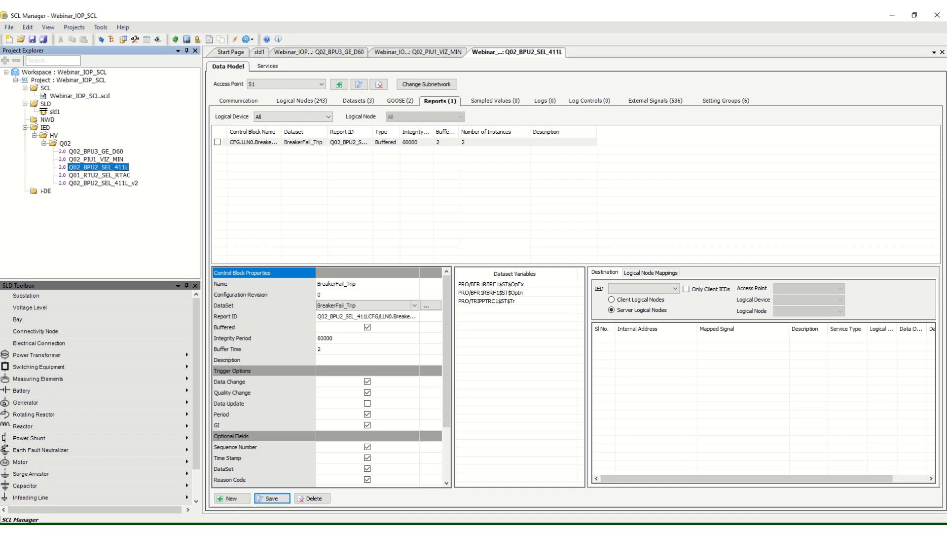
right_click(98, 167)
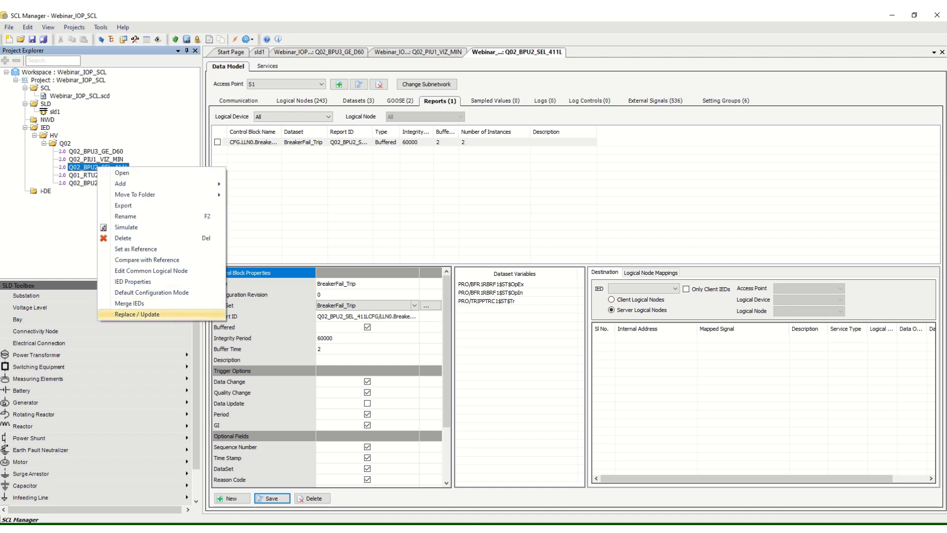
click(137, 314)
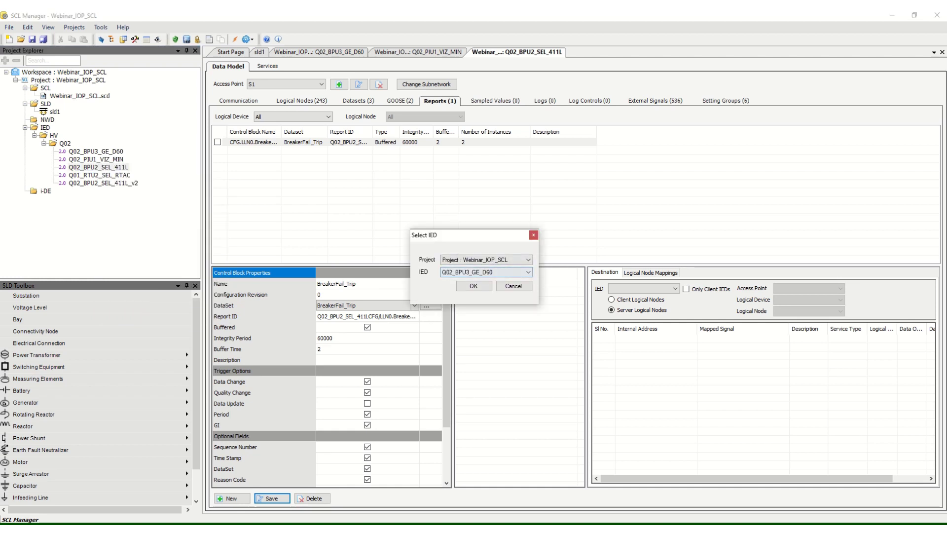
click(486, 273)
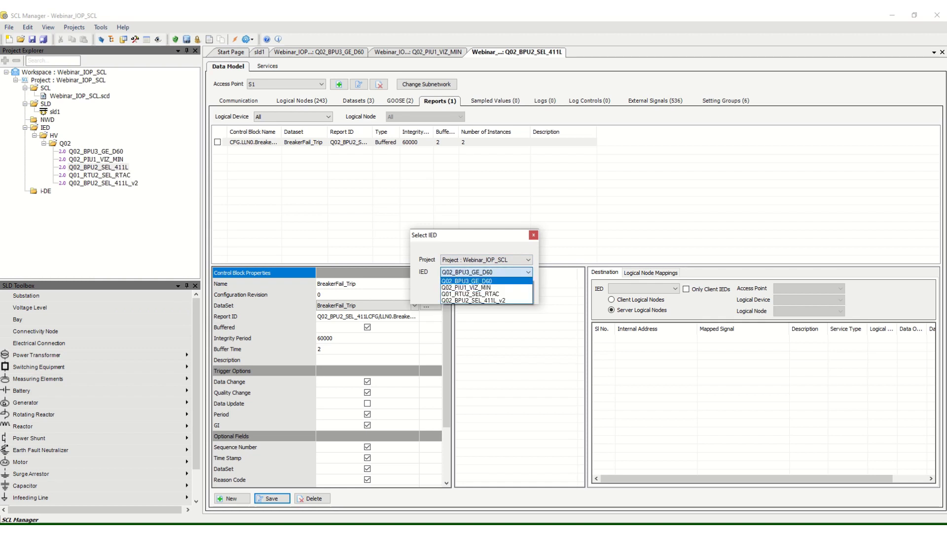
click(473, 300)
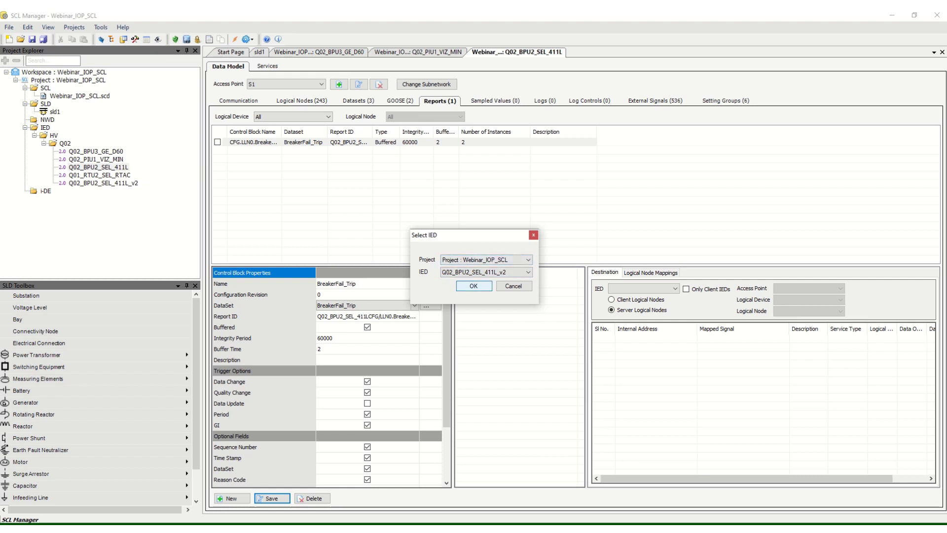
click(473, 286)
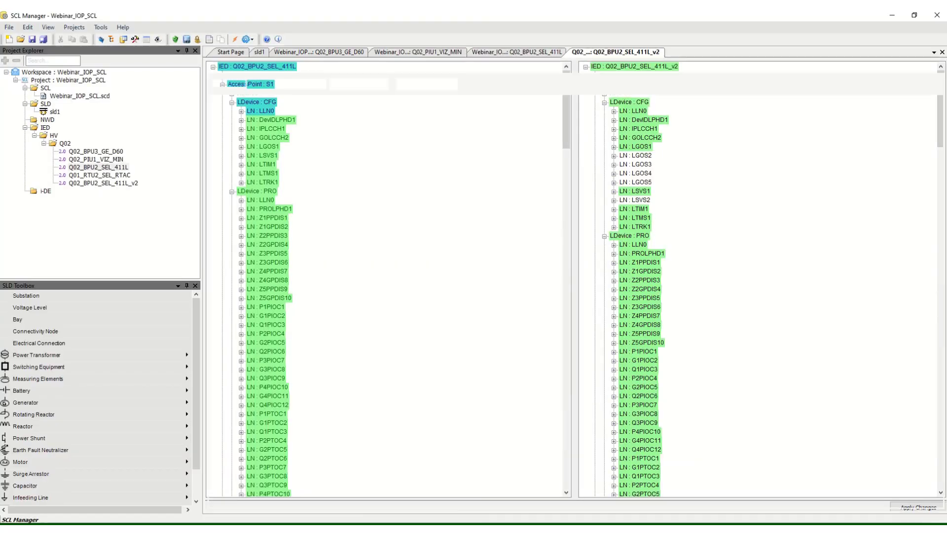
click(516, 52)
click(942, 52)
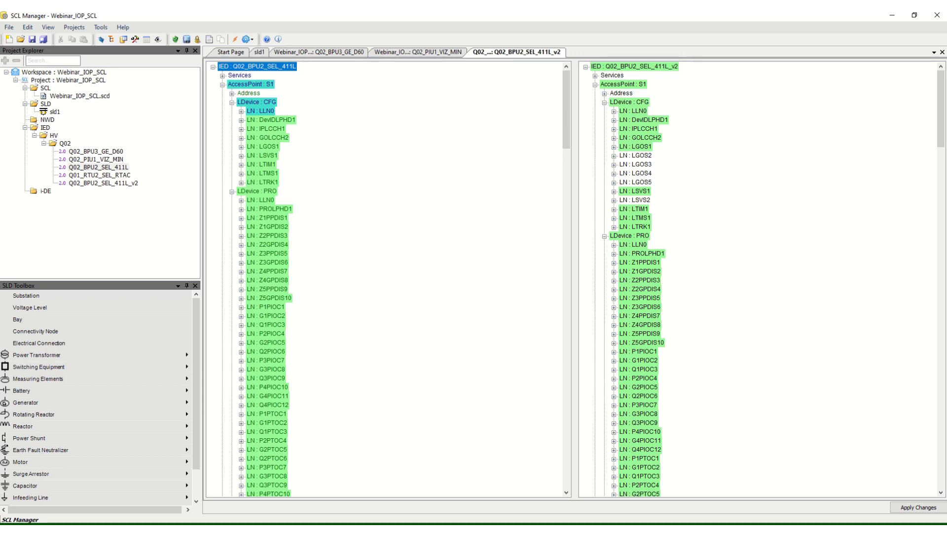
- Examine the logical nodes in the IED comparison and expand LLN0 of logical device CFG in both IEDs
scroll(385, 279, down, 20)
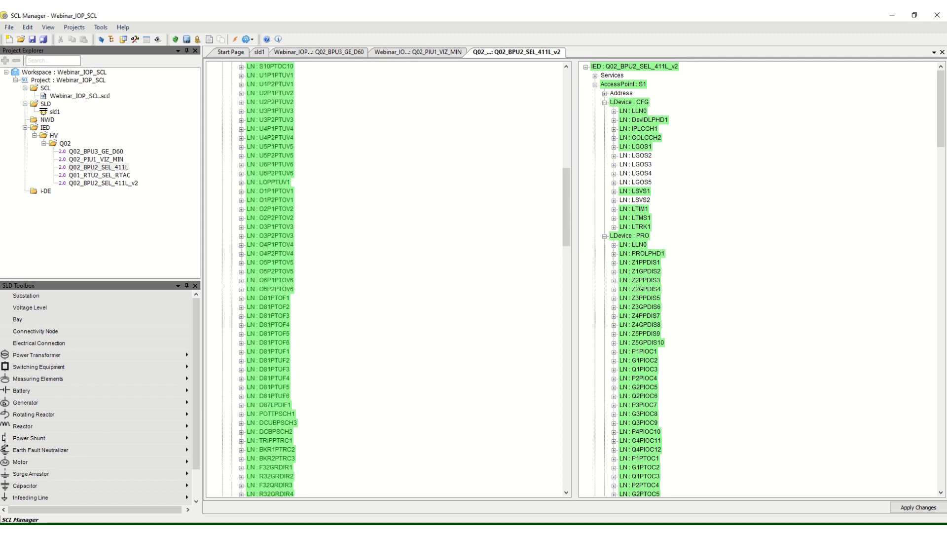
scroll(384, 278, down, 20)
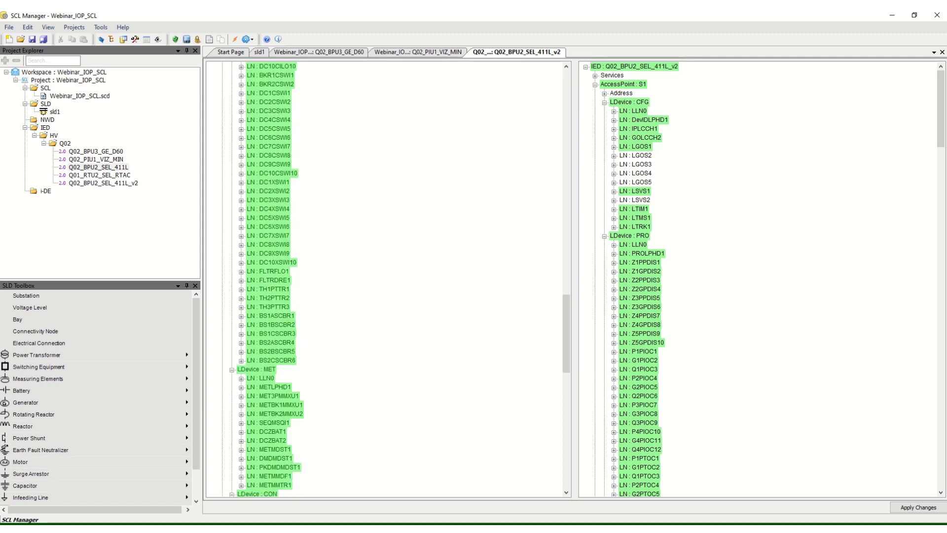
scroll(384, 278, down, 20)
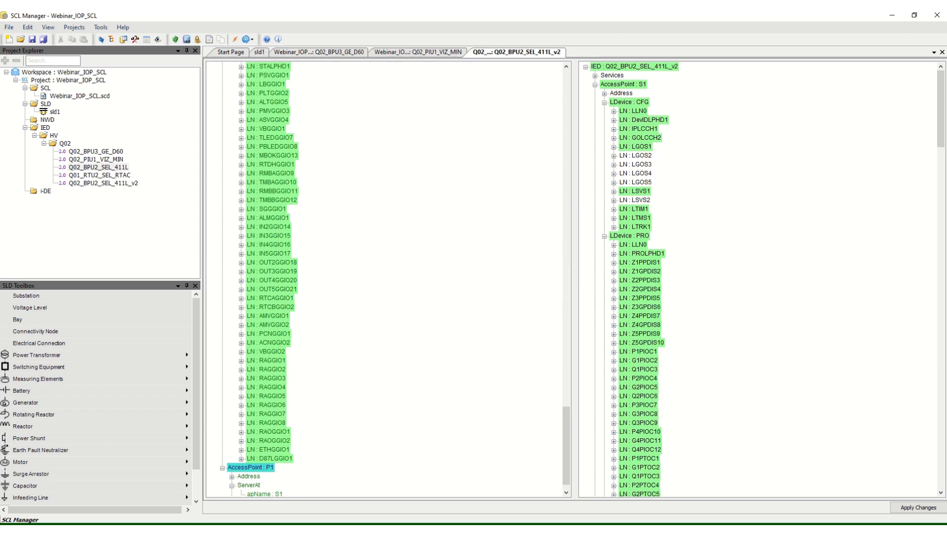
scroll(385, 279, up, 20)
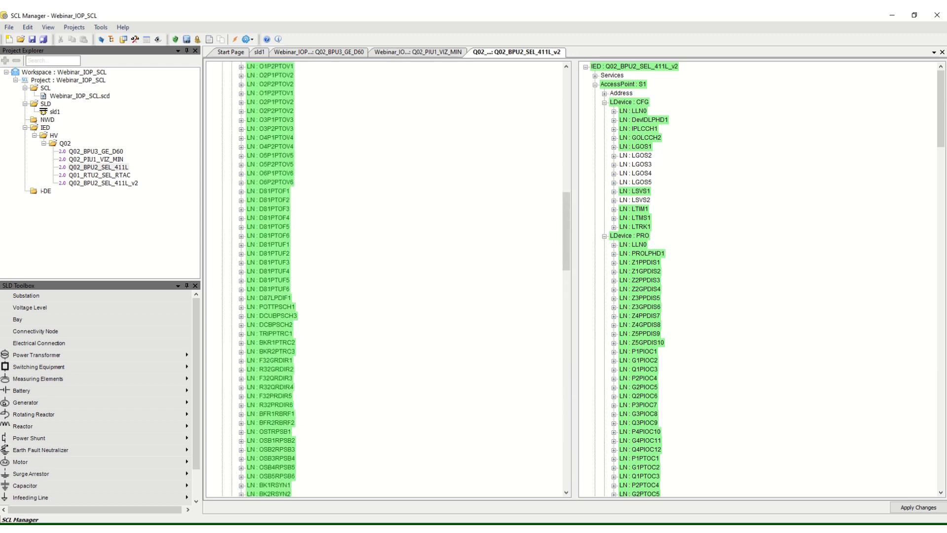
scroll(385, 279, up, 20)
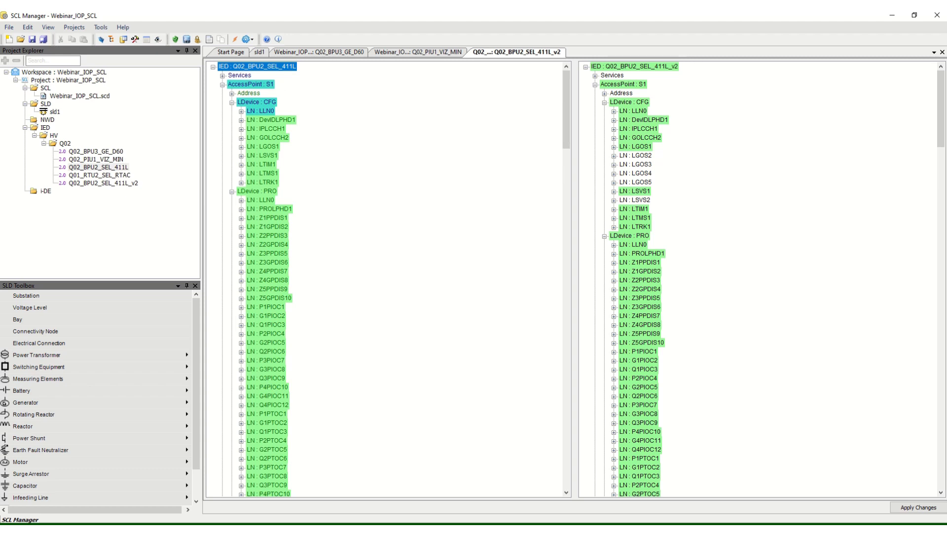
click(242, 111)
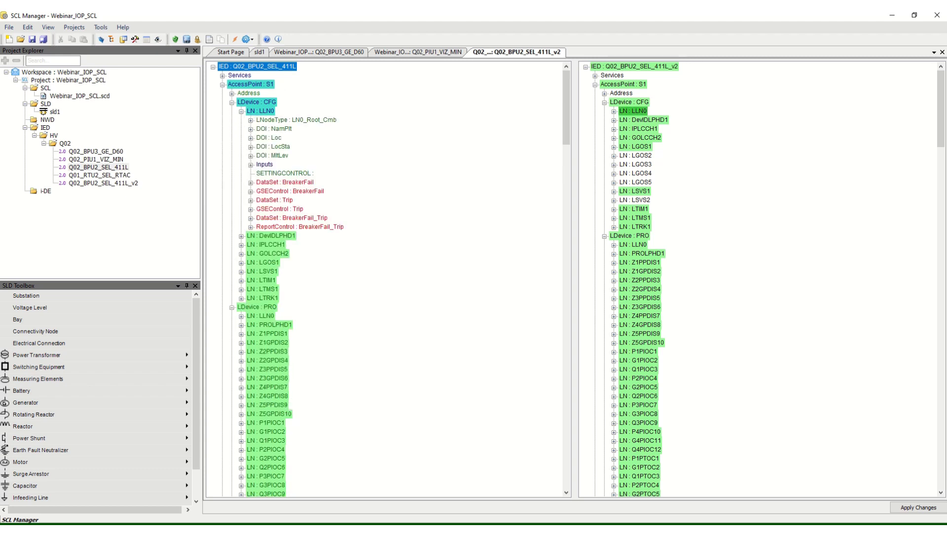
click(613, 112)
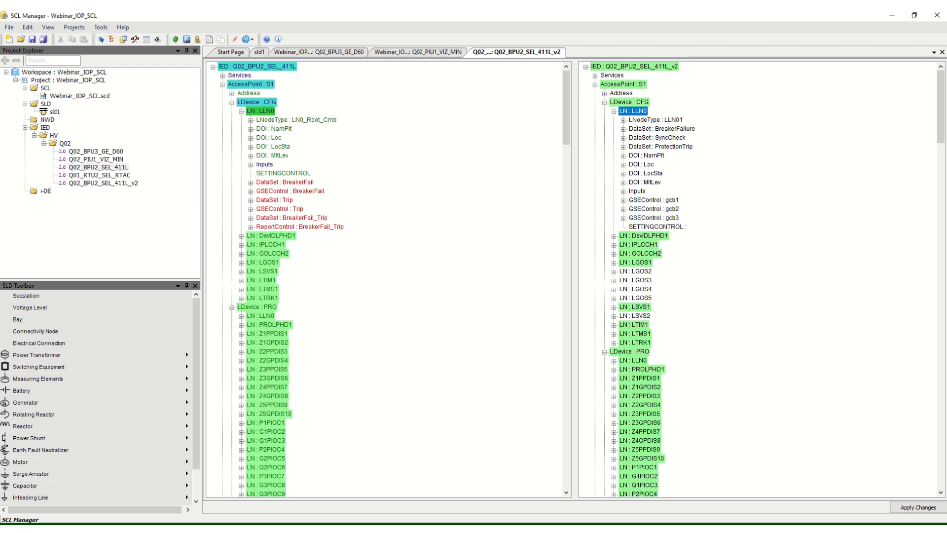
- Compare the LLN0 datasets and control blocks of both IEDs and copy dataset BreakerFail and GSEControl BreakerFail into LLN0 of Q02_BPU2_SEL_411L_v2
click(274, 200)
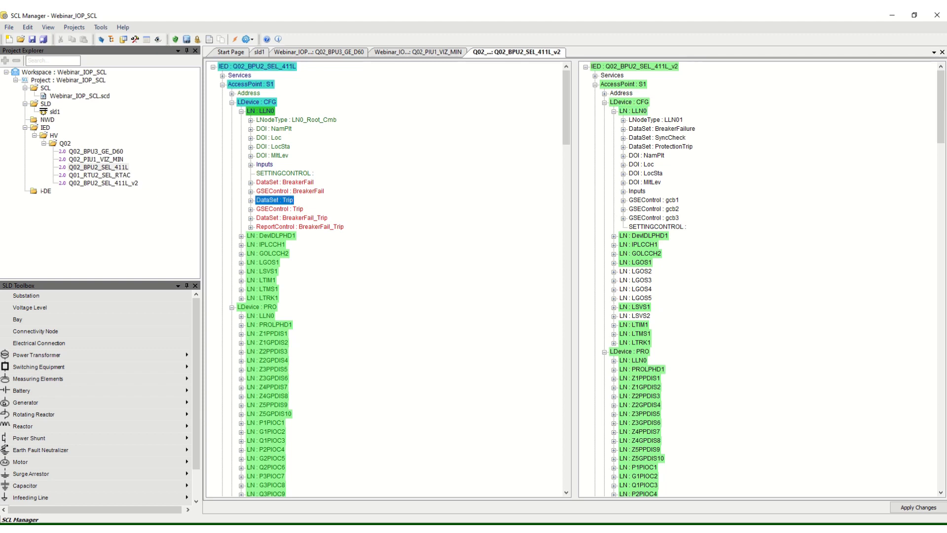
click(279, 210)
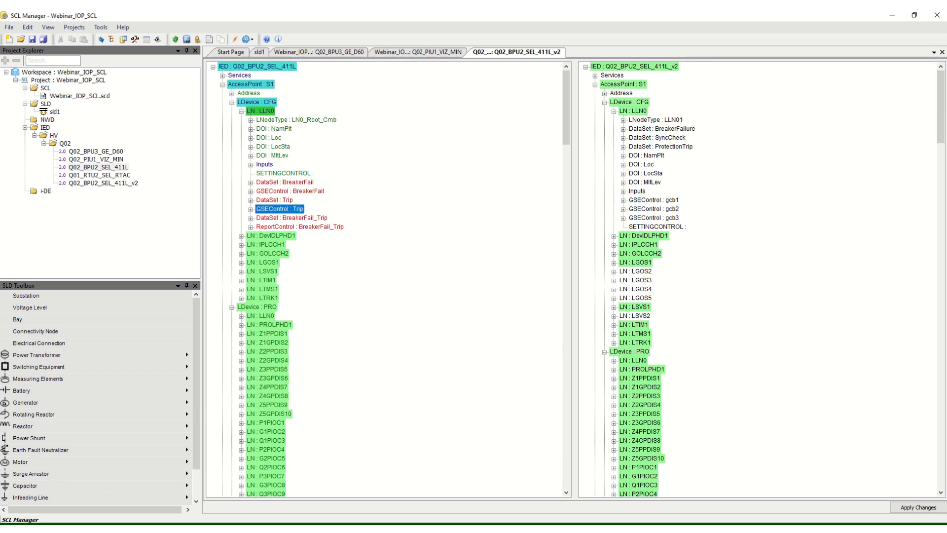
click(660, 146)
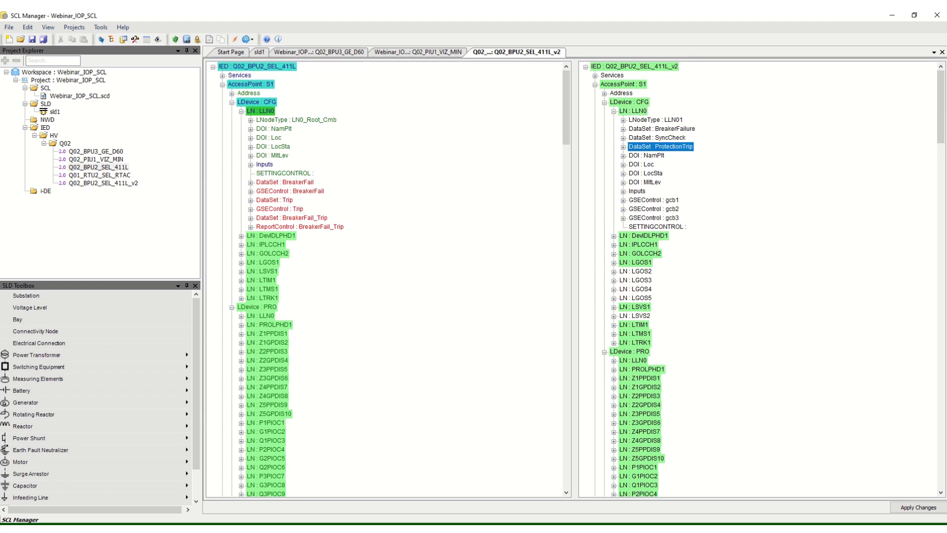
click(292, 218)
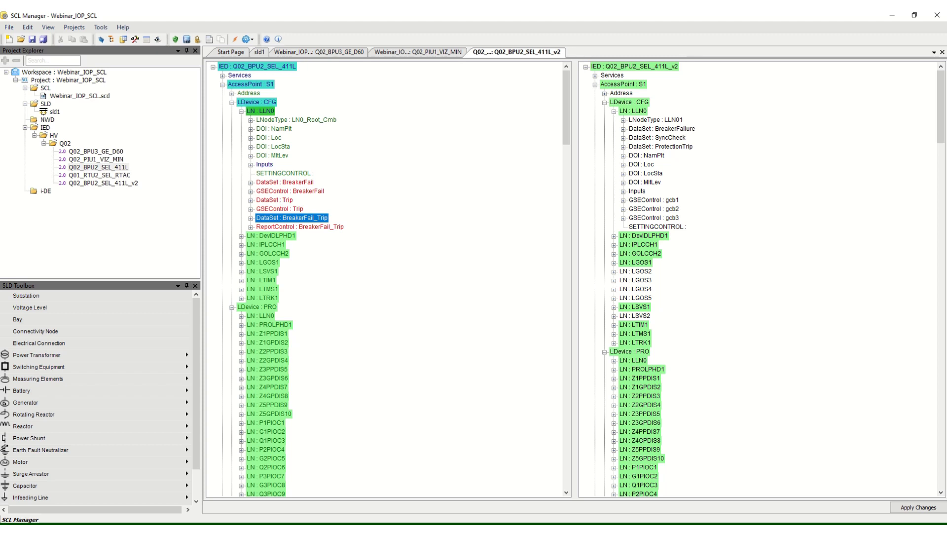
click(300, 227)
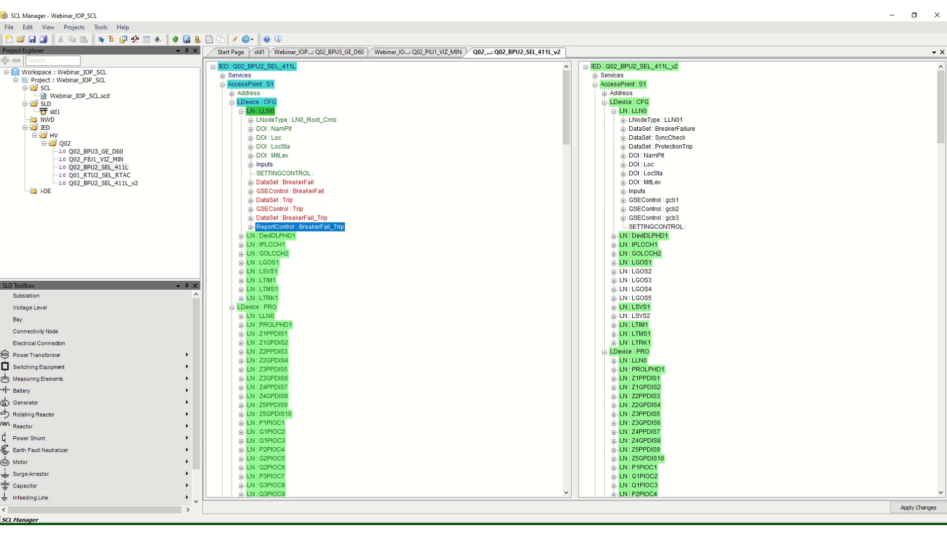
click(284, 182)
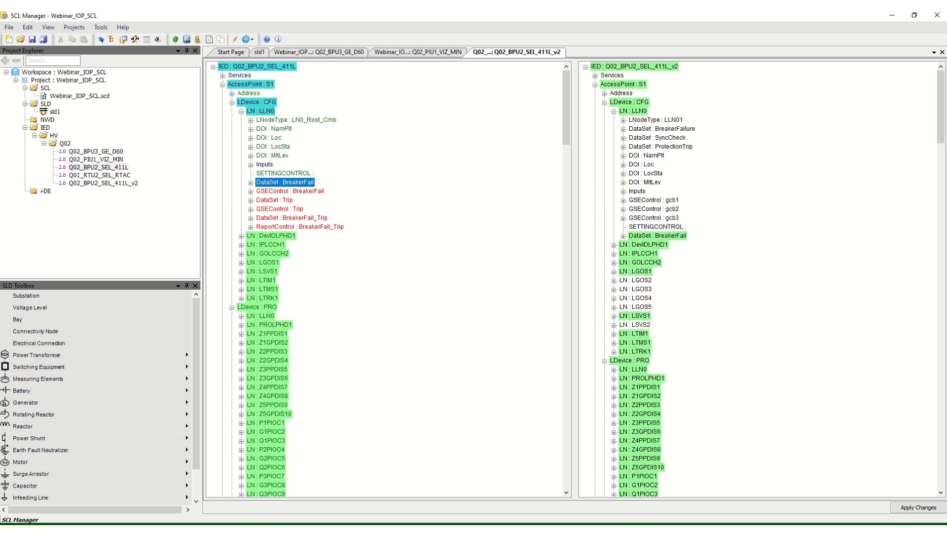
click(290, 192)
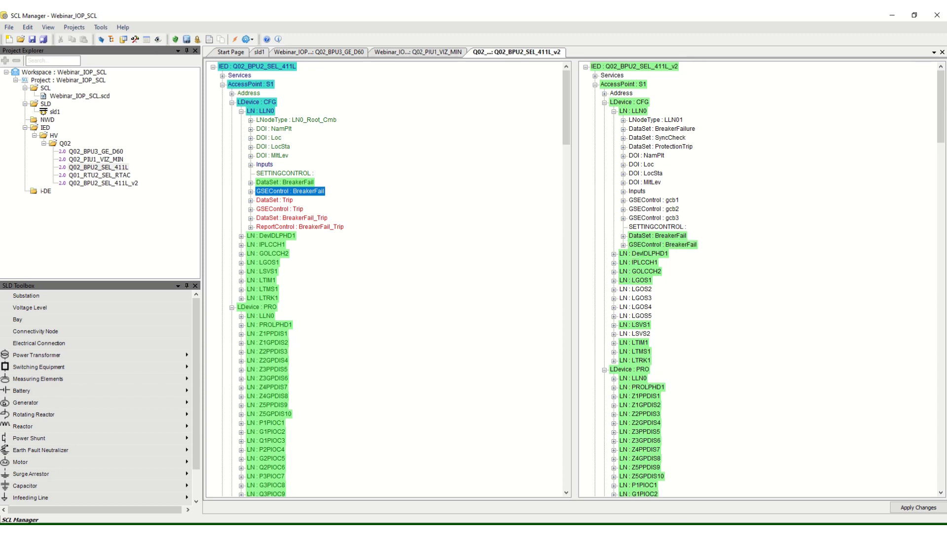
- Copy the Trip dataset and GSEControl plus the BreakerFail_Trip dataset and ReportControl into LLN0 of Q02_BPU2_SEL_411L_v2
click(274, 200)
drag(275, 200, 633, 111)
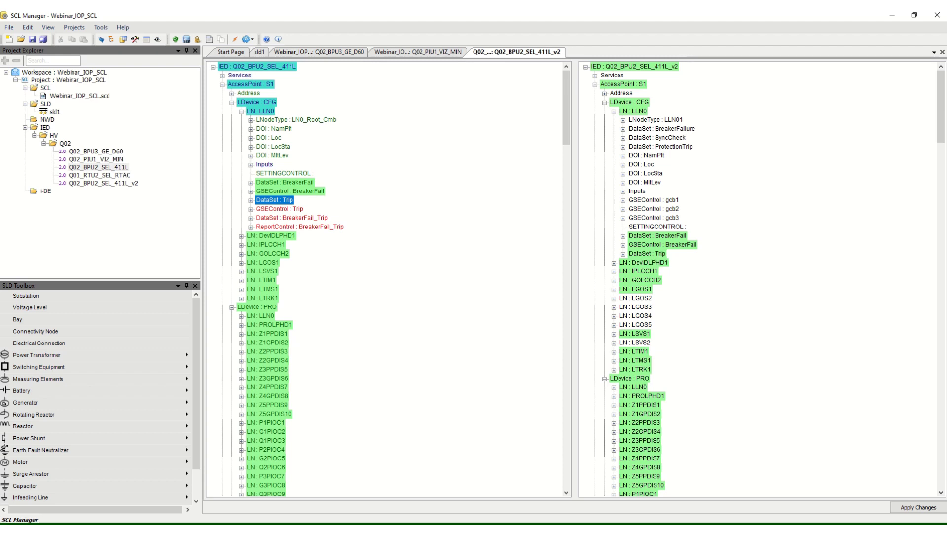
click(279, 209)
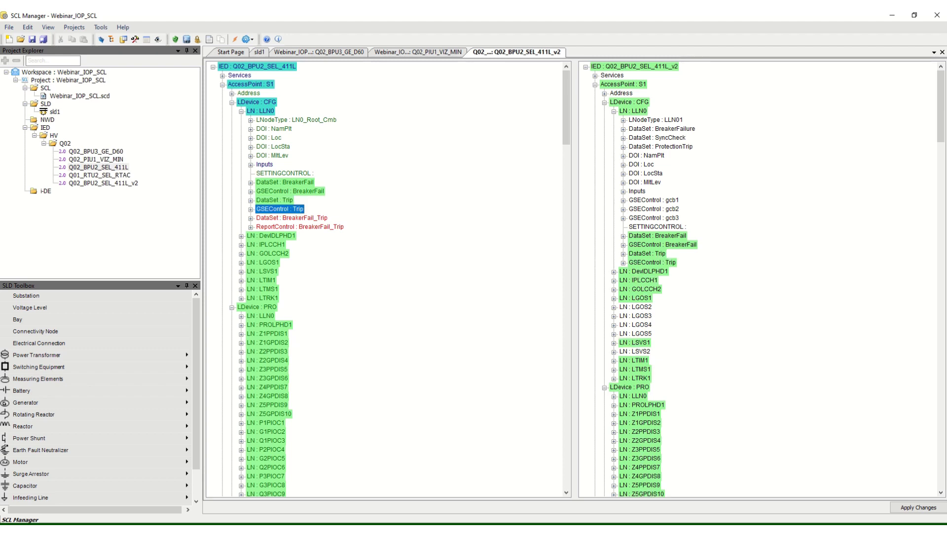
click(291, 218)
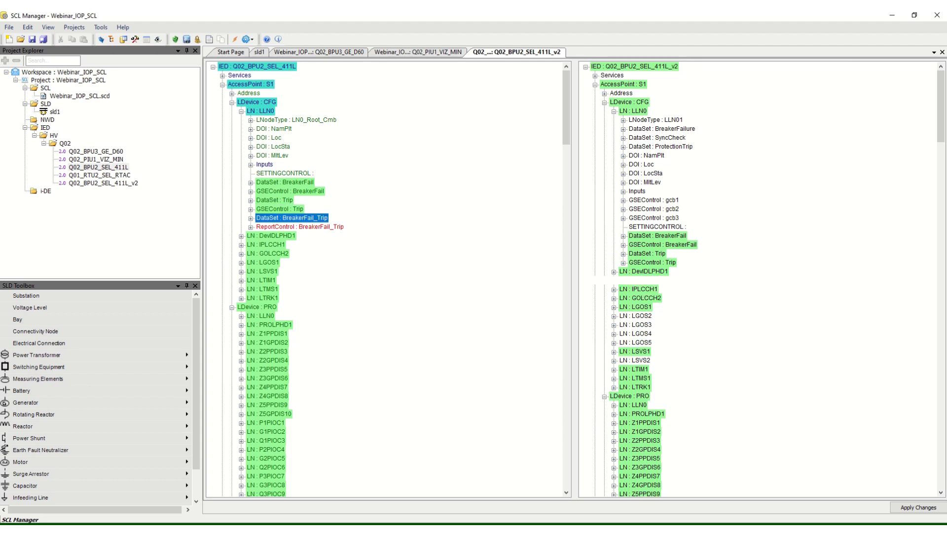
click(300, 227)
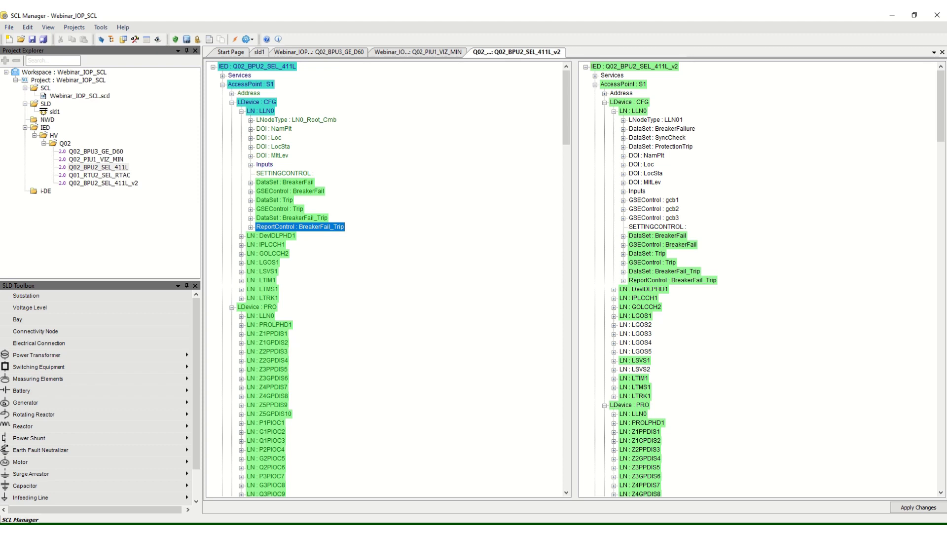
- Delete the BreakerFailure dataset from LLN0 of Q02_BPU2_SEL_411L_v2
right_click(649, 129)
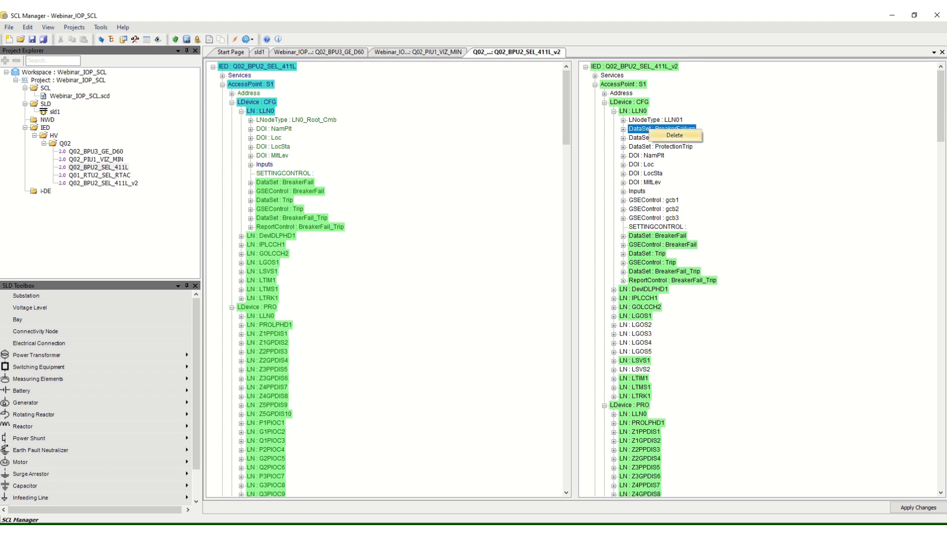
click(674, 135)
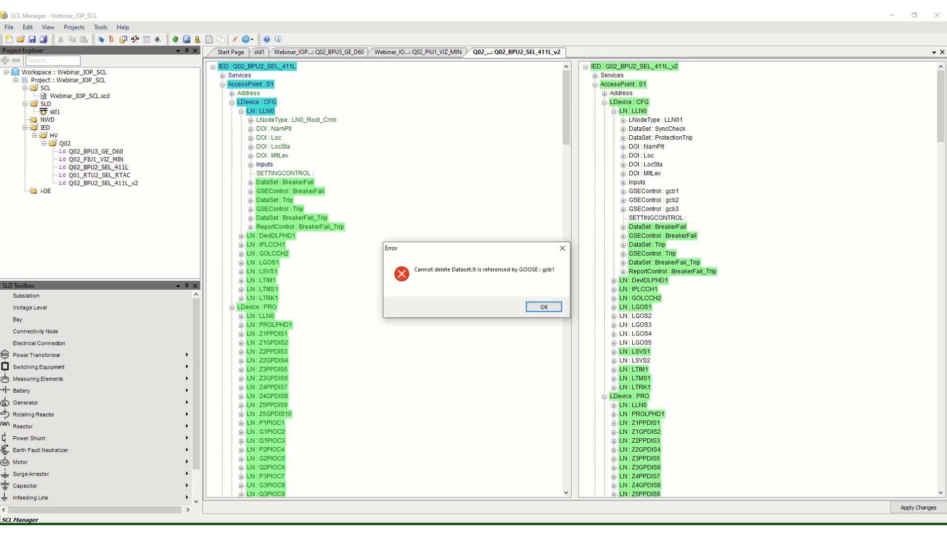
click(544, 306)
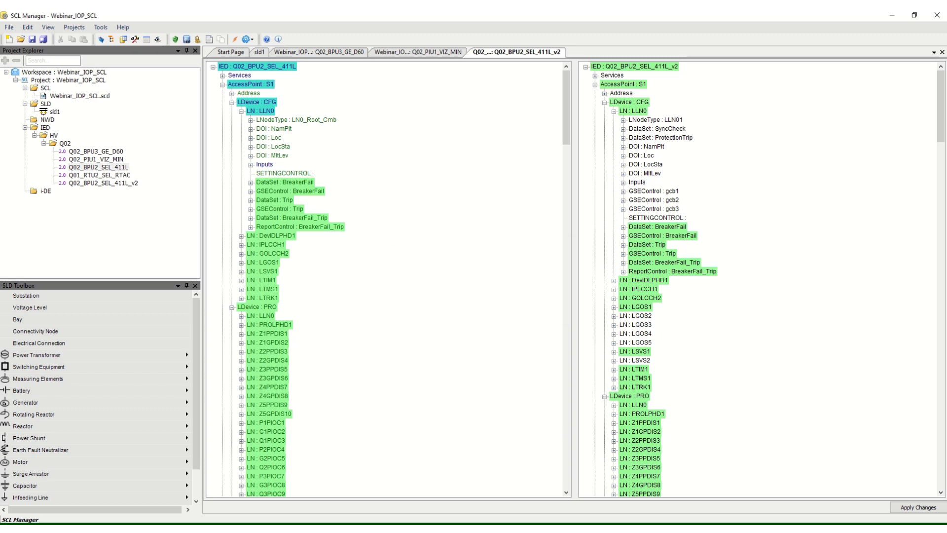
- Delete the GOOSE control blocks gcb1, gcb2 and gcb3 from LLN0 of Q02_BPU2_SEL_411L_v2
click(657, 128)
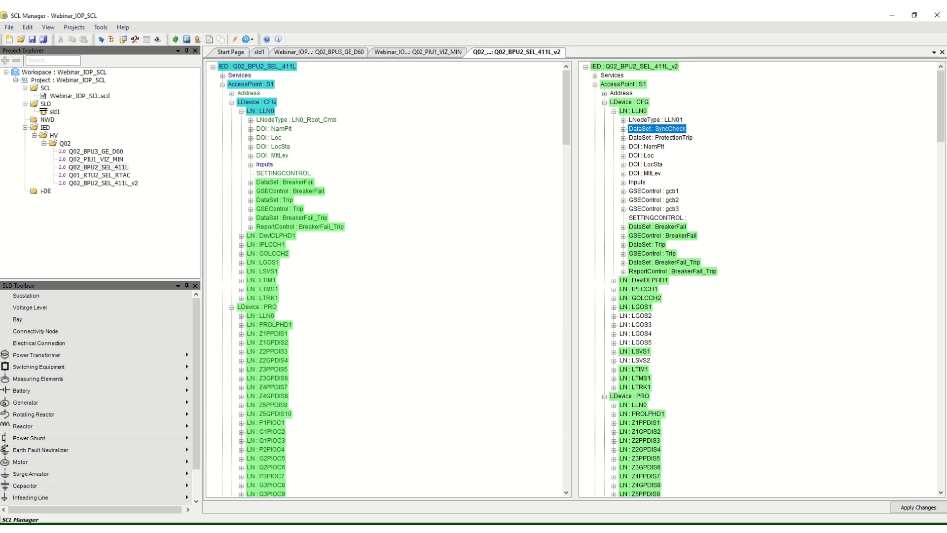
right_click(659, 191)
click(685, 197)
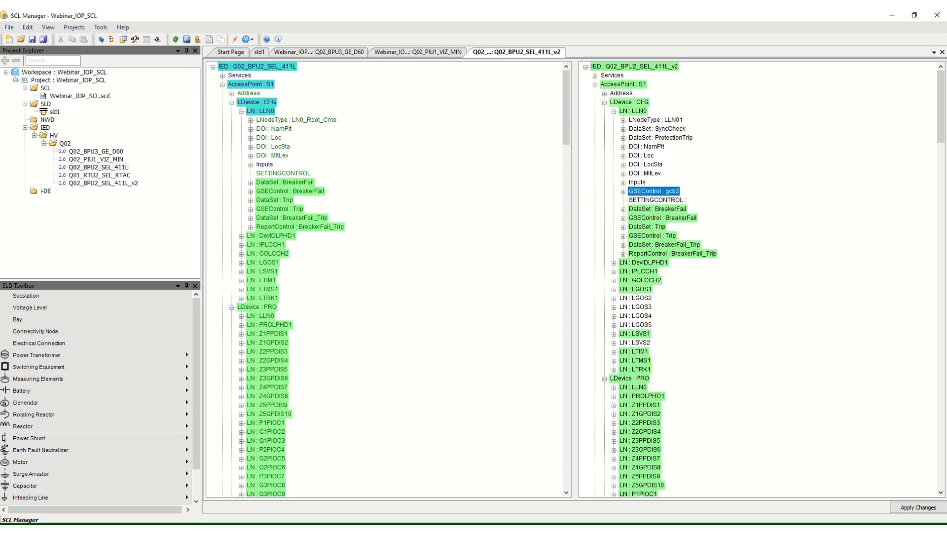
right_click(654, 191)
click(679, 197)
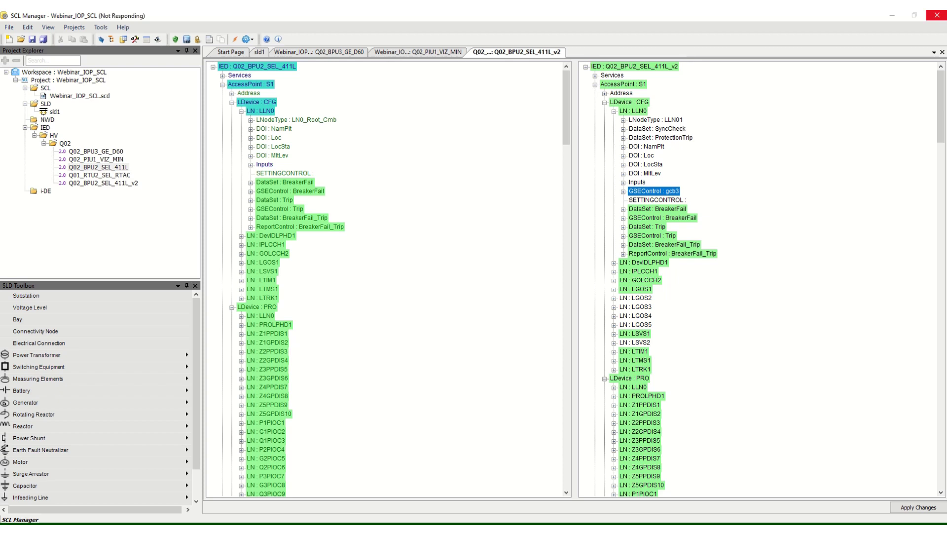
- Delete the ProtectionTrip and SyncCheck datasets from LLN0 of Q02_BPU2_SEL_411L_v2
right_click(656, 139)
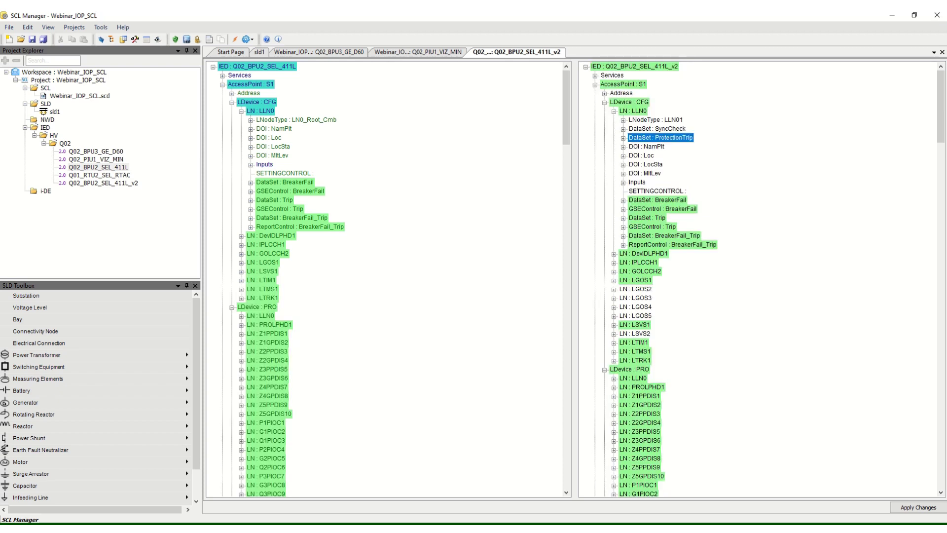
click(680, 147)
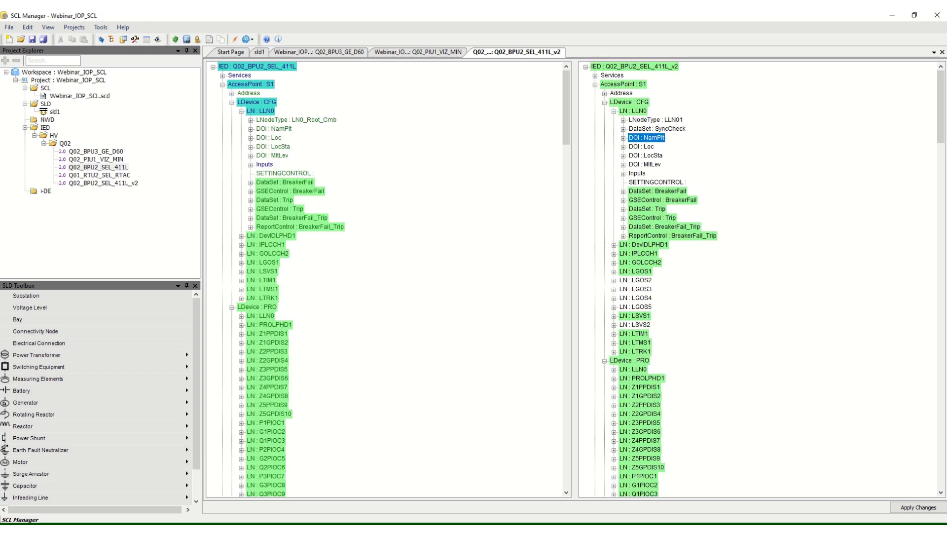
right_click(655, 129)
click(680, 135)
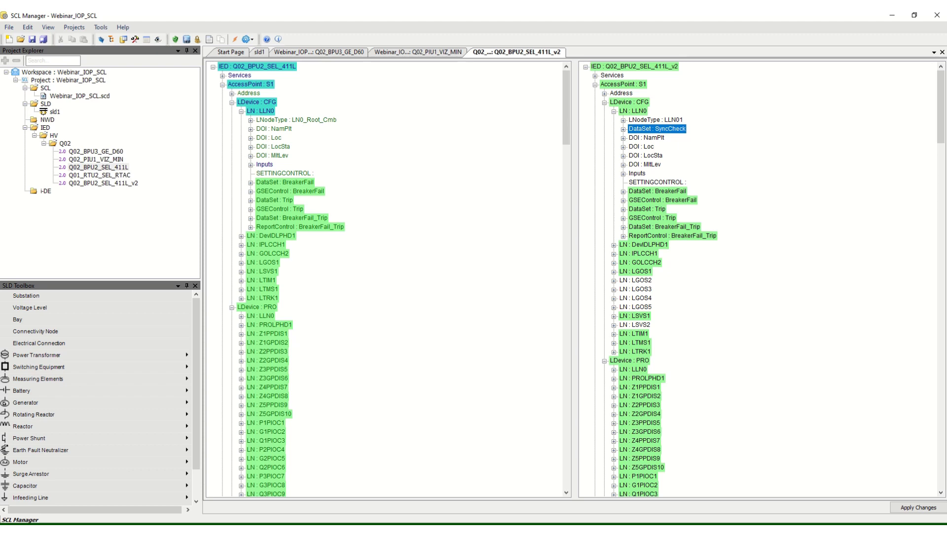
key(Delete)
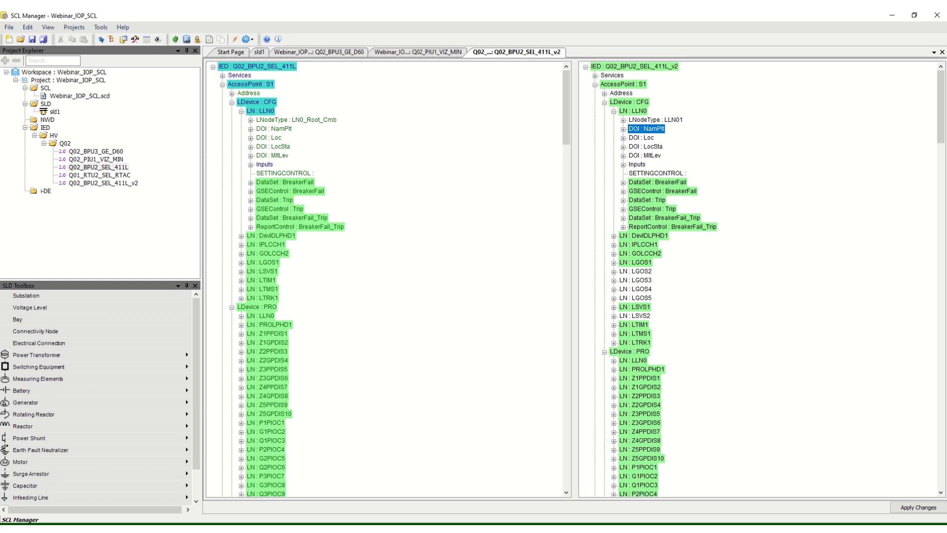
- Examine the address parameters of the copied GSEControl BreakerFail in Q02_BPU2_SEL_411L_v2 and collapse the block
double_click(663, 191)
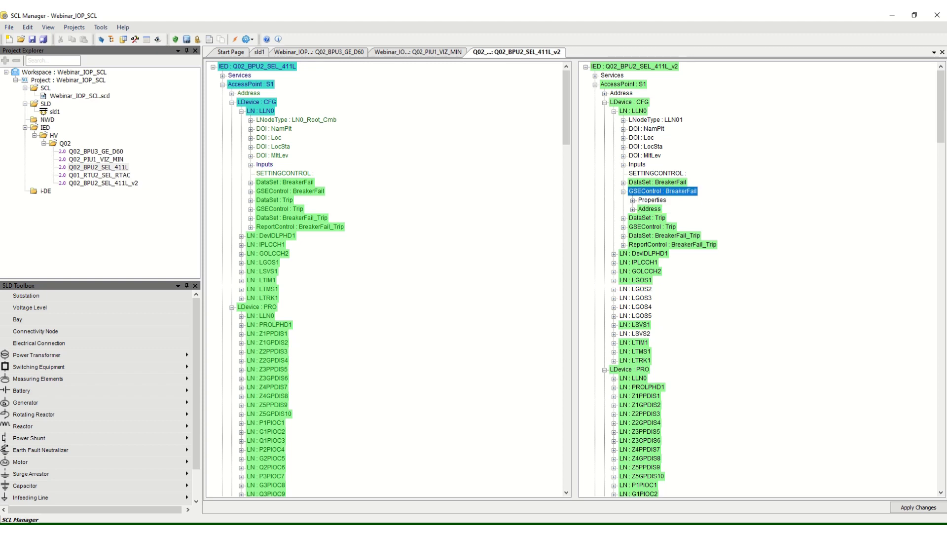
double_click(649, 209)
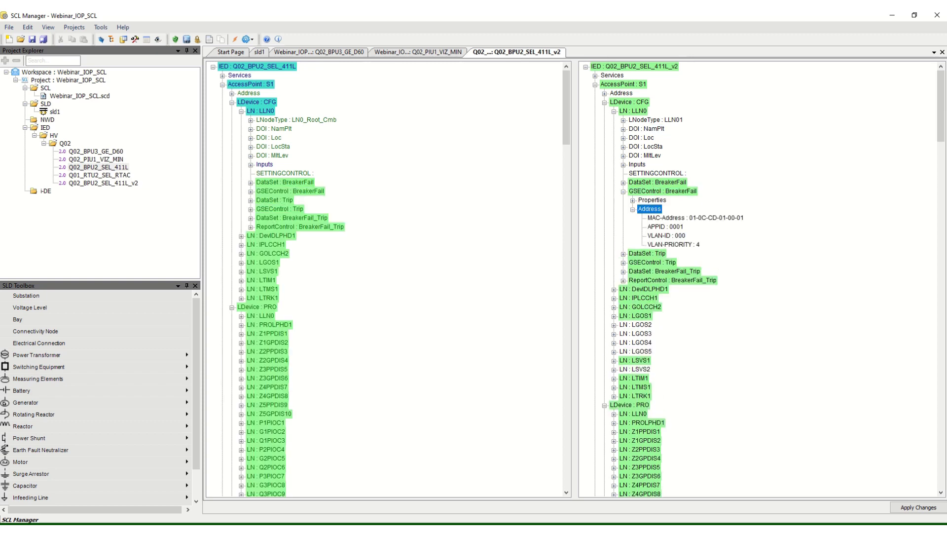
double_click(663, 191)
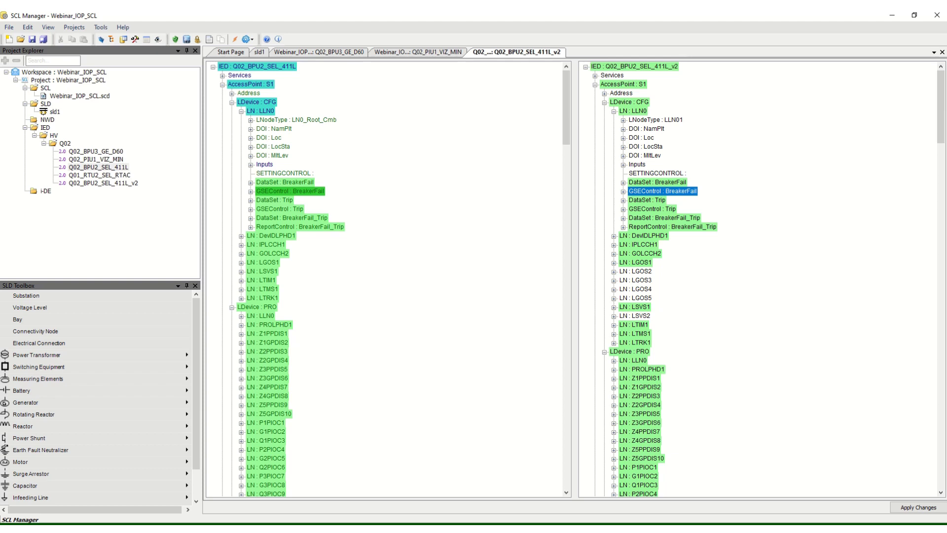
- Review the remaining logical nodes of Q02_BPU2_SEL_411L_v2, including LGOS2, LGOS3 and LSVS2, and apply the replacement changes to Q02_BPU2_SEL_411L
scroll(760, 279, down, 1)
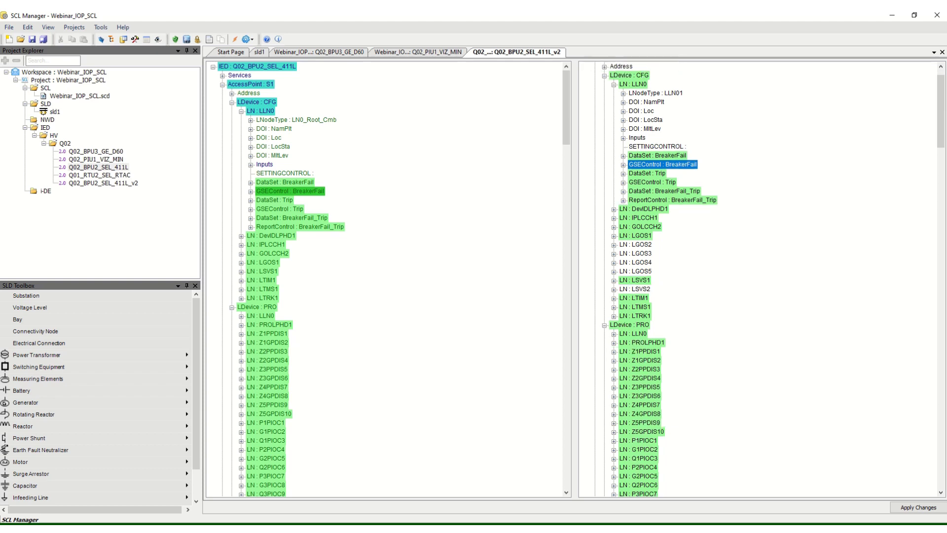
click(636, 245)
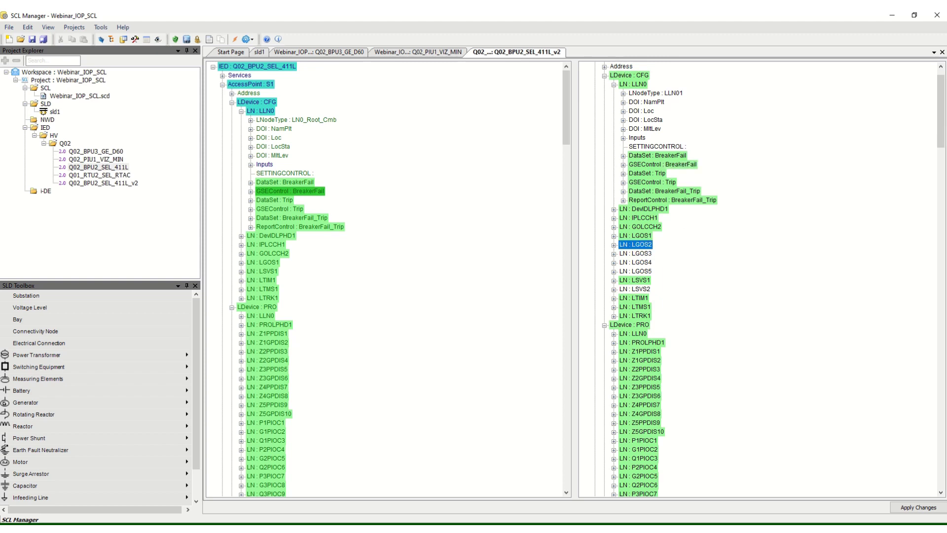
click(636, 254)
click(636, 245)
click(636, 254)
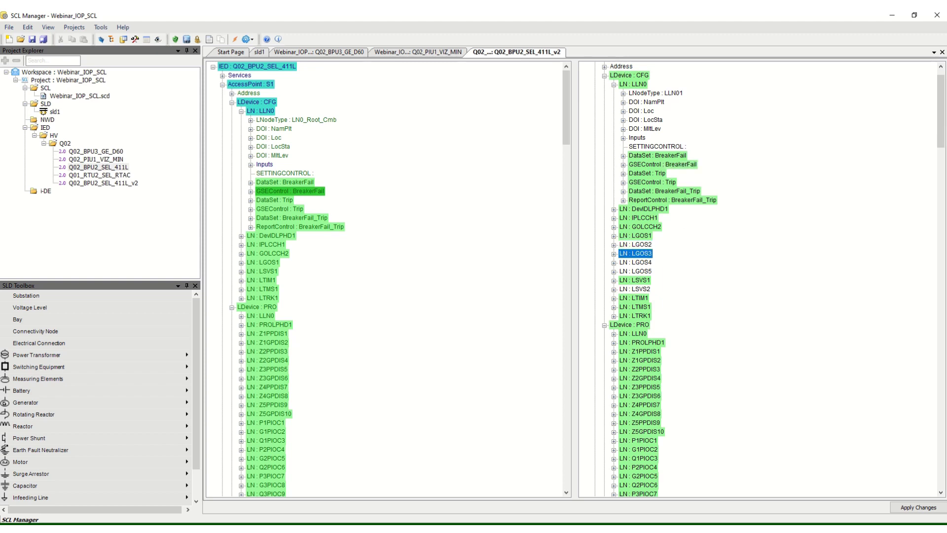
scroll(759, 279, down, 2)
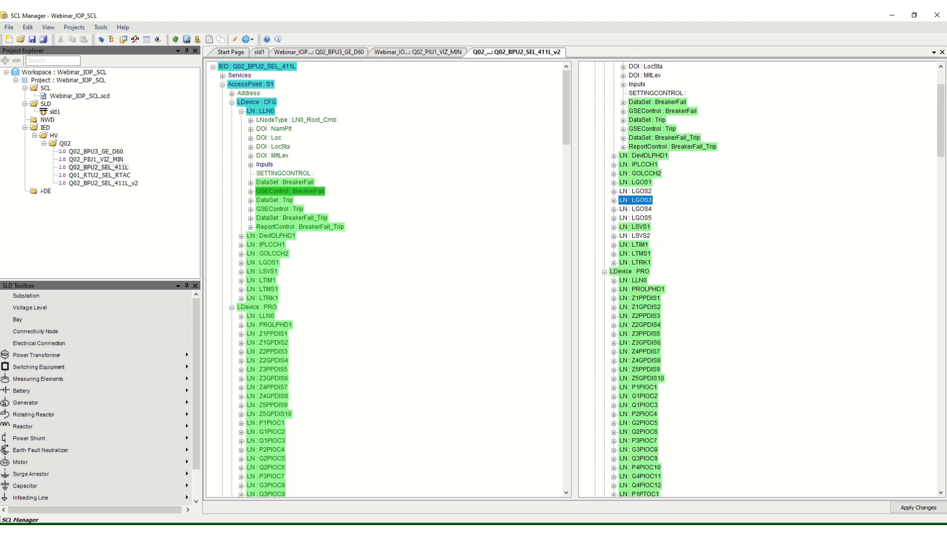
click(634, 235)
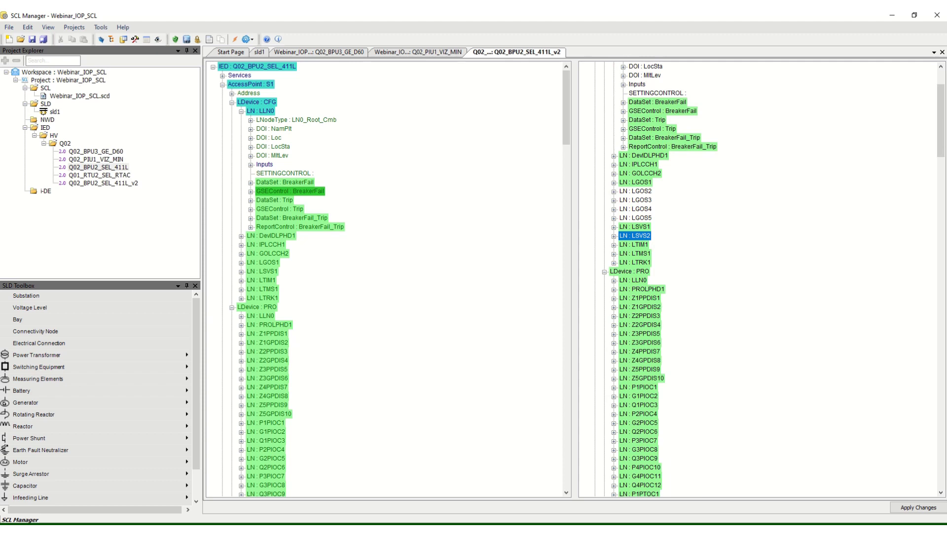
scroll(759, 279, down, 20)
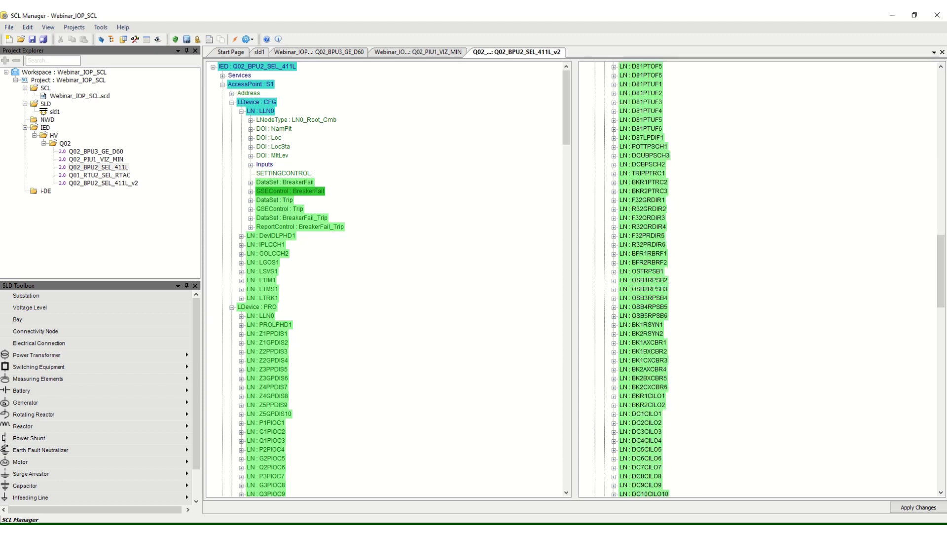
scroll(759, 278, down, 20)
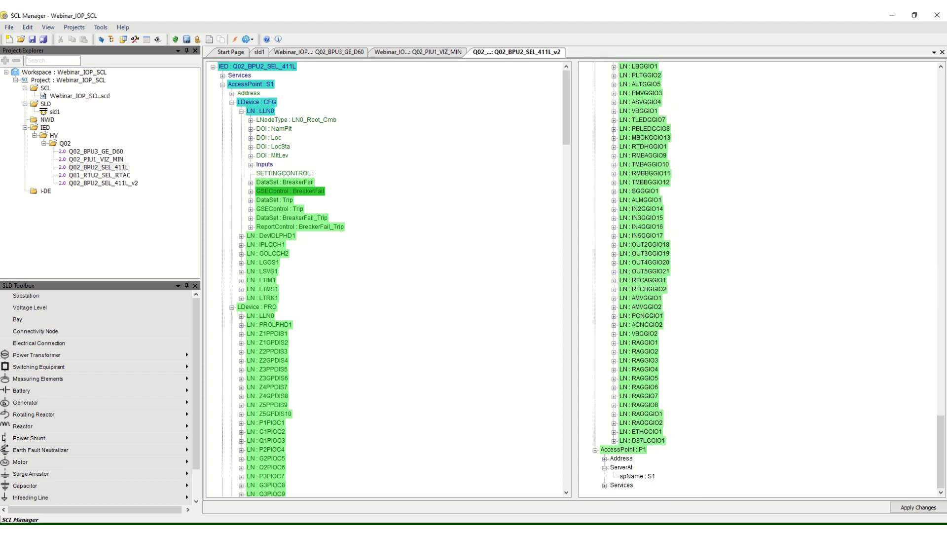
scroll(760, 279, up, 14)
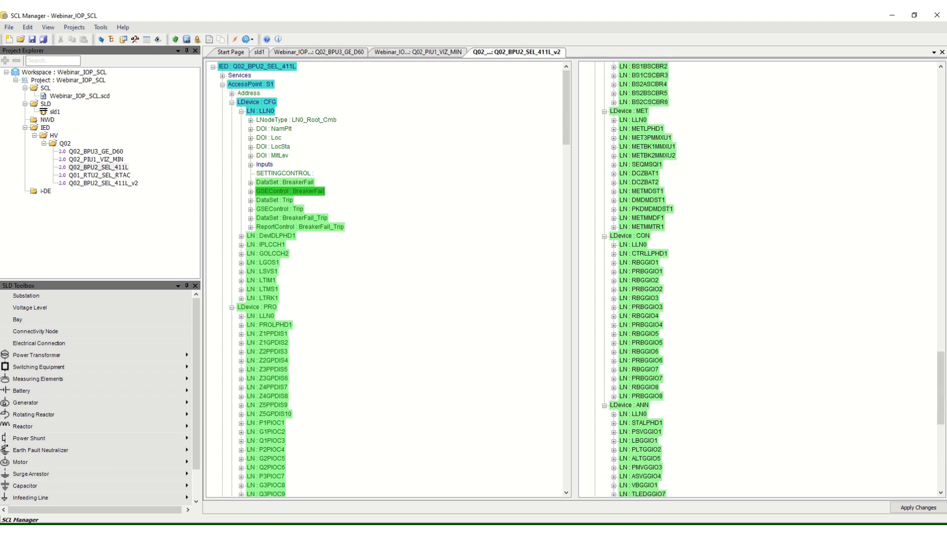
scroll(759, 279, up, 20)
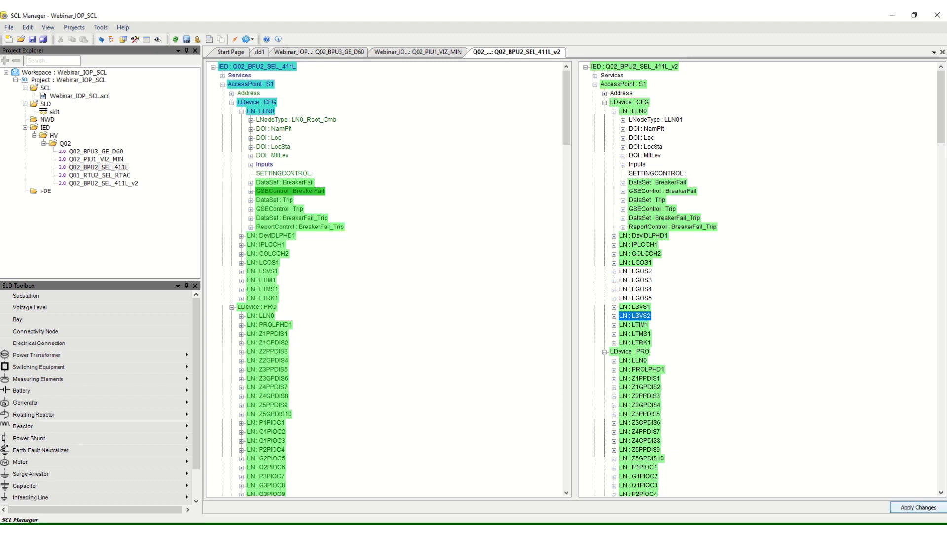
click(918, 507)
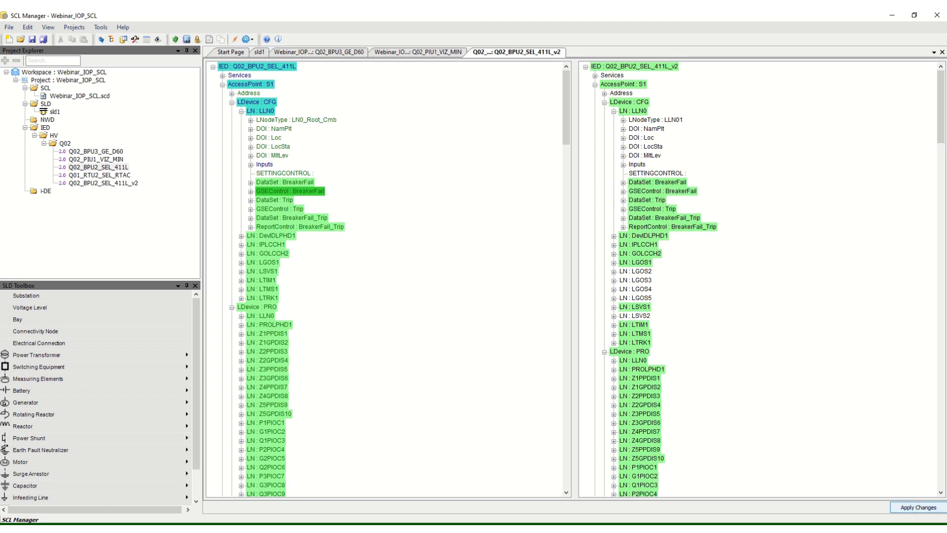
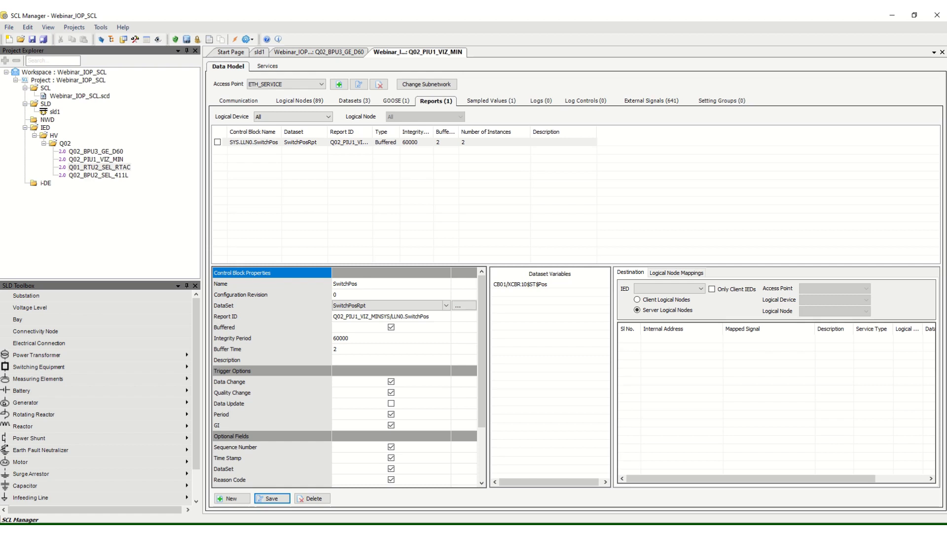
- Add a folder named Client under IED and move Q01_RTU2_SEL_RTAC from Q02 into it
right_click(45, 127)
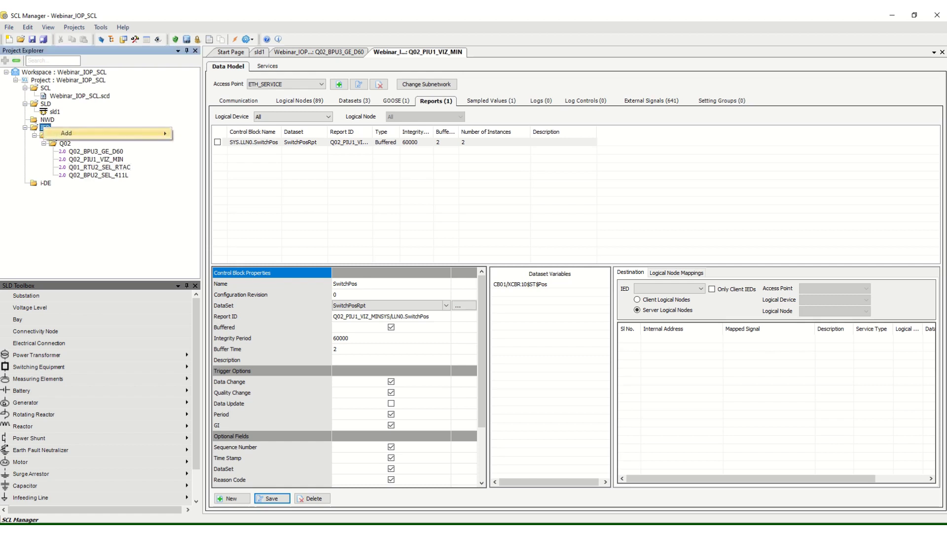
mouse_move(74, 133)
click(207, 144)
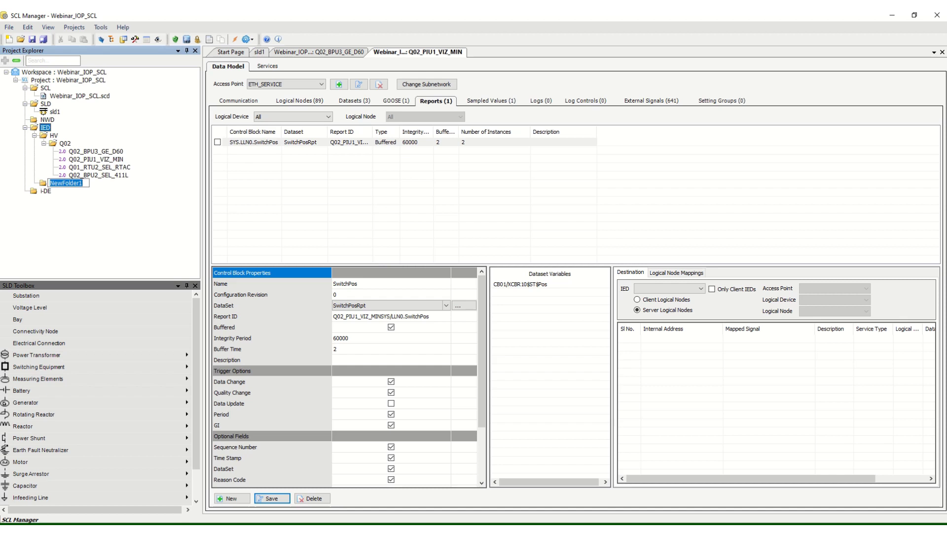
text(Client)
key(Return)
click(99, 167)
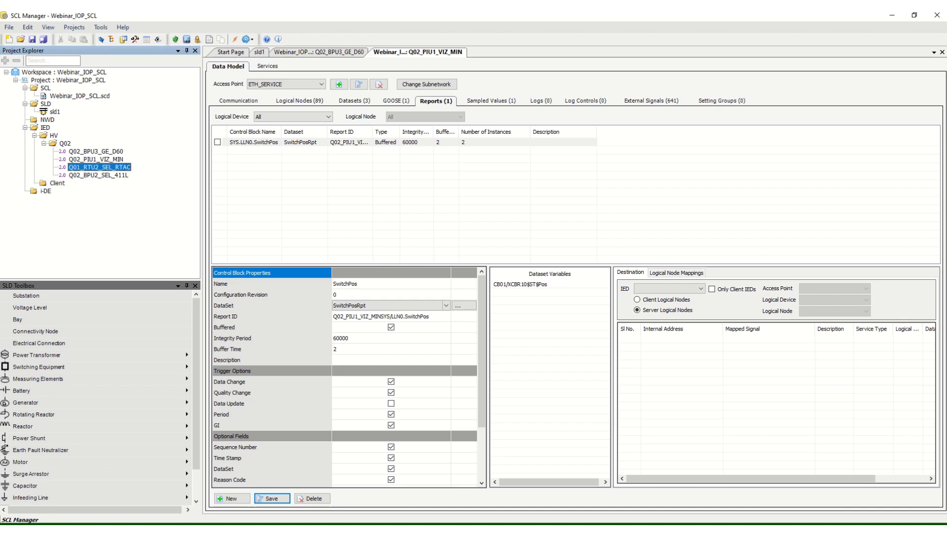
drag(99, 167, 57, 182)
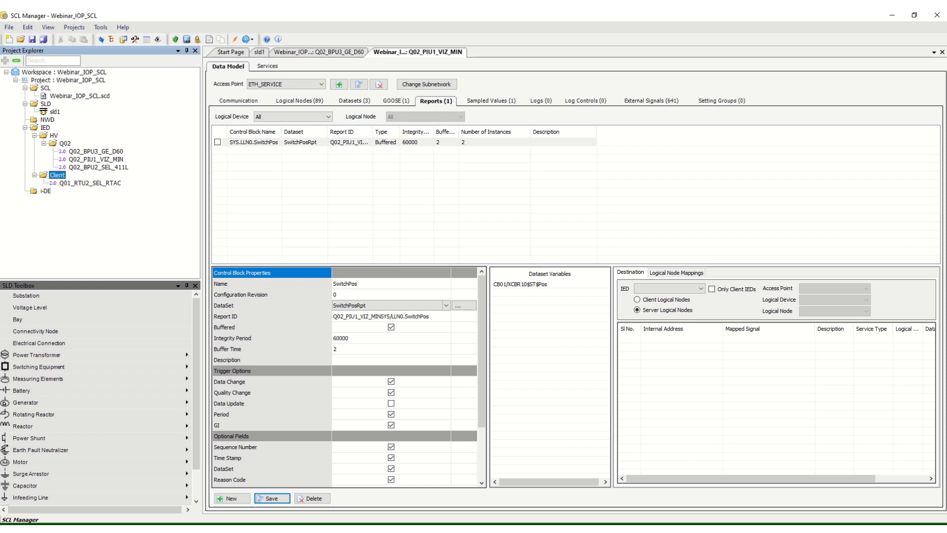
- Validate the Webinar_IOP_SCL project and trace the reported error through the Webinar_IOP_SCL.scd source and the sld1 diagram
click(45, 88)
right_click(56, 80)
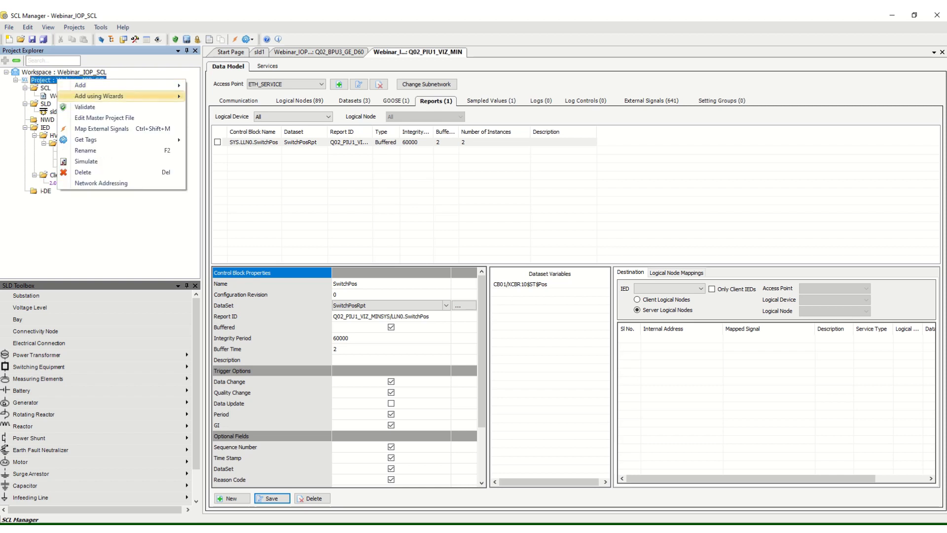
click(83, 106)
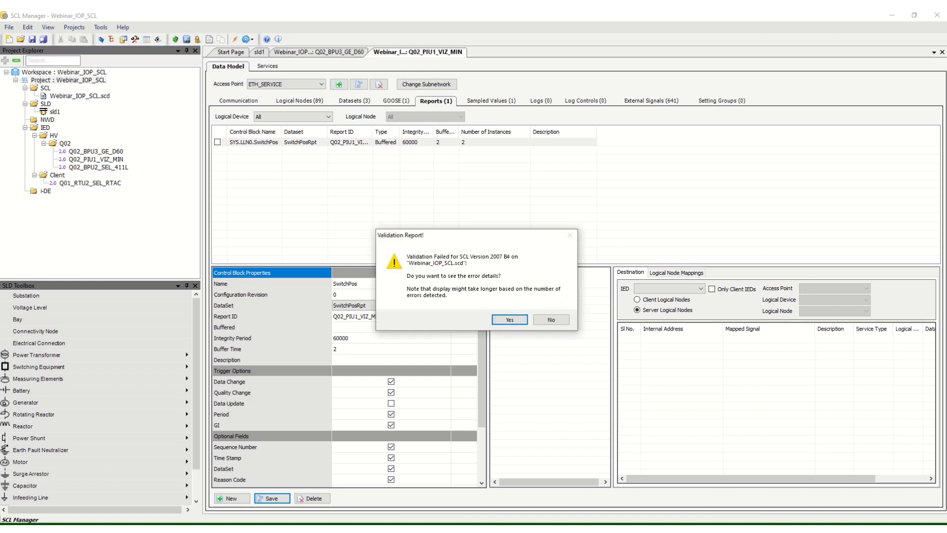
click(509, 320)
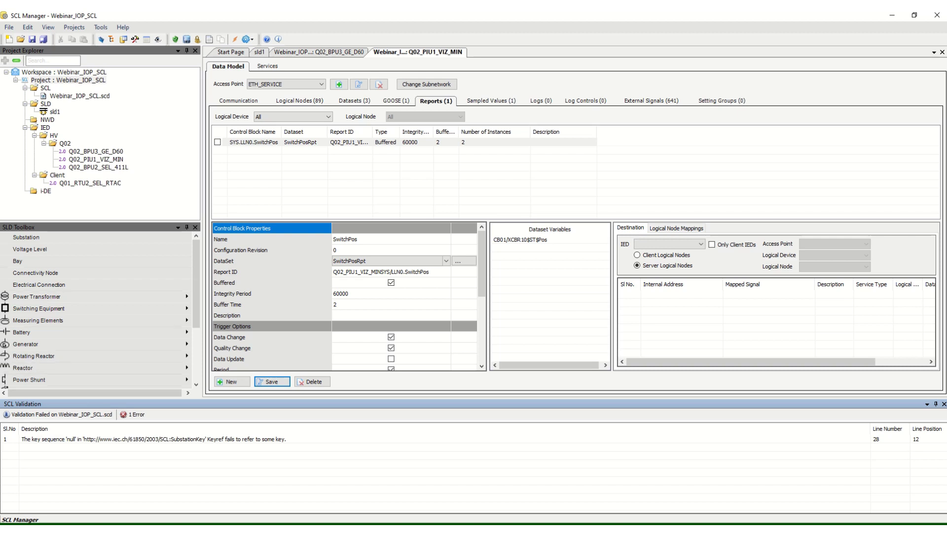
double_click(153, 439)
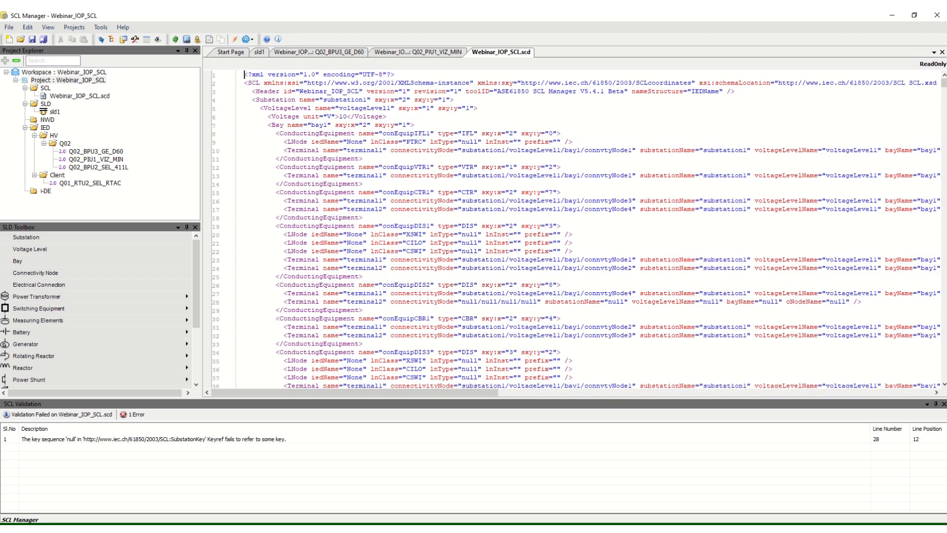
double_click(55, 112)
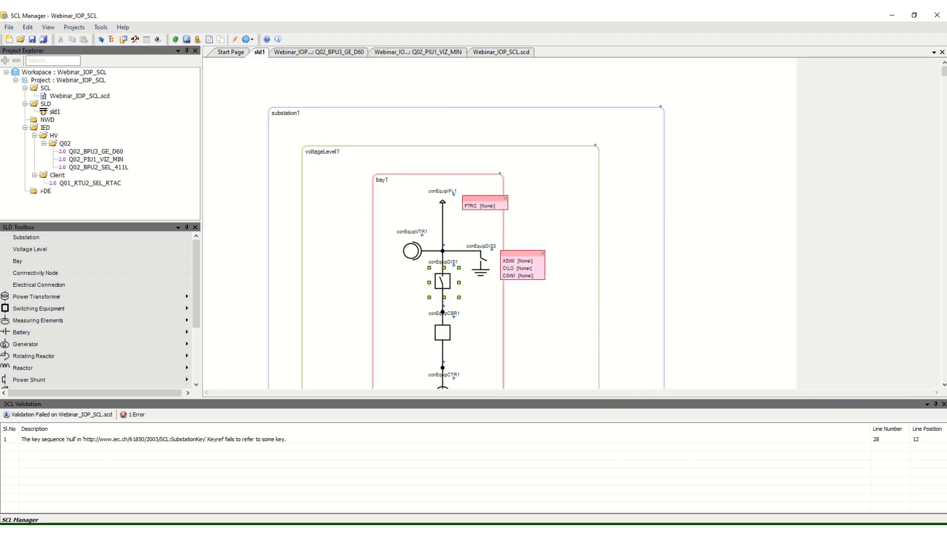
- Extend the lower edge of bay1 downward to make room beneath conEquipDIS2
scroll(499, 223, down, 3)
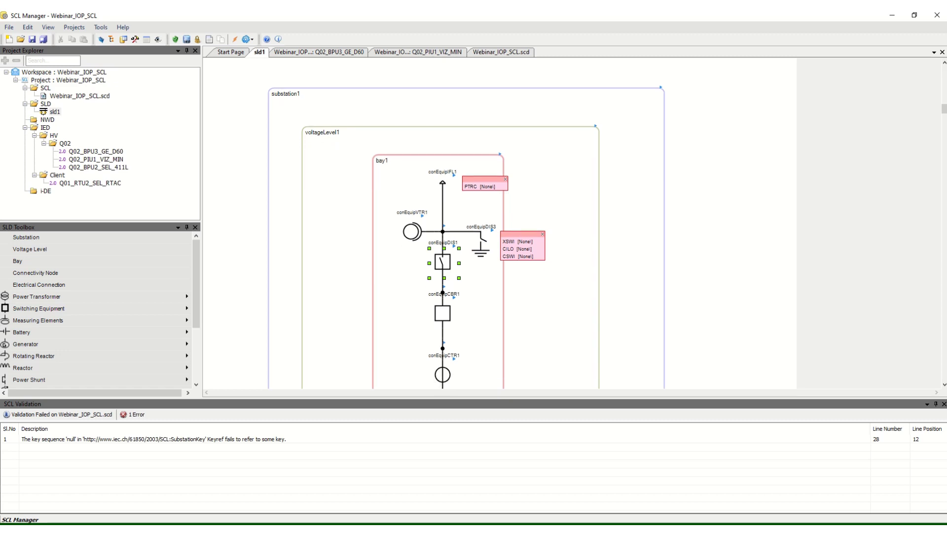
scroll(499, 223, down, 2)
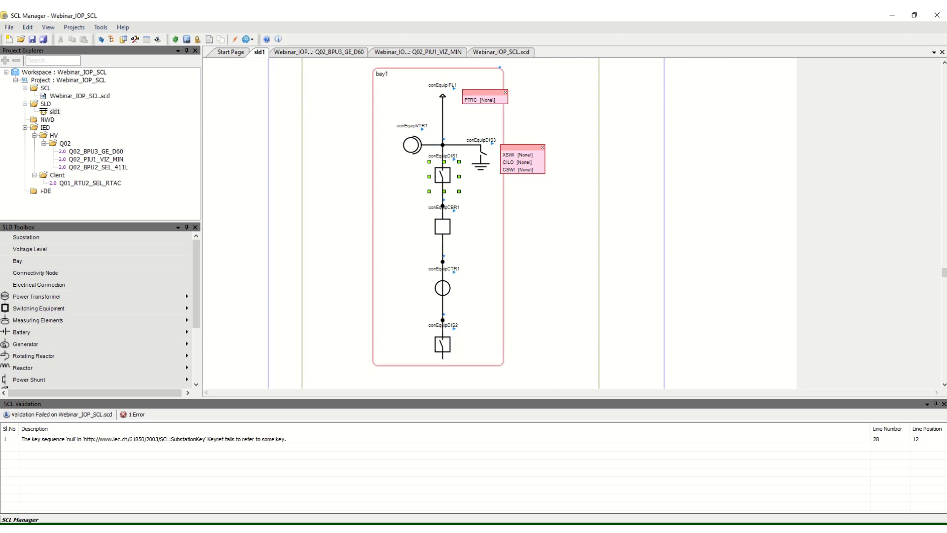
click(475, 218)
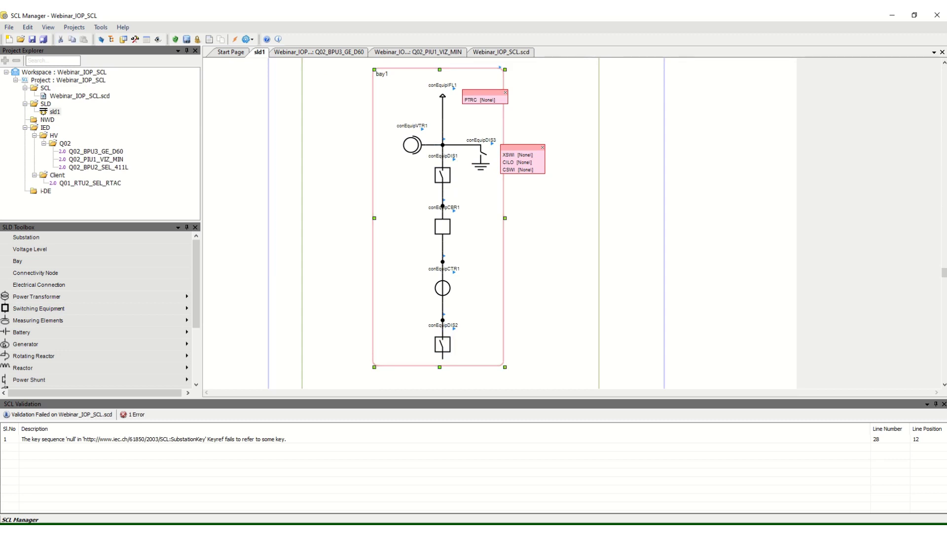
drag(439, 367, 439, 381)
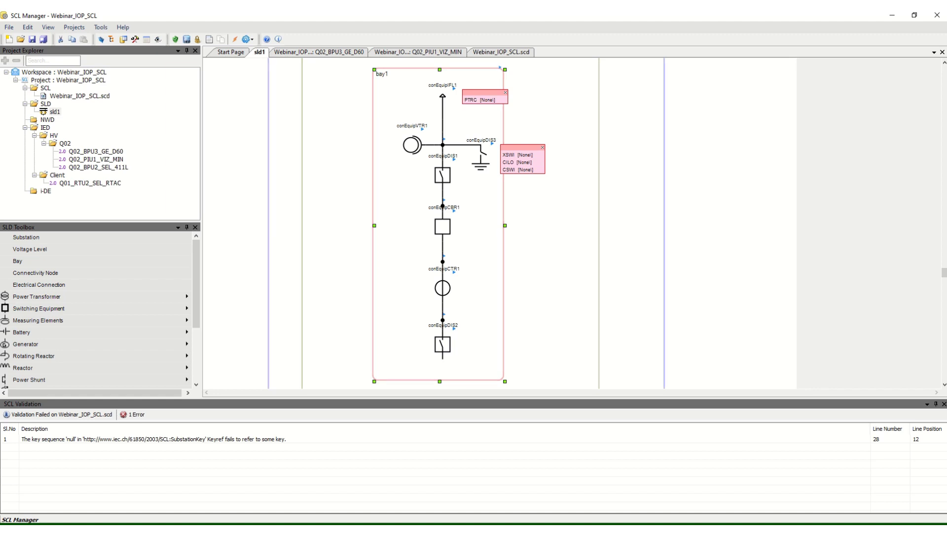
- Add a connectivity node to bay1 and place it directly beneath conEquipDIS2
click(35, 273)
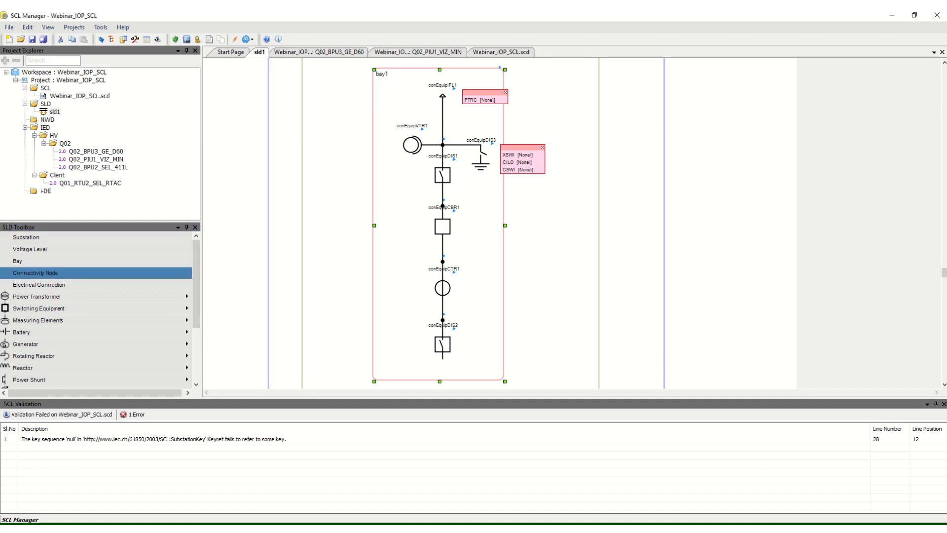
right_click(409, 354)
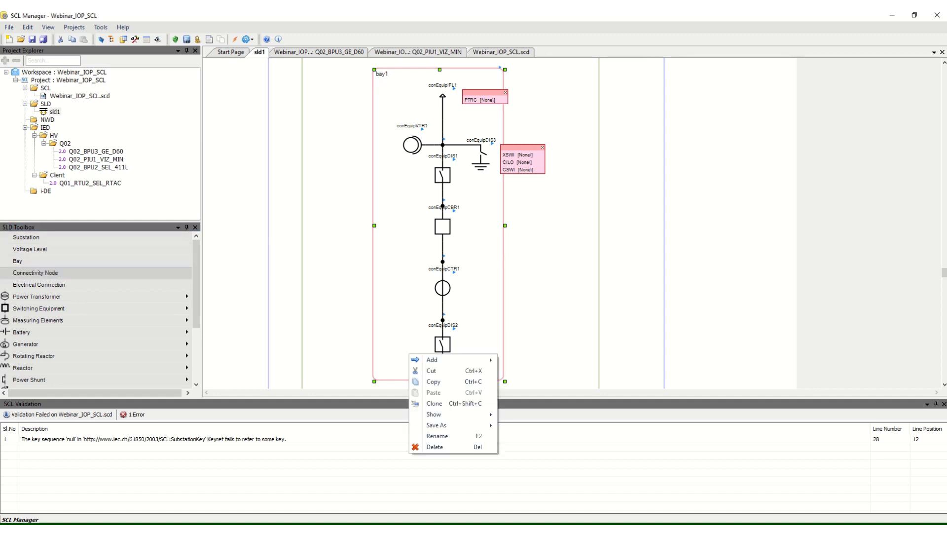
mouse_move(443, 360)
mouse_move(542, 415)
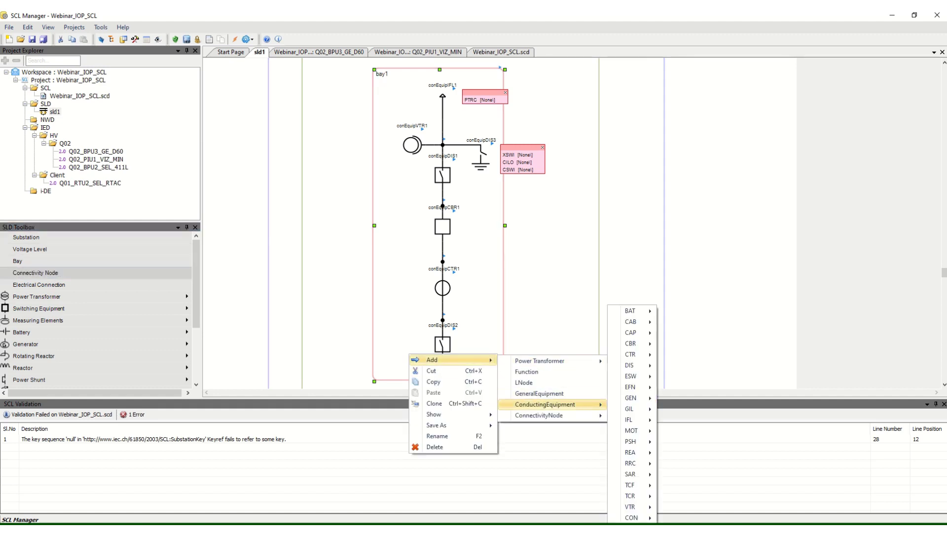
click(617, 427)
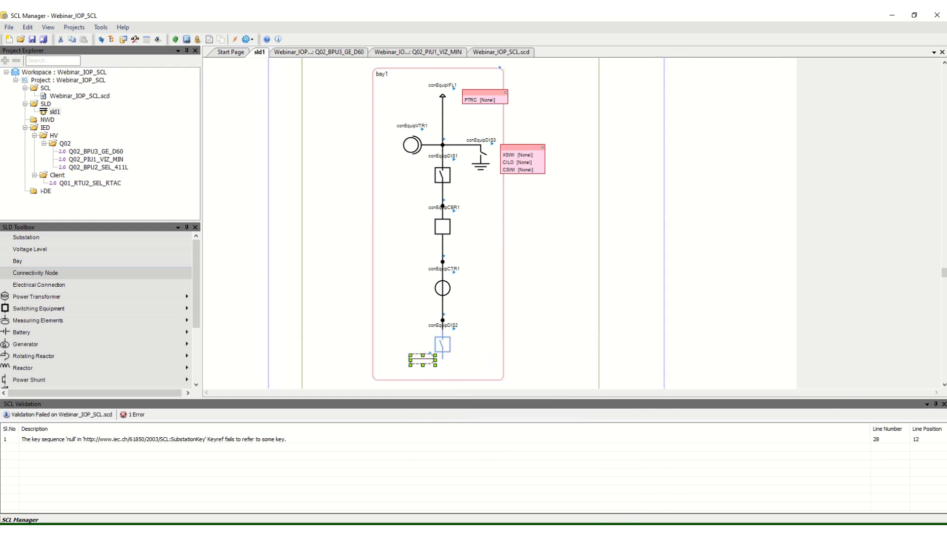
drag(430, 354, 450, 366)
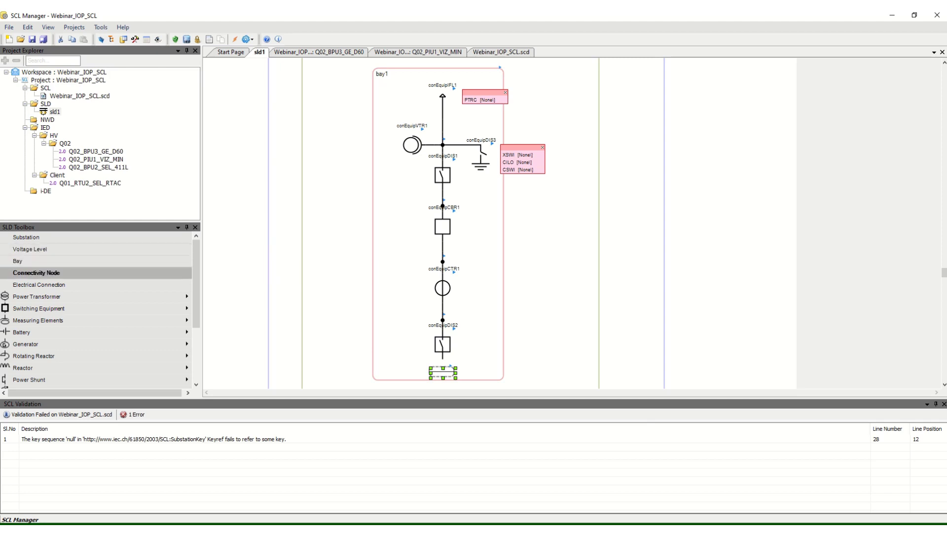
- Draw an electrical connection from the lower end of conEquipDIS2 to the connectivity node beneath it
click(40, 285)
click(40, 284)
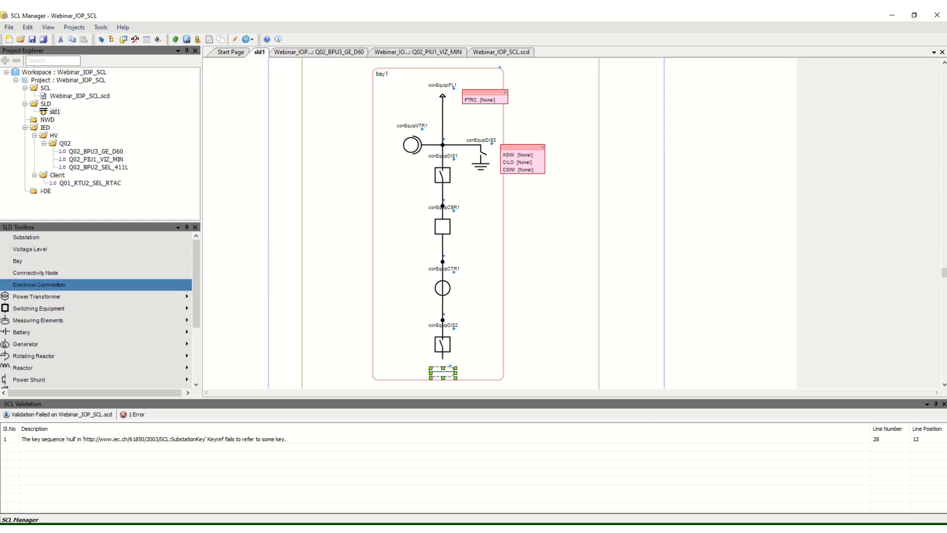
drag(443, 360, 443, 372)
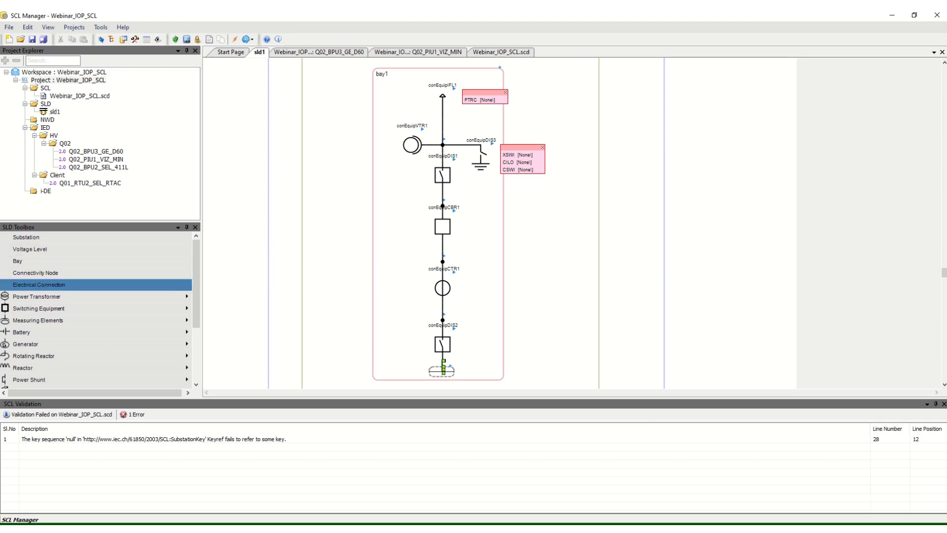
- Validate the Webinar_IOP_SCL project, closing the SLD toolbox beforehand and the validation results when done
click(196, 227)
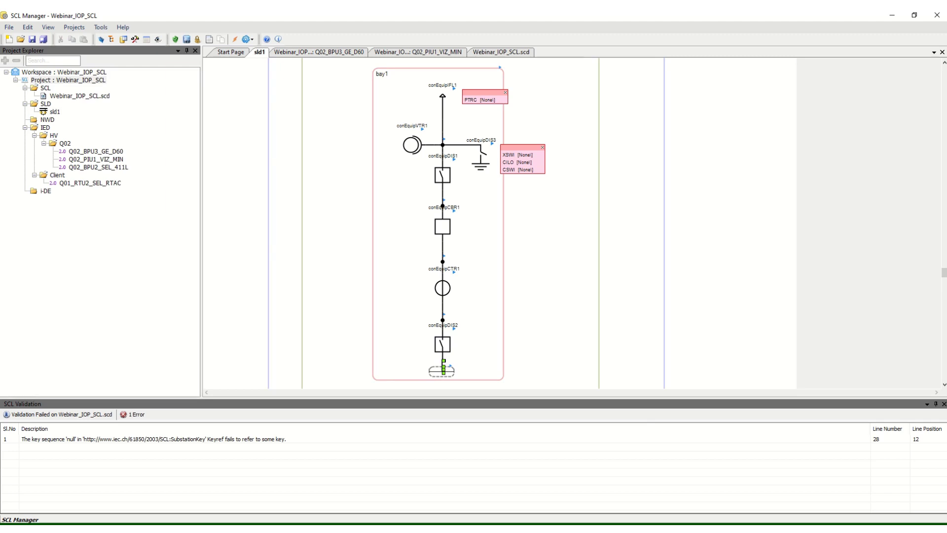
right_click(54, 79)
click(80, 107)
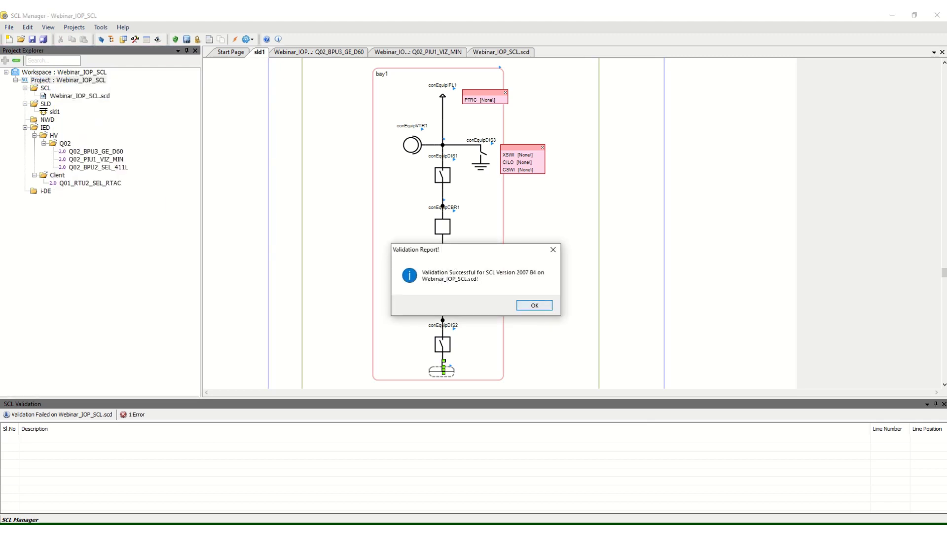
click(533, 305)
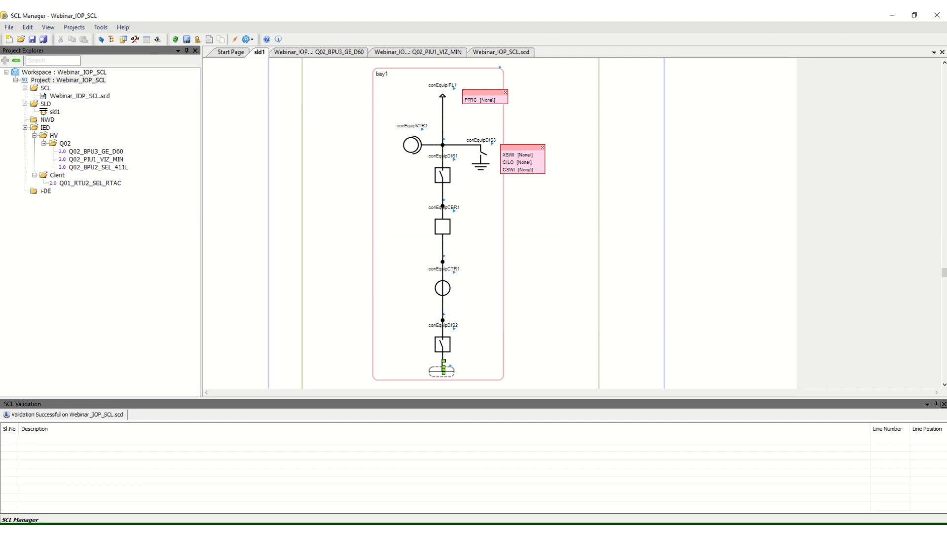
click(943, 403)
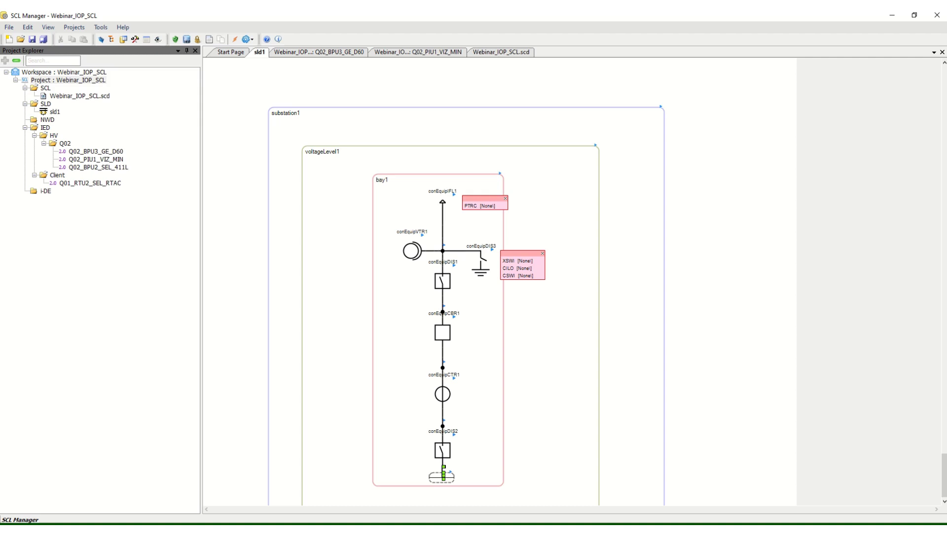
- Open the sampled values configuration of the IED Q02_PIU1_VIZ_MIN
click(95, 152)
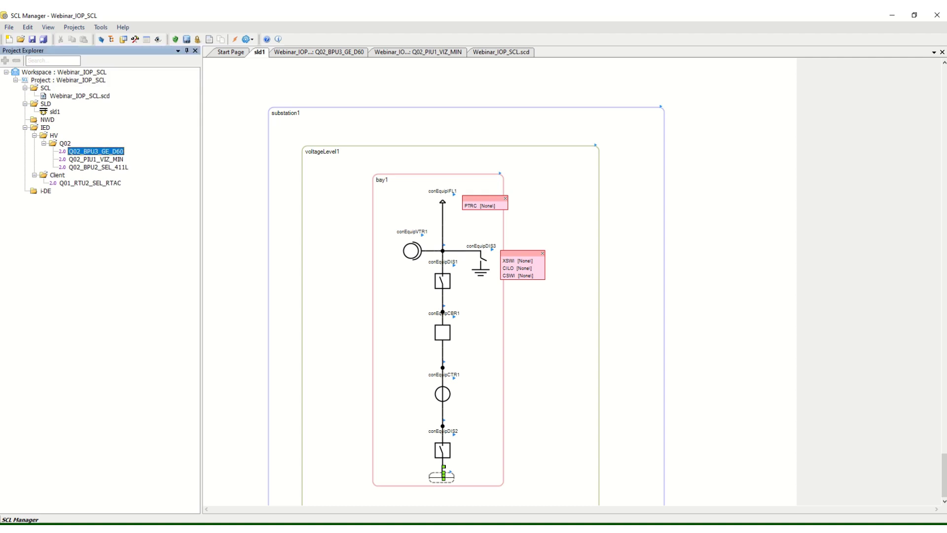
click(96, 159)
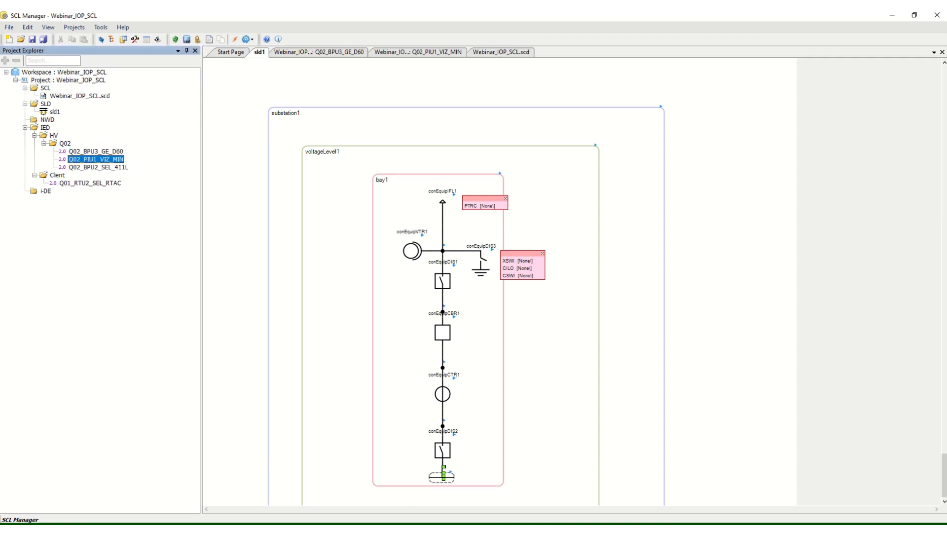
click(99, 167)
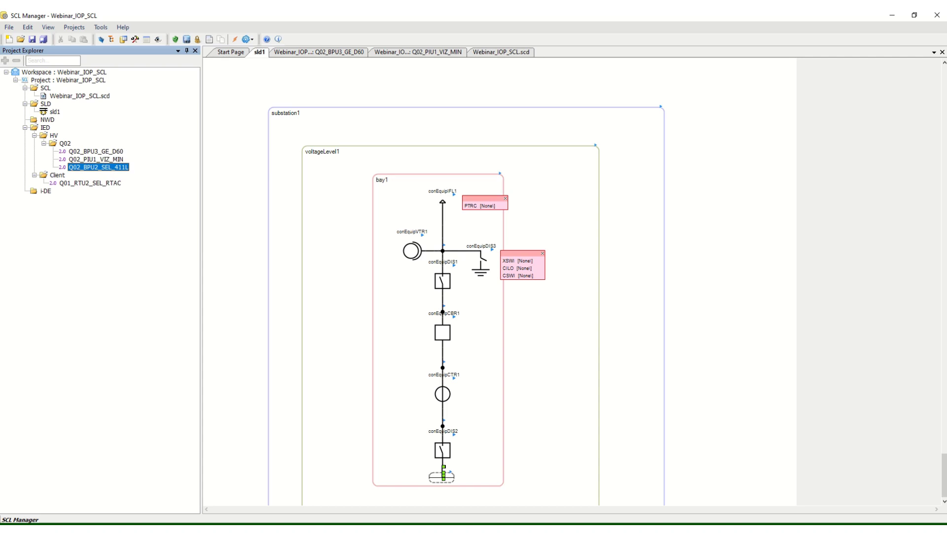
click(95, 159)
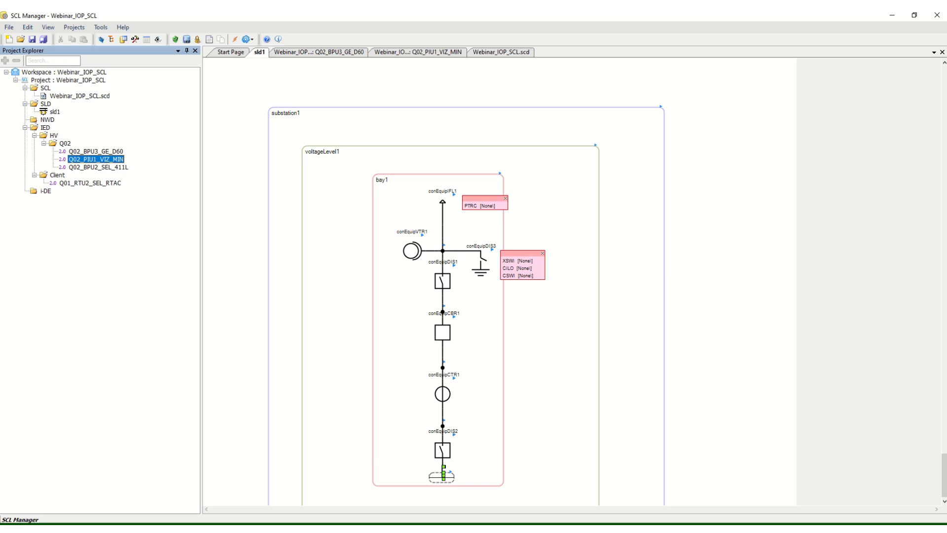
double_click(96, 160)
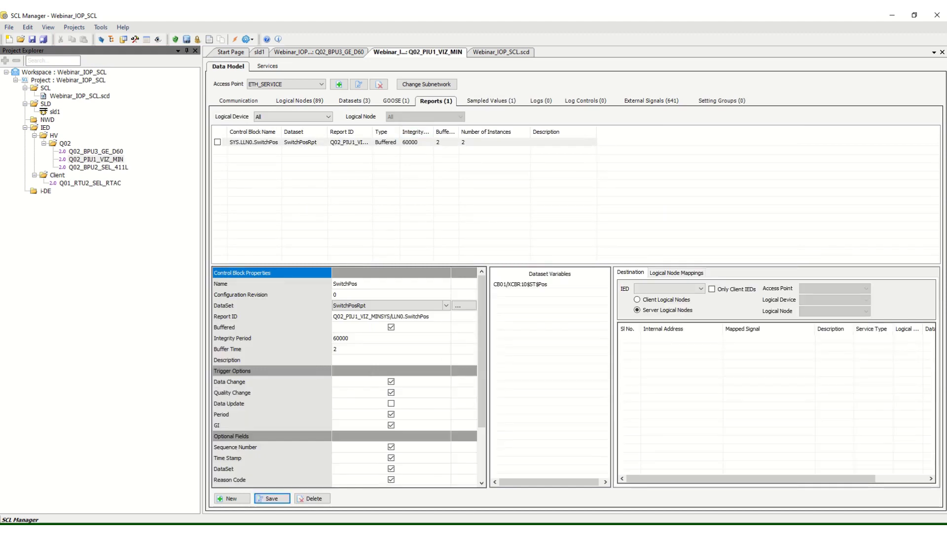
click(490, 101)
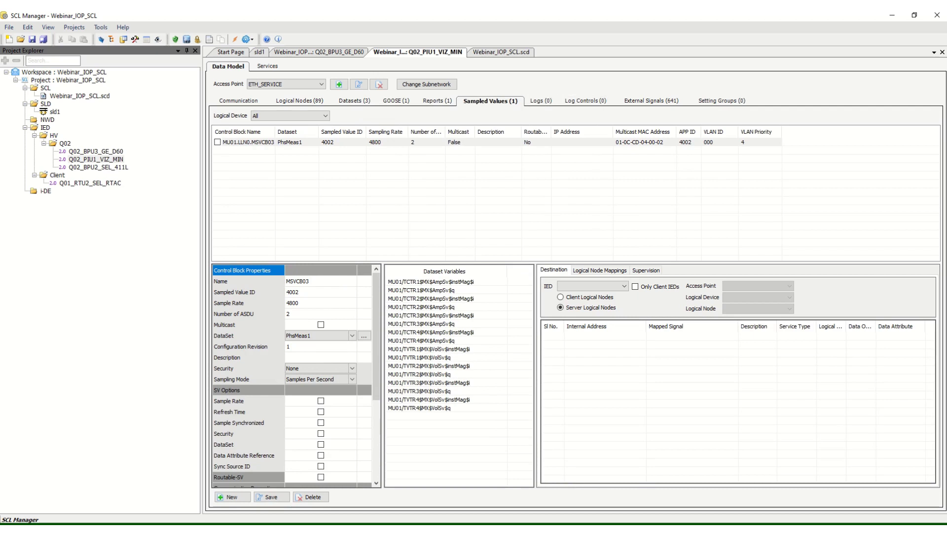
- Choose Q02_BPU2_SEL_411L as the destination IED for MSVCB03, and enlarge the destination area and its mapped signal column
click(96, 159)
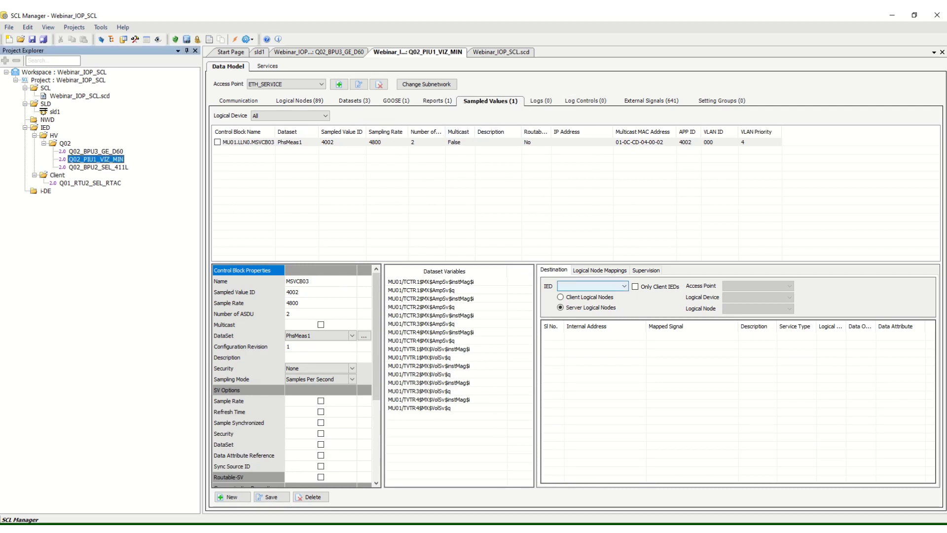
click(623, 287)
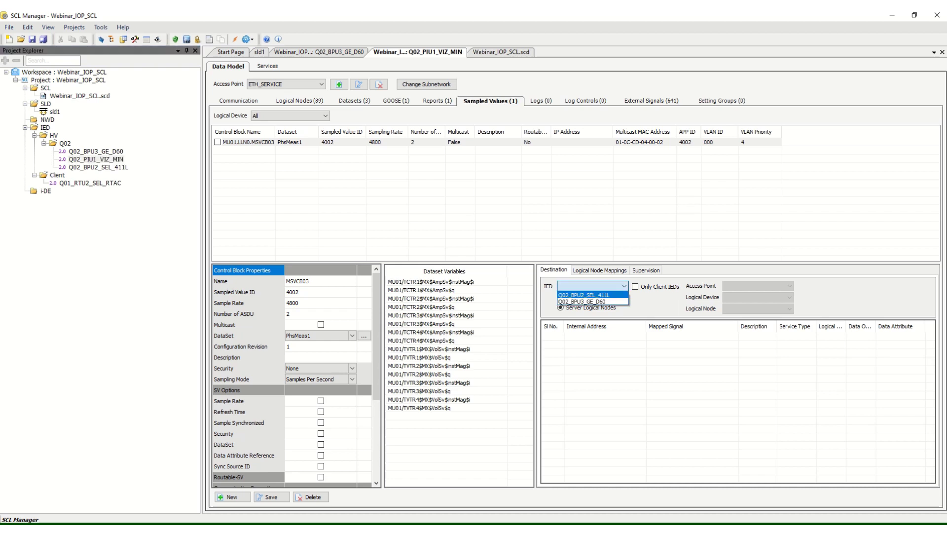
click(584, 295)
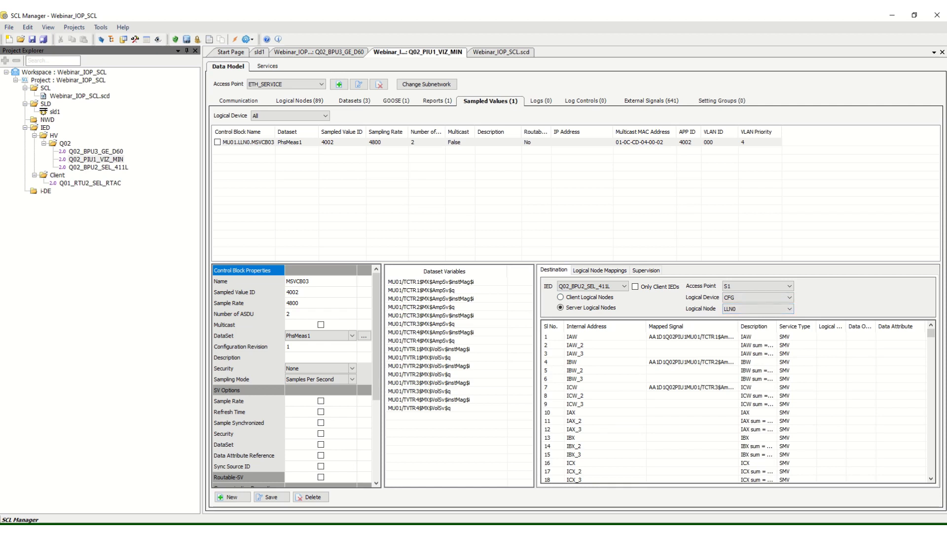
drag(740, 263, 739, 196)
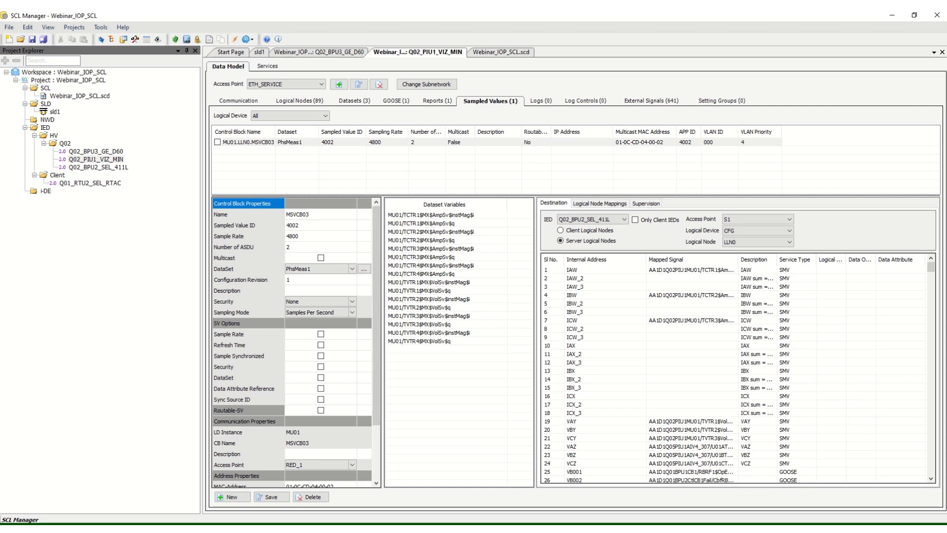
drag(738, 260, 789, 260)
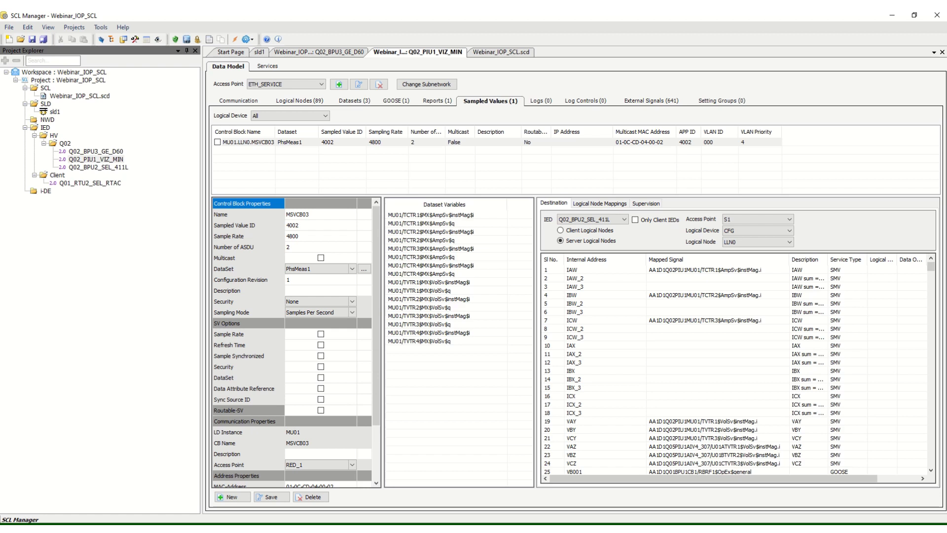
- Map the AmpSv instMag.i dataset variables of MU01/TCTR1, TCTR2 and TCTR3 to the destination addresses IAW, IBW and ICW
click(431, 215)
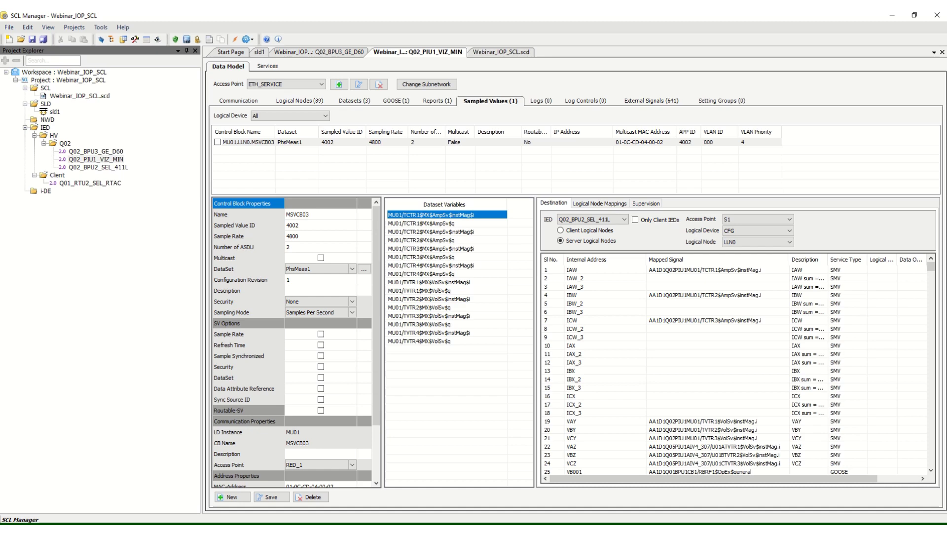
drag(430, 215, 705, 270)
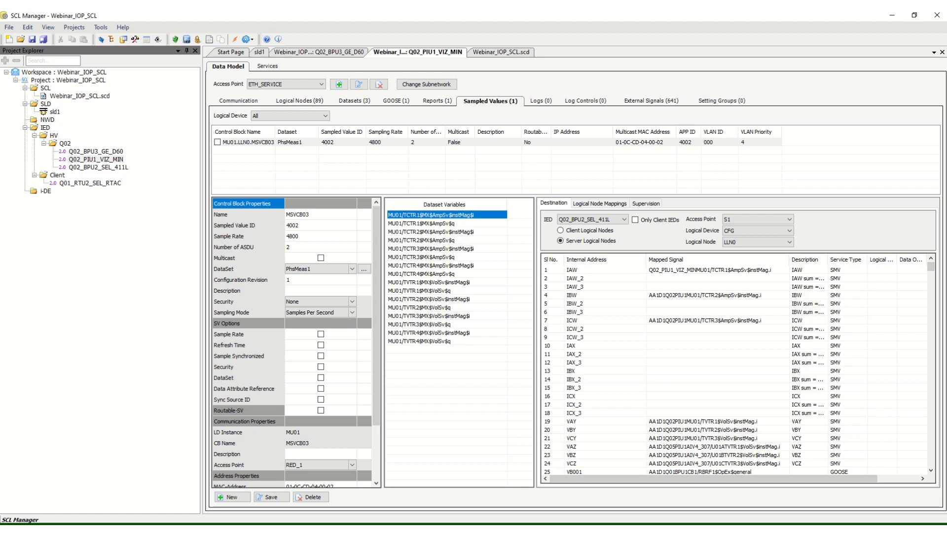
click(430, 232)
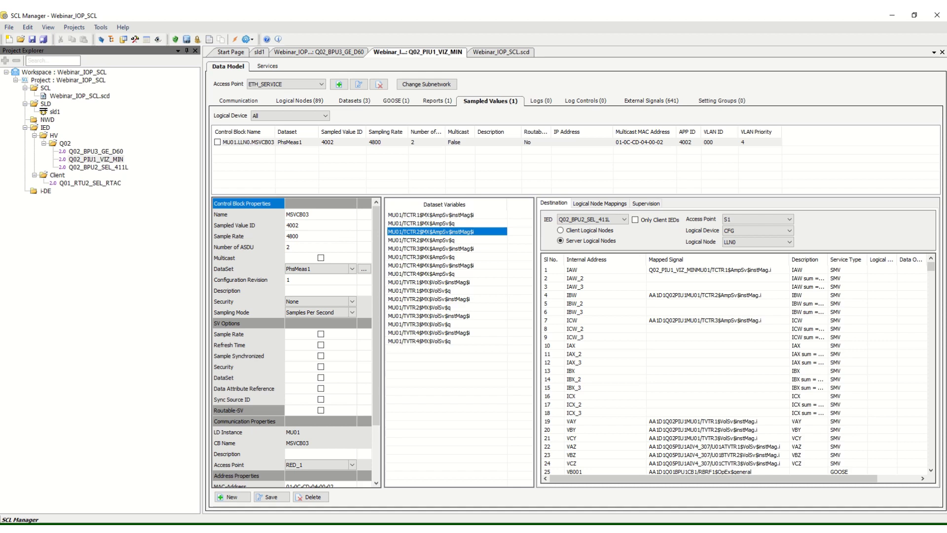
drag(431, 231, 705, 295)
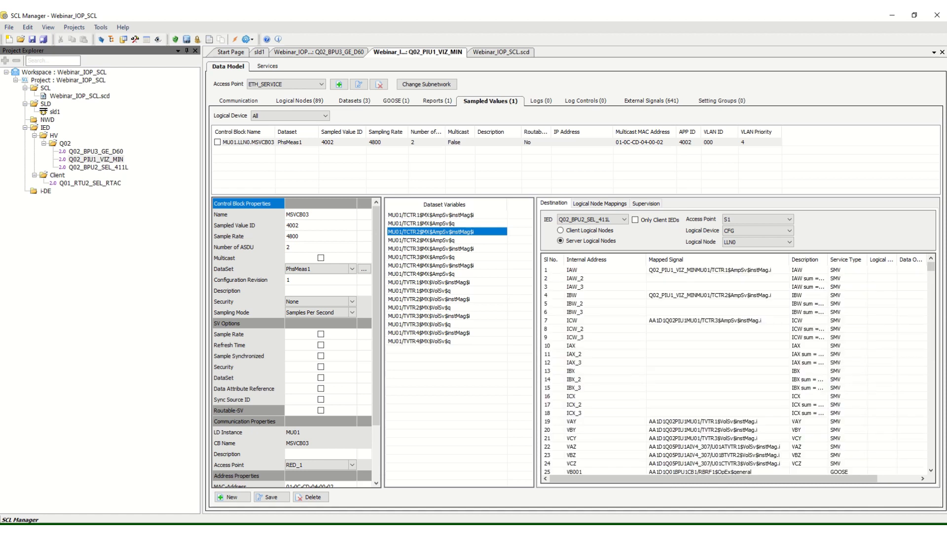
click(431, 248)
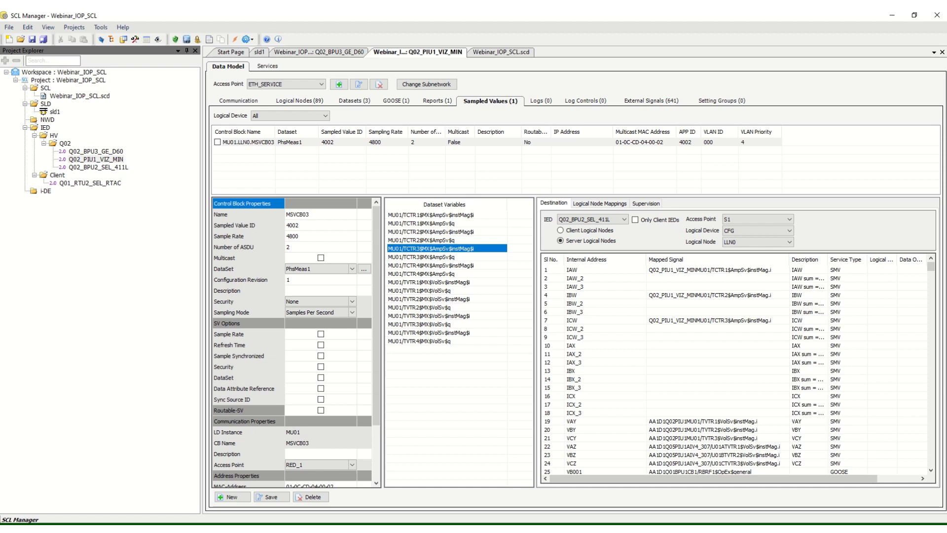
- Map the VolSv instMag.i dataset variables of MU01/TVTR1, TVTR2 and TVTR3 to the destination addresses VAY, VBY and VCY
scroll(735, 370, down, 3)
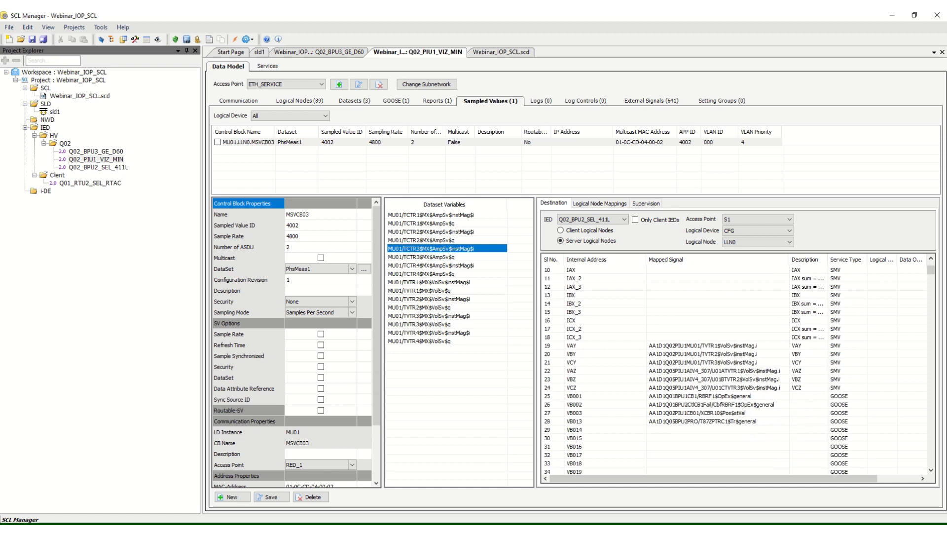
click(429, 282)
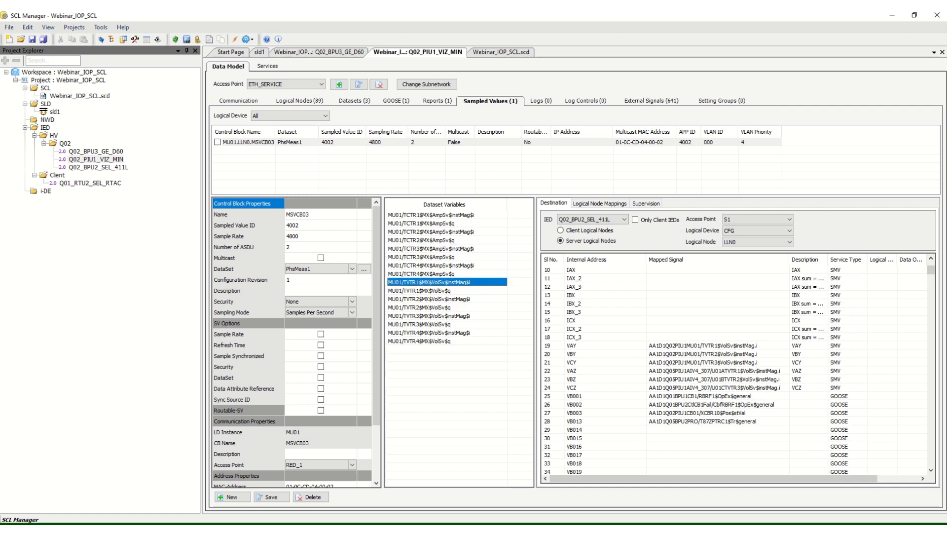
drag(429, 282, 703, 346)
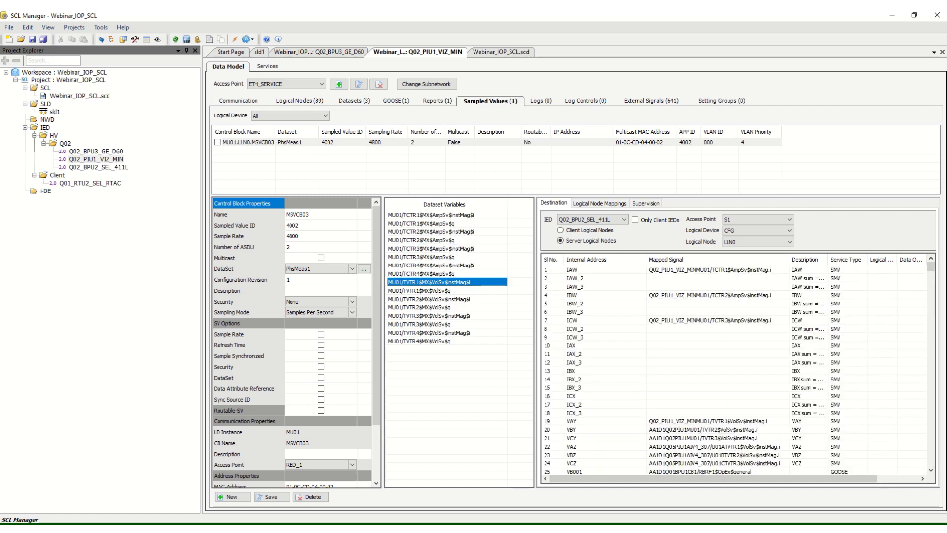
scroll(696, 383, down, 2)
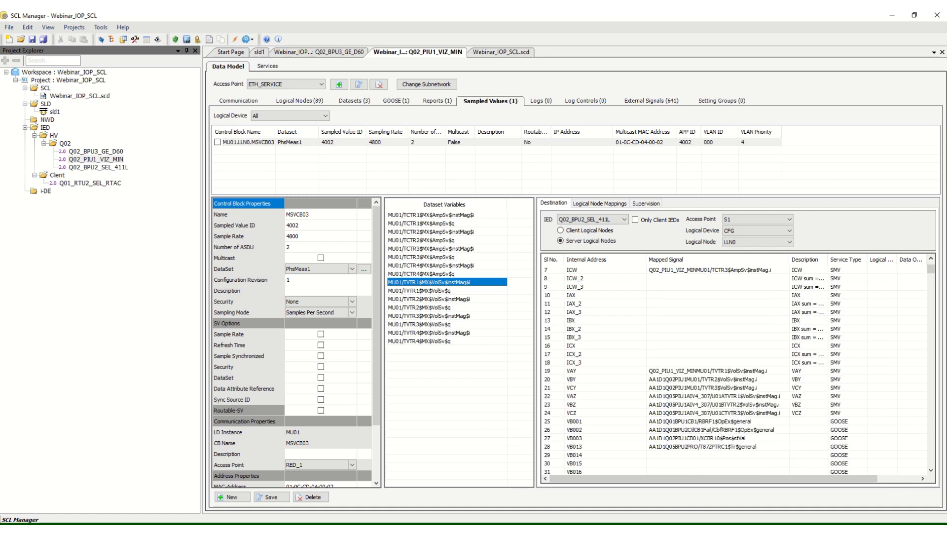
click(429, 299)
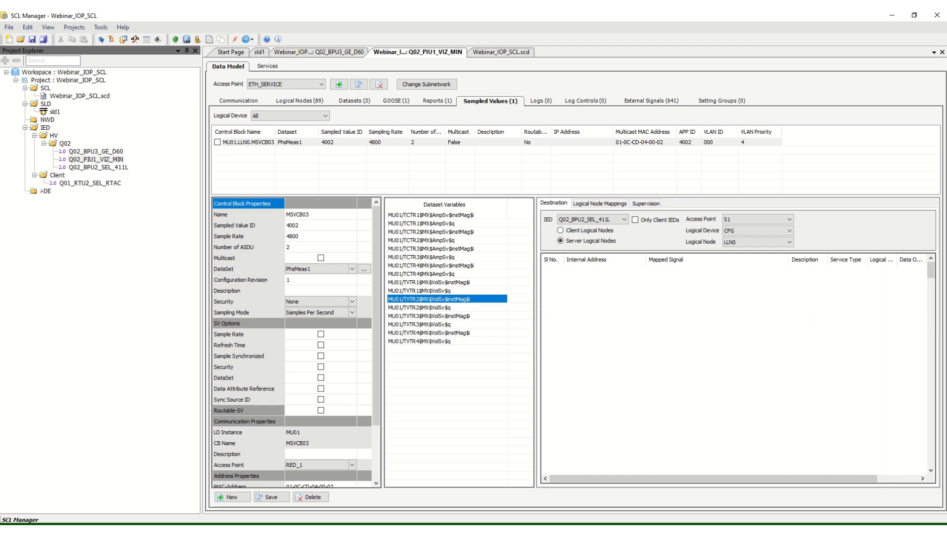
scroll(735, 367, down, 3)
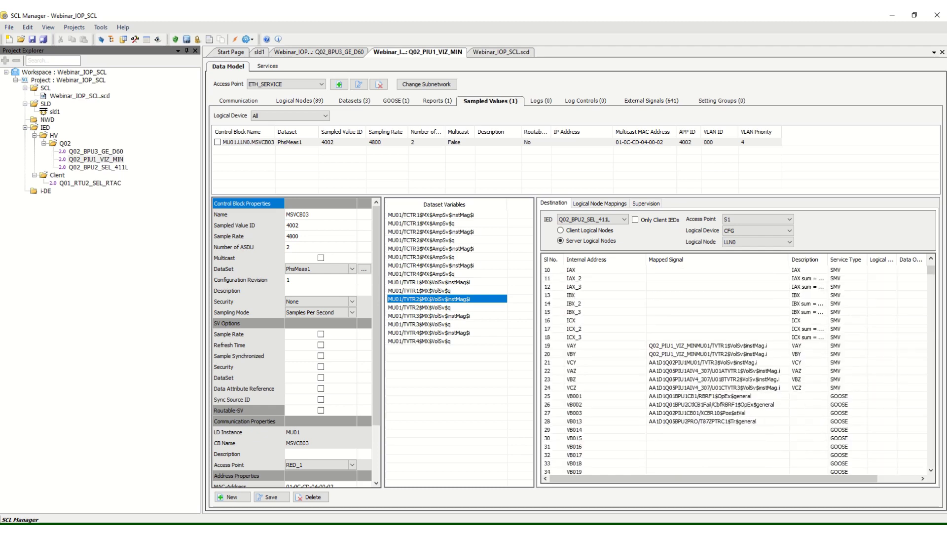
click(430, 316)
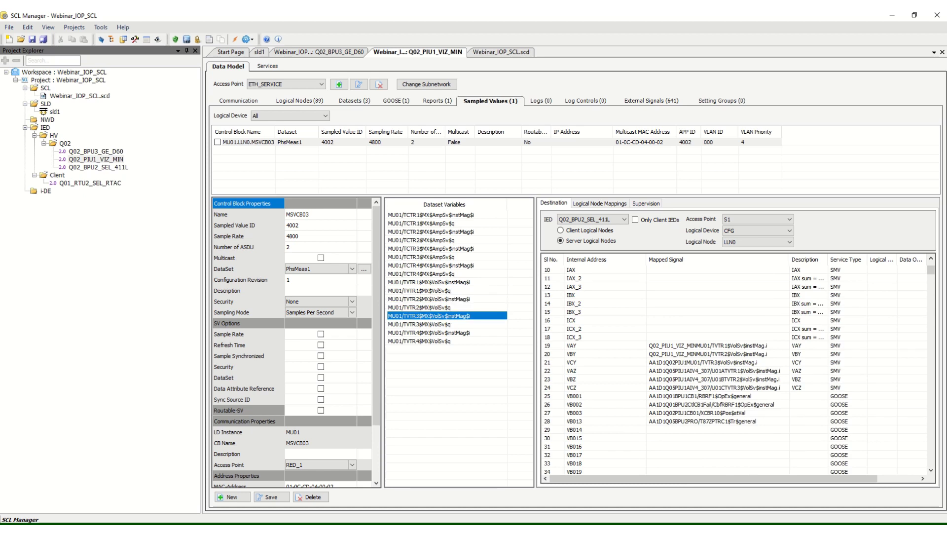
drag(429, 315, 705, 363)
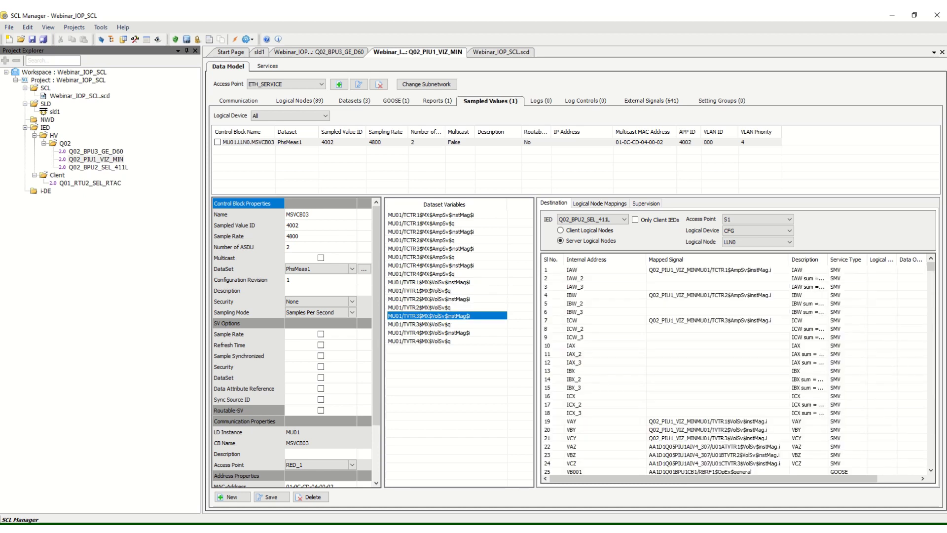
scroll(734, 368, down, 3)
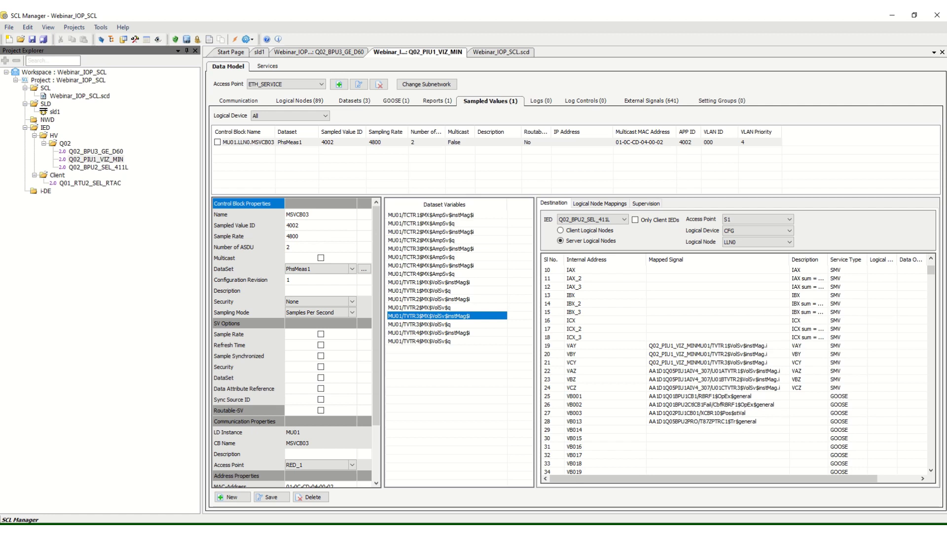
click(714, 370)
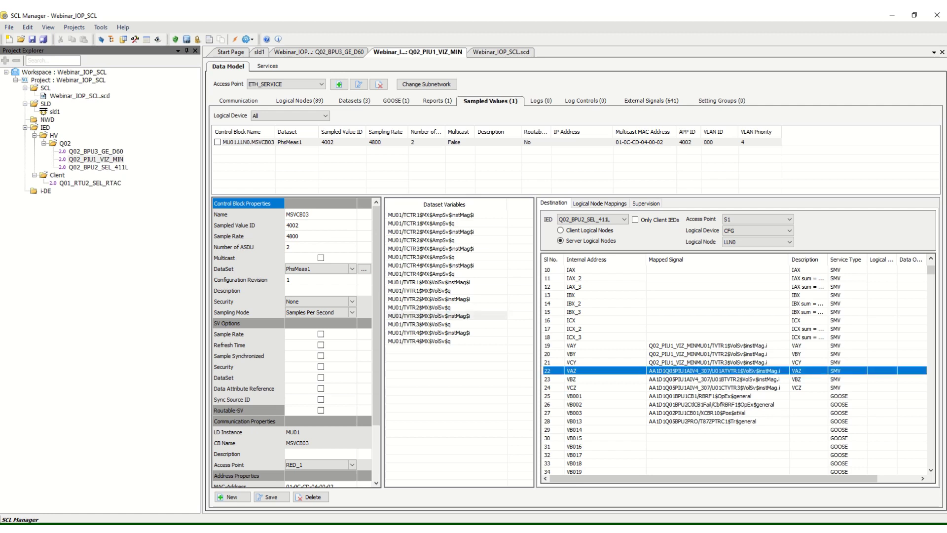
right_click(680, 371)
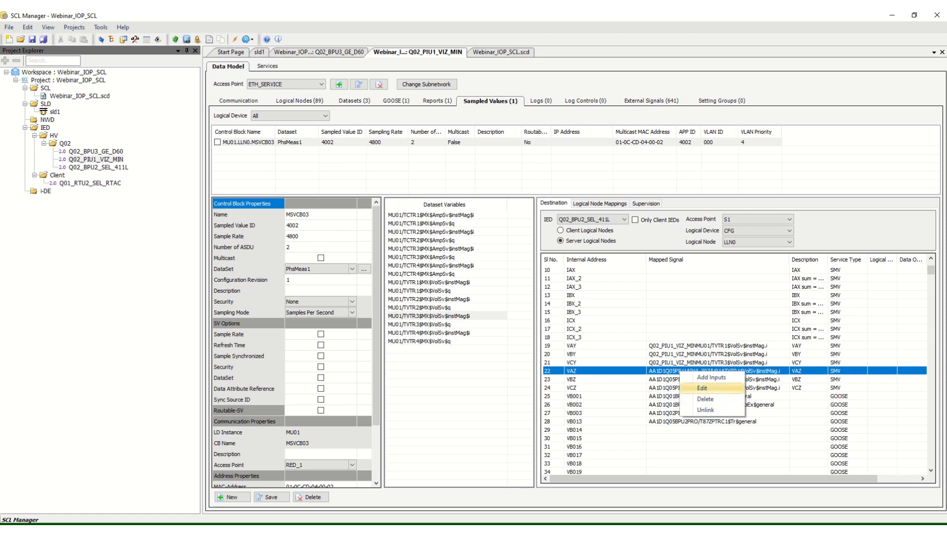
click(703, 388)
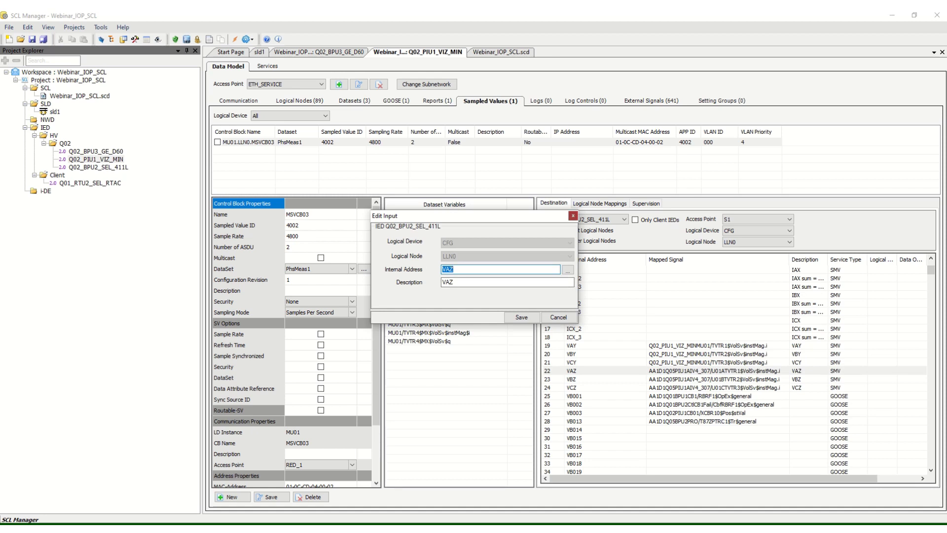
click(573, 215)
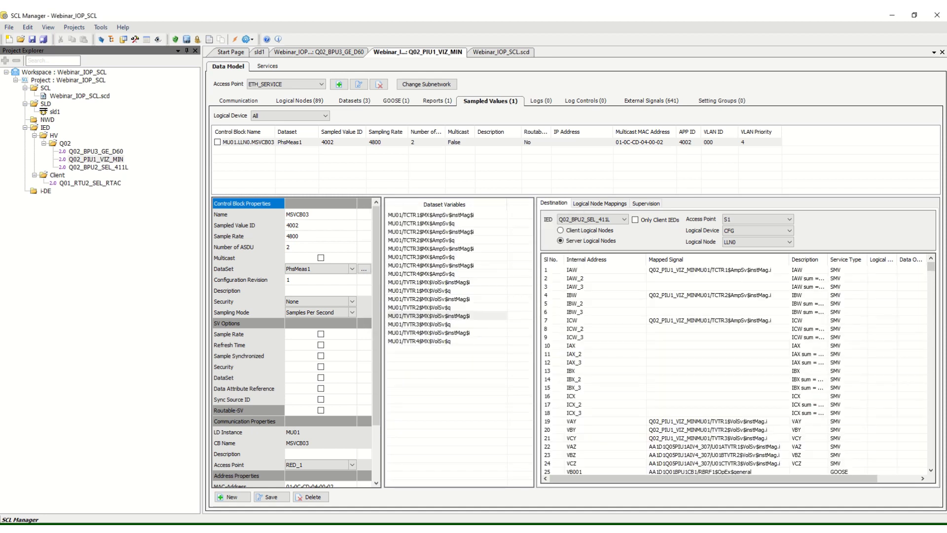
- Unlink the mapped signals from the destination addresses VAZ, VBZ and VCZ
scroll(734, 370, down, 3)
click(686, 370)
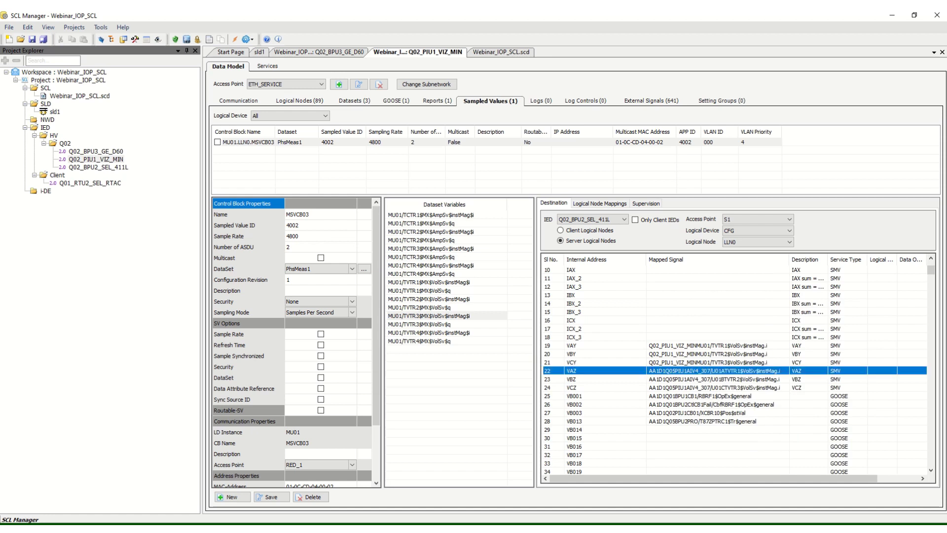
right_click(685, 370)
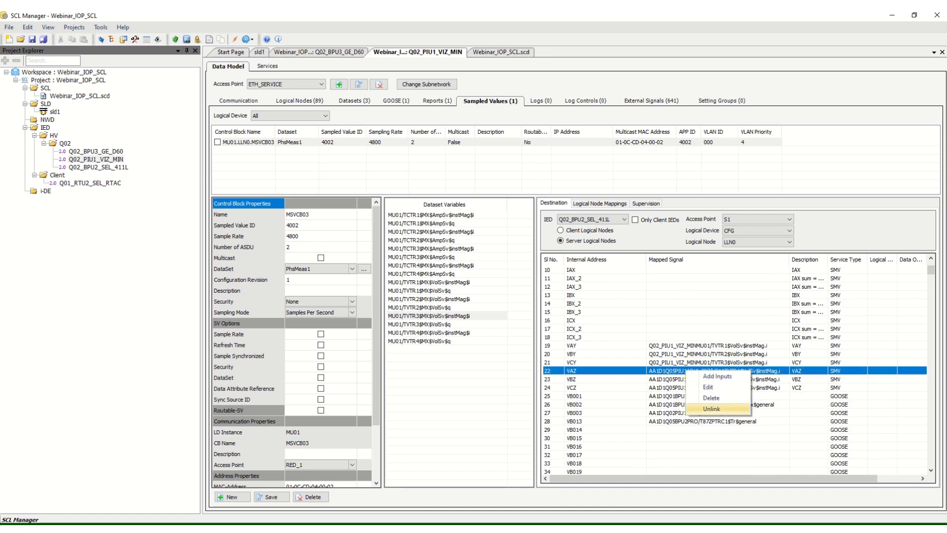
click(712, 408)
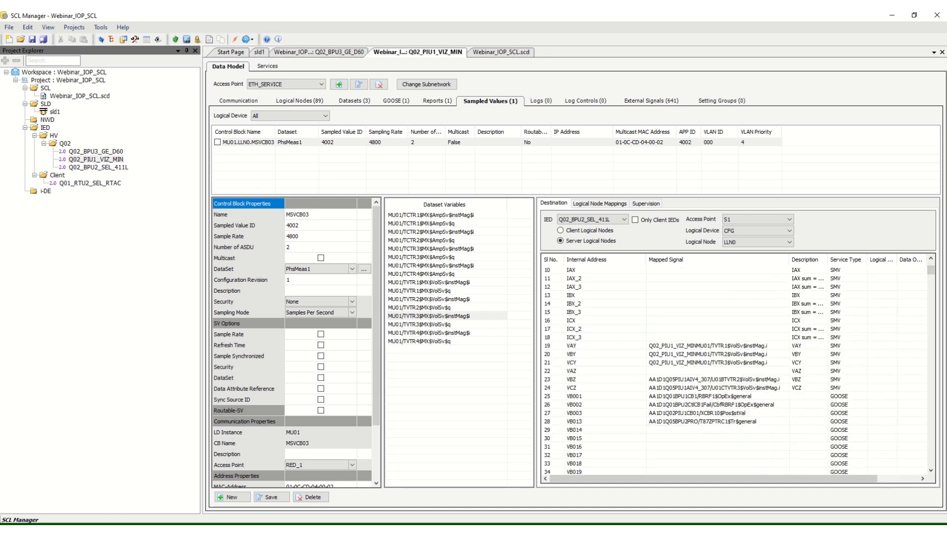
click(687, 379)
right_click(686, 379)
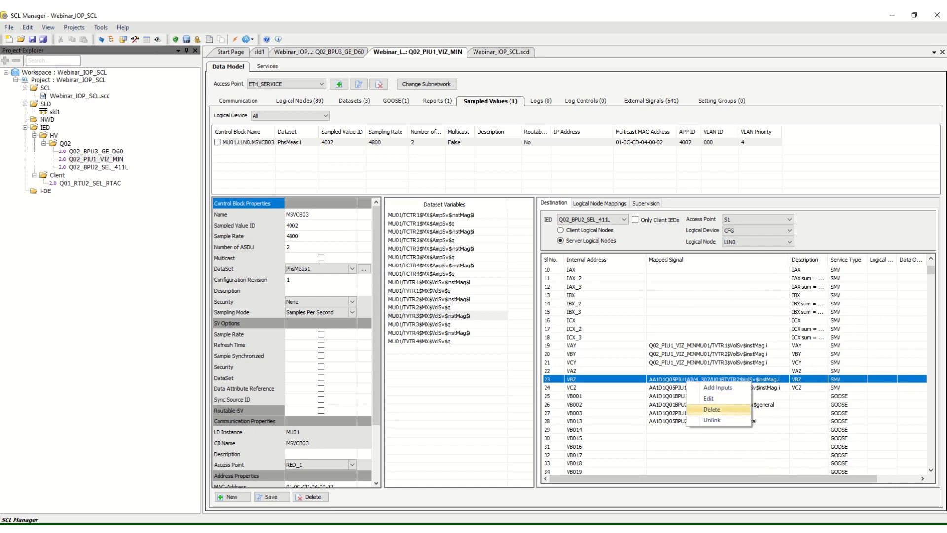
click(712, 420)
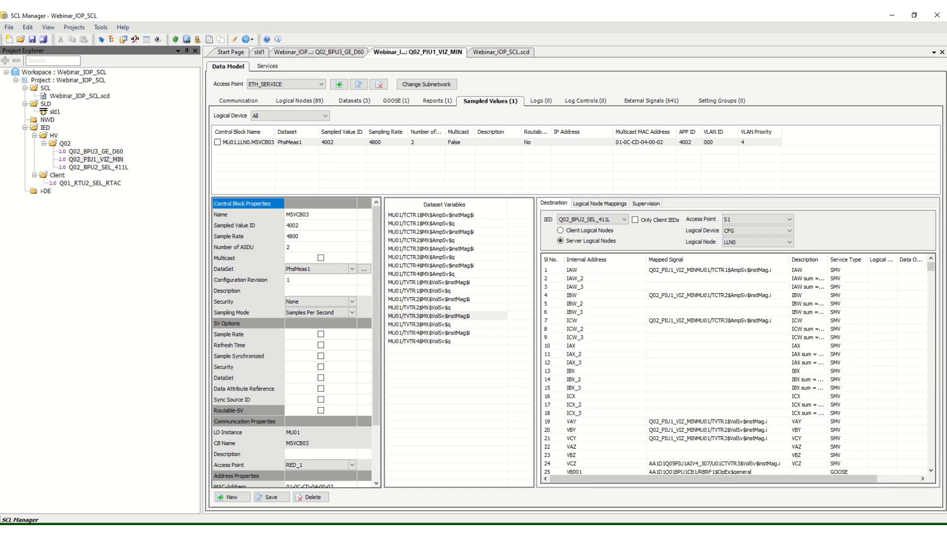
click(699, 412)
right_click(700, 413)
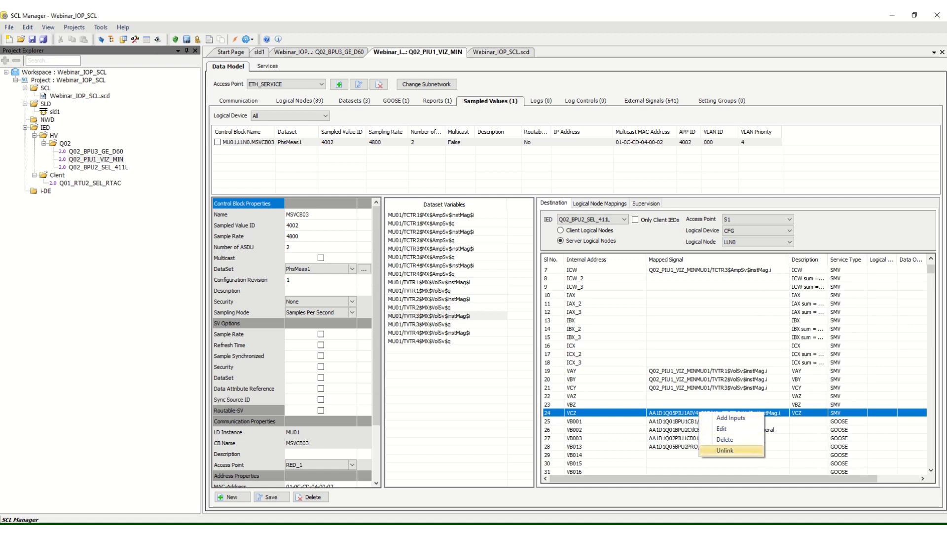
click(725, 450)
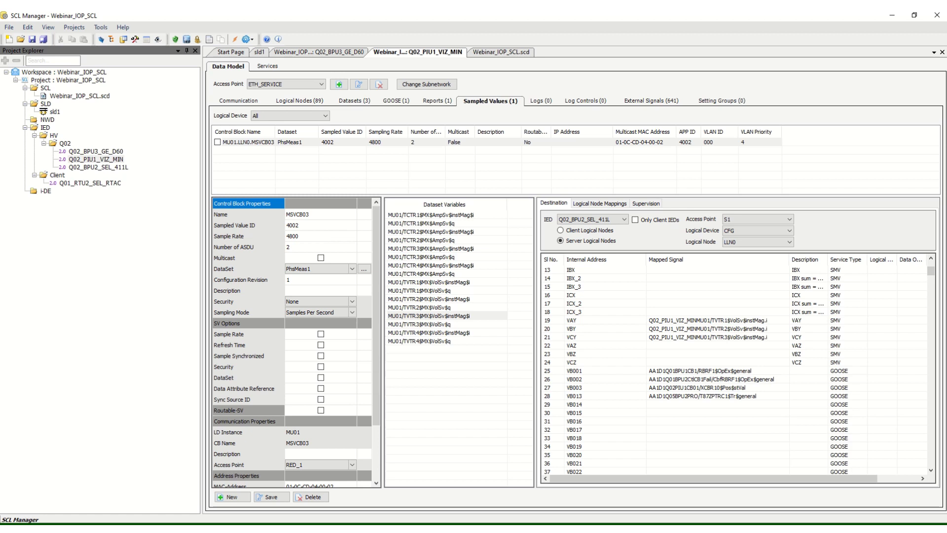
- Try to unlink the mapped GOOSE signal from the destination address VB001
click(683, 371)
right_click(683, 371)
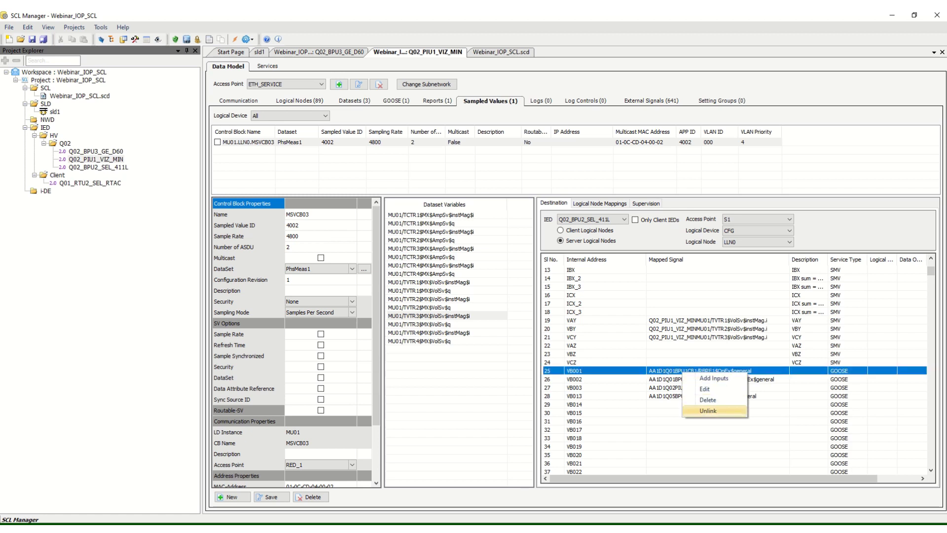
click(707, 410)
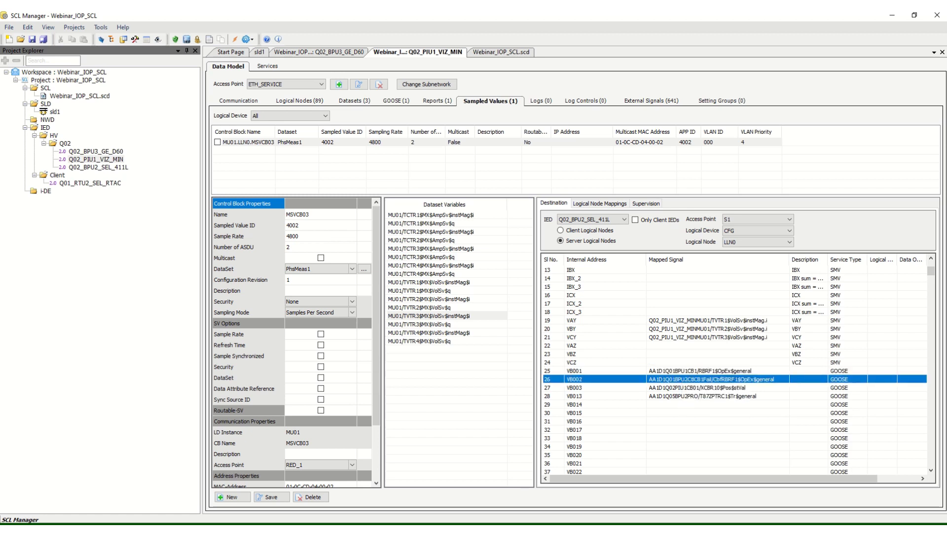
- Unlink the mapped GOOSE signals from VB005 and VB006 at the end of the destination address list
scroll(735, 370, down, 13)
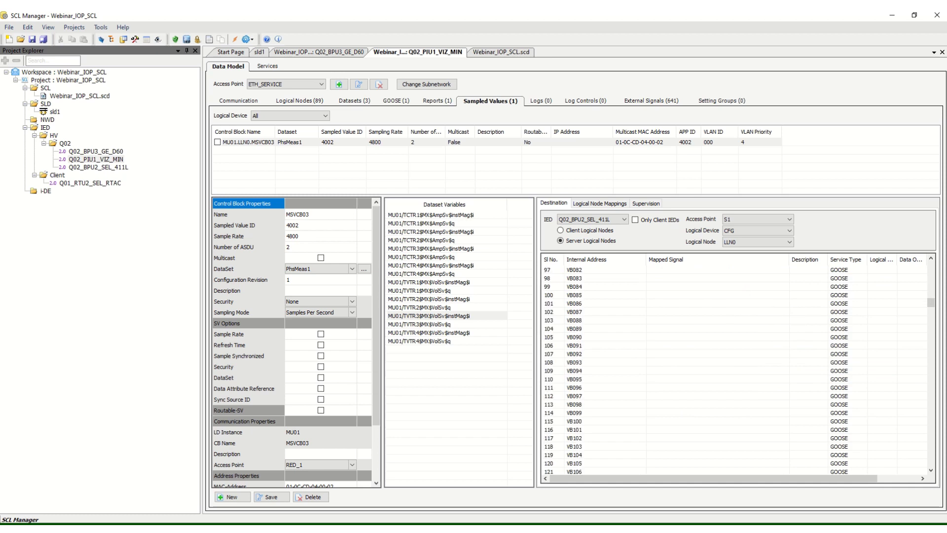
scroll(735, 370, down, 20)
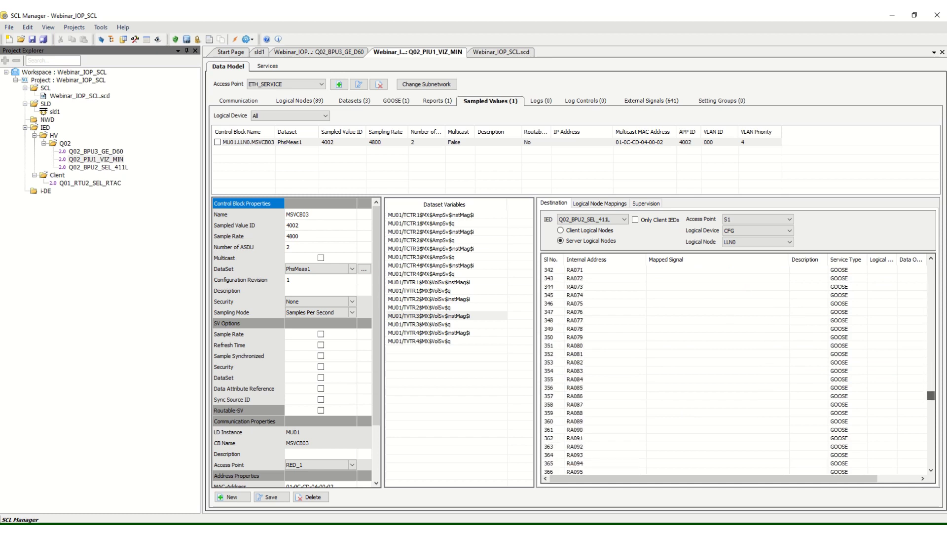
scroll(734, 370, down, 20)
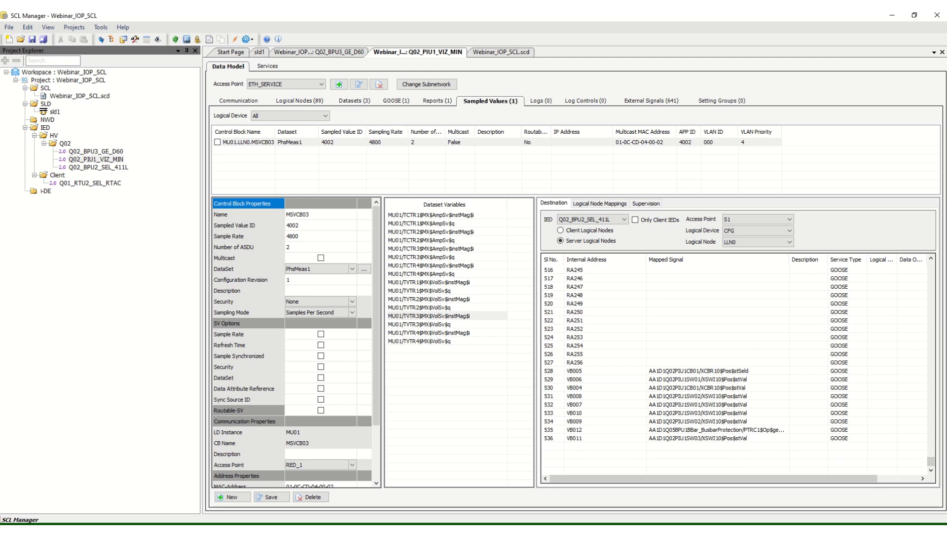
right_click(679, 370)
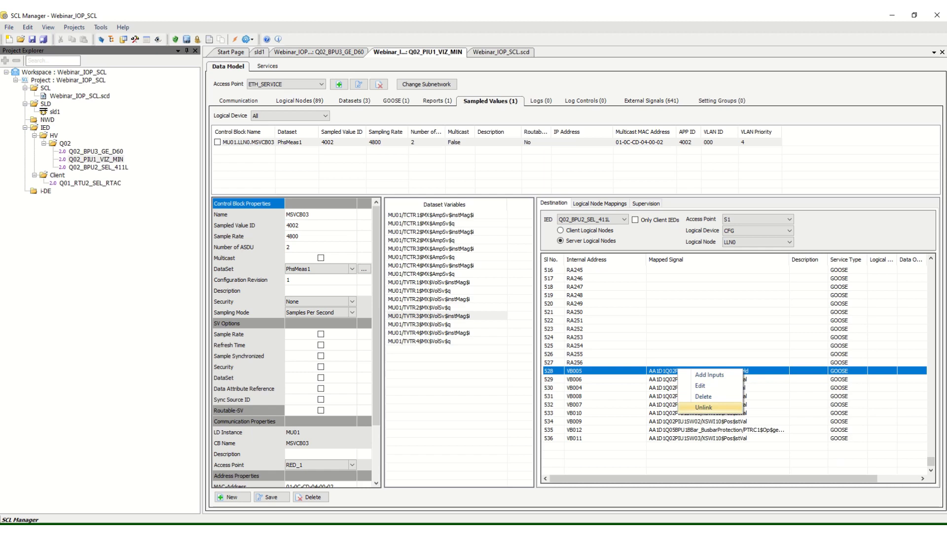
click(704, 406)
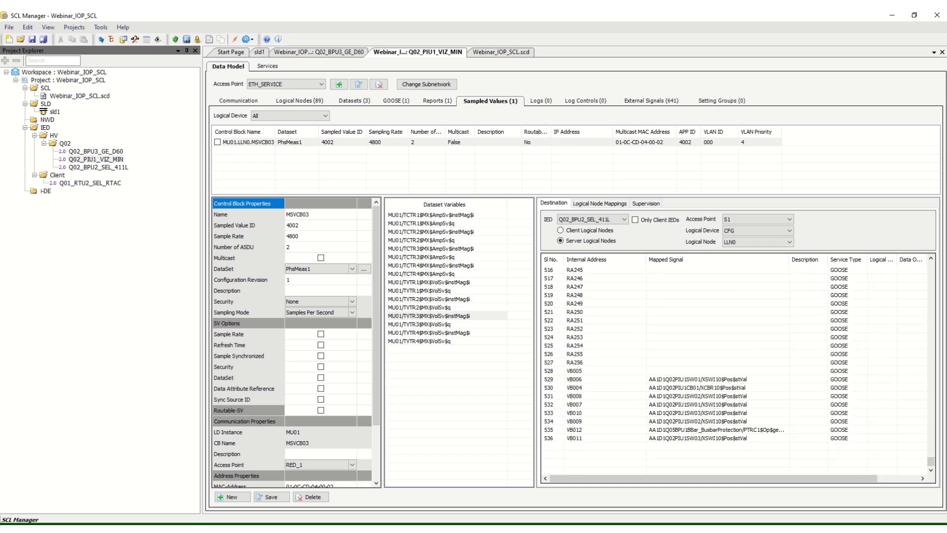
click(678, 380)
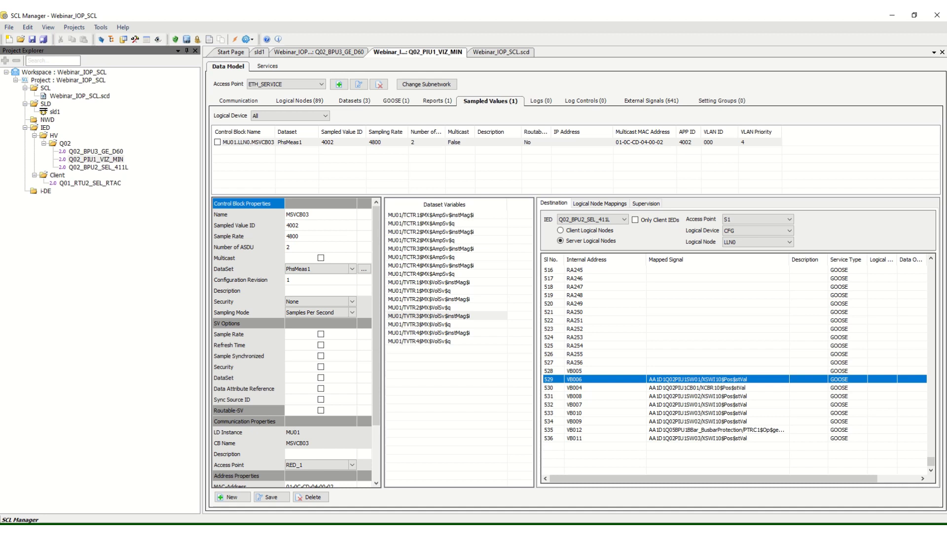
right_click(692, 379)
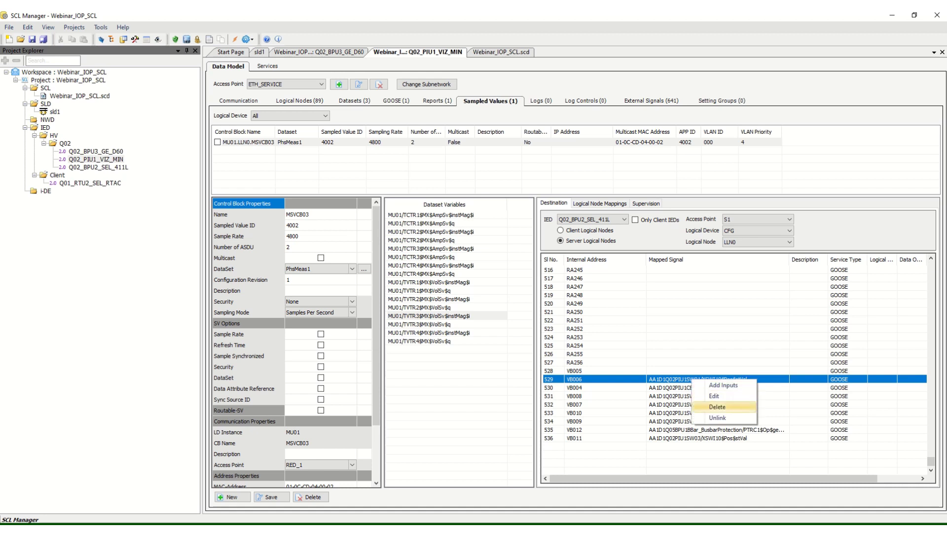
click(717, 417)
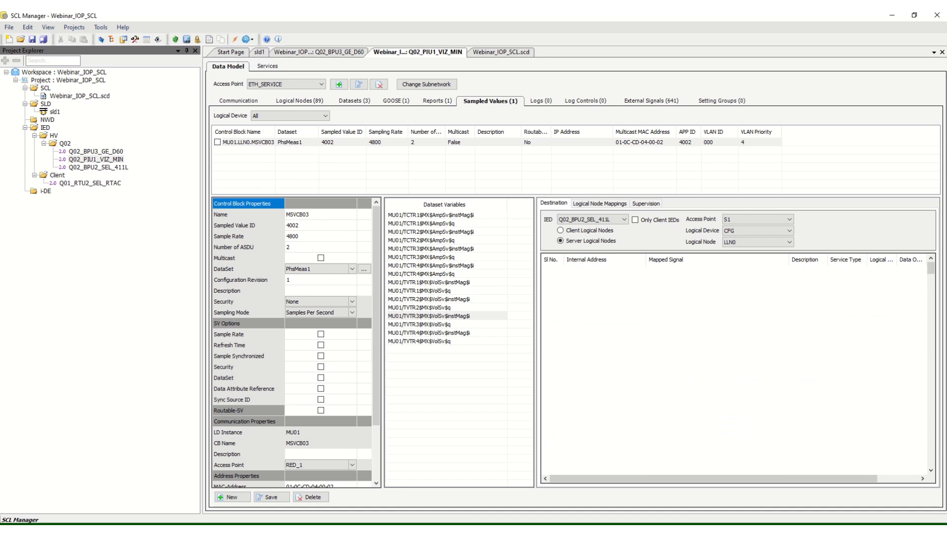
- Unlink the mapped GOOSE signals from the destination addresses VB008, VB007 and VB010 near the end of the list
drag(931, 266, 931, 459)
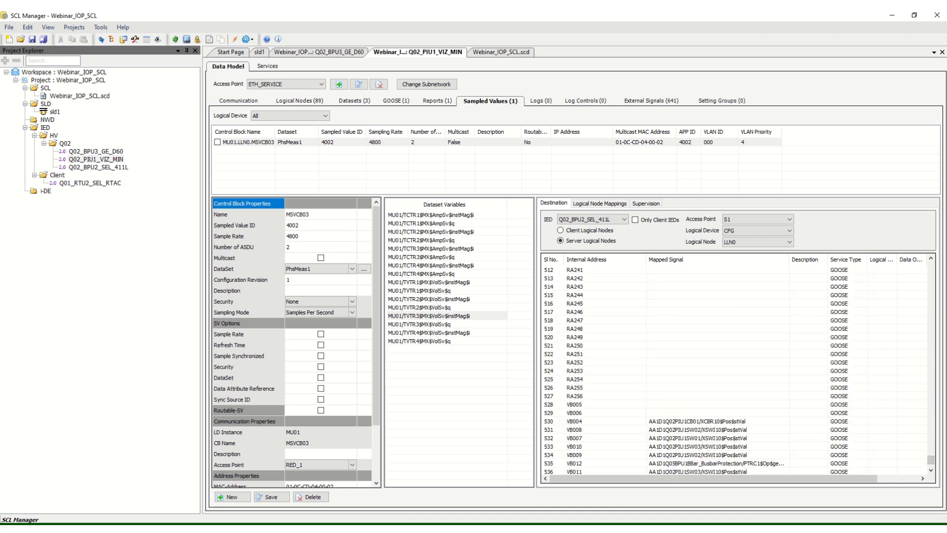
click(698, 429)
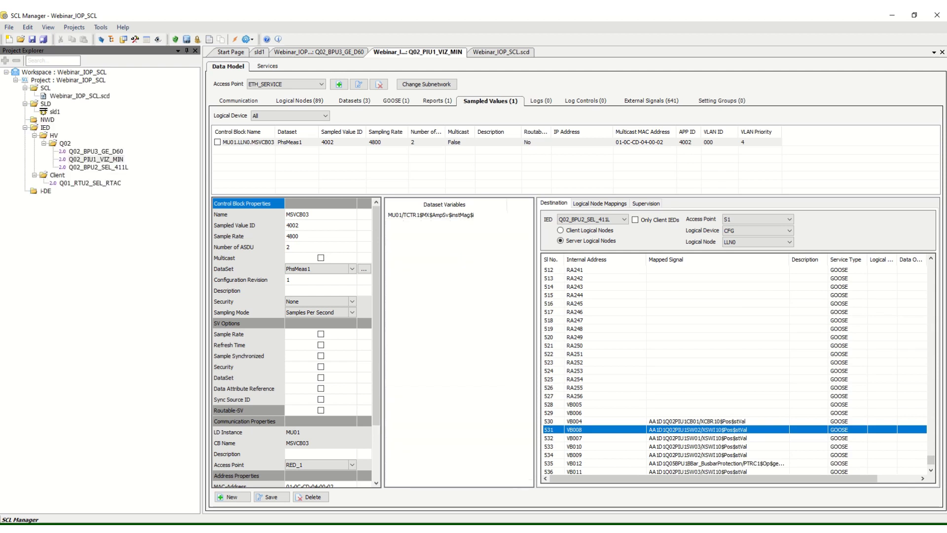
right_click(698, 430)
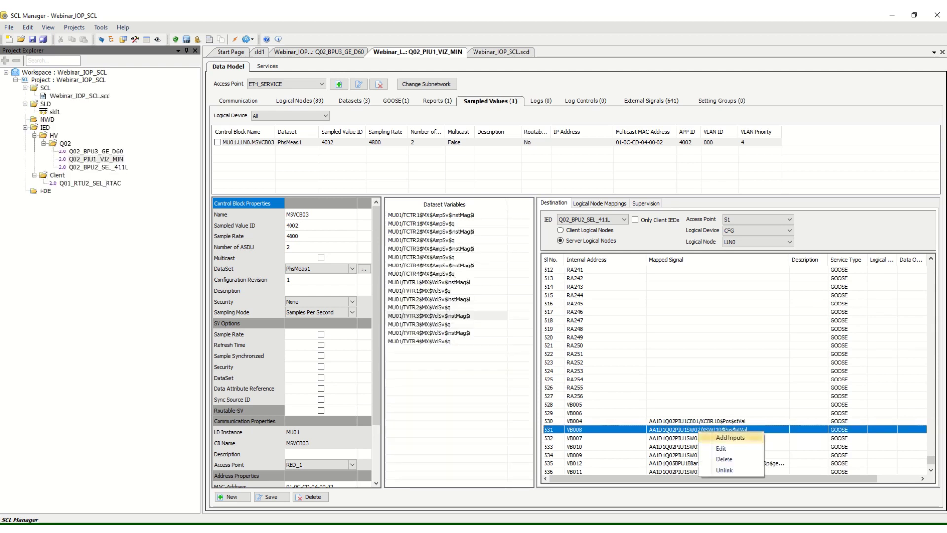
click(725, 471)
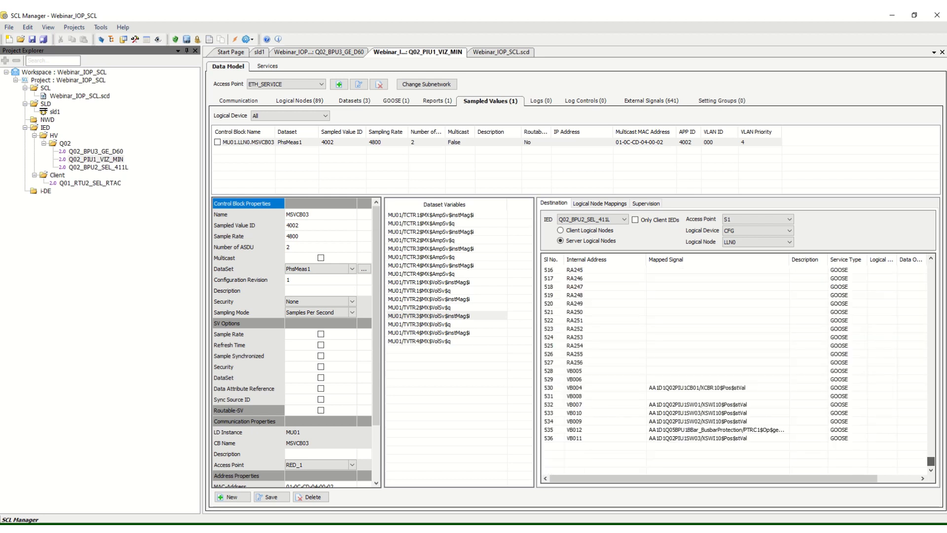
right_click(691, 404)
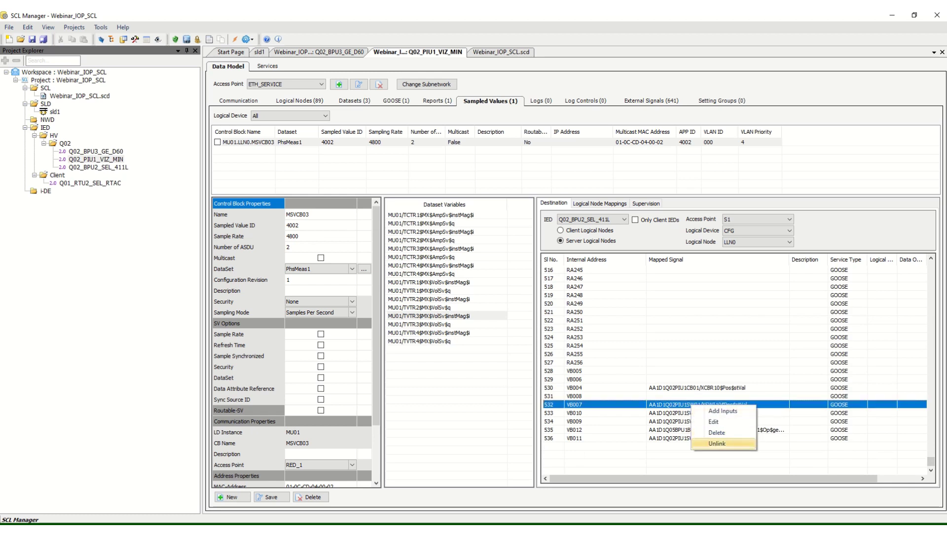
click(717, 443)
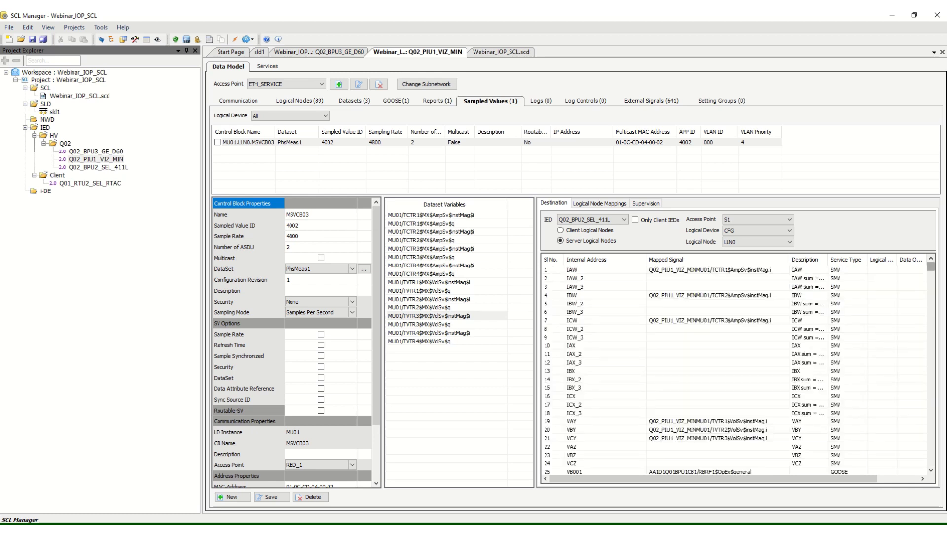
right_click(694, 413)
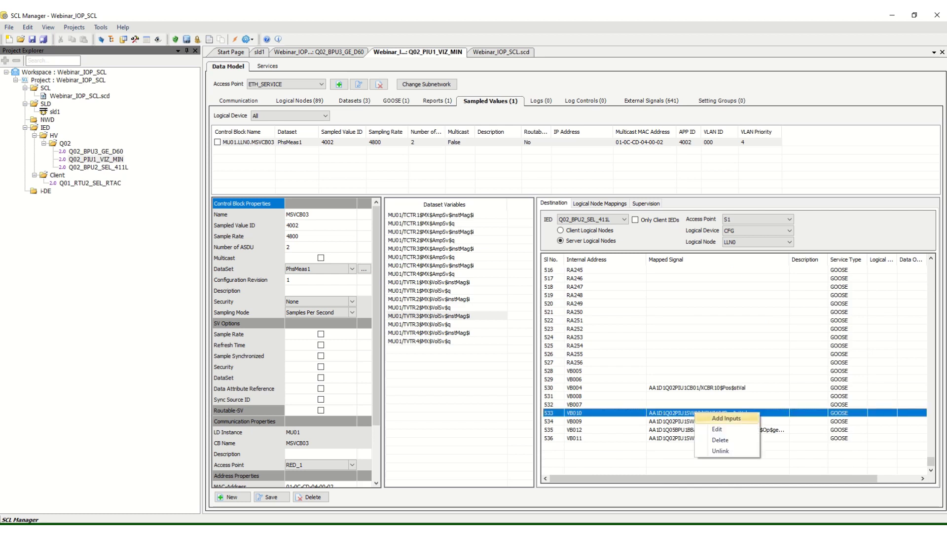
click(720, 450)
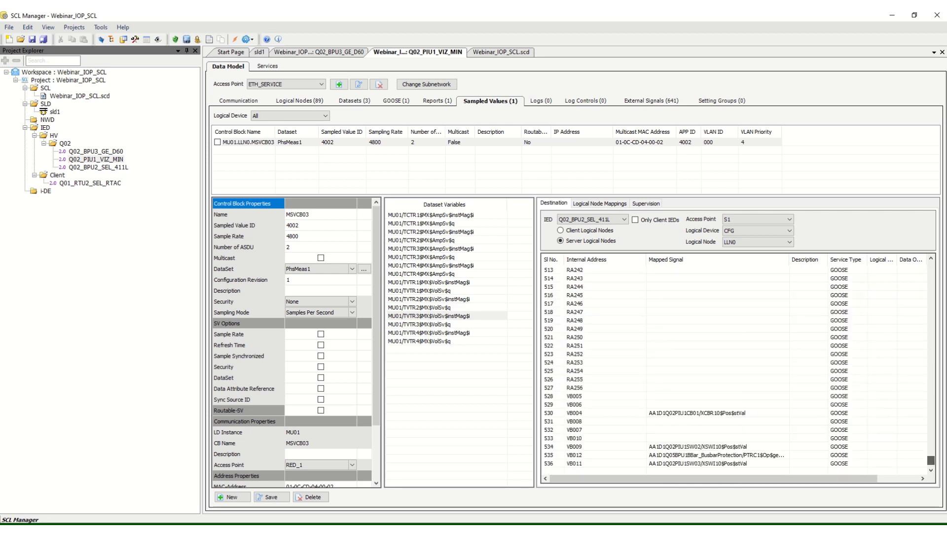
- Unlink the mapped GOOSE signals from the destination addresses VB009, VB012 and VB011
right_click(677, 445)
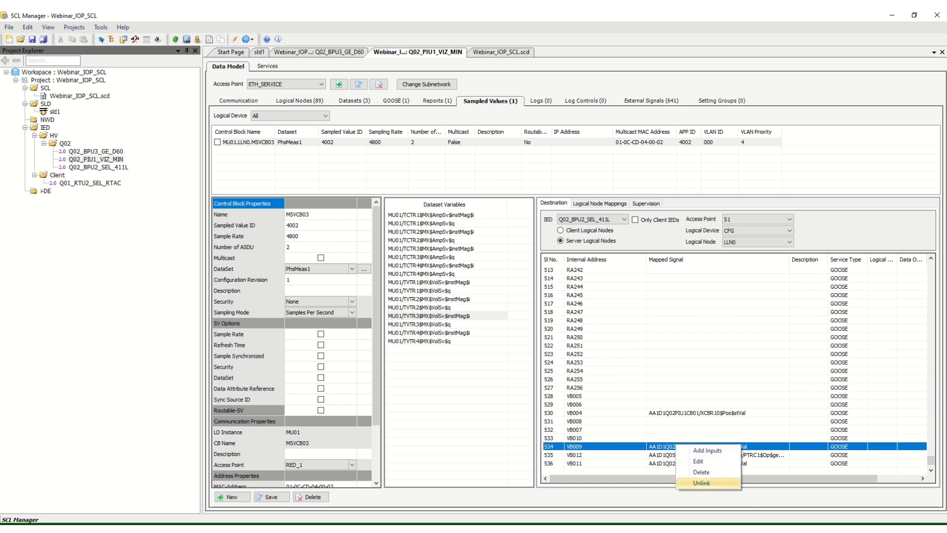
click(702, 483)
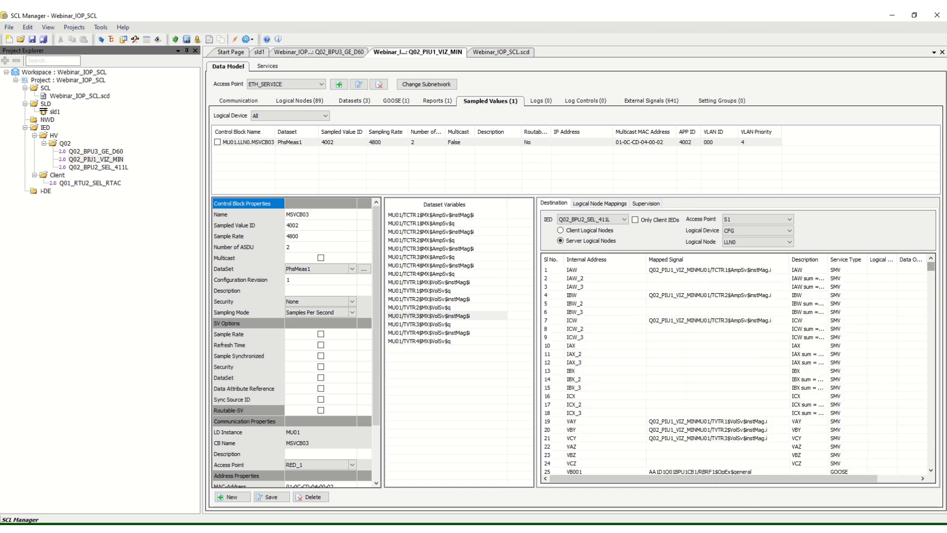
right_click(693, 428)
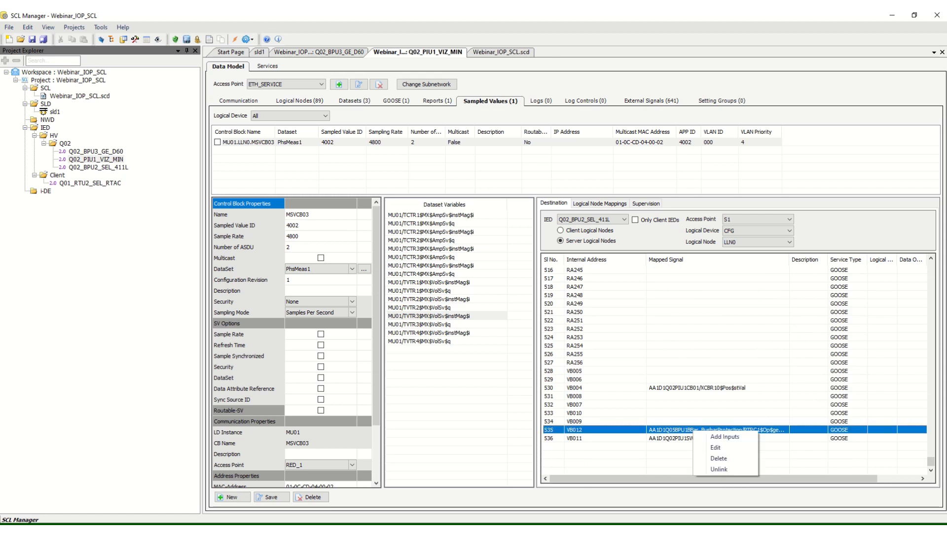
click(713, 469)
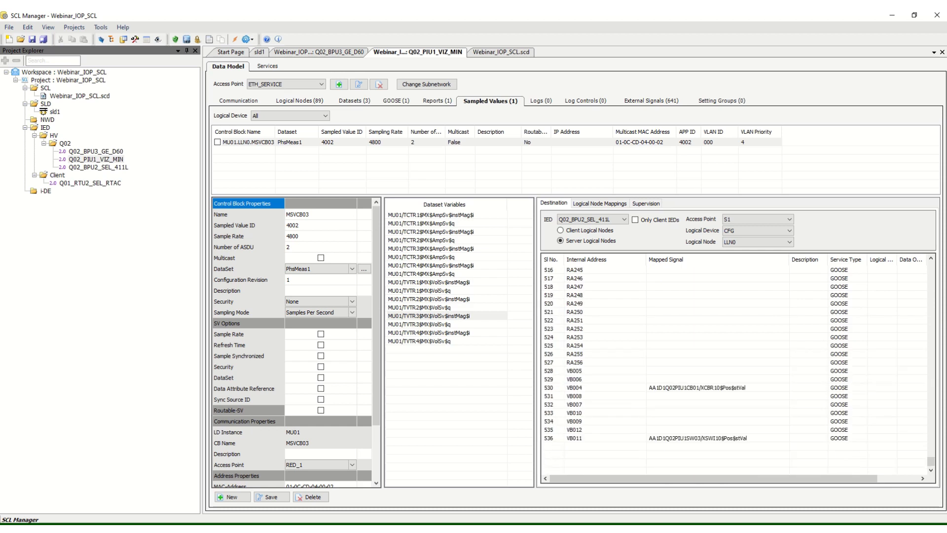
right_click(689, 438)
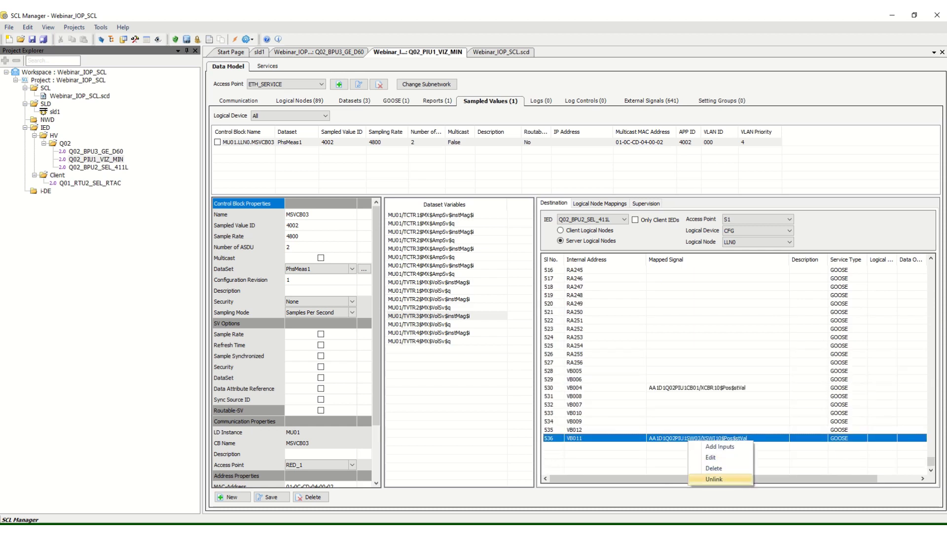
click(714, 479)
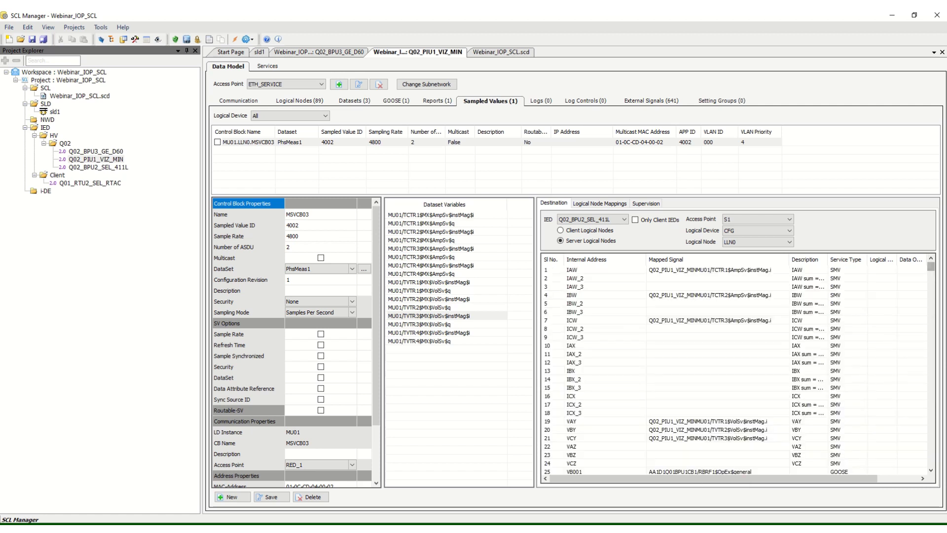
- Unlink the mapped GOOSE signals from the destination addresses VB001 and VB002
scroll(735, 370, down, 4)
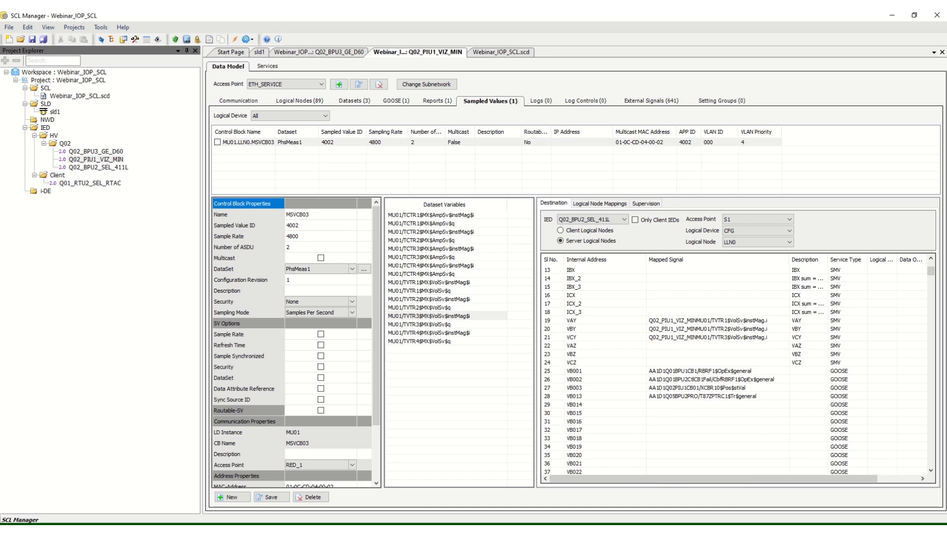
right_click(682, 370)
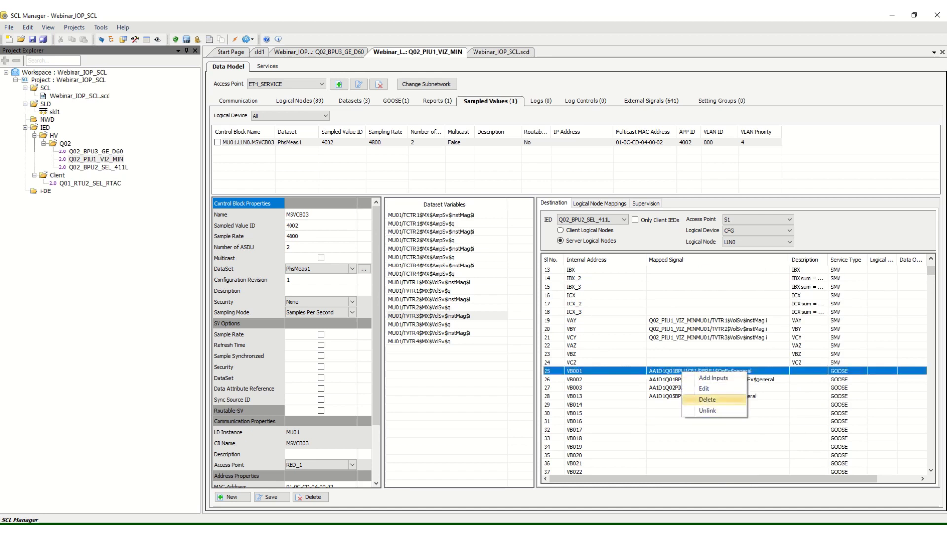
click(707, 411)
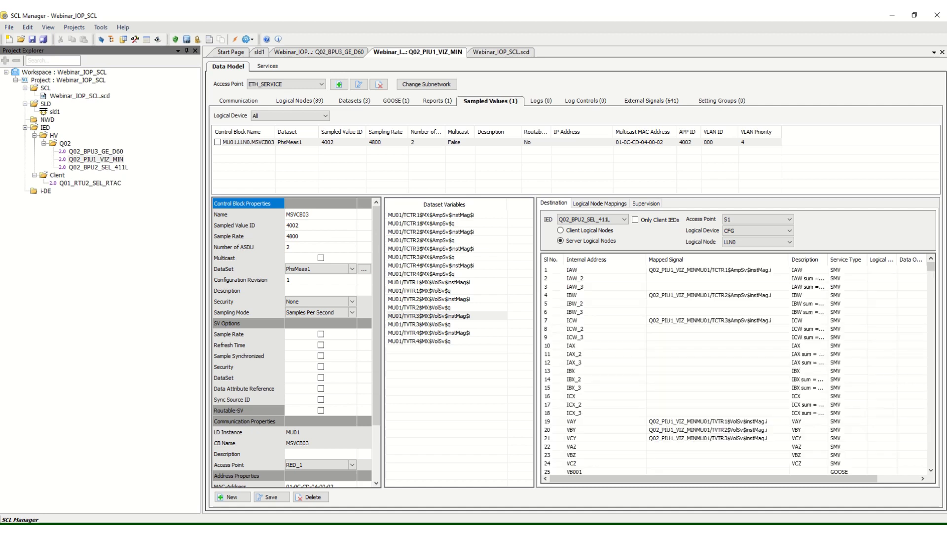
scroll(735, 370, down, 3)
right_click(697, 404)
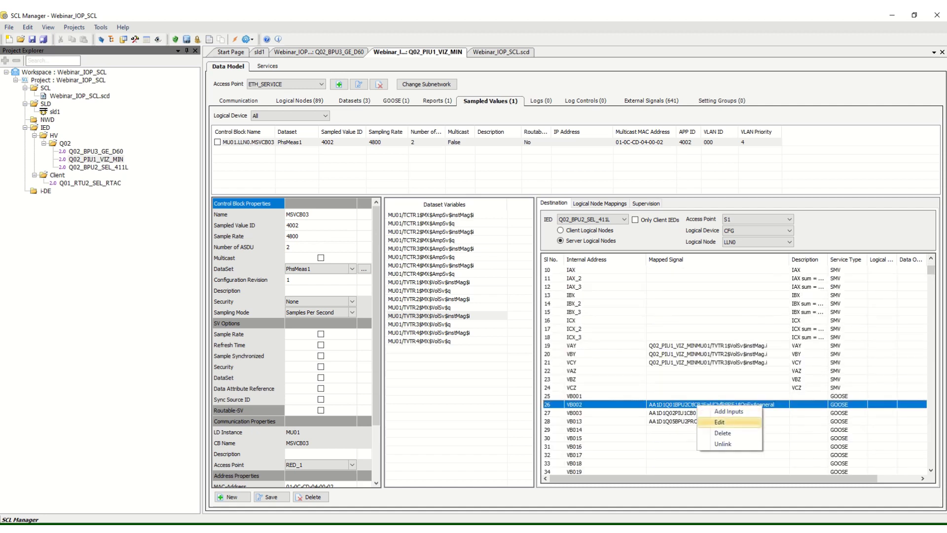
click(720, 442)
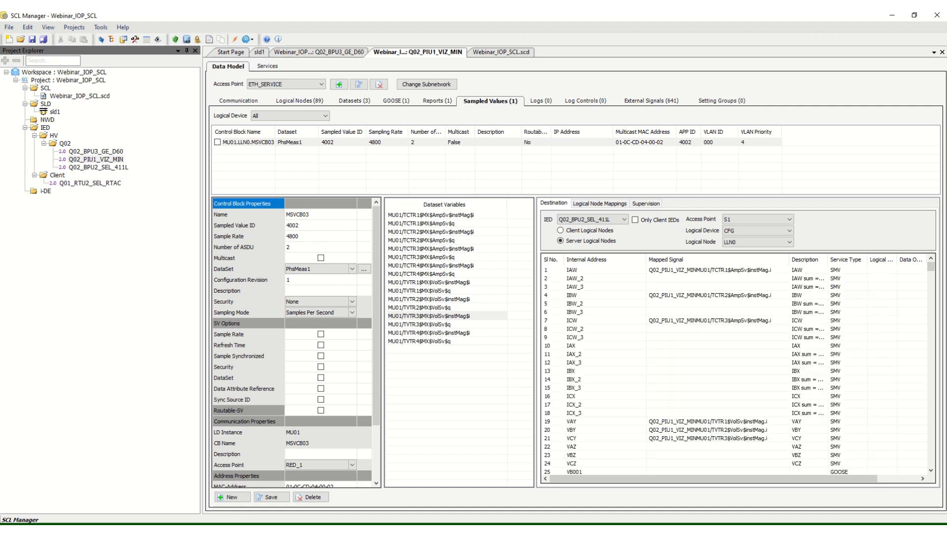
- Unlink the mapped GOOSE signals from the destination addresses VB003 and VB013
scroll(700, 395, down, 1)
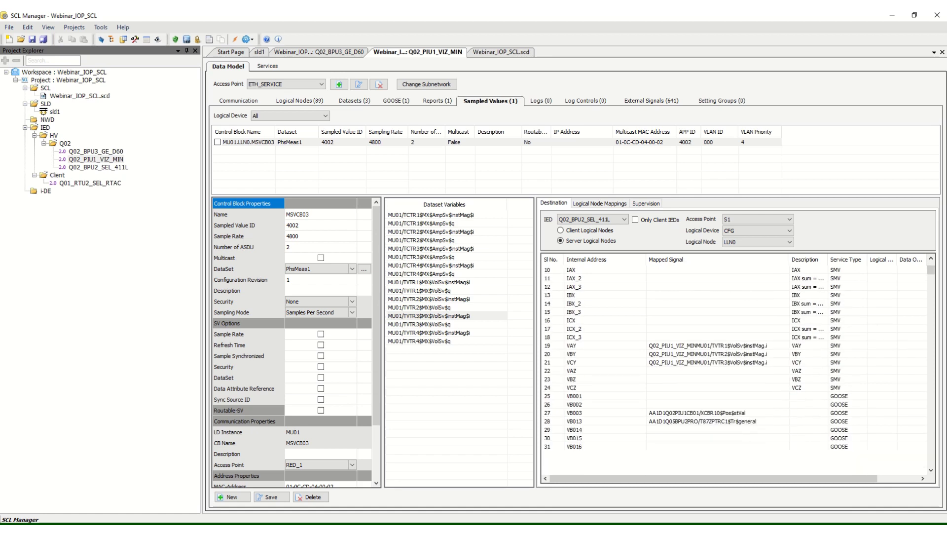
right_click(700, 412)
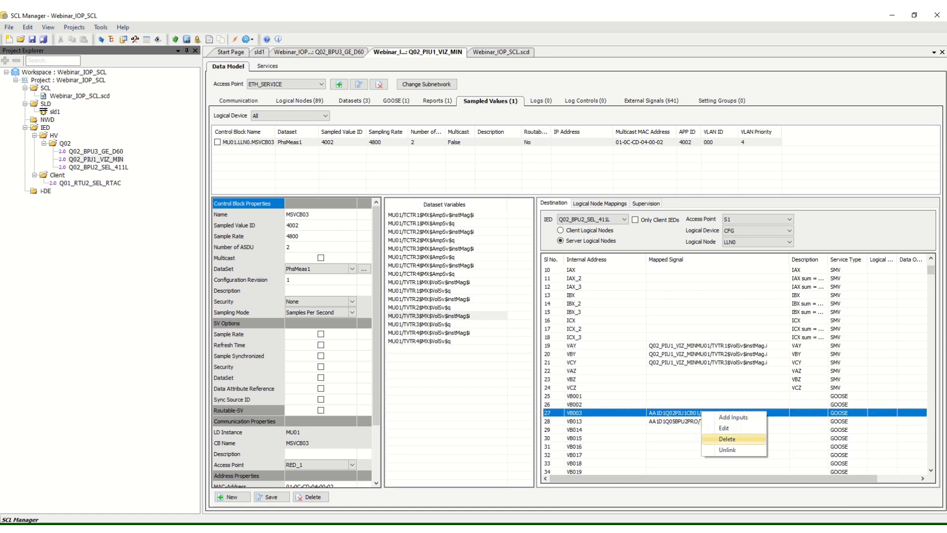
click(727, 450)
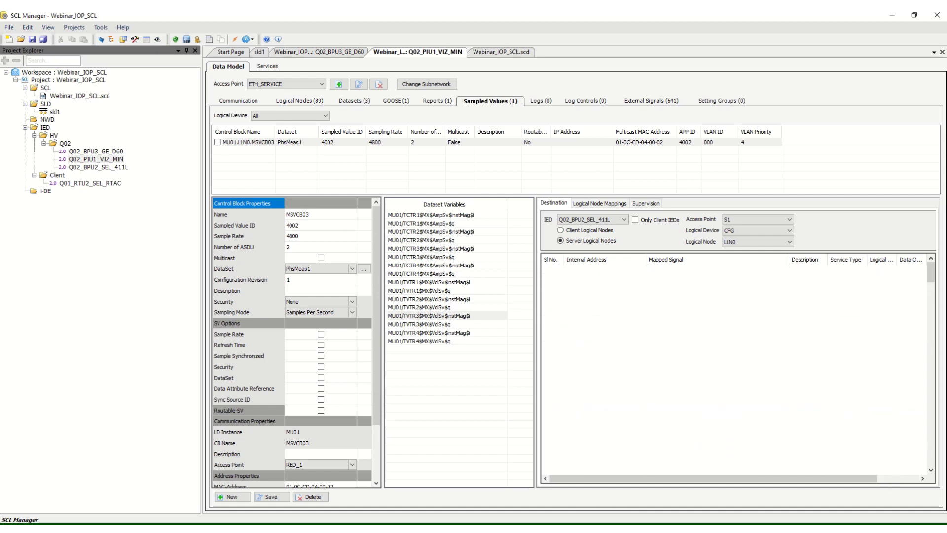
right_click(704, 397)
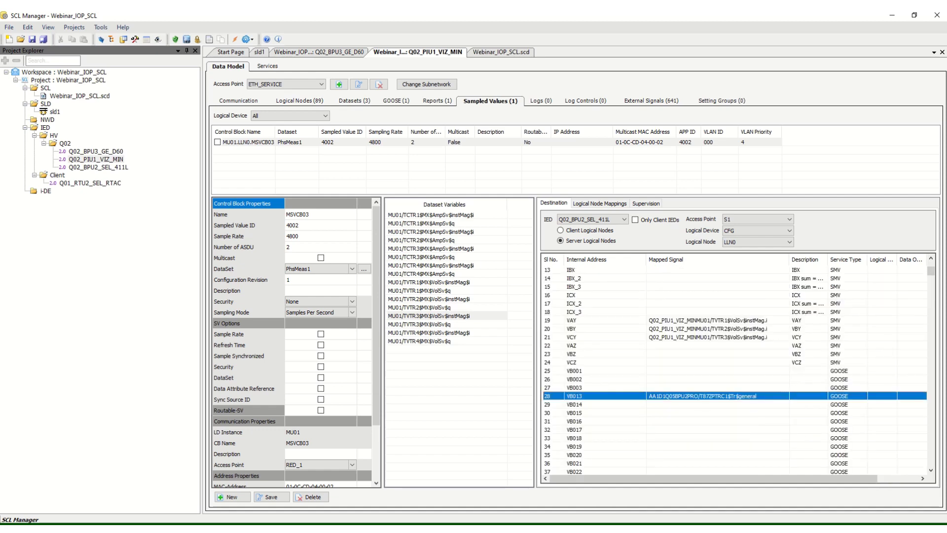
click(731, 436)
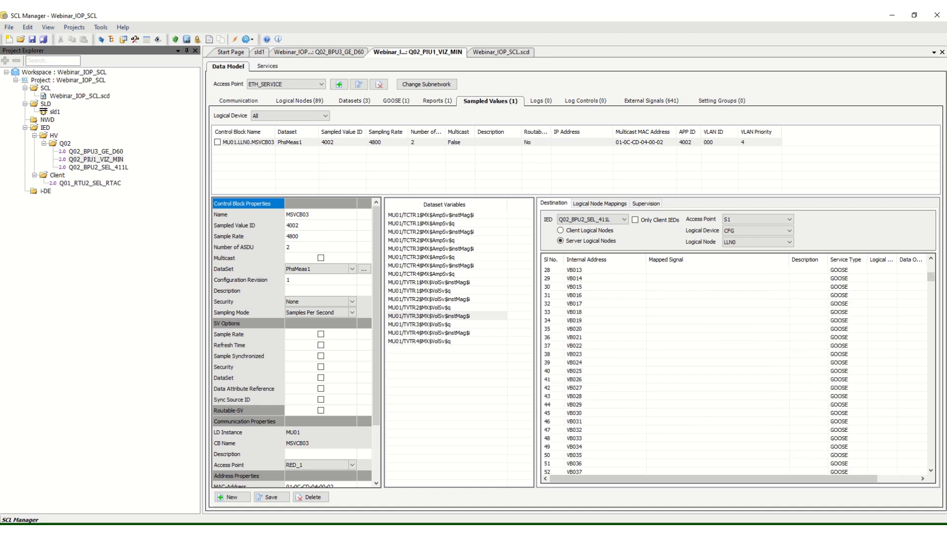
- Unlink the mapped circuit breaker position signal from the destination address VB004 near the end of the list
scroll(735, 370, down, 17)
drag(931, 291, 930, 461)
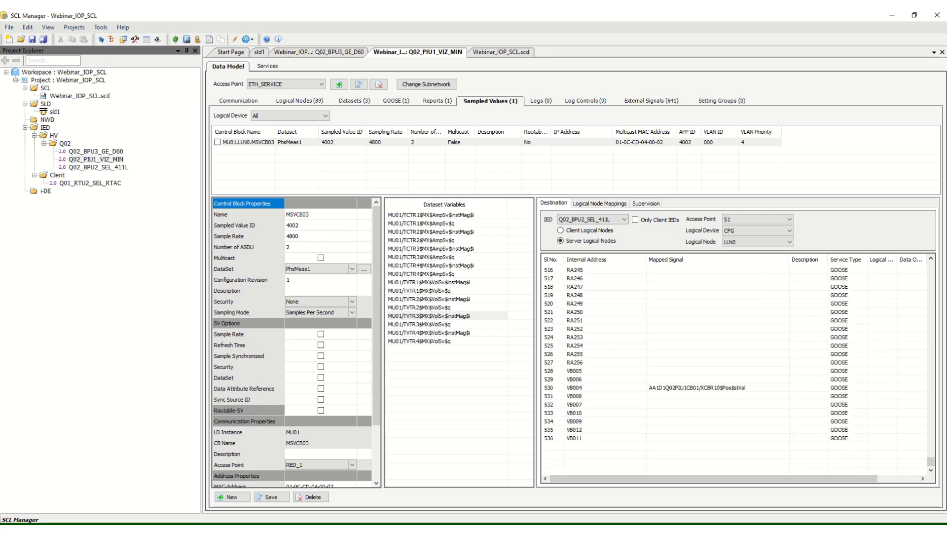
right_click(701, 388)
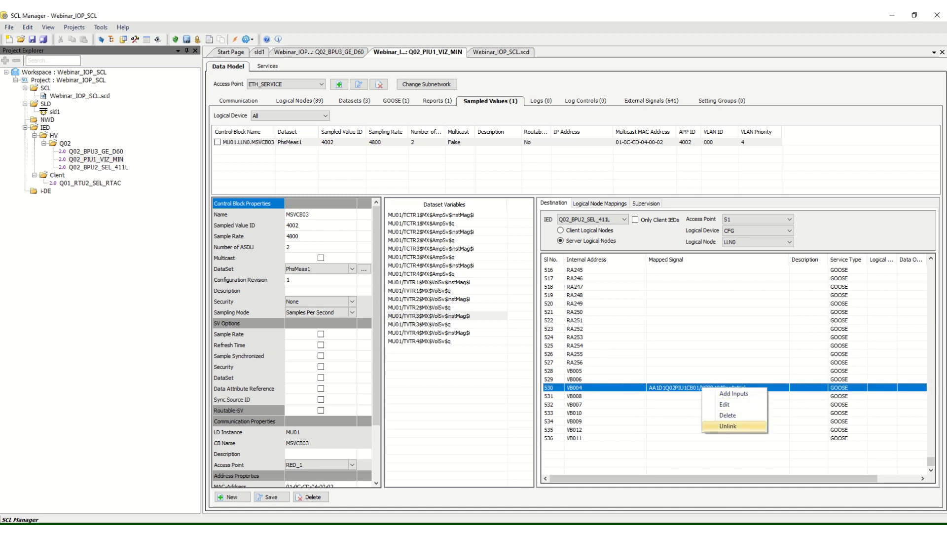
click(728, 426)
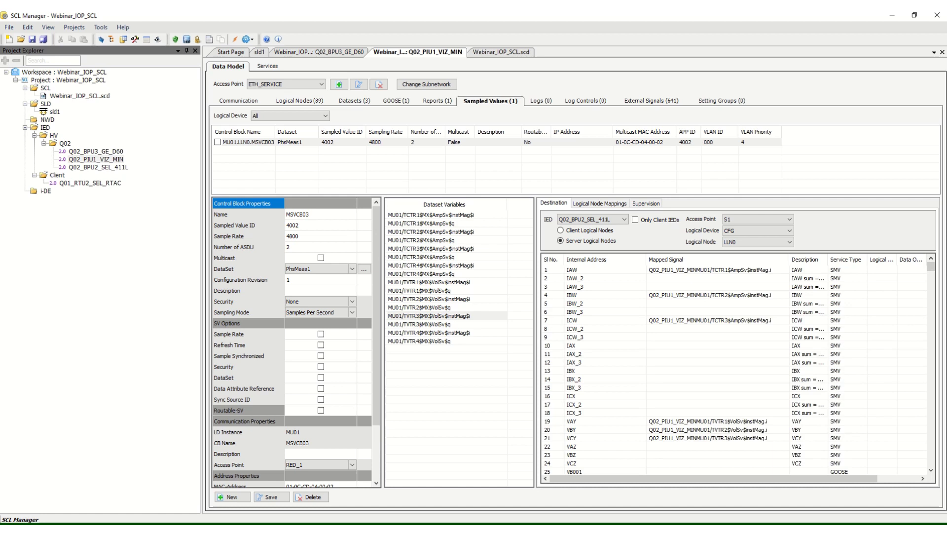
- Select the MU01/TCTR1 AmpSv instMag.i dataset variable and set the destination IED to Q02_BPU3_GE_D60
click(430, 215)
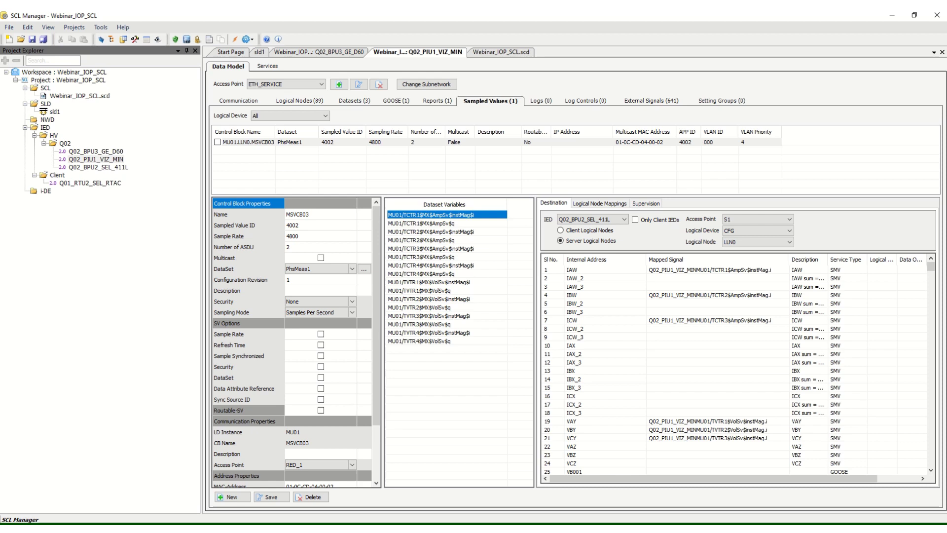
click(95, 159)
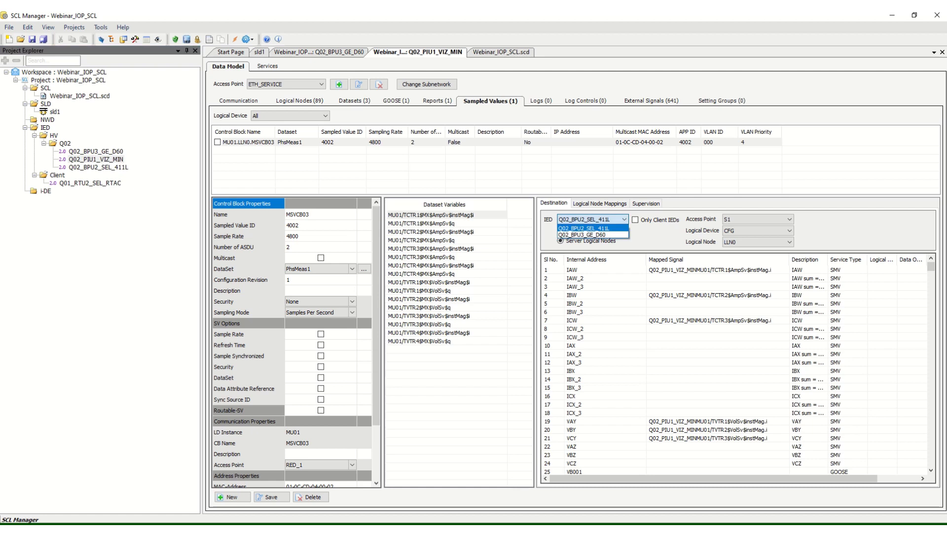
click(587, 234)
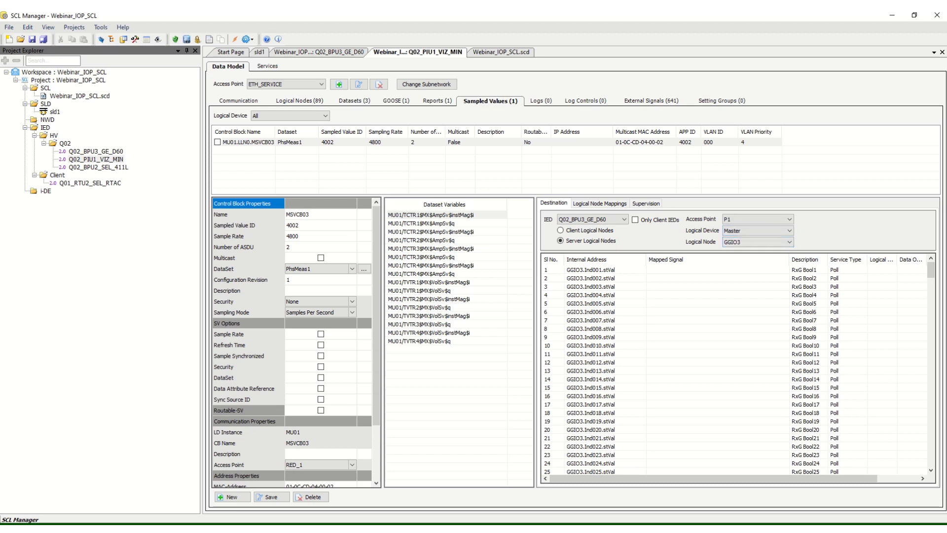
- Look through the GGIO3 destination addresses down to the analog inputs and select GGIO3.AnIn01.mag.f
scroll(735, 370, down, 15)
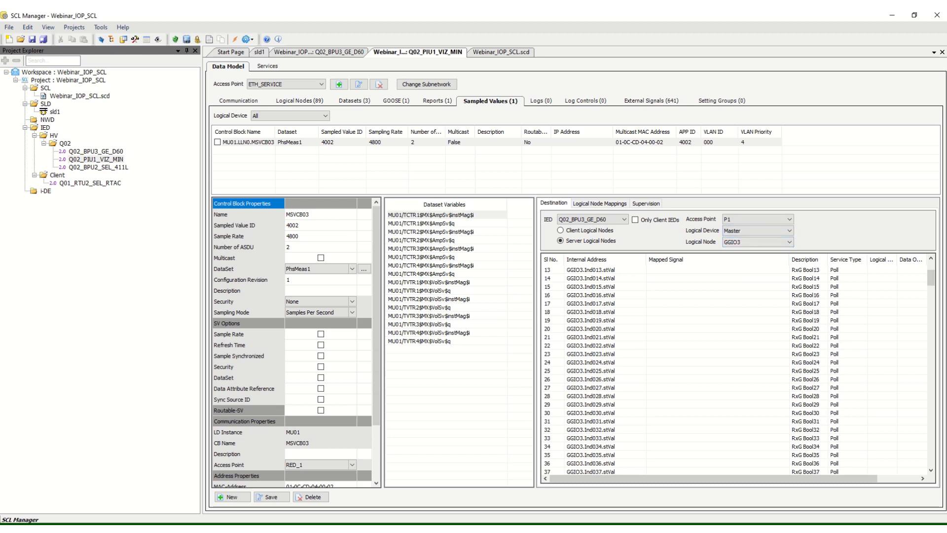
scroll(735, 370, down, 13)
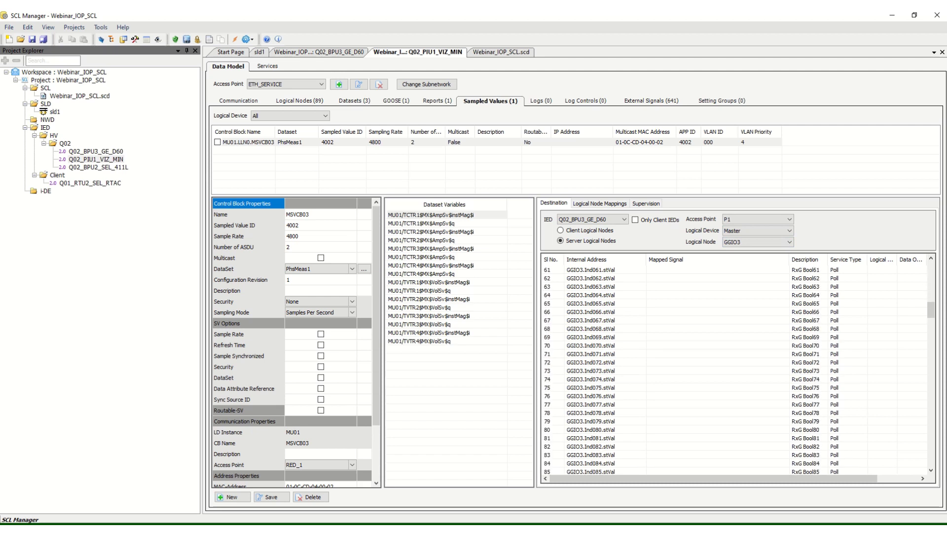
scroll(735, 370, down, 20)
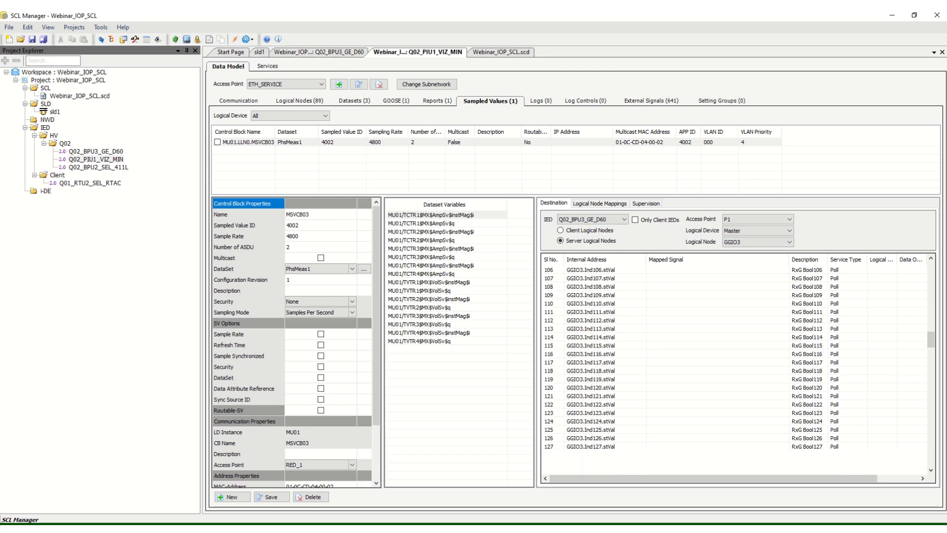
scroll(735, 370, down, 20)
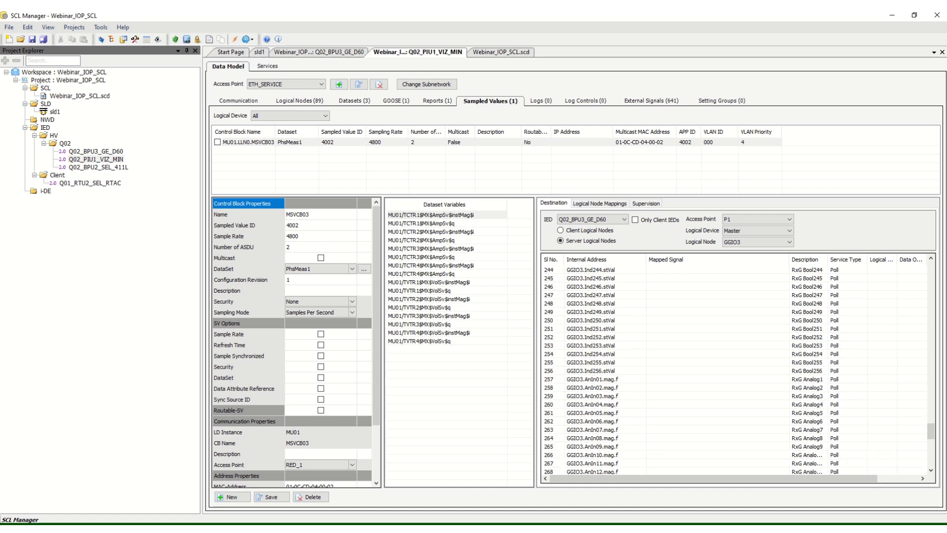
click(596, 379)
scroll(735, 370, down, 3)
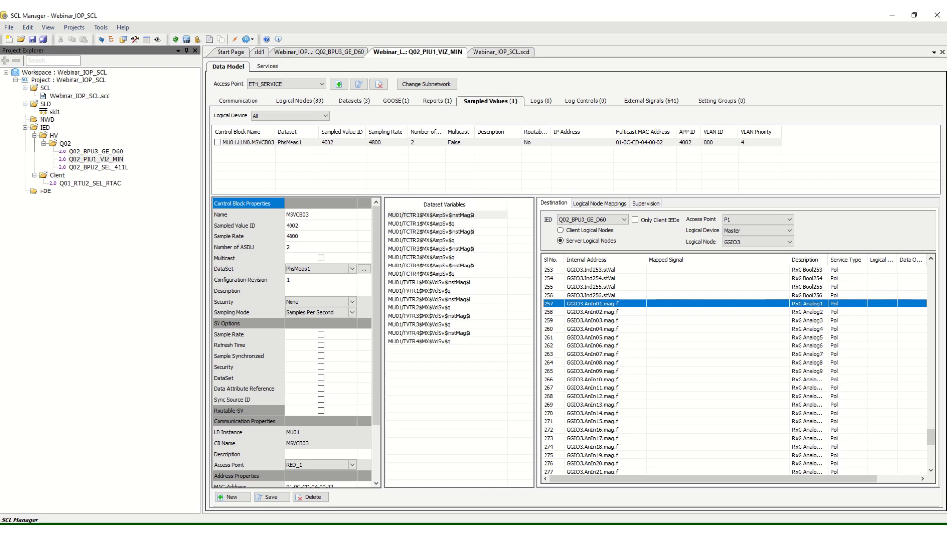
- Map the MU01/TCTR1 AmpSv instMag.i sampled value to the destination address GGIO3.AnIn01.mag.f of Q02_BPU3_GE_D60
click(431, 215)
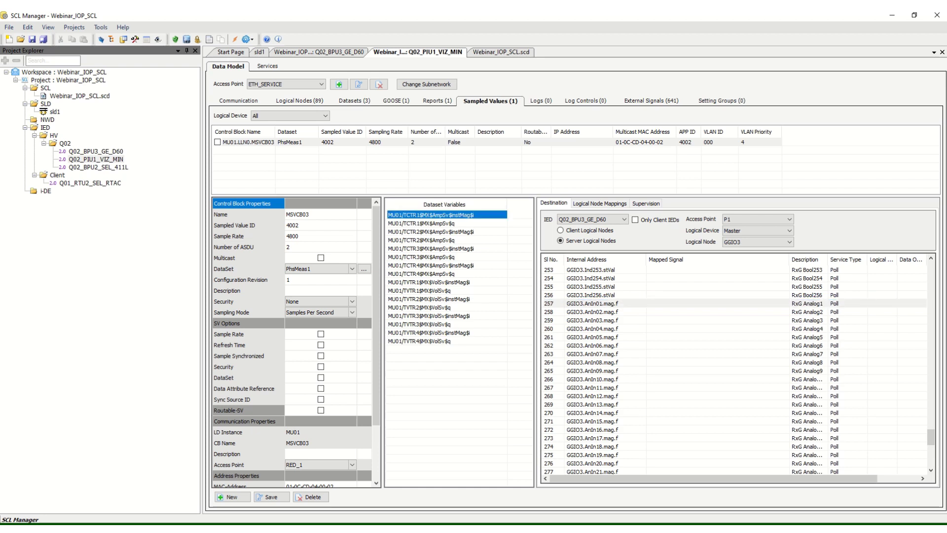
drag(430, 215, 597, 303)
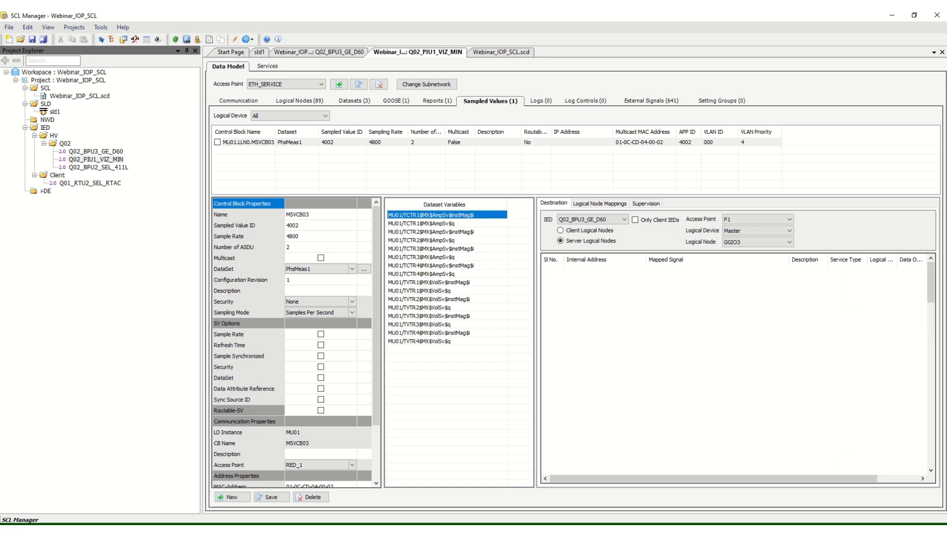
scroll(735, 370, down, 20)
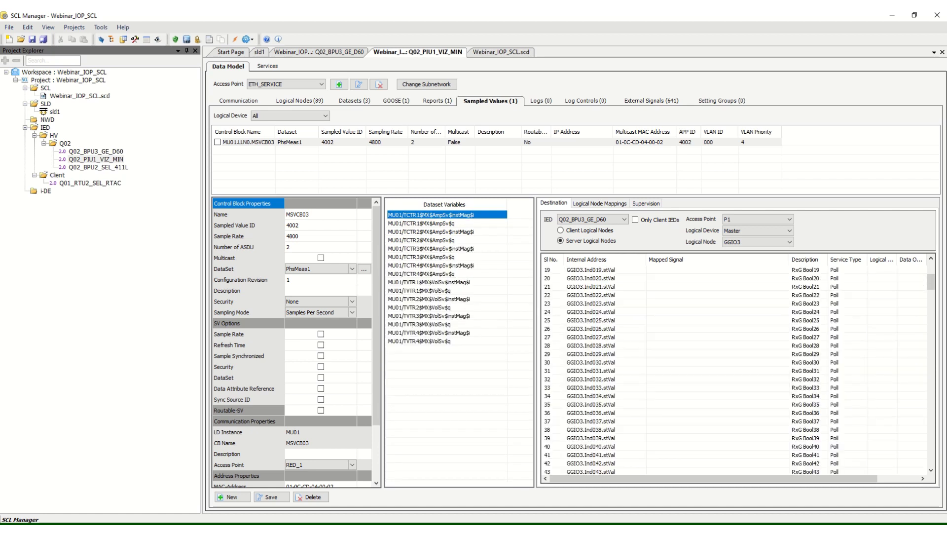
scroll(734, 370, down, 20)
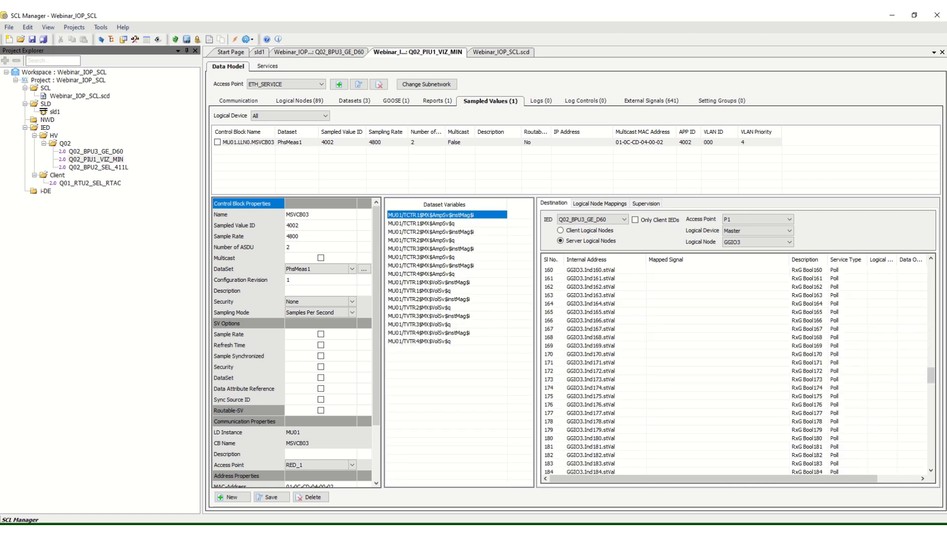
scroll(734, 370, down, 3)
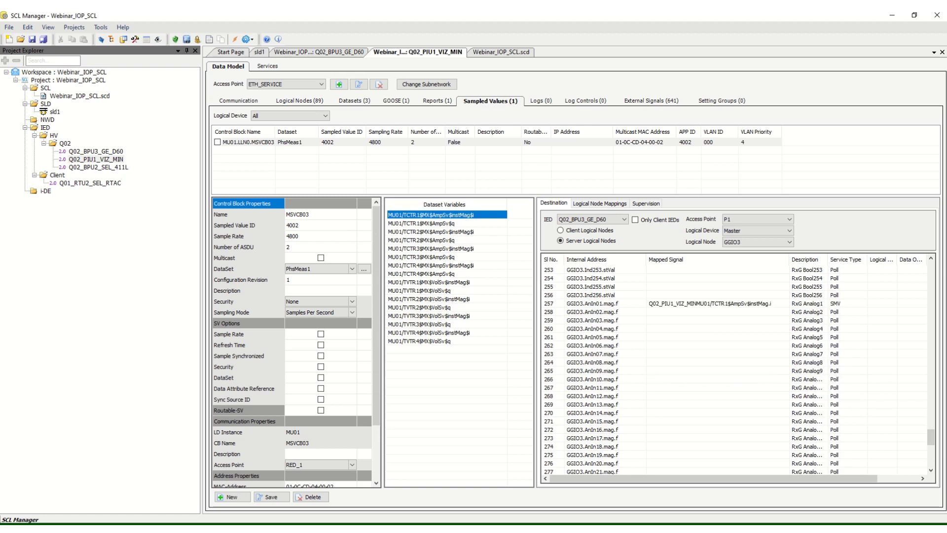
- Map the MU01/TCTR2 AmpSv instMag.i sampled value to the destination address GGIO3.AnIn02.mag.f
click(431, 231)
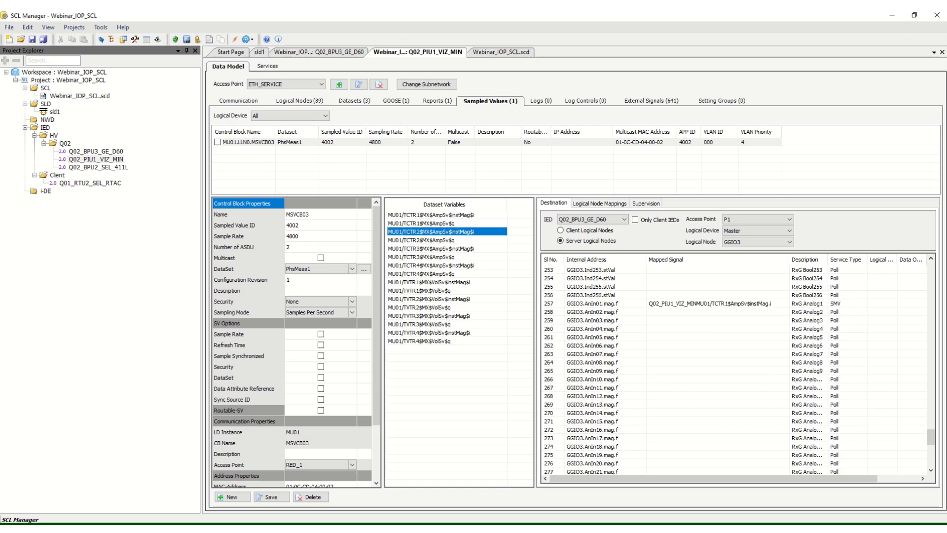
drag(431, 232, 691, 311)
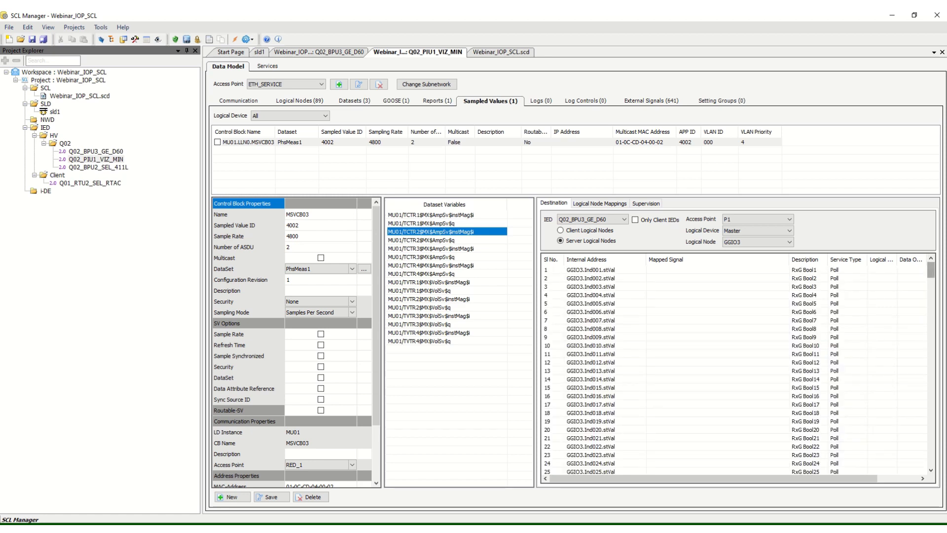
drag(931, 270, 930, 405)
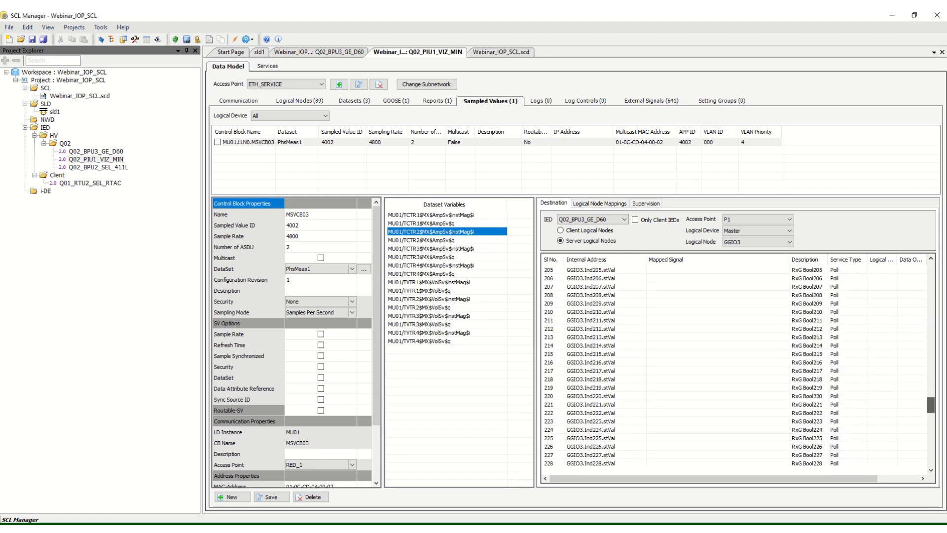
scroll(735, 370, down, 16)
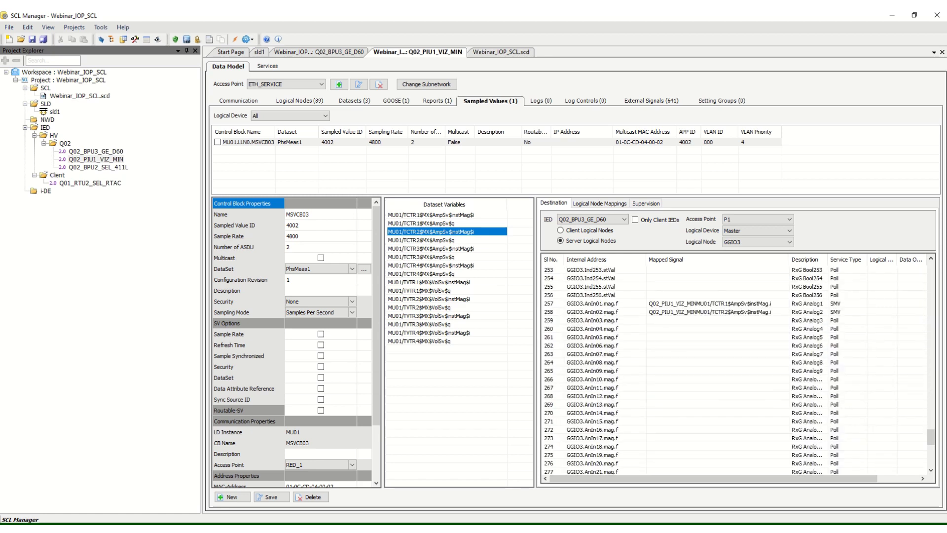
- Map the MU01/TCTR3 AmpSv instMag.i sampled value to the destination address GGIO3.AnIn03.mag.f
click(430, 249)
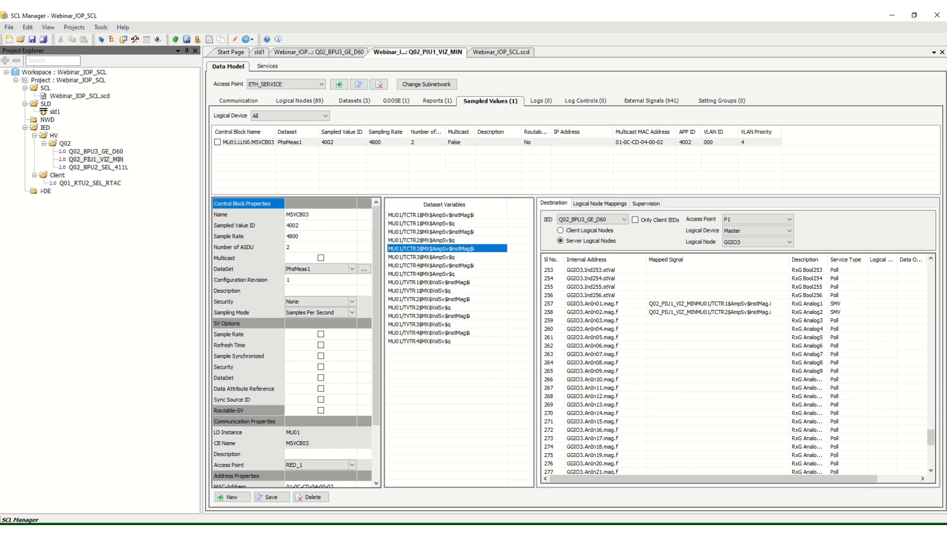
drag(430, 249, 691, 321)
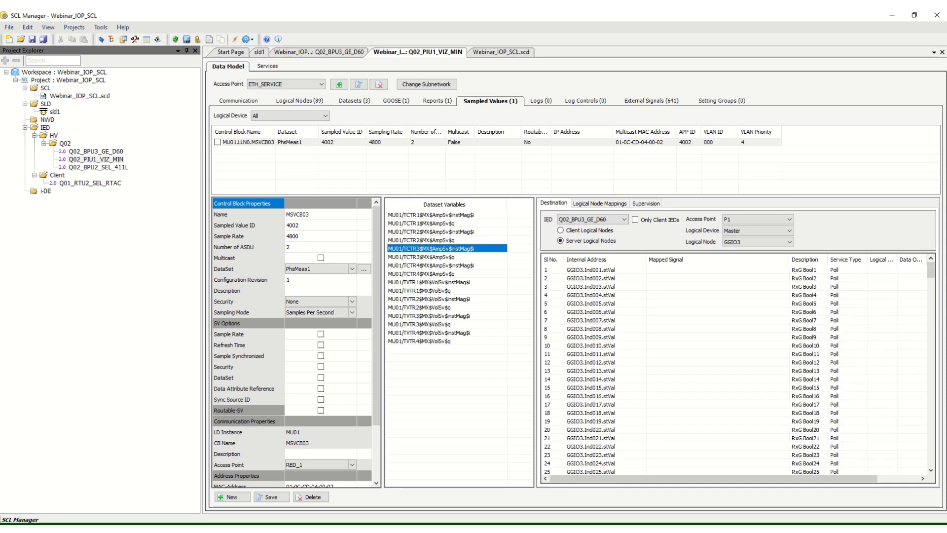
scroll(735, 370, down, 20)
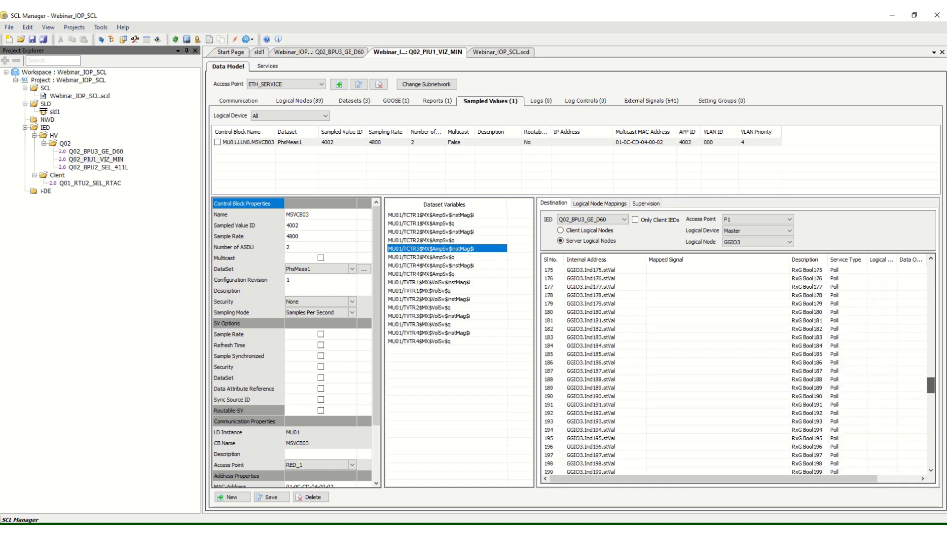
scroll(735, 370, down, 12)
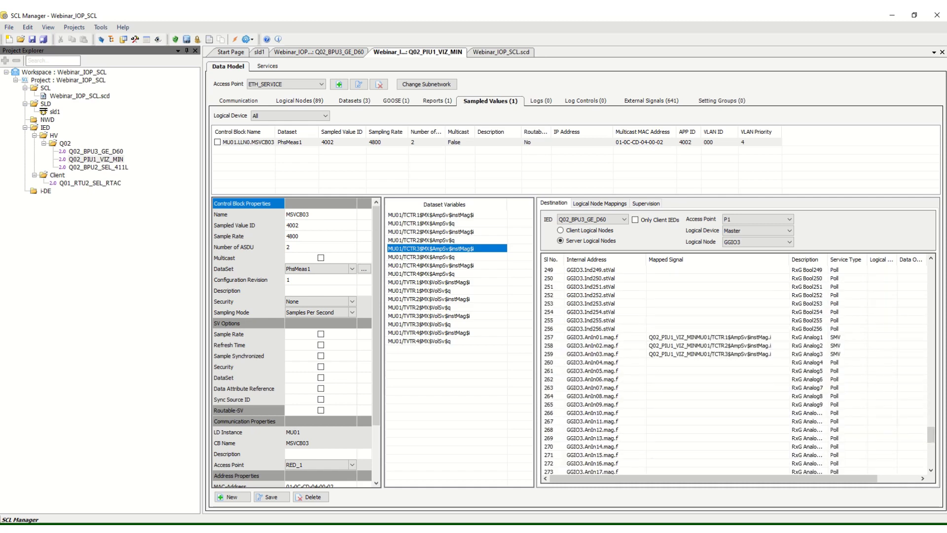
- Map the TVTR1 and TVTR2 VolSv instMag.i sampled values to GGIO3.AnIn05.mag.f and GGIO3.AnIn06.mag.f respectively
click(429, 282)
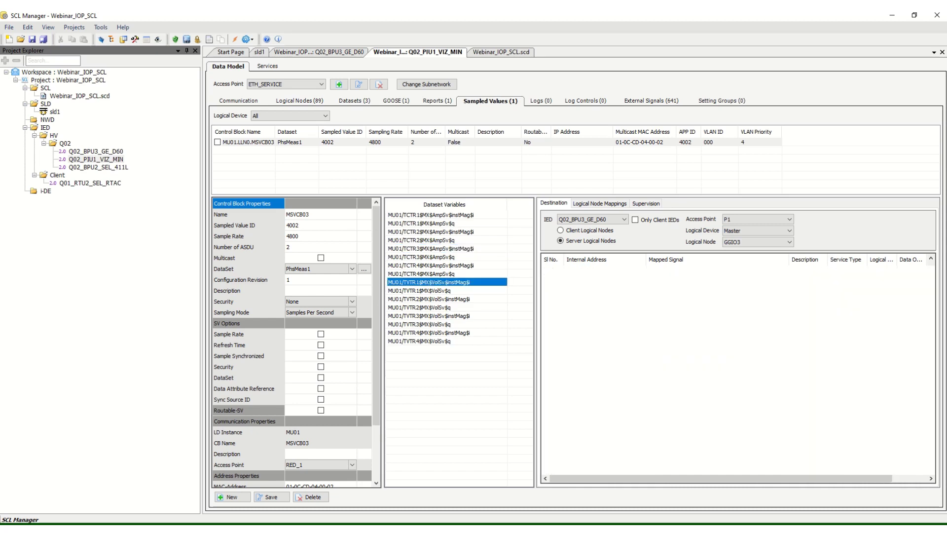
drag(931, 269, 931, 434)
click(429, 298)
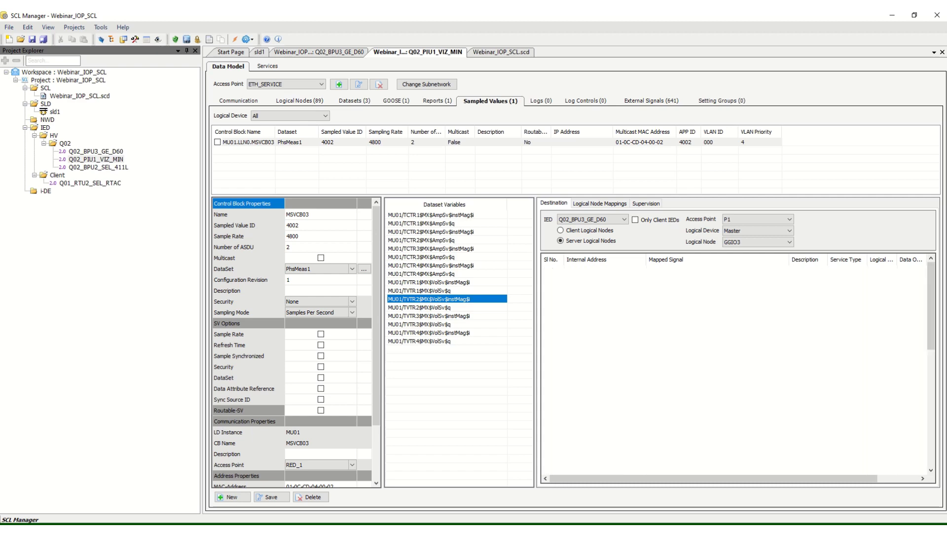
drag(930, 270, 931, 439)
- Map the MU01/TVTR3 VolSv instMag.i sampled value to the destination address GGIO3.AnIn07.mag.f
click(428, 324)
click(428, 316)
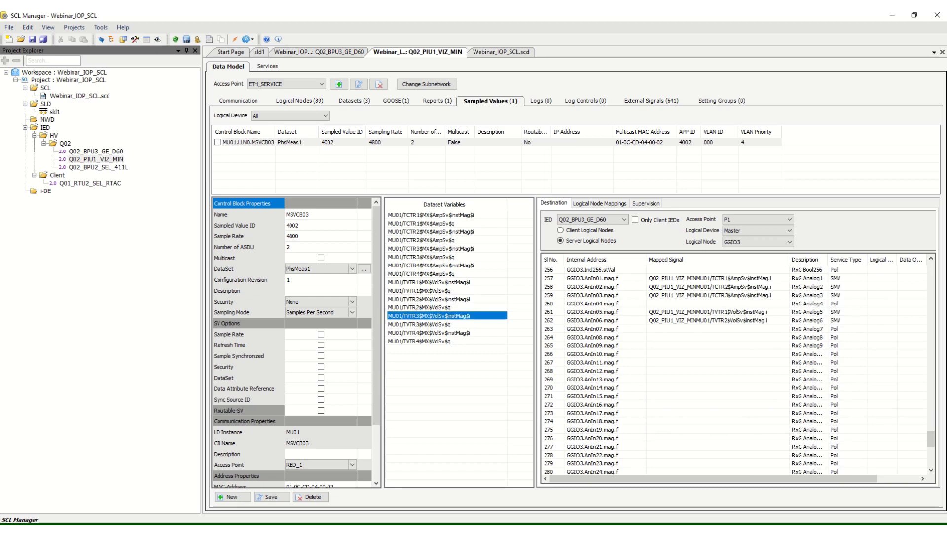
drag(428, 316, 709, 329)
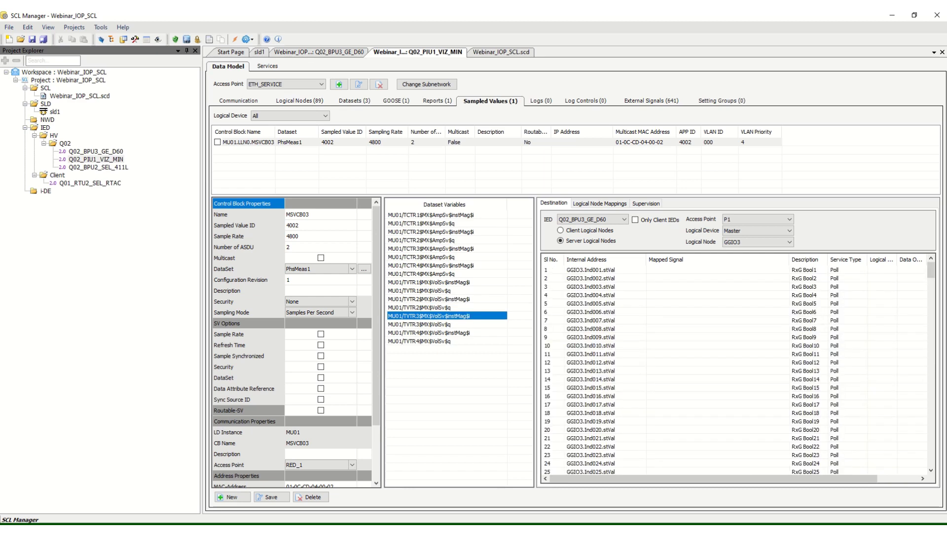
drag(930, 270, 931, 430)
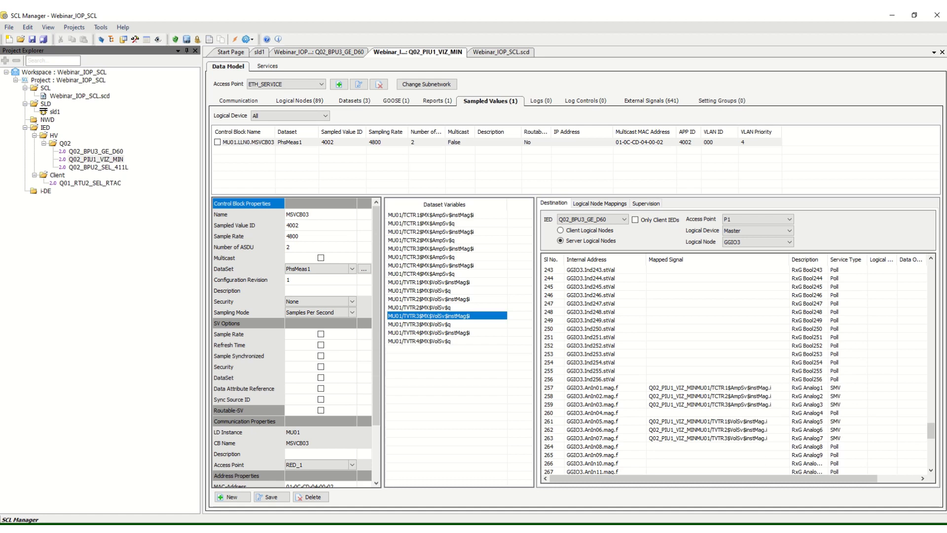
- Open the GOOSE control blocks of the Q02_BPU3_GE_D60 IED and select Master.LLN0.BreakerFail
double_click(95, 152)
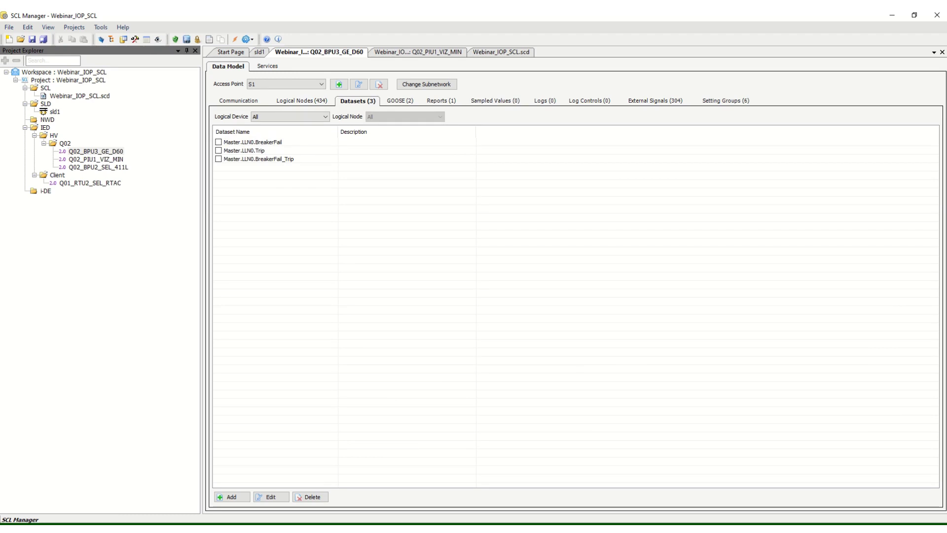
click(98, 167)
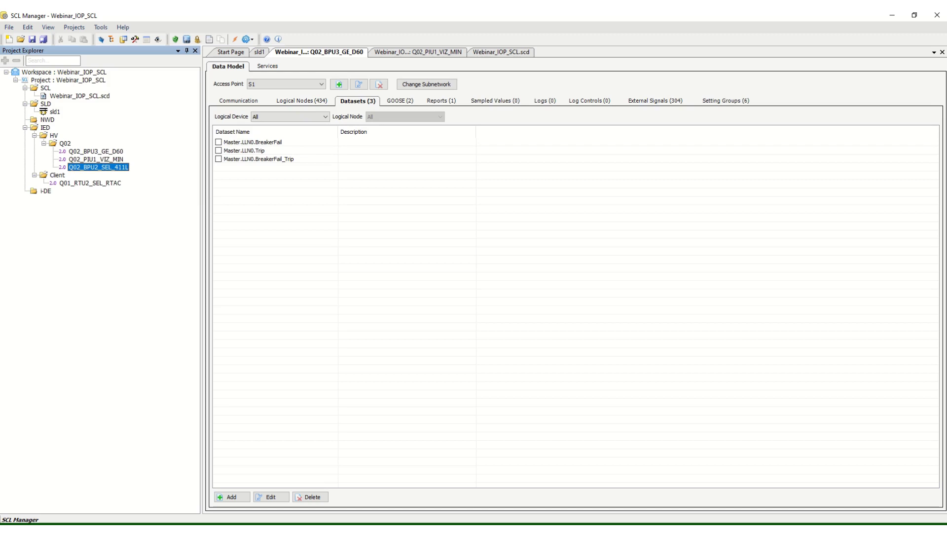
click(96, 151)
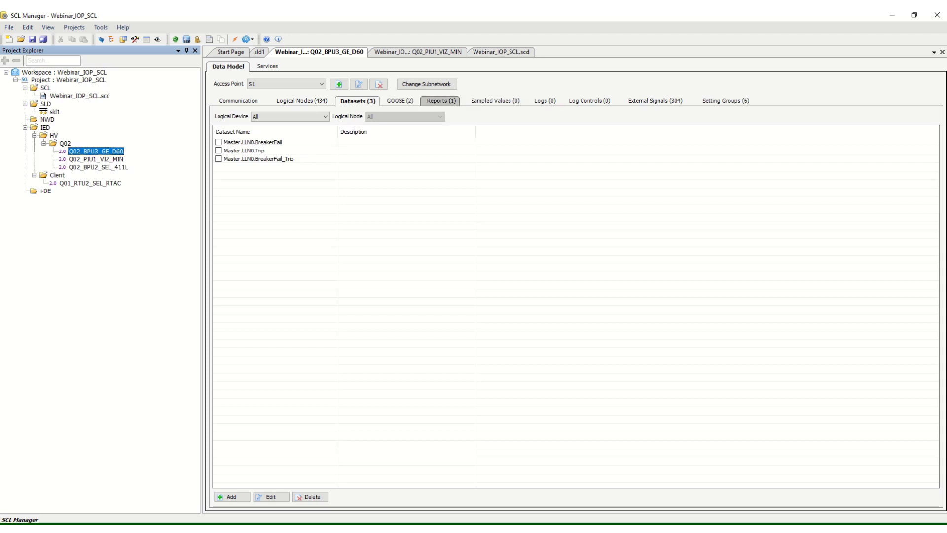
click(399, 101)
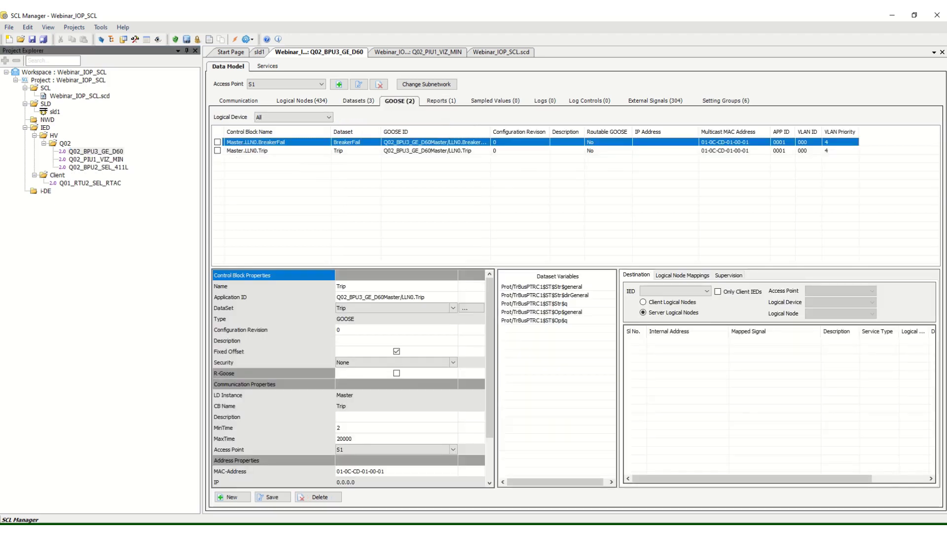
click(247, 151)
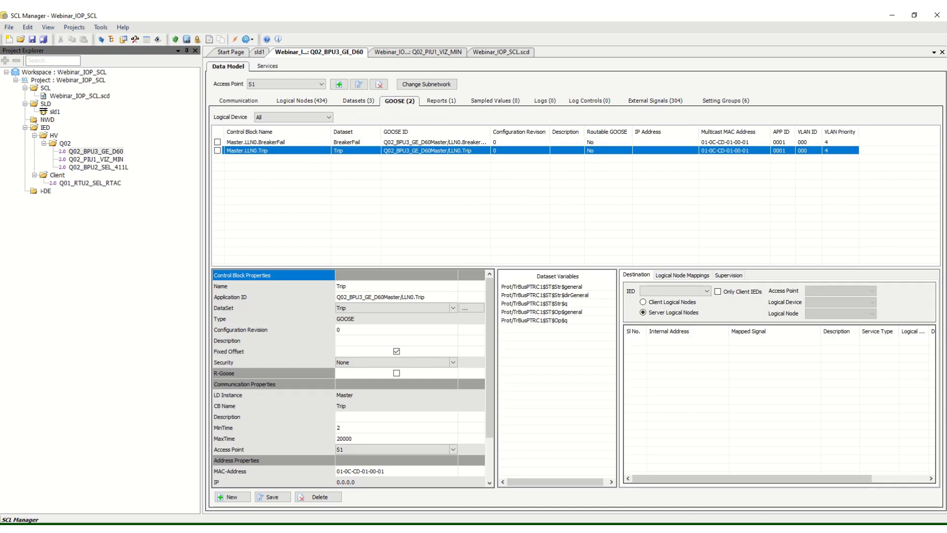
click(255, 143)
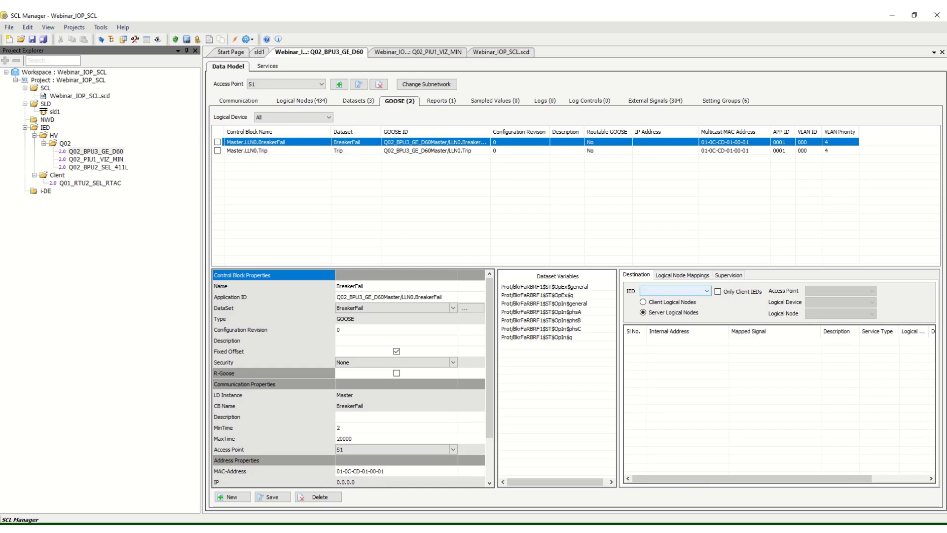
- Set the BreakerFail GOOSE destination to IED Q02_PIU1_VIZ_MIN, access point ETH_SERVICE and logical device CB01
click(675, 291)
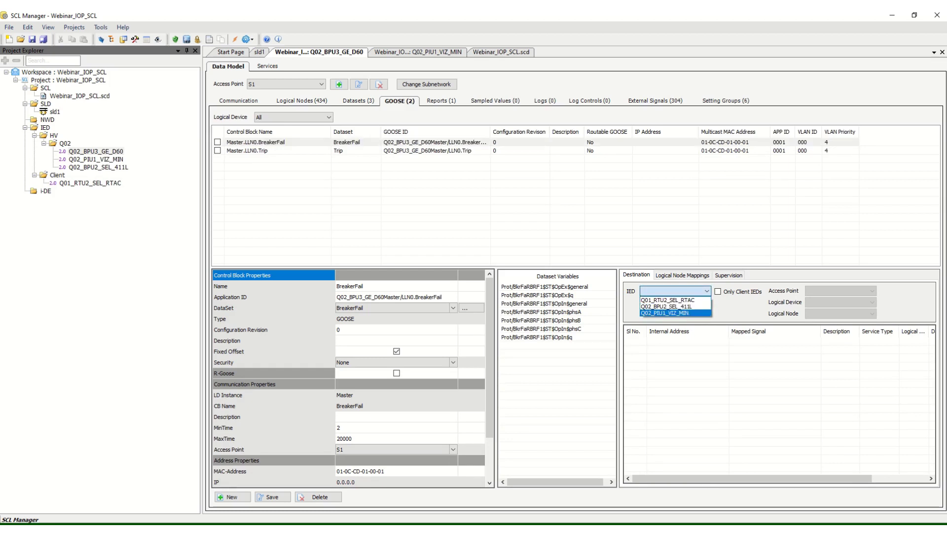
click(674, 313)
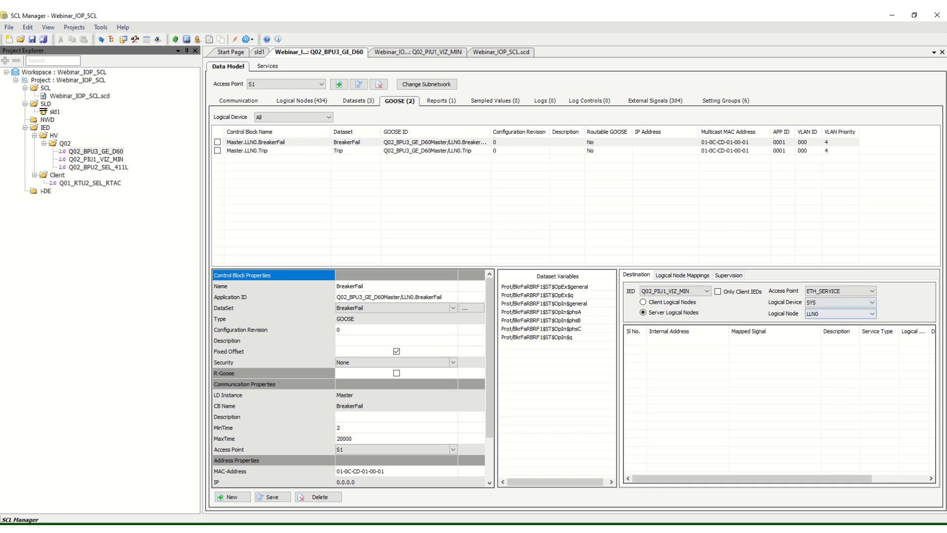
click(841, 303)
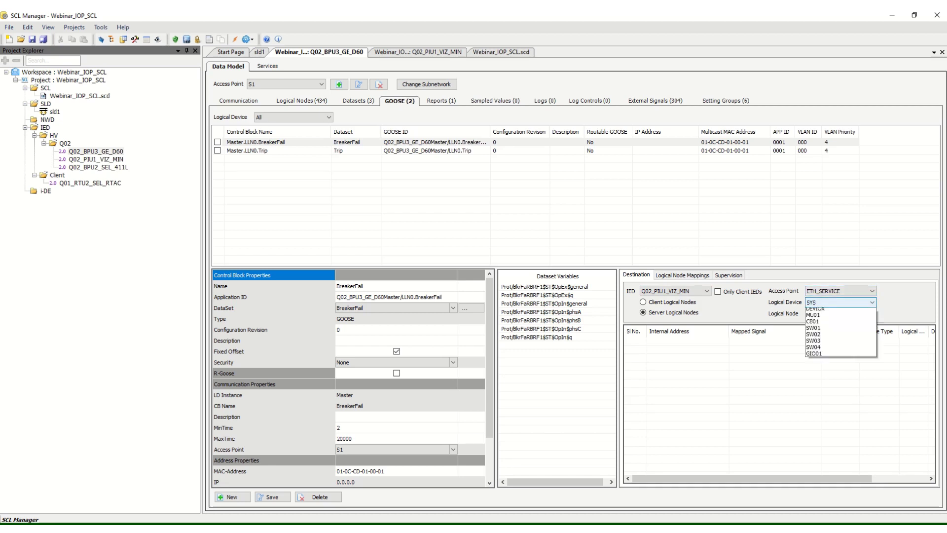
click(841, 292)
key(alt+Down)
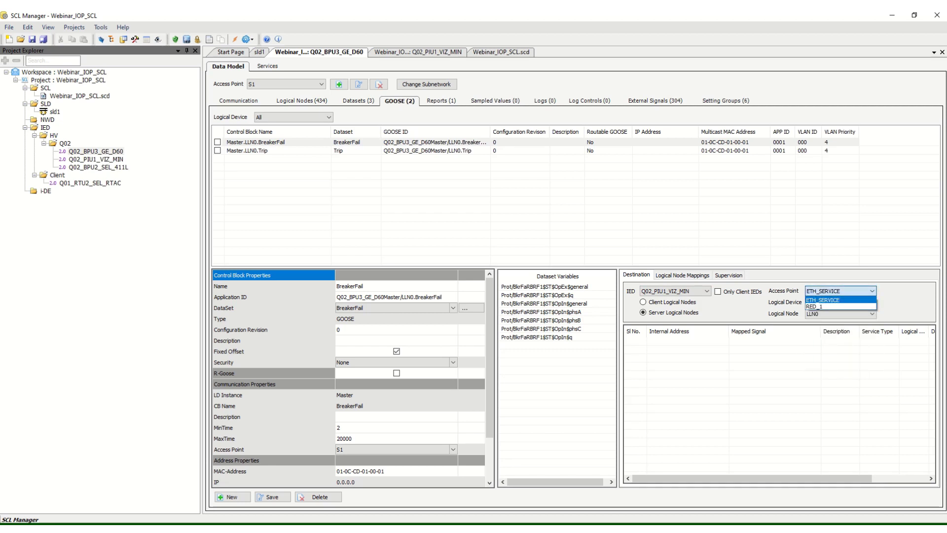
key(Return)
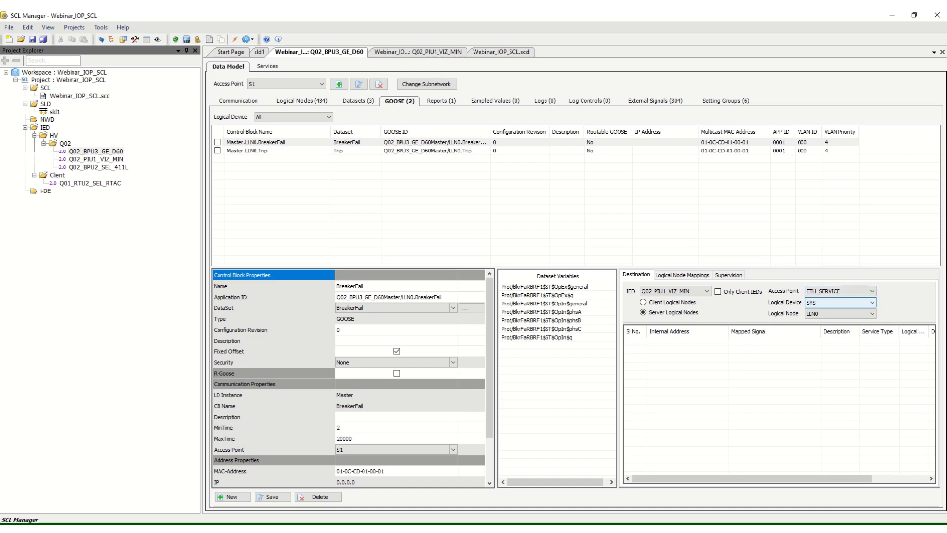
key(alt+Down)
key(Down)
key(Down)
key(Down)
key(Return)
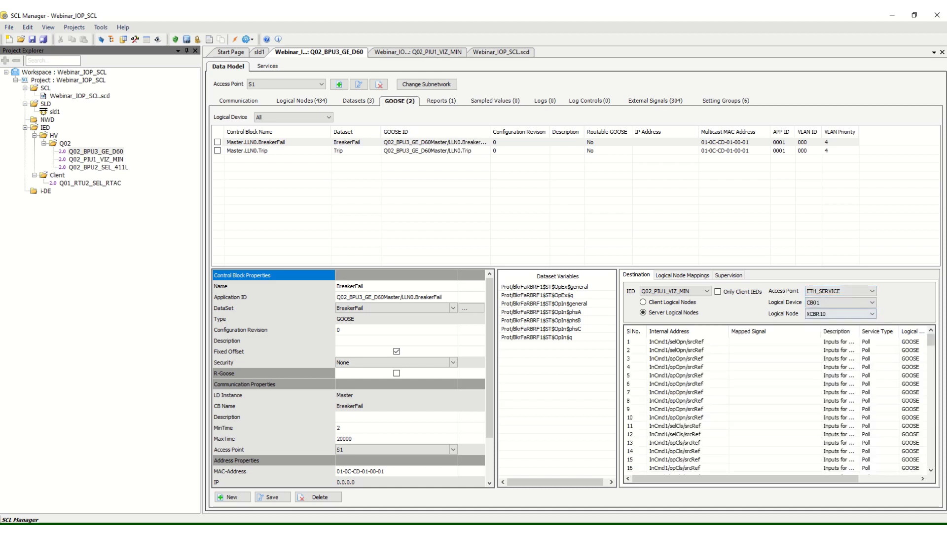
- Look through the XCBR10 internal addresses of CB01 for the trip inputs and select the first InTr1/srcRef entry, number 41
key(Tab)
key(Tab)
scroll(777, 405, down, 4)
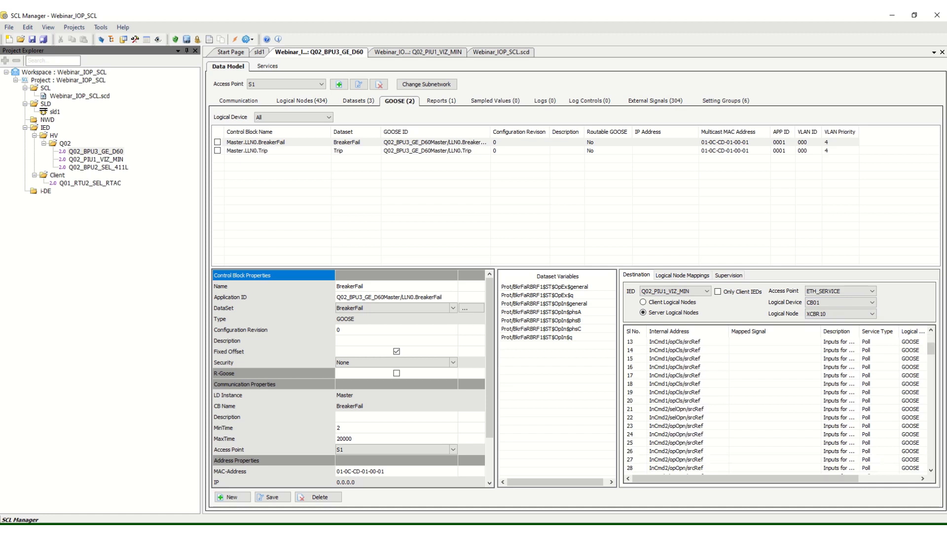
scroll(776, 404, down, 6)
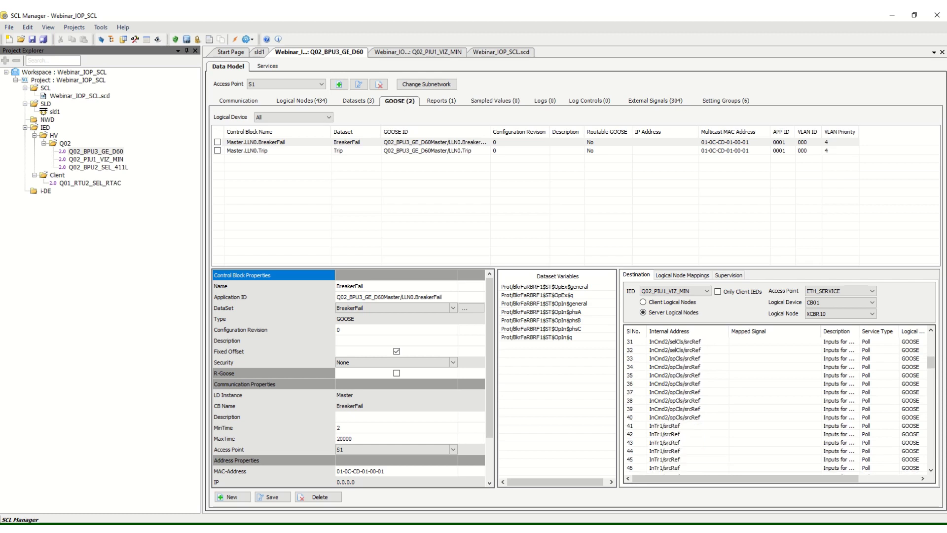
click(691, 426)
scroll(690, 426, down, 3)
scroll(690, 426, up, 2)
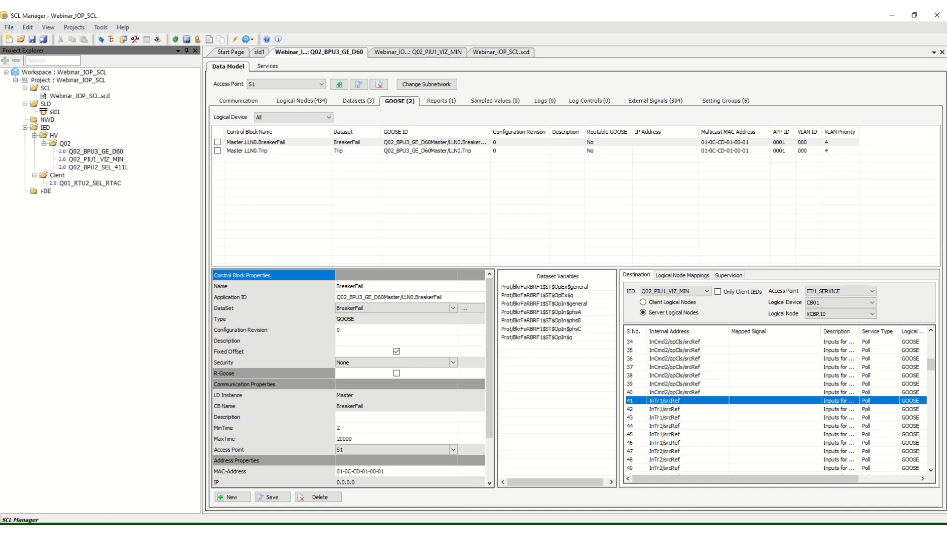
scroll(777, 404, down, 20)
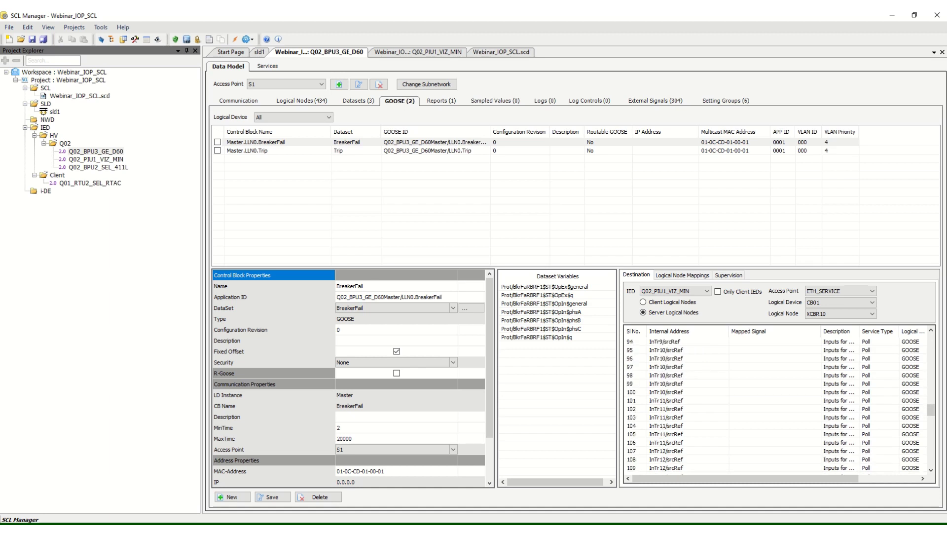
scroll(777, 404, down, 14)
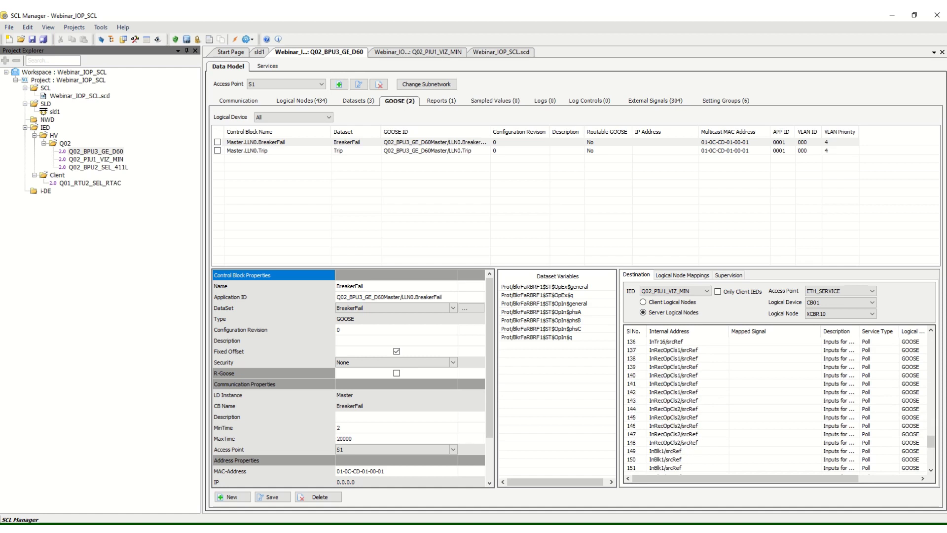
scroll(777, 404, down, 4)
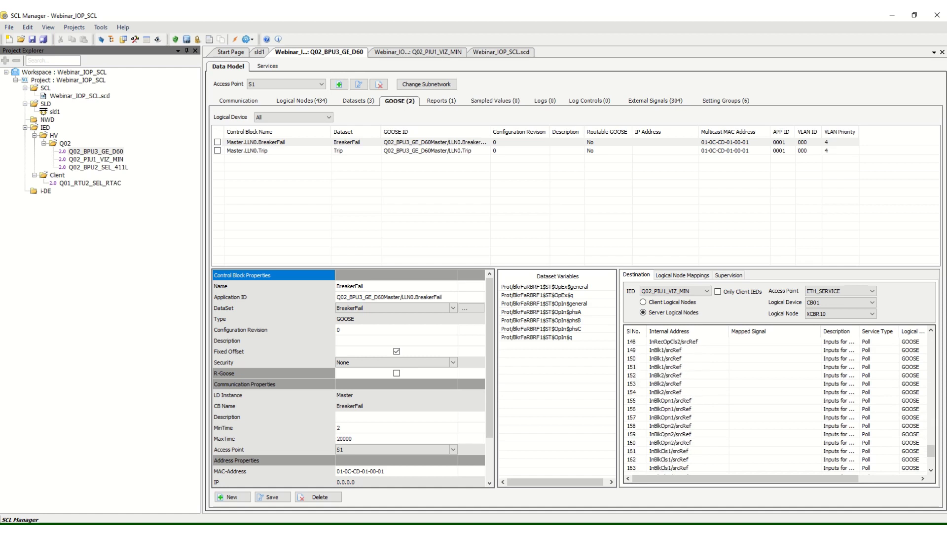
scroll(777, 404, up, 20)
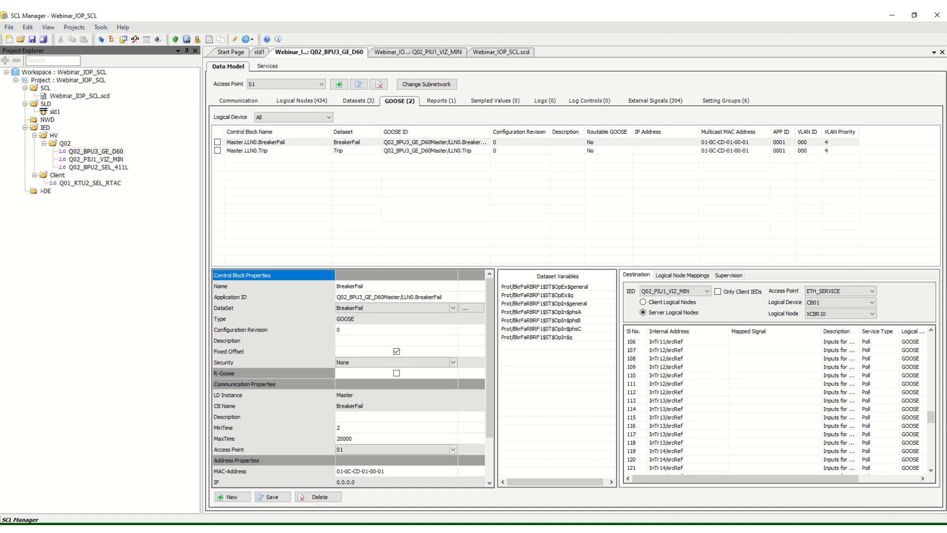
scroll(777, 404, up, 12)
click(777, 421)
scroll(776, 405, up, 1)
scroll(777, 405, down, 3)
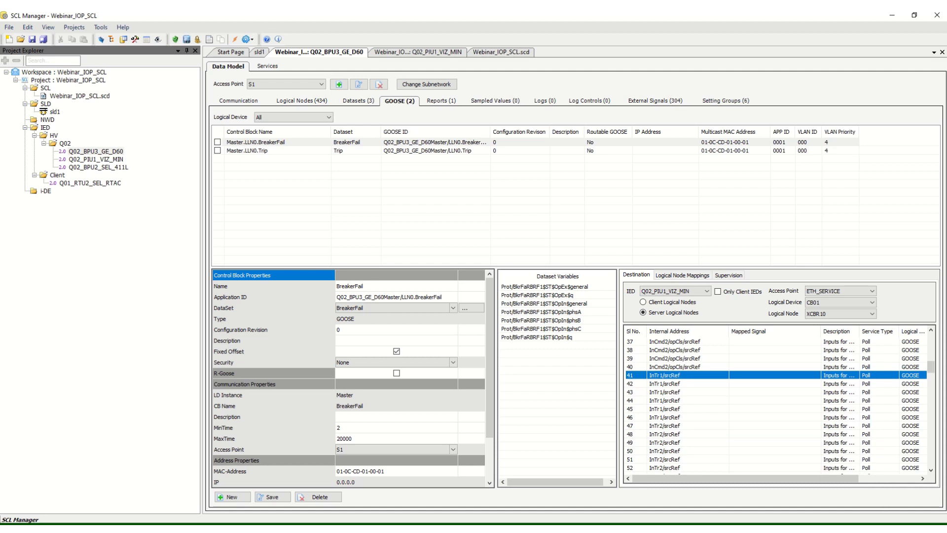
- Map the BkrFaRBRF1 OpEx general and OpIn general signals to InTr1/srcRef entries 41 and 42 respectively
click(544, 287)
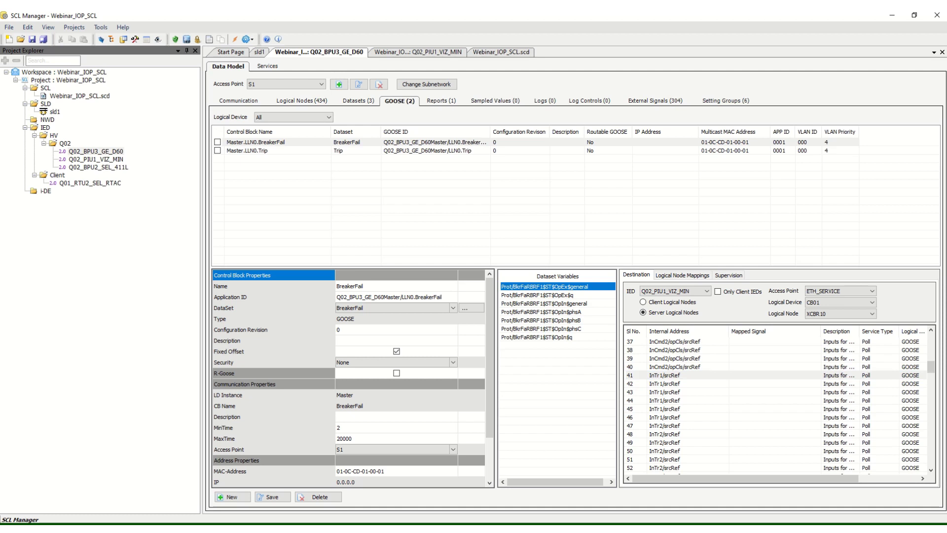
drag(545, 287, 665, 376)
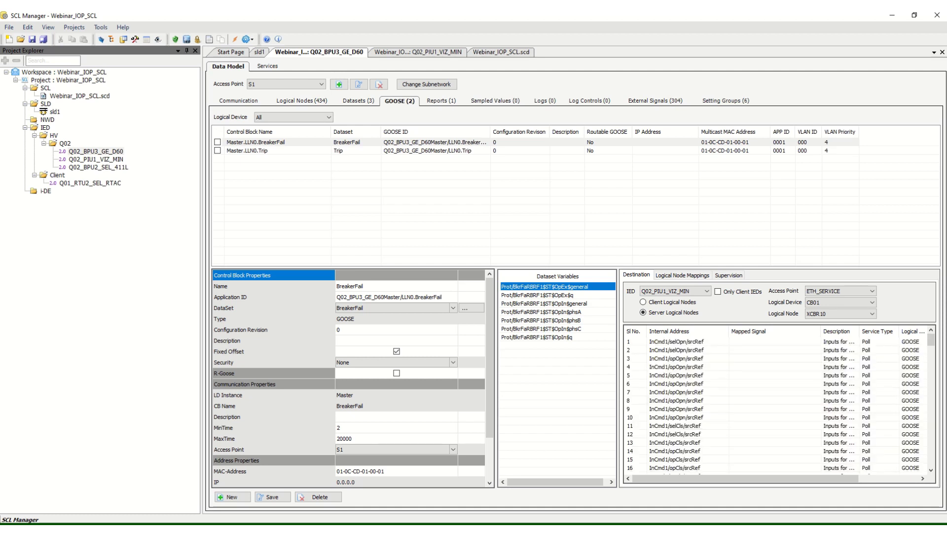
scroll(775, 405, down, 13)
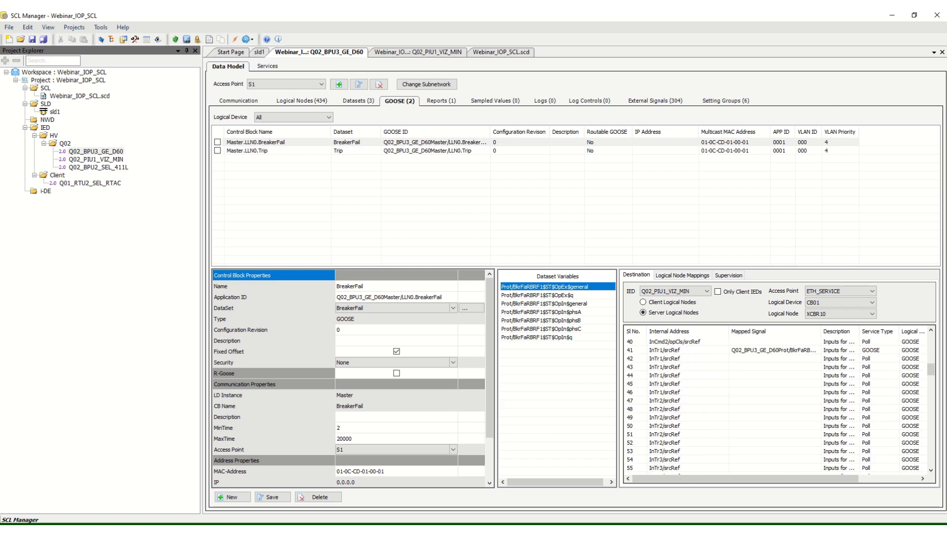
click(544, 303)
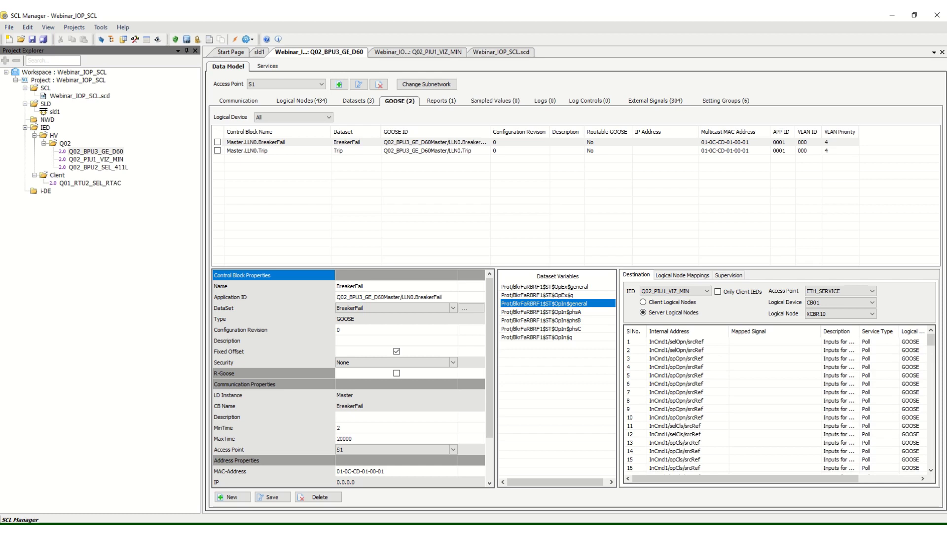
- Widen the Mapped Signal column to show full names and map BkrFaRBRF1 OpIn phsA to InTr1/srcRef entry 43
click(541, 312)
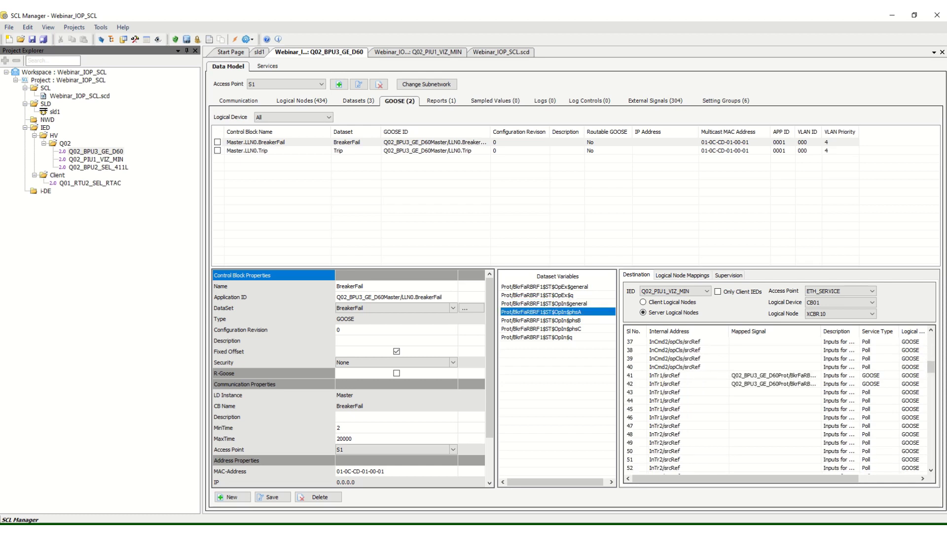
click(541, 320)
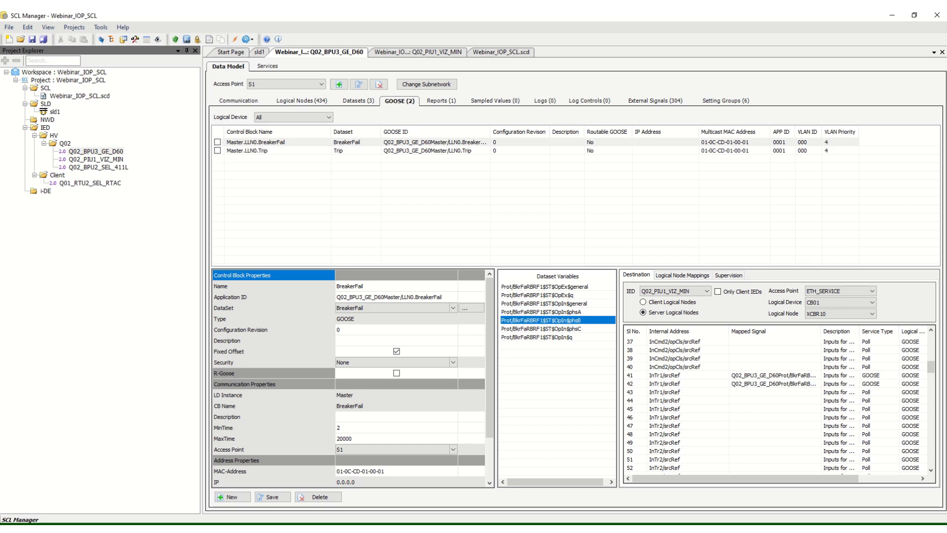
click(541, 329)
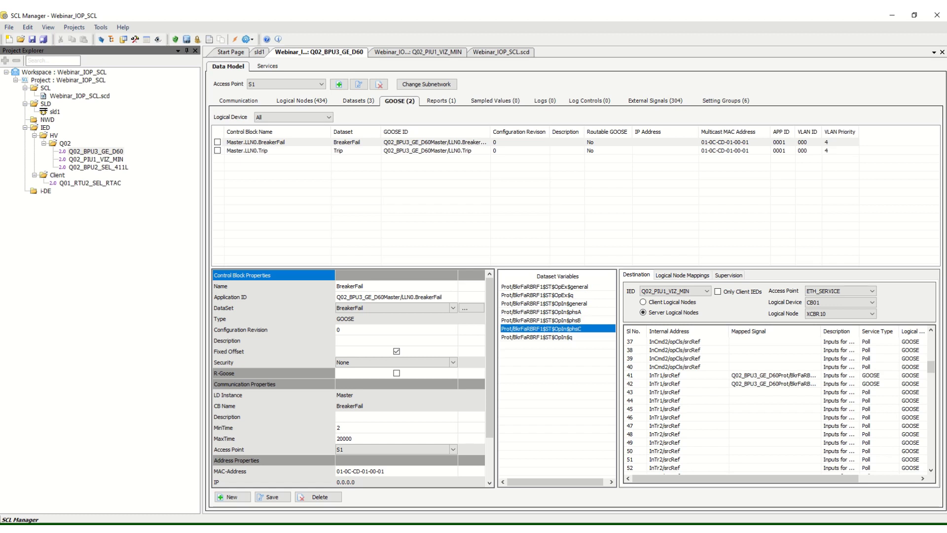
click(541, 320)
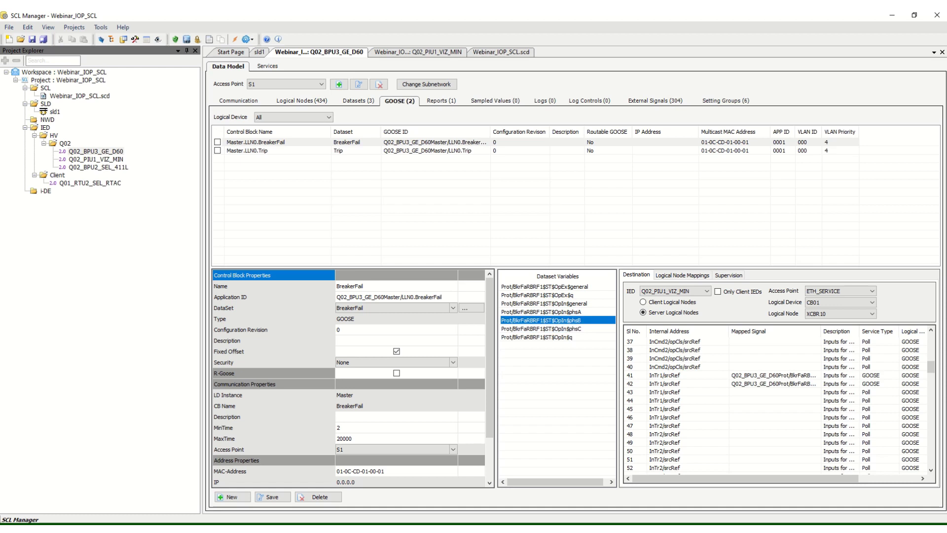
drag(820, 331, 880, 331)
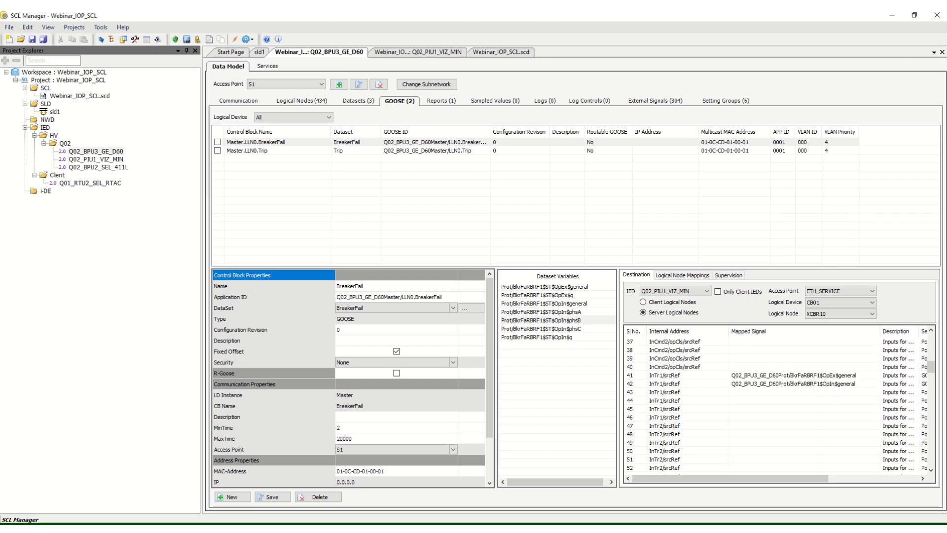
click(542, 311)
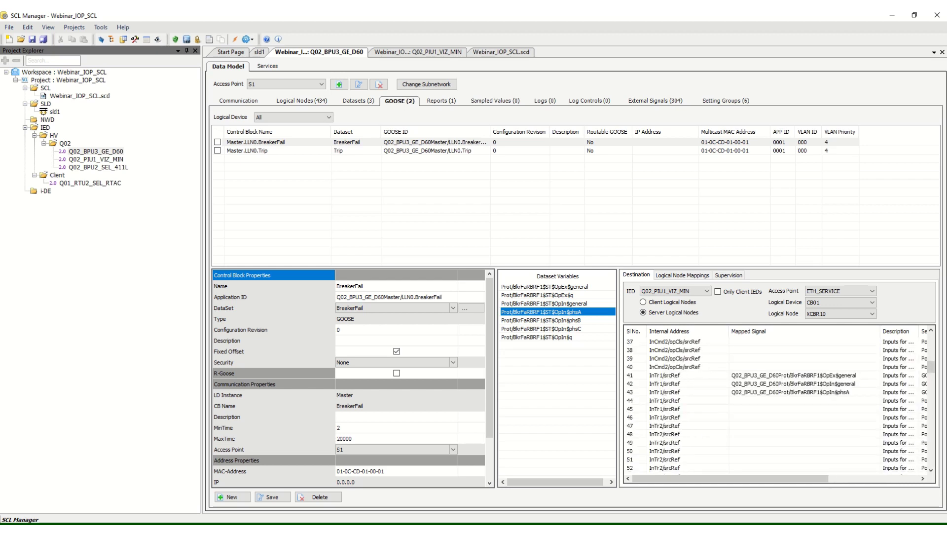
- Map the BkrFaRBRF1 OpIn phsB and phsC signals to InTr1/srcRef entries 44 and 45 respectively
click(541, 320)
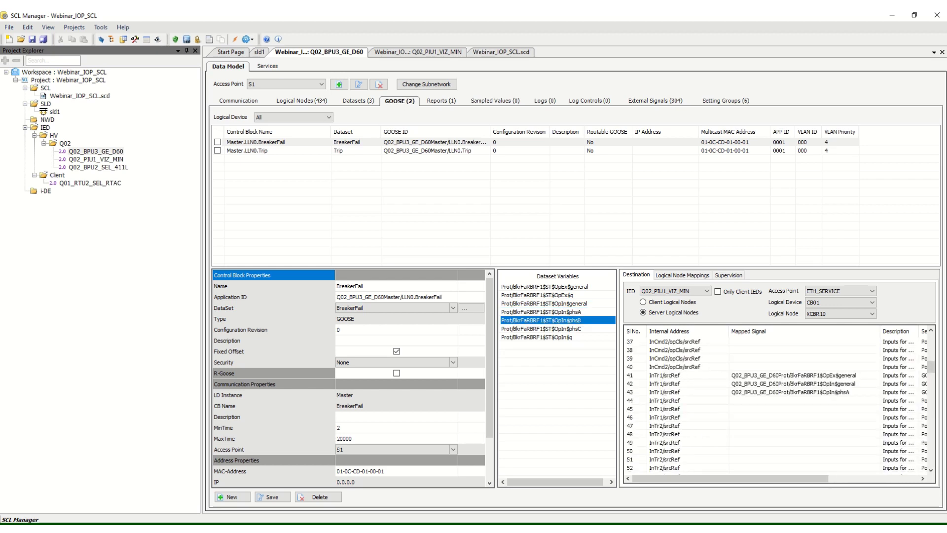
scroll(775, 401, down, 16)
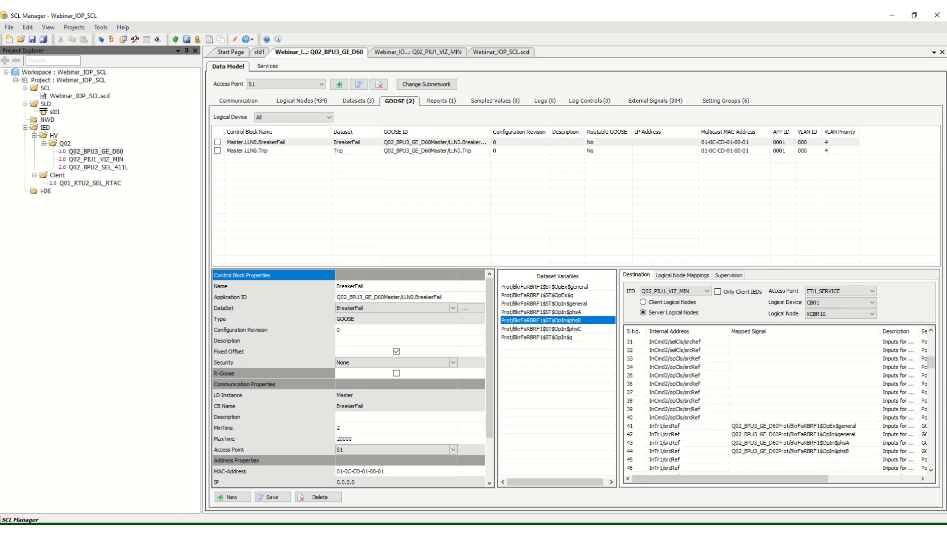
scroll(776, 400, up, 4)
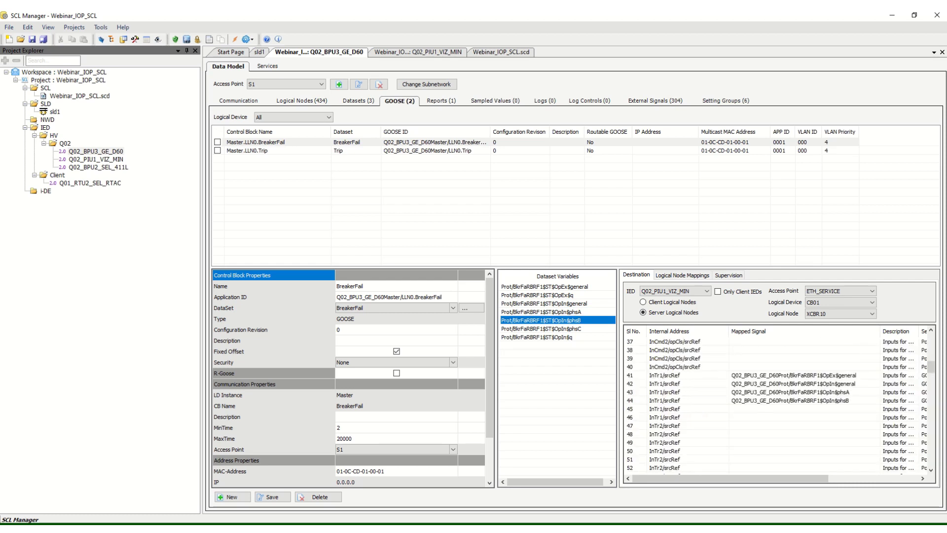
click(541, 328)
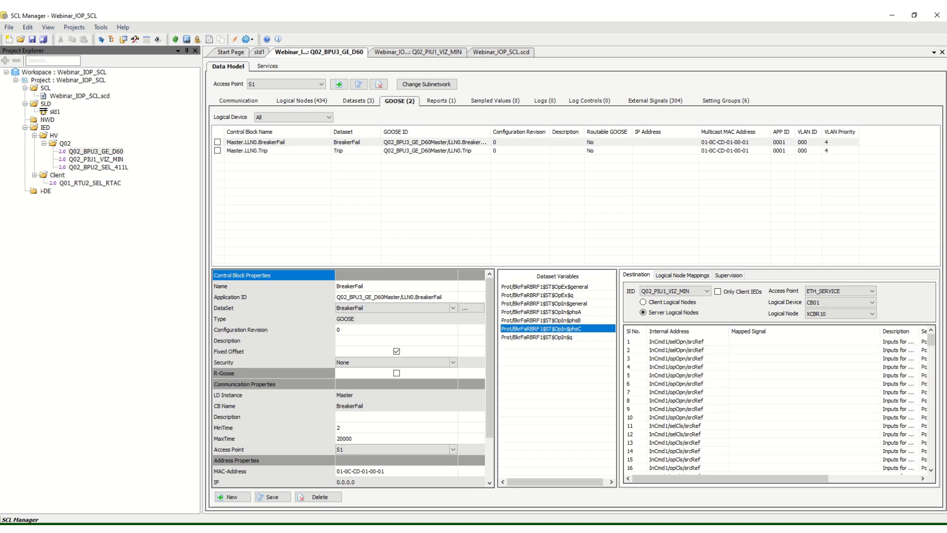
- Select the Master.LLN0.Trip control block and set its destination to IED Q02_PIU1_VIZ_MIN, logical device CB01
click(247, 151)
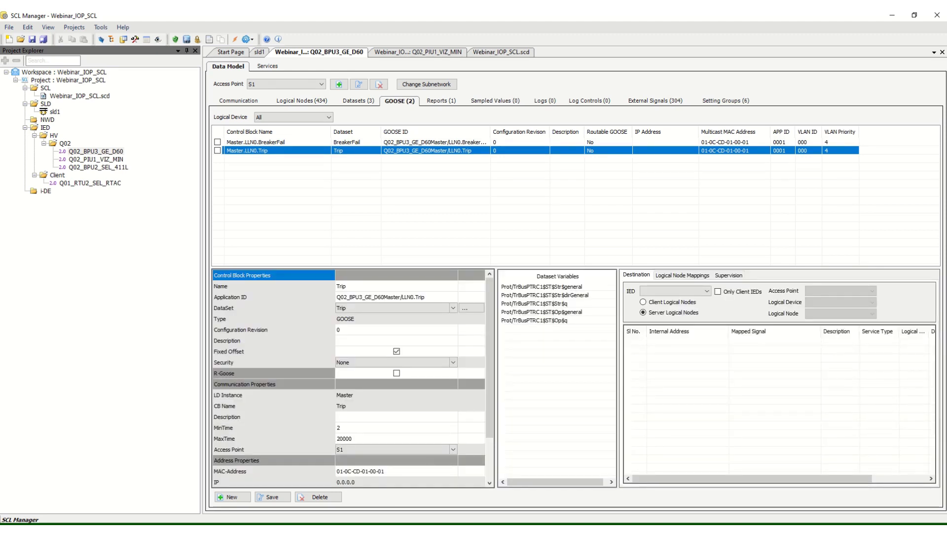
click(675, 291)
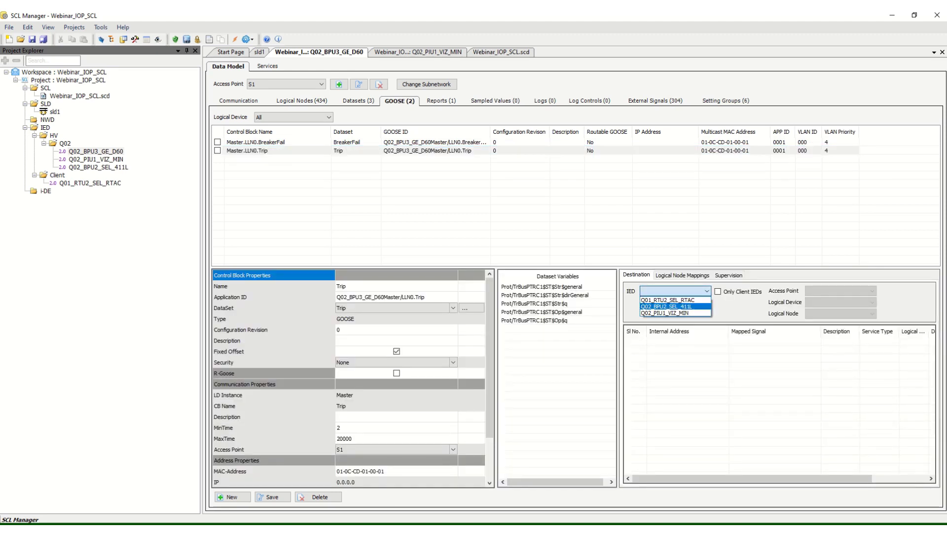
click(665, 313)
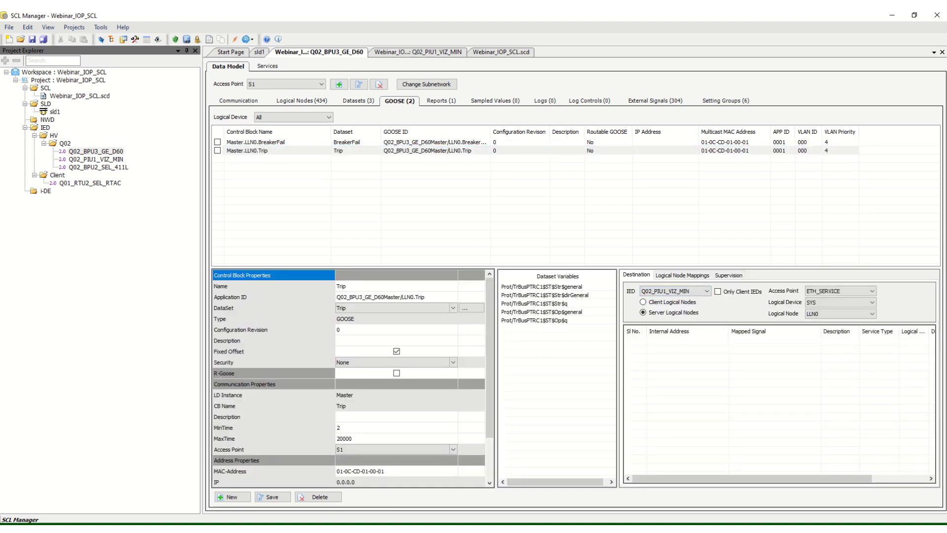
click(838, 303)
click(834, 337)
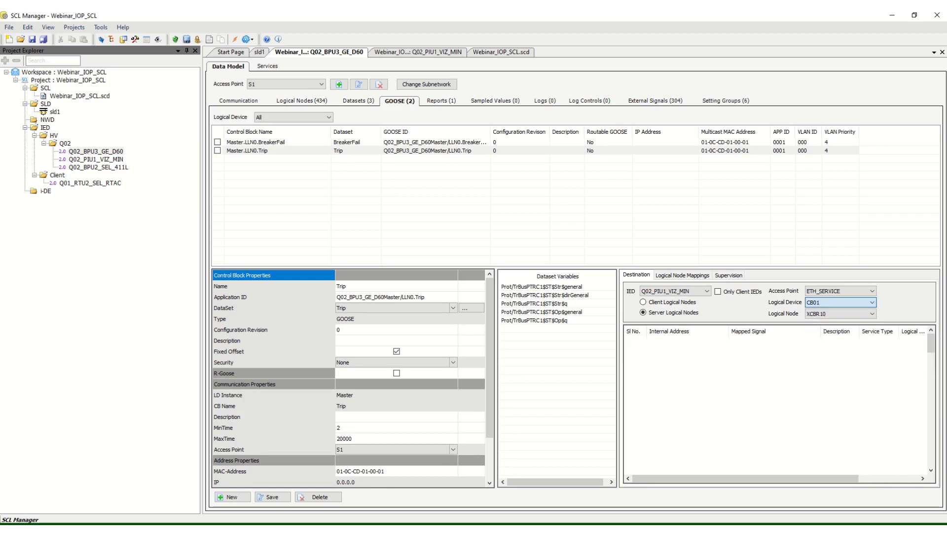
- Widen the Mapped Signal column and map the TrBusPTRC1 Str general signal to InTr2/srcRef entry 47
scroll(777, 404, down, 12)
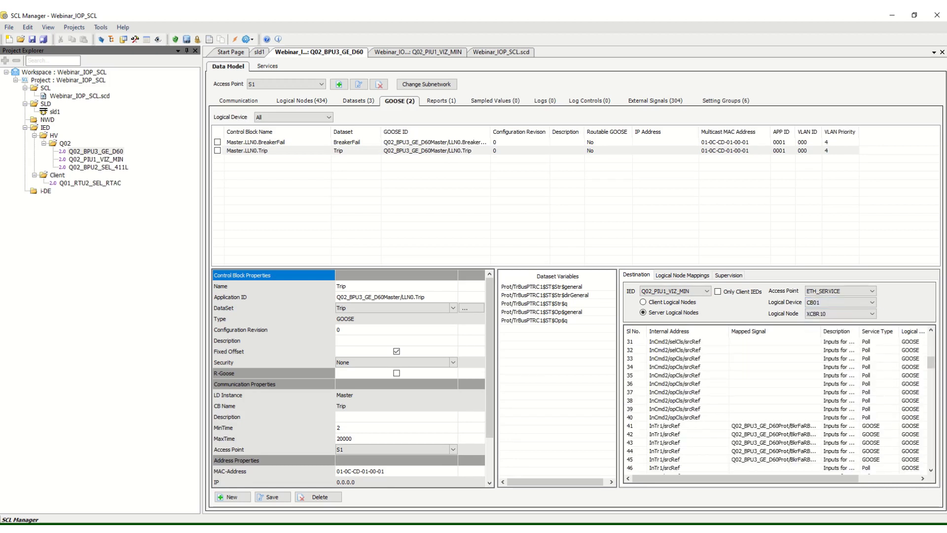
drag(820, 331, 859, 331)
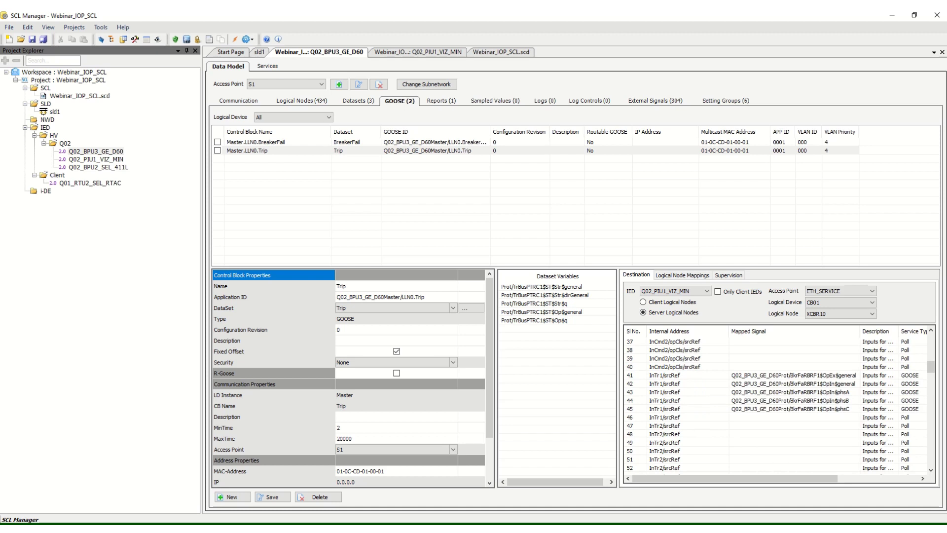
click(541, 286)
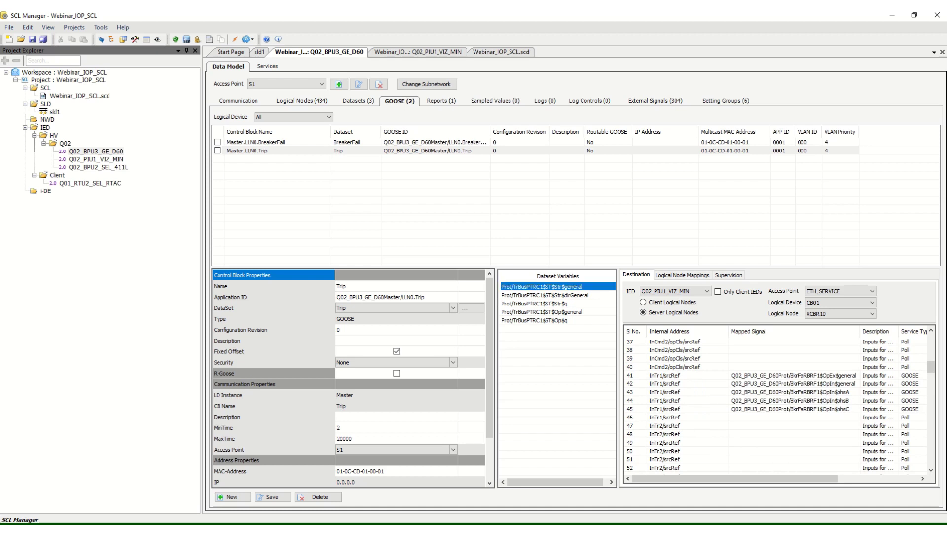
drag(542, 286, 770, 426)
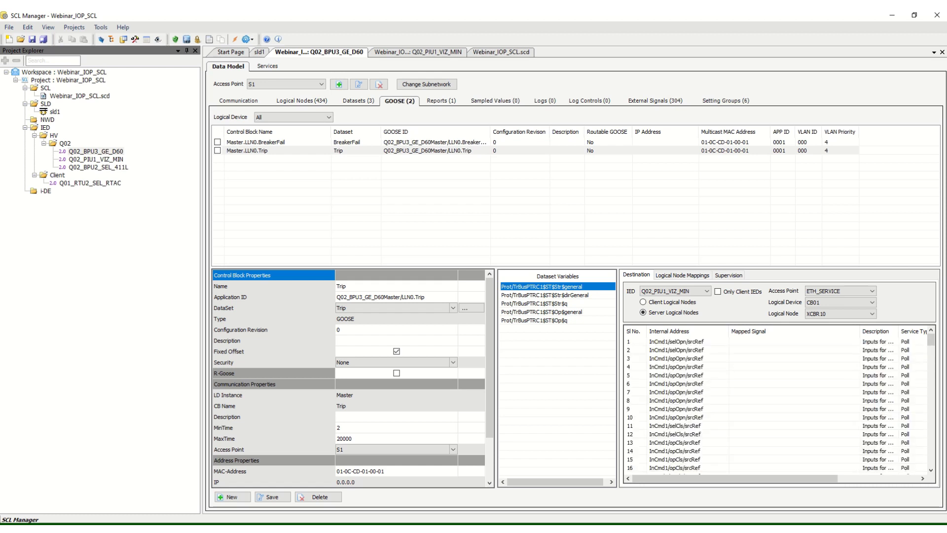
scroll(777, 402, down, 11)
scroll(777, 405, down, 4)
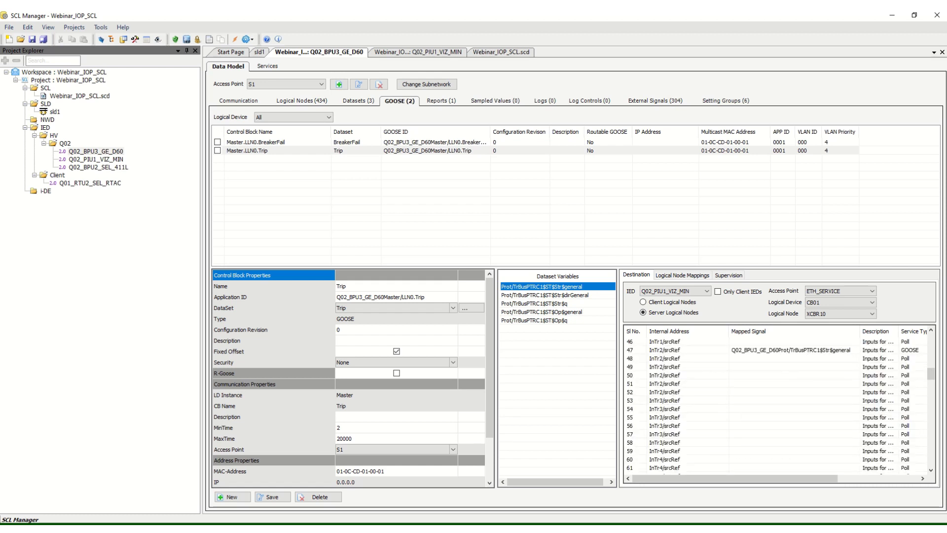
- Map the TrBusPTRC1 Op general signal to InTr2/srcRef entry 48
click(545, 295)
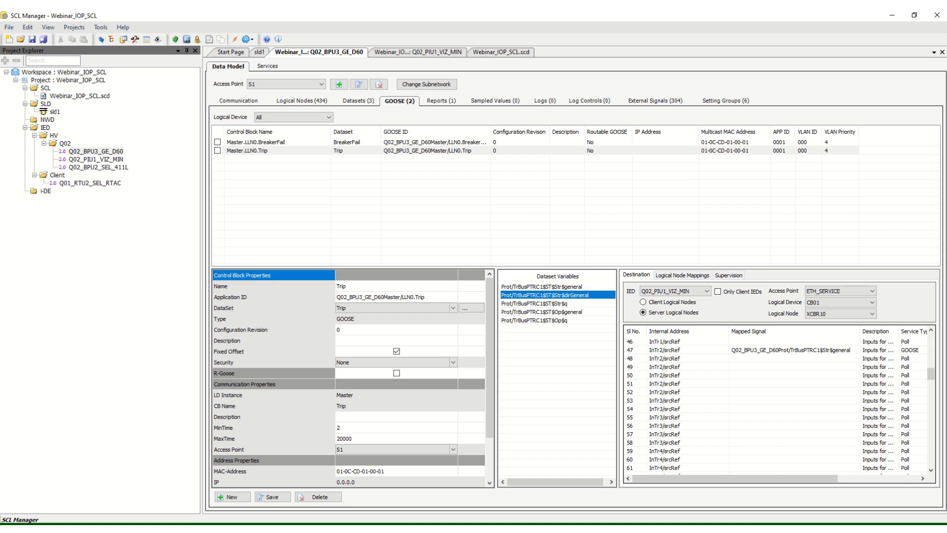
click(542, 312)
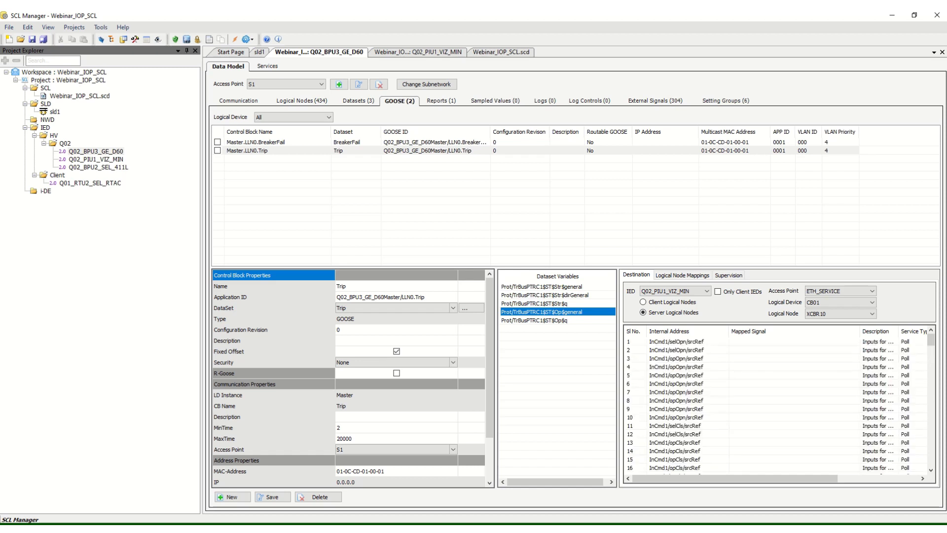
scroll(777, 404, down, 10)
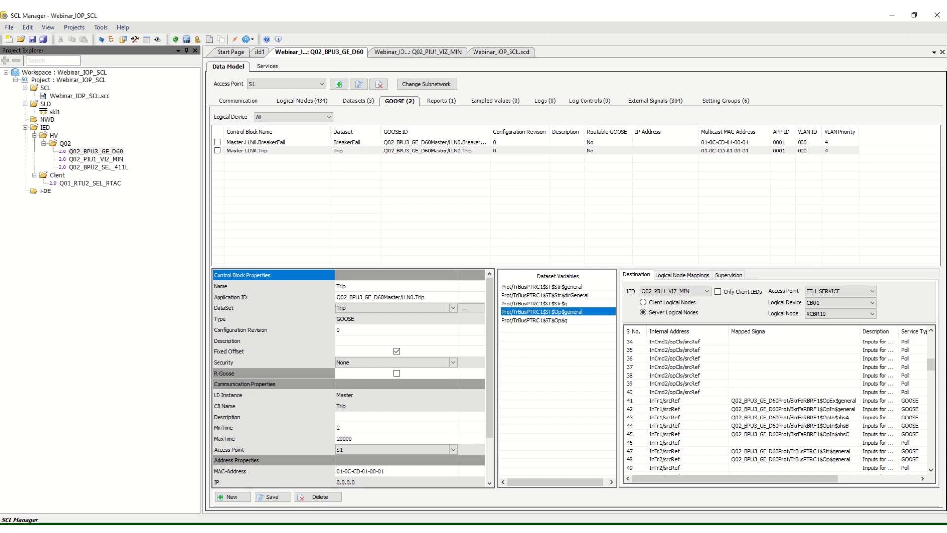
- Open the GOOSE control blocks of Q02_BPU2_SEL_411L and set the BreakerFail destination to IED Q02_PIU1_VIZ_MIN, logical device CB01
double_click(98, 168)
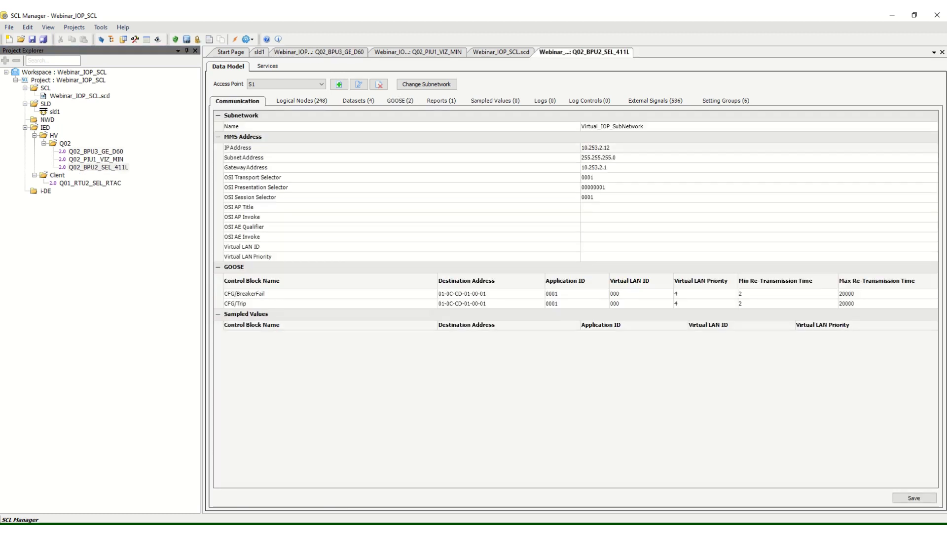
click(399, 100)
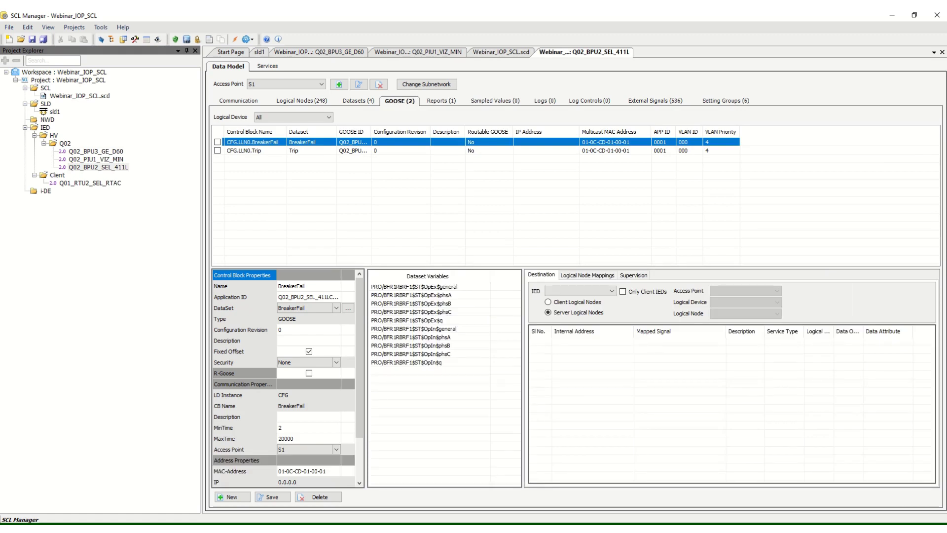
click(580, 291)
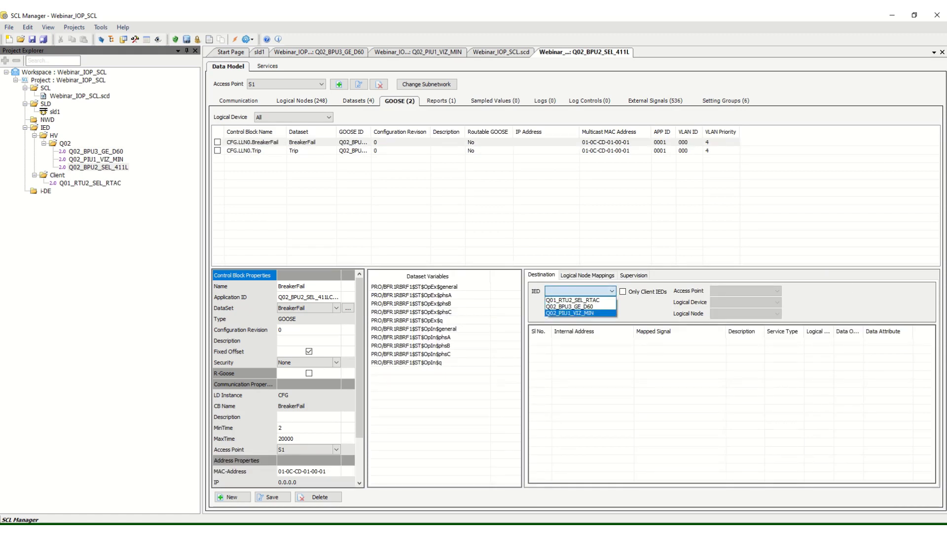
click(572, 312)
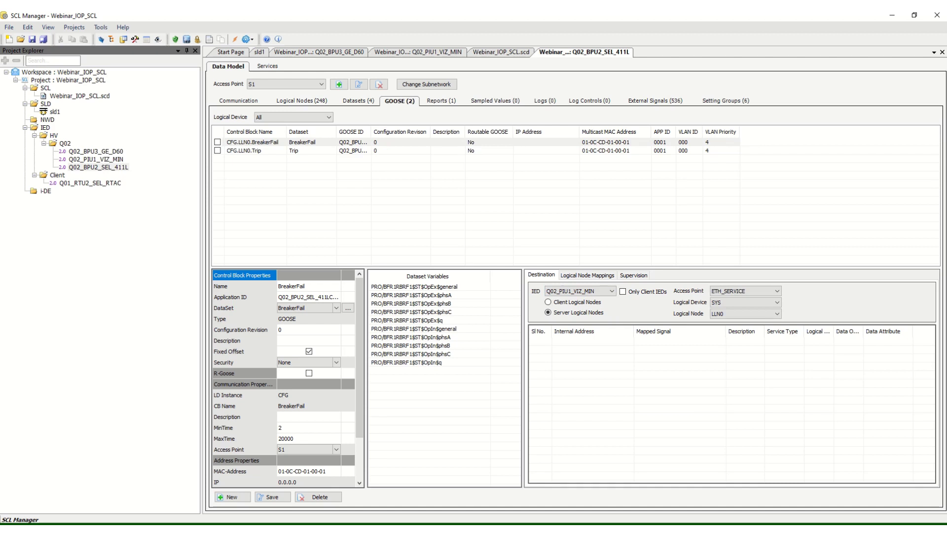
click(744, 302)
click(740, 336)
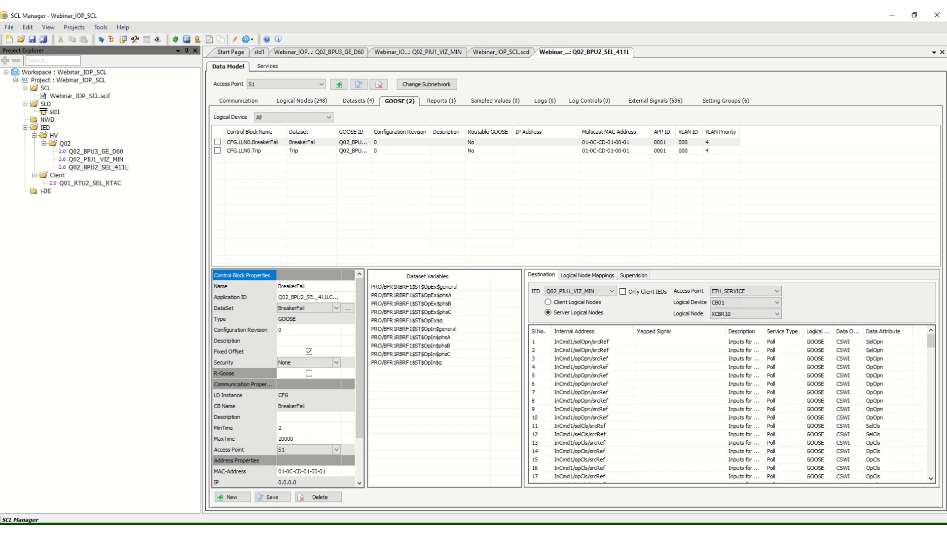
- Map the BFR1RBRF1 OpEx general signal to InTr3/srcRef entry 53
scroll(728, 406, up, 1)
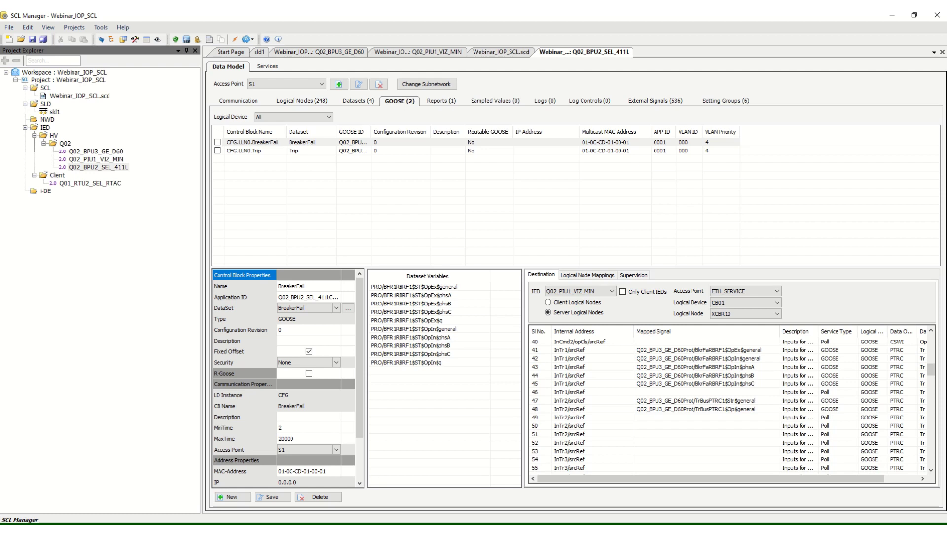
scroll(730, 405, up, 2)
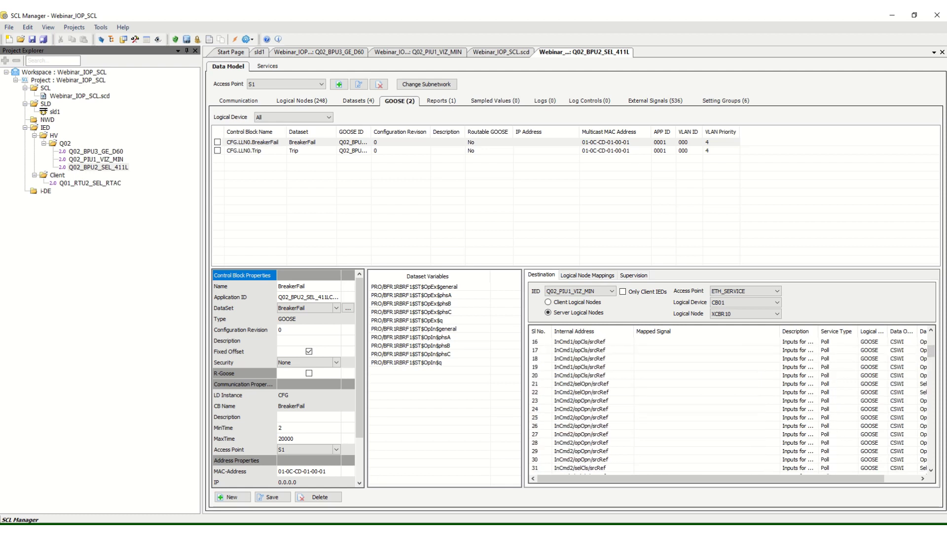
scroll(729, 405, down, 20)
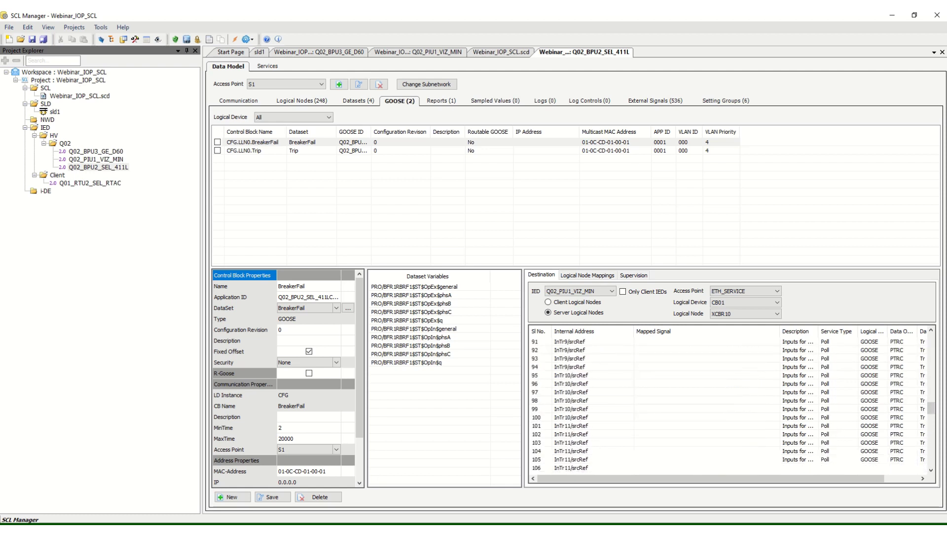
scroll(730, 405, down, 6)
scroll(729, 404, up, 2)
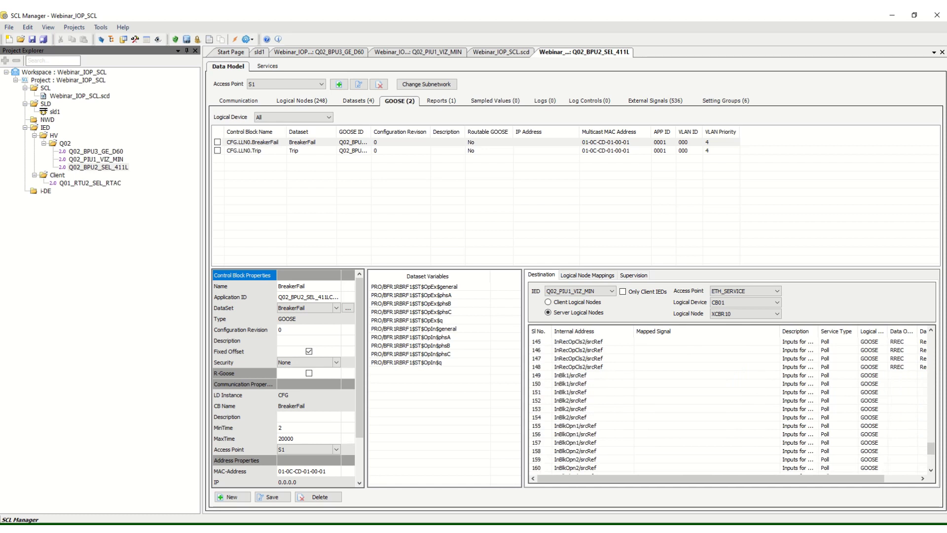
scroll(729, 404, up, 20)
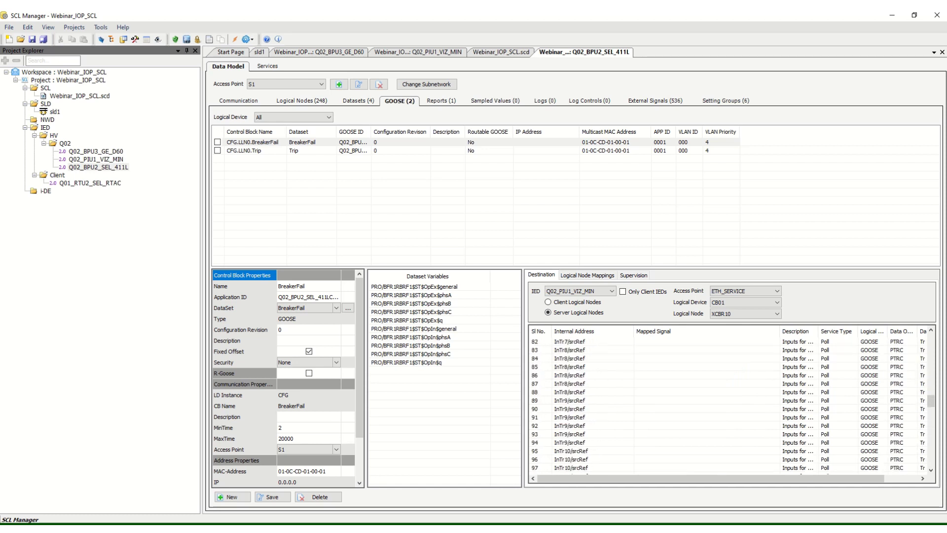
scroll(730, 404, up, 2)
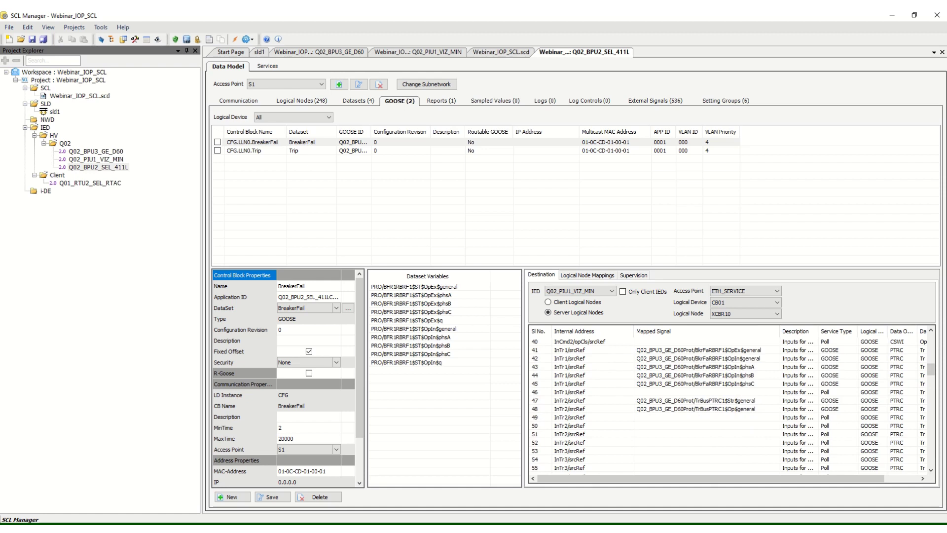
click(414, 286)
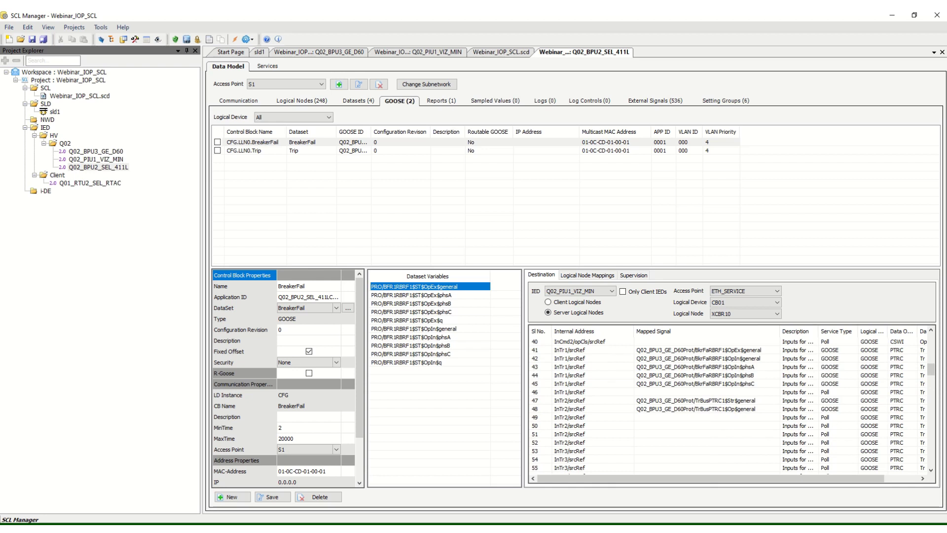
scroll(730, 404, down, 2)
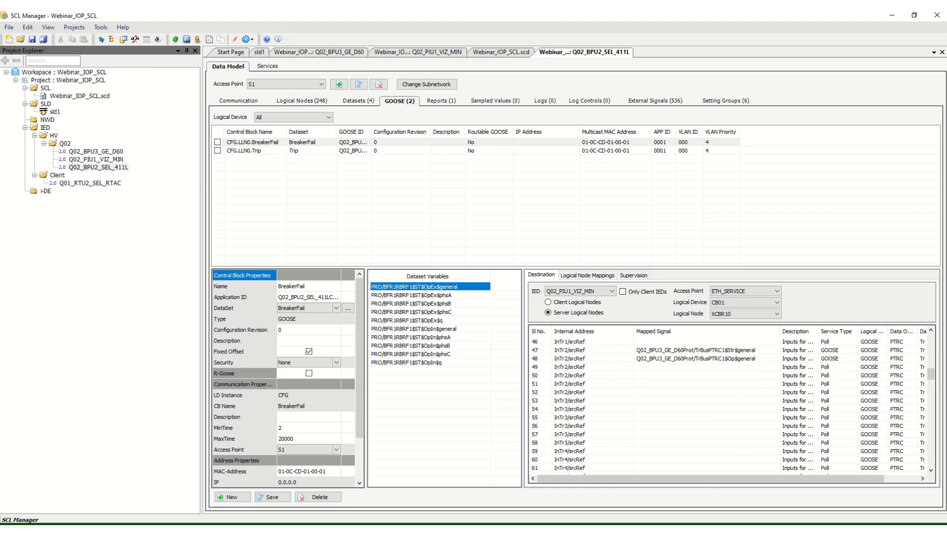
click(691, 400)
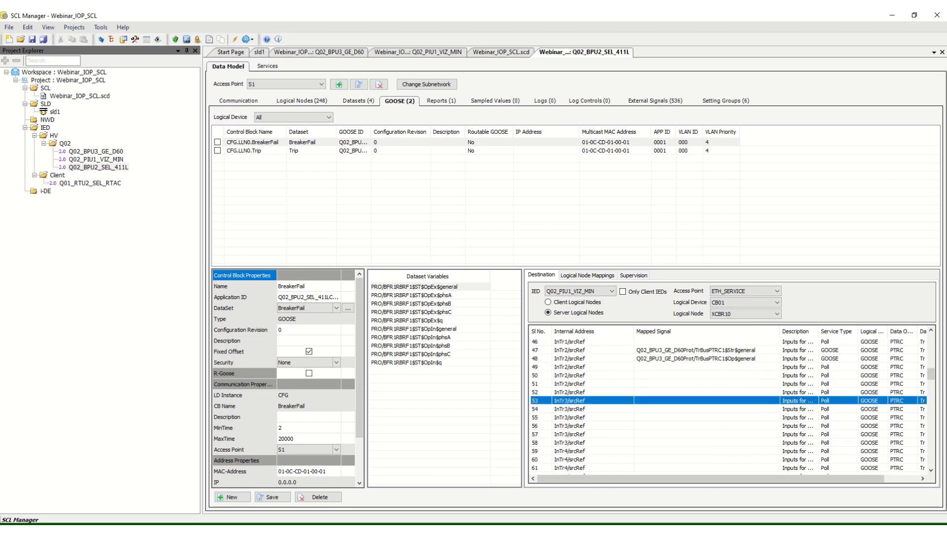
click(414, 286)
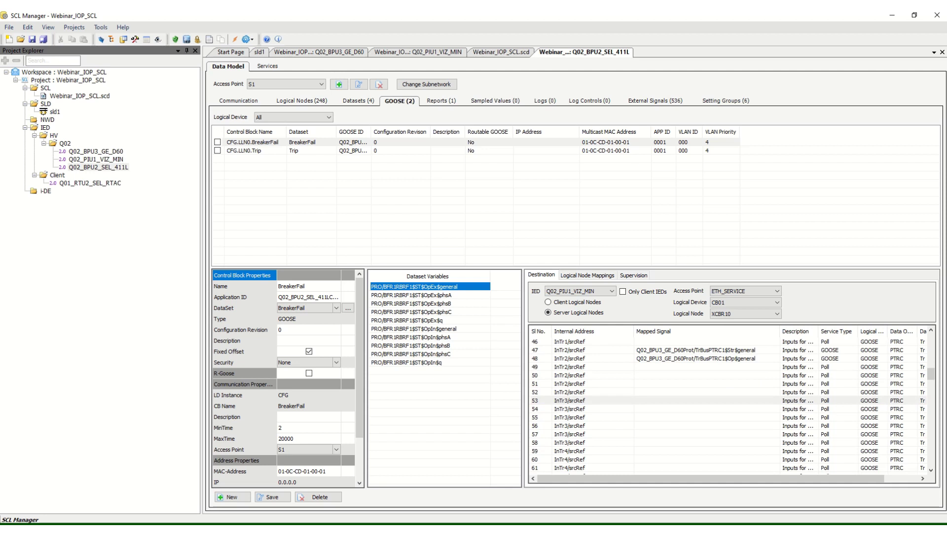
scroll(729, 404, up, 3)
scroll(730, 404, down, 3)
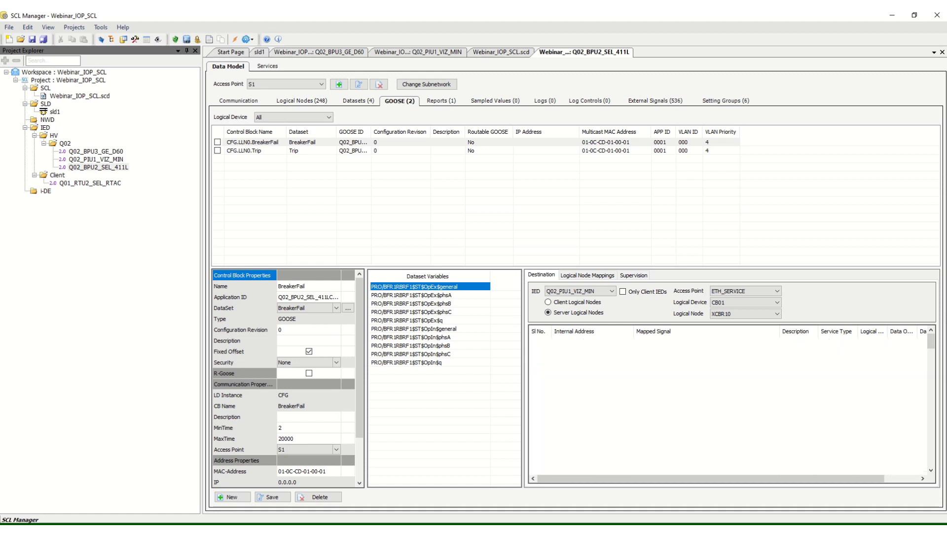
scroll(730, 405, down, 5)
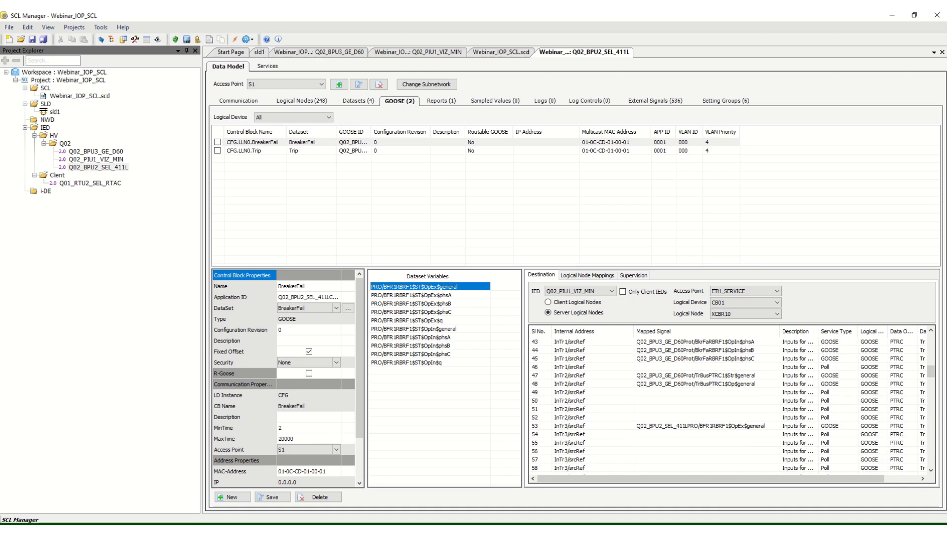
scroll(730, 404, down, 1)
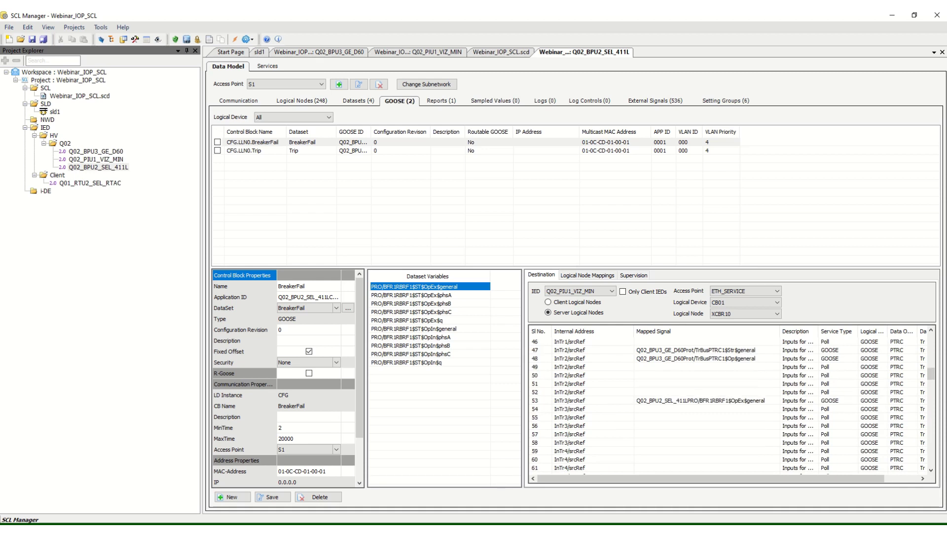
- Map the BFR1RBRF1 OpIn general and phsA signals to InTr3/srcRef entries 54 and 55 respectively
click(414, 328)
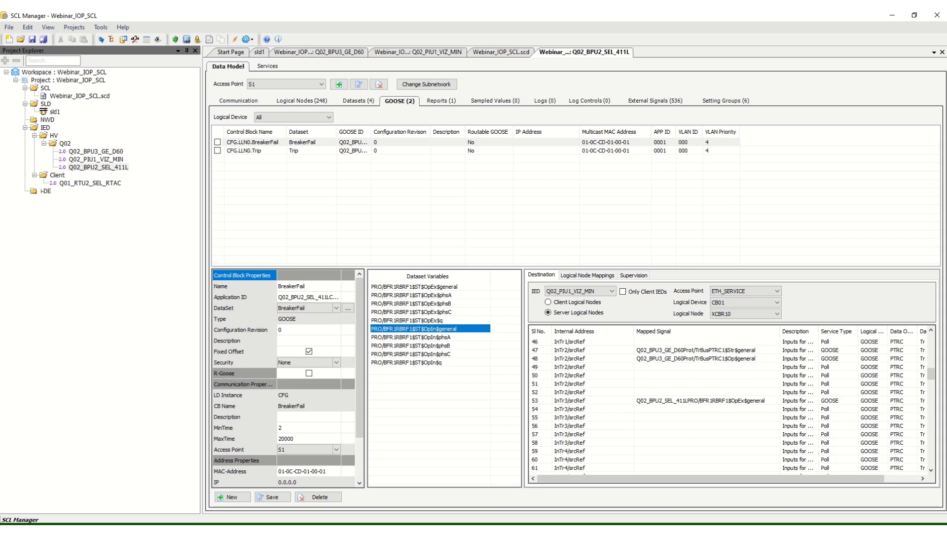
scroll(730, 400, up, 4)
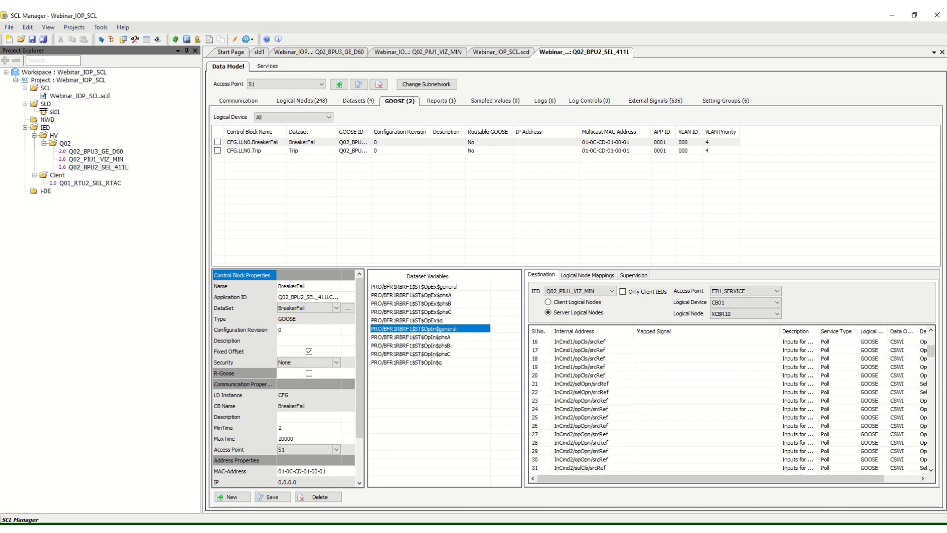
scroll(730, 399, down, 4)
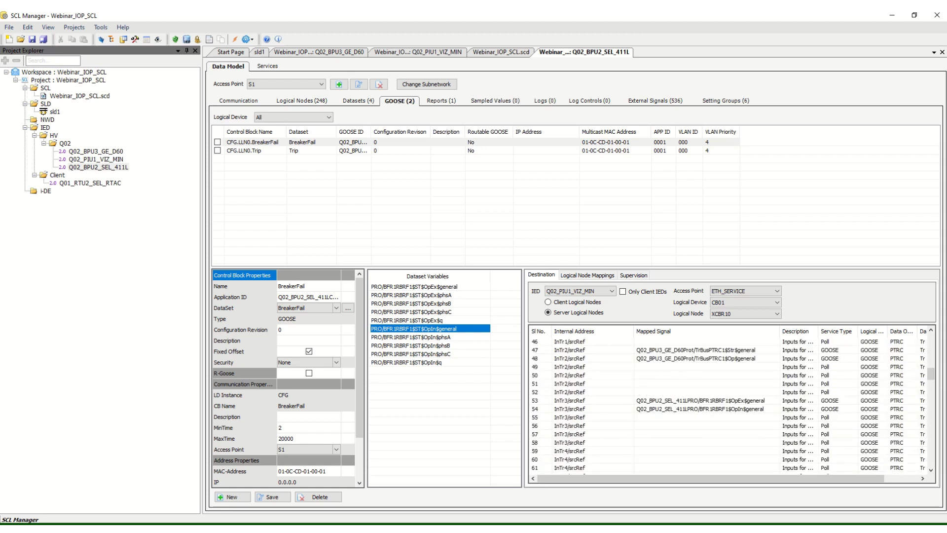
click(411, 337)
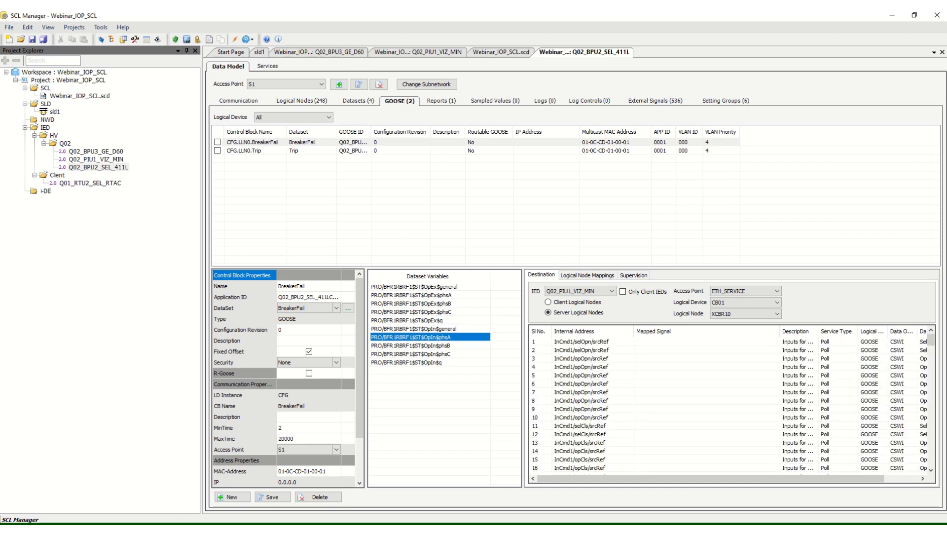
scroll(730, 399, down, 5)
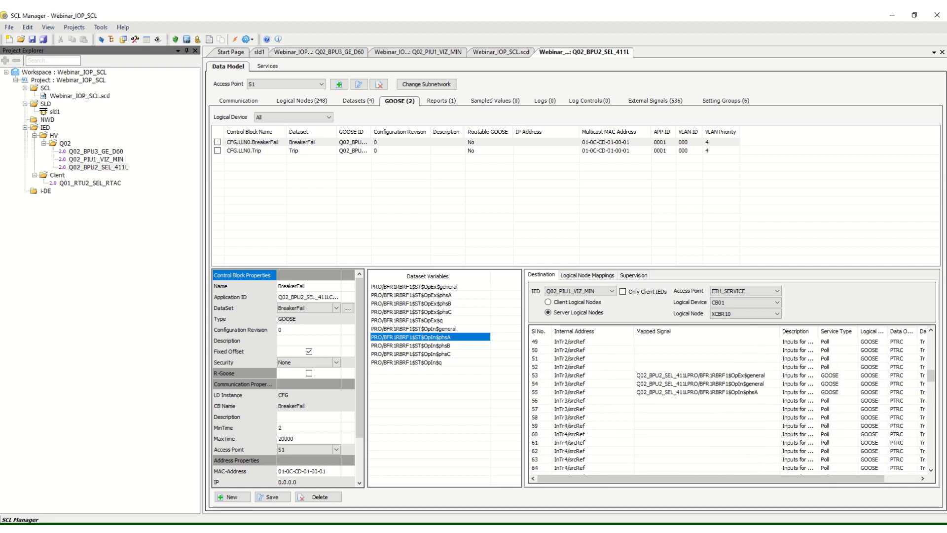
- Map the BFR1RBRF1 OpIn phsB and phsC signals to InTr3/srcRef entries 56 and 57 respectively
click(411, 345)
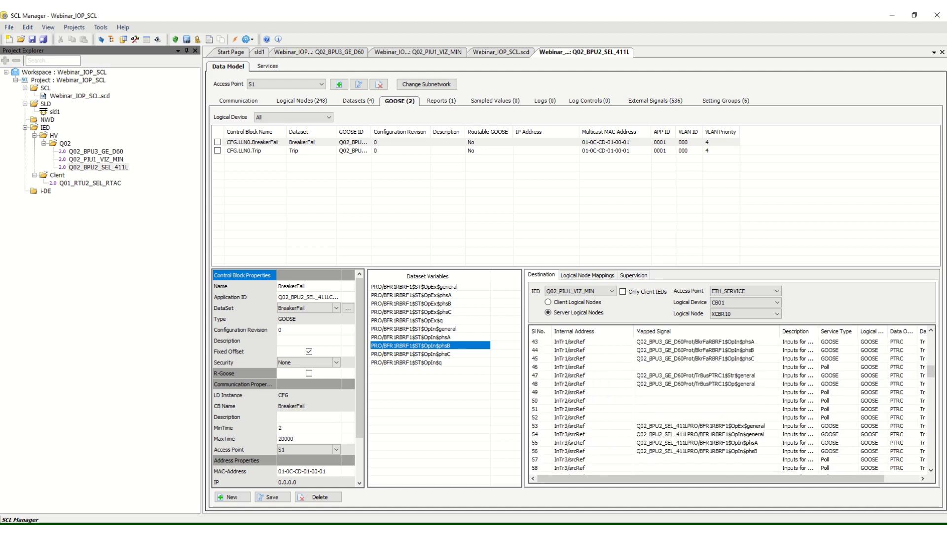
click(412, 354)
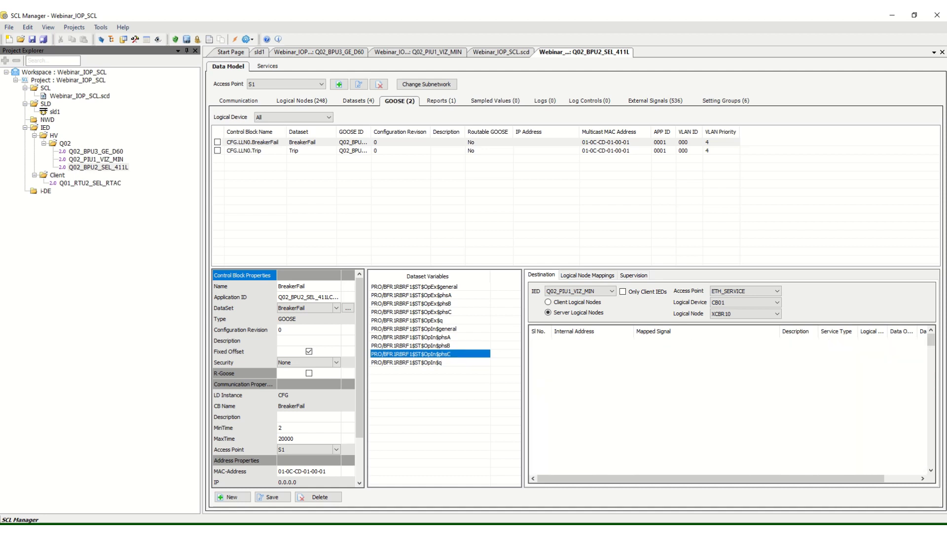
scroll(729, 402, down, 5)
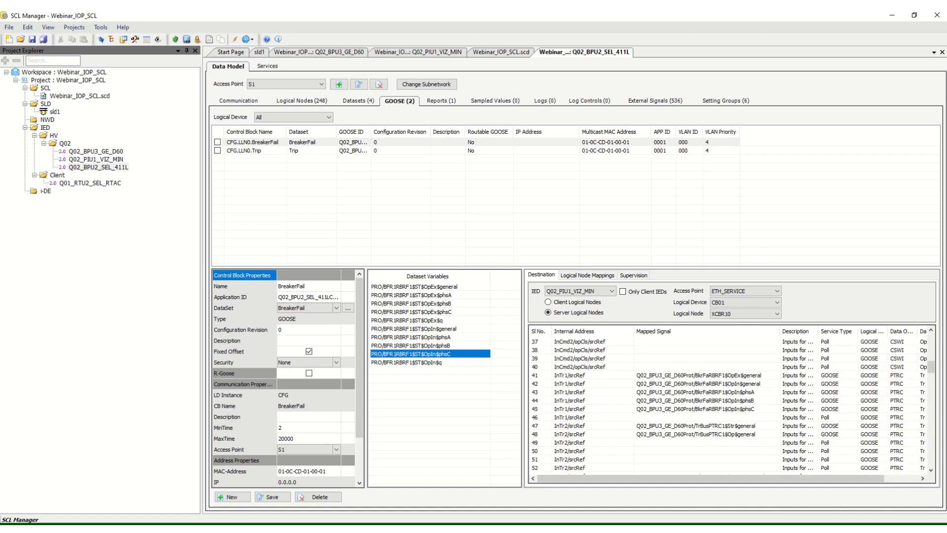
- Select the CFG.LLN0.Trip control block and set its destination to IED Q02_PIU1_VIZ_MIN, logical device CB01
click(251, 150)
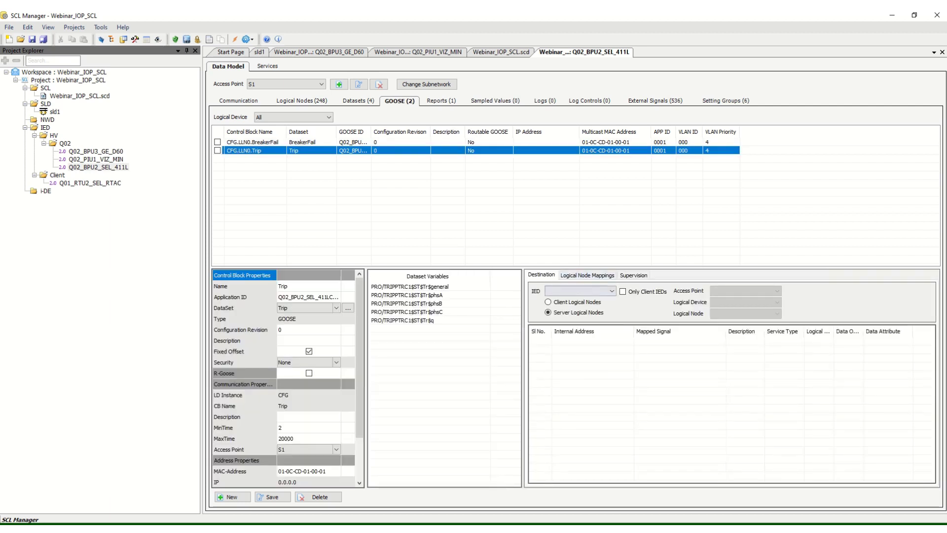
click(611, 291)
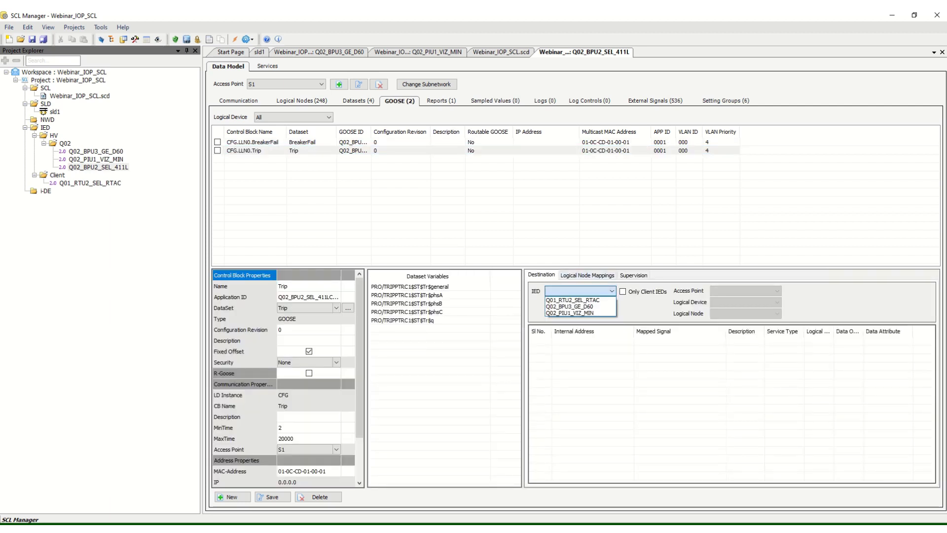
click(570, 313)
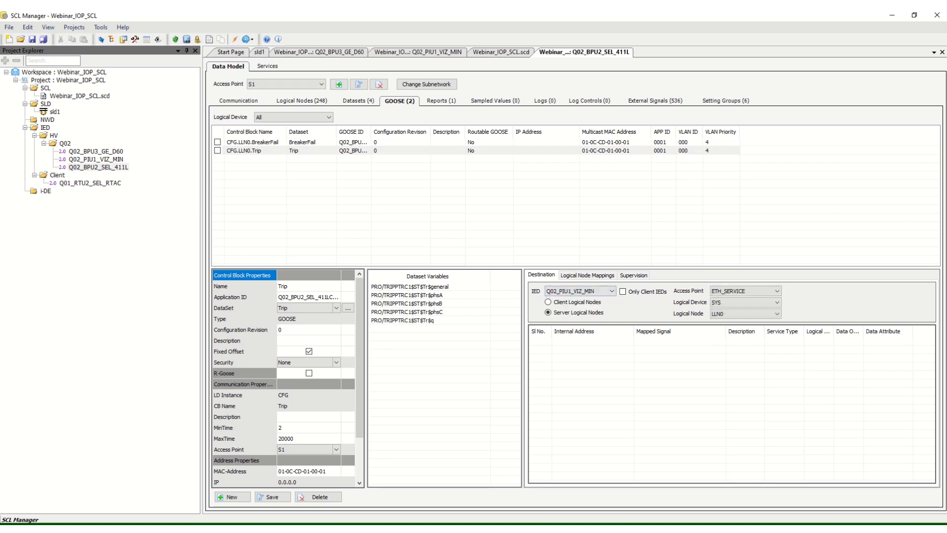
click(776, 302)
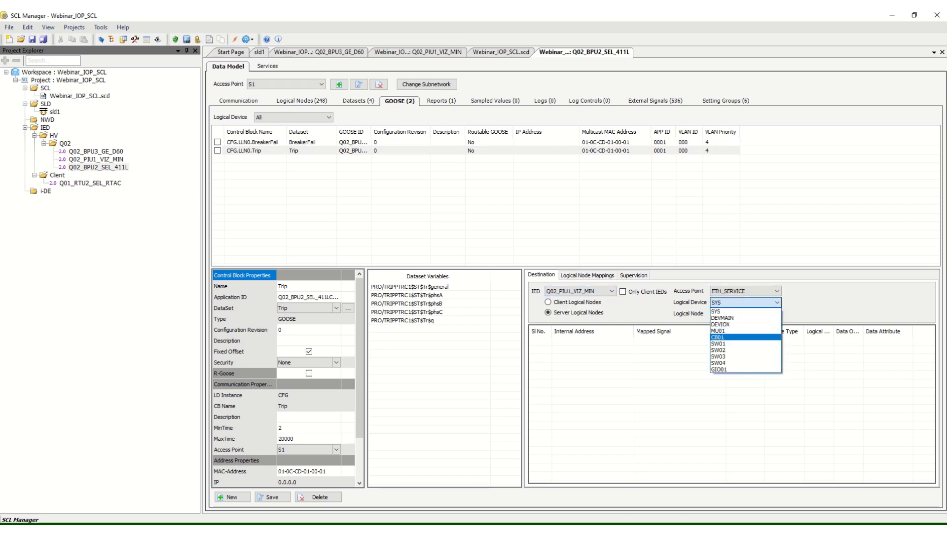
click(744, 335)
- Map the TRIPPTRC1 Tr general signal to InTr4/srcRef entry 59
scroll(730, 409, down, 16)
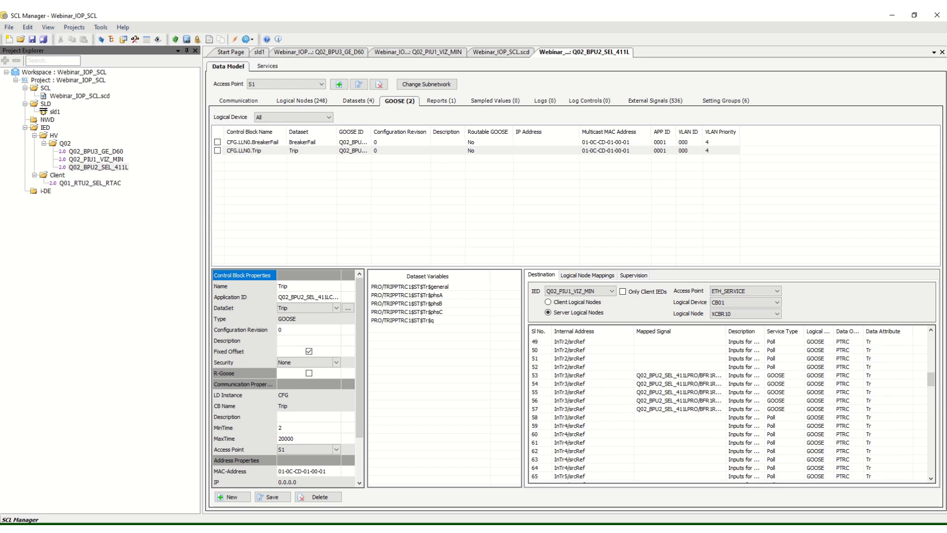
click(410, 286)
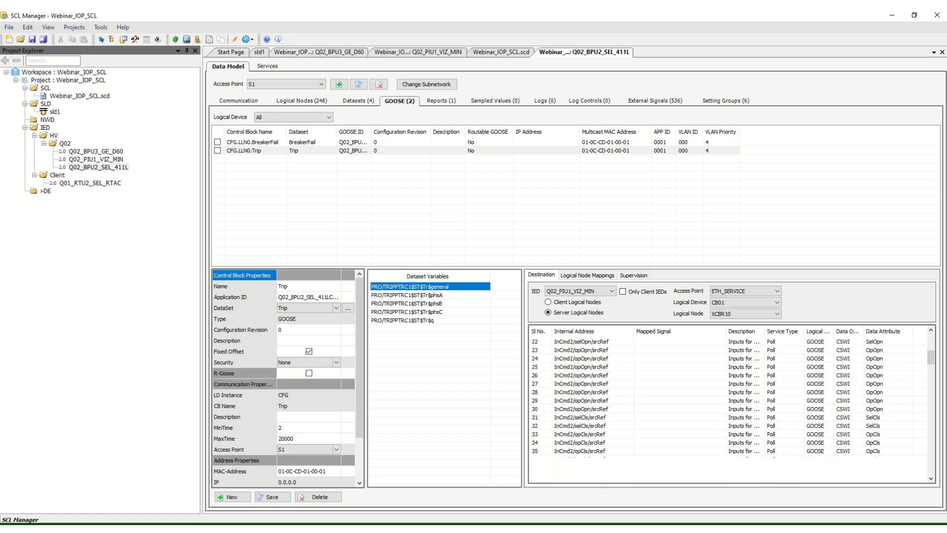
click(678, 425)
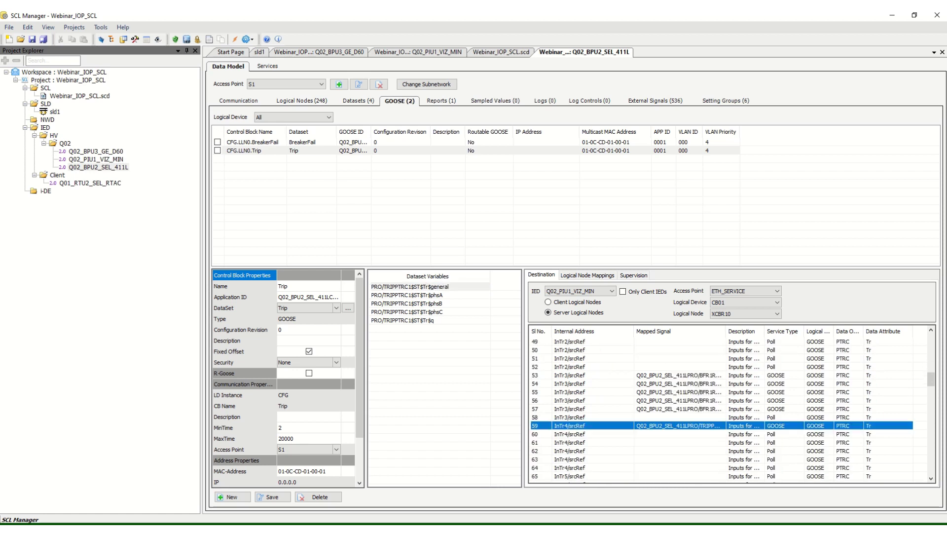
- Map the TRIPPTRC1 Tr phsA signal to InTr4/srcRef entry 60 of Q02_PIU1_VIZ_MIN
click(407, 295)
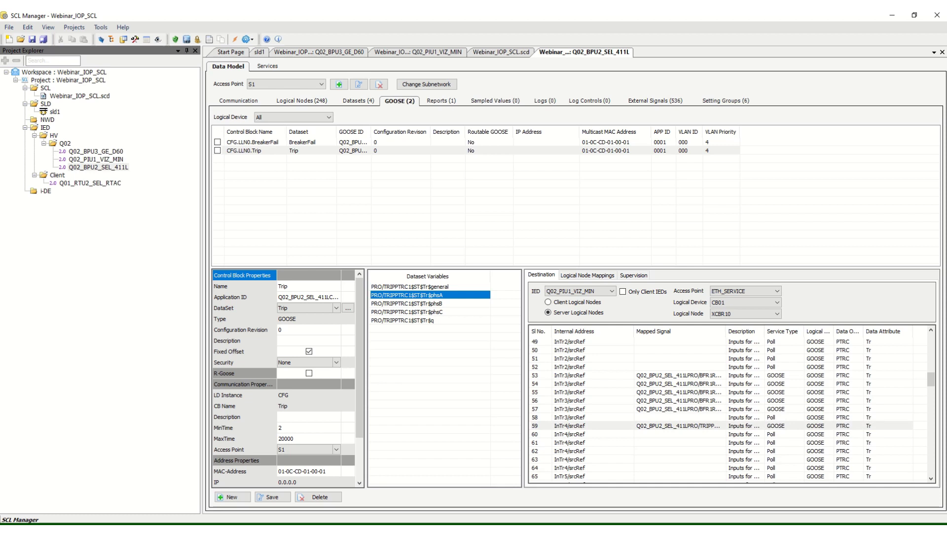
scroll(720, 405, down, 12)
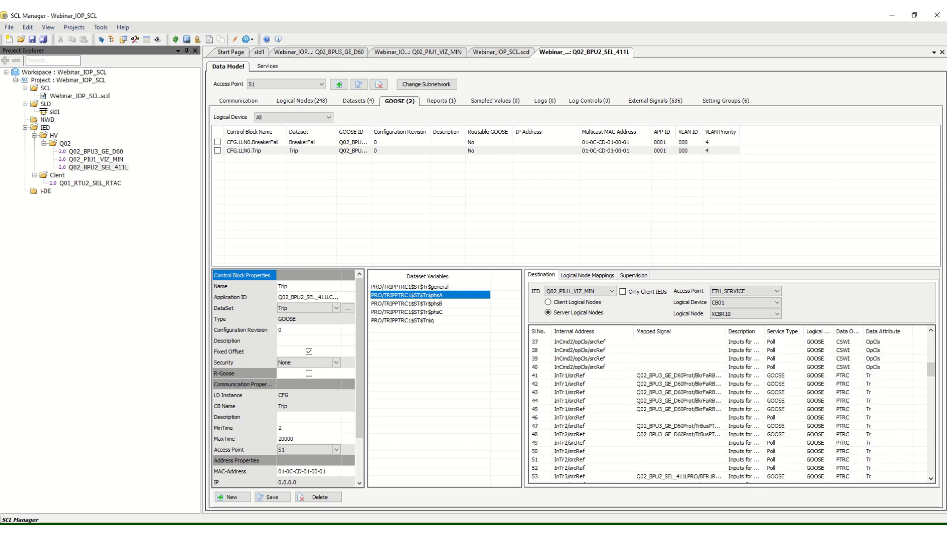
scroll(720, 404, down, 4)
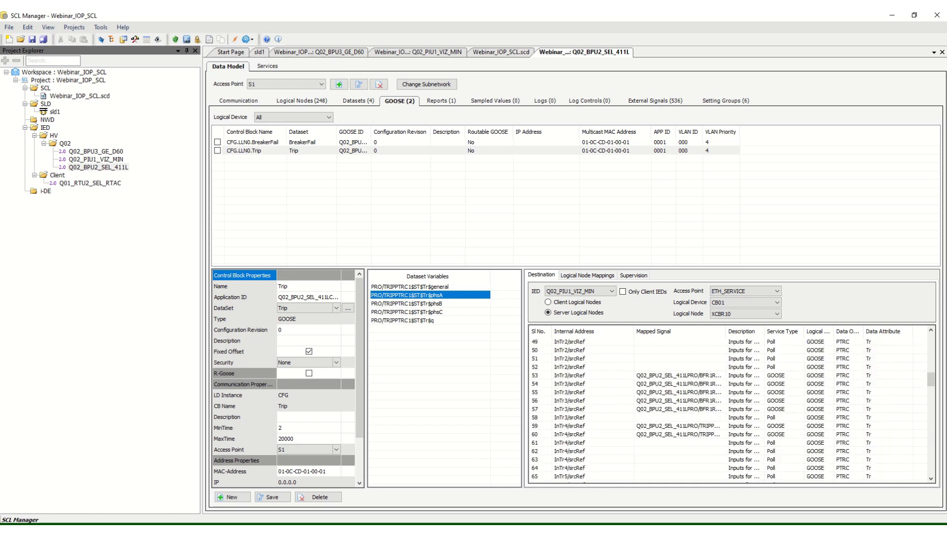
scroll(730, 409, down, 1)
- Map the TRIPPTRC1 Tr phsB signal to InTr4/srcRef entry 61 and the phsC signal to its own InTr4/srcRef entry
click(407, 303)
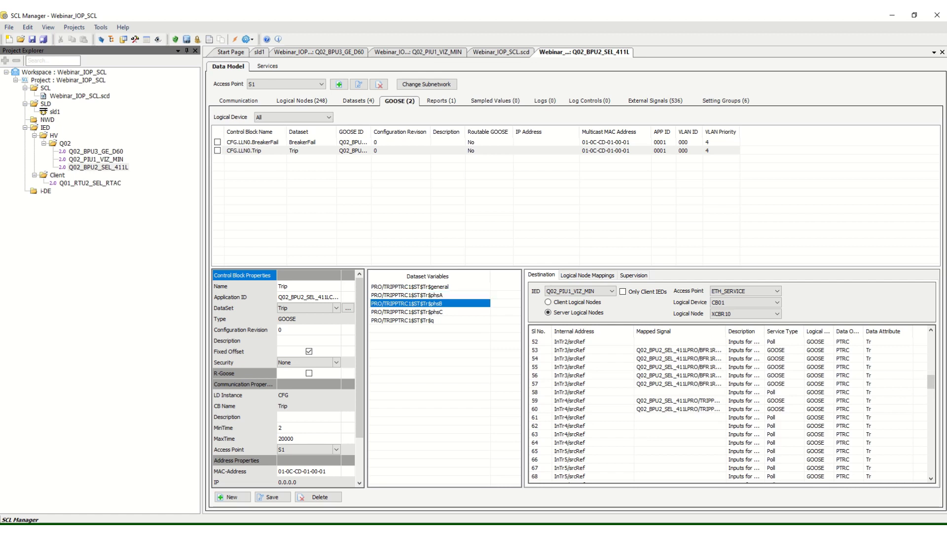
drag(407, 304, 656, 417)
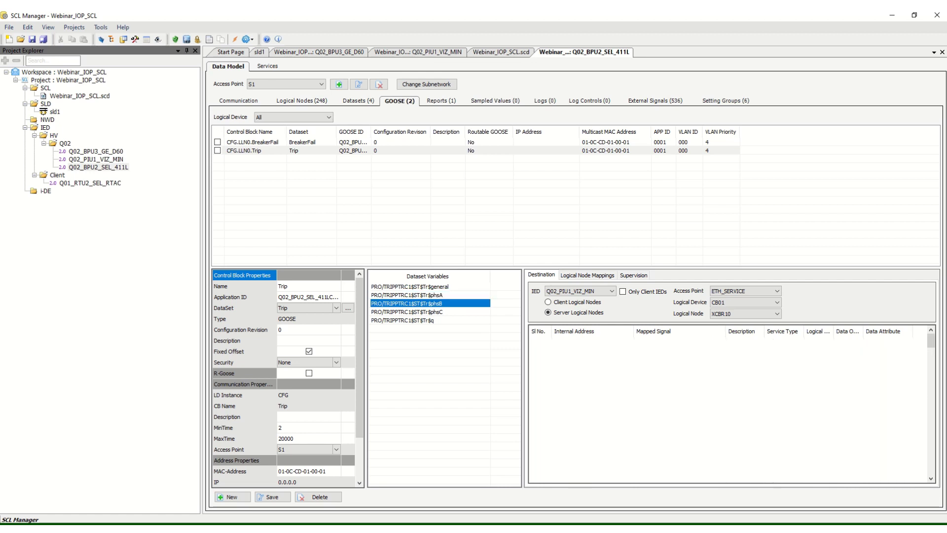
click(407, 312)
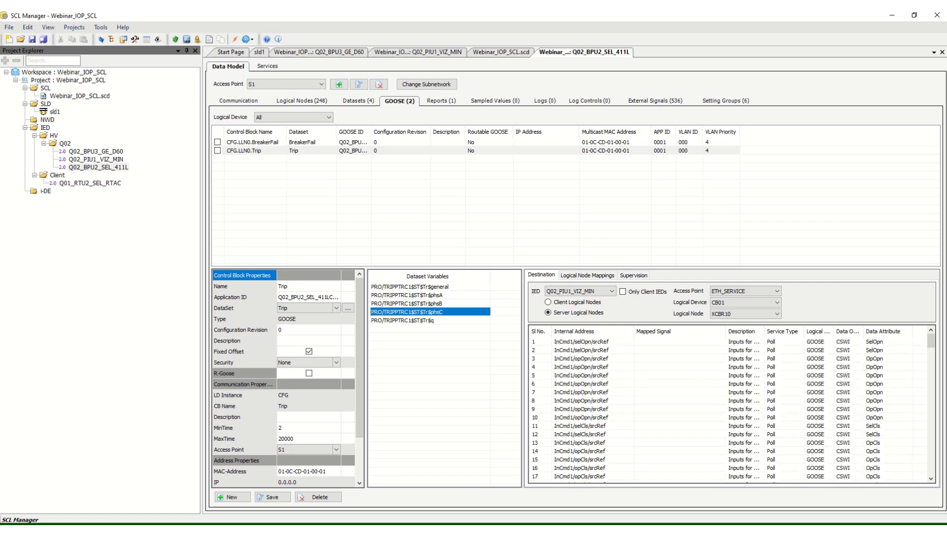
scroll(690, 405, down, 16)
double_click(96, 152)
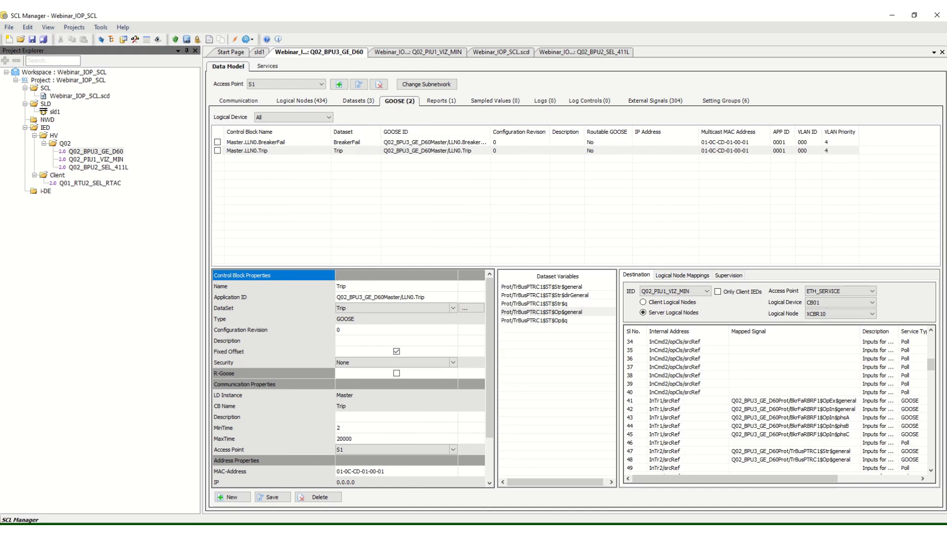
click(98, 167)
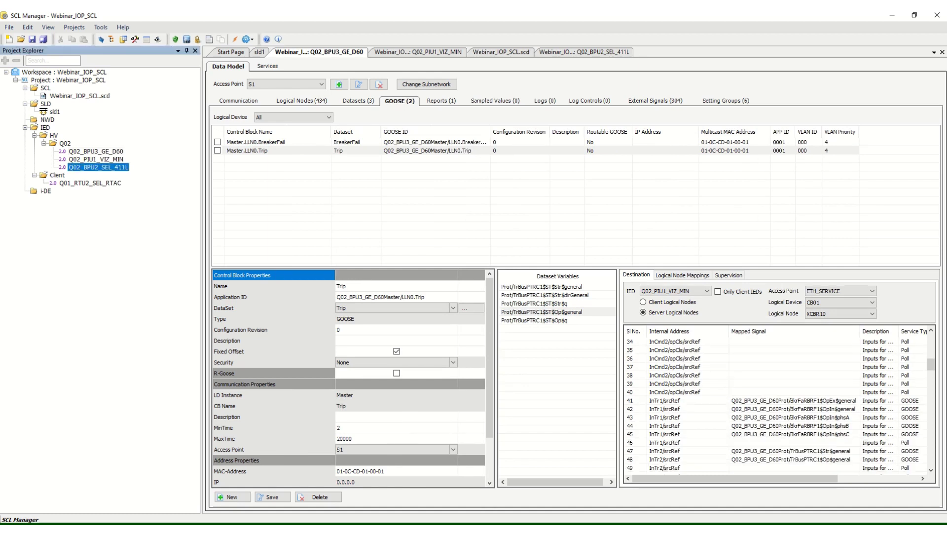
click(96, 159)
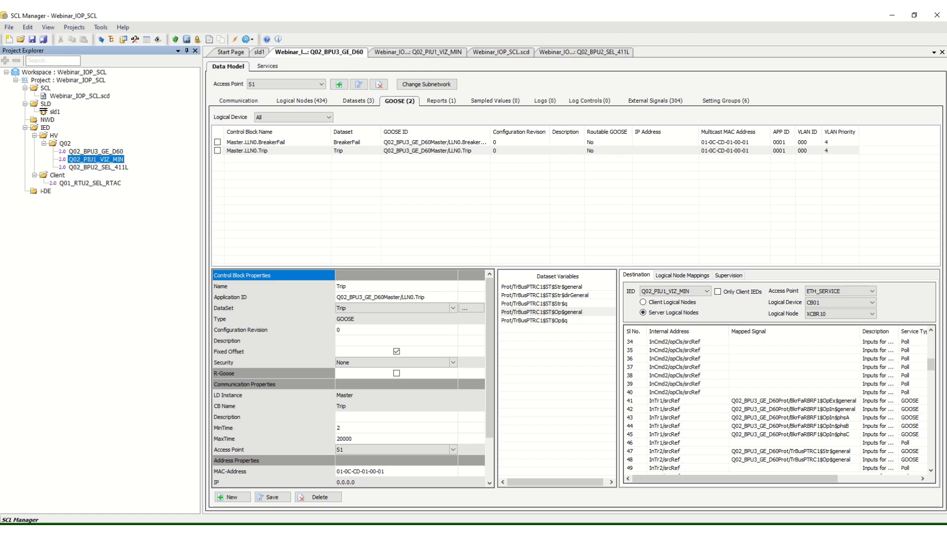
- Open the SwitchPos GOOSE control block of Q02_PIU1_VIZ_MIN and set its destination IED to Q02_BPU2_SEL_411L
click(417, 52)
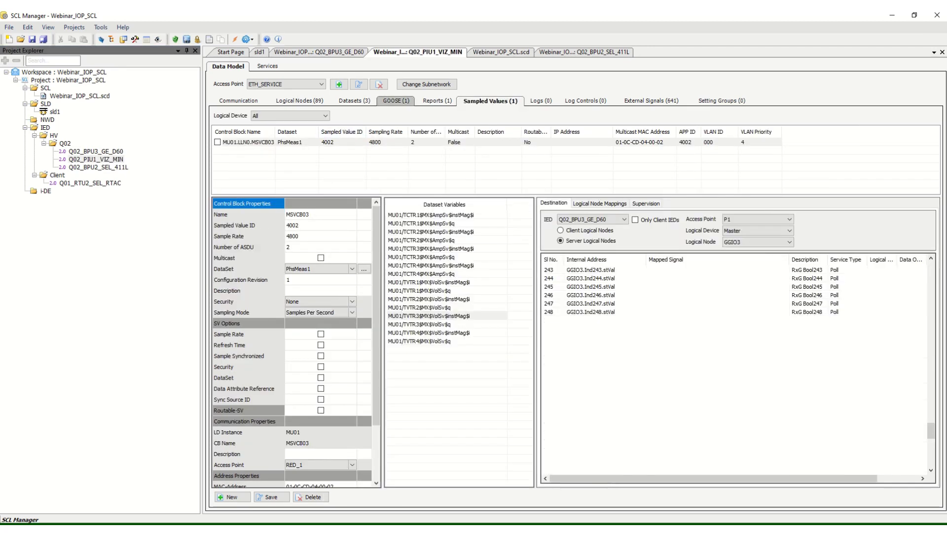
click(393, 101)
click(518, 287)
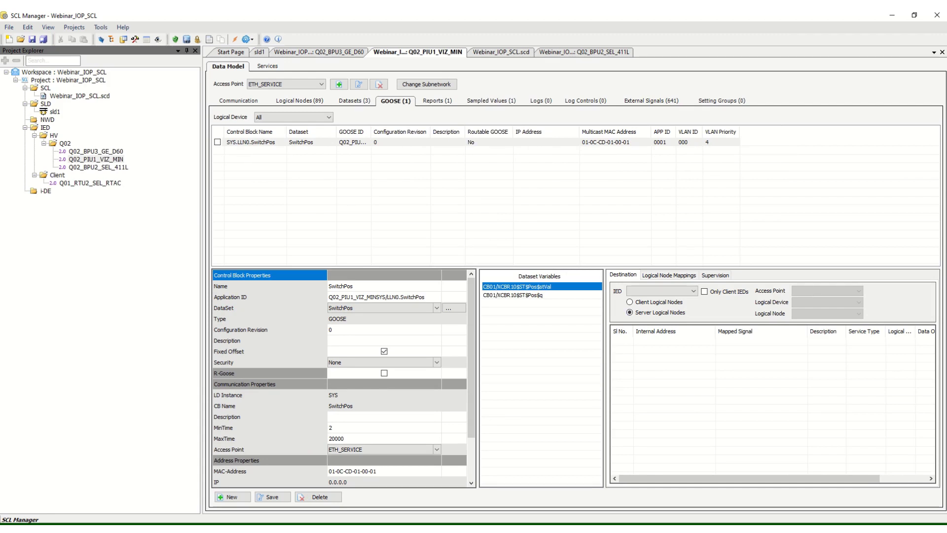
click(662, 291)
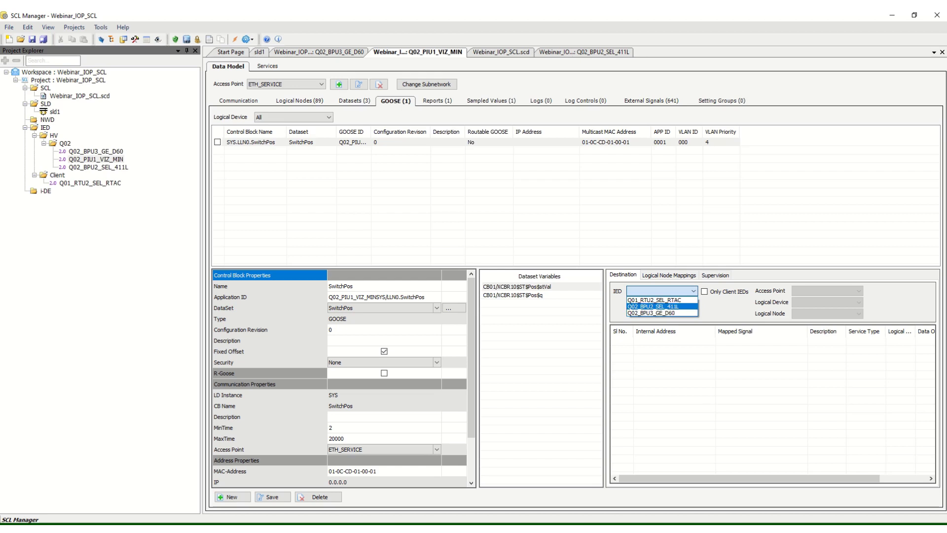
click(661, 307)
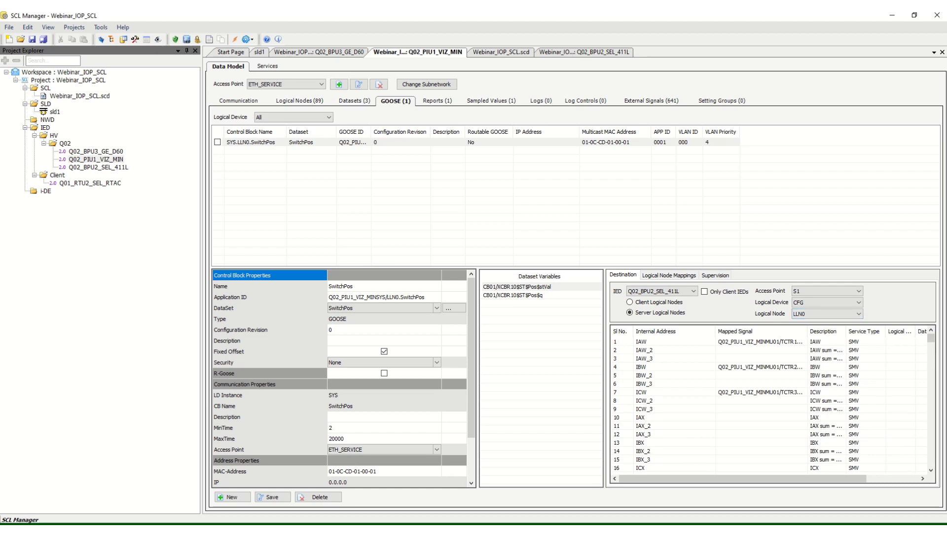
- Map the CB01/XCBR10 Pos stVal signal to VB001 of Q02_BPU2_SEL_411L and widen the Mapped Signal column to show the full reference
scroll(769, 404, down, 5)
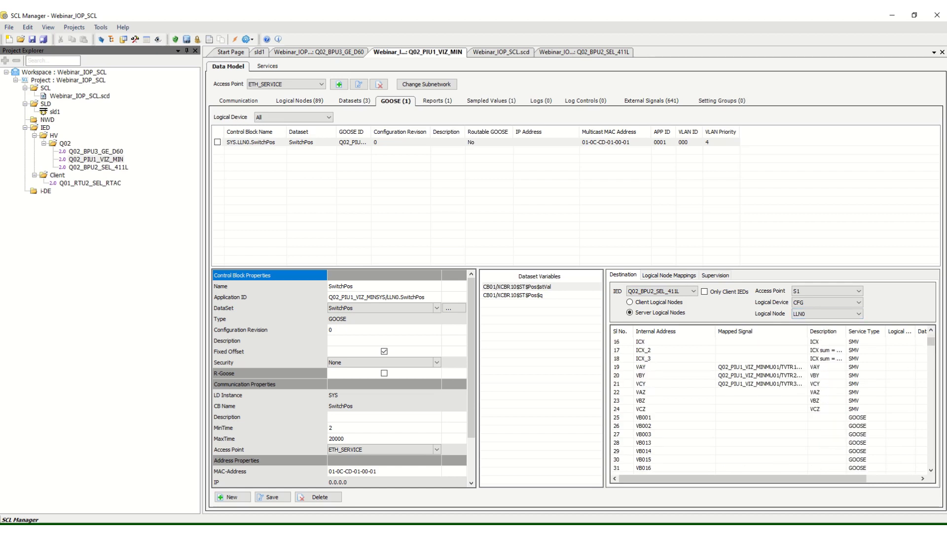
click(661, 418)
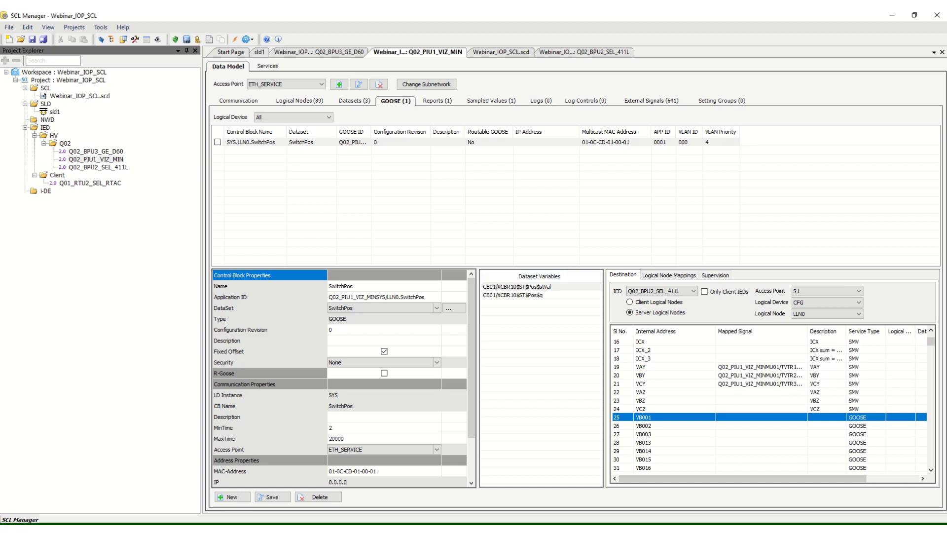
click(516, 286)
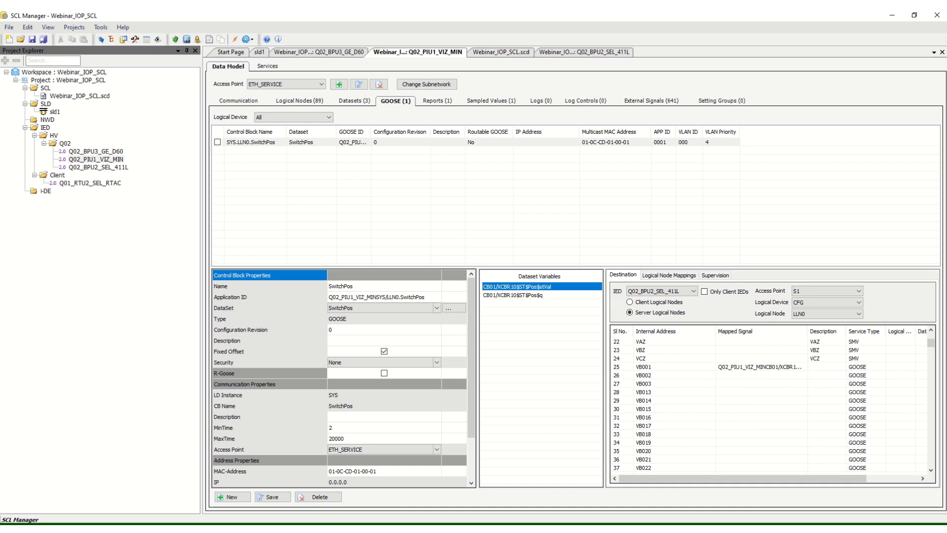
drag(807, 331, 839, 330)
- Switch the SwitchPos destination to IED Q02_BPU3_GE_D60 and select GGIO3.IndPos001.stVal among its internal addresses
click(686, 291)
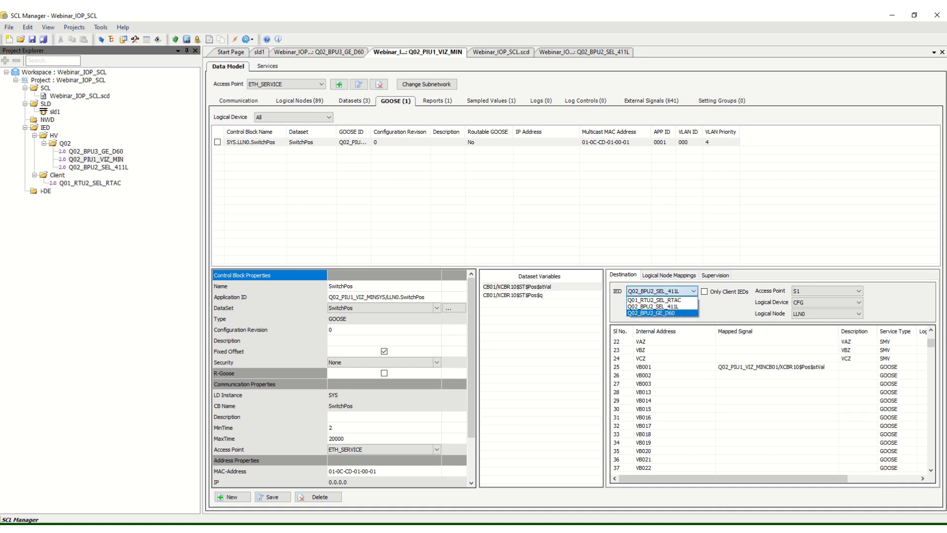
click(651, 313)
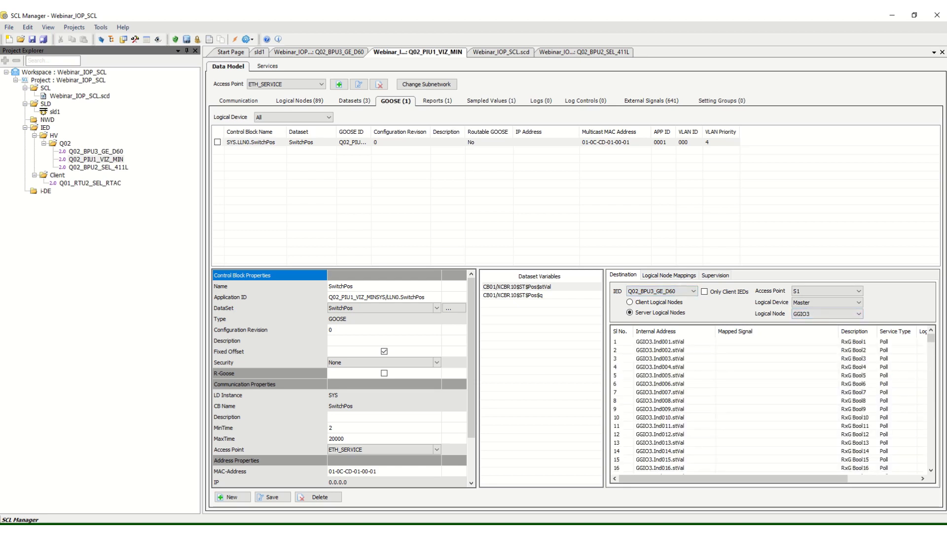
scroll(770, 404, down, 9)
scroll(769, 405, down, 20)
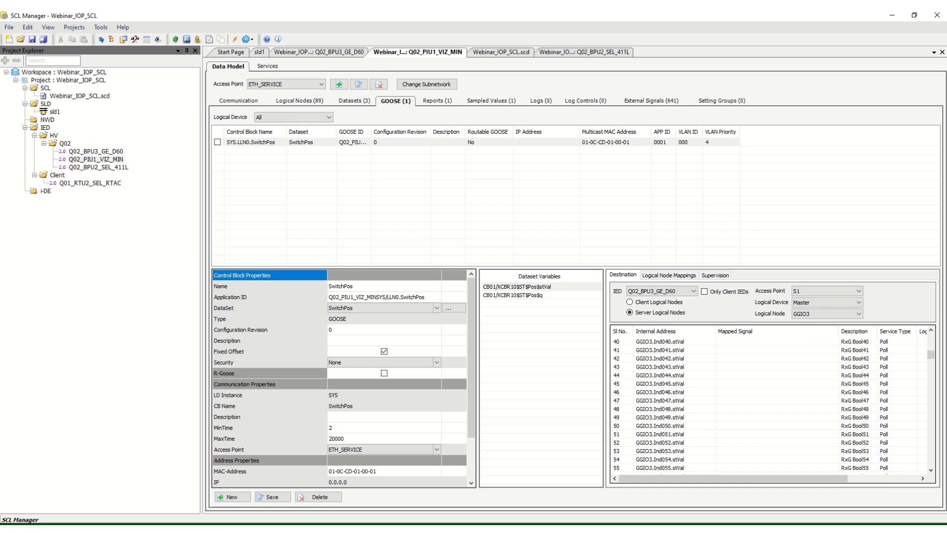
scroll(769, 405, down, 20)
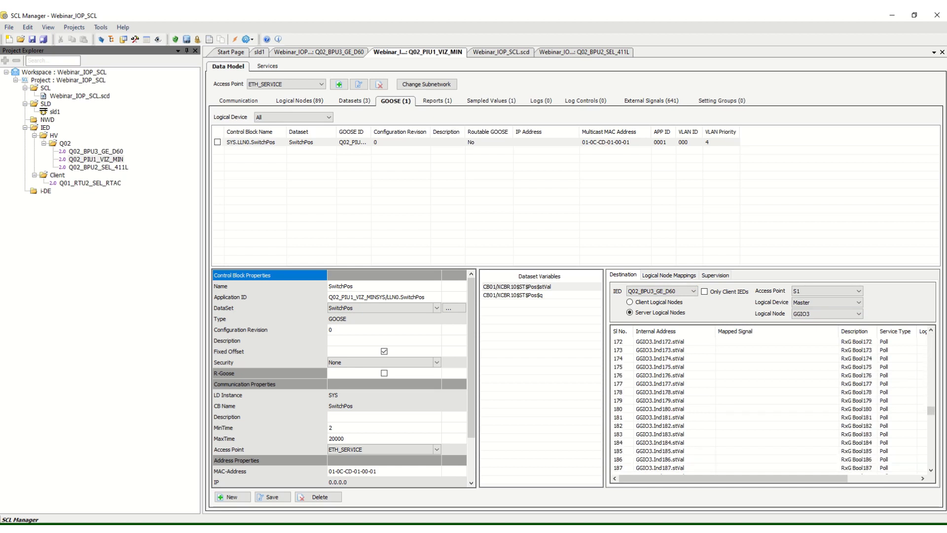
scroll(769, 404, down, 19)
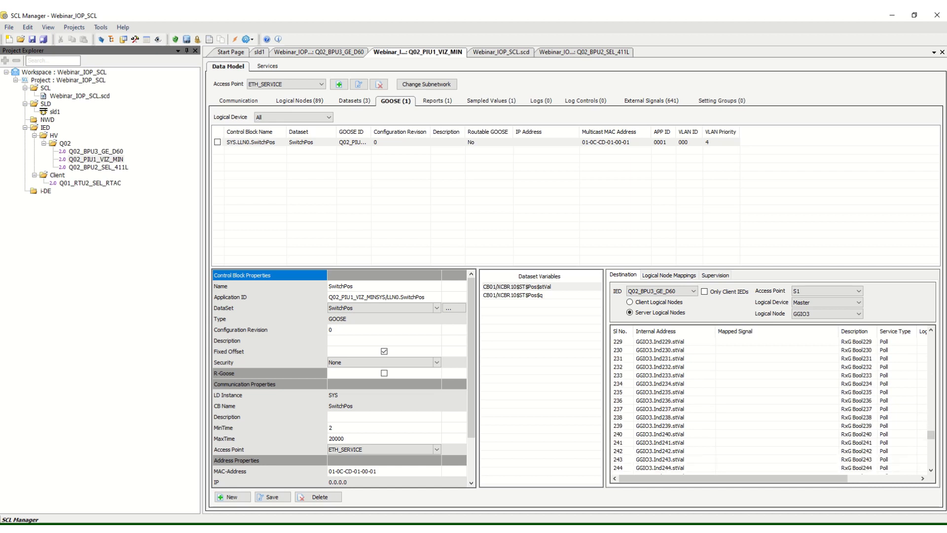
scroll(769, 404, down, 16)
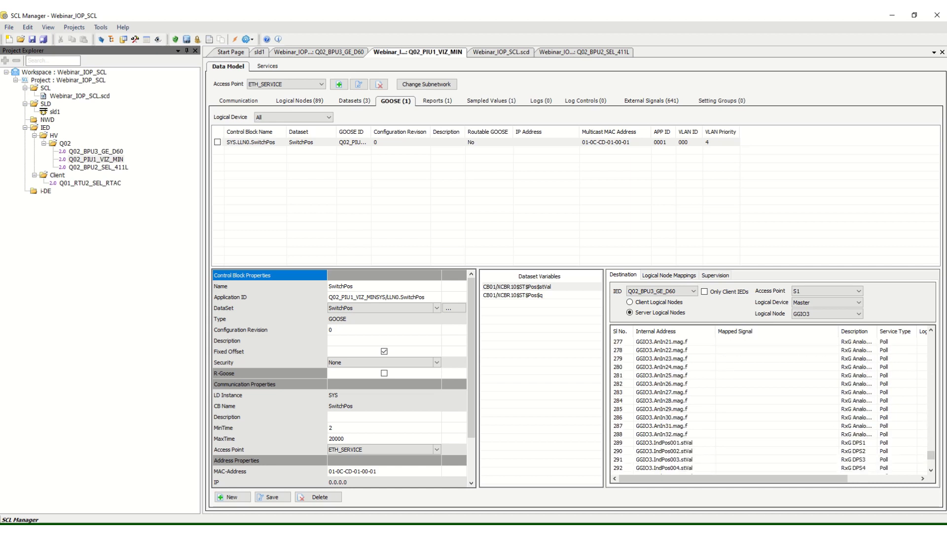
scroll(769, 405, down, 2)
click(664, 392)
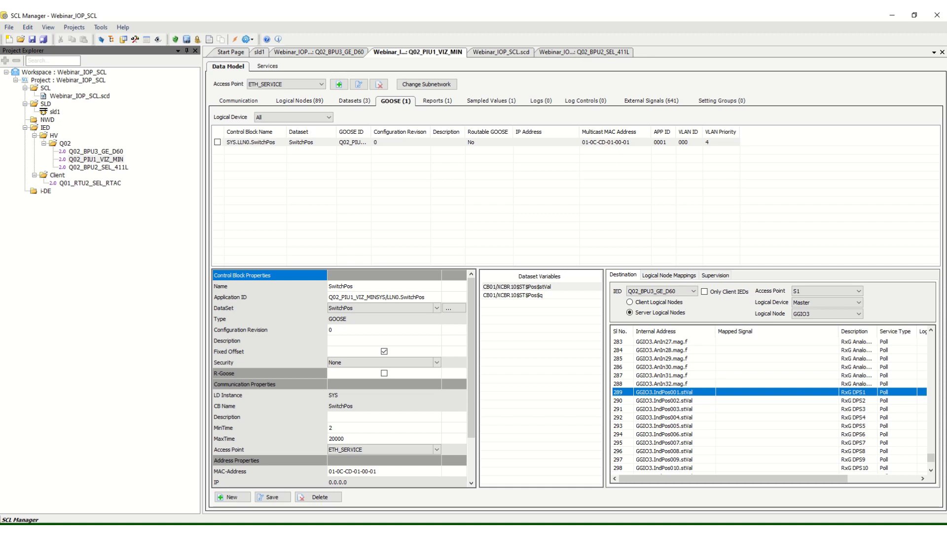
- Map the CB01/XCBR10 Pos stVal signal to GGIO3.IndPos001.stVal, entry 289, and check the mapped entry
scroll(769, 405, down, 3)
scroll(770, 405, up, 4)
click(516, 287)
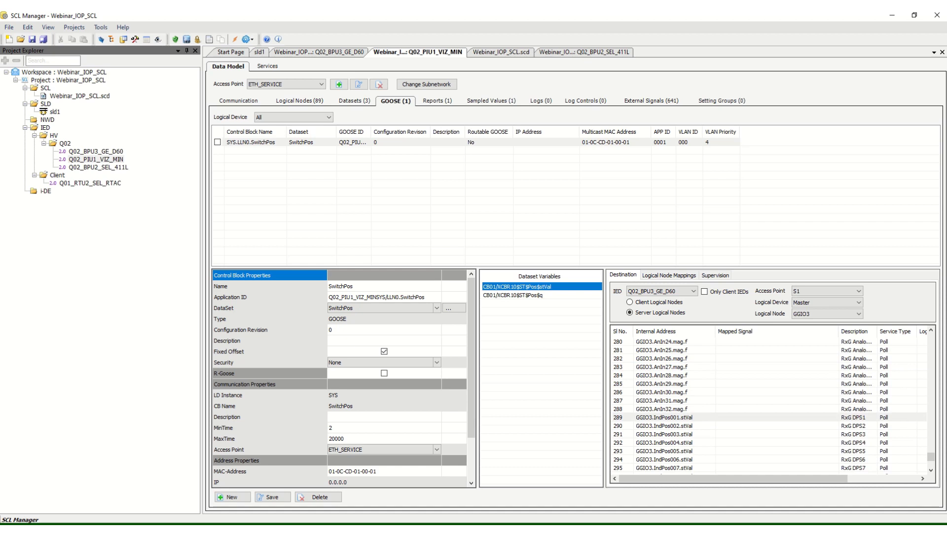
drag(517, 287, 759, 417)
scroll(770, 405, down, 10)
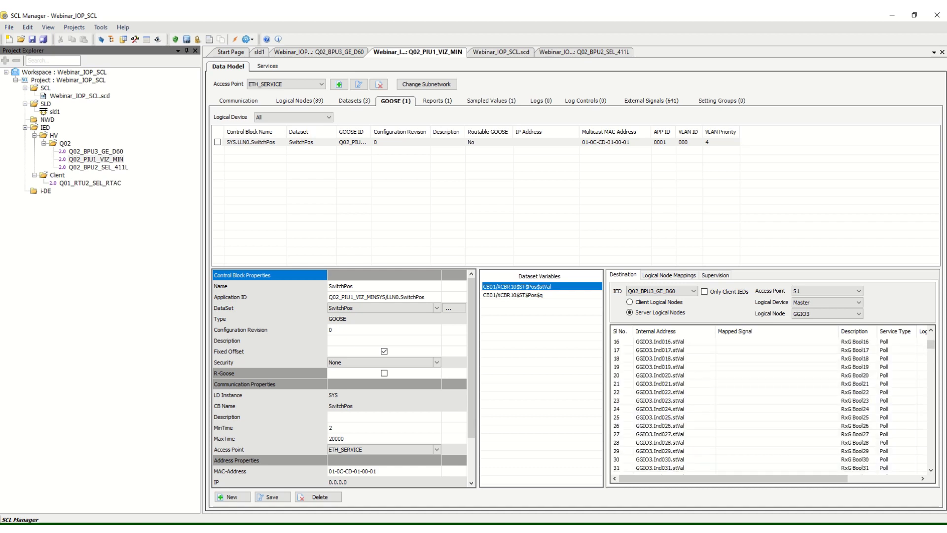
scroll(769, 405, down, 20)
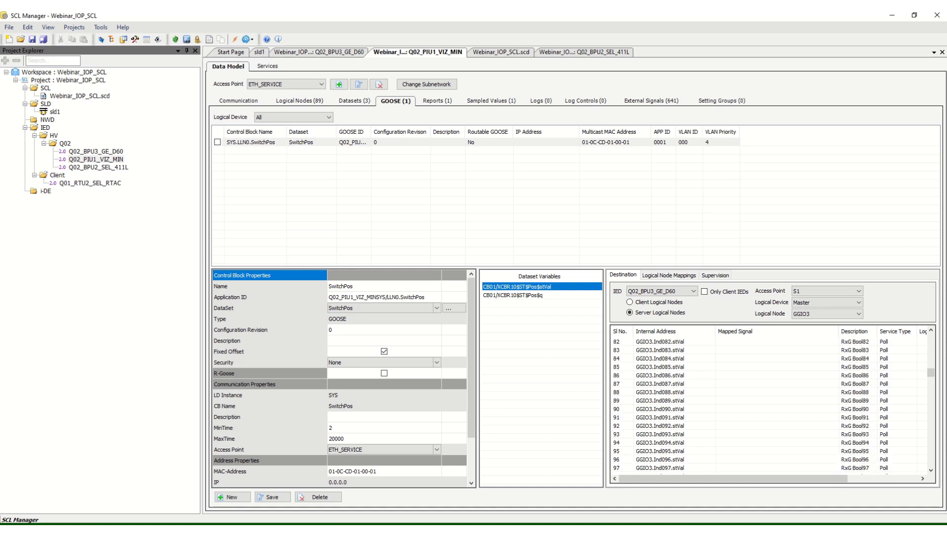
scroll(769, 404, down, 20)
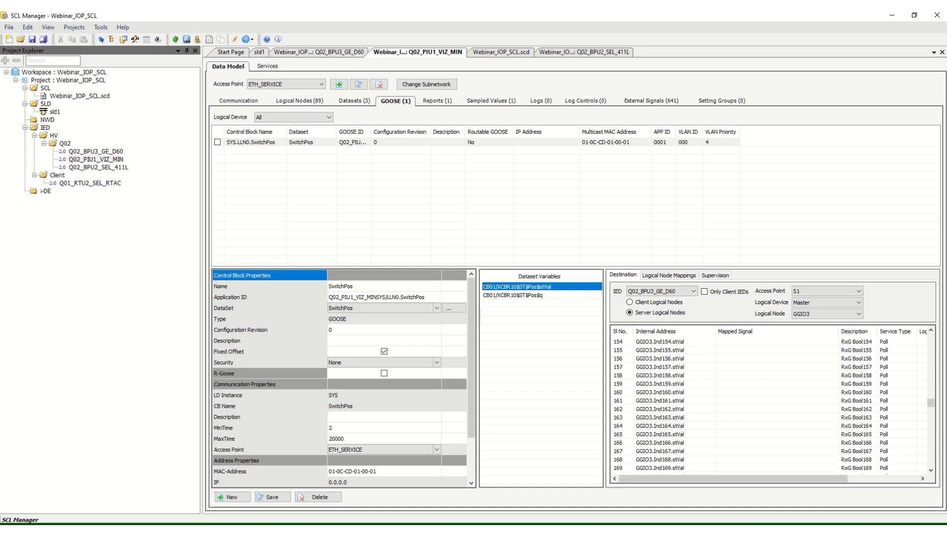
scroll(770, 405, down, 20)
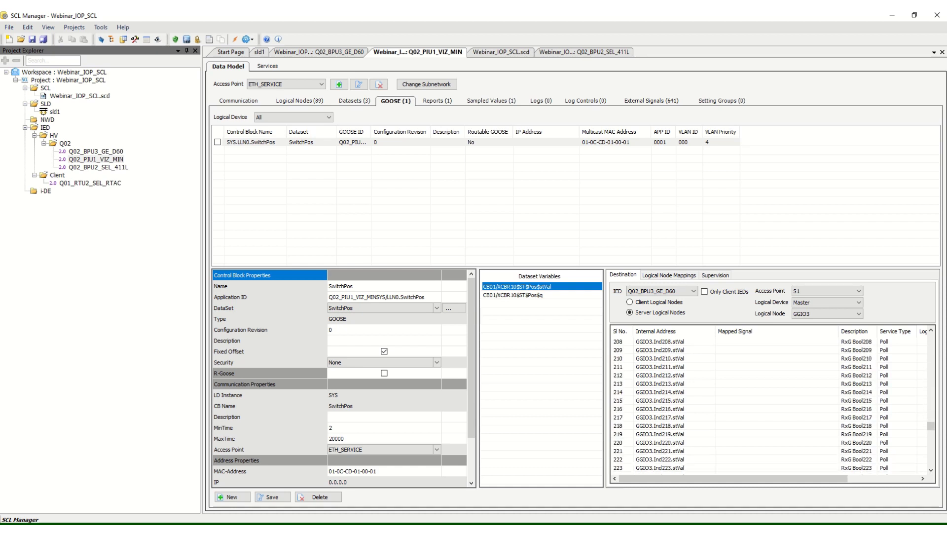
scroll(770, 405, down, 8)
scroll(770, 404, down, 9)
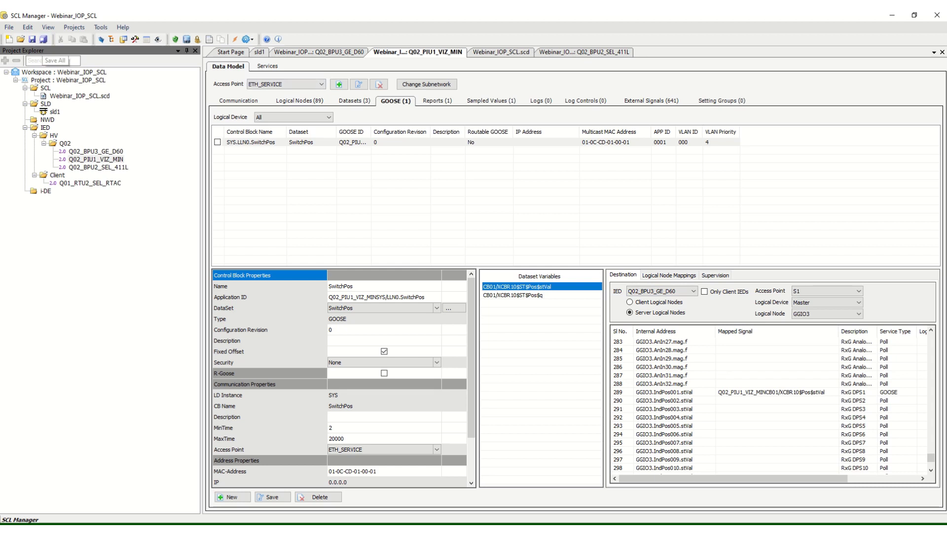
- Save all changes in the Webinar_IOP_SCL project
click(43, 40)
right_click(53, 81)
click(79, 109)
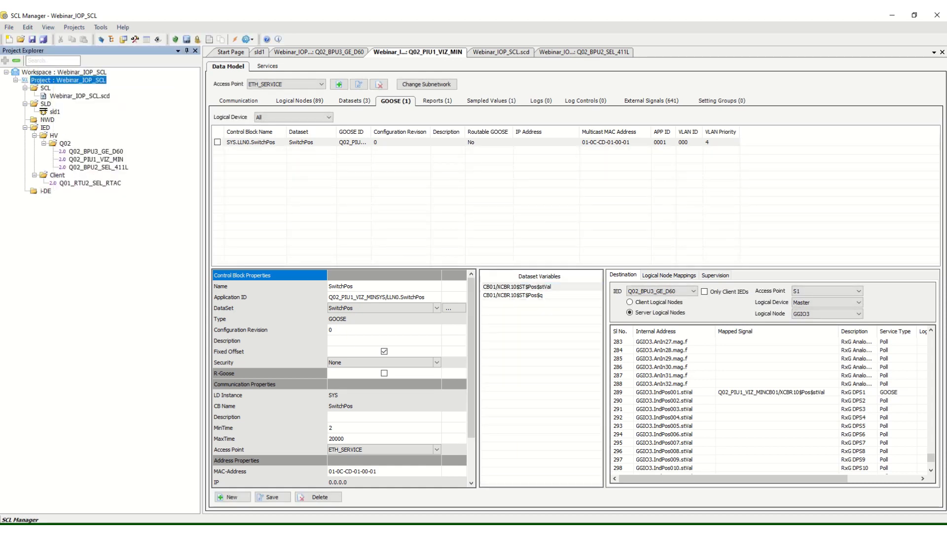
key(Return)
- Start adding a client logical node mapping to the SwitchPos report of Q02_PIU1_VIZ_MIN
click(436, 101)
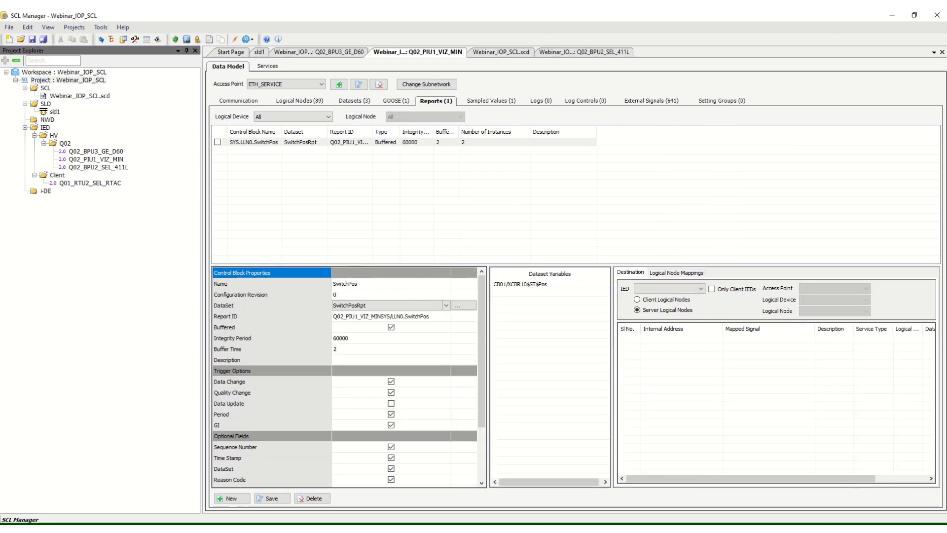
click(348, 142)
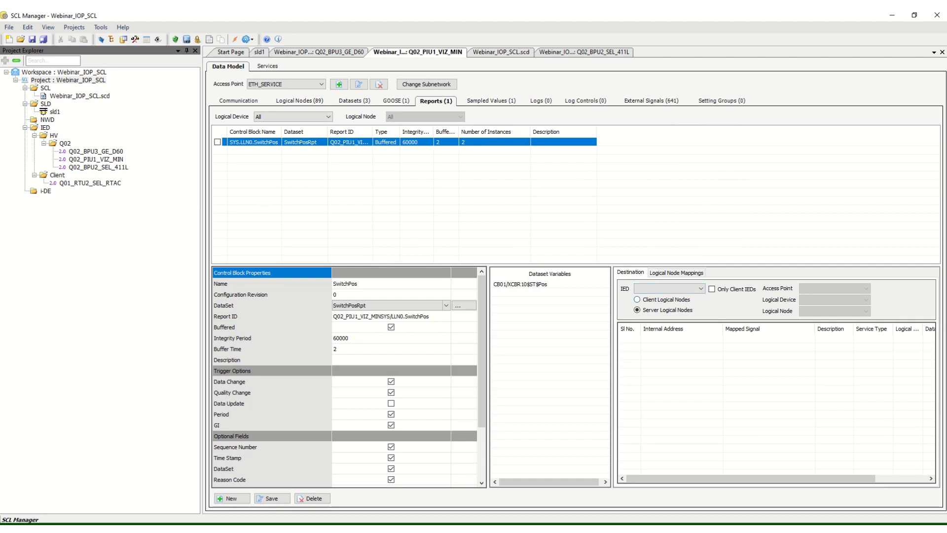
click(676, 272)
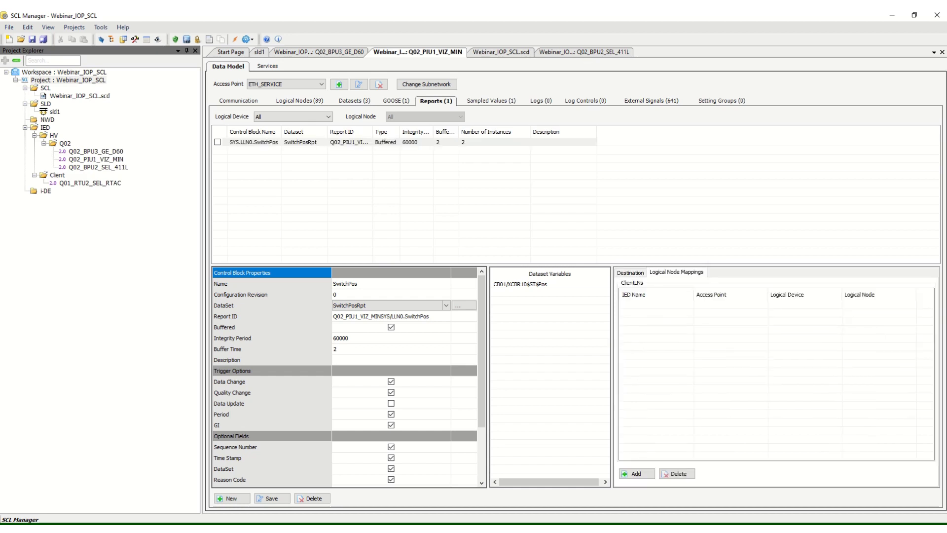
click(521, 284)
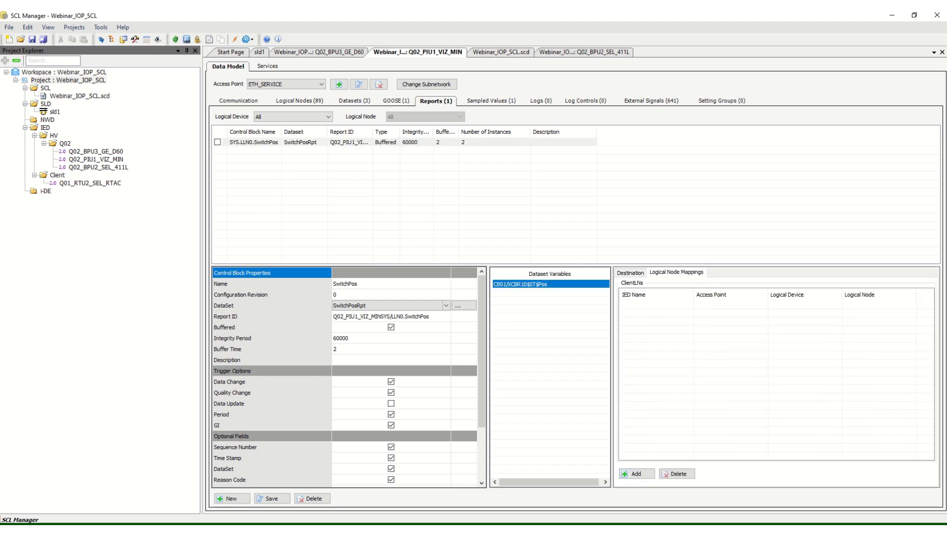
click(636, 474)
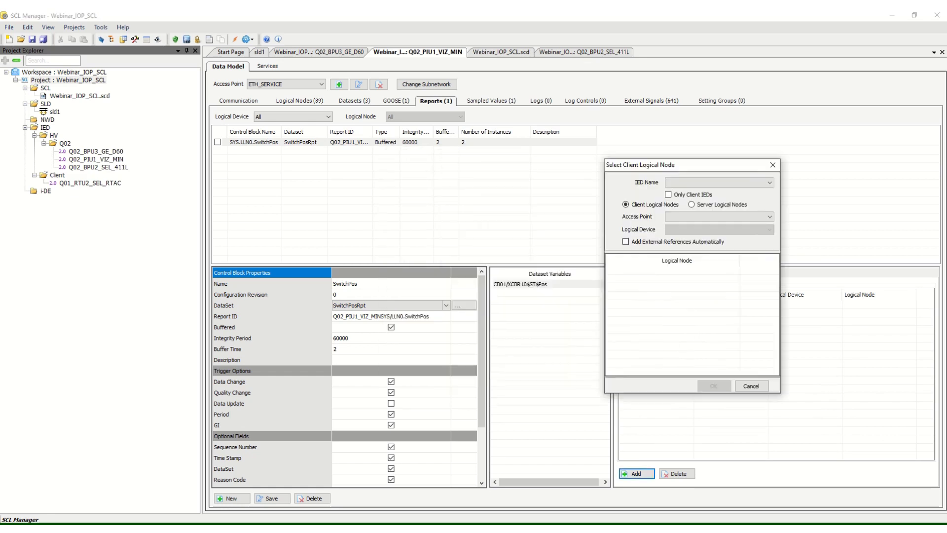
- Assign client logical node IITCI1 of Q01_RTU2_SEL_RTAC, access point C1, to the SwitchPos report with external references added automatically
click(725, 181)
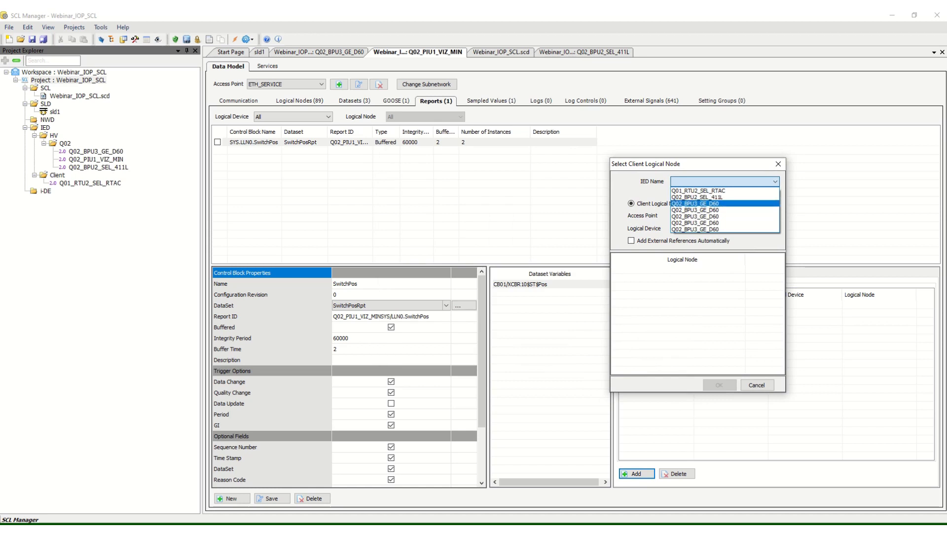
click(698, 190)
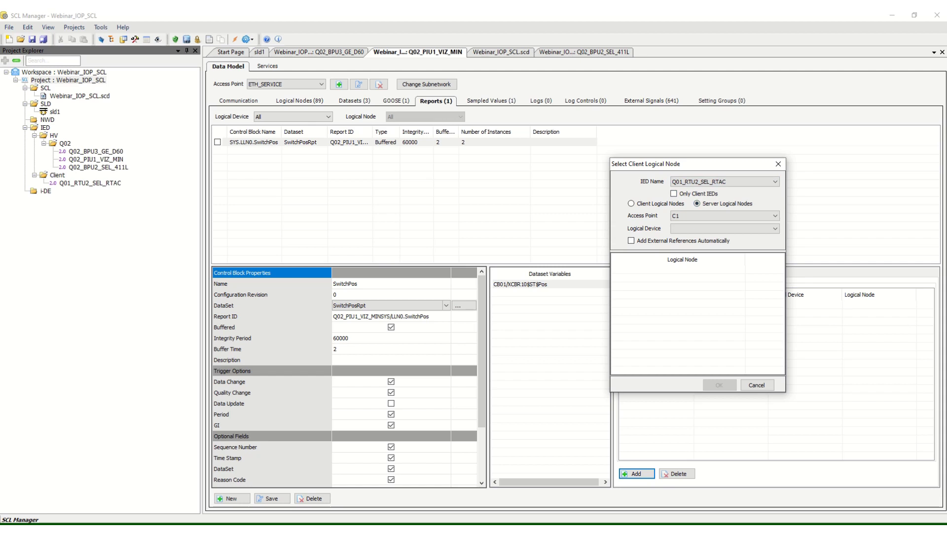
click(674, 194)
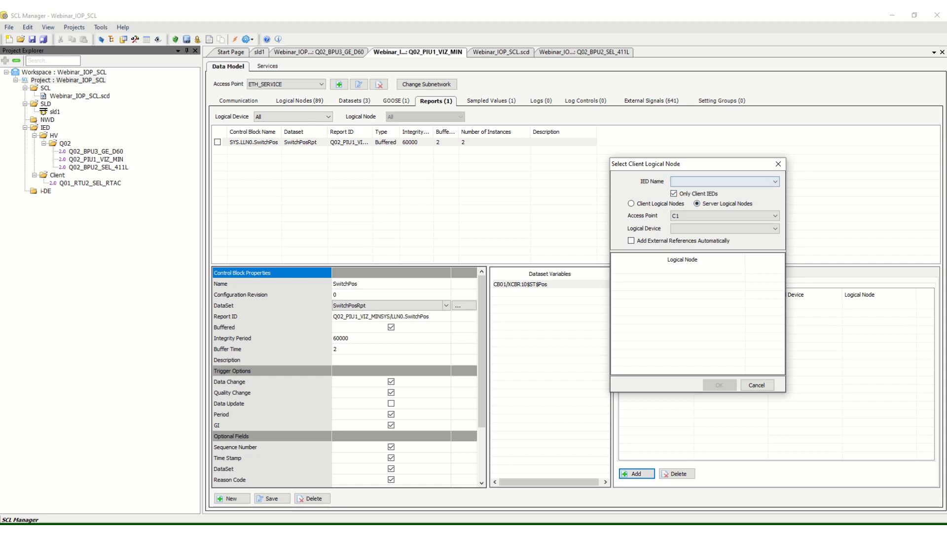
click(700, 182)
click(701, 181)
click(674, 193)
click(700, 182)
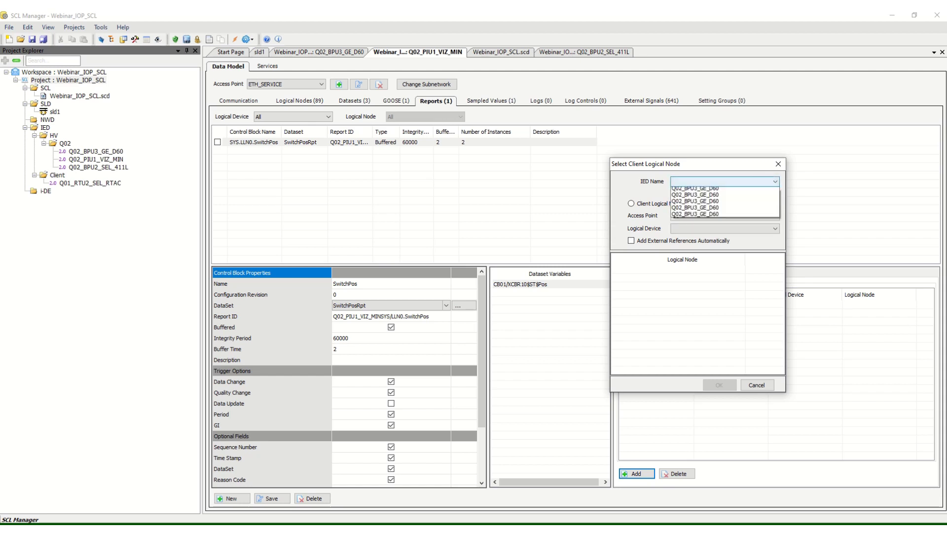
click(699, 190)
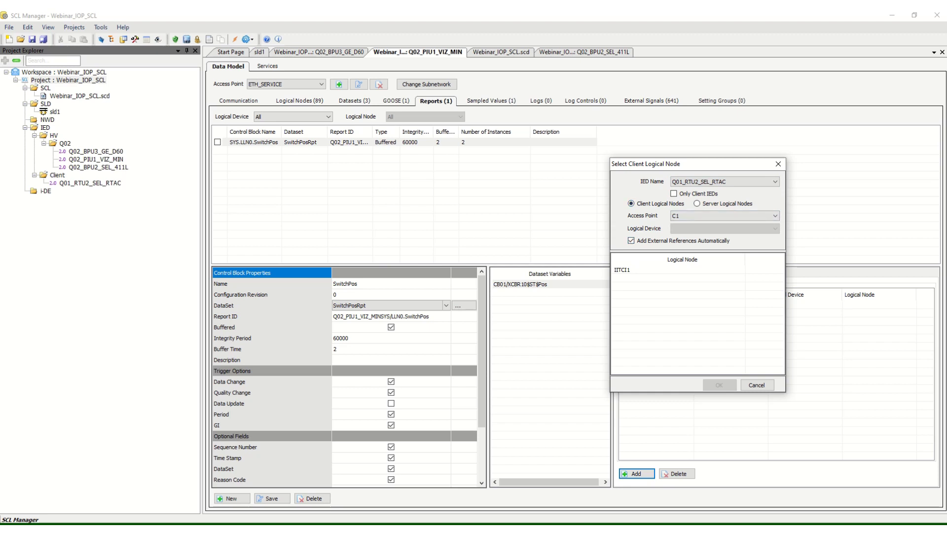
click(623, 270)
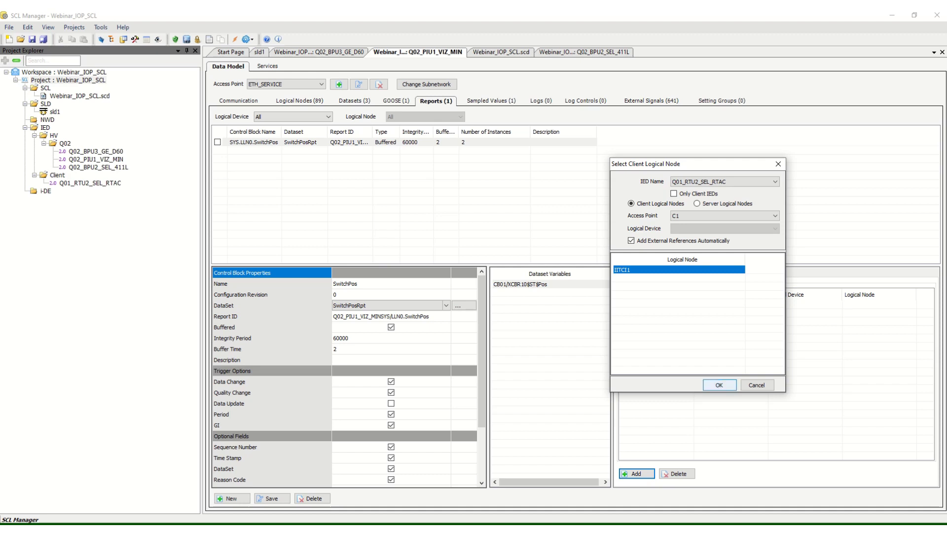
click(719, 384)
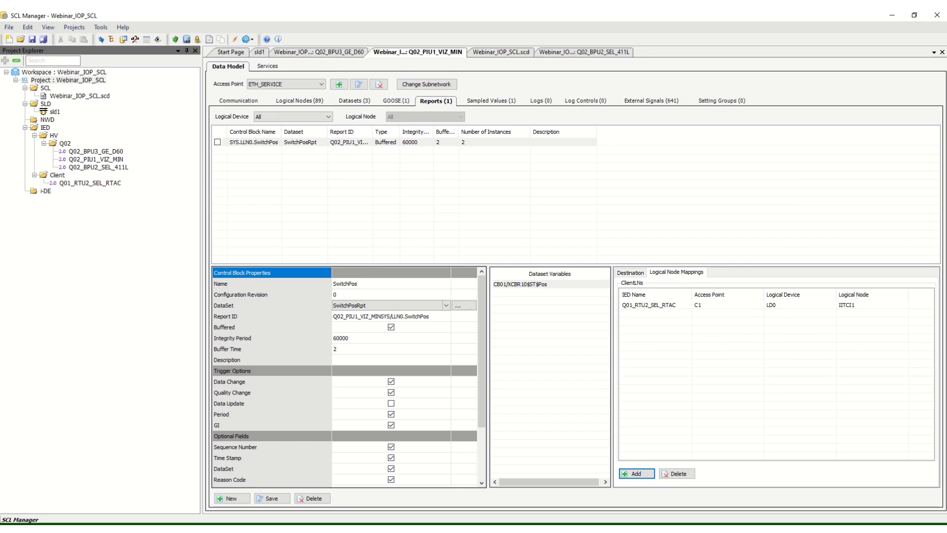
- Assign client logical node IITCI1 of Q01_RTU2_SEL_RTAC to the BreakerFail_Trip report of Q02_BPU3_GE_D60, adding external references automatically
double_click(97, 151)
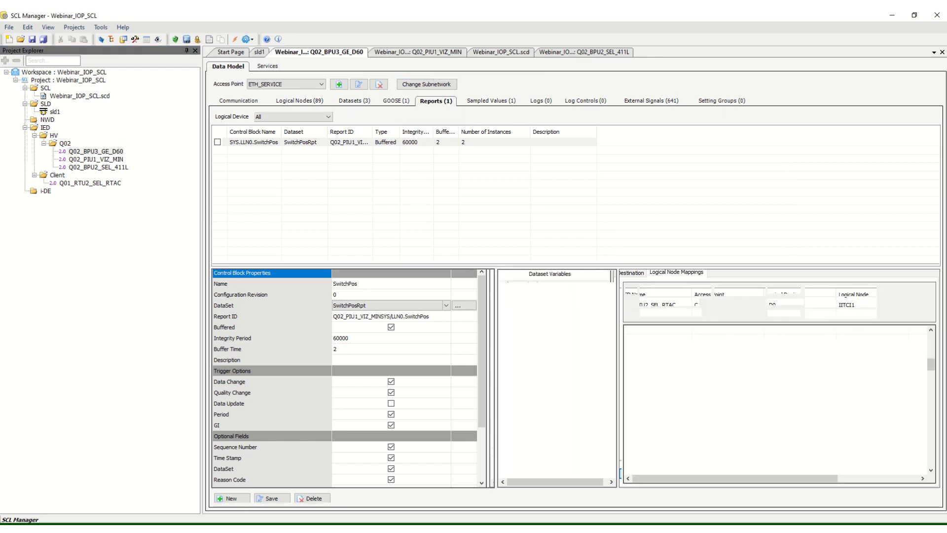
click(441, 101)
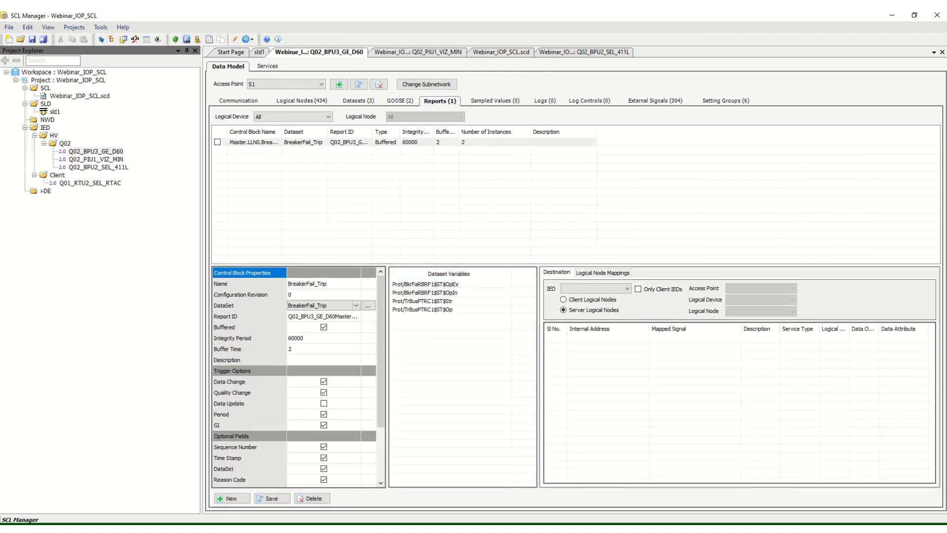
click(409, 142)
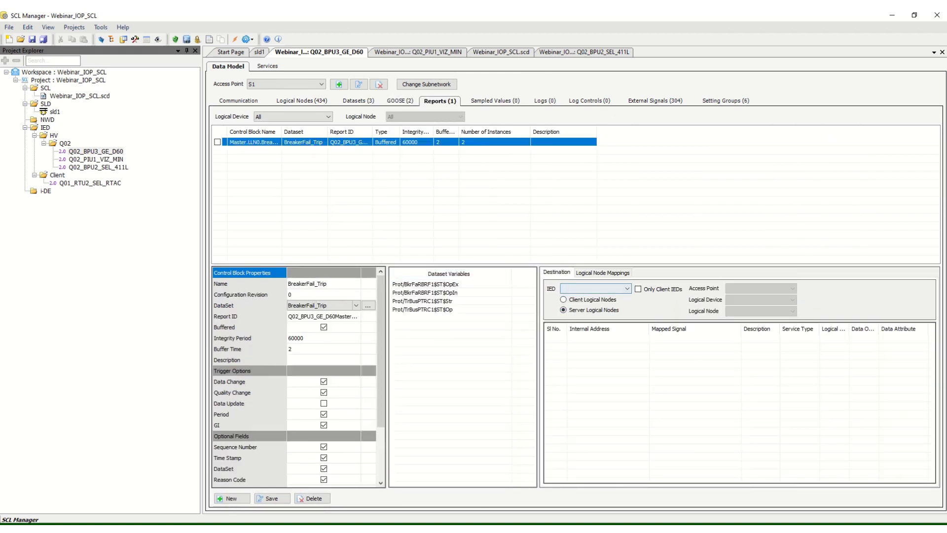
click(603, 273)
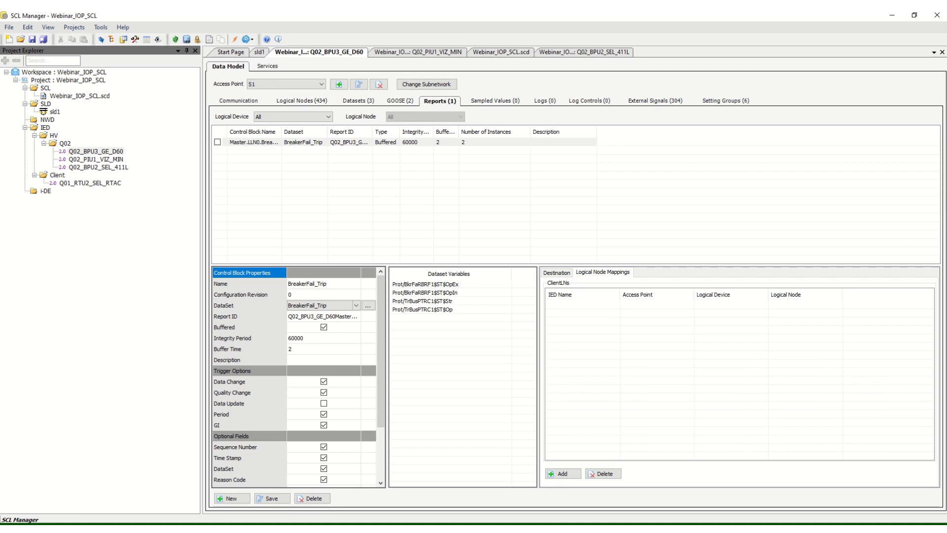
click(563, 474)
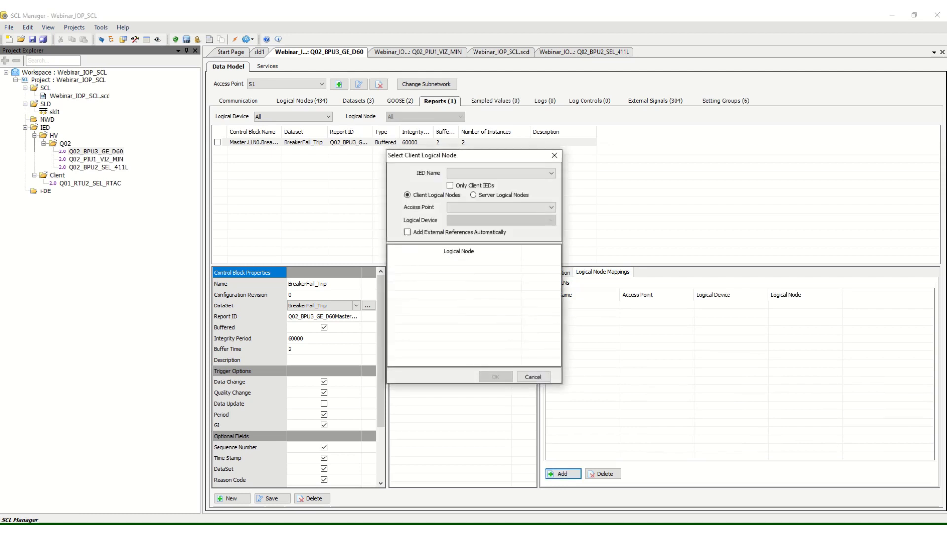
click(502, 173)
click(477, 182)
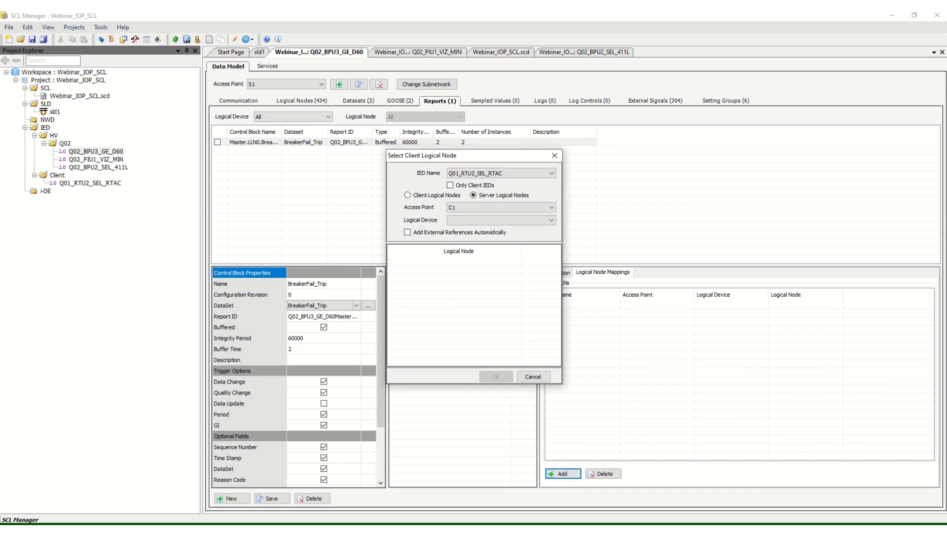
click(407, 195)
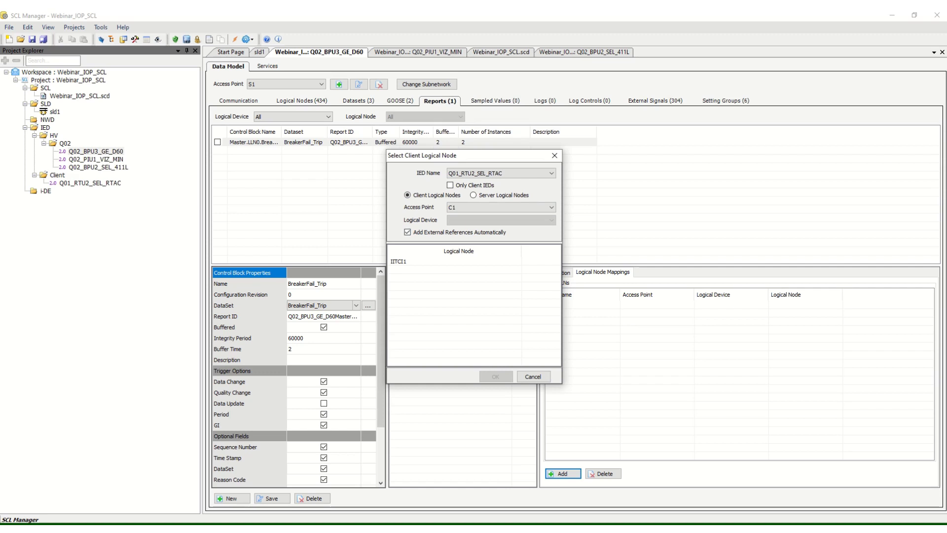
click(409, 261)
key(Return)
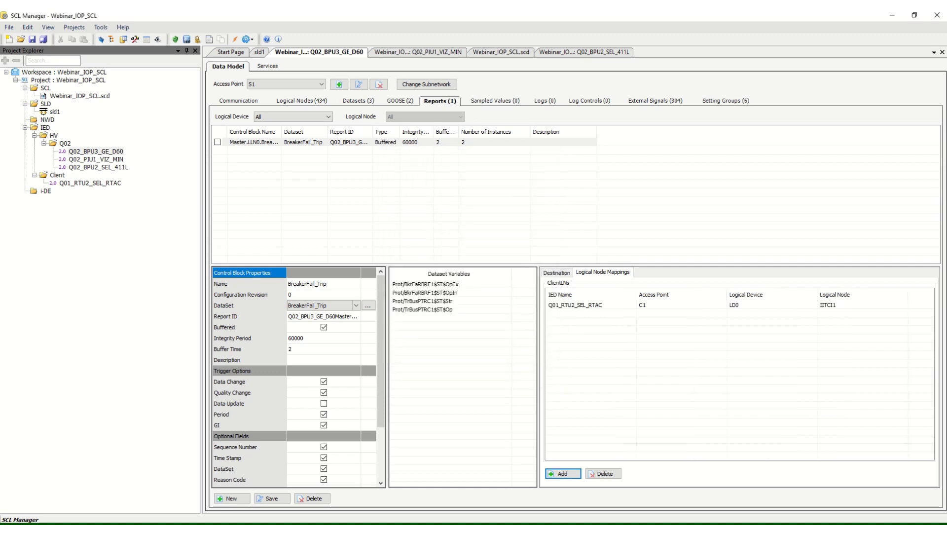
- Assign client logical node IITCI1 of Q01_RTU2_SEL_RTAC to the BreakerFail_Trip report of Q02_BPU2_SEL_411L, adding external references automatically
double_click(98, 168)
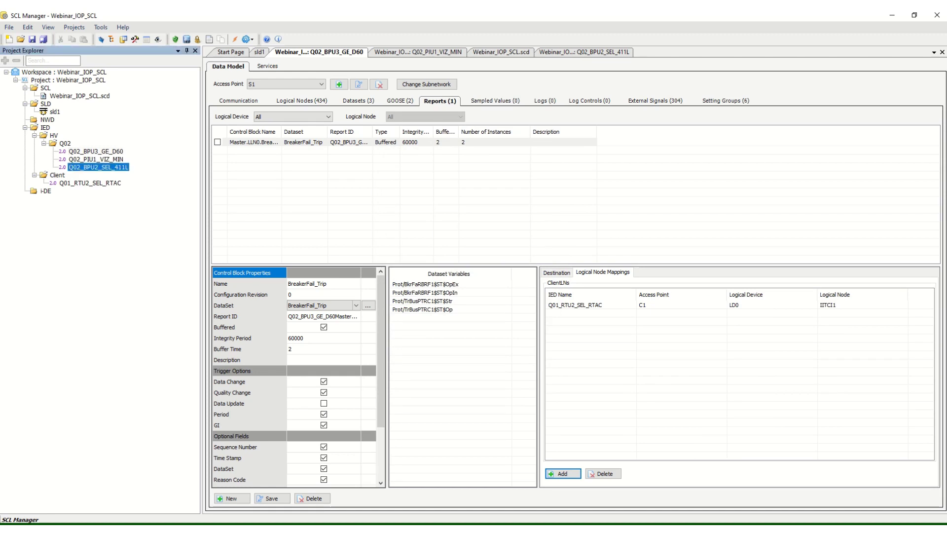
click(440, 101)
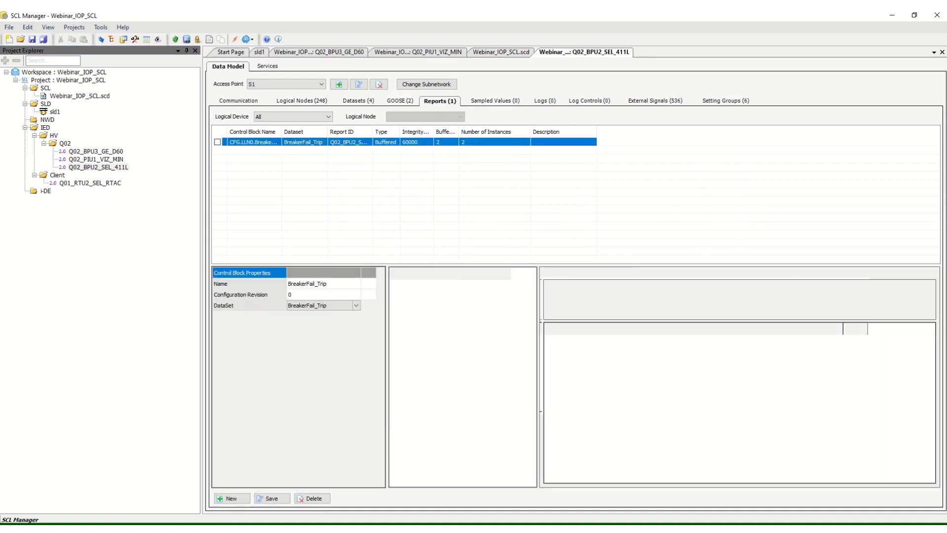
click(603, 272)
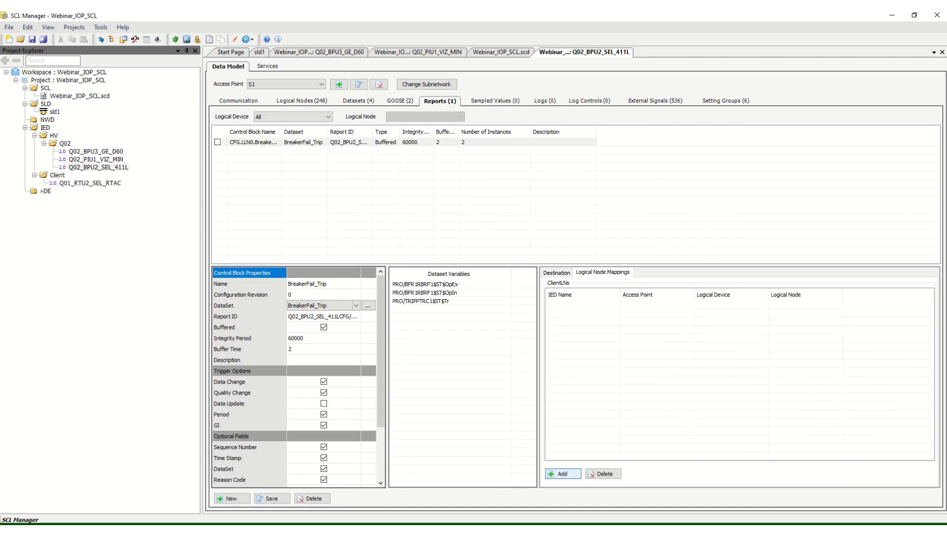
click(562, 474)
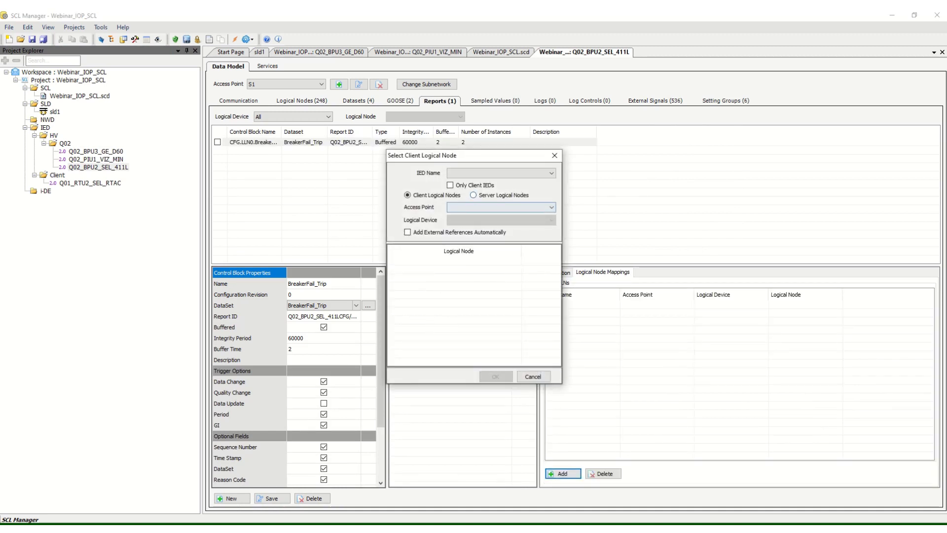
click(501, 173)
click(493, 182)
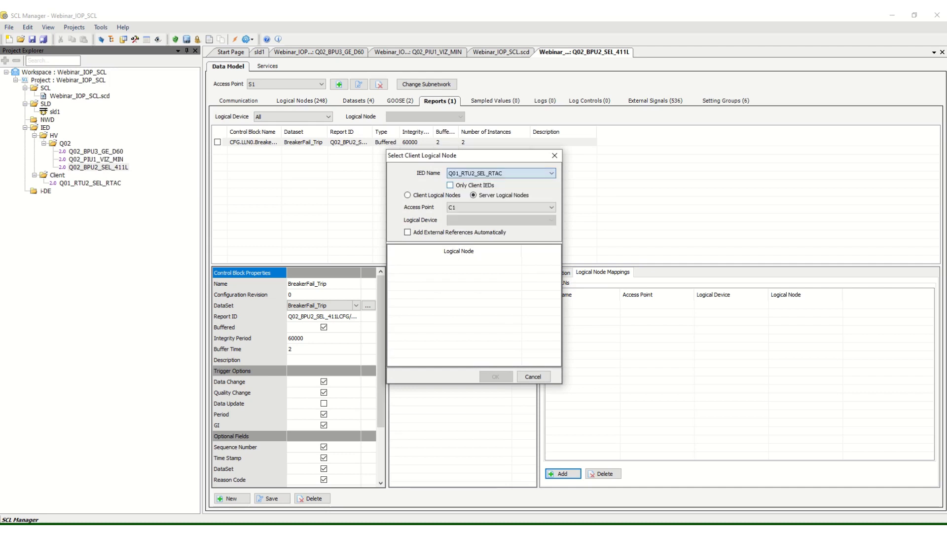
click(407, 195)
click(407, 231)
click(455, 262)
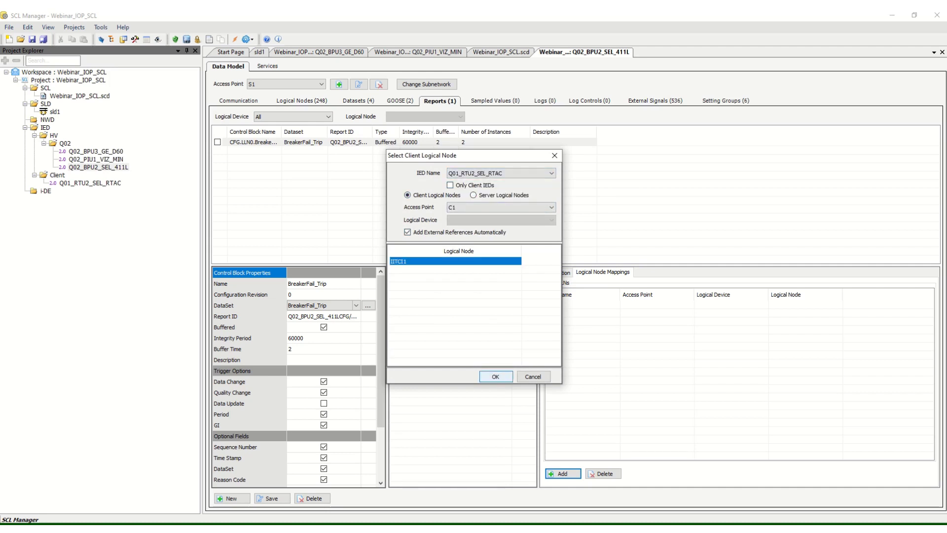
click(496, 376)
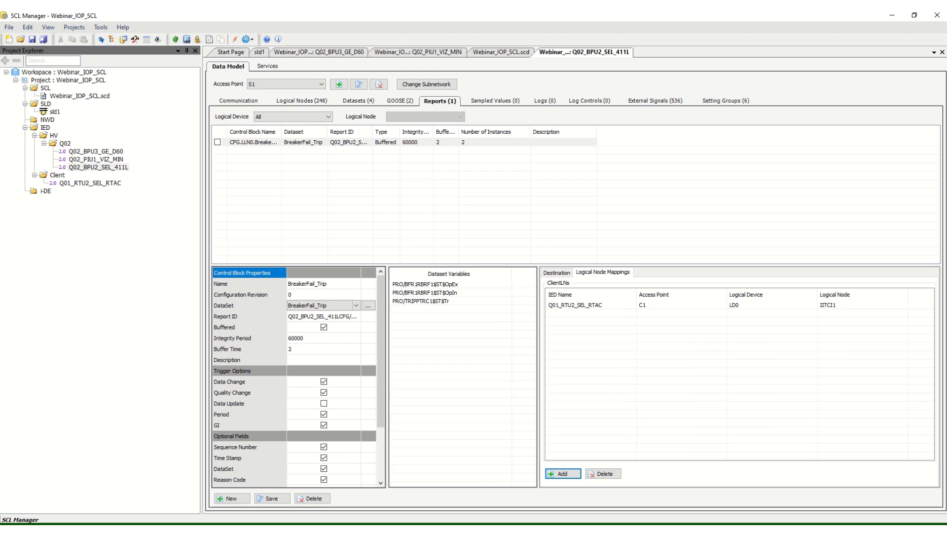
- Validate the Webinar_IOP_SCL project and close the validation report
right_click(42, 81)
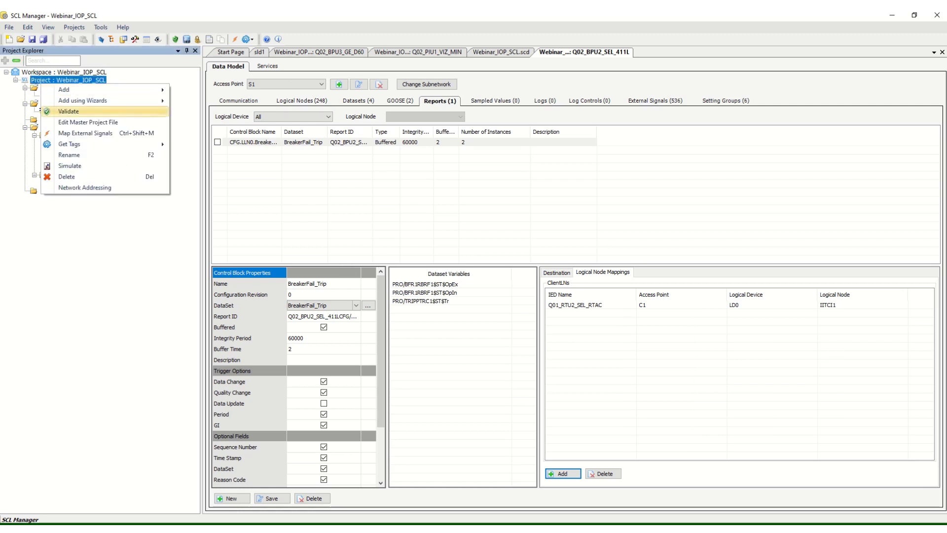
click(68, 111)
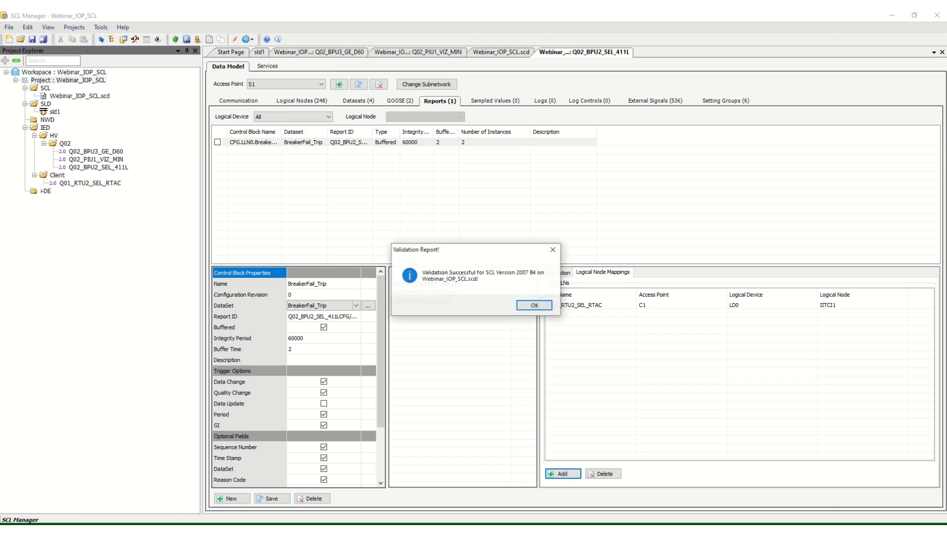
key(Return)
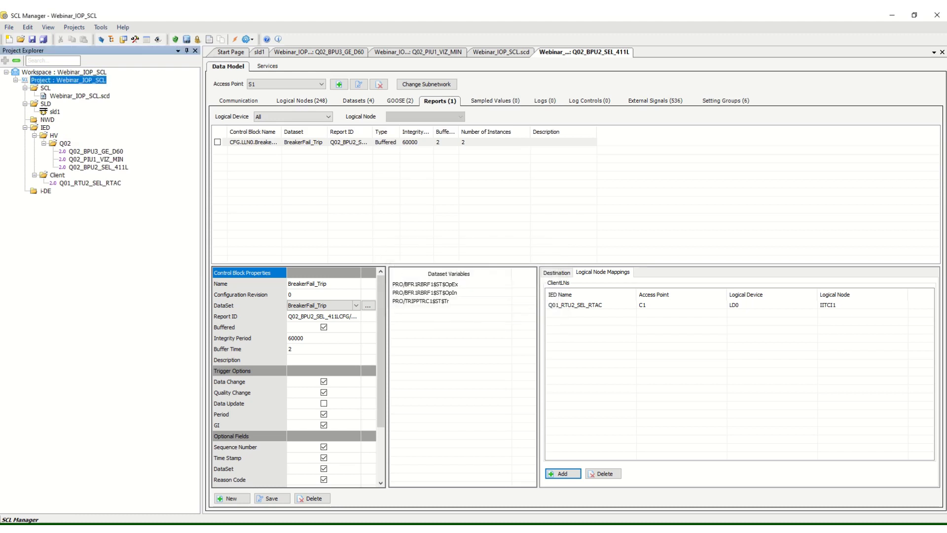
- Open the project's external signals overview full-screen and examine the IED mapping matrix across all destination IEDs
right_click(49, 82)
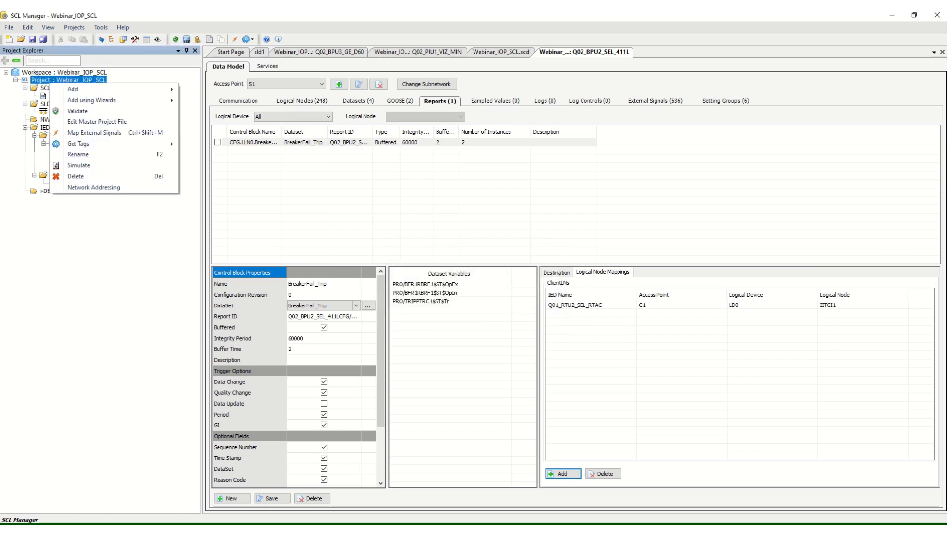
click(74, 28)
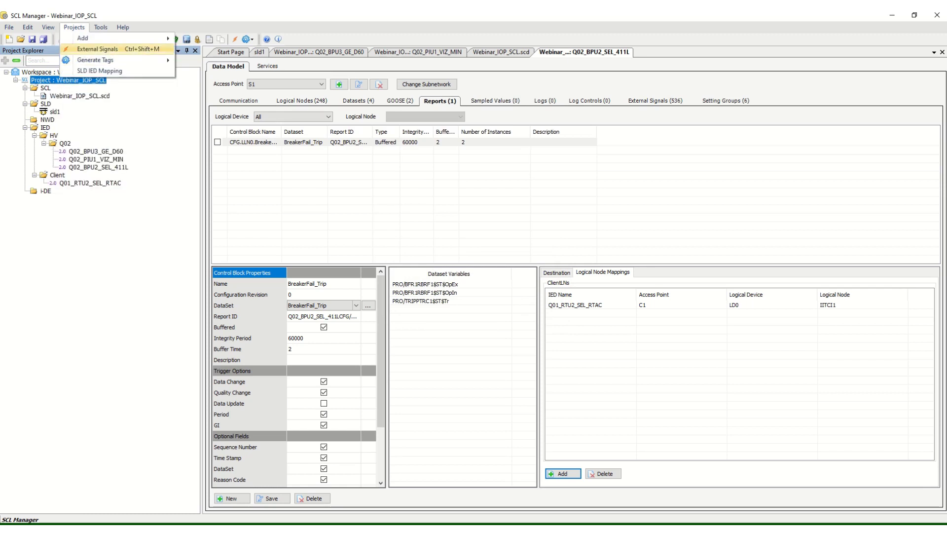
key(Return)
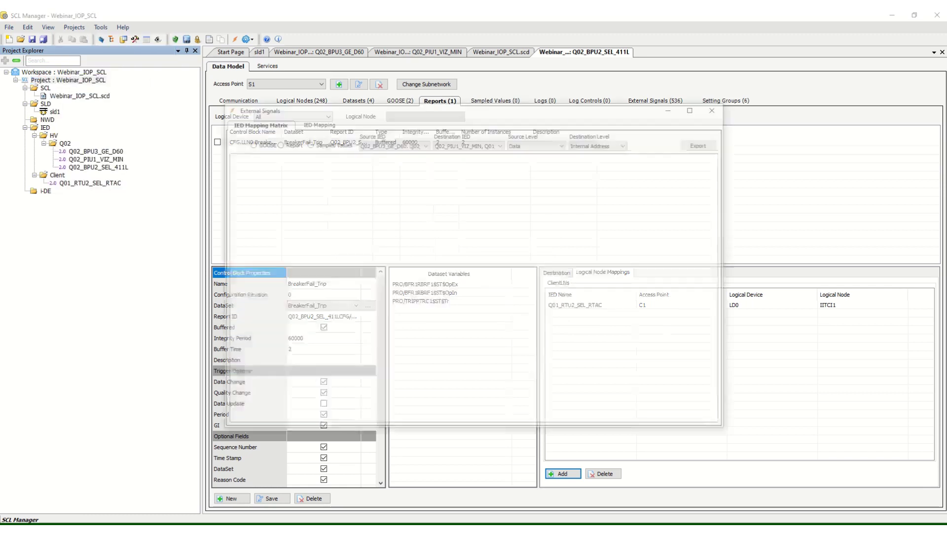
click(695, 107)
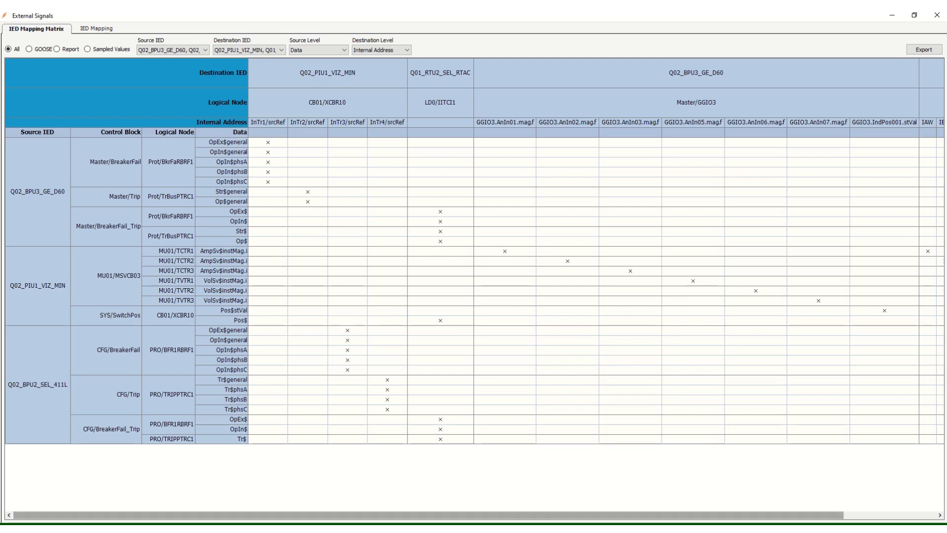
drag(428, 515, 520, 515)
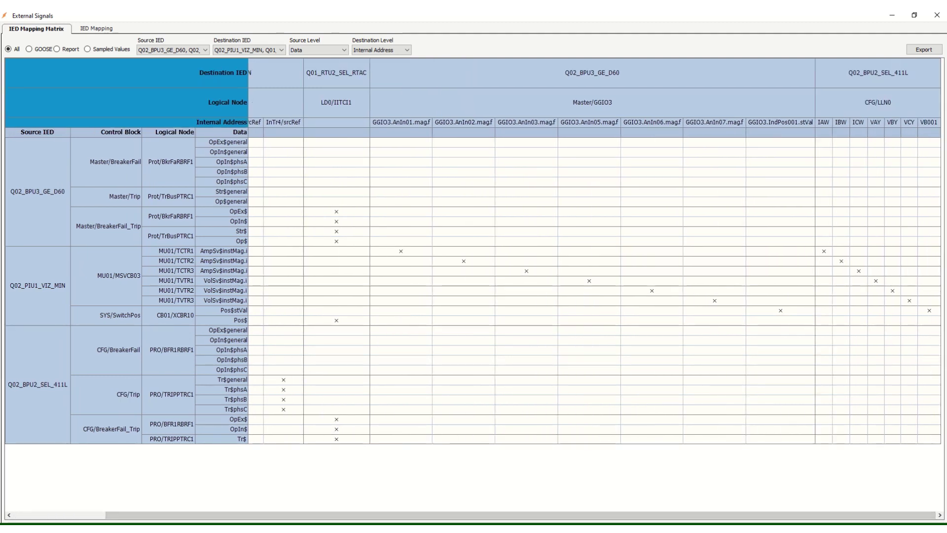
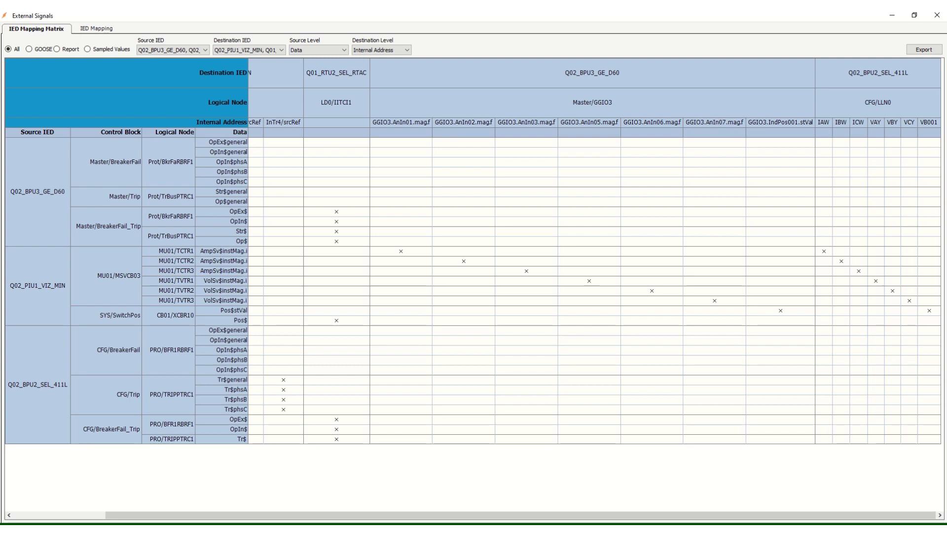
- Review the IED mapping matrix filtered to GOOSE, Report and Sampled Values signals in turn, and close the external signals overview
drag(520, 515, 428, 514)
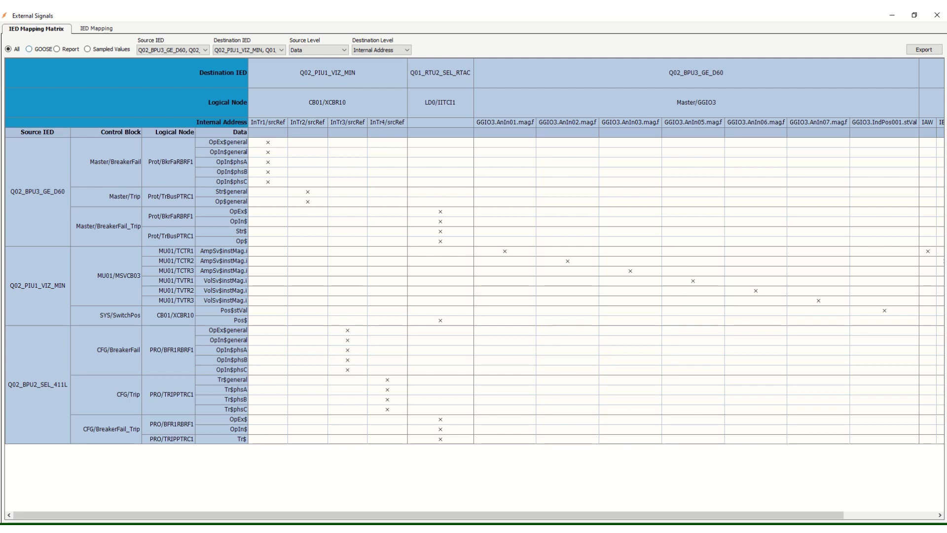
click(29, 49)
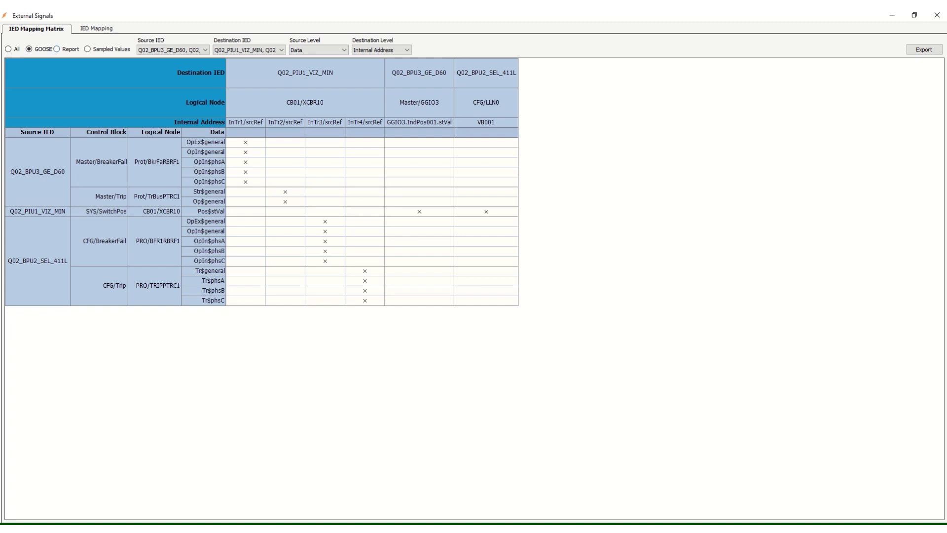
click(56, 49)
click(88, 49)
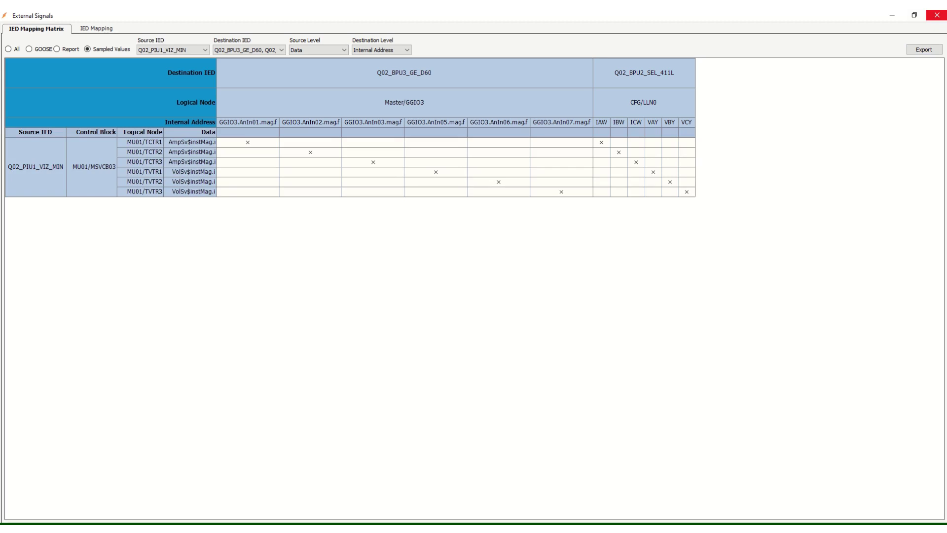
click(936, 15)
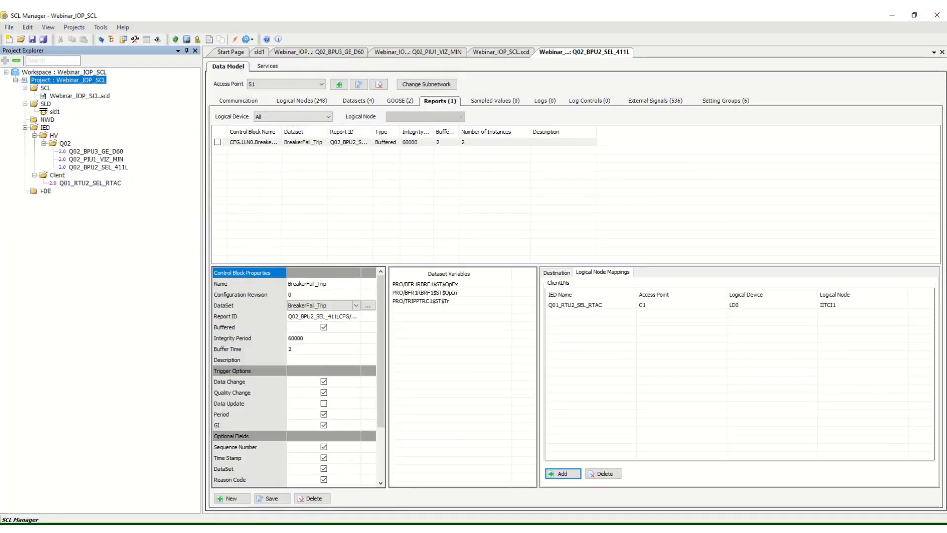
- Save all project changes and open the Webinar_IOP_SCL project's network addressing at the IED summary
click(44, 40)
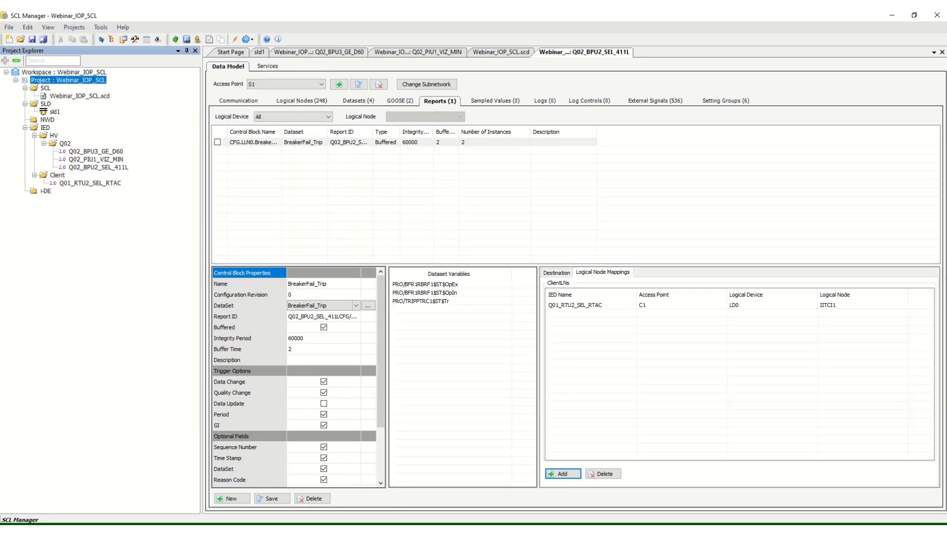
right_click(68, 80)
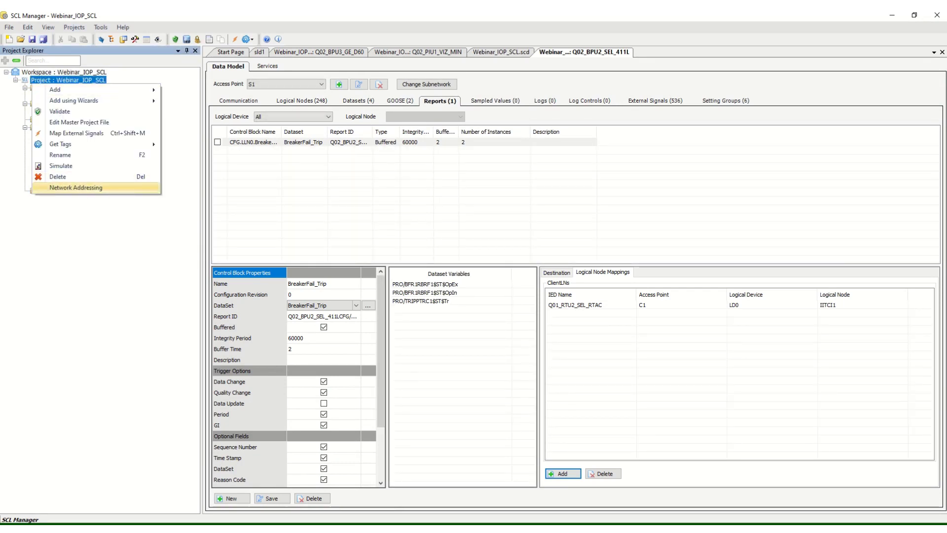
click(74, 186)
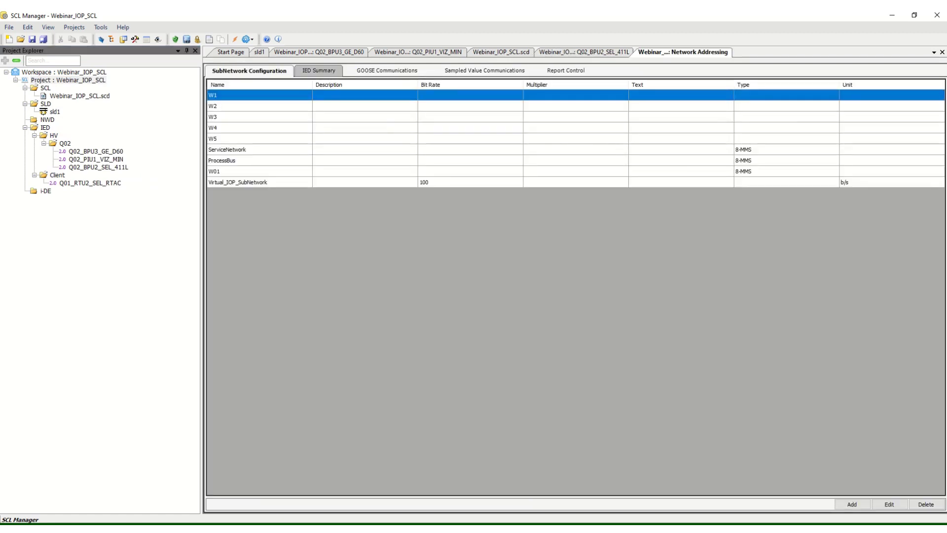
click(318, 71)
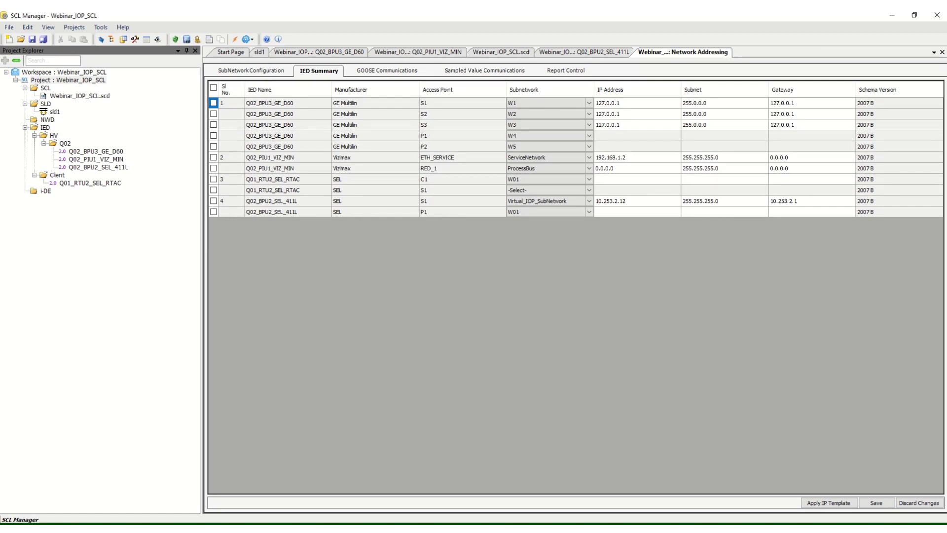
- Set the IP address of Q02_BPU3_GE_D60 access point S1 to 10.253.12.11
click(636, 103)
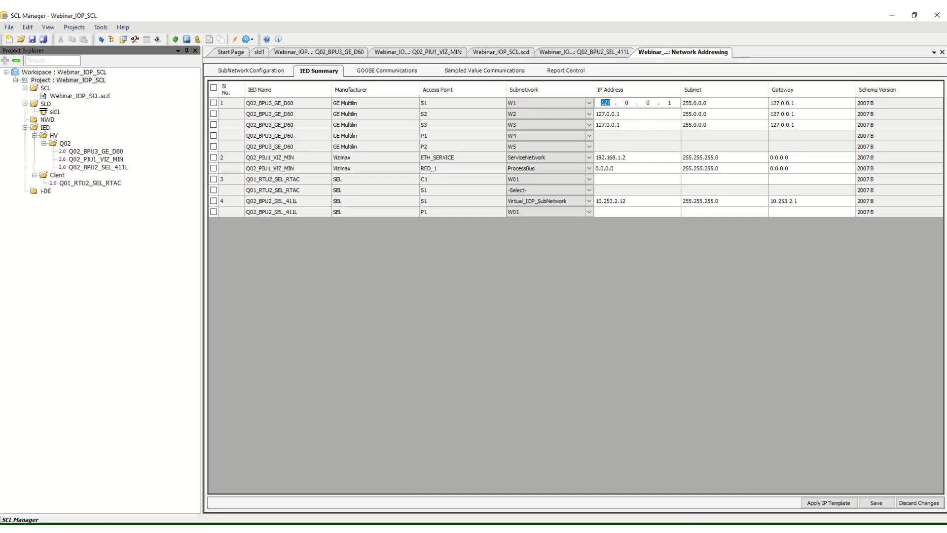
text(10)
key(period)
text(253 . 12 . 1)
key(period)
text(11)
key(Tab)
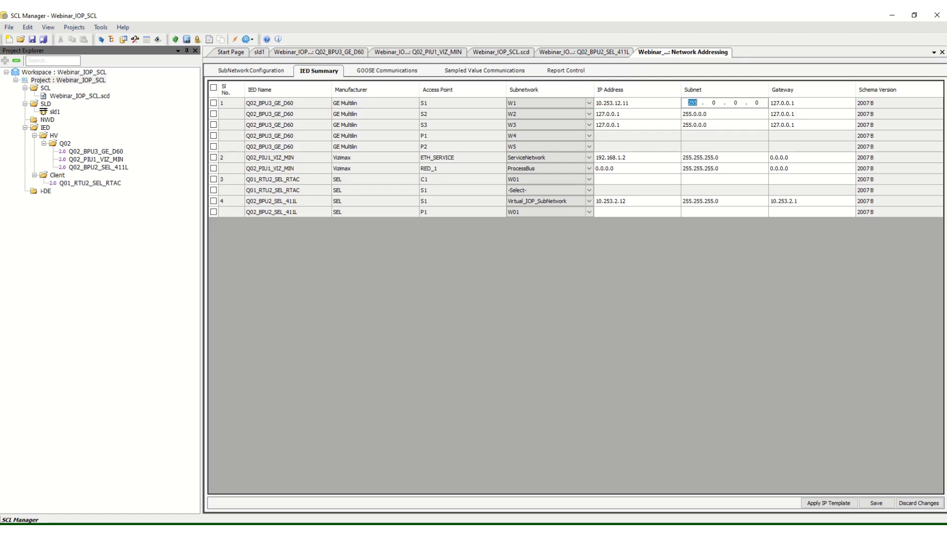
- Set the subnet of Q02_BPU3_GE_D60 access point S1 to 255.255.0.0 and its gateway to 10.0.0.1
click(713, 103)
text(255.)
key(Tab)
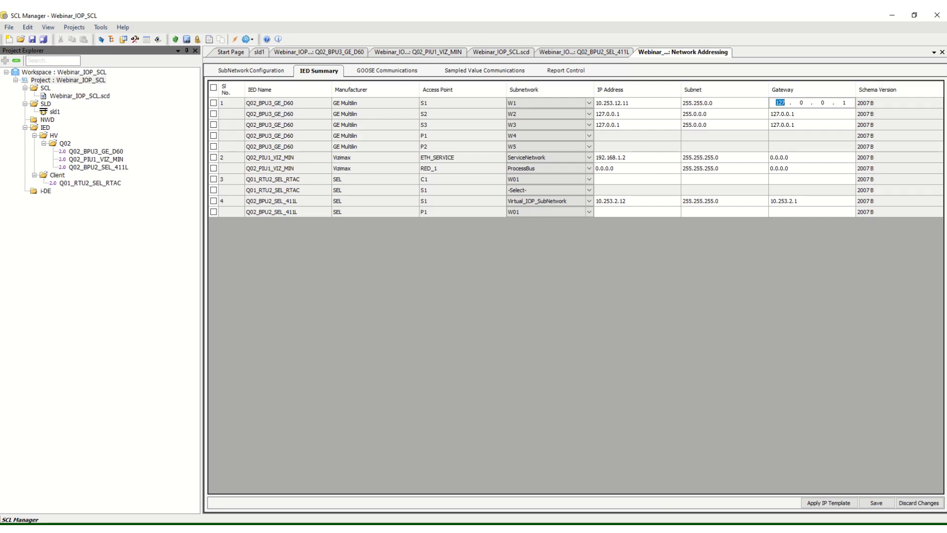
text(10.0)
click(469, 103)
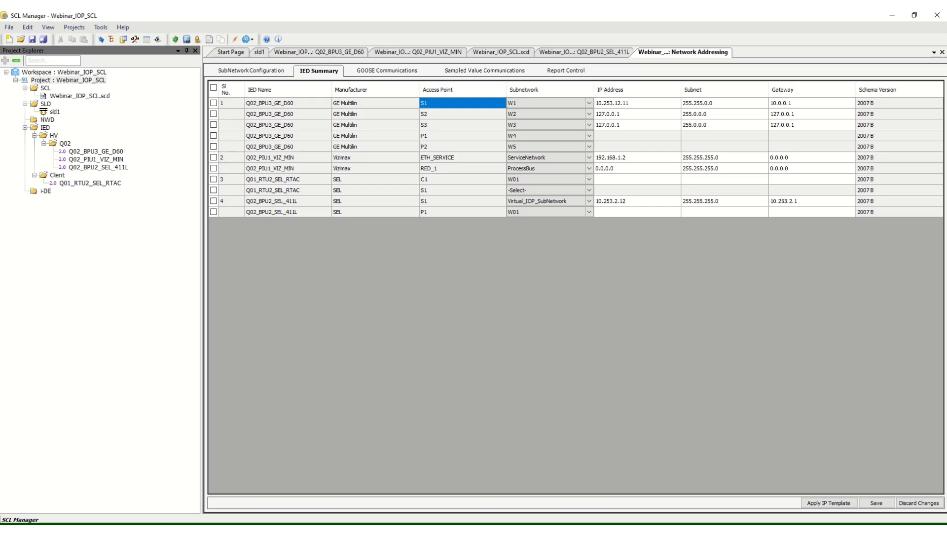
- Set the IP address of Q02_PIU1_VIZ_MIN access point ETH_SERVICE to 10.253.13.12
click(636, 157)
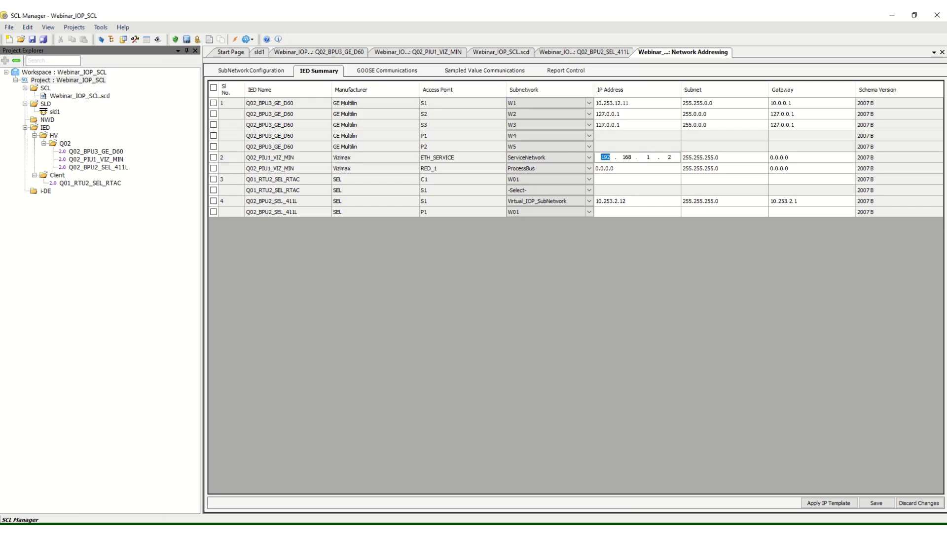
text(10.253.13.12)
key(Tab)
- Set the subnet of Q02_PIU1_VIZ_MIN access point ETH_SERVICE to 255.255.0.0 and its gateway to 10.0.0.1
double_click(735, 157)
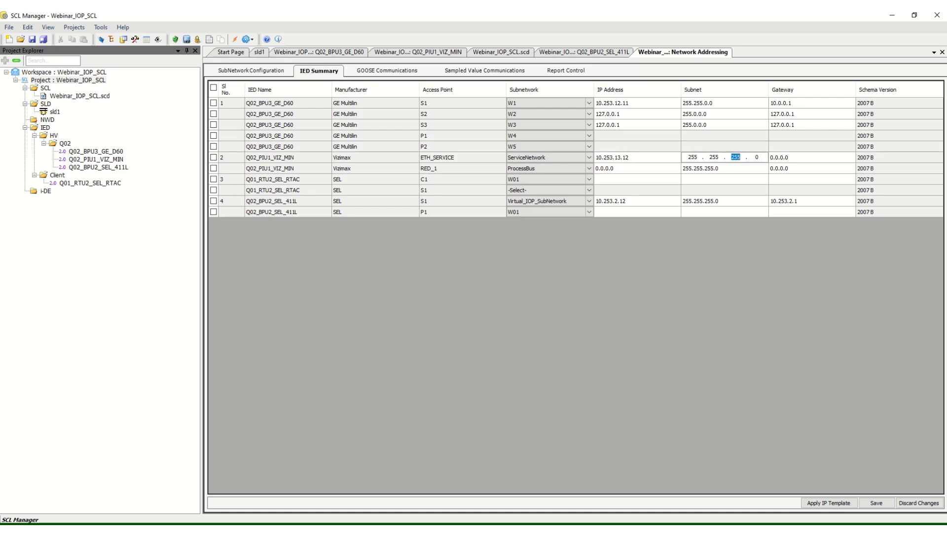
text(0)
key(Tab)
text(1)
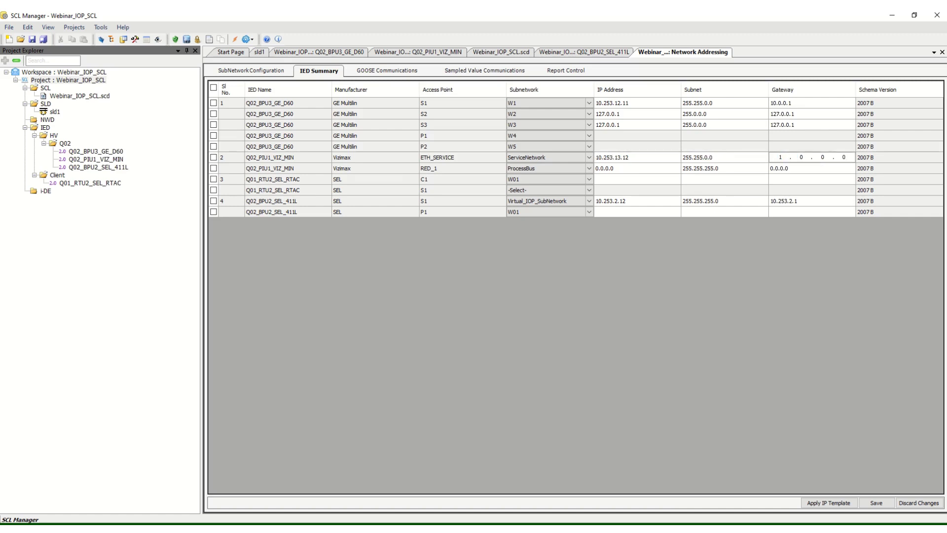
text(0 . 0 . 0 . 1)
click(462, 169)
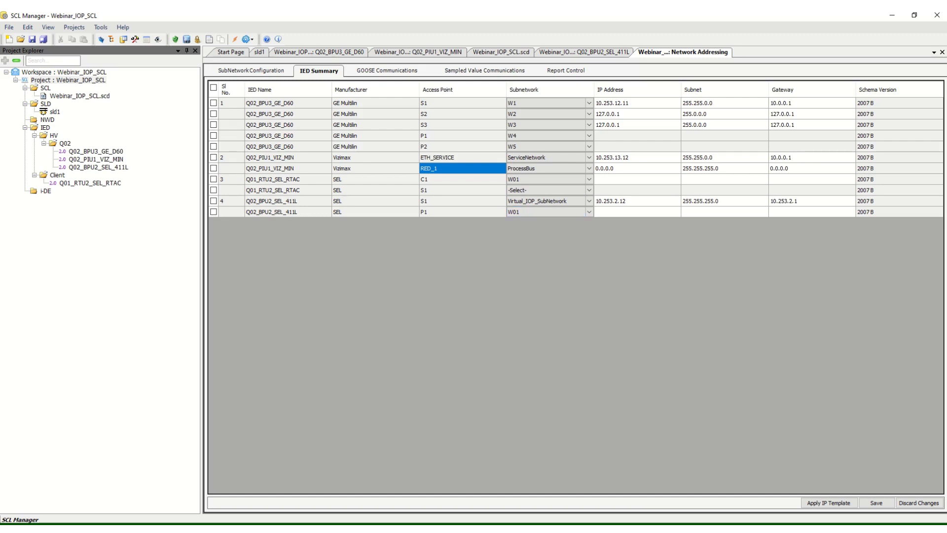
- Set the gateway of Q02_BPU2_SEL_411L access point S1 to 10.0.0.1
click(821, 201)
click(822, 201)
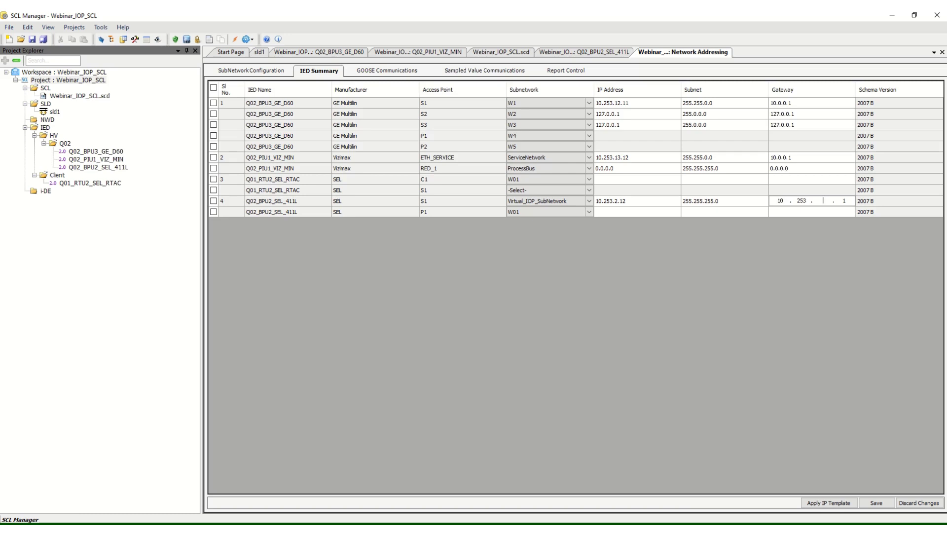
key(BackSpace)
key(BackSpace)
key(BackSpace)
text(0)
click(462, 200)
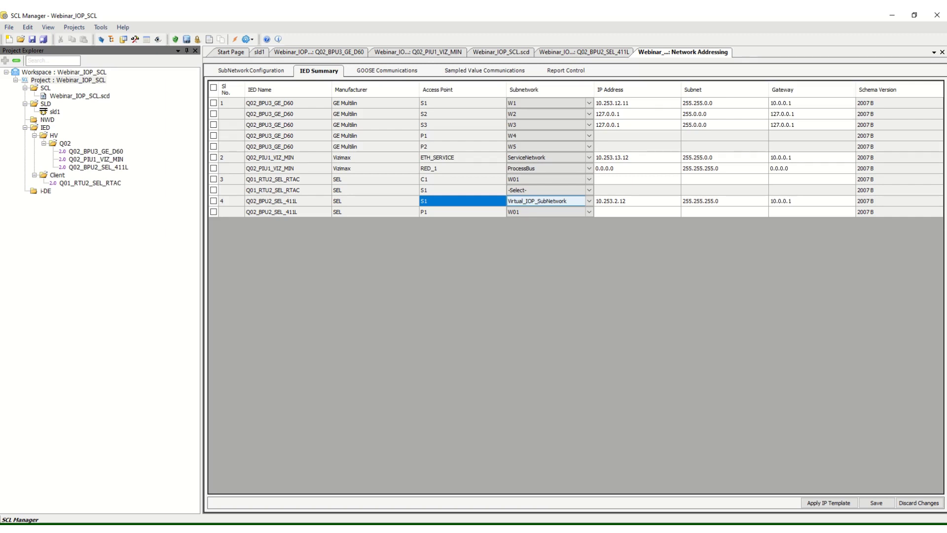
- Assign Q02_BPU3_GE_D60 access points S1 and S2 to the subnetwork Virtual_IOP_SubNetwork
click(547, 103)
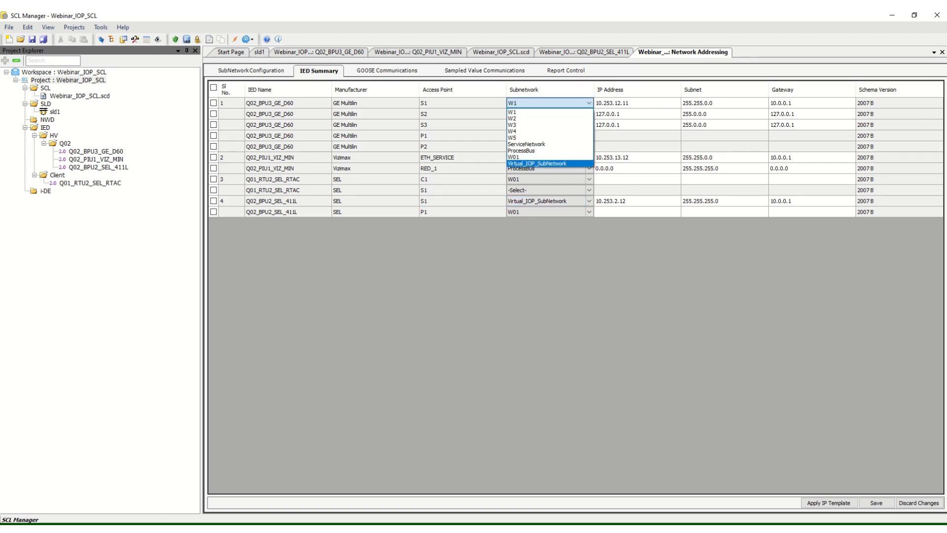
click(538, 163)
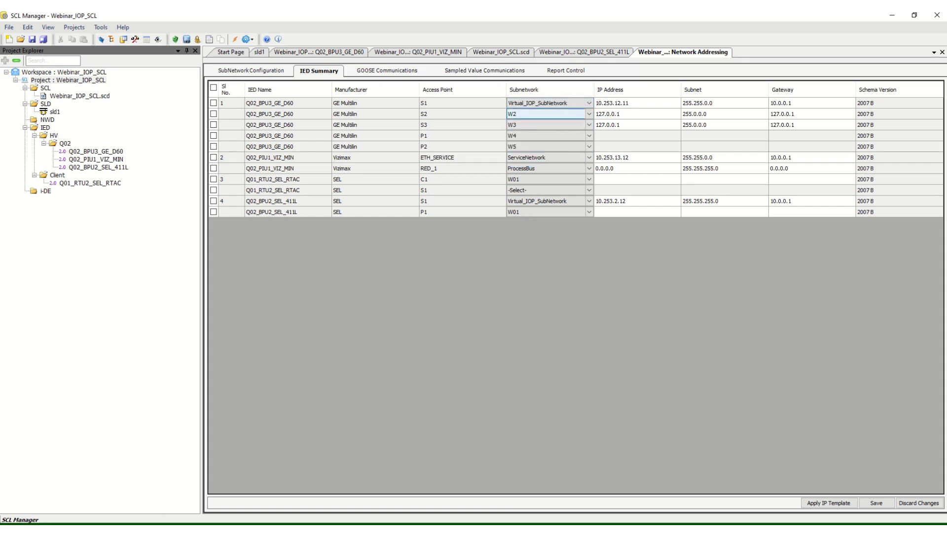
click(547, 113)
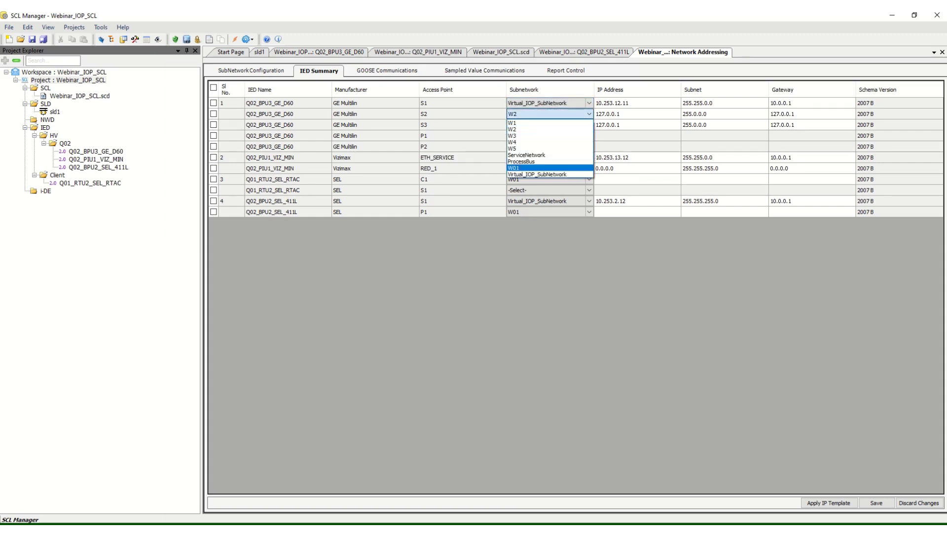
click(537, 174)
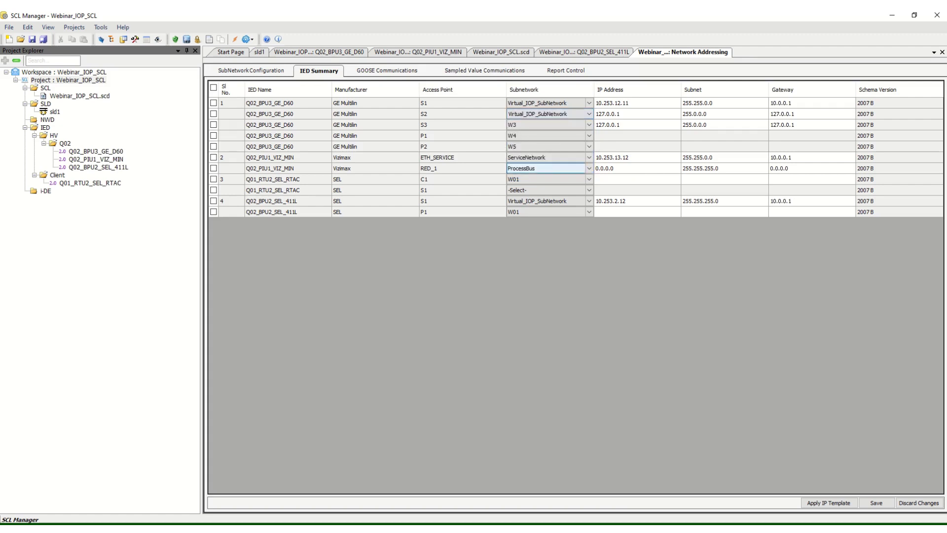
- Try to assign Q02_BPU3_GE_D60 access point S3 to the subnetwork Virtual_IOP_SubNetwork
click(548, 125)
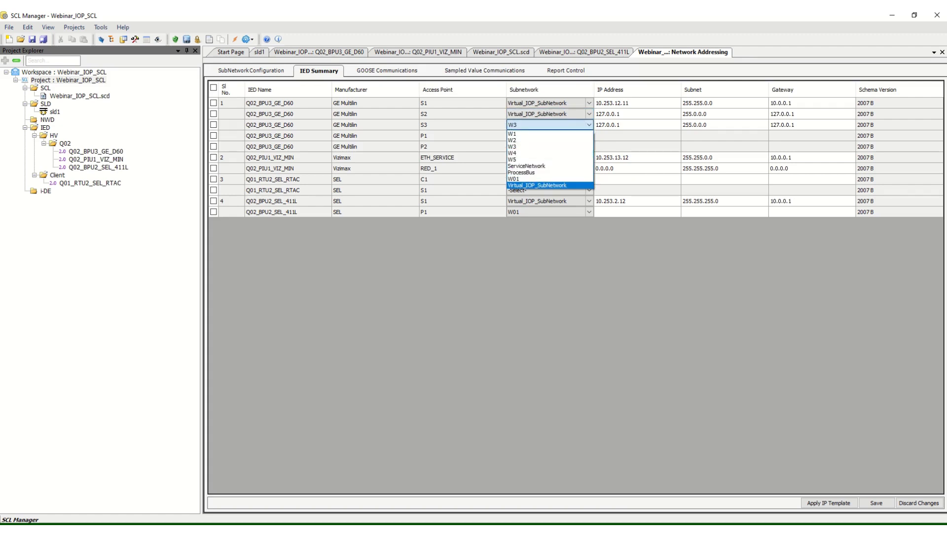
click(537, 185)
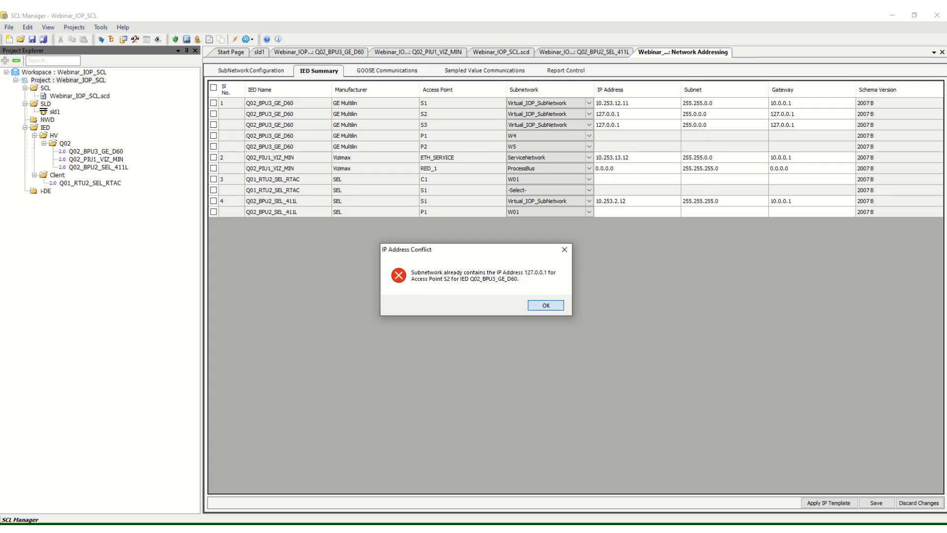
key(Return)
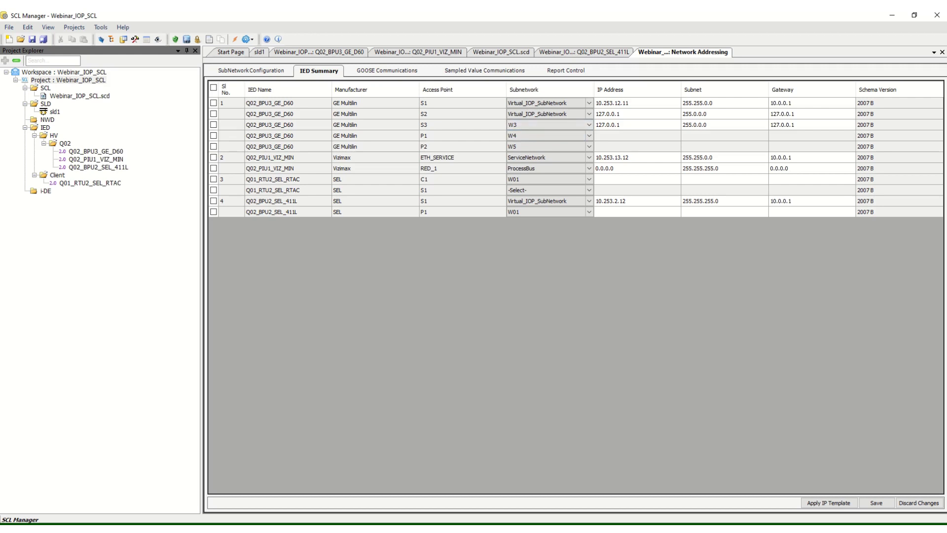
click(526, 157)
click(545, 135)
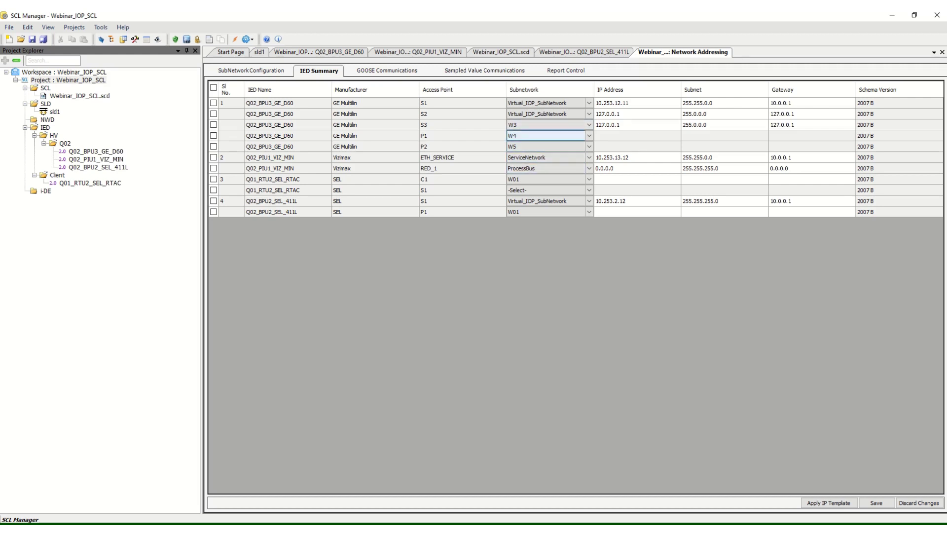
click(545, 125)
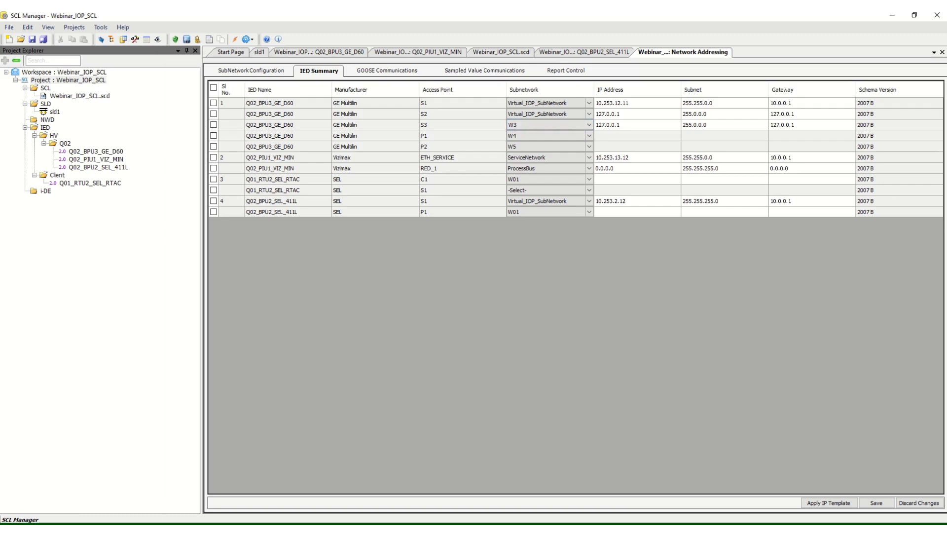
- Set the IP address of Q02_BPU3_GE_D60 access point S2 to 192.168.0.11
click(638, 125)
click(637, 114)
text(10.)
click(626, 114)
text(92 . 168 . 0)
key(period)
text(11)
- Set the IP address of Q02_BPU3_GE_D60 access point S3 to 192.168.0.12
click(627, 125)
text(192 . )
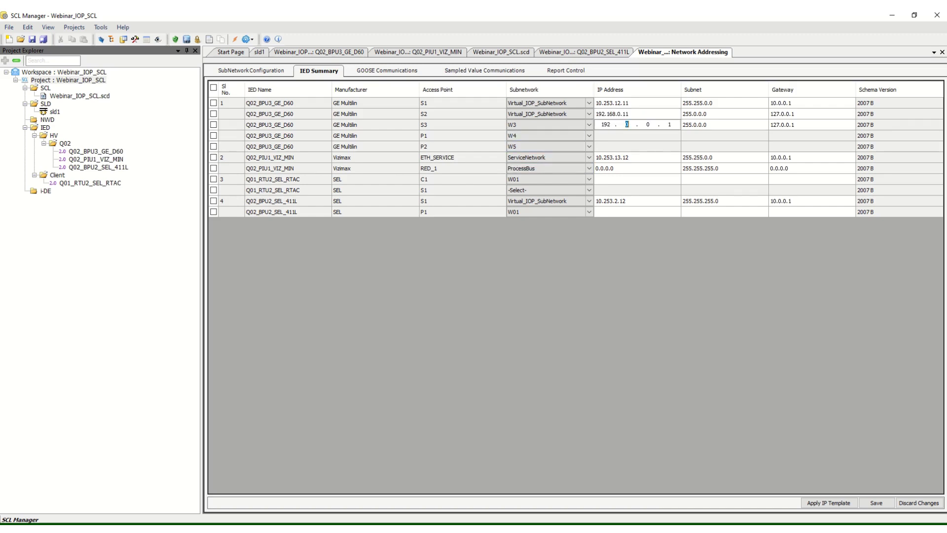
text(168 . 0 . 12)
click(475, 135)
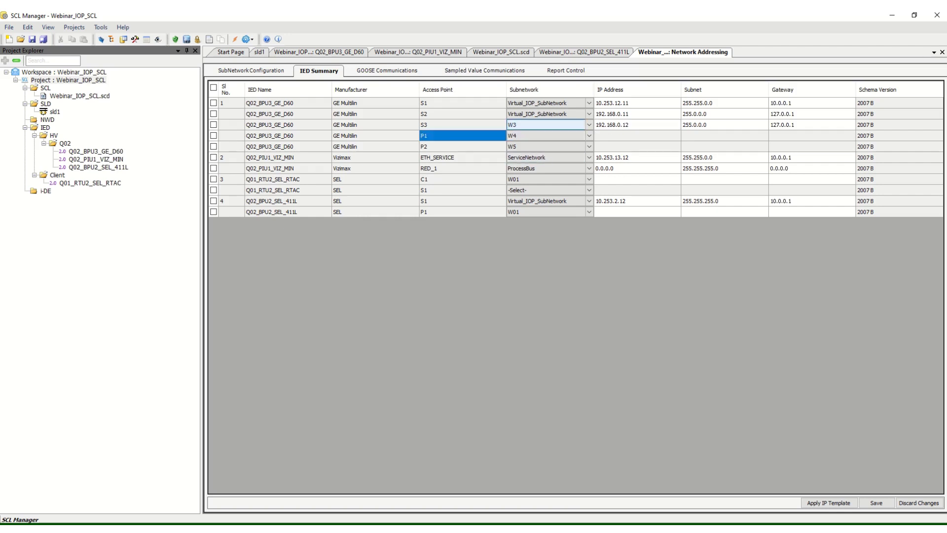
- Assign Q02_BPU3_GE_D60 access points S3, P1 and P2 to the subnetwork Virtual_IOP_SubNetwork
click(589, 125)
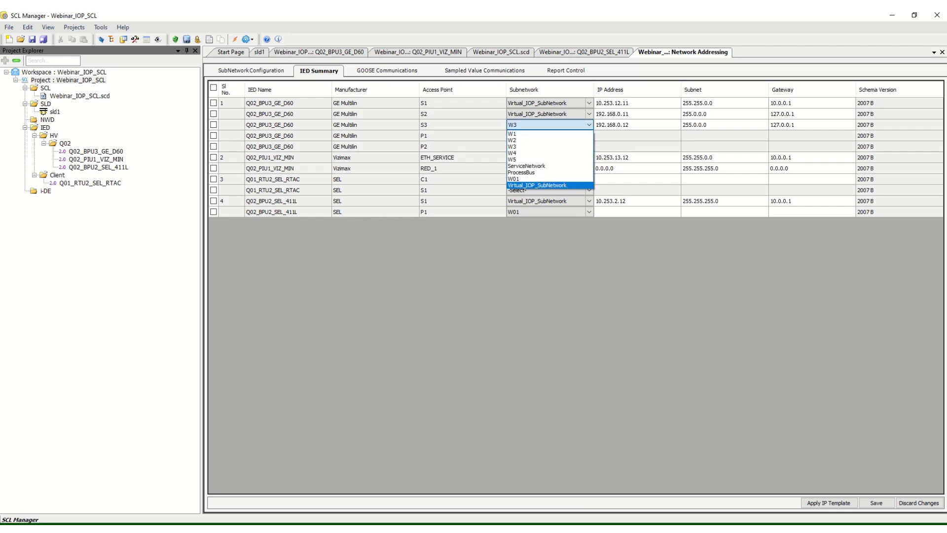
click(549, 185)
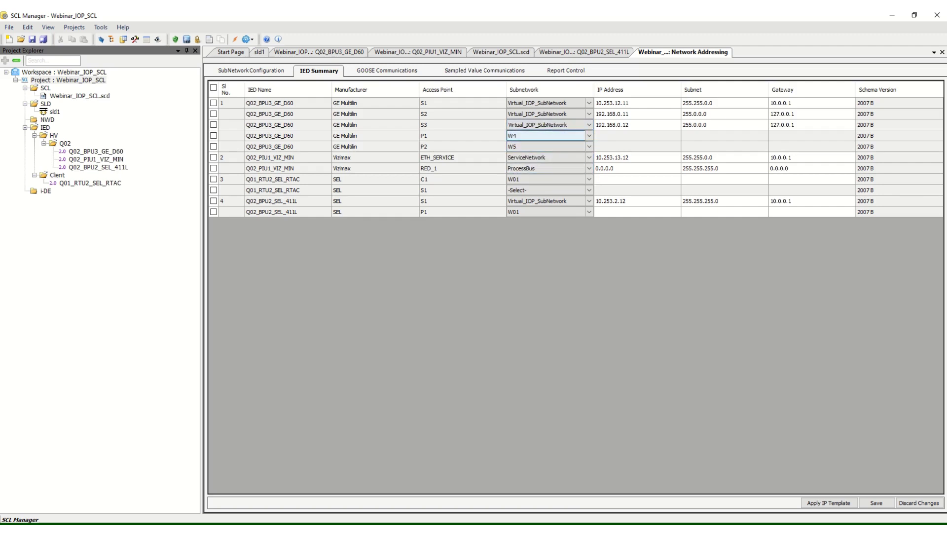
click(589, 136)
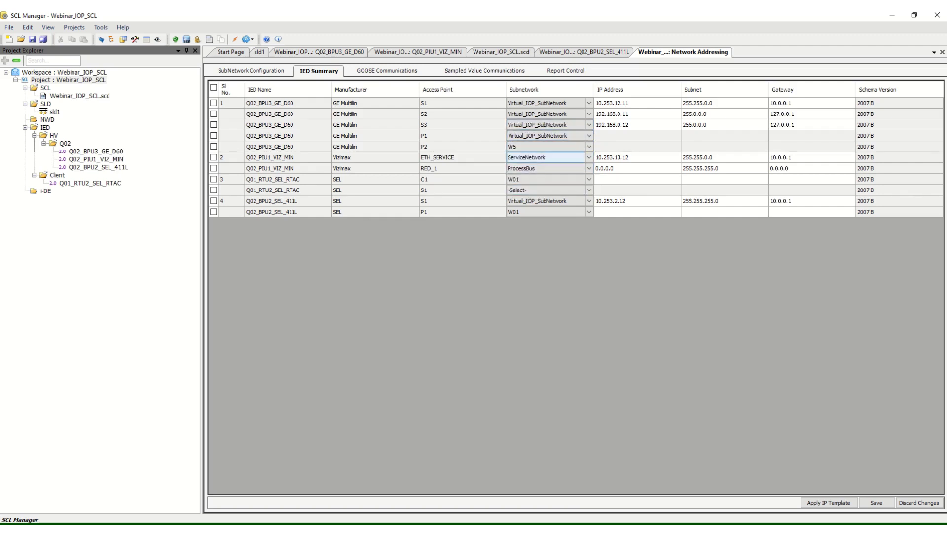
click(549, 147)
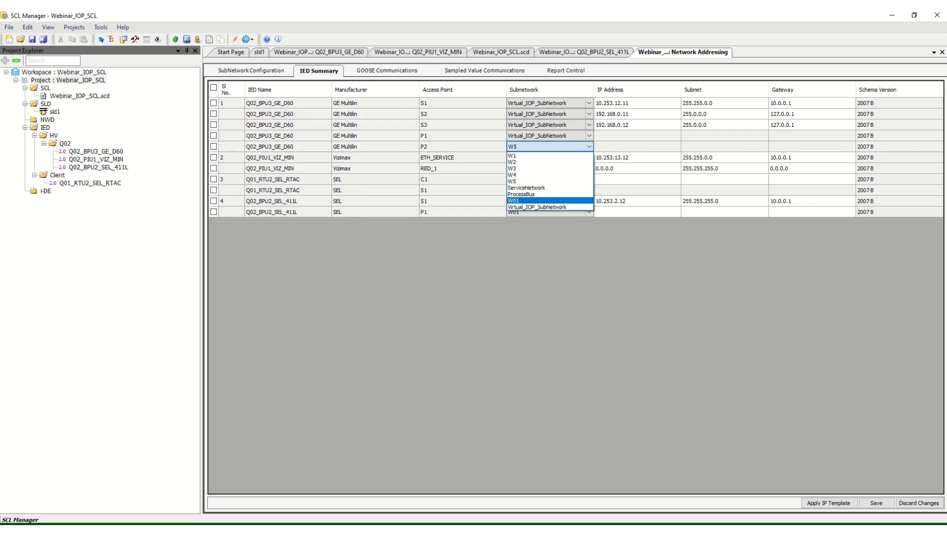
click(537, 207)
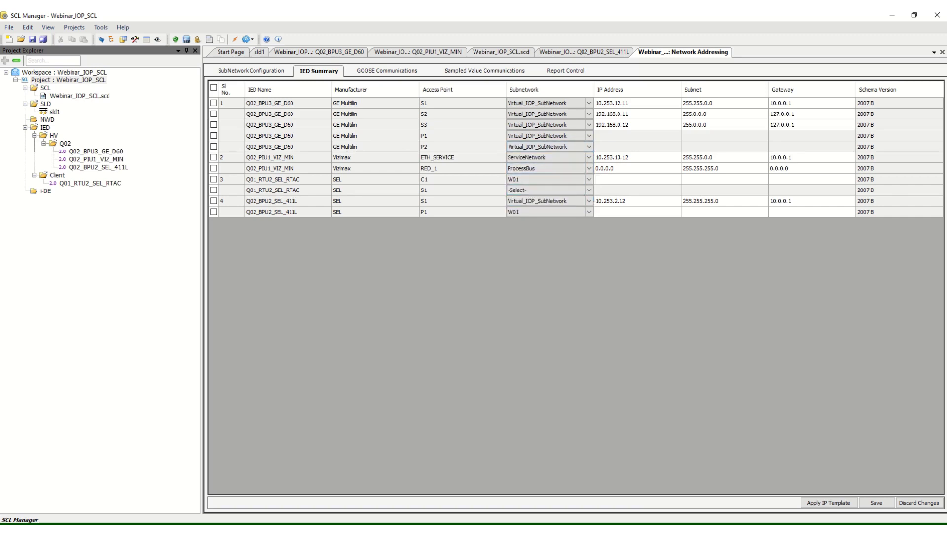
- Set the IP address of Q02_PIU1_VIZ_MIN access point RED_1 to 192.168.0.13
click(637, 168)
text(192 . )
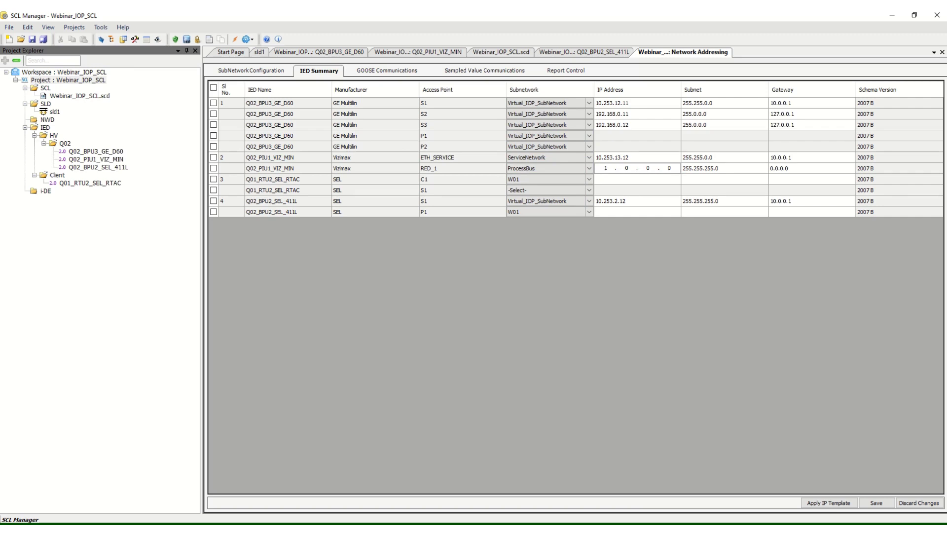
text(168 . 0 . 13)
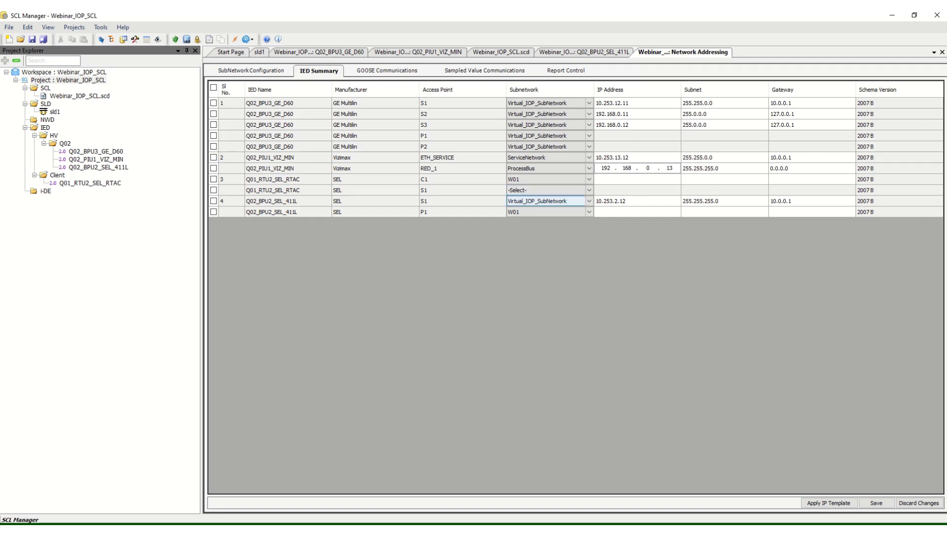
click(463, 168)
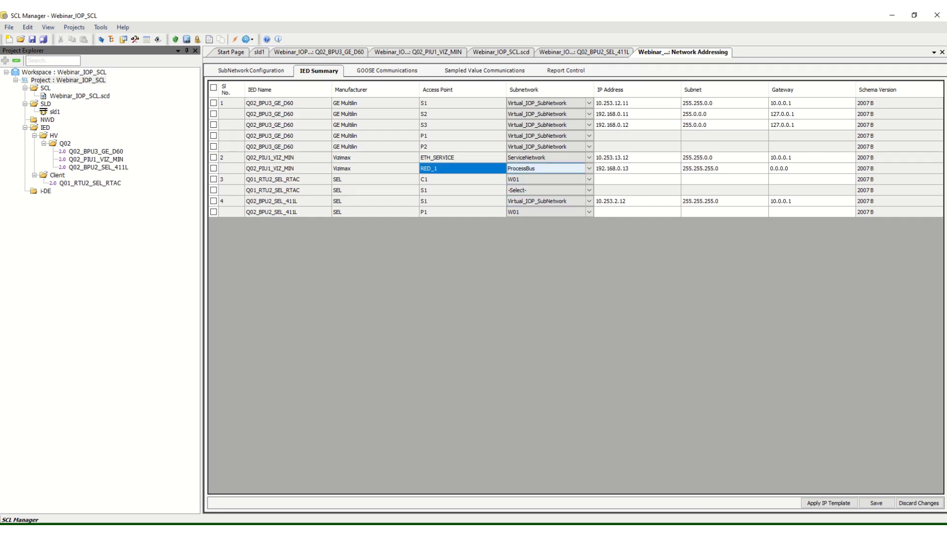
- Assign Q02_PIU1_VIZ_MIN access points ETH_SERVICE and RED_1 to the subnetwork Virtual_IOP_SubNetwork
click(558, 158)
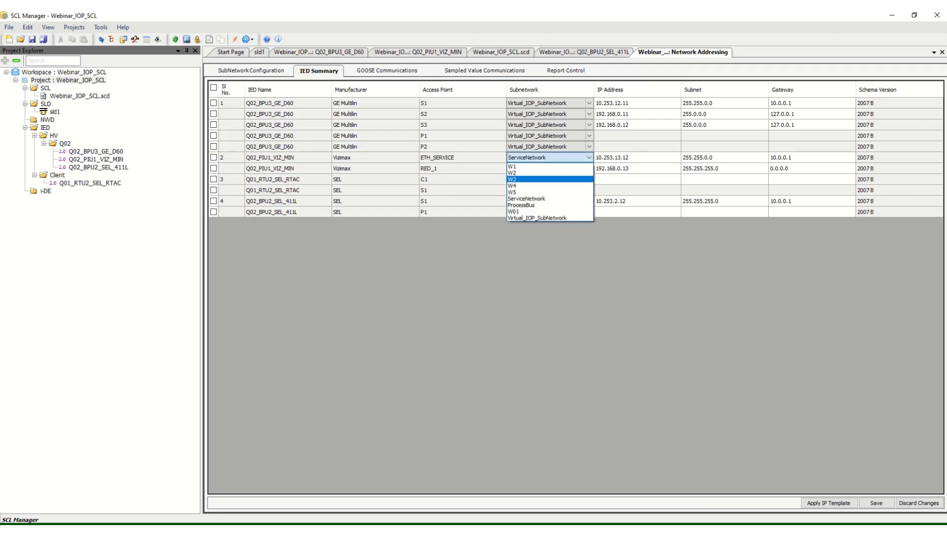
click(547, 217)
click(557, 168)
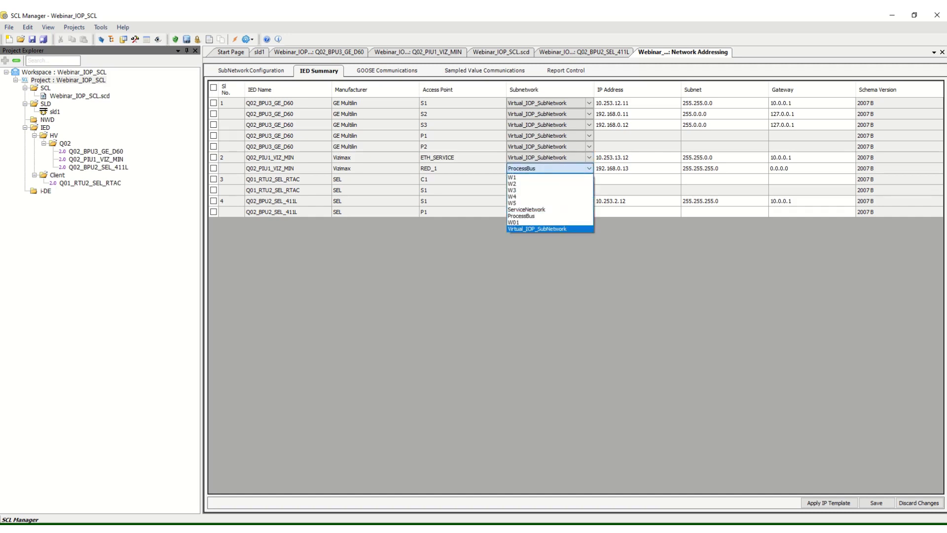
click(538, 229)
- Assign Q01_RTU2_SEL_RTAC access point C1 to the subnetwork Virtual_IOP_SubNetwork
click(547, 179)
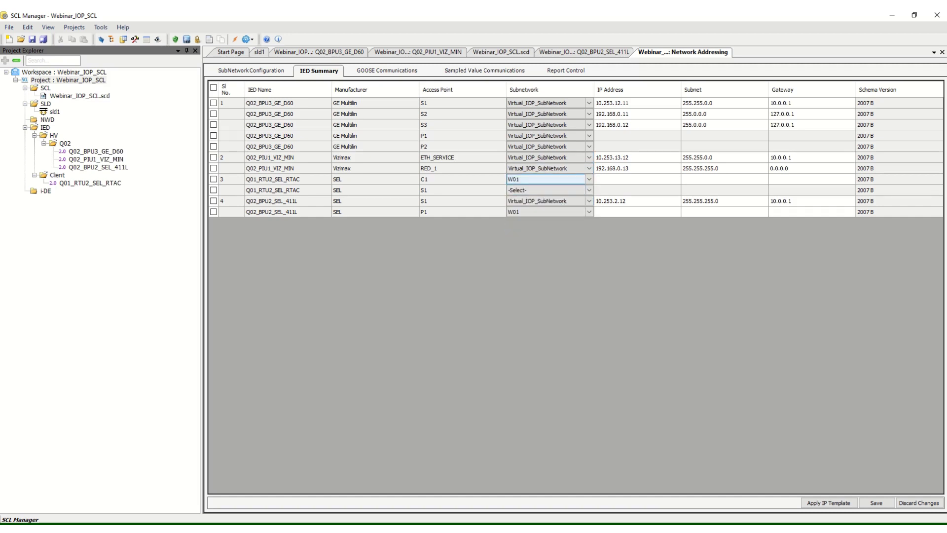
click(589, 179)
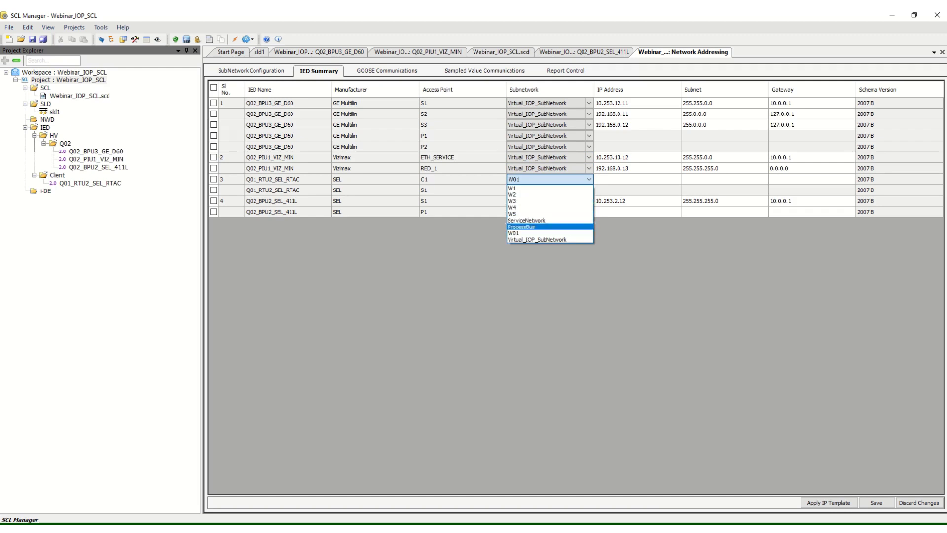
click(538, 239)
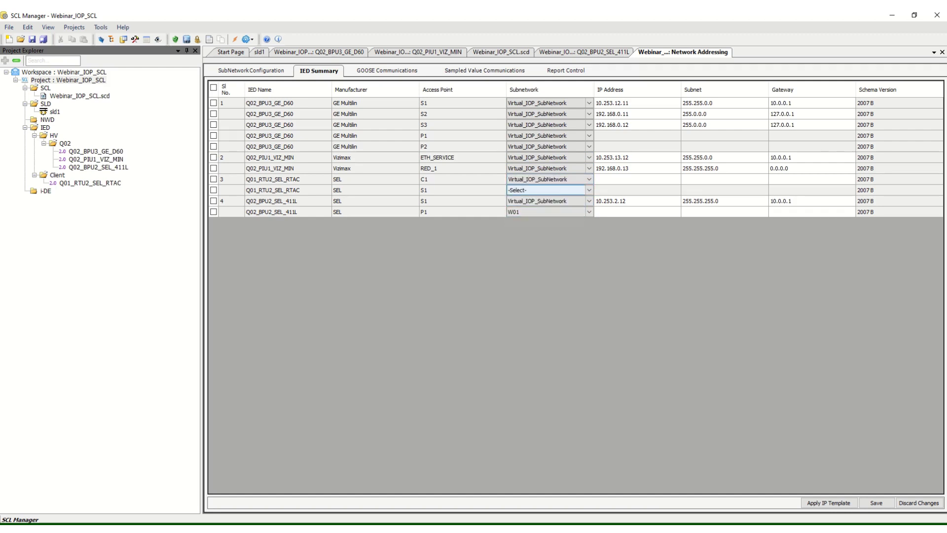
- Try to assign Q01_RTU2_SEL_RTAC access point S1 to the subnetwork Virtual_IOP_SubNetwork
click(567, 190)
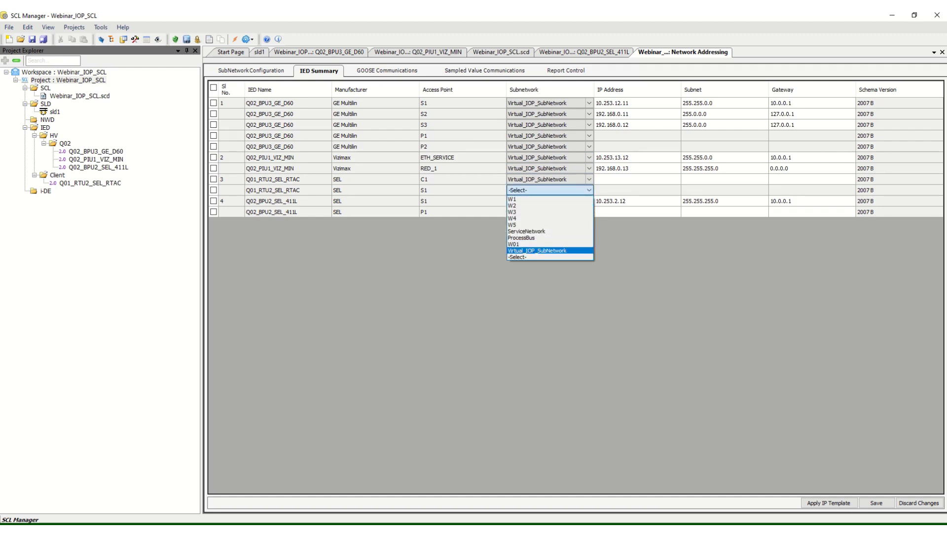
click(567, 250)
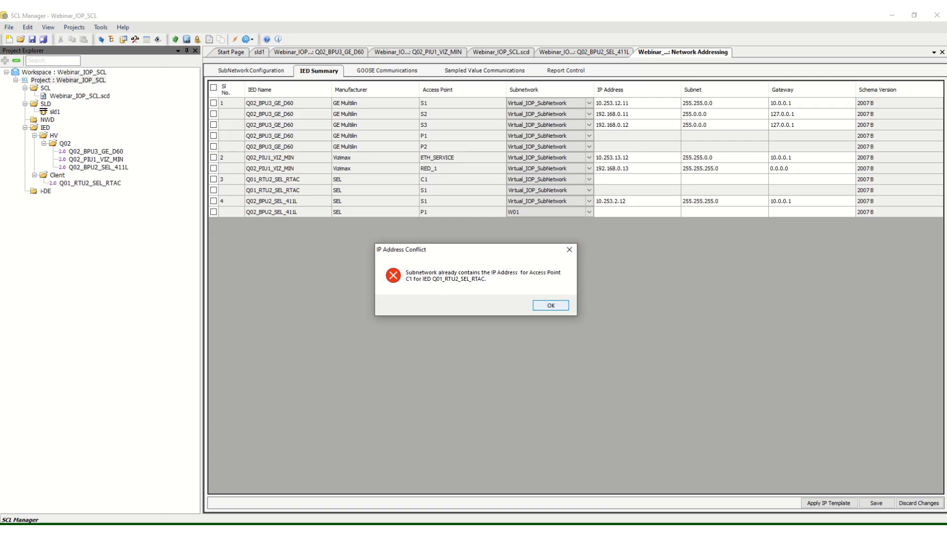
key(Return)
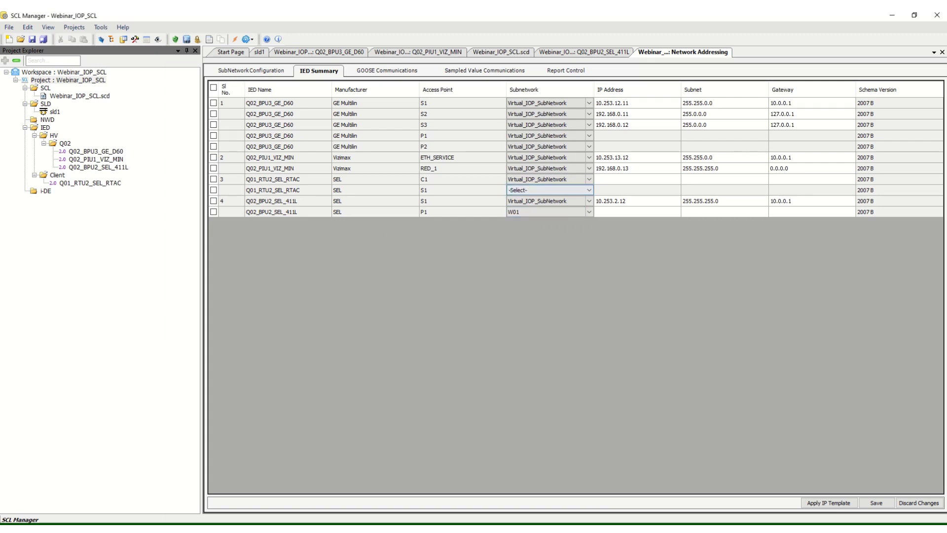
- Set the IP address of Q01_RTU2_SEL_RTAC access point C1 to 10.253.6.12
click(606, 180)
click(606, 179)
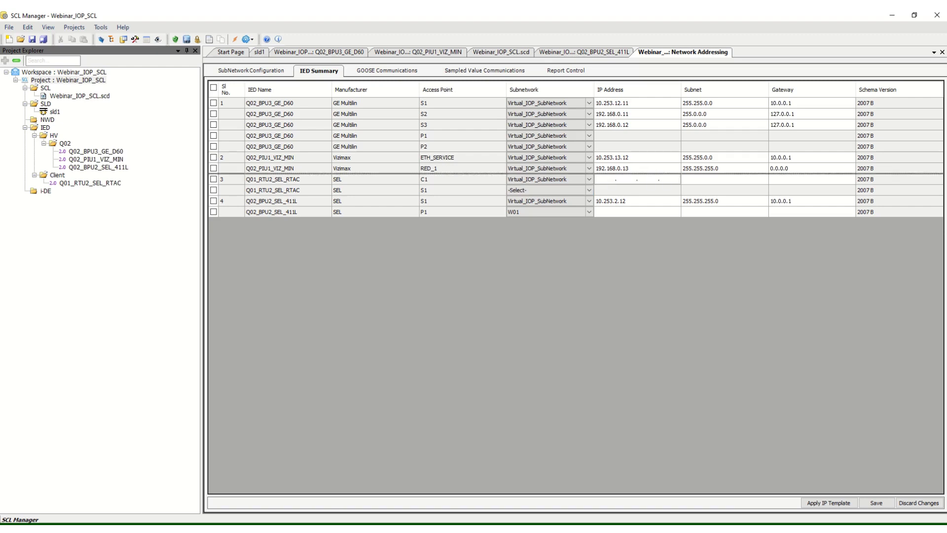
text(10 )
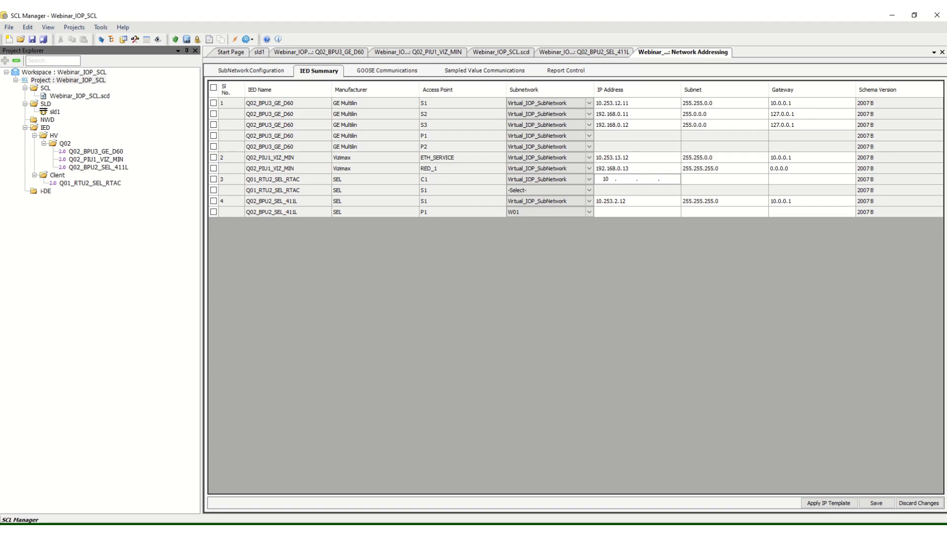
text(. 253 . 6 . 12)
- Assign Q01_RTU2_SEL_RTAC access point S1 and Q02_BPU2_SEL_411L access point P1 to the subnetwork Virtual_IOP_SubNetwork
click(547, 190)
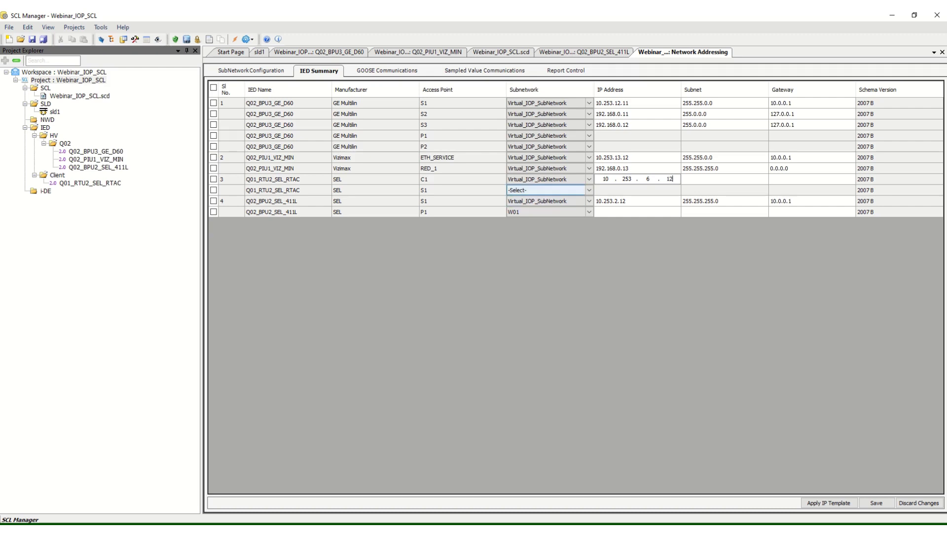
click(589, 190)
click(537, 250)
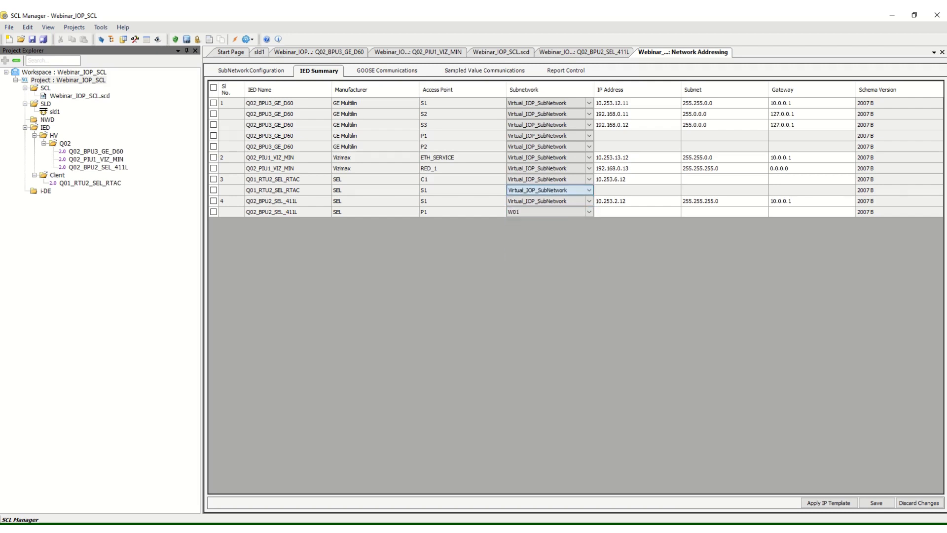
click(637, 190)
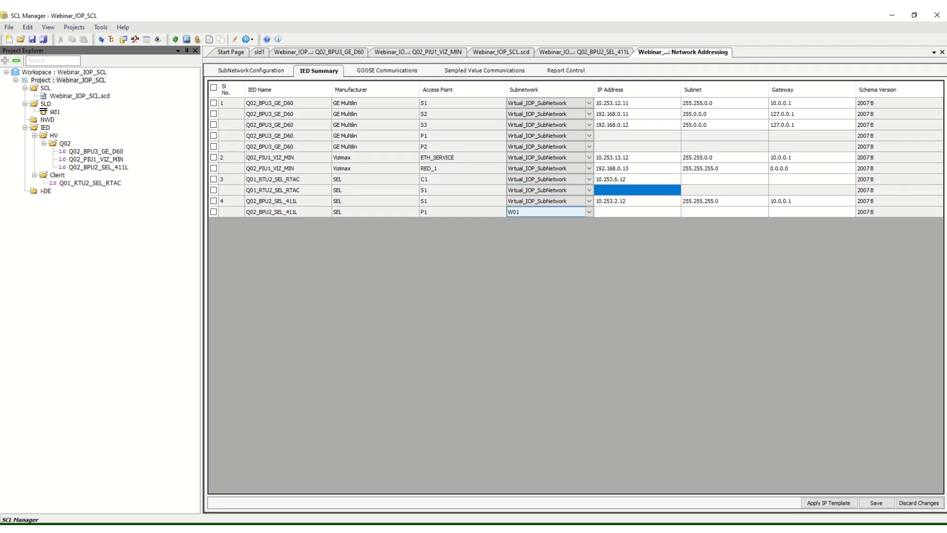
click(589, 212)
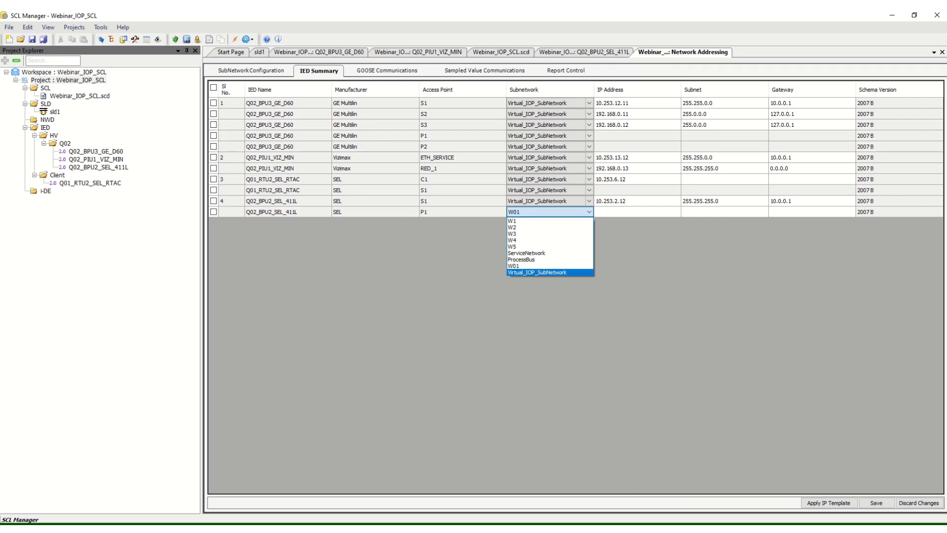
click(538, 272)
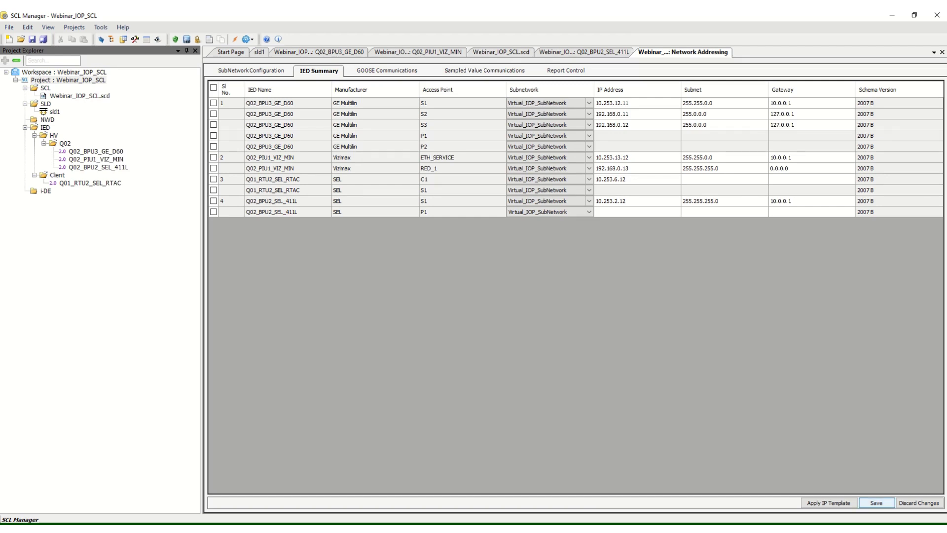
- Save the IED addressing changes and delete the invalid subnetworks W1 to W5, ServiceNetwork, ProcessBus and W01
click(876, 503)
key(Return)
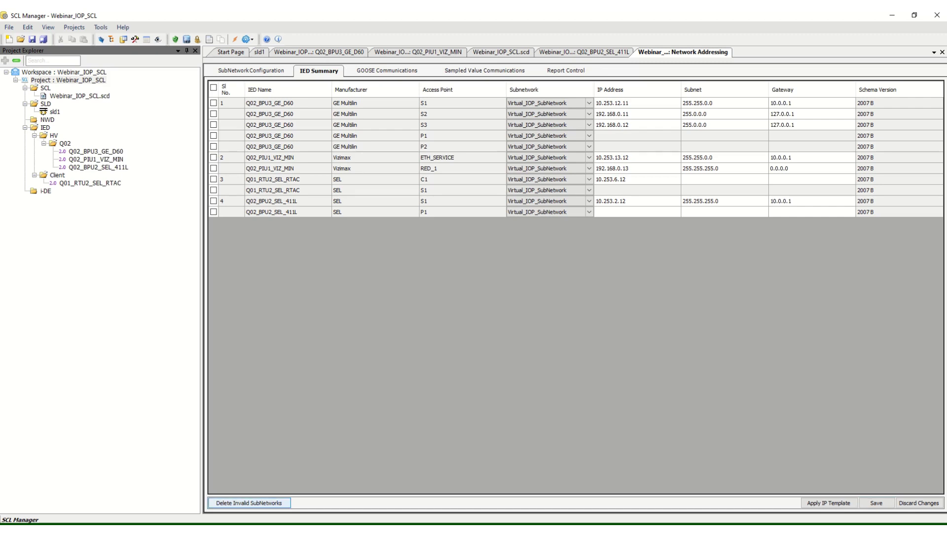
click(249, 502)
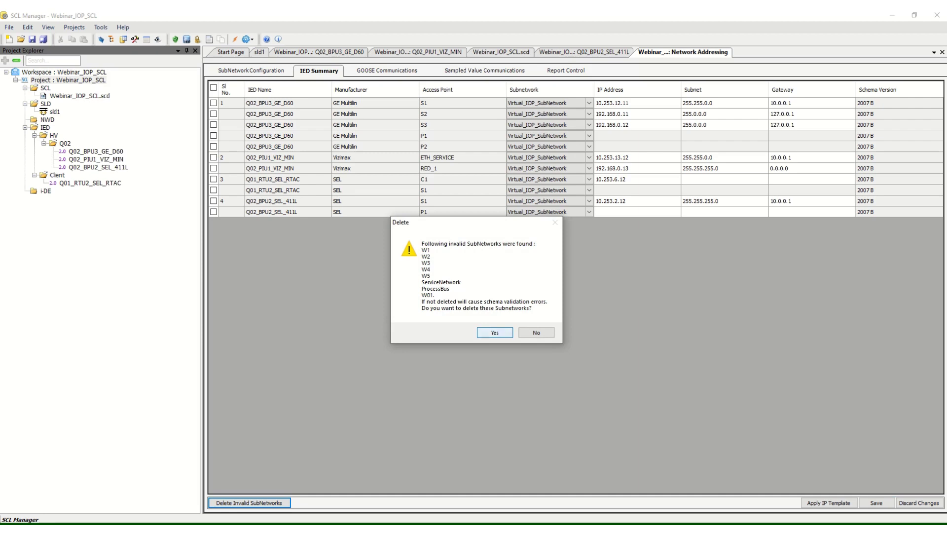
key(Return)
key(Return)
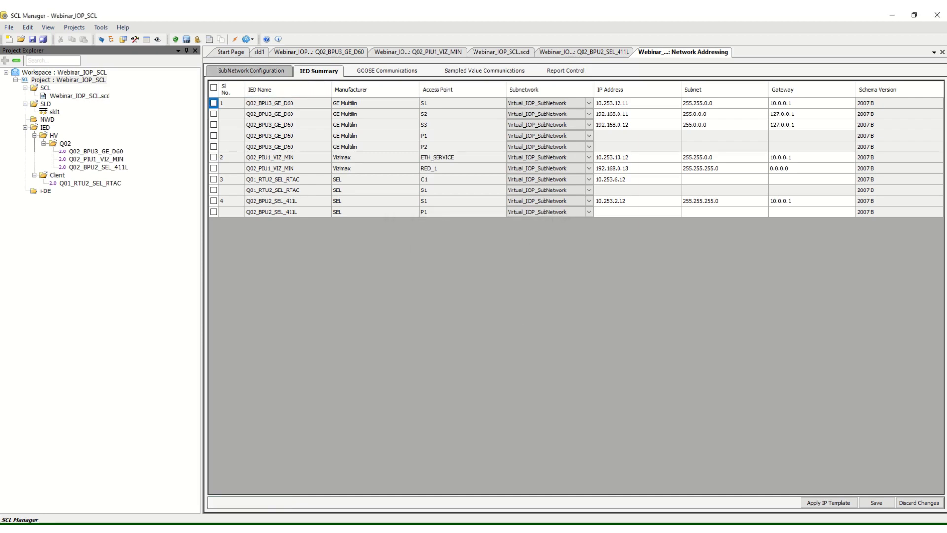
- Check the subnetwork configuration, closing and reopening the project's Network Addressing to refresh its subnetwork list
click(251, 70)
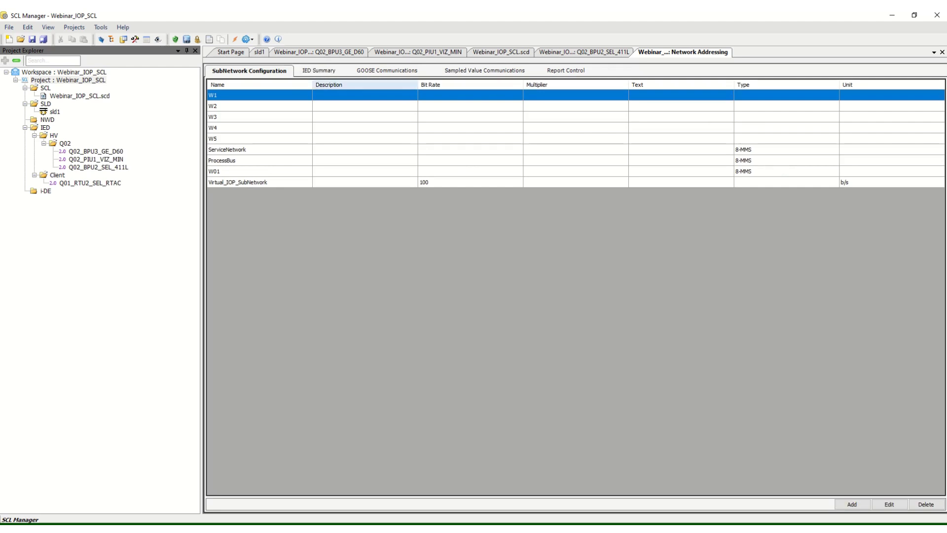
click(942, 52)
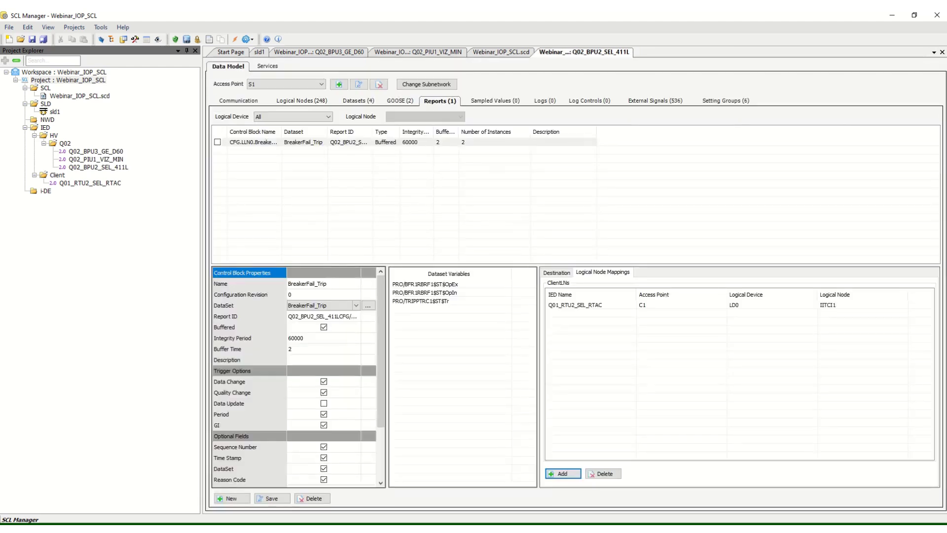
right_click(57, 81)
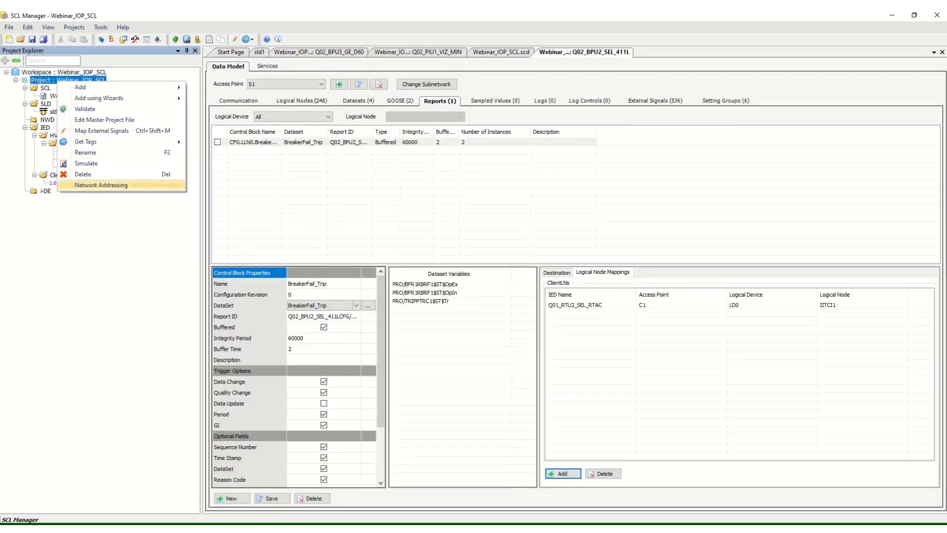
click(84, 187)
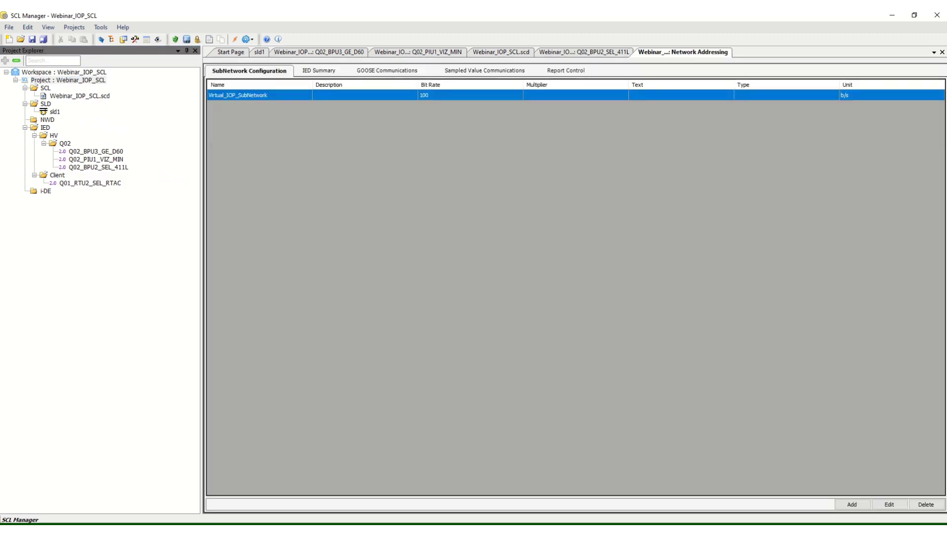
- Review the IED summary, GOOSE, sampled value and report control settings, and save all project changes
click(319, 70)
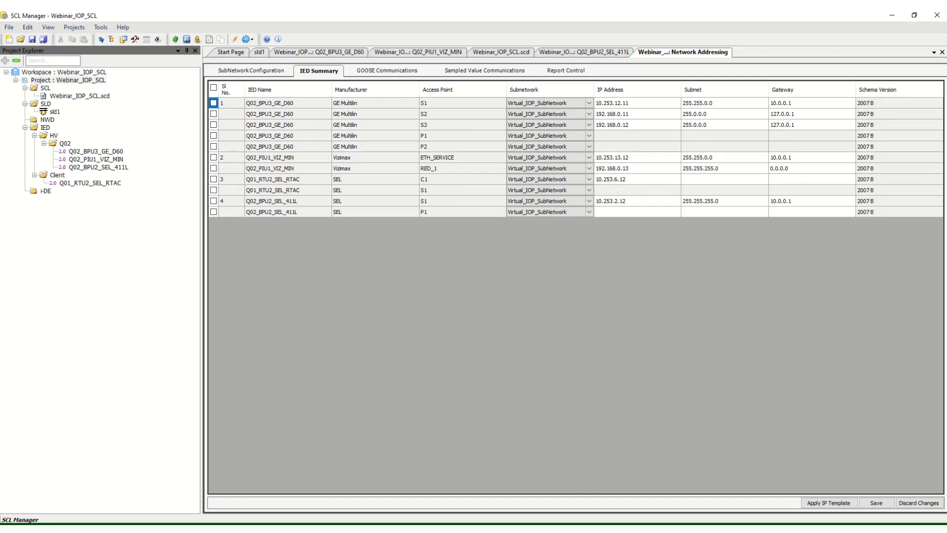
click(386, 71)
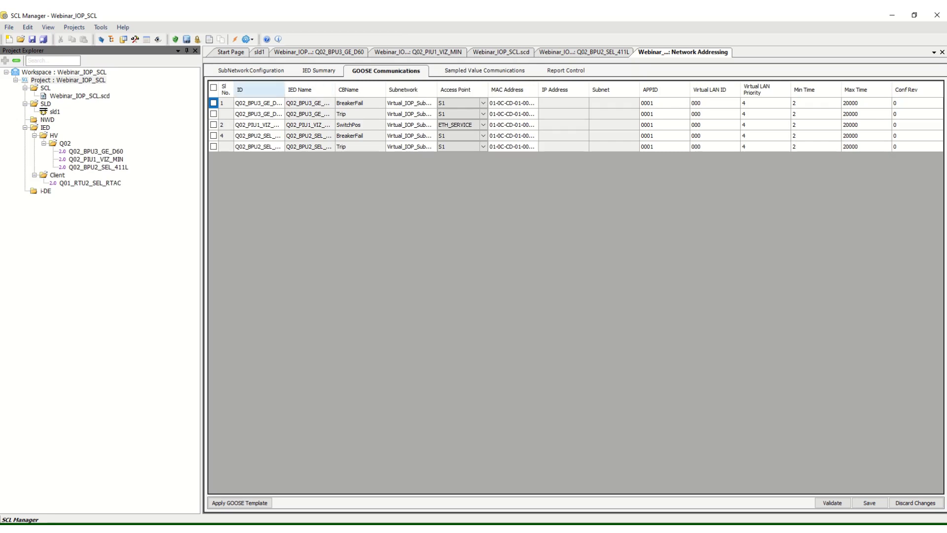
click(484, 71)
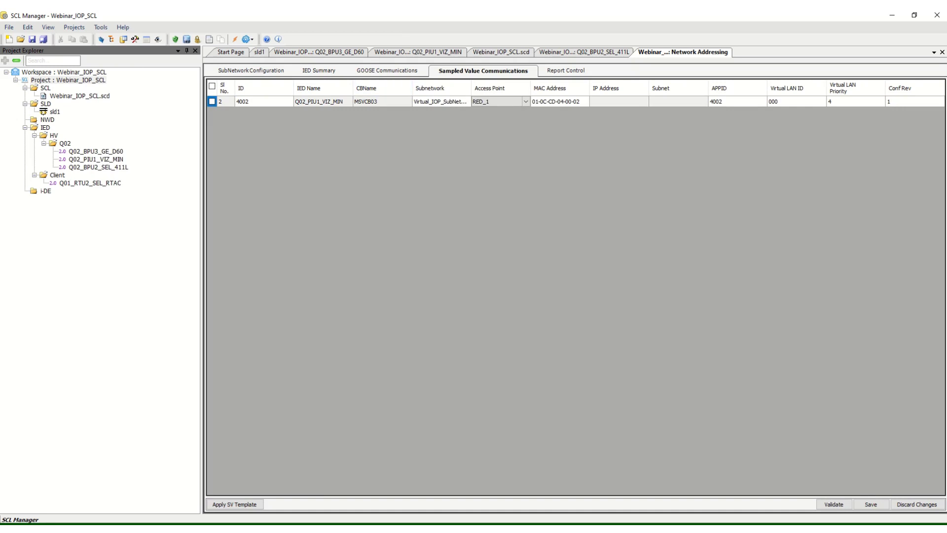
click(566, 70)
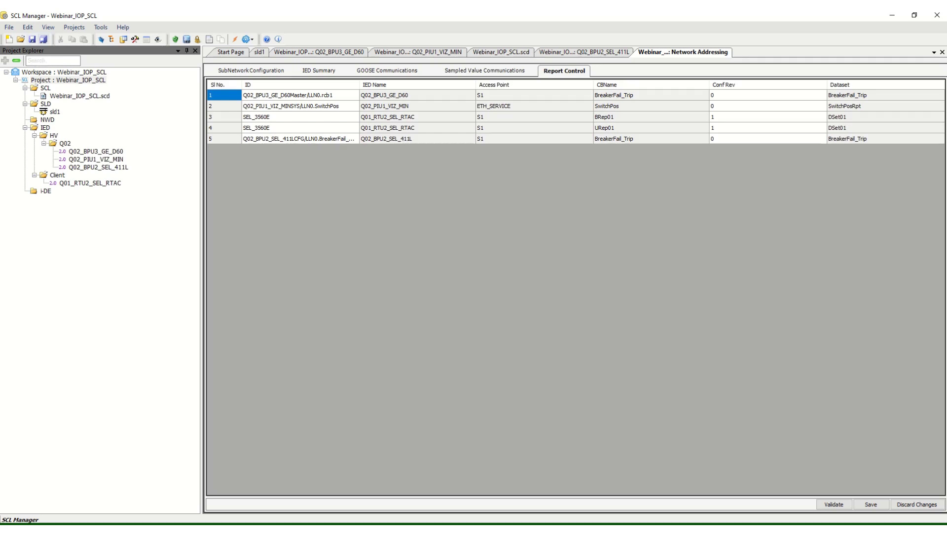
click(43, 40)
- Look through the workspace's export options for SCL files of type SCD with UTF-8 encoding, and leave without exporting
right_click(64, 73)
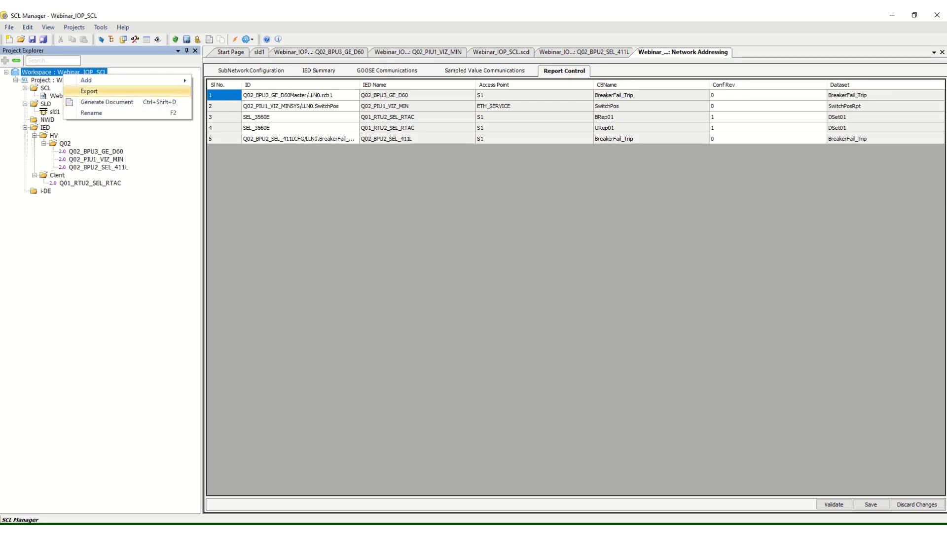
click(79, 91)
click(538, 354)
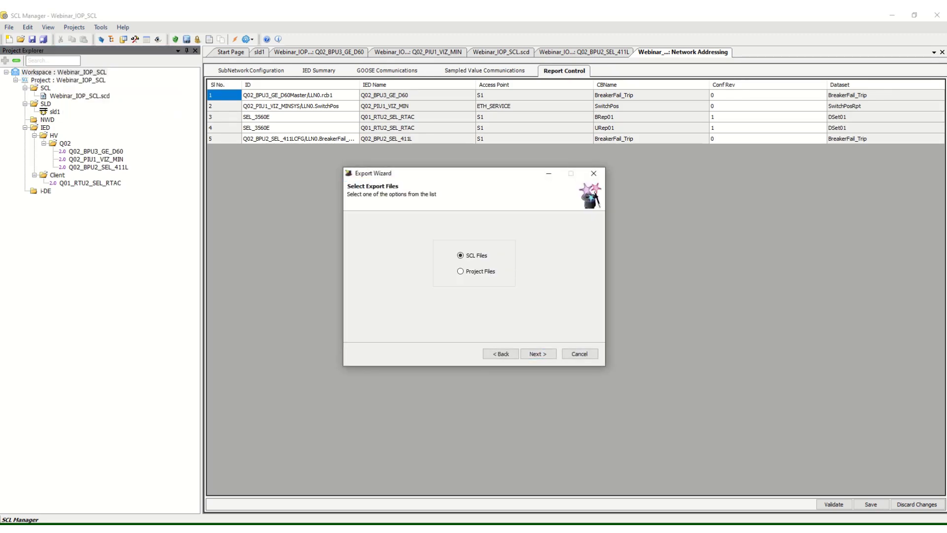
click(537, 354)
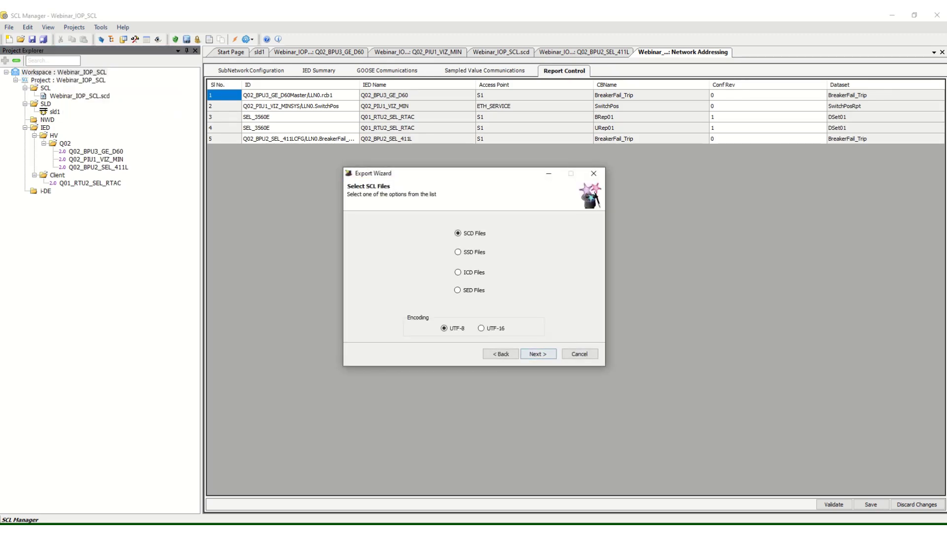
click(537, 354)
click(594, 174)
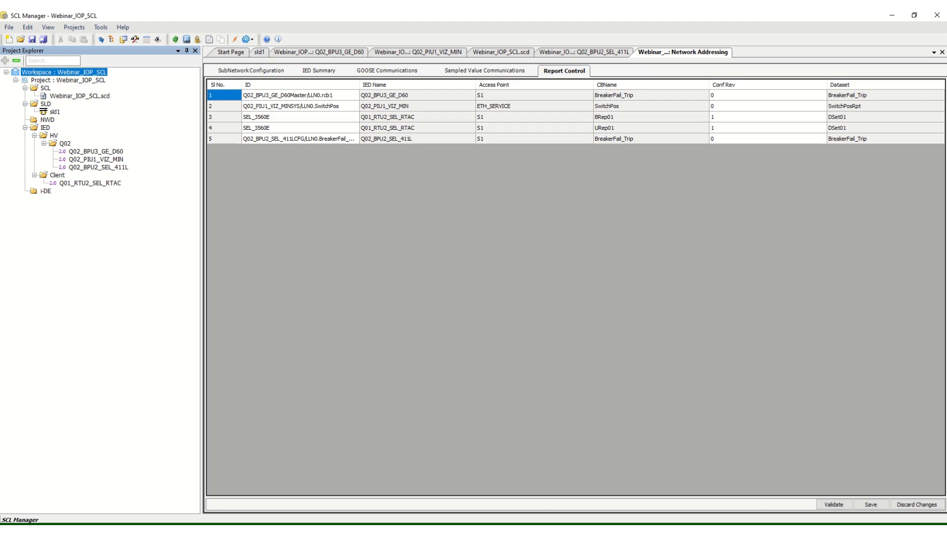
- In the sld1 diagram, link the XCBR node of breaker conEquipCBR1 to XCBR10 in CB01 of Q02_PIU1_VIZ_MIN
double_click(55, 112)
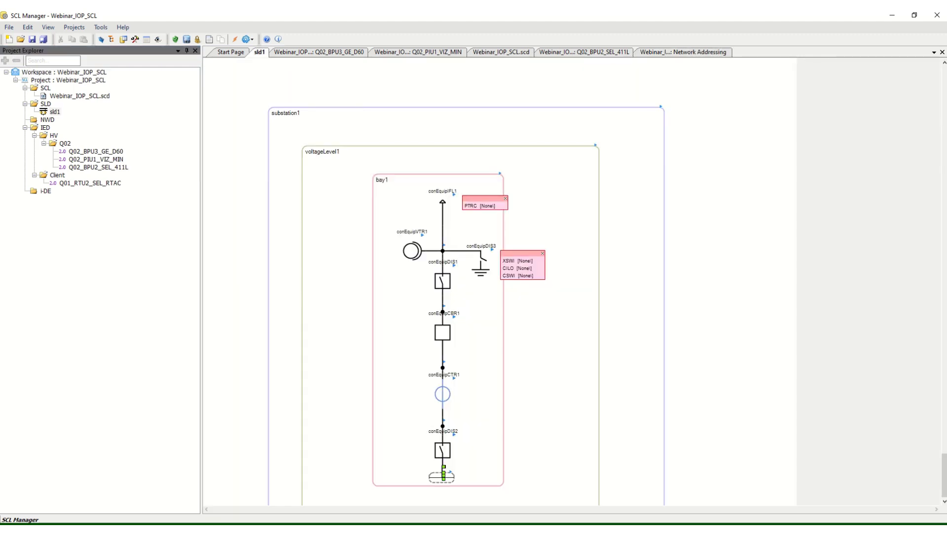
click(442, 332)
right_click(471, 327)
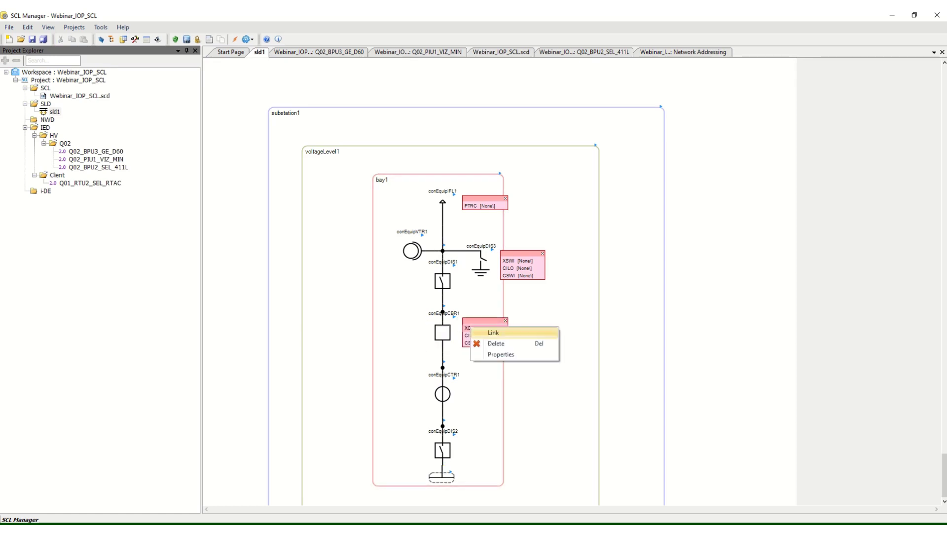
click(493, 333)
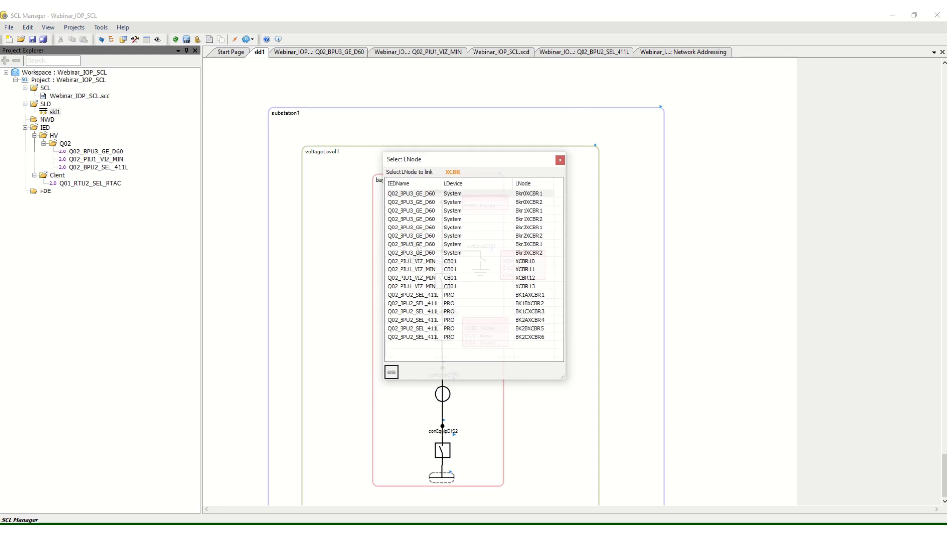
click(470, 261)
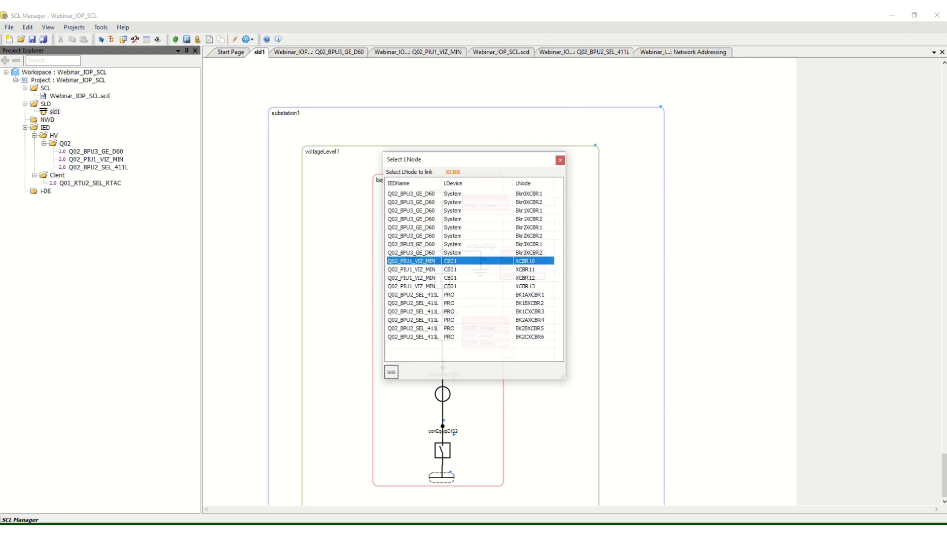
click(391, 371)
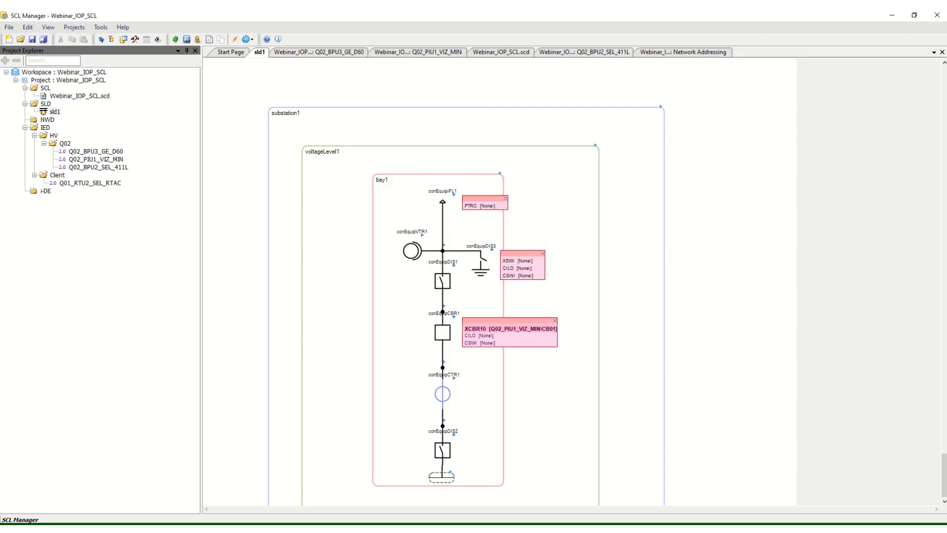
- Show the logical nodes of current transformer conEquipCTR1 and link its TCTR node to TCTR1 in MU01 of Q02_PIU1_VIZ_MIN
click(454, 379)
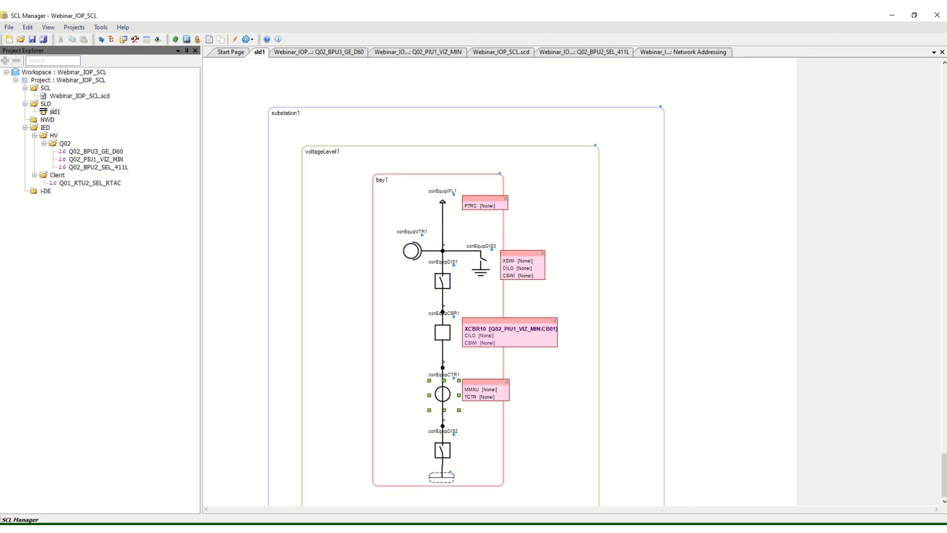
right_click(471, 396)
click(488, 413)
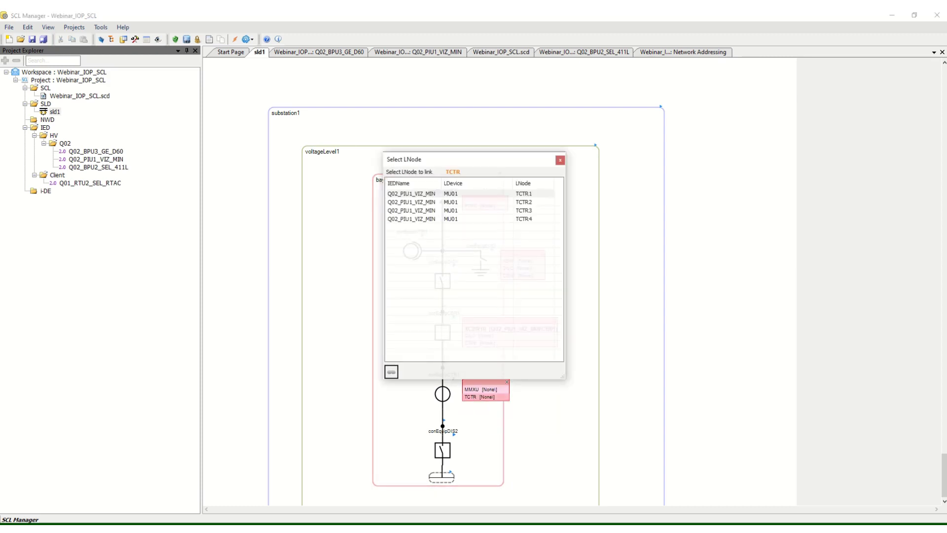
click(419, 194)
click(391, 372)
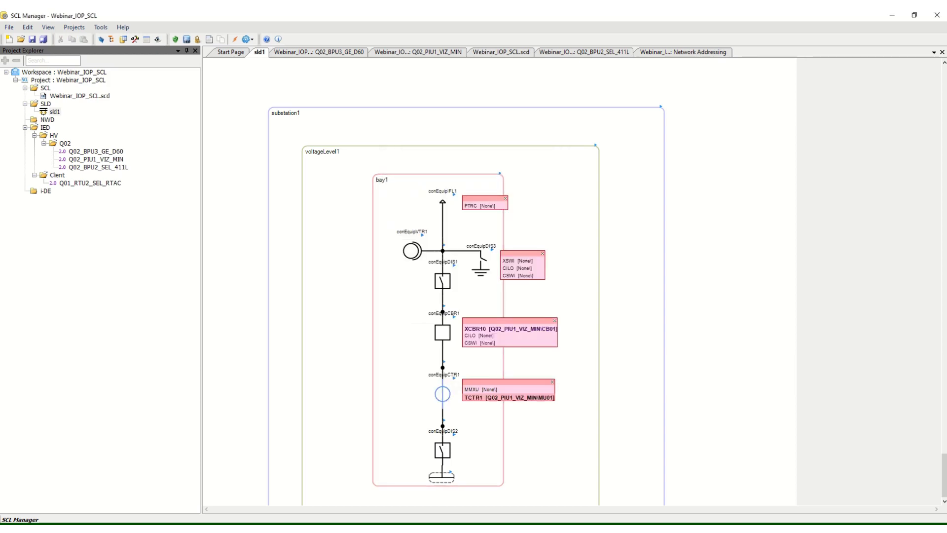
- Add two more TCTR - Current Transformer logical nodes to conEquipCTR1
click(442, 394)
right_click(445, 393)
mouse_move(488, 399)
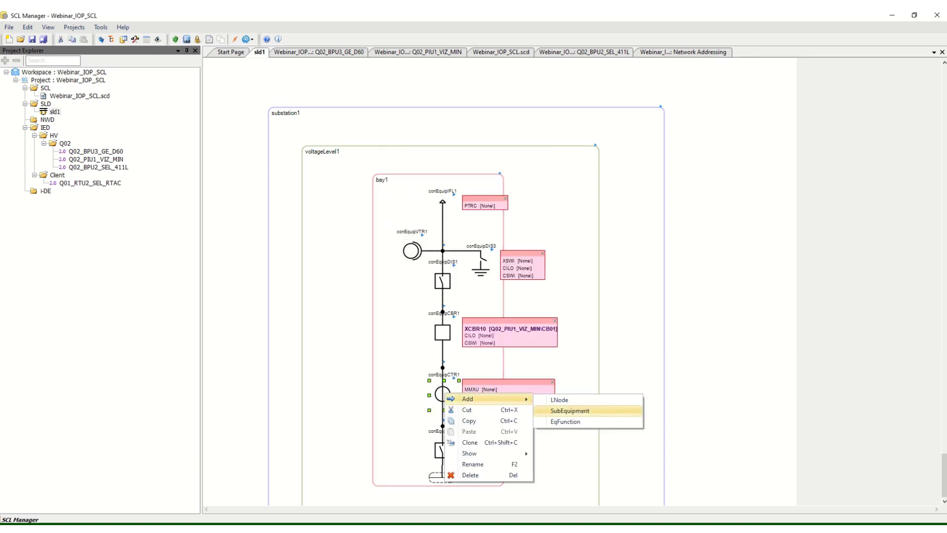
mouse_move(567, 400)
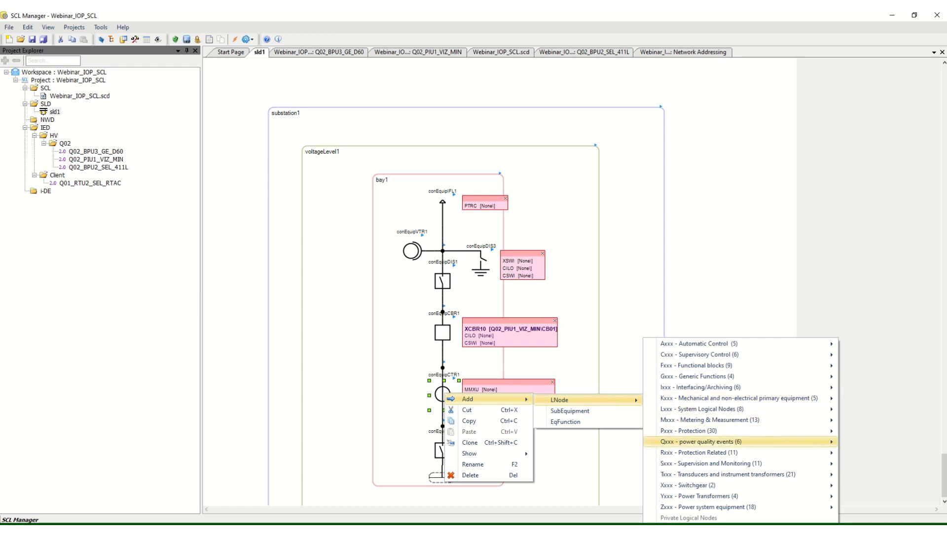
mouse_move(728, 474)
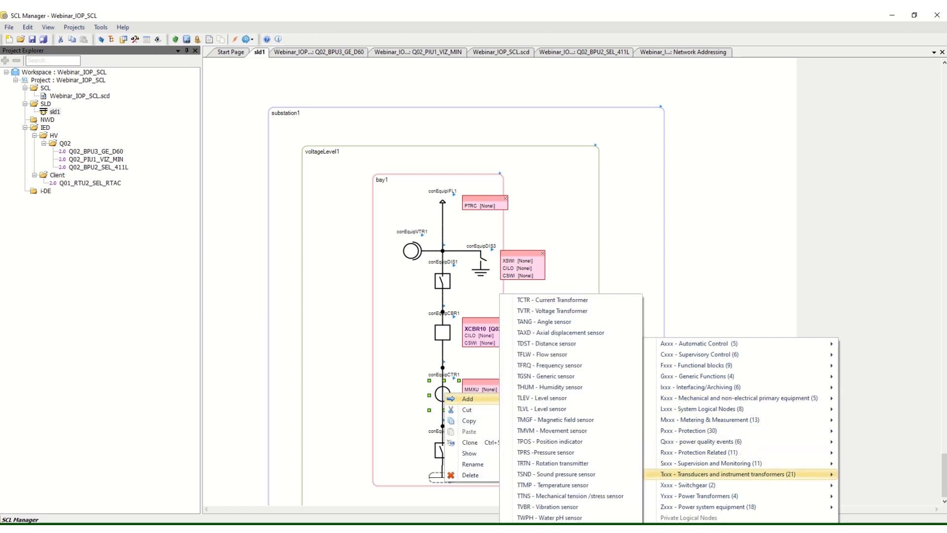
click(552, 300)
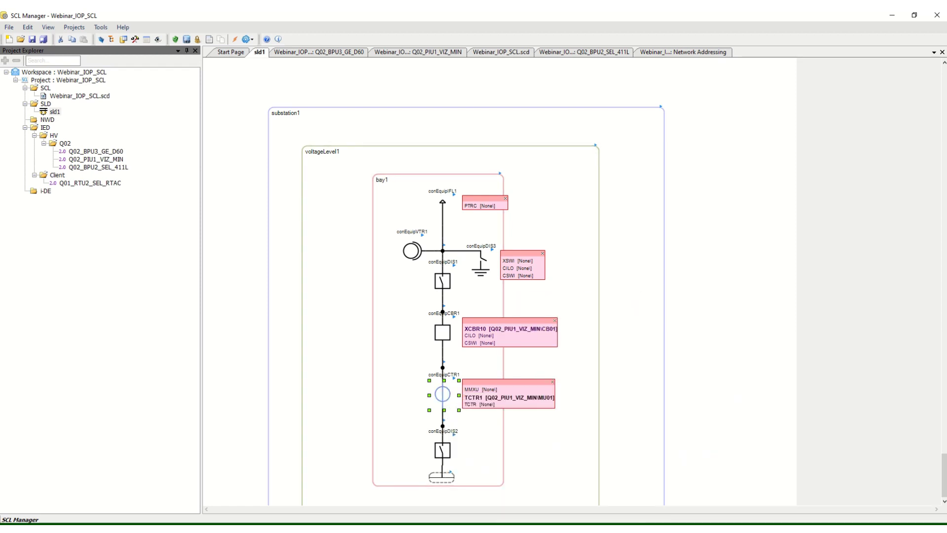
right_click(439, 397)
mouse_move(461, 402)
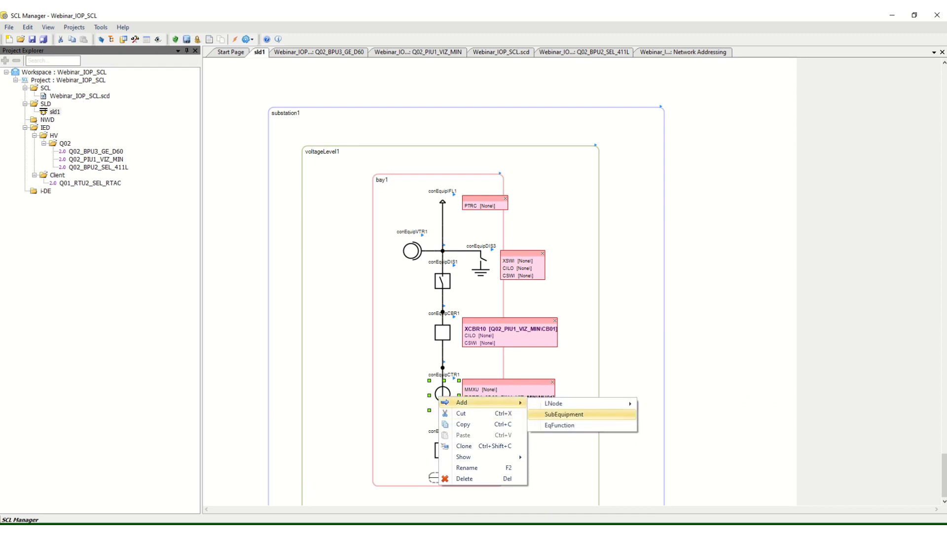
mouse_move(567, 403)
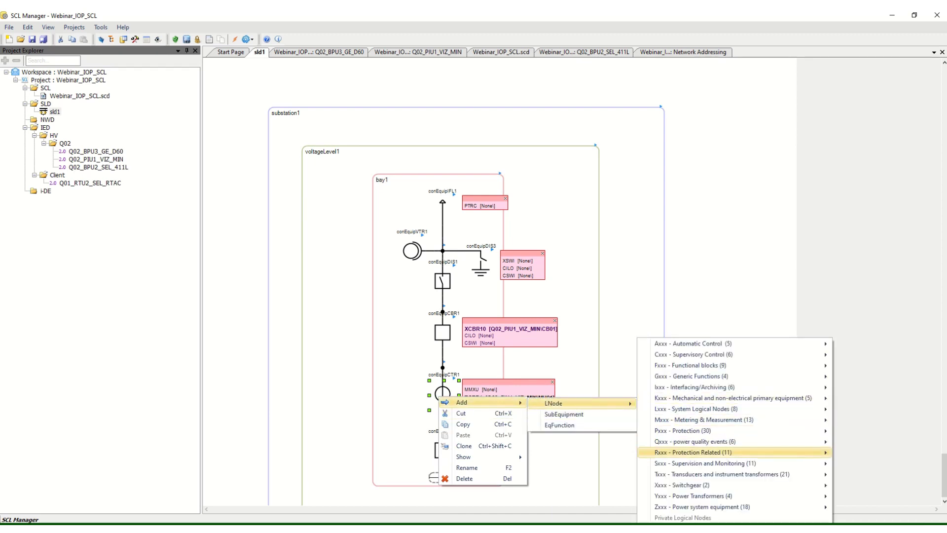
mouse_move(691, 474)
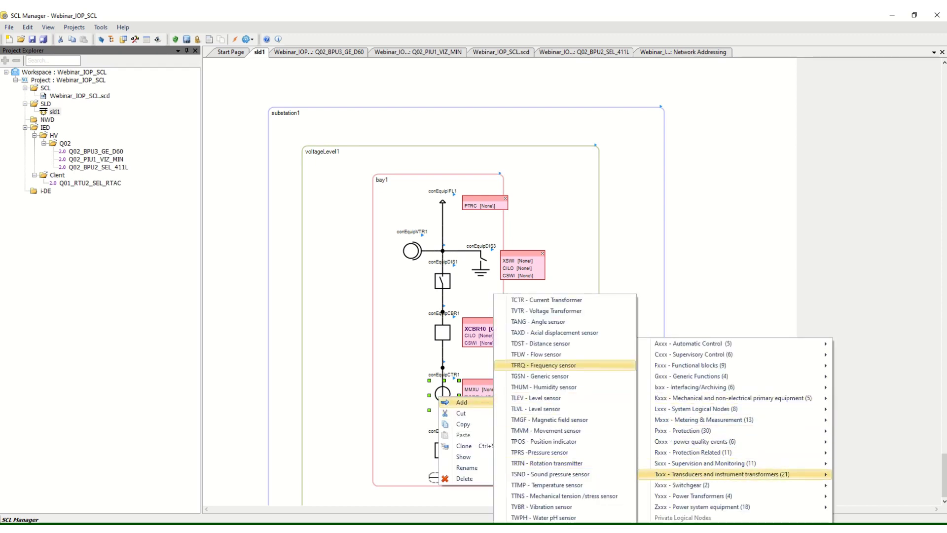
click(552, 300)
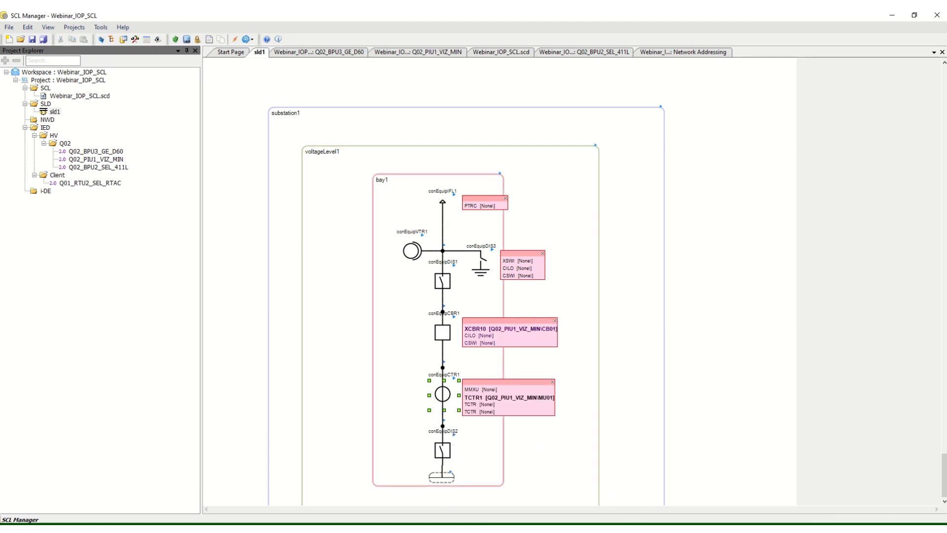
- Link the two unlinked TCTR nodes of conEquipCTR1 to TCTR2 and TCTR3 in MU01 of Q02_PIU1_VIZ_MIN
right_click(484, 403)
click(507, 410)
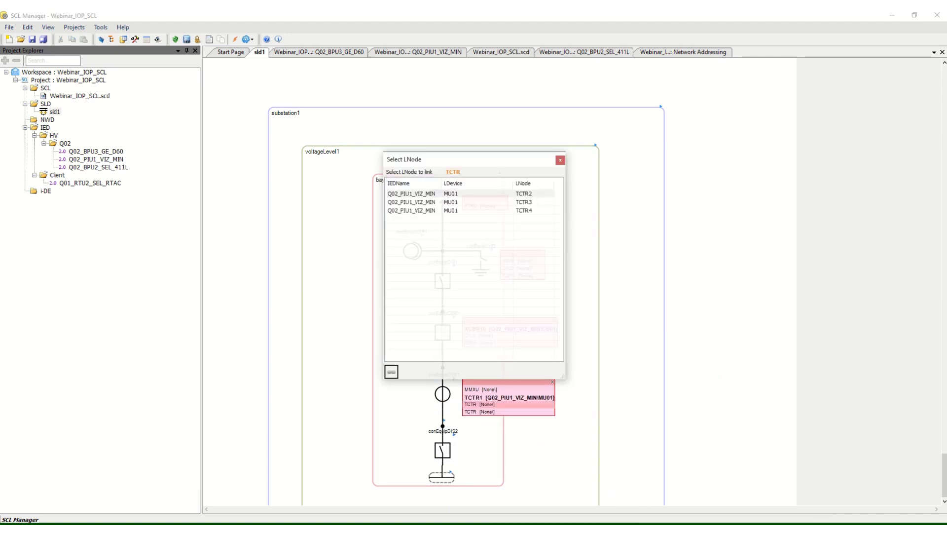
click(413, 193)
click(391, 371)
right_click(478, 411)
click(501, 417)
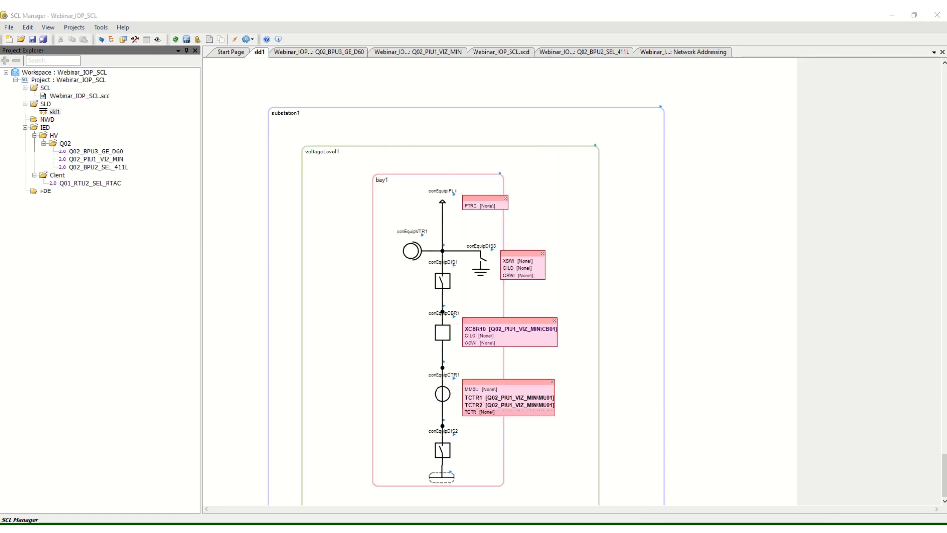
click(392, 371)
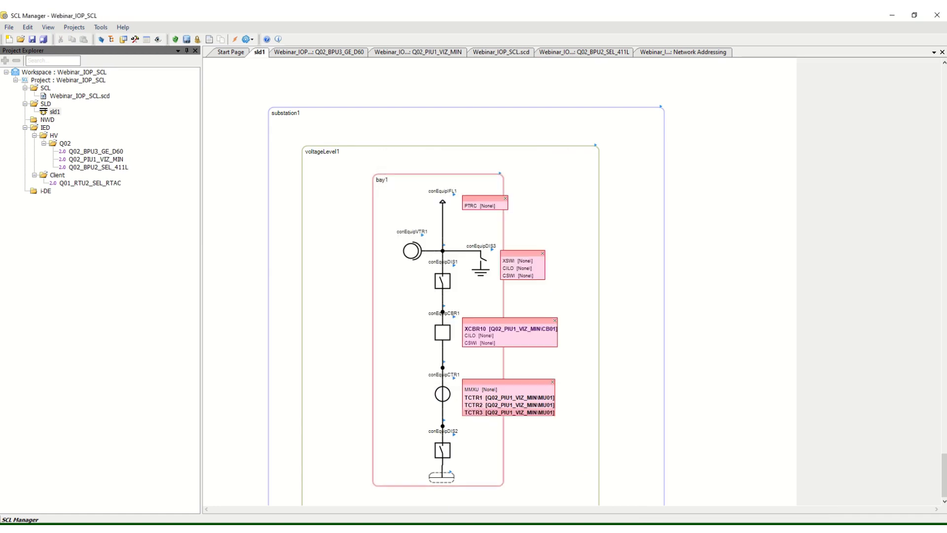
- Show the logical nodes of voltage transformer conEquipVTR1 and add two more TVTR - Voltage Transformer nodes to it
click(411, 251)
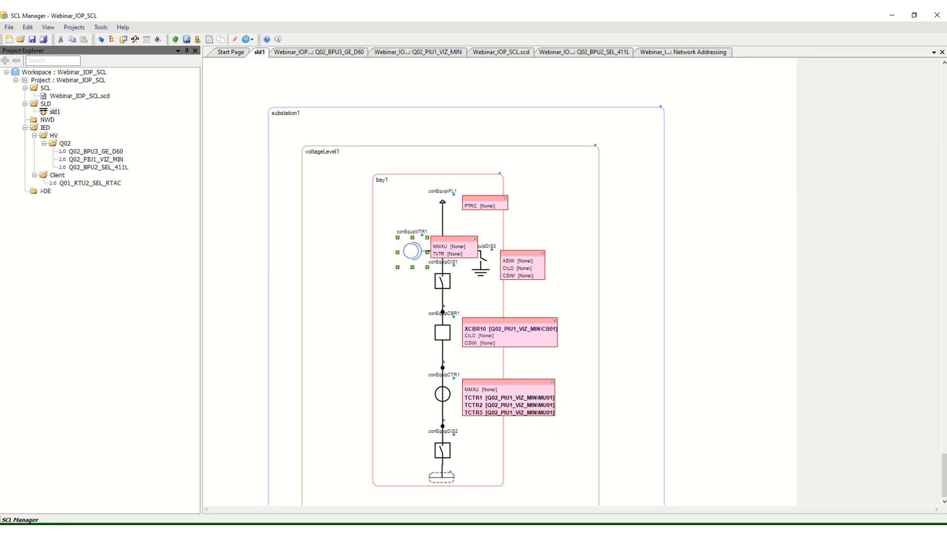
right_click(416, 250)
mouse_move(439, 255)
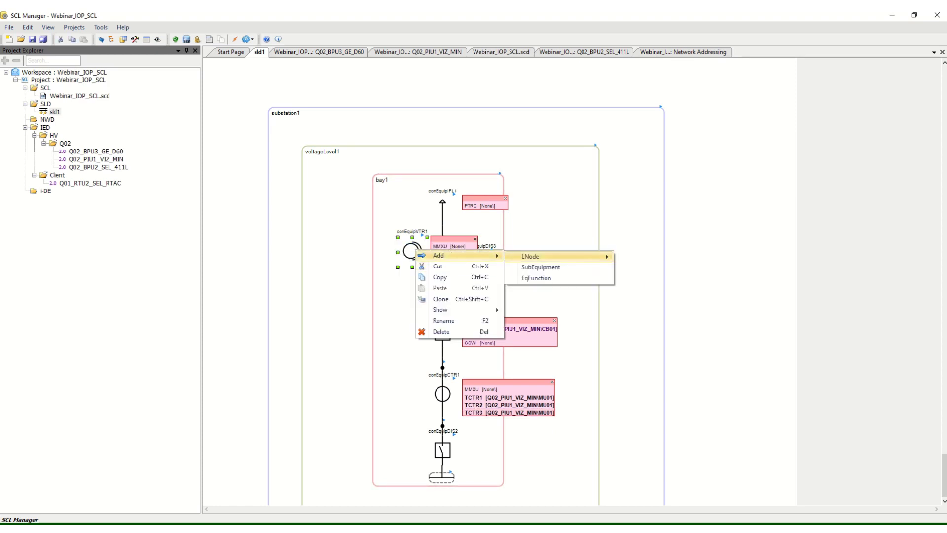
mouse_move(542, 256)
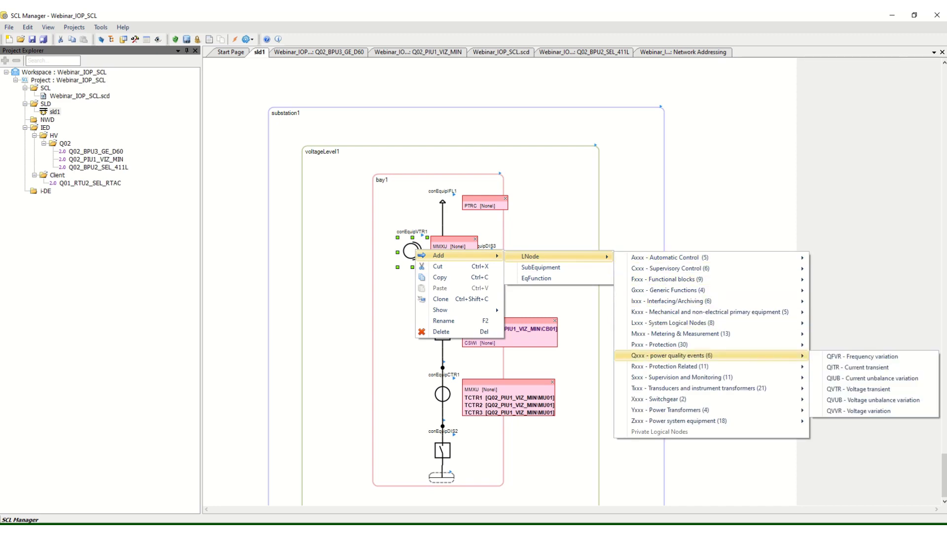
mouse_move(698, 388)
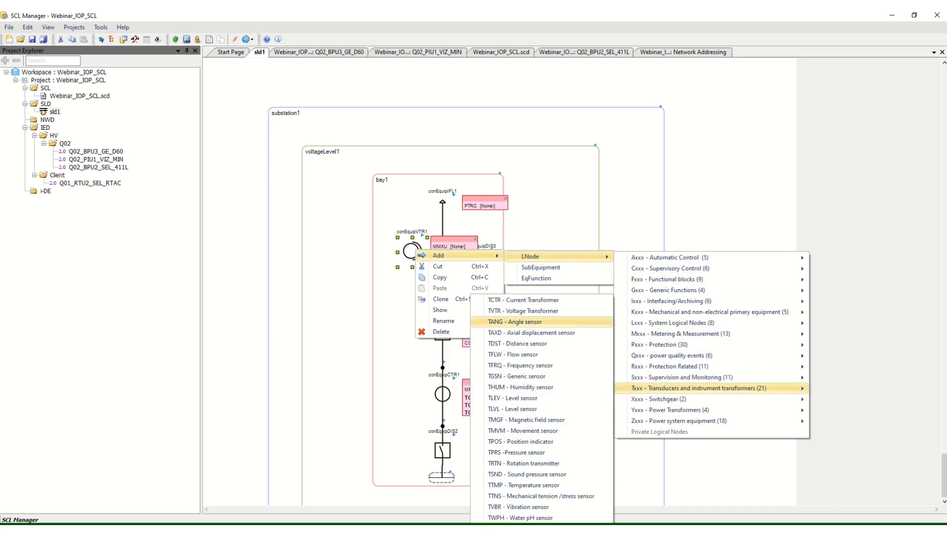
click(523, 311)
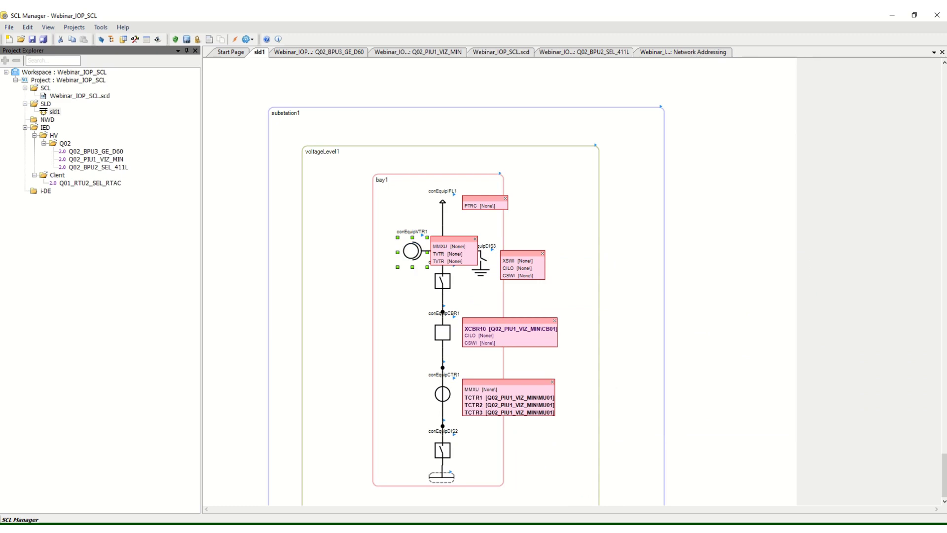
right_click(404, 254)
mouse_move(542, 262)
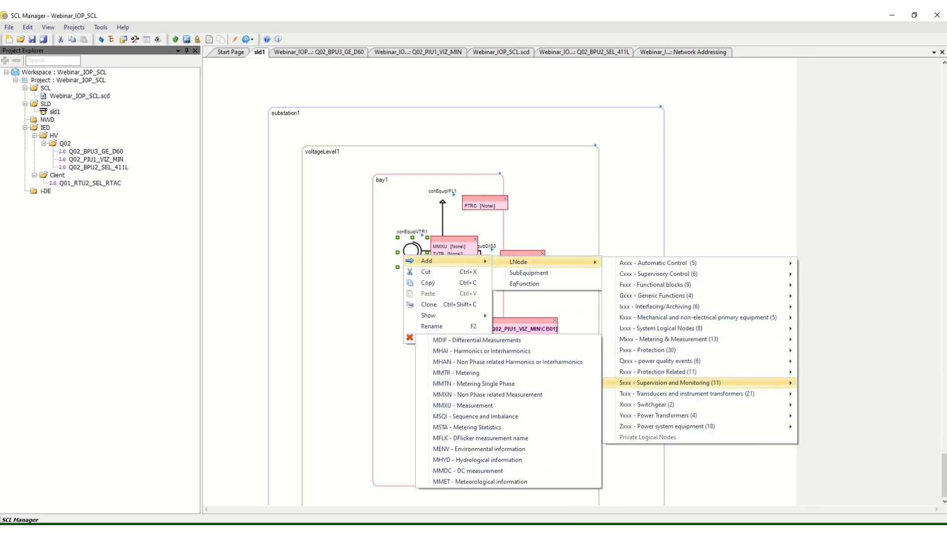
mouse_move(690, 393)
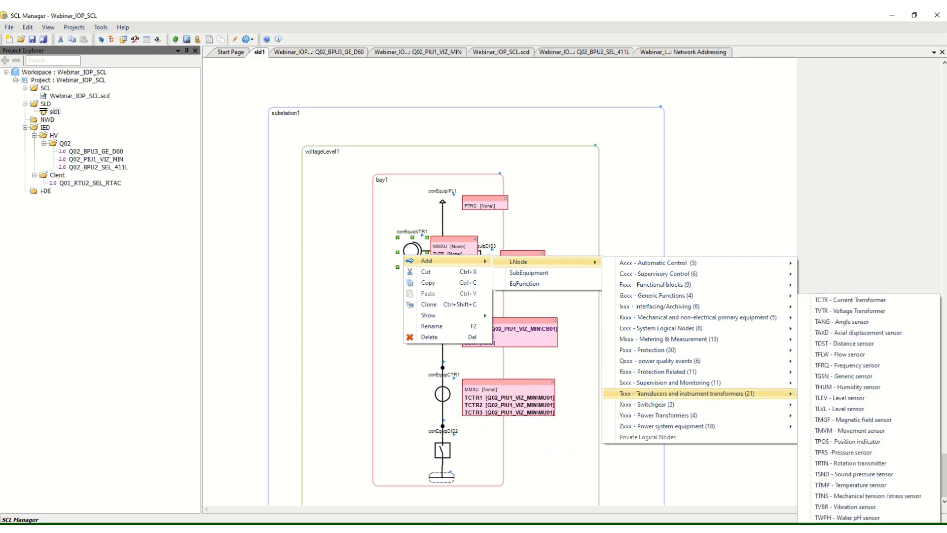
click(855, 310)
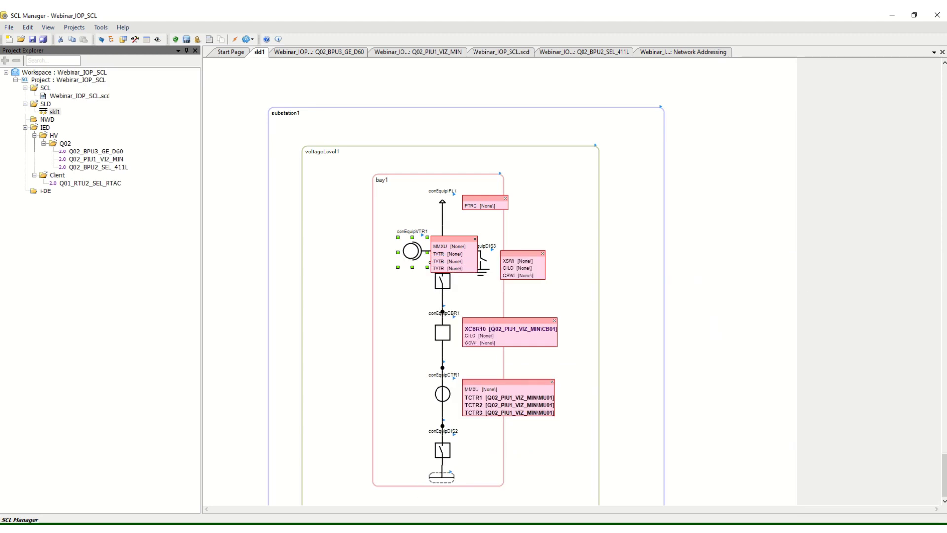
- Link conEquipVTR1's three TVTR nodes to TVTR1, TVTR2 and TVTR3 in MU01 of Q02_PIU1_VIZ_MIN, and move their node box beside bay1's left border
right_click(448, 254)
click(467, 258)
click(451, 193)
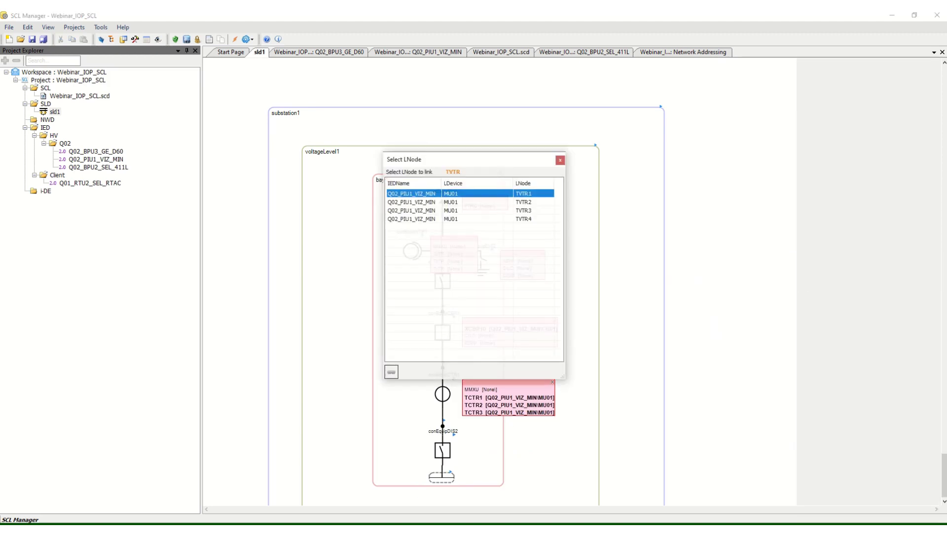
click(391, 371)
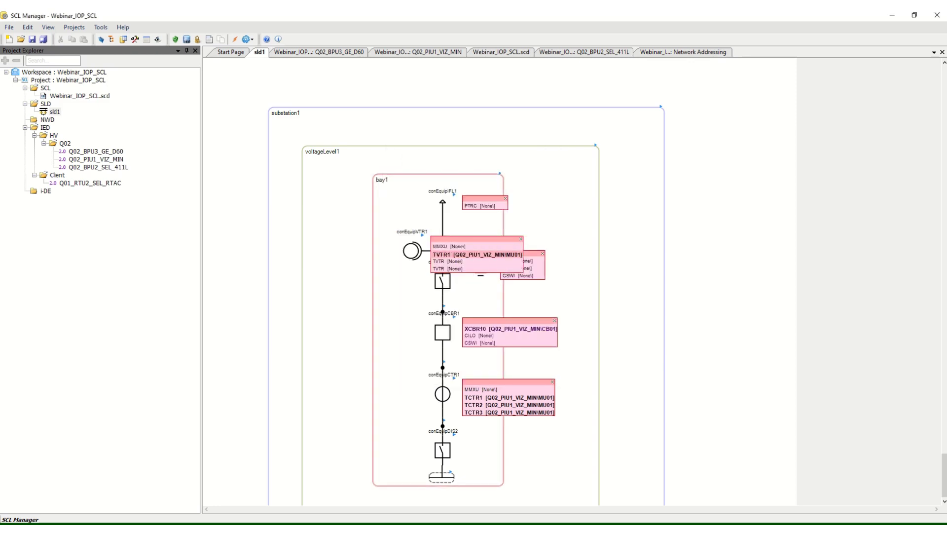
right_click(446, 261)
click(464, 267)
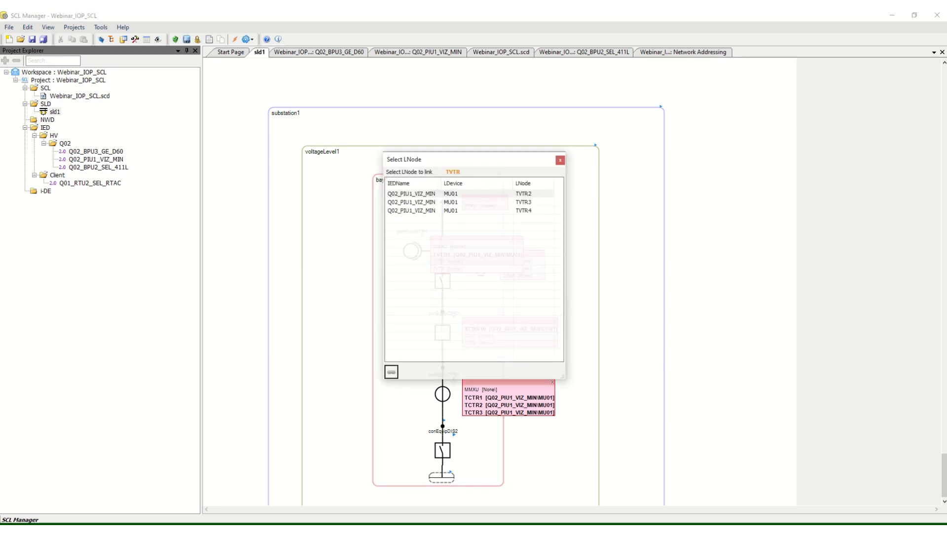
click(450, 193)
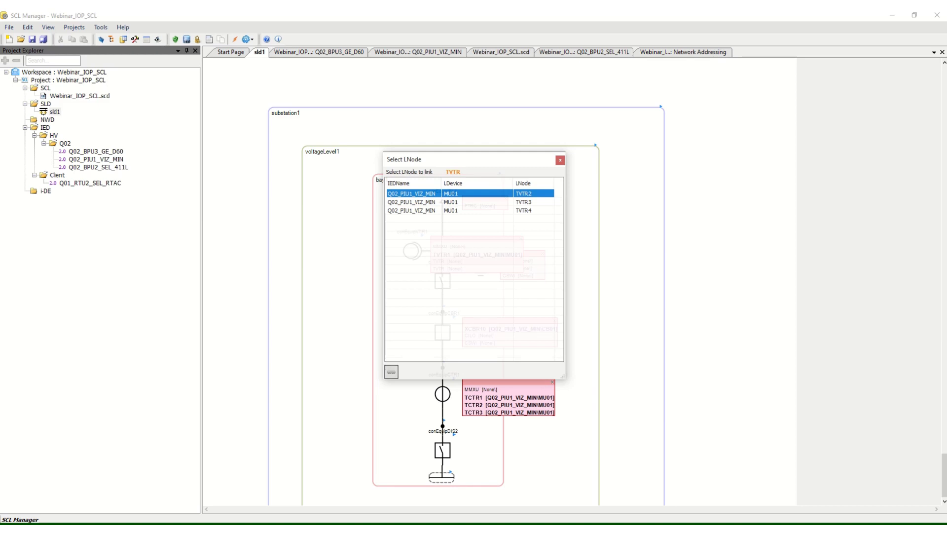
click(391, 371)
right_click(446, 269)
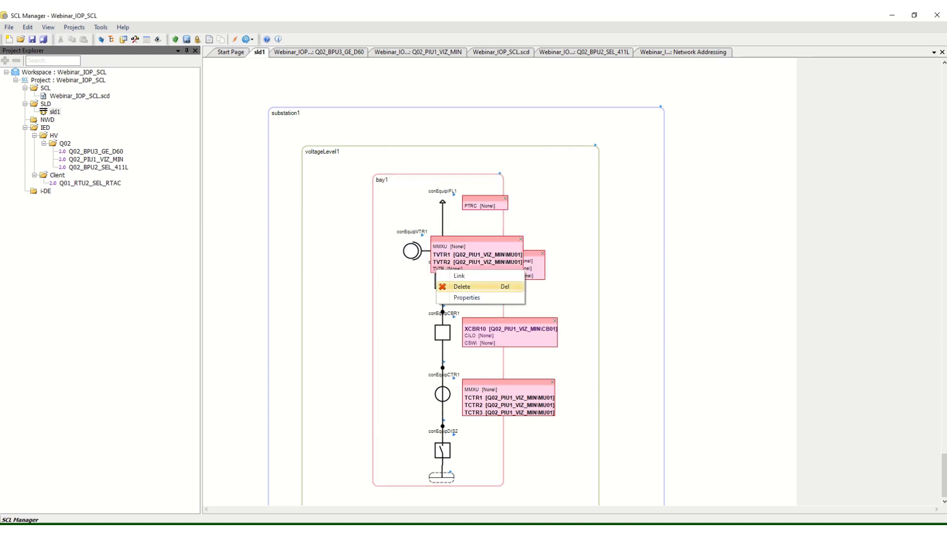
click(464, 275)
click(474, 193)
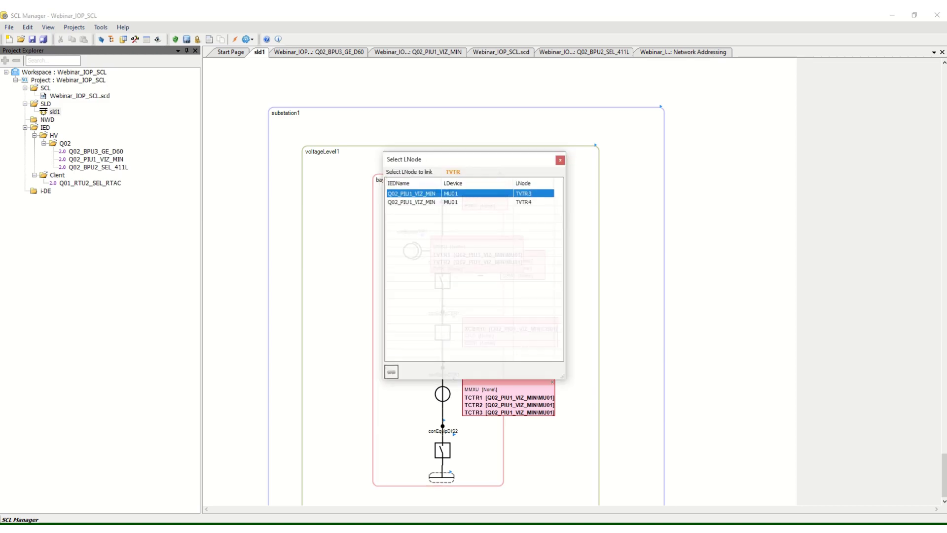
click(391, 372)
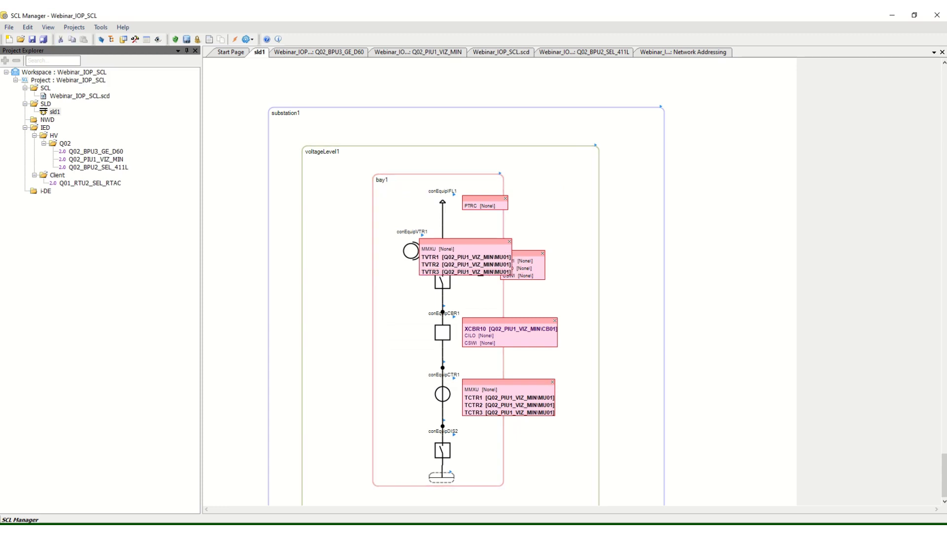
drag(473, 240, 329, 269)
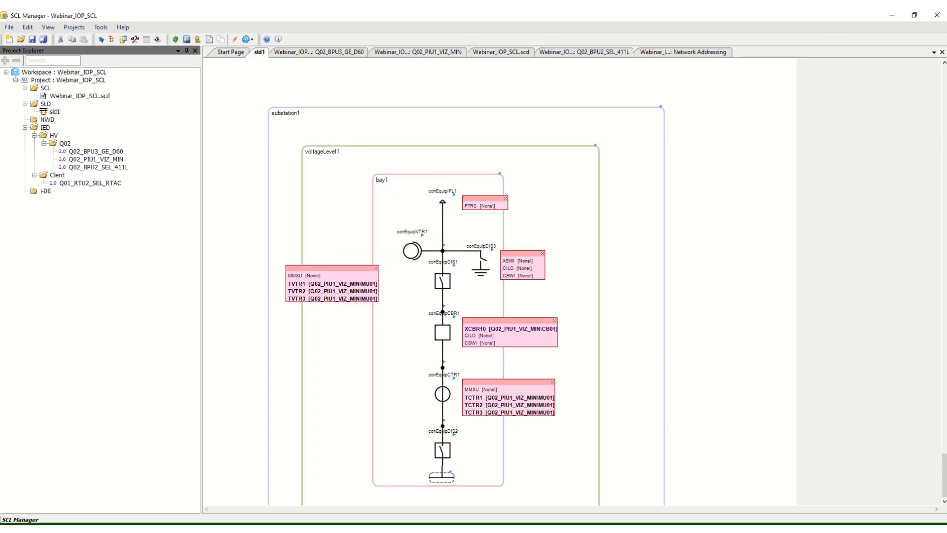
- Show the logical nodes of bay1 and add an RBRF node from the protection related group to it
click(499, 174)
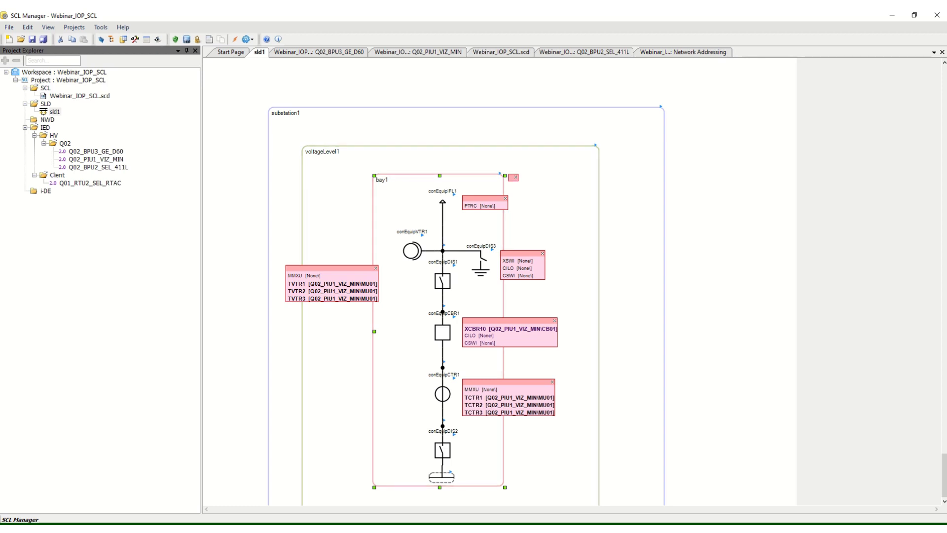
right_click(477, 186)
mouse_move(508, 191)
mouse_move(616, 191)
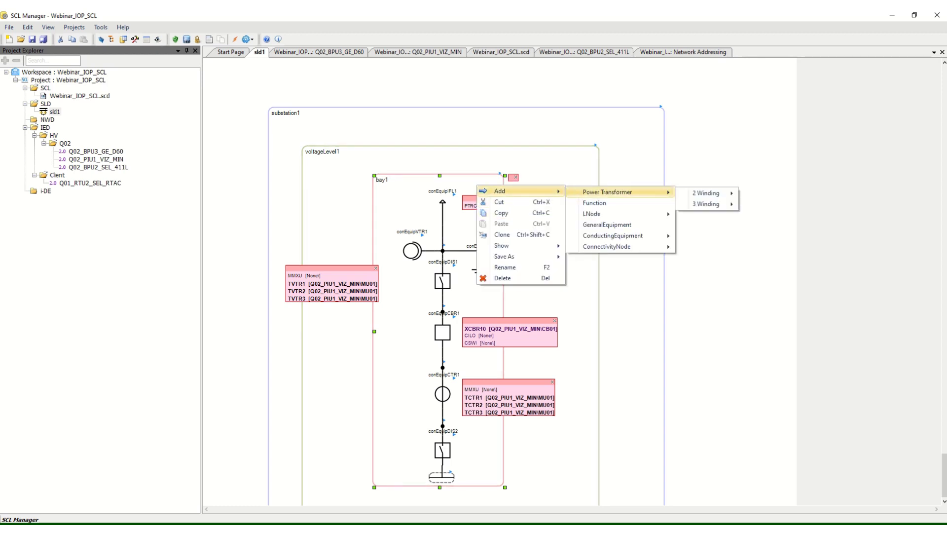
mouse_move(617, 214)
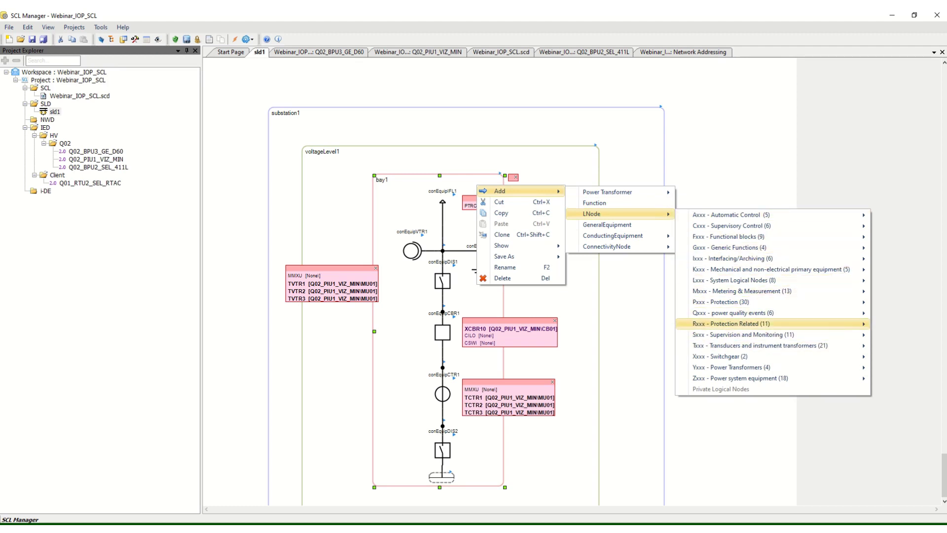
click(730, 324)
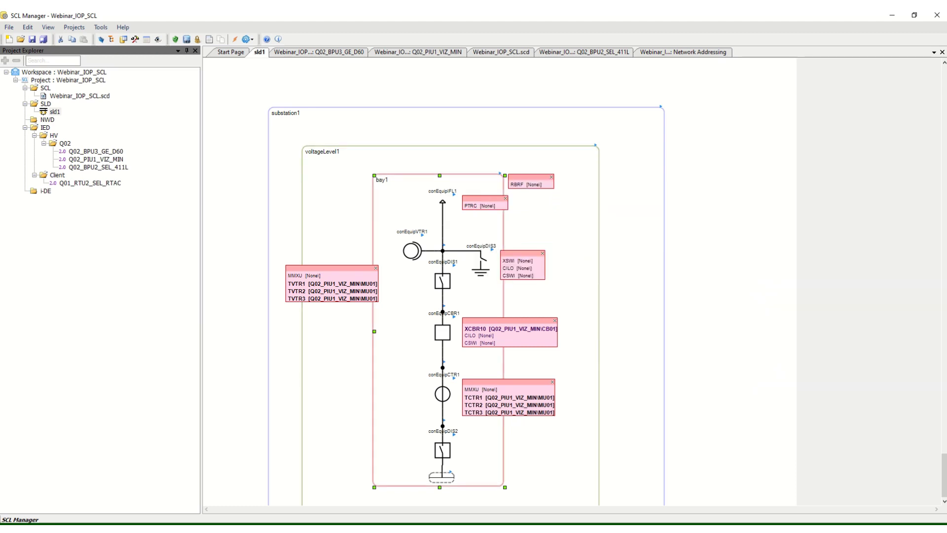
- Add a second RBRF - Breaker Failure node from the protection related group to bay1
right_click(471, 185)
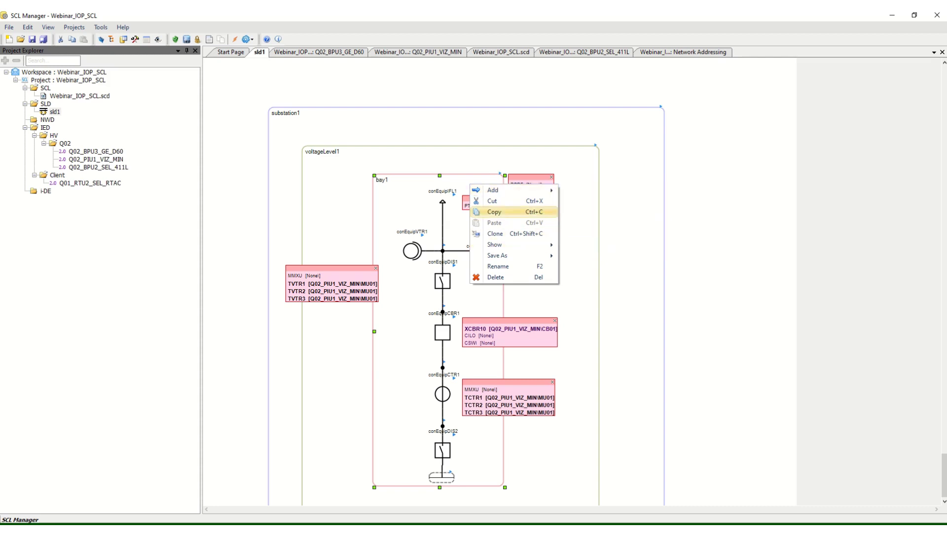
mouse_move(587, 212)
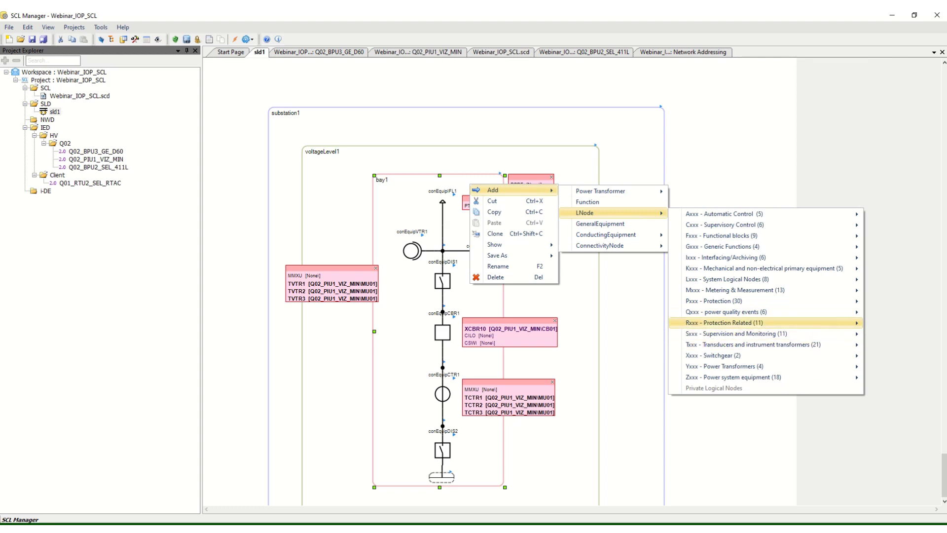
mouse_move(724, 323)
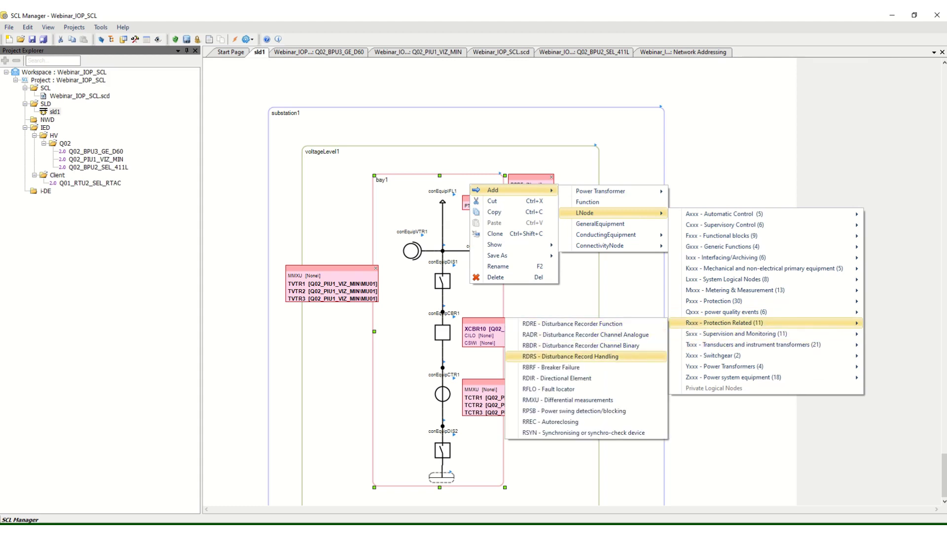
click(547, 366)
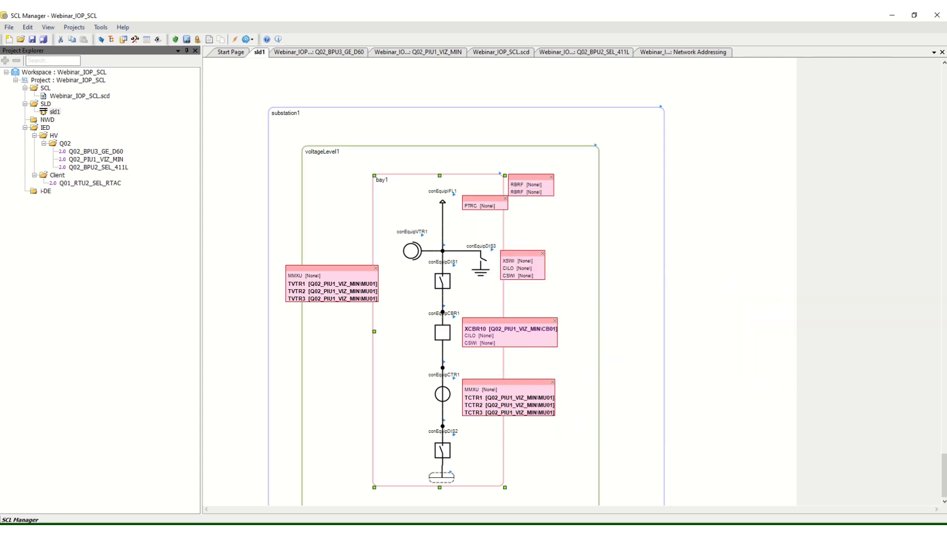
- Add two PTRC - Protection trip conditioning nodes from the protection group to bay1
right_click(452, 191)
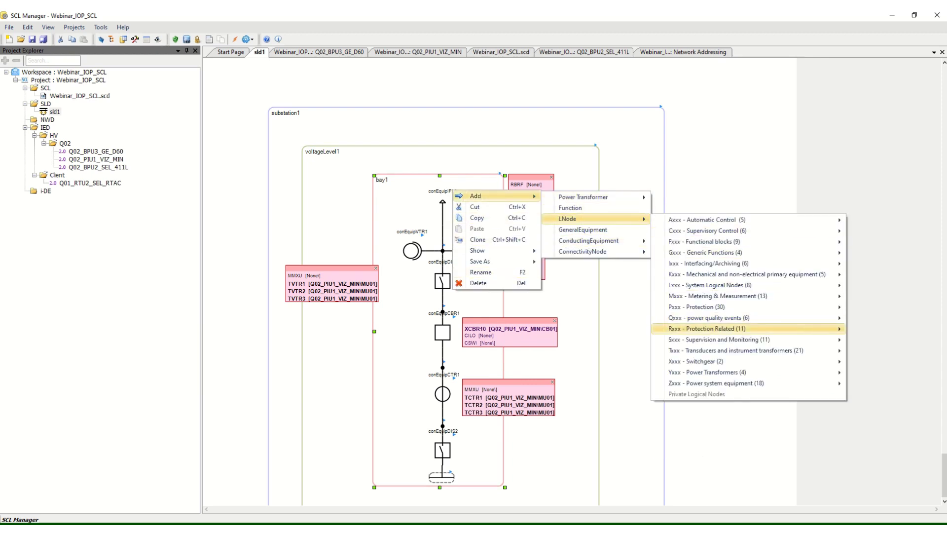
mouse_move(700, 307)
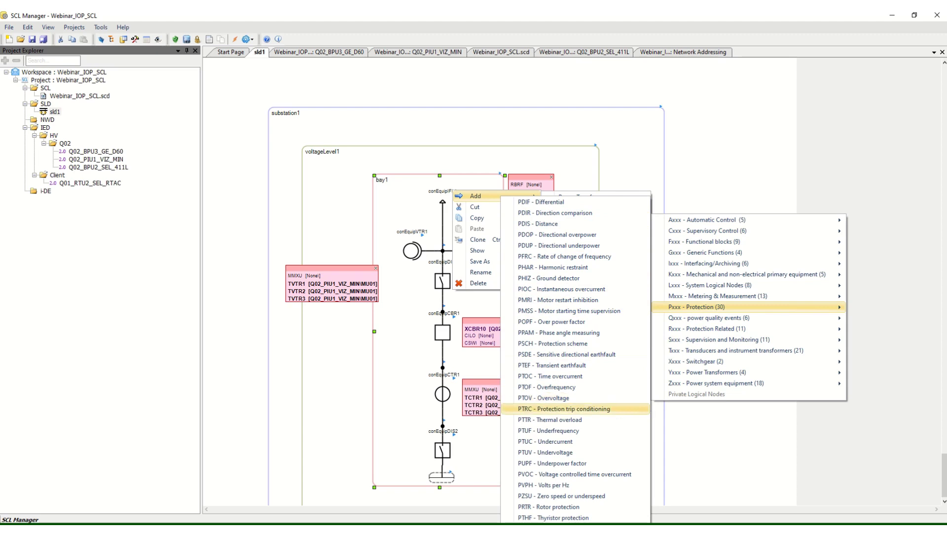
click(559, 408)
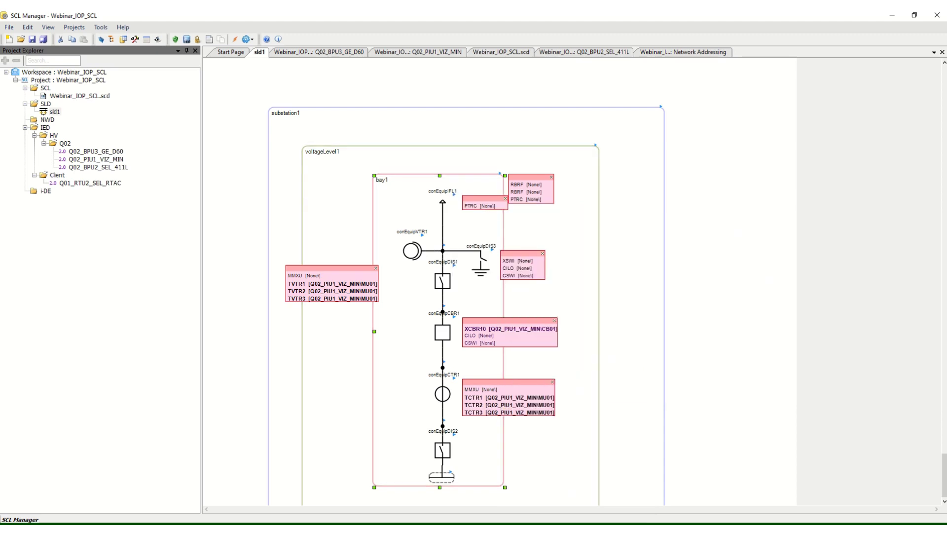
right_click(429, 183)
mouse_move(454, 188)
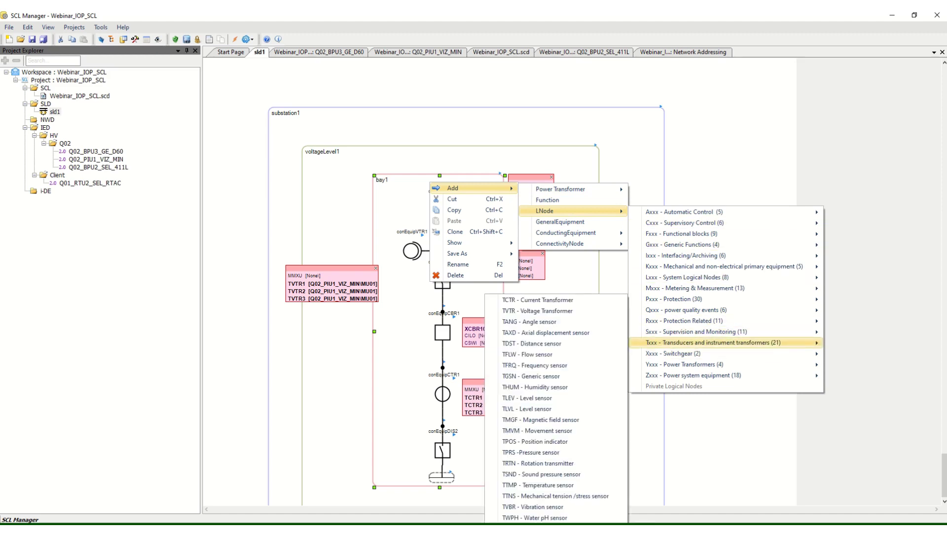
mouse_move(681, 299)
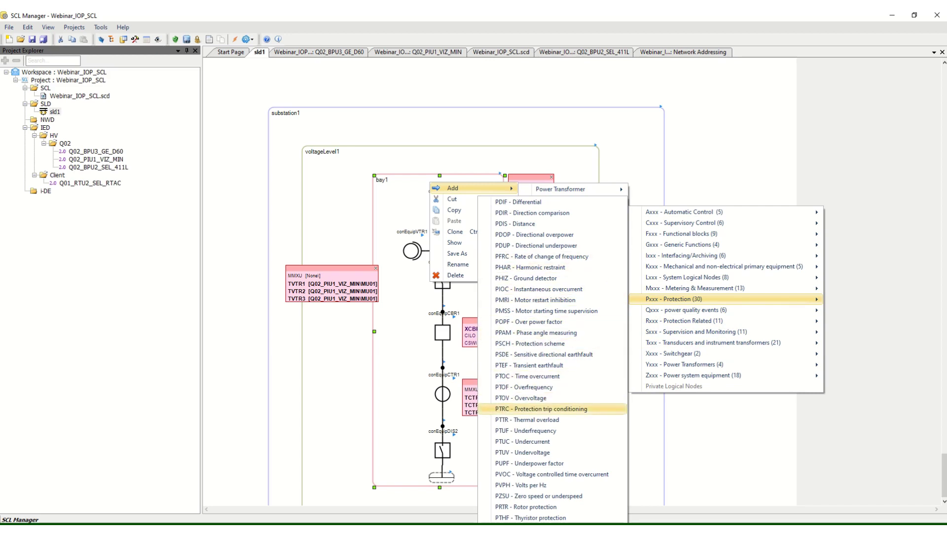
click(541, 408)
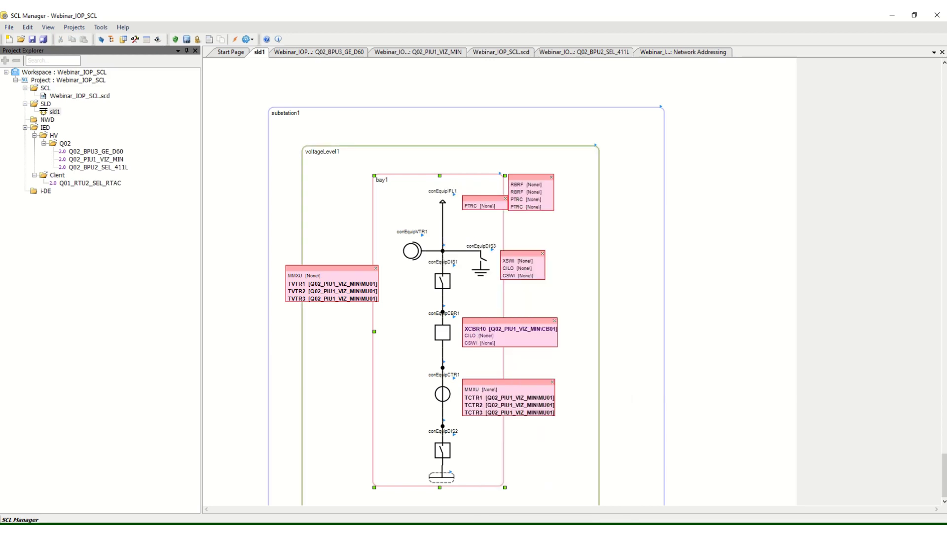
- Link bay1's two RBRF nodes to BkrFaRBRF1 in Prot of Q02_BPU3_GE_D60 and BFR1RBRF1 in PRO of Q02_BPU2_SEL_411L
right_click(511, 183)
click(530, 188)
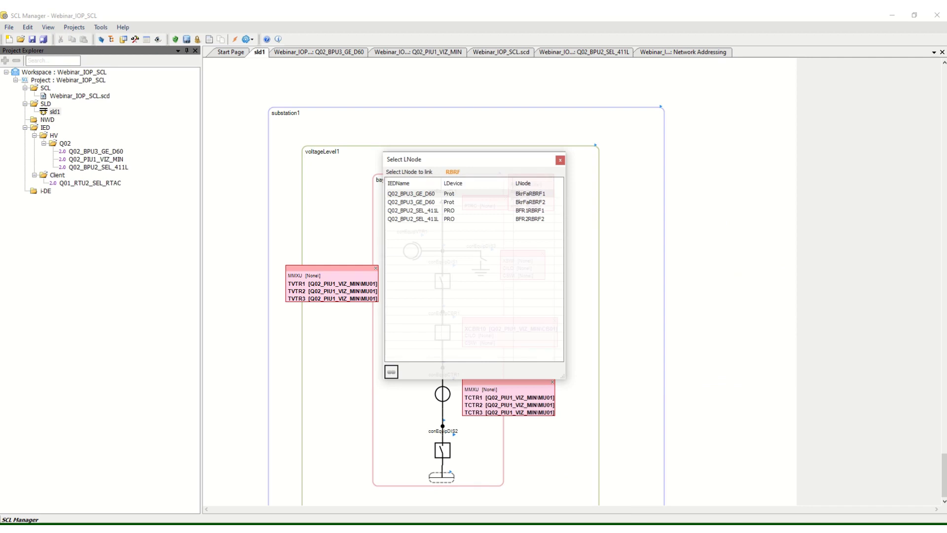
click(523, 193)
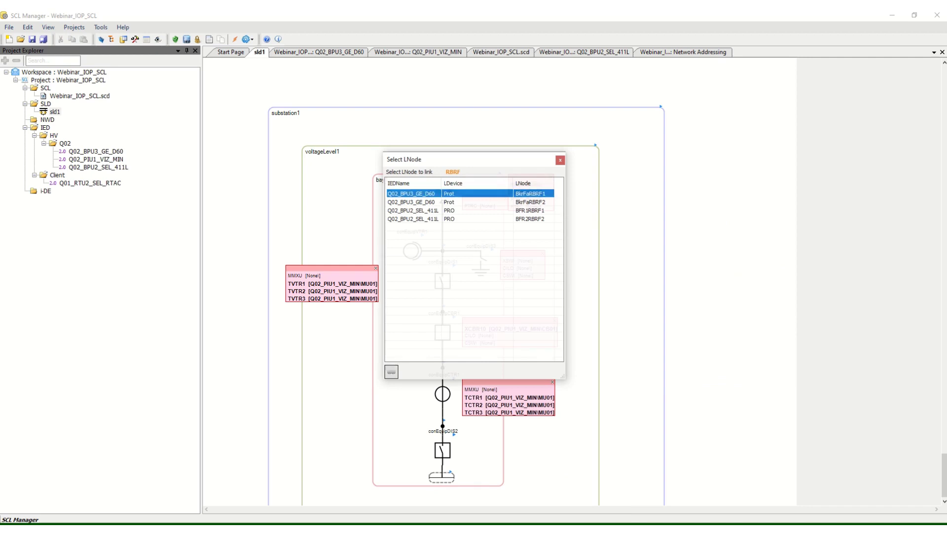
click(391, 371)
right_click(524, 189)
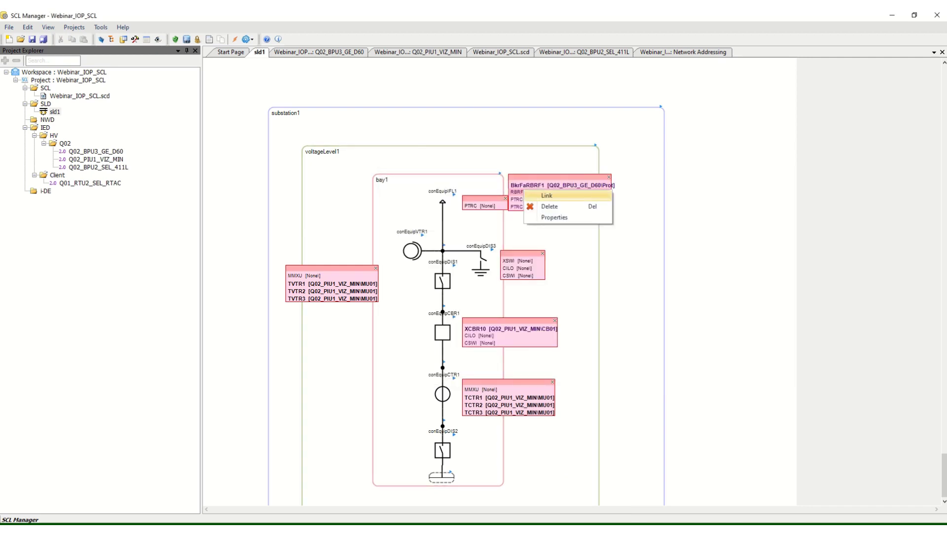
click(545, 195)
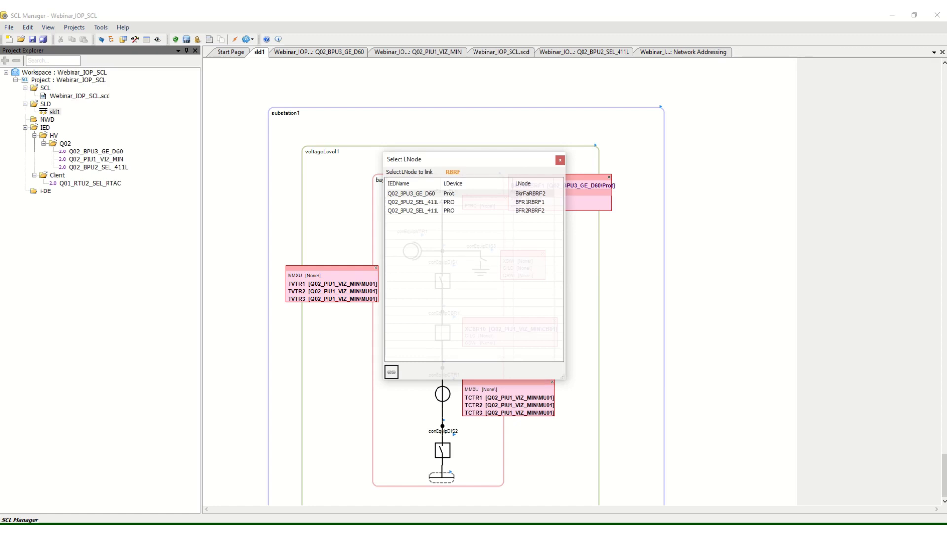
click(413, 202)
click(391, 371)
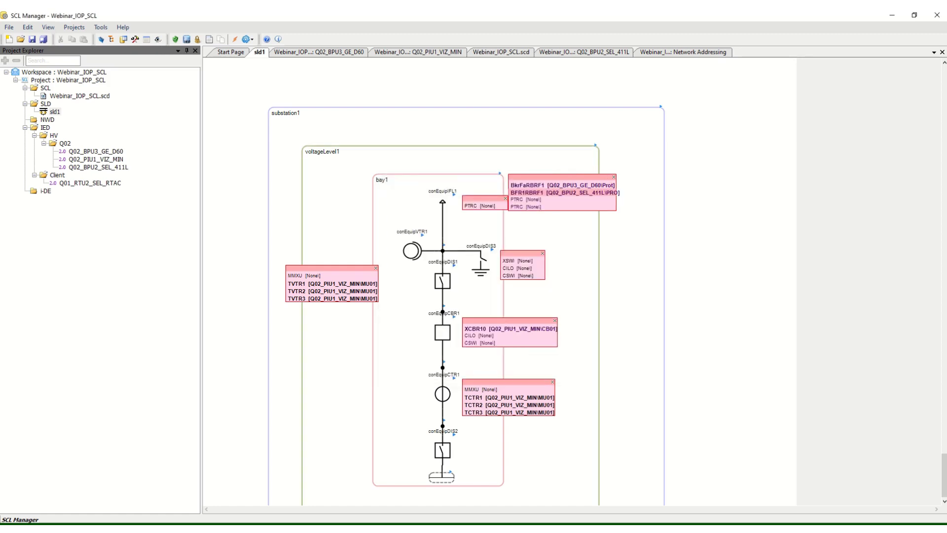
- Link bay1's two PTRC nodes to TrBusPTRC1 in Q02_BPU3_GE_D60 and TRIPPTRC1 in Q02_BPU2_SEL_411L, and close the separate PTRC node box beside conEquipIFL1
right_click(519, 199)
click(541, 205)
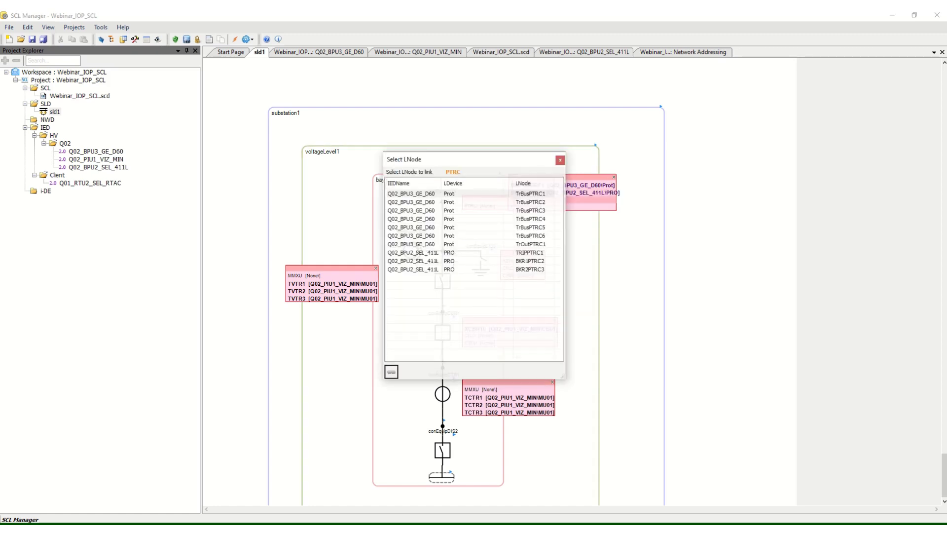
click(413, 194)
click(391, 371)
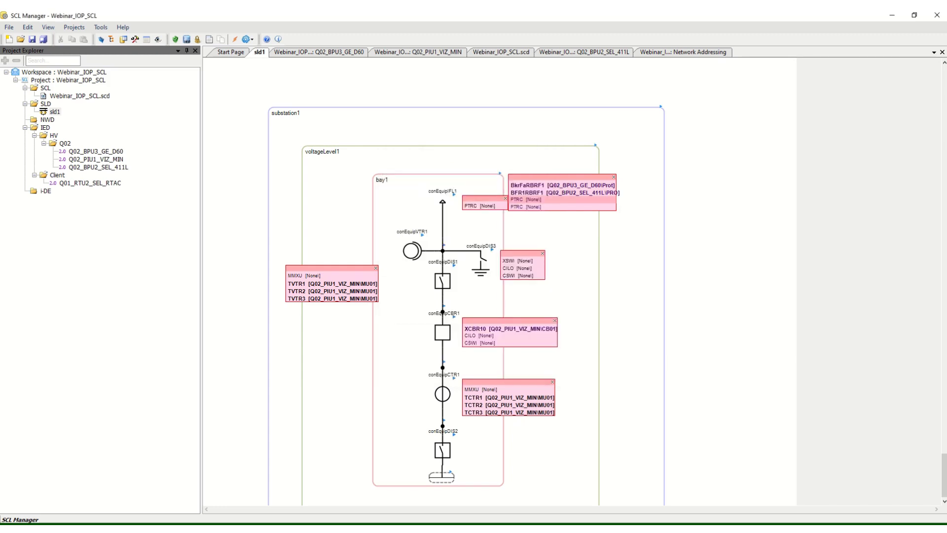
right_click(522, 206)
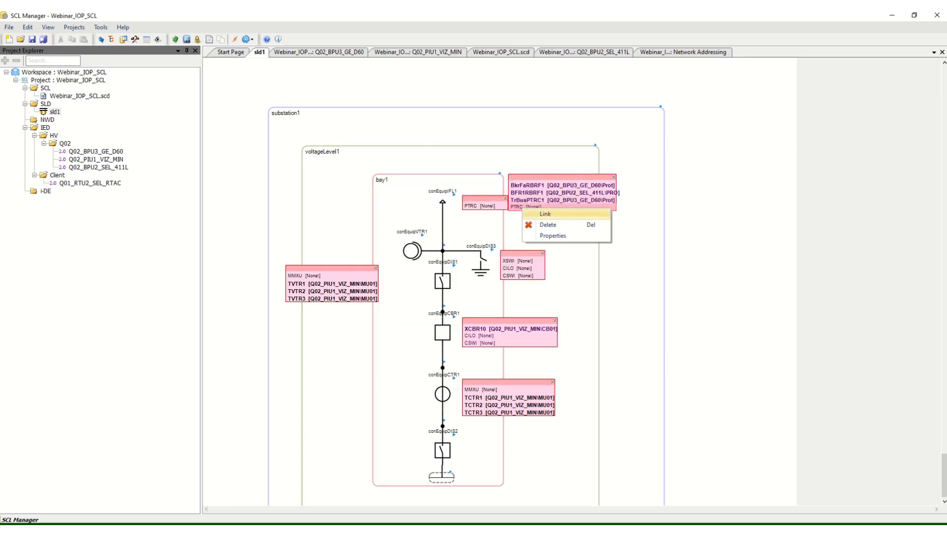
click(545, 213)
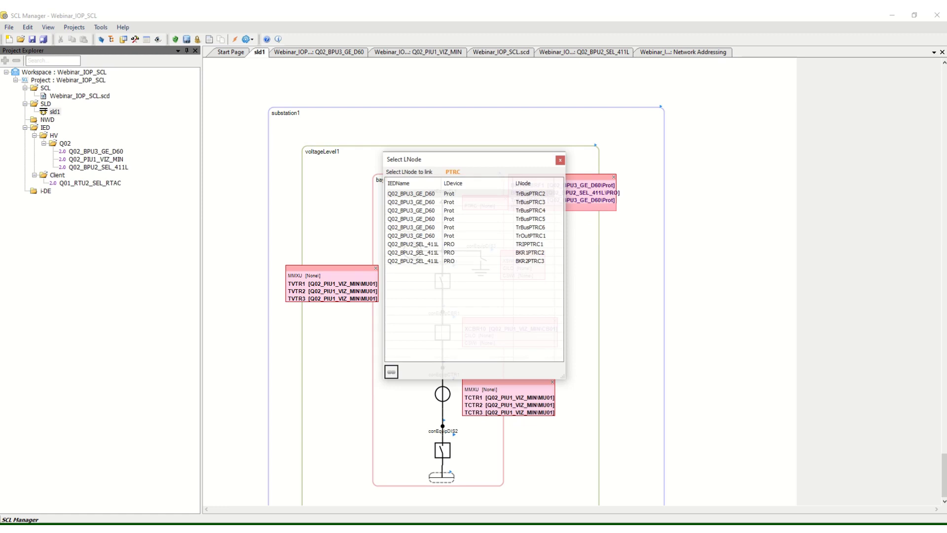
click(413, 244)
click(391, 371)
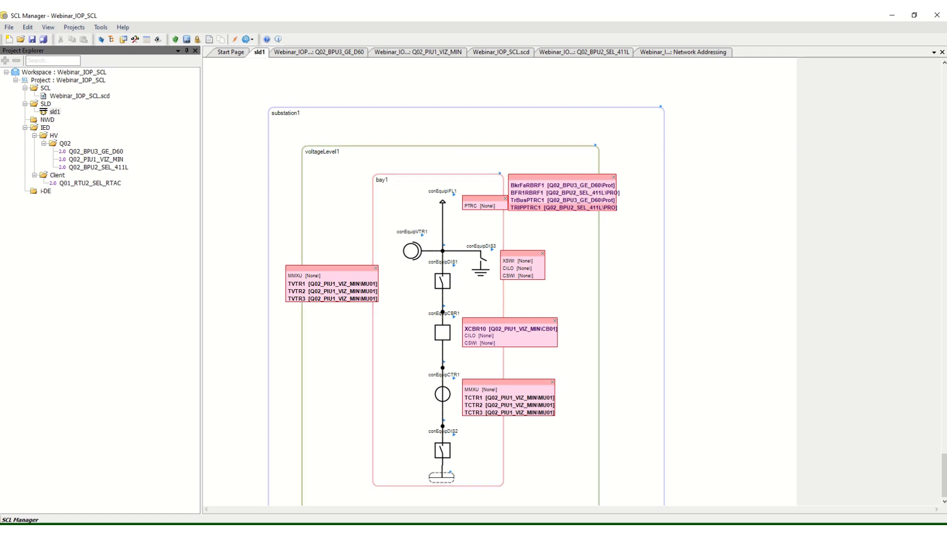
click(505, 199)
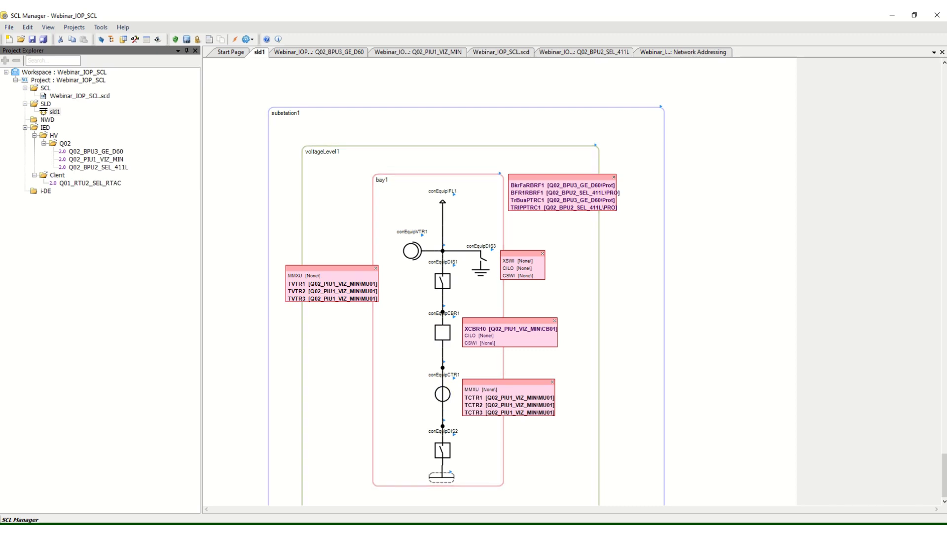
- Validate the Webinar_IOP_SCL project and dismiss the validation report
right_click(59, 79)
click(86, 106)
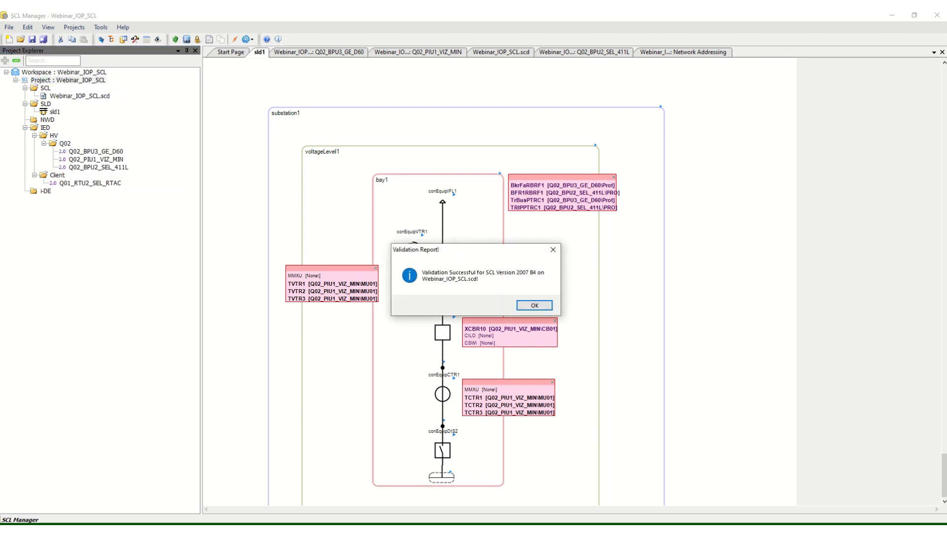
key(Return)
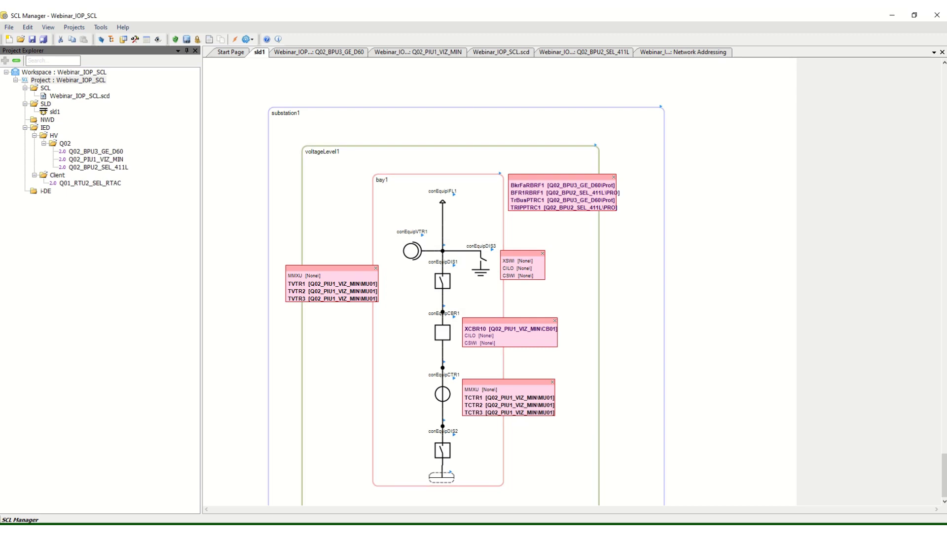
- Start exporting the Webinar_IOP_SCL workspace as SCD files in UTF-8, including substation1 and all four IEDs
right_click(72, 80)
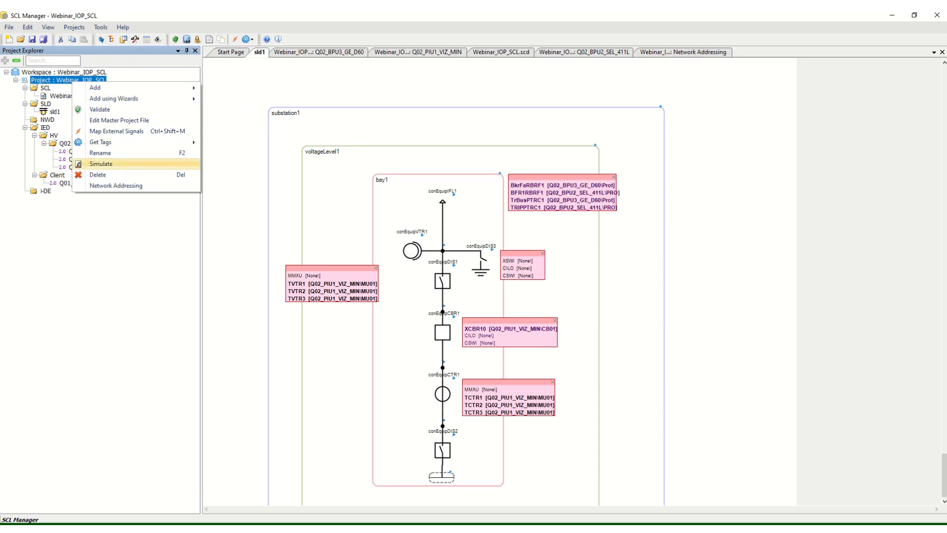
key(Escape)
right_click(74, 73)
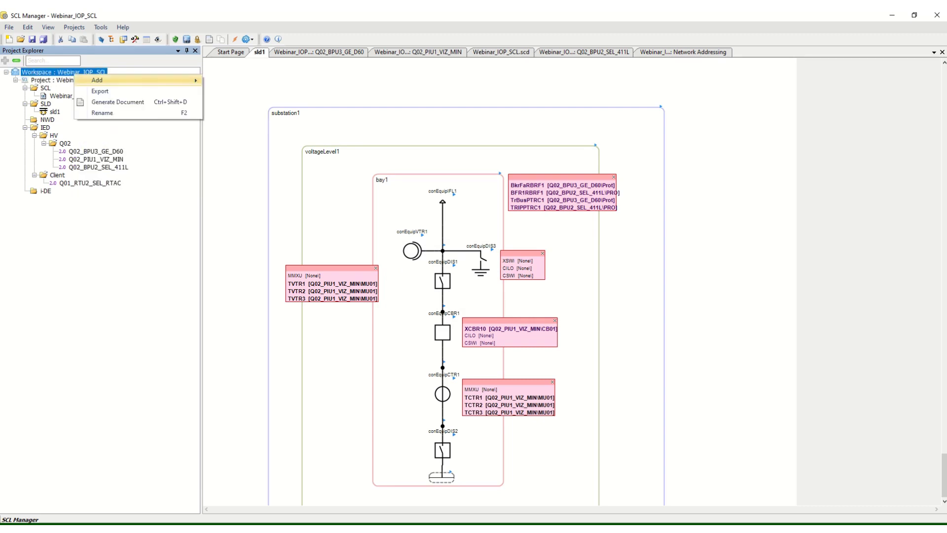
click(100, 91)
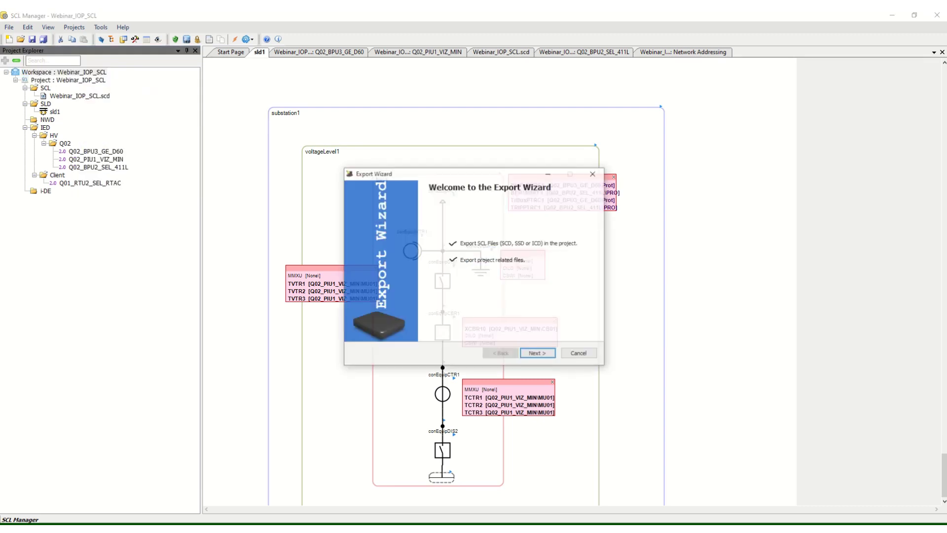
click(538, 353)
click(538, 354)
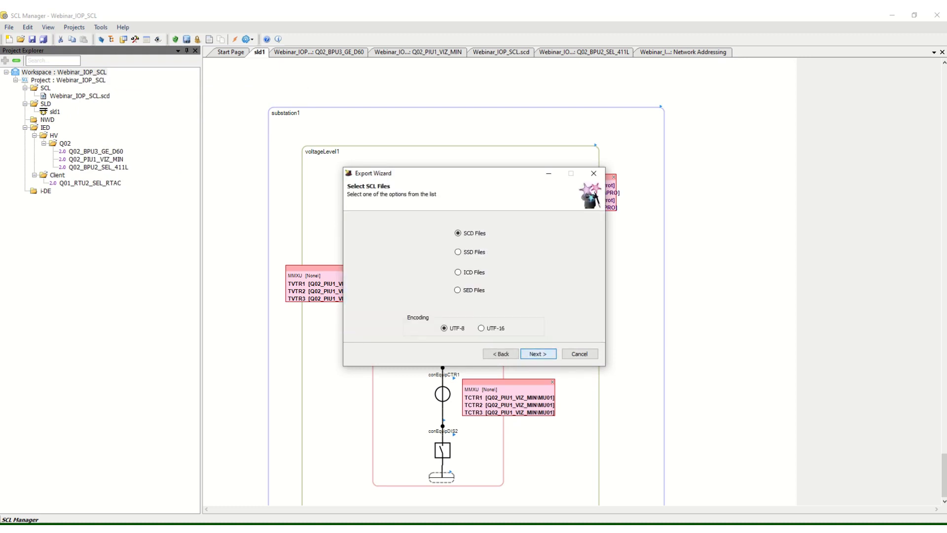
click(538, 353)
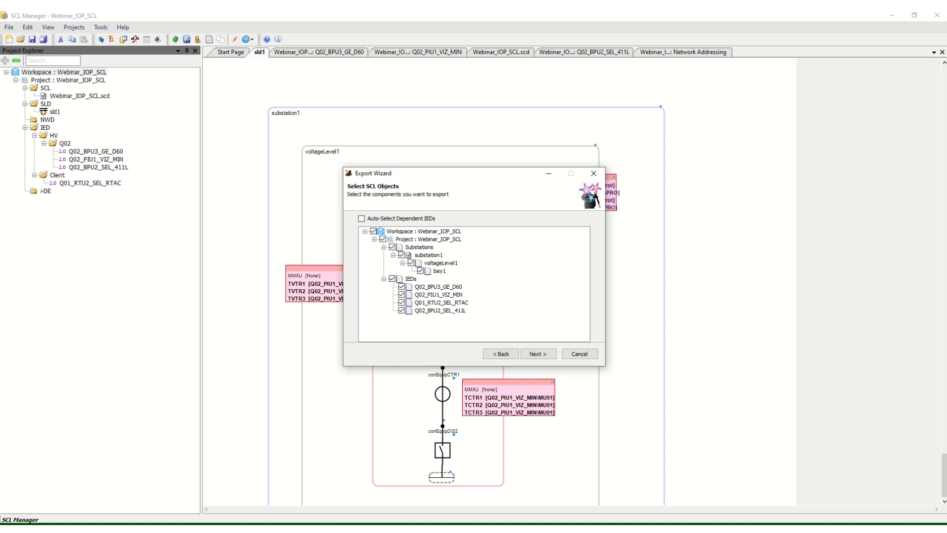
click(539, 354)
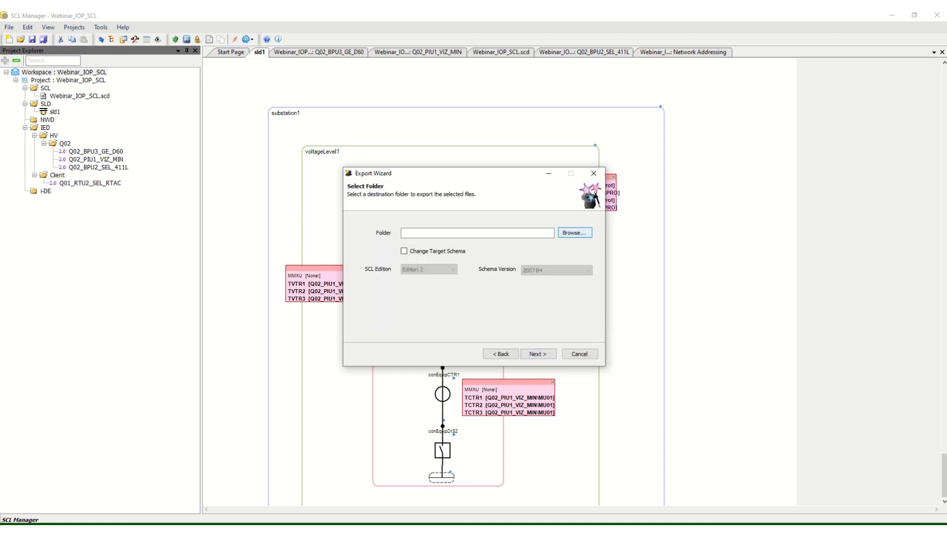
- Create a folder named Webinar_SCD_Export on the Desktop and set it as the export destination, keeping the target schema
click(574, 233)
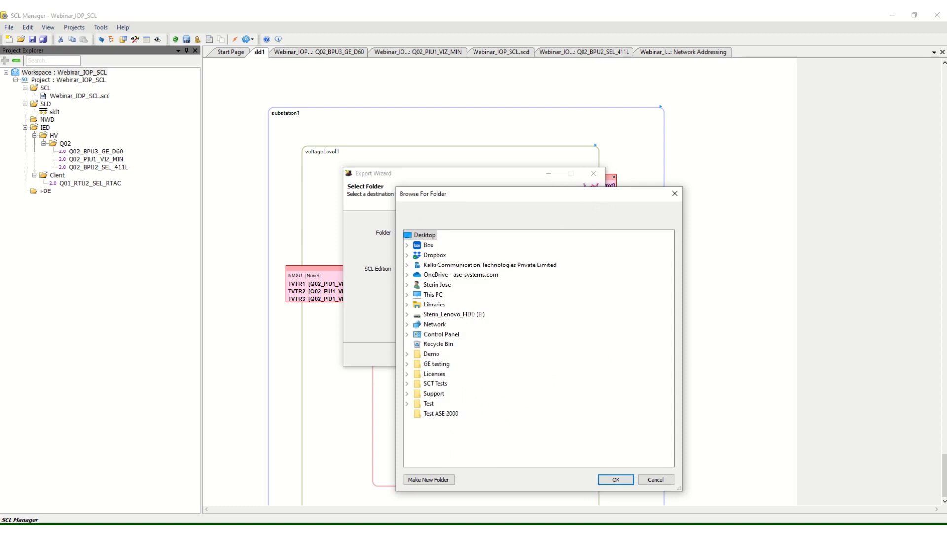
click(428, 479)
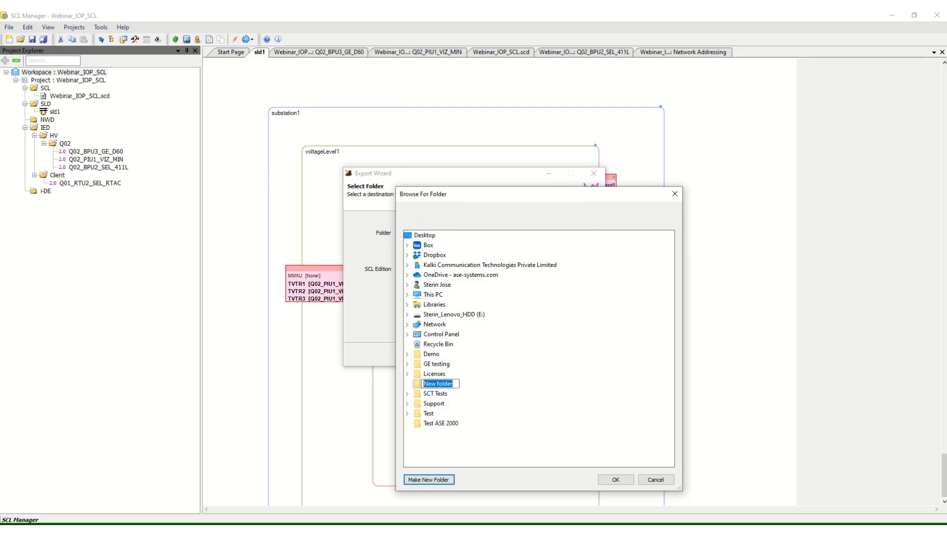
text(Webinar_SCD_Export)
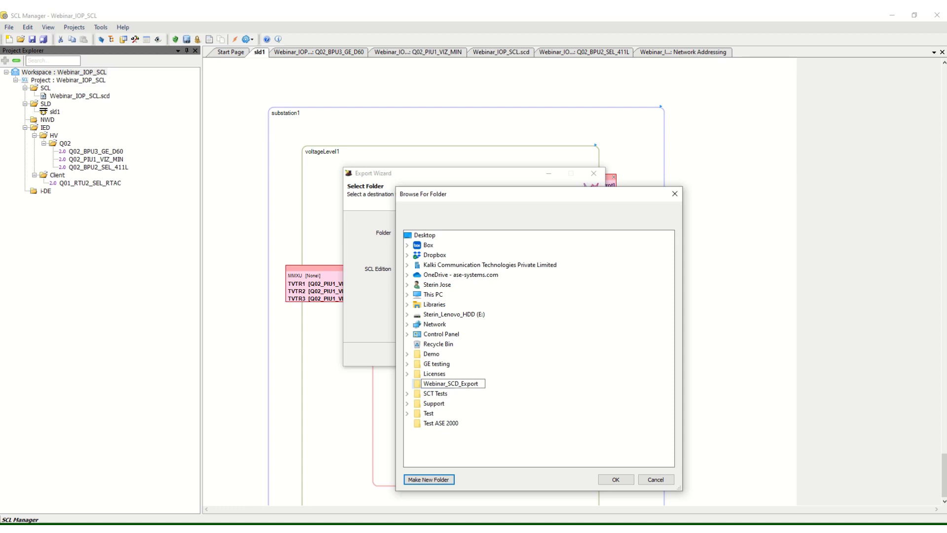
key(Escape)
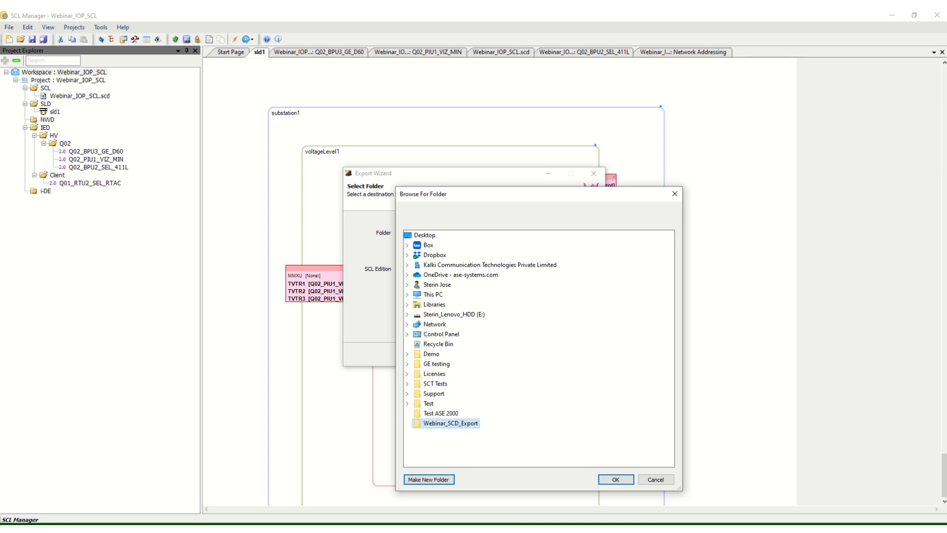
key(Return)
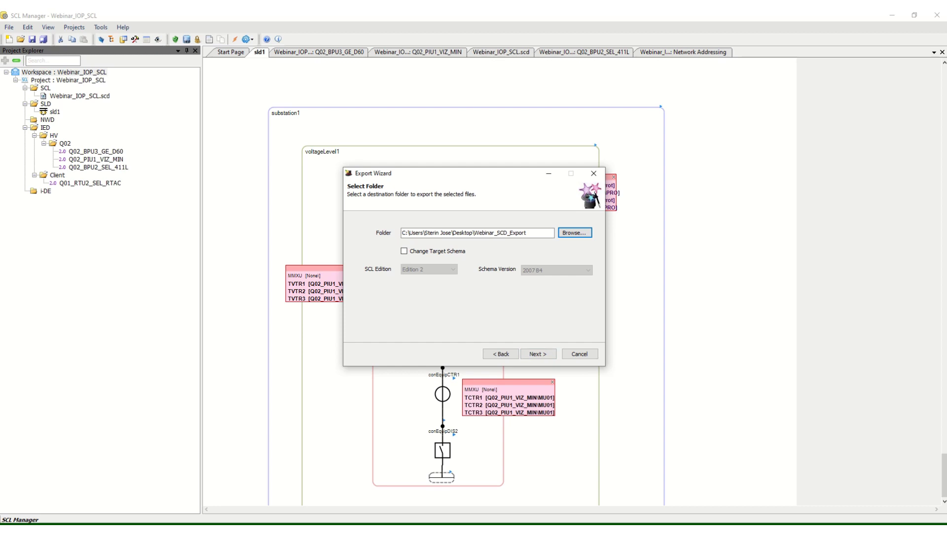
click(538, 353)
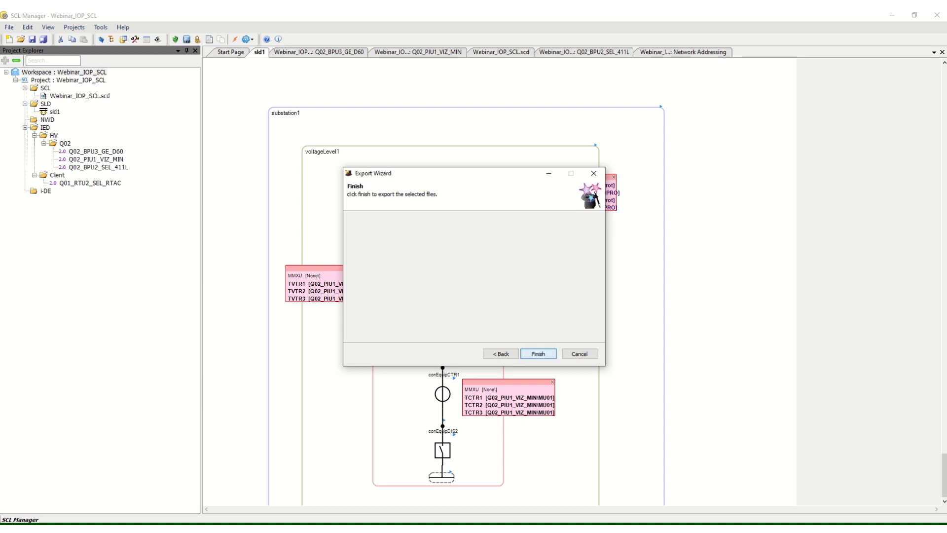
- Finish the SCD export, adding the version 1, revision 1 history entry, and close the export
click(538, 353)
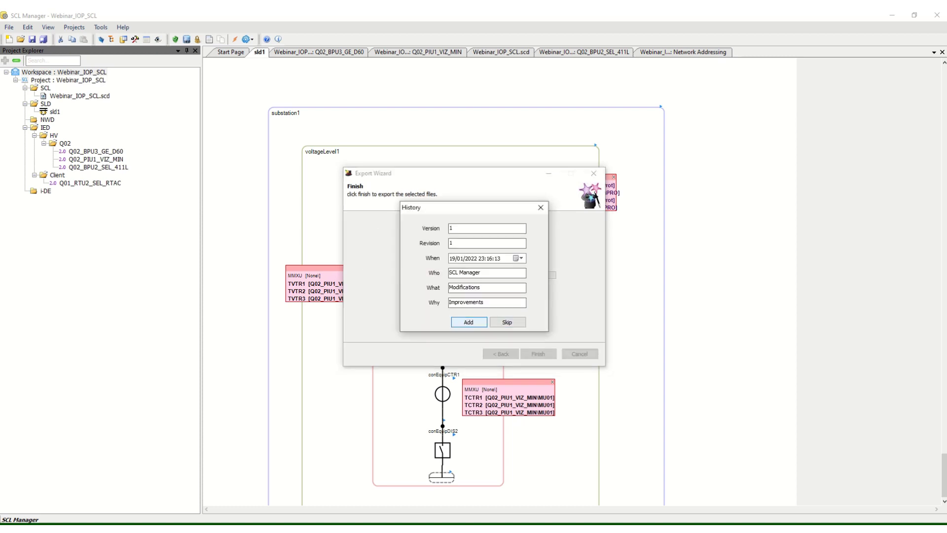
click(469, 322)
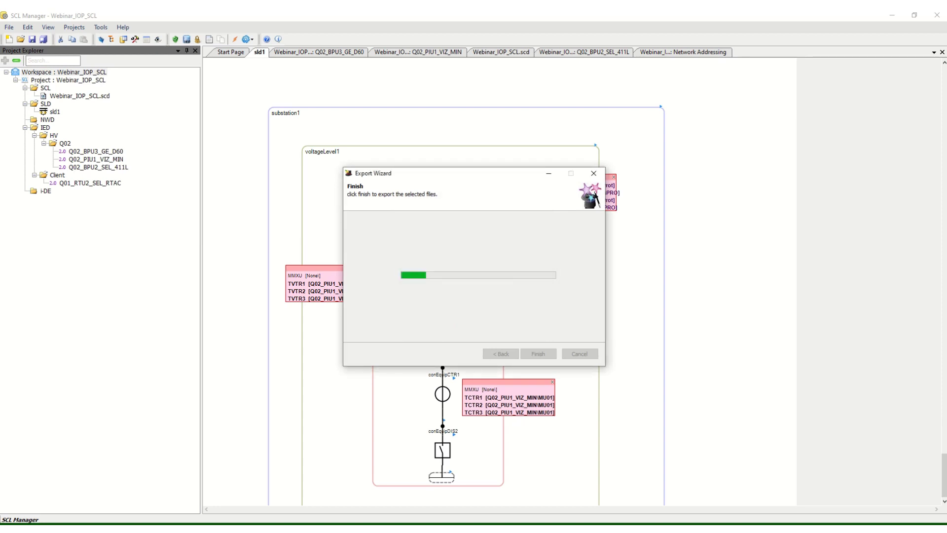
click(482, 300)
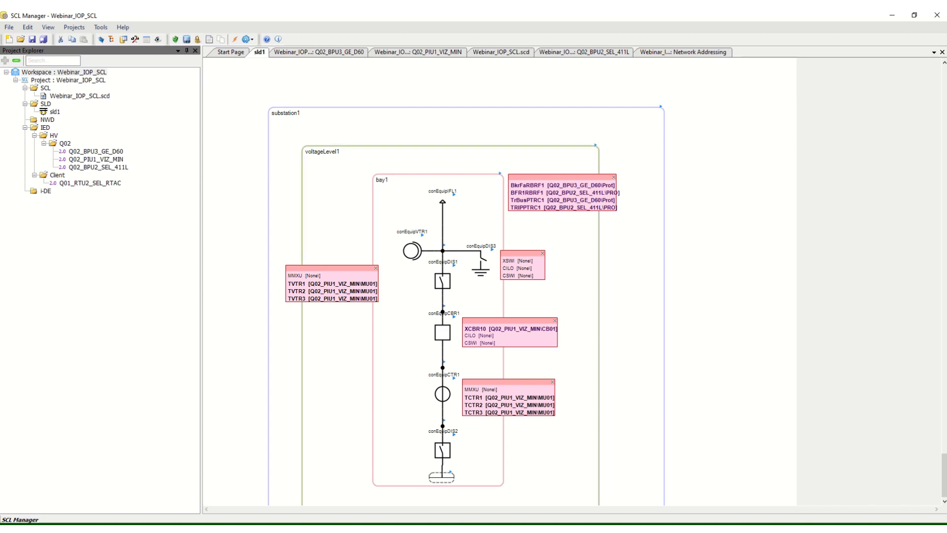
- Start adding an IED to the project's IED folder by importing it from a file, and browse for the file
click(98, 167)
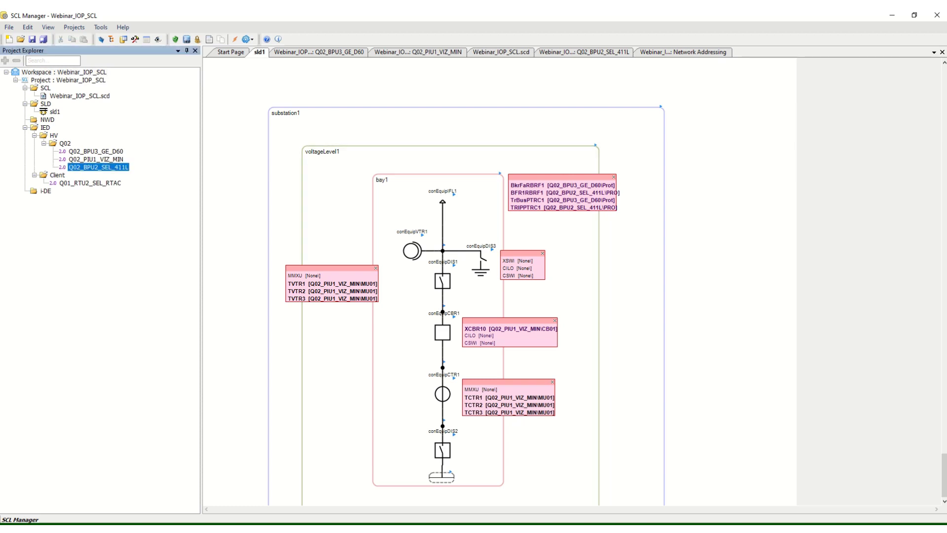
right_click(36, 128)
mouse_move(59, 135)
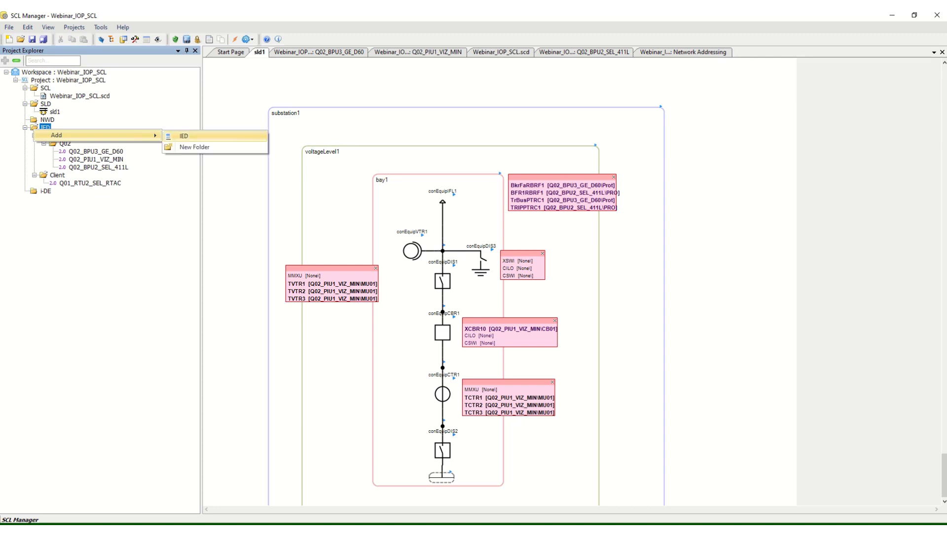
click(184, 136)
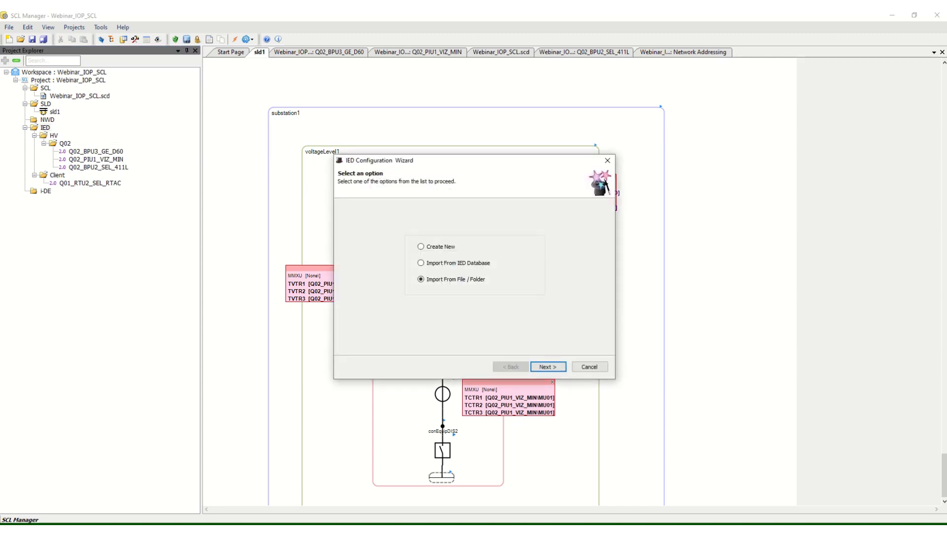
key(Return)
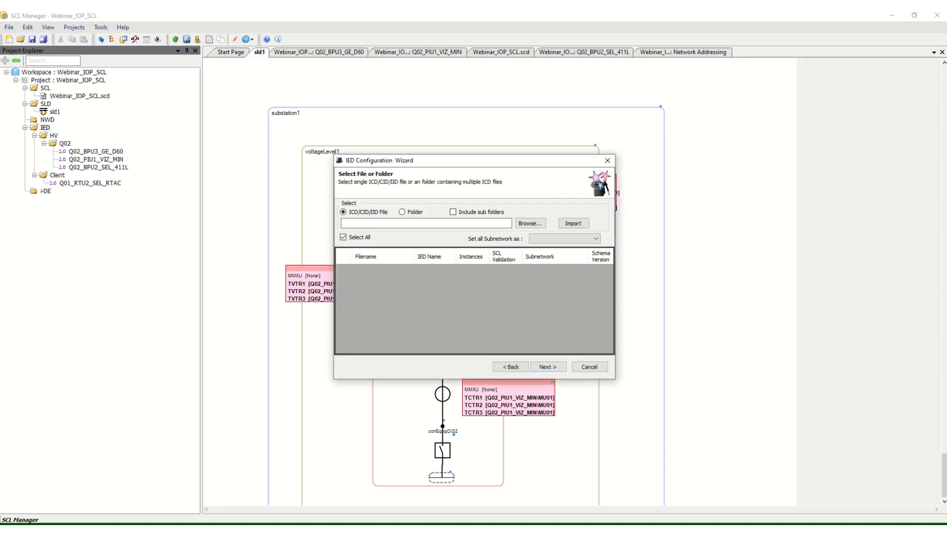
click(530, 224)
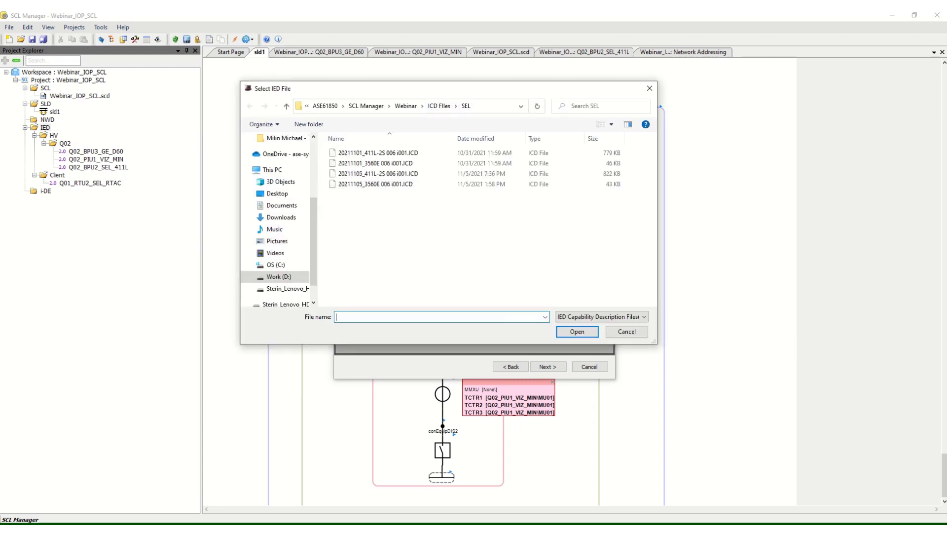
- Open the GE folder under ICD Files and list only Instantiated IED Description (*.iid) files
click(439, 106)
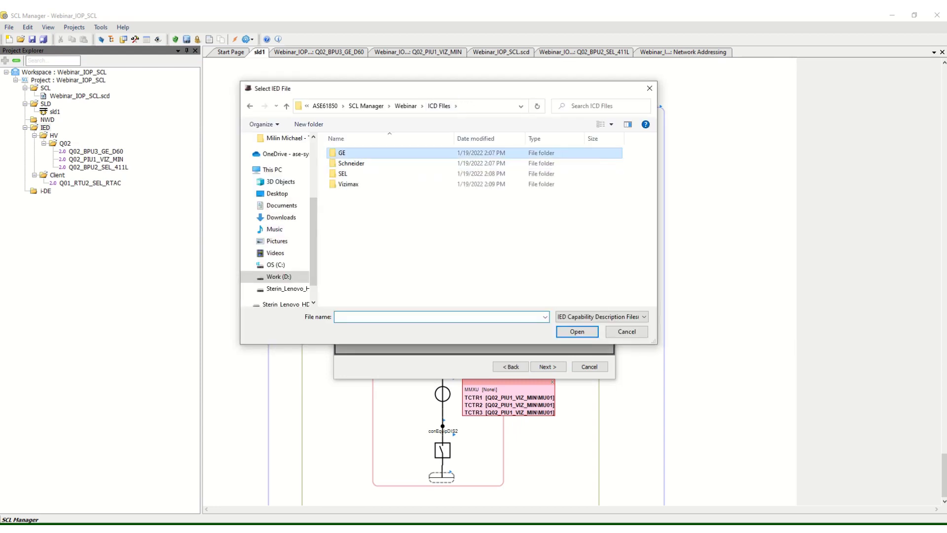
double_click(355, 152)
click(602, 316)
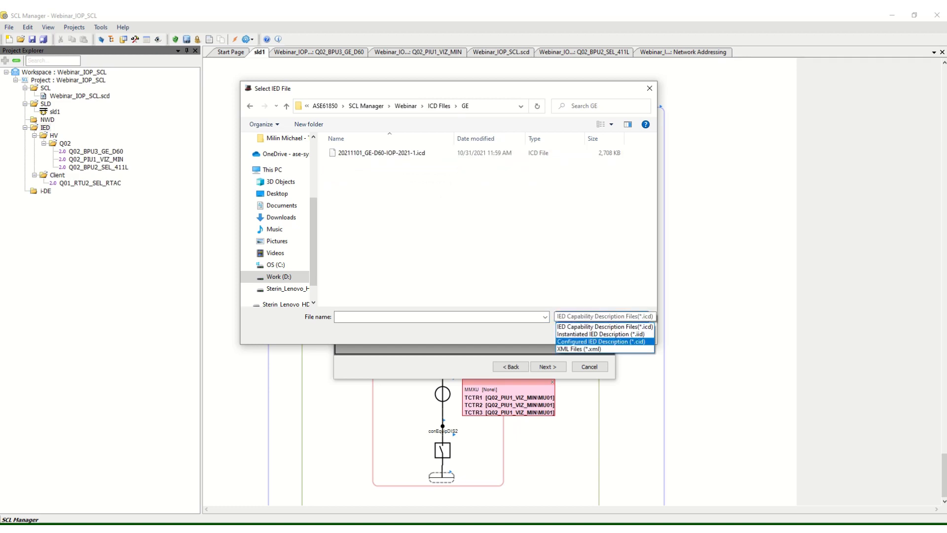
click(600, 334)
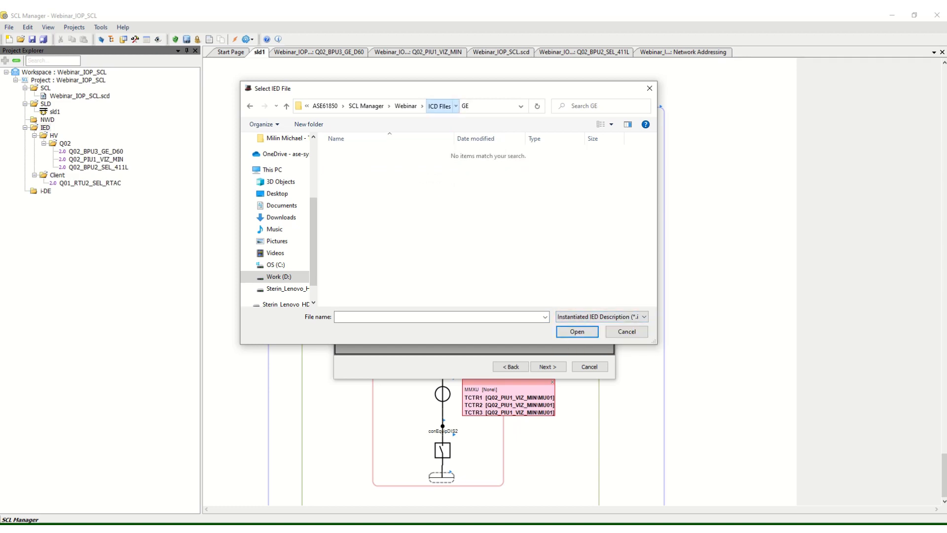
- Load 20211105_411L-2S 006 i001.IID from the SEL folder, keeping the Instantiated IED Description file type
click(439, 106)
double_click(342, 173)
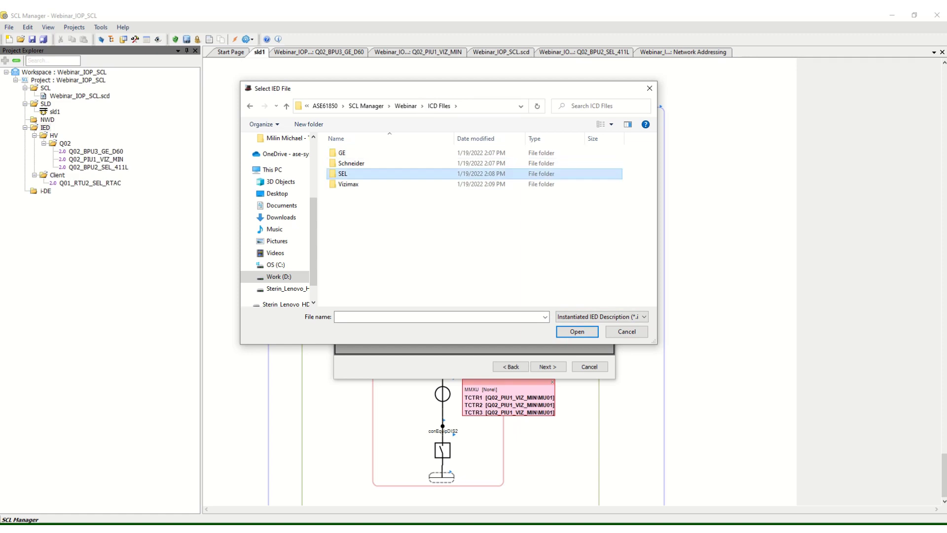
click(601, 316)
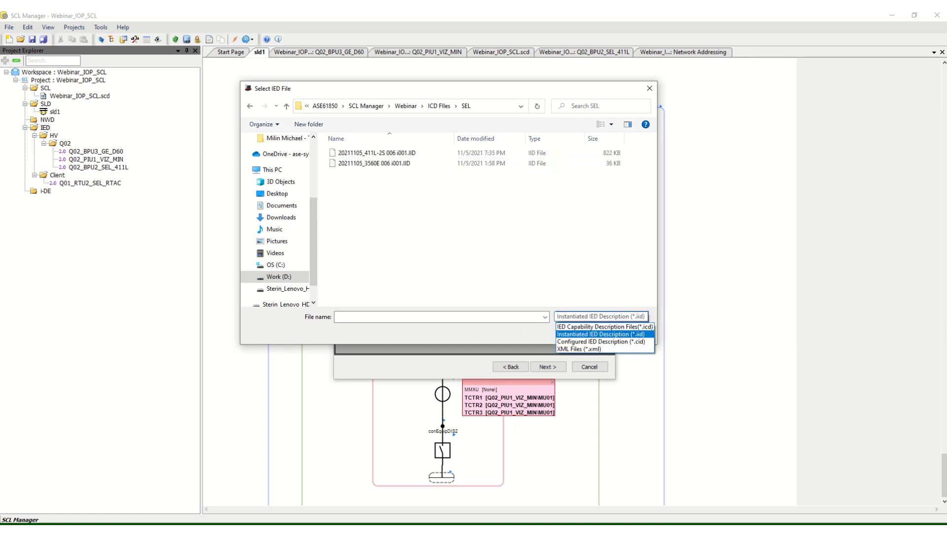
click(600, 334)
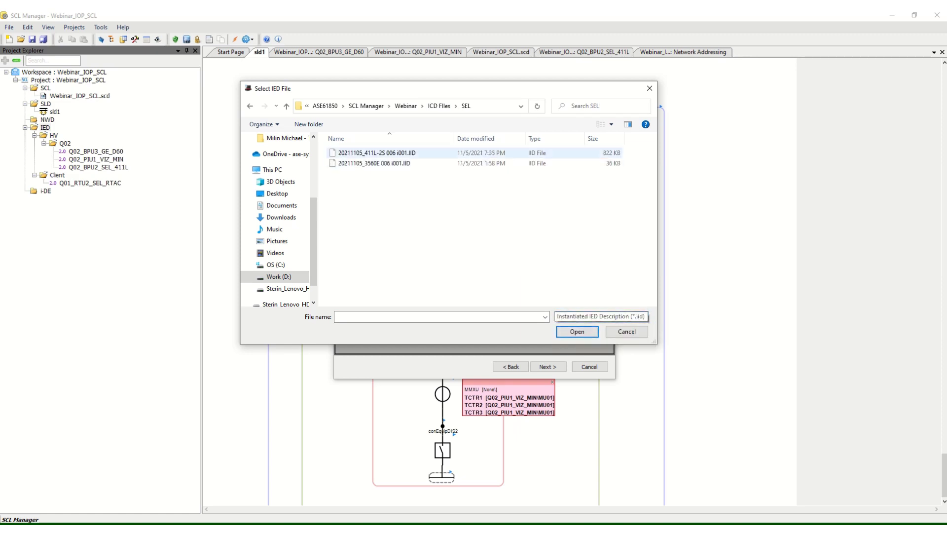
click(360, 153)
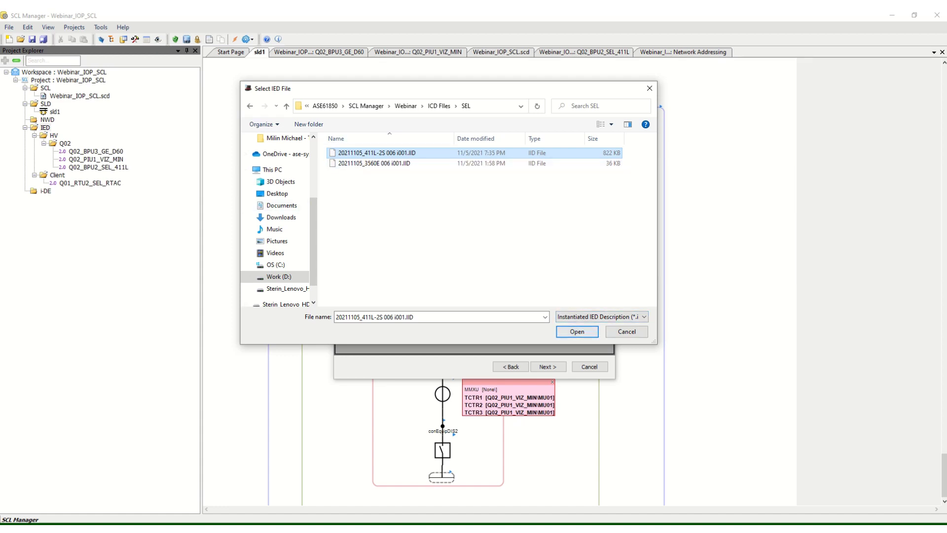
click(578, 331)
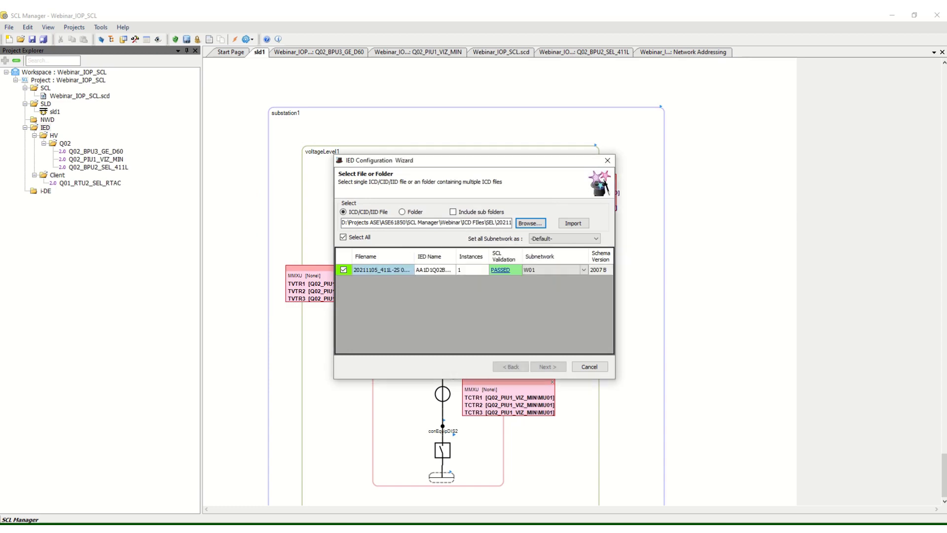
- Widen the IED Name column and name the IED being imported Q02_BPU2_SEL_411L_IID
drag(456, 256, 508, 256)
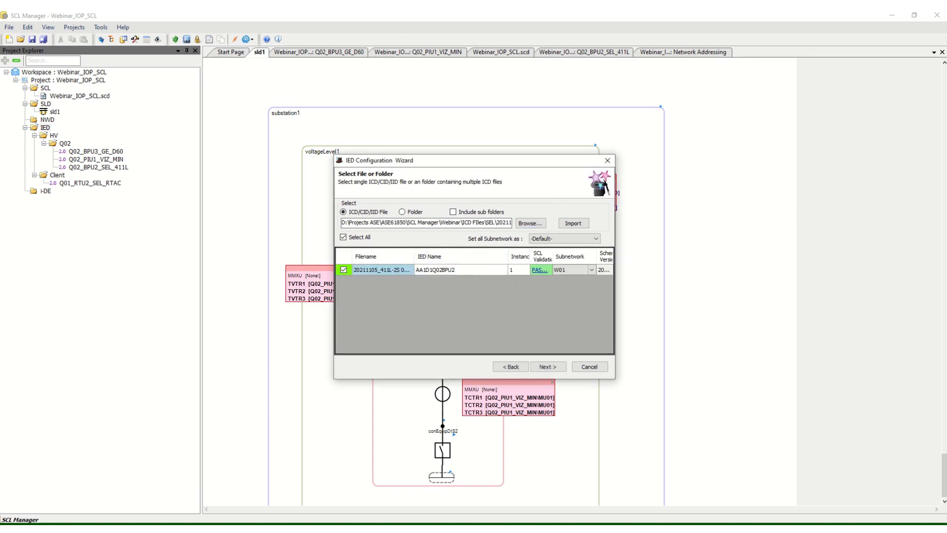
click(439, 270)
text(Q02_BPU2_SEL_411)
key(BackSpace)
text(IID)
key(shift+Left)
key(shift+Left)
key(shift+Left)
key(shift+Left)
key(shift+Left)
key(Right)
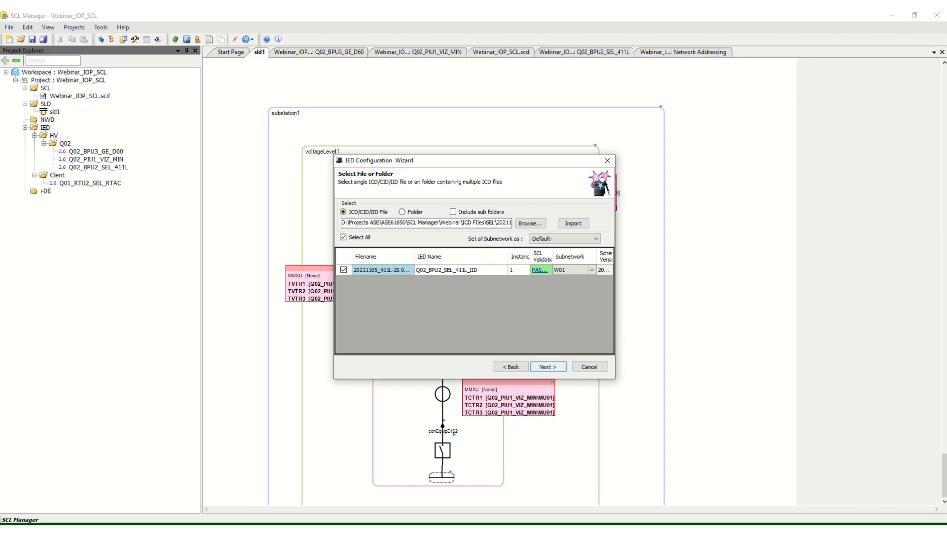
click(571, 269)
click(590, 270)
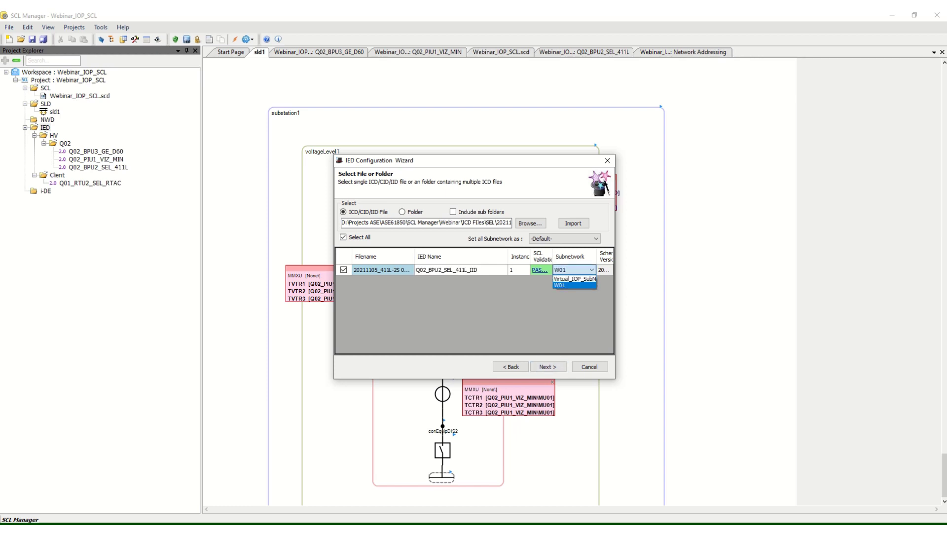
click(574, 279)
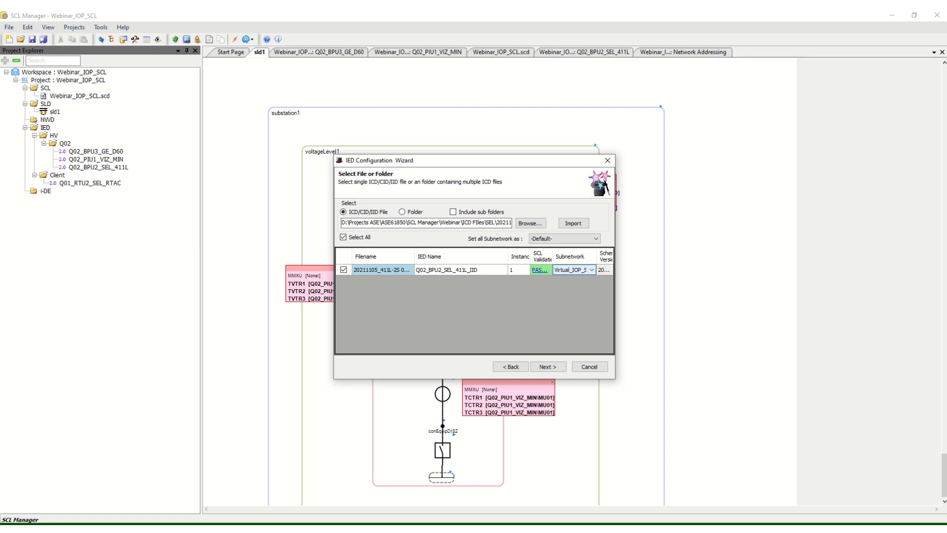
click(591, 270)
click(572, 286)
- Finish importing the IED and move Q02_BPU2_SEL_411L_IID into the Q02 folder under HV
click(548, 367)
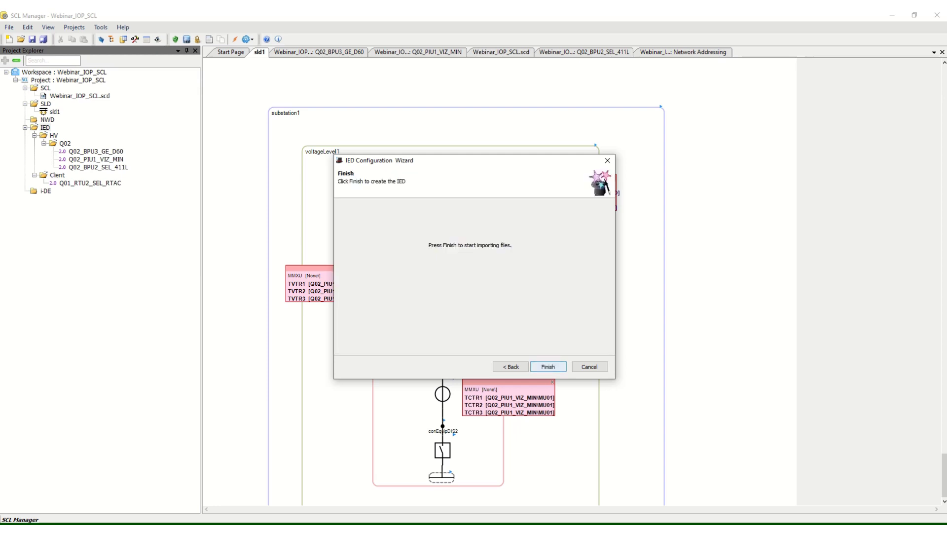
click(547, 366)
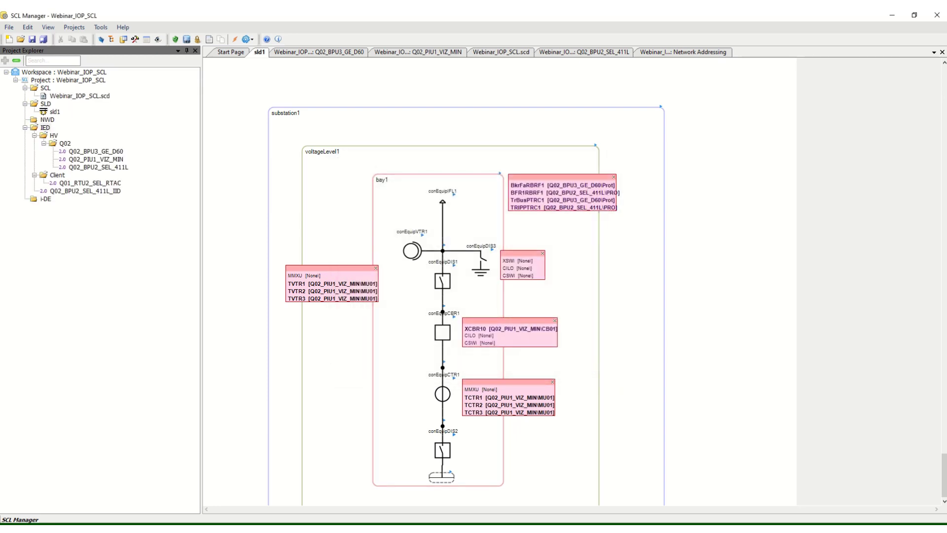
click(85, 191)
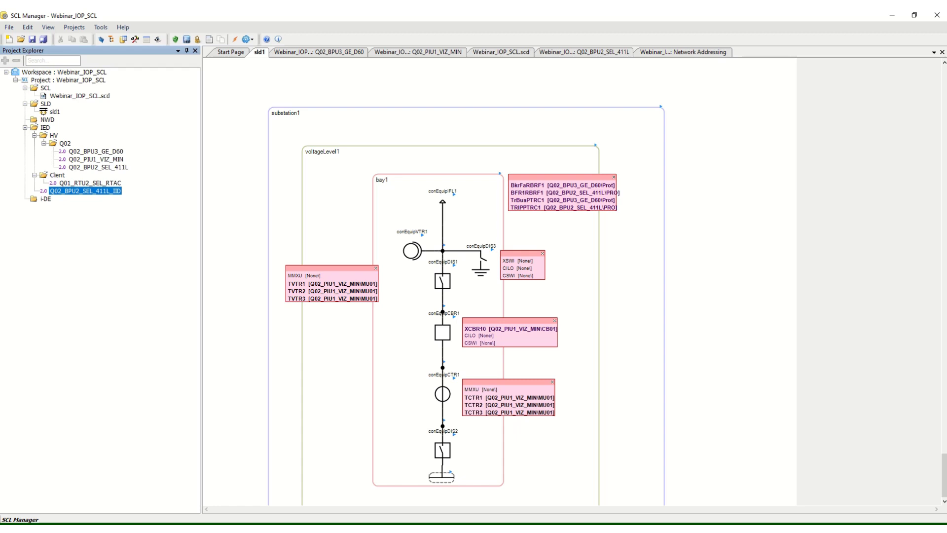
drag(85, 190, 65, 144)
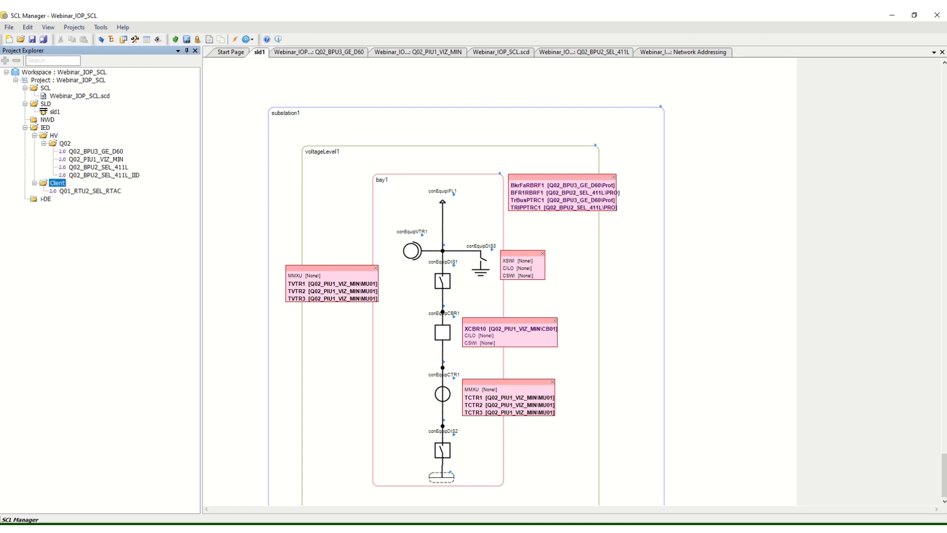
- Start Replace / Update on Q02_BPU2_SEL_411L, using Q02_BPU2_SEL_411L_IID from the Webinar_IOP_SCL project as the source IED
click(98, 167)
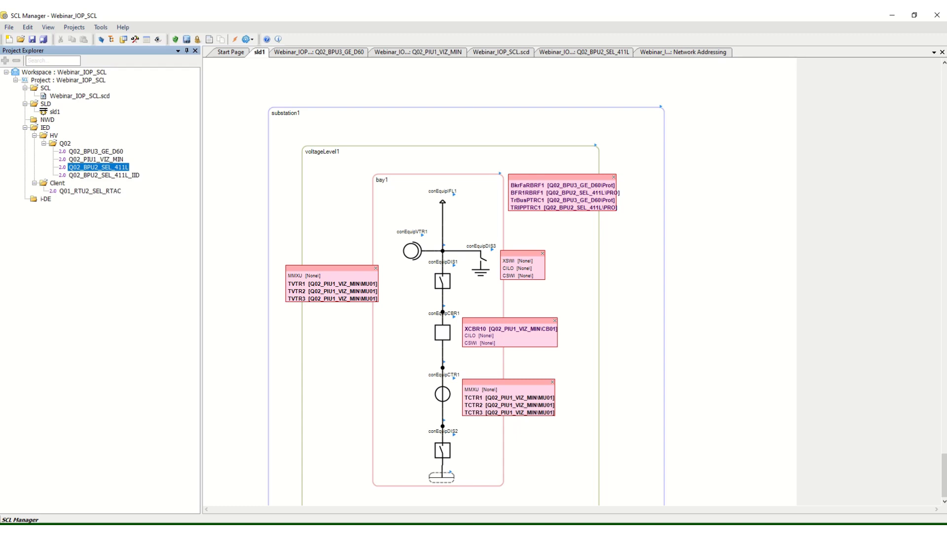
right_click(93, 167)
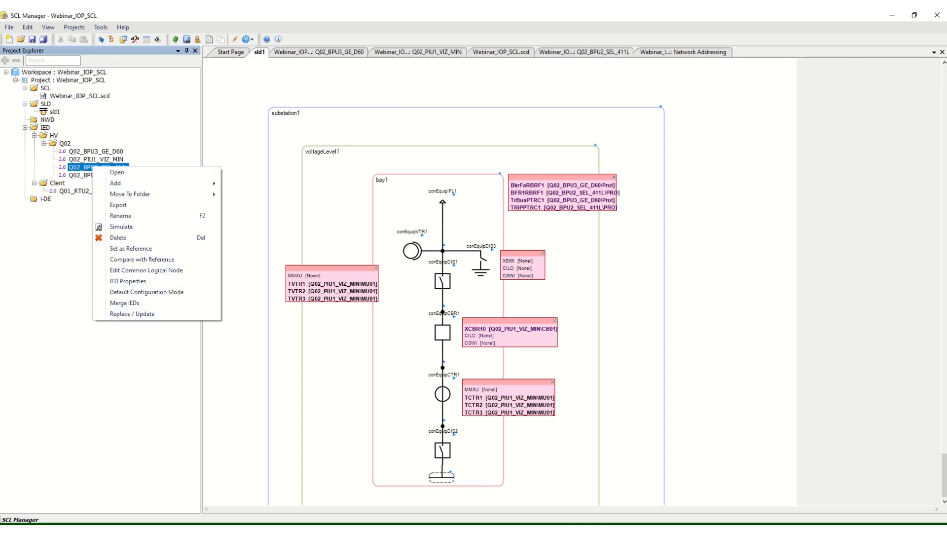
right_click(81, 164)
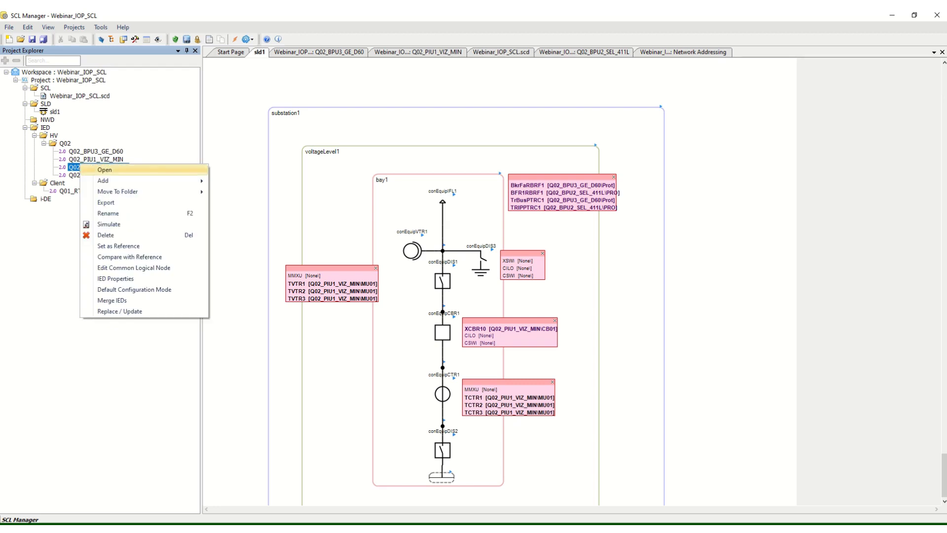
right_click(74, 167)
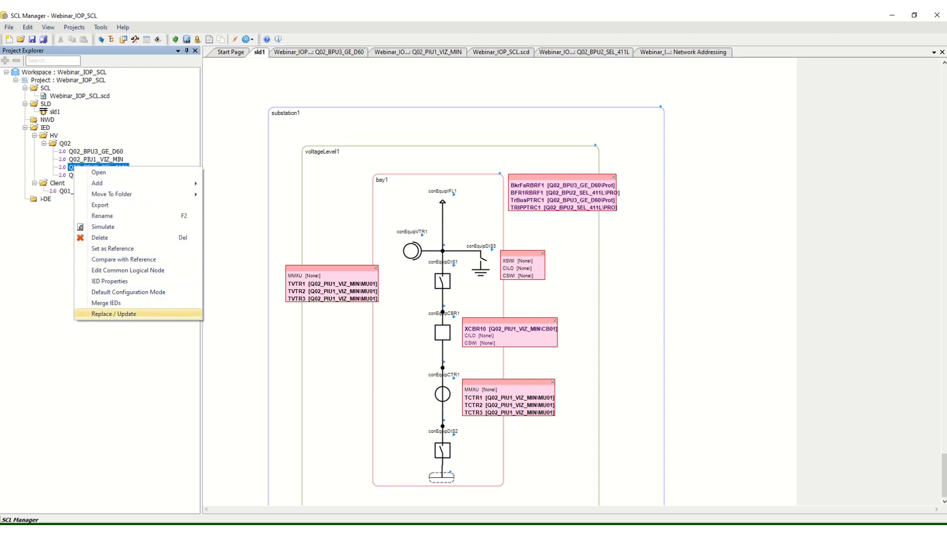
click(113, 314)
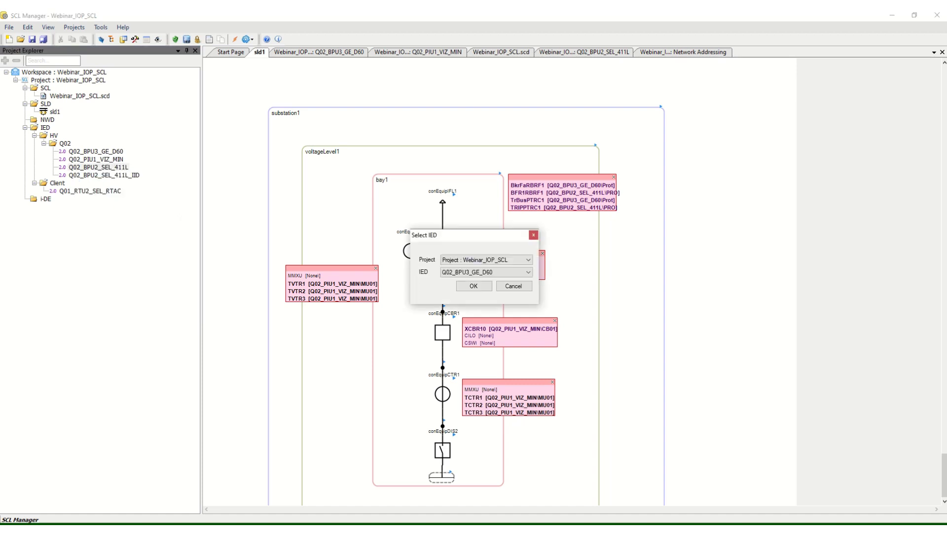
click(528, 272)
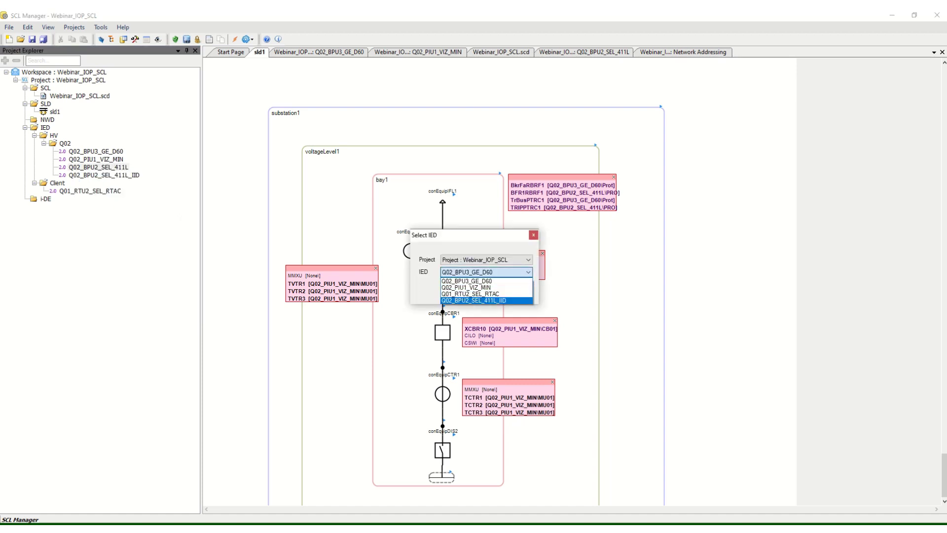
click(473, 301)
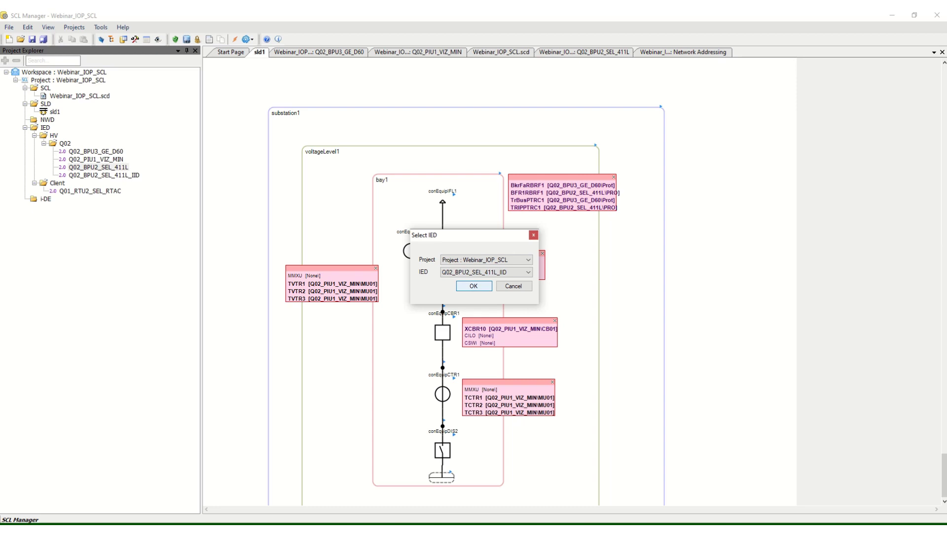
click(473, 286)
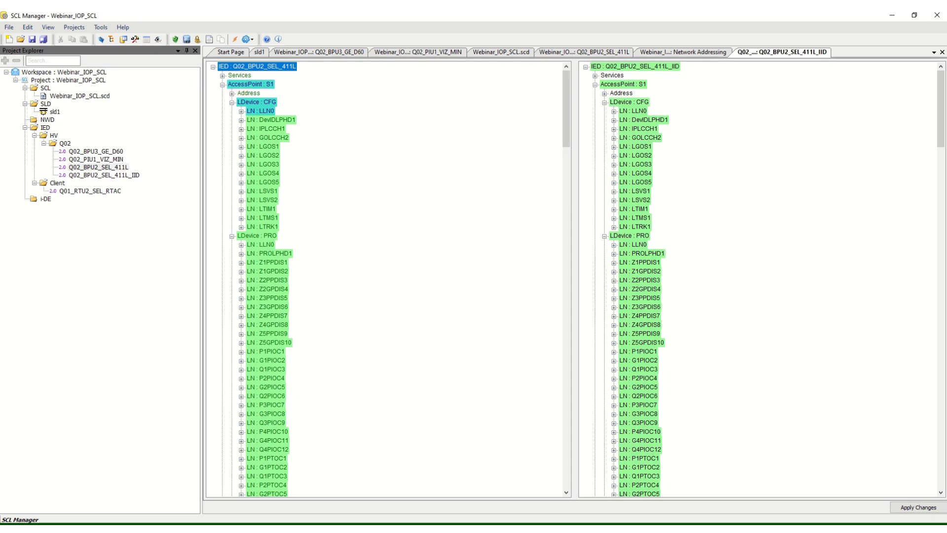
- Compare the logical node trees of Q02_BPU2_SEL_411L and Q02_BPU2_SEL_411L_IID from the first access point down to the last
scroll(385, 279, down, 4)
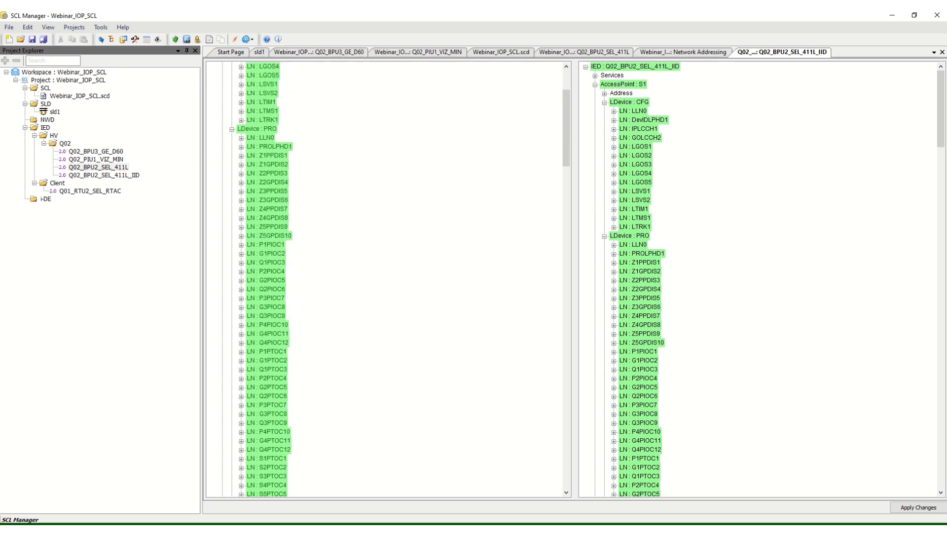
scroll(760, 278, down, 14)
scroll(385, 279, down, 14)
scroll(759, 278, down, 4)
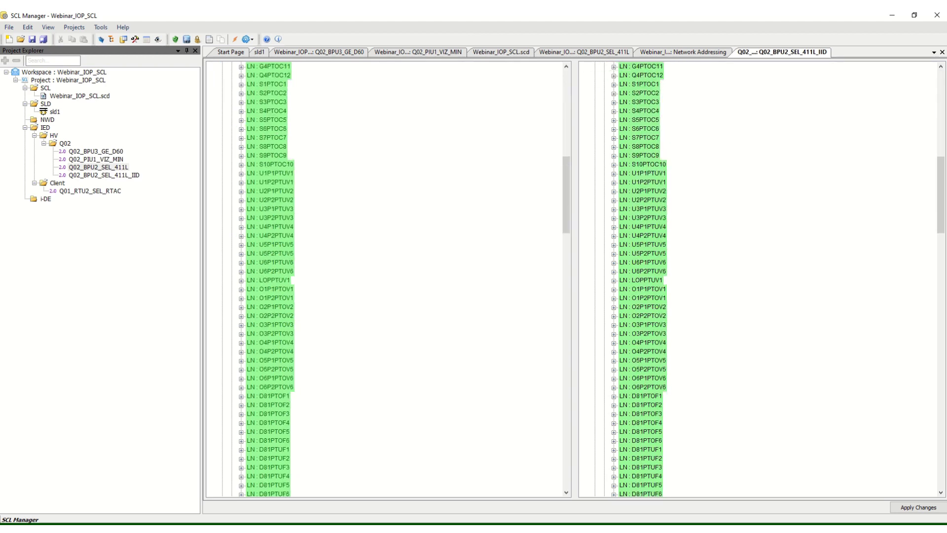
scroll(760, 279, down, 15)
scroll(384, 278, down, 20)
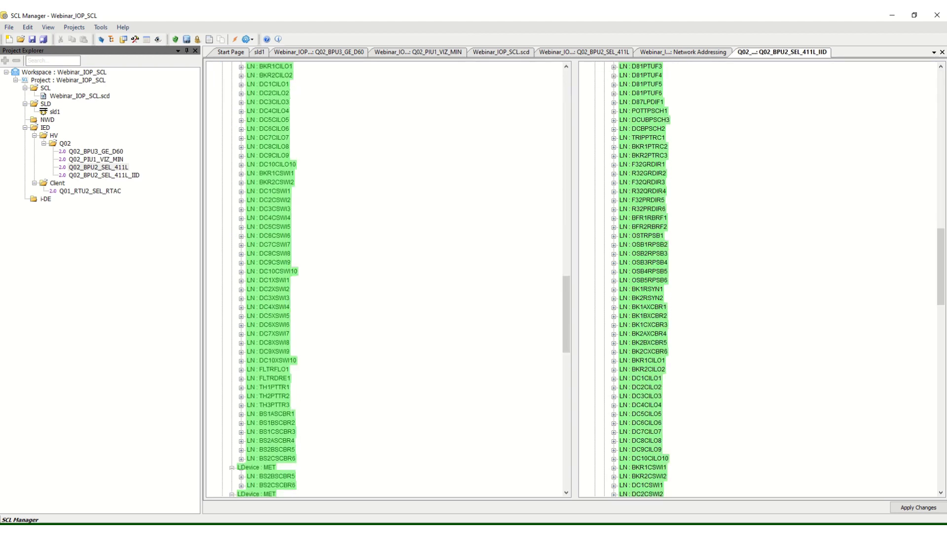
scroll(385, 278, down, 4)
scroll(760, 279, down, 20)
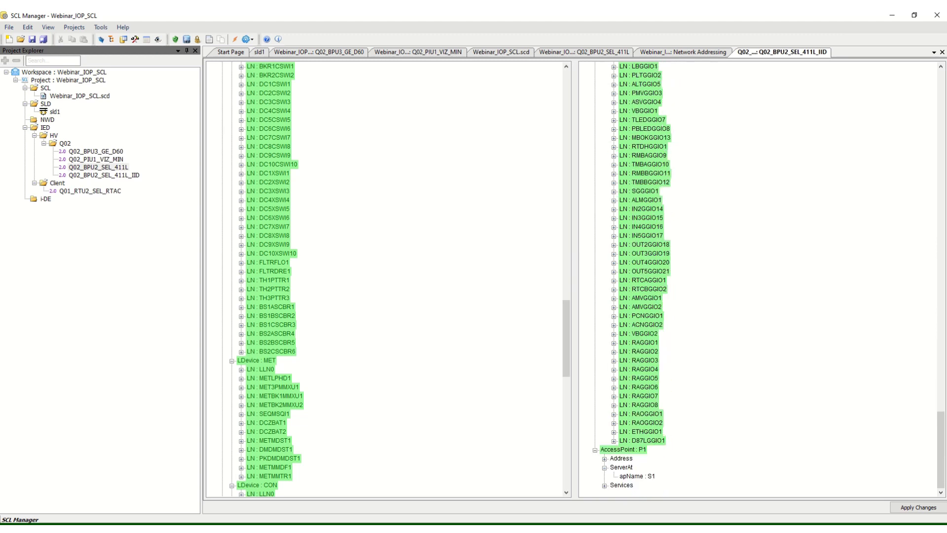
scroll(385, 279, down, 20)
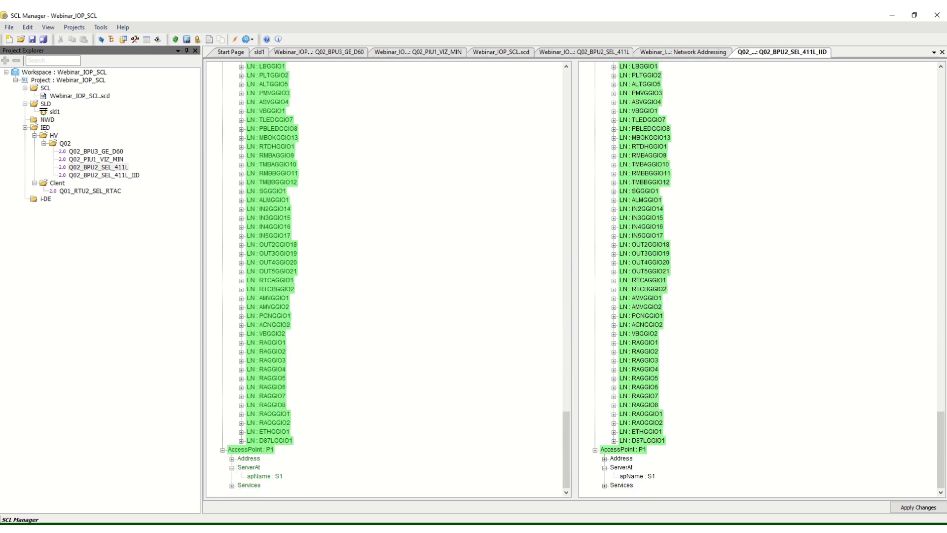
scroll(385, 279, up, 14)
scroll(385, 278, up, 20)
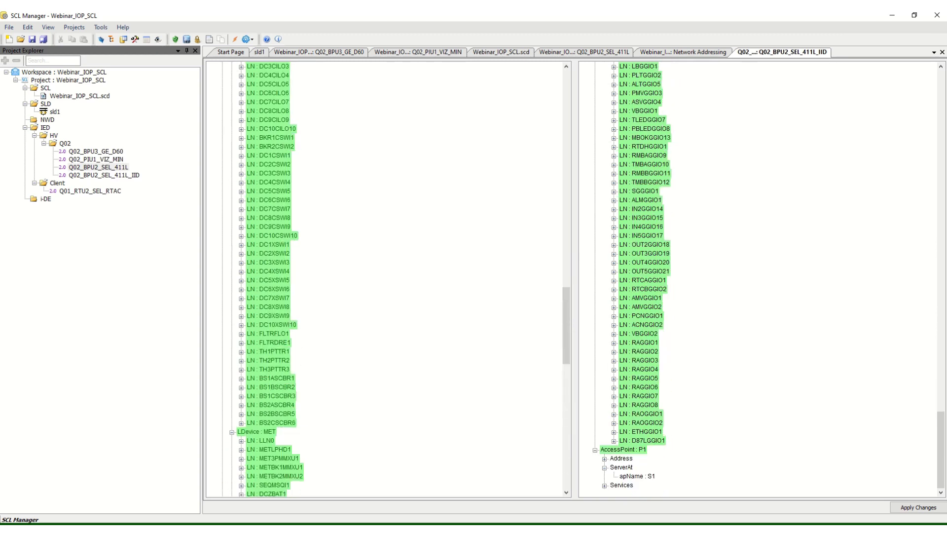
scroll(385, 279, up, 5)
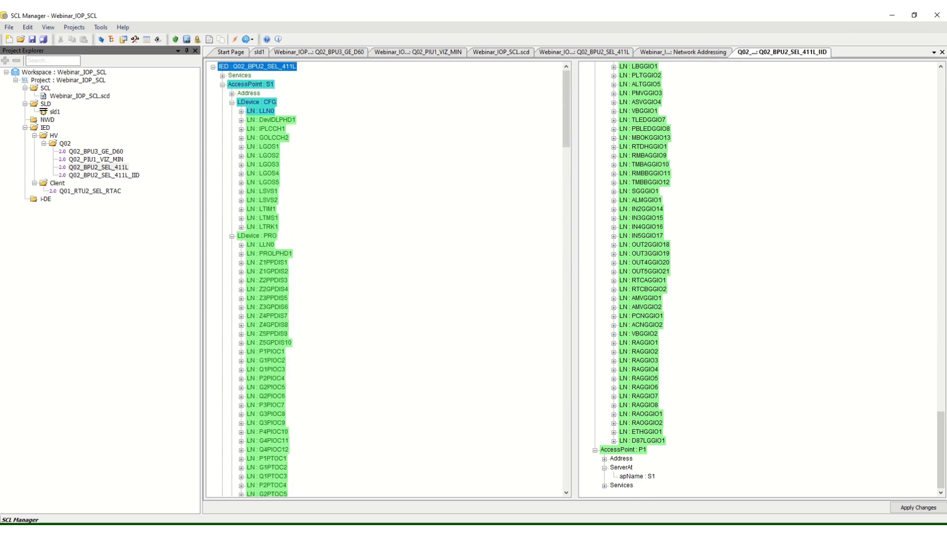
scroll(760, 278, up, 20)
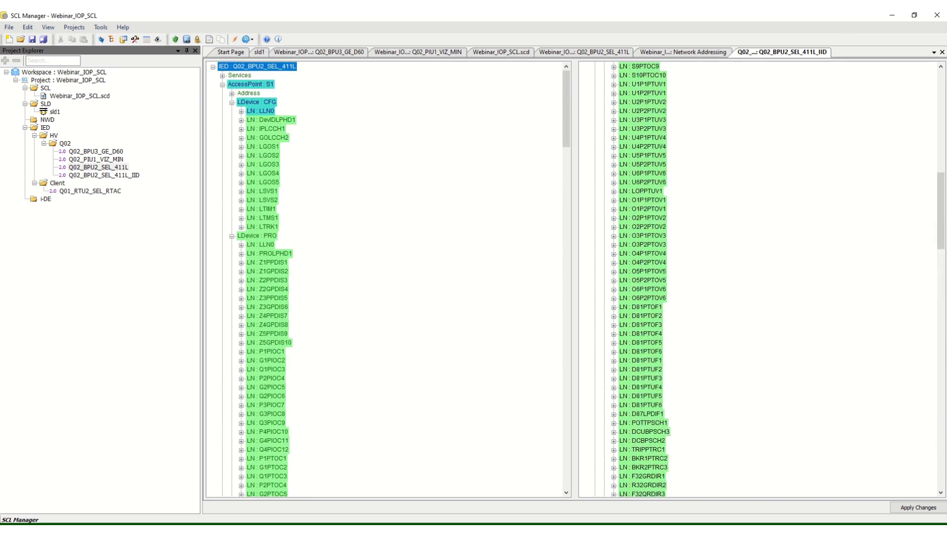
scroll(760, 279, up, 5)
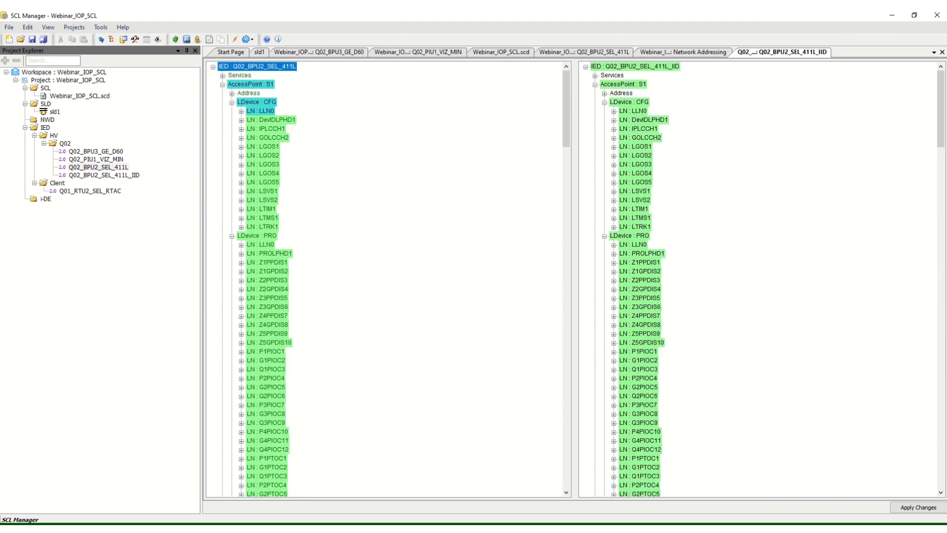
- Expand LLN0 under LDevice CFG in both IEDs to compare their data sets and control blocks
click(241, 111)
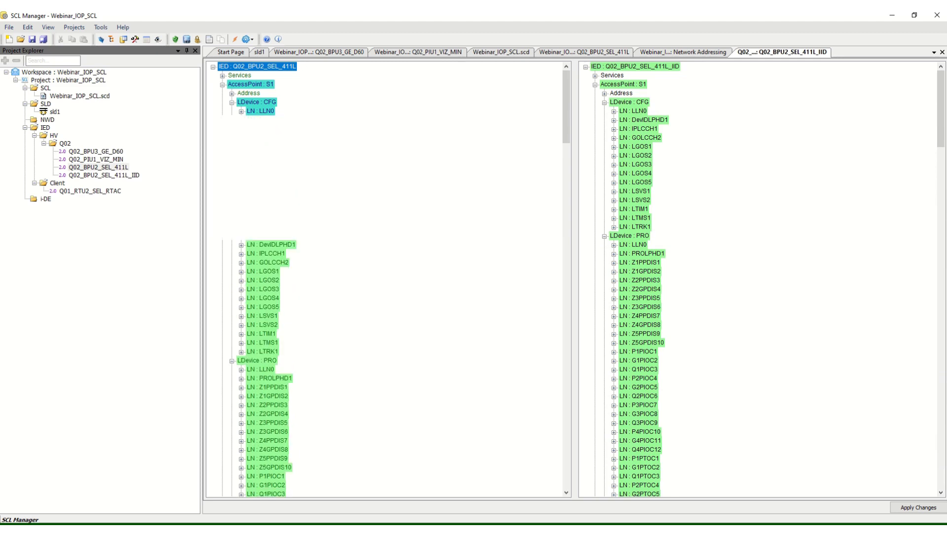
click(613, 111)
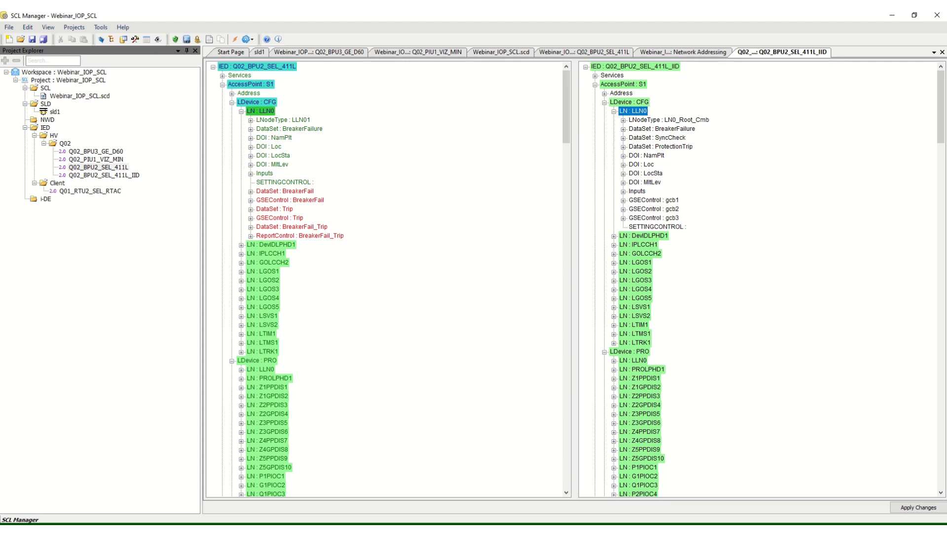
click(104, 175)
click(99, 167)
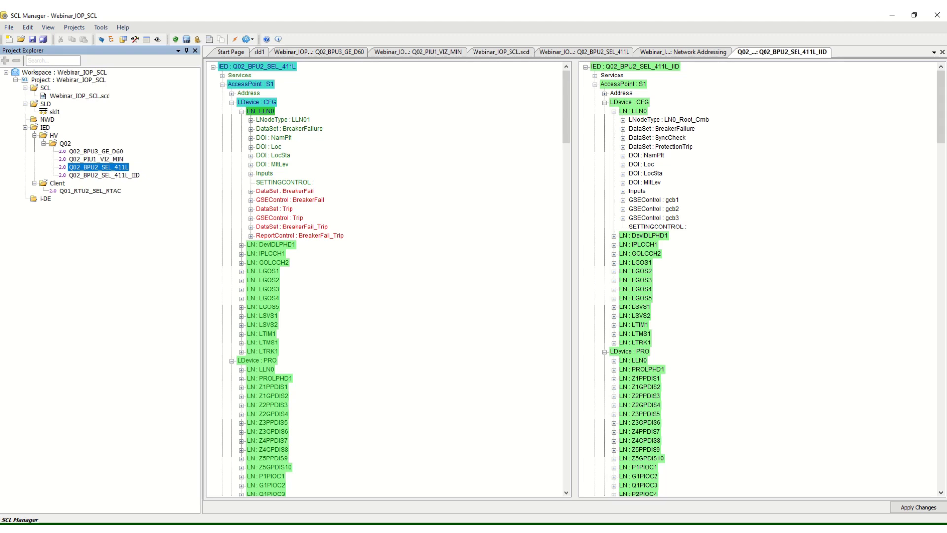
- Expand the Address of AccessPoint S1 in both IEDs and compare the IP, subnet and gateway settings
click(232, 94)
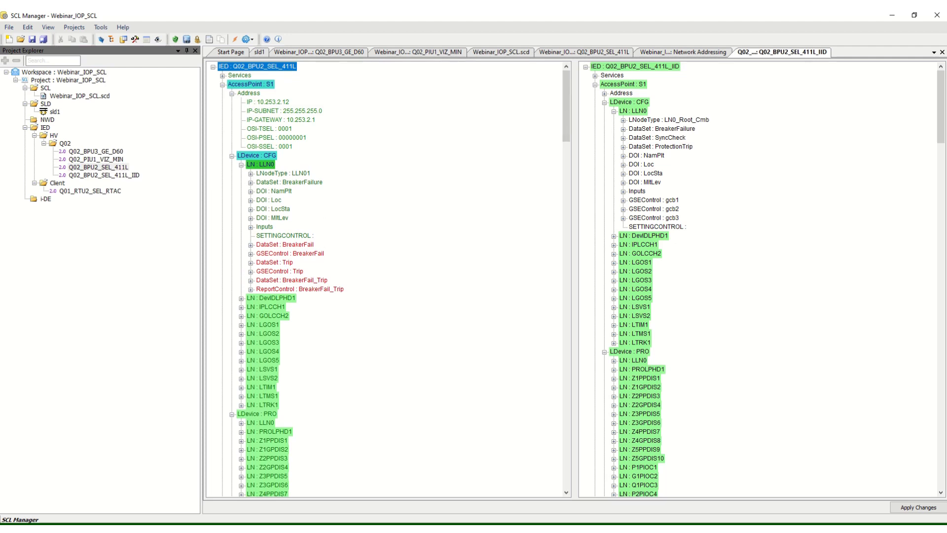
double_click(621, 93)
click(267, 102)
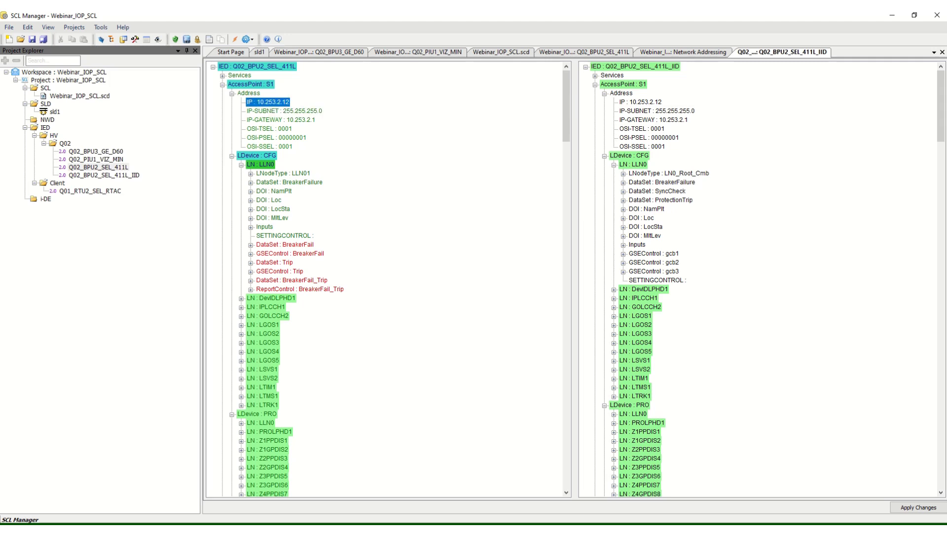
click(281, 120)
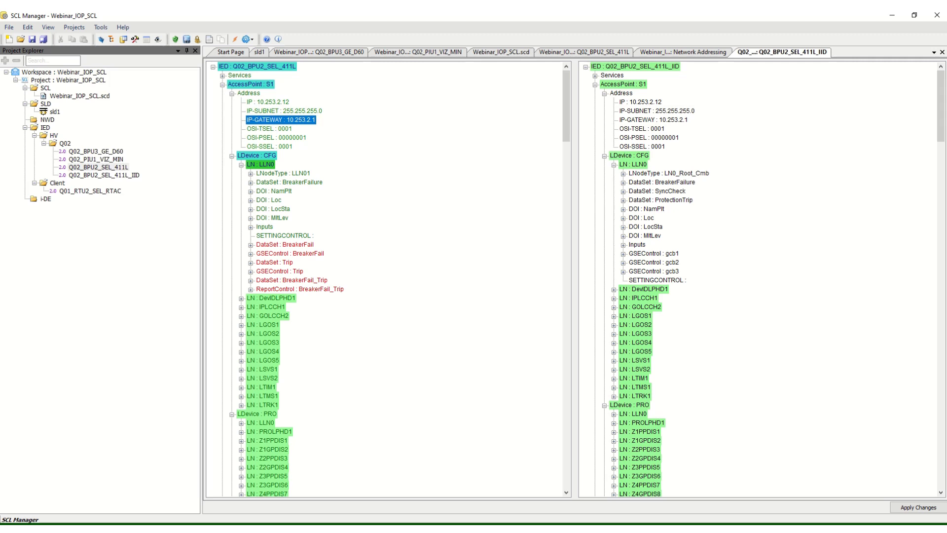
click(267, 102)
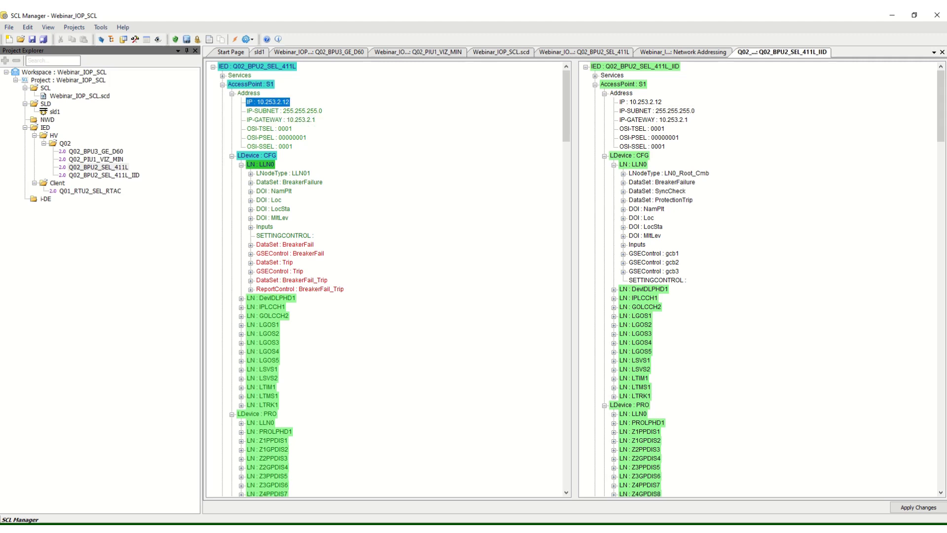
click(284, 111)
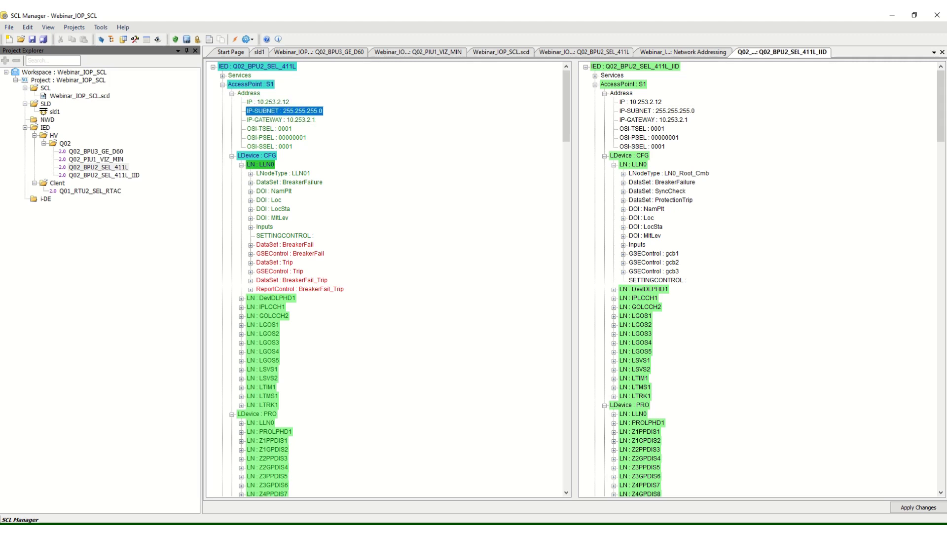
click(268, 102)
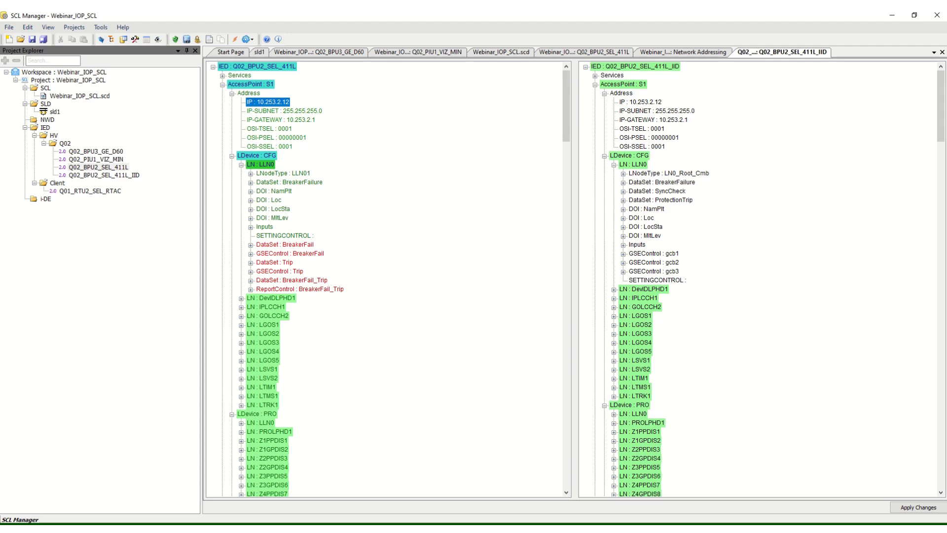
right_click(102, 176)
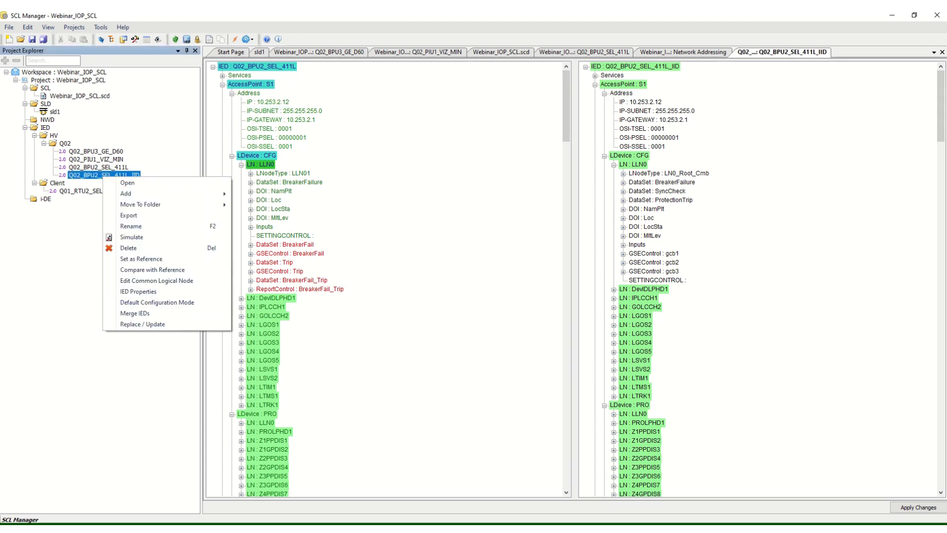
key(Escape)
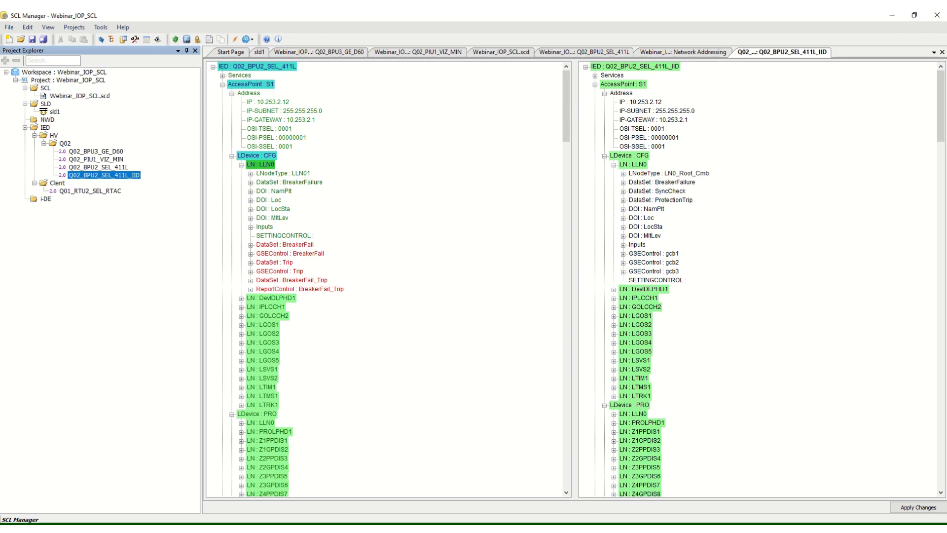
- Switch to the ASE61850 Test Set and change it from client to server simulation
key(alt+Tab)
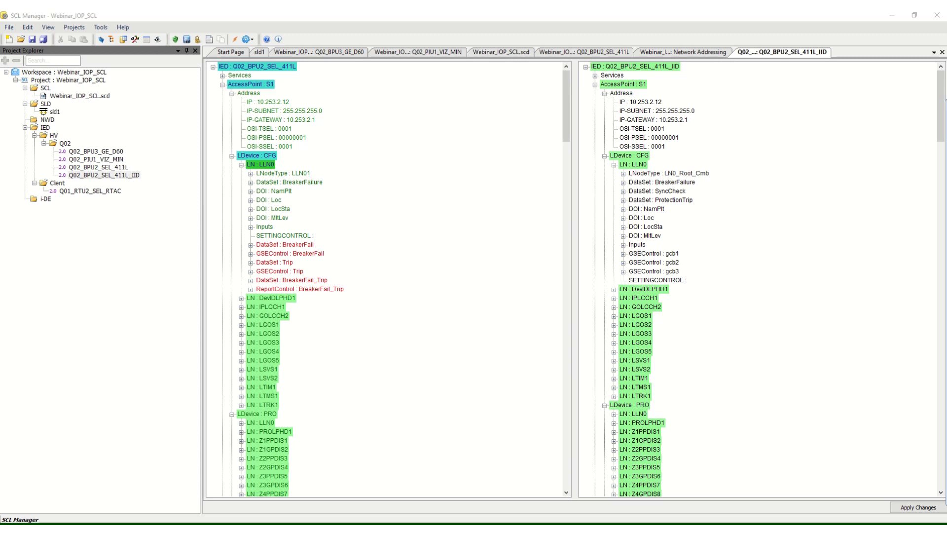
drag(946, 105, 588, 95)
click(806, 94)
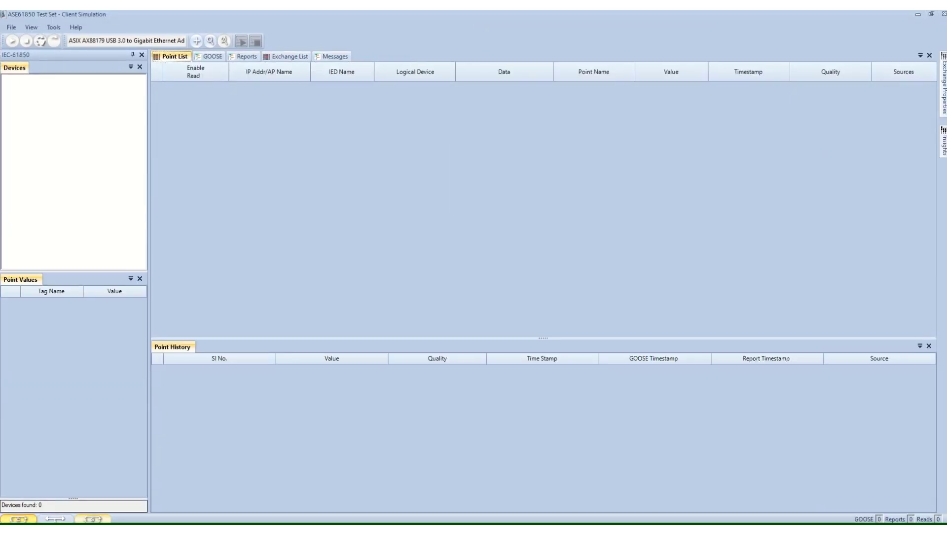
click(93, 519)
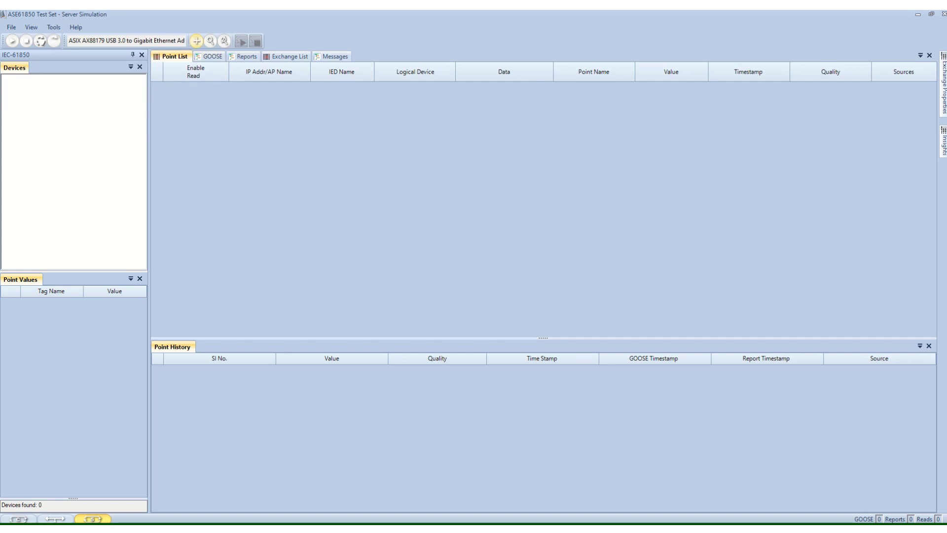
- Start configuring IEDs from SCL and load Webinar_IOP_SCL.scd from the Webinar_SCD_Export folder on the Desktop
click(197, 41)
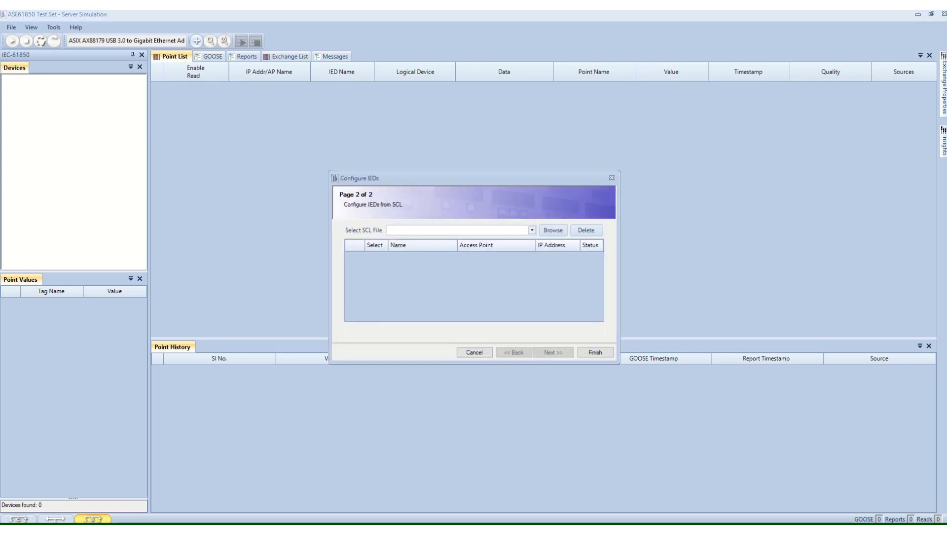
click(553, 230)
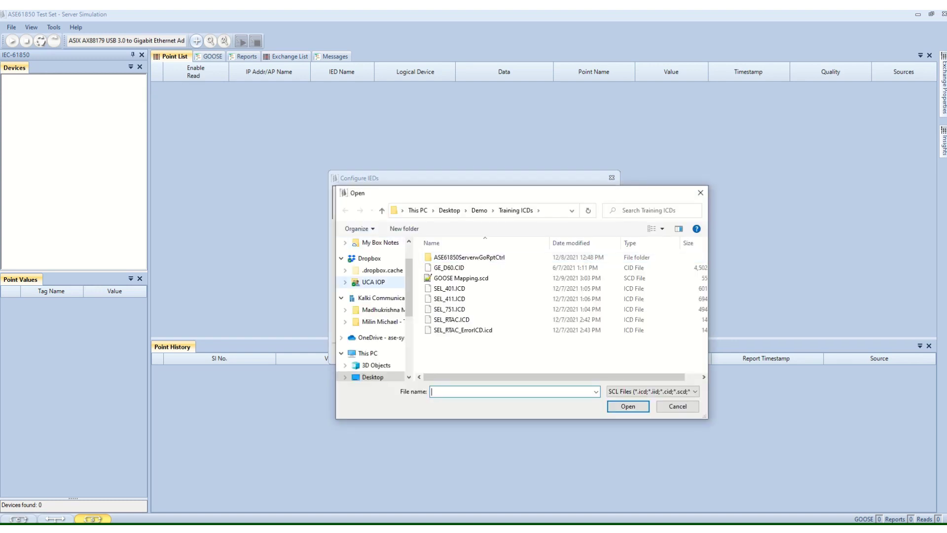
scroll(372, 346, down, 1)
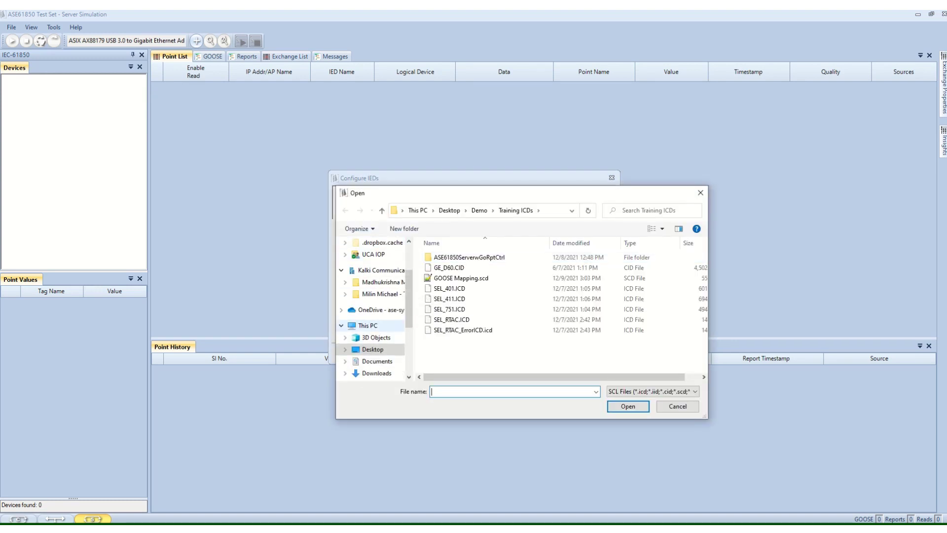
click(372, 349)
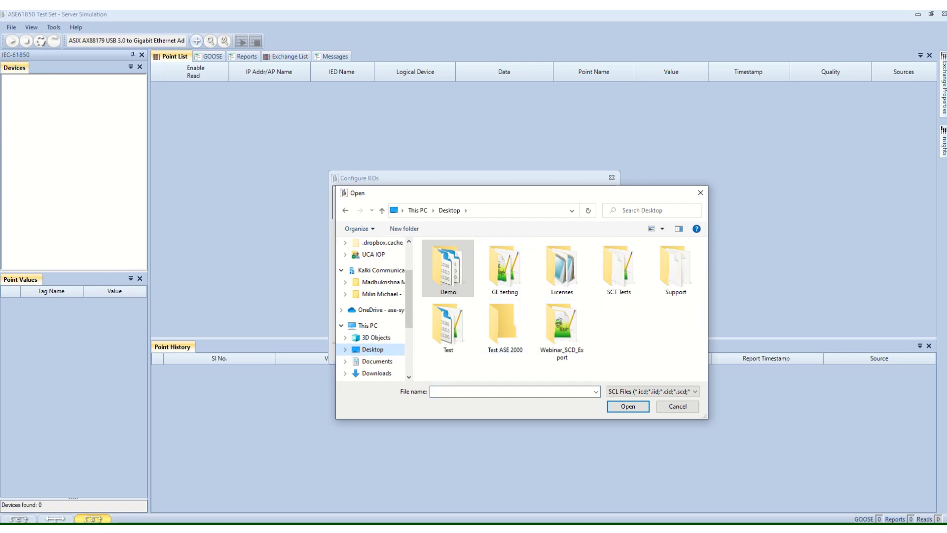
double_click(561, 323)
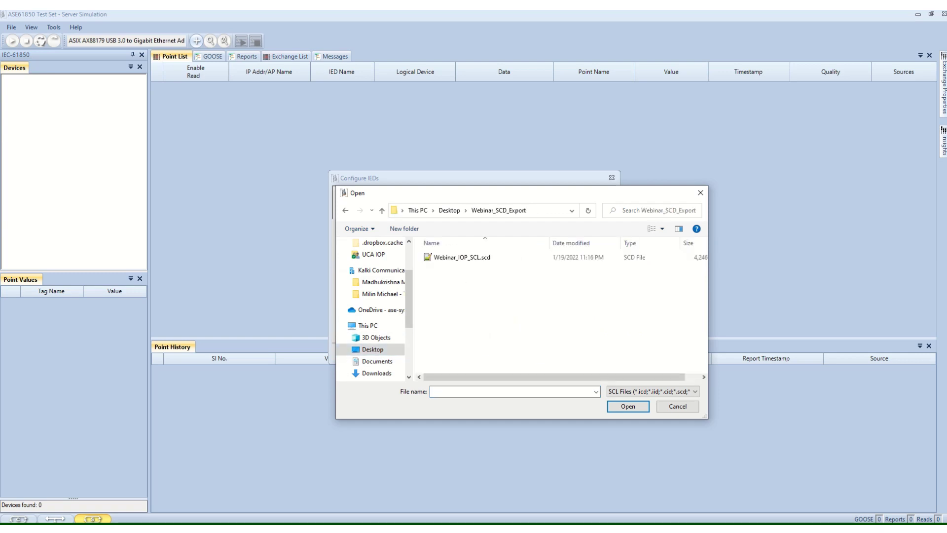
click(462, 258)
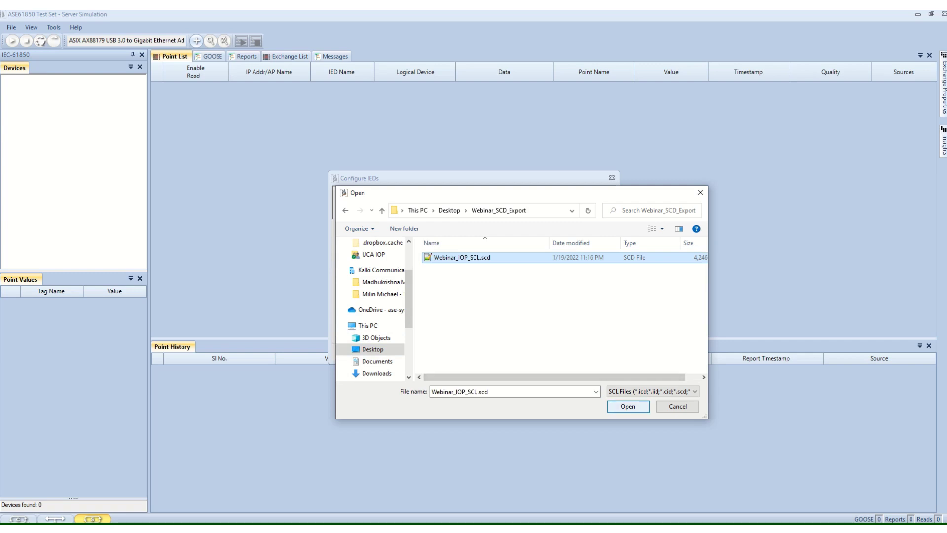
click(628, 407)
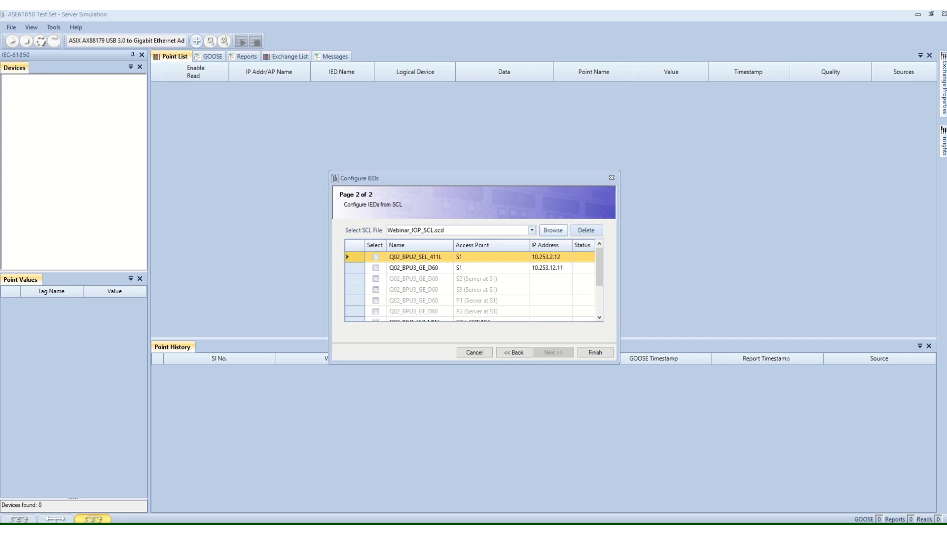
- Enlarge the IED list, add Q02_BPU2_SEL_411L, Q02_BPU3_GE_D60 and Q02_PIU1_VIZ_MIN as simulated servers, and finish the configuration
drag(329, 170, 271, 98)
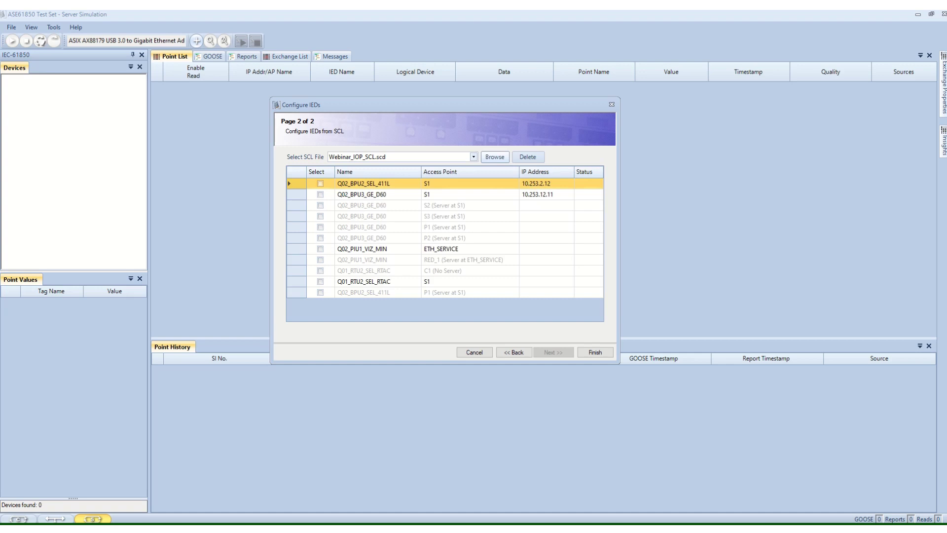
click(320, 184)
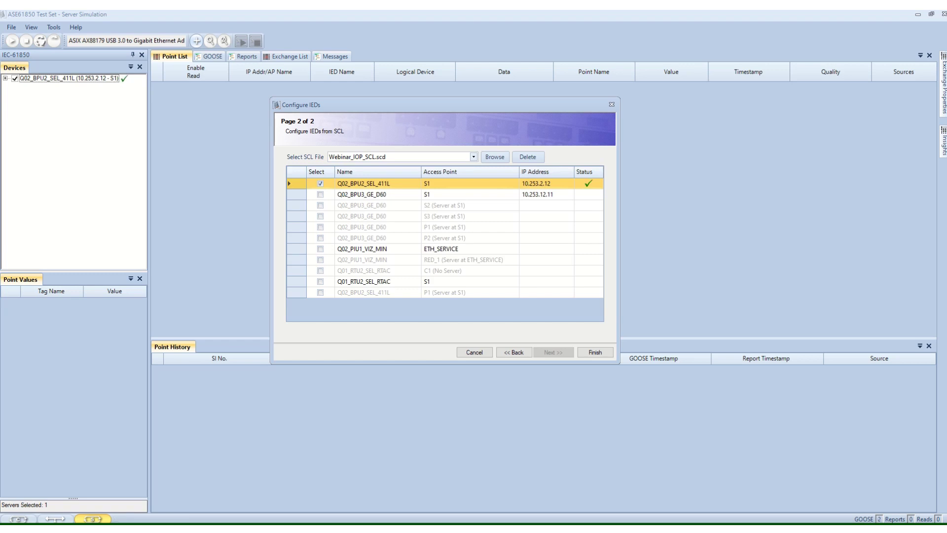
click(320, 194)
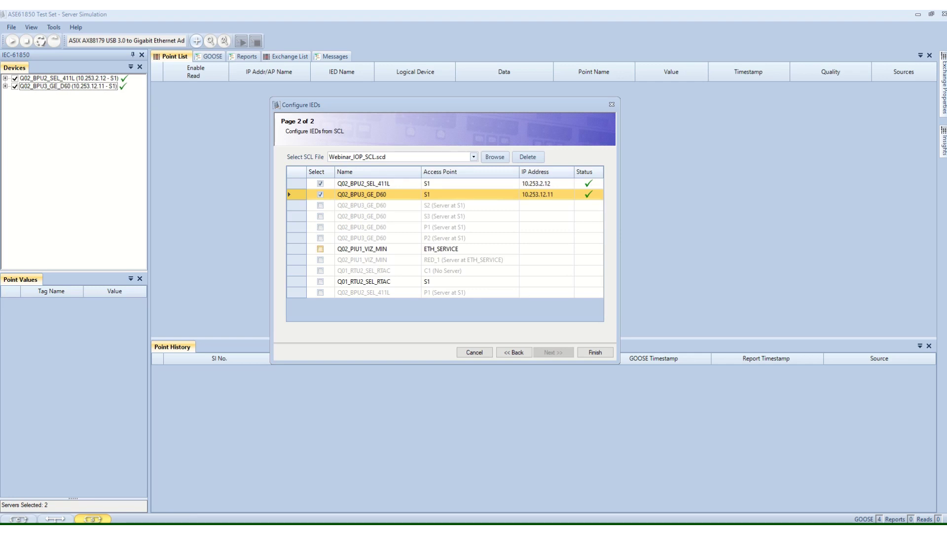
click(320, 249)
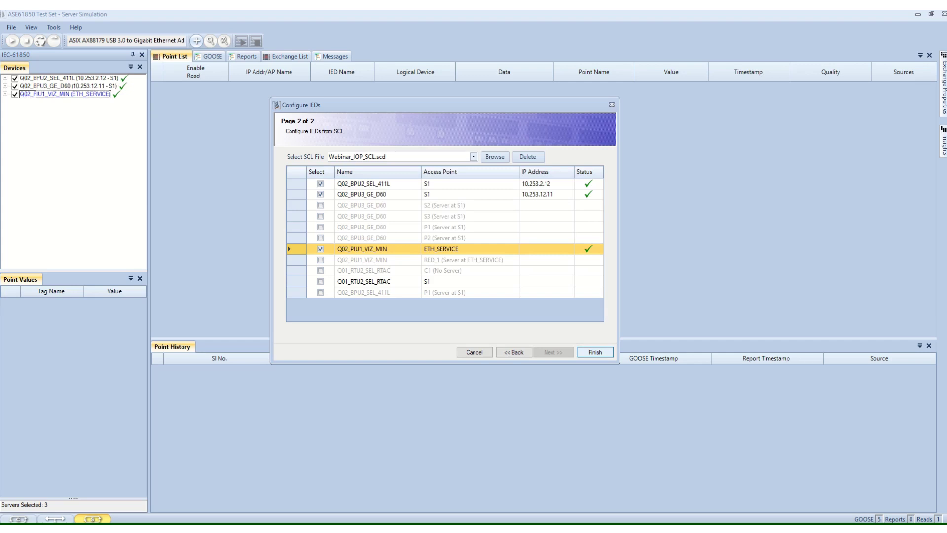
click(595, 352)
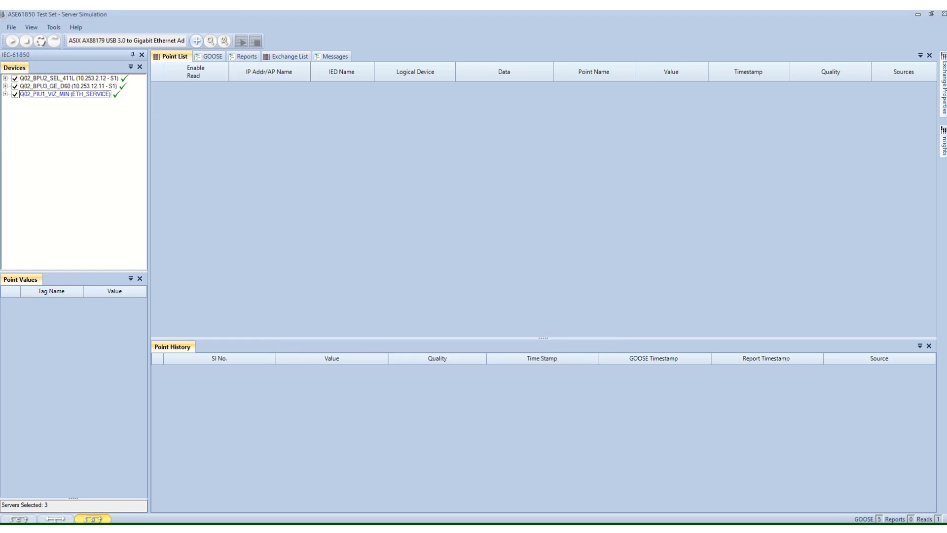
- Launch a second ASE61850 Test Set instance and arrange its Client Simulation window beside the Server Simulation window
drag(288, 14, 679, 39)
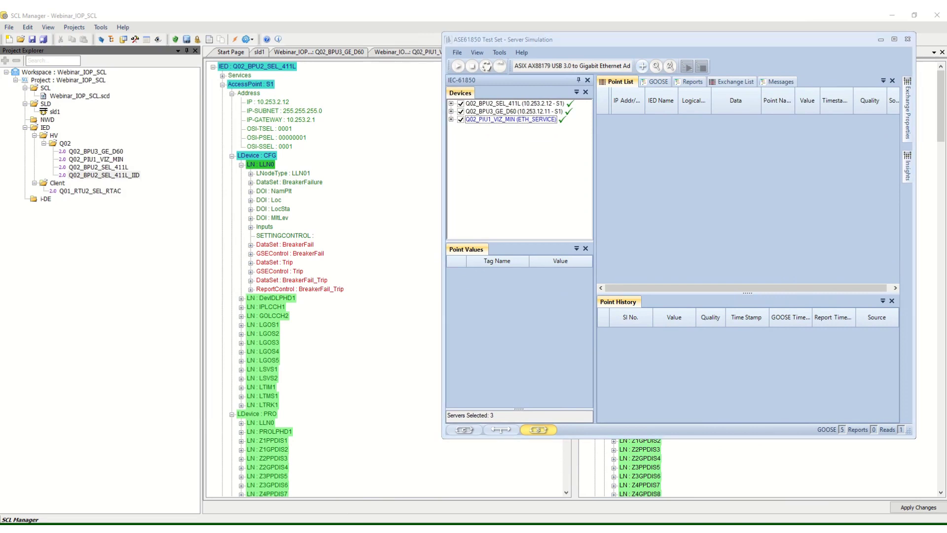
key(super)
text(ase)
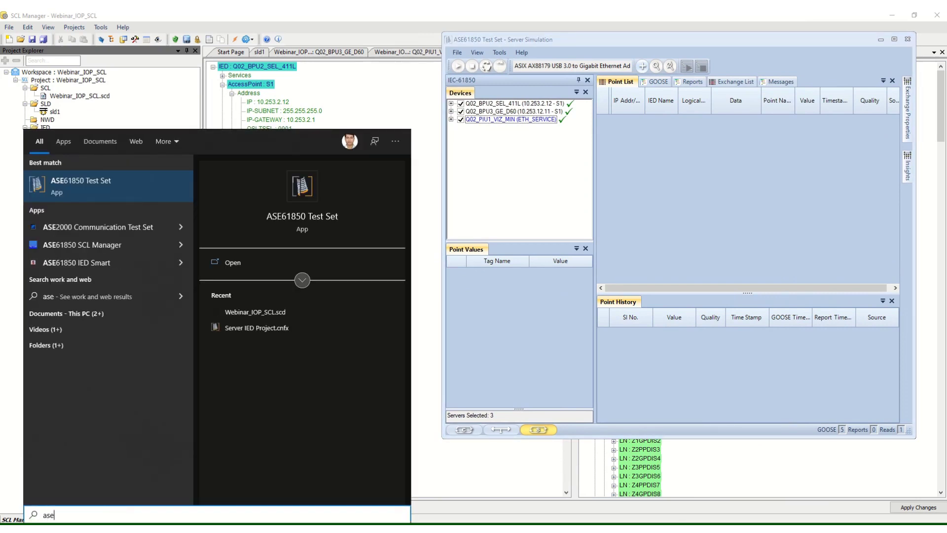
key(Return)
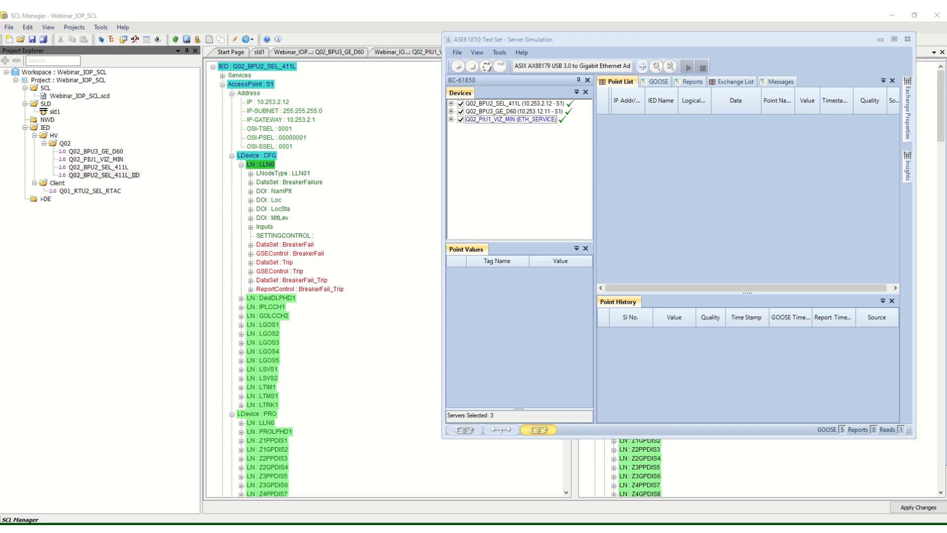
drag(542, 92, 242, 36)
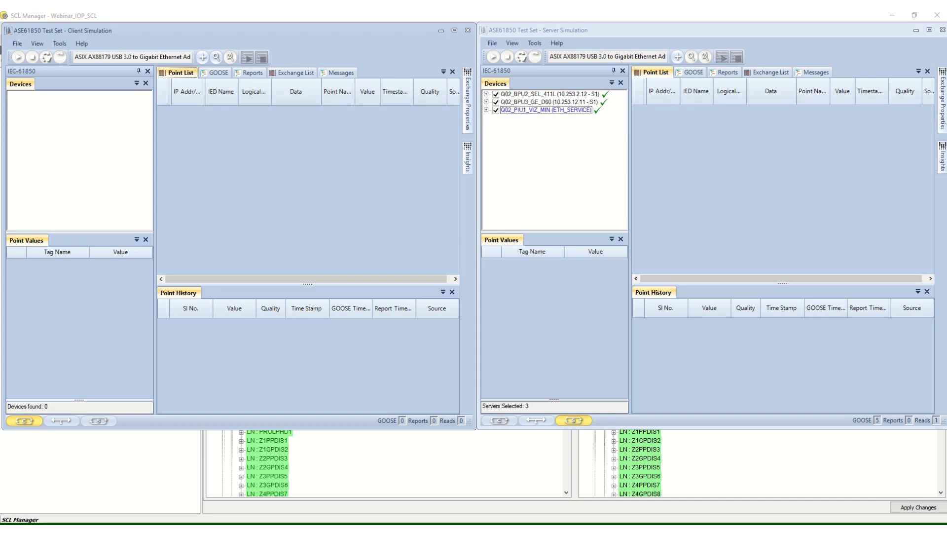
- In Client Simulation, start configuring IEDs from SCL and load Webinar_IOP_SCL.scd from the Webinar_SCD_Export folder on the Desktop
click(202, 56)
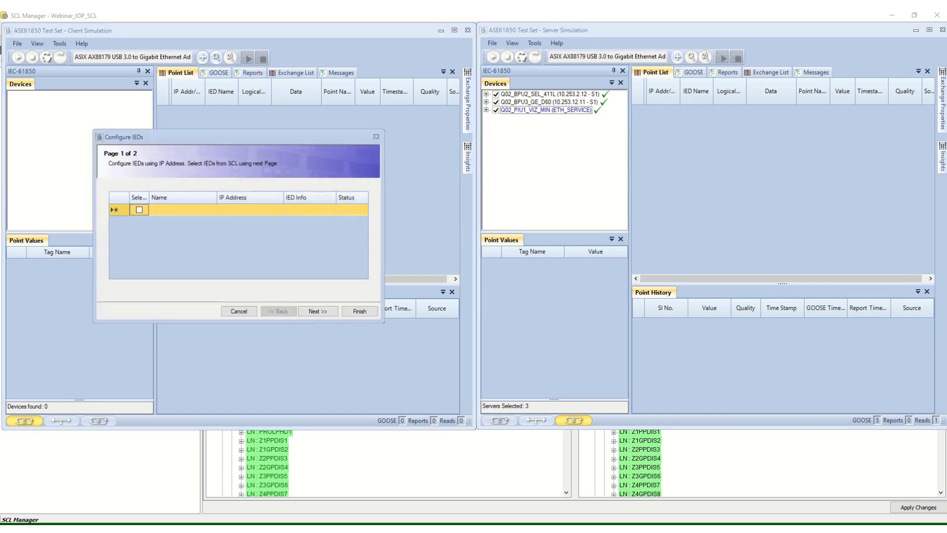
click(318, 311)
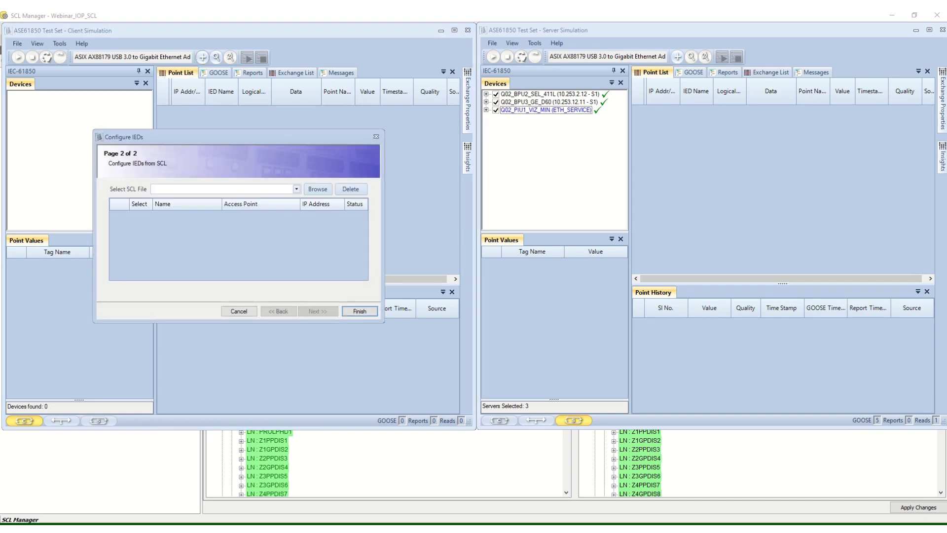
click(296, 189)
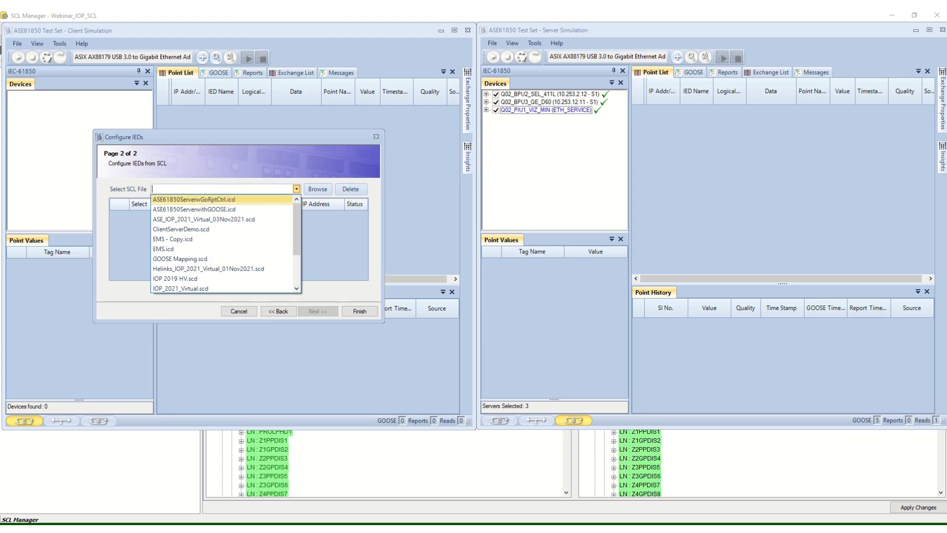
click(318, 189)
click(317, 189)
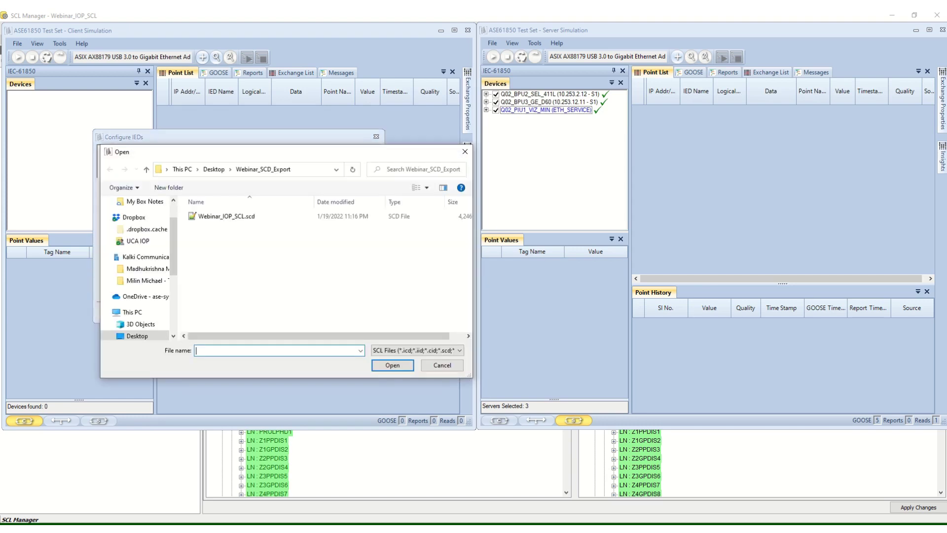
click(227, 216)
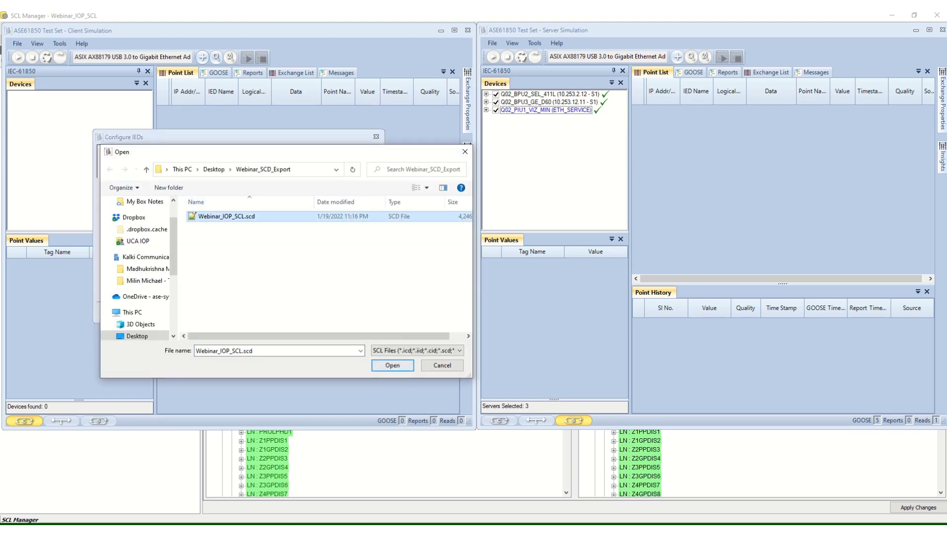
click(392, 365)
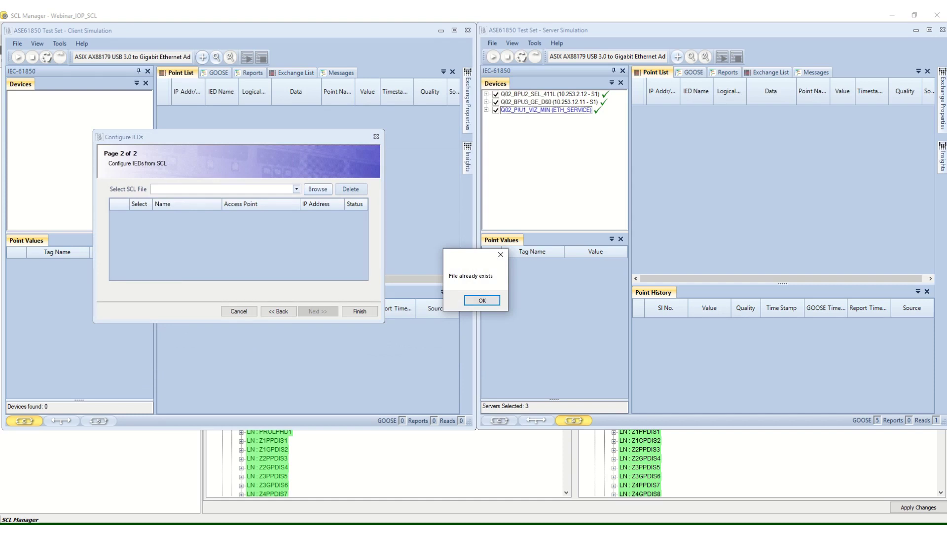
key(Return)
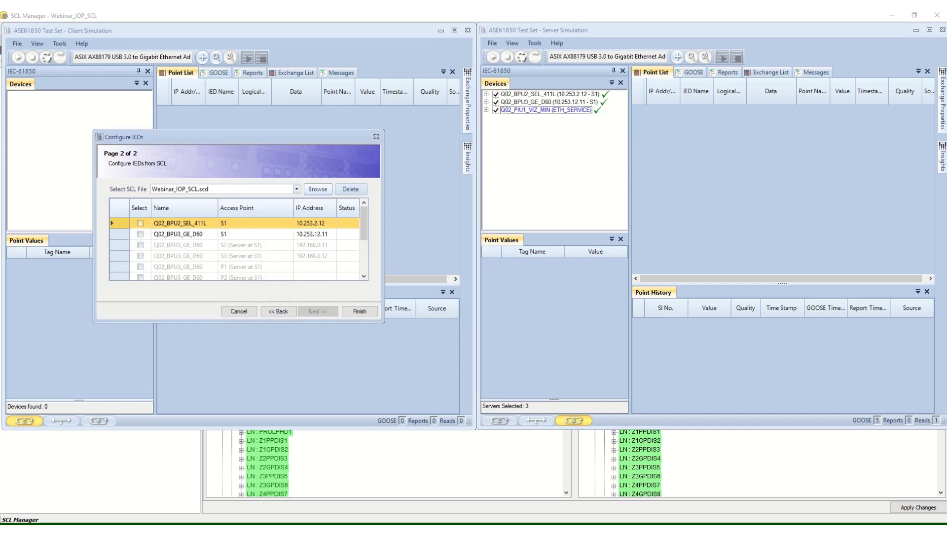
- Add Q02_BPU2_SEL_411L and Q02_BPU3_GE_D60, both at access point S1, to the client's devices
click(140, 223)
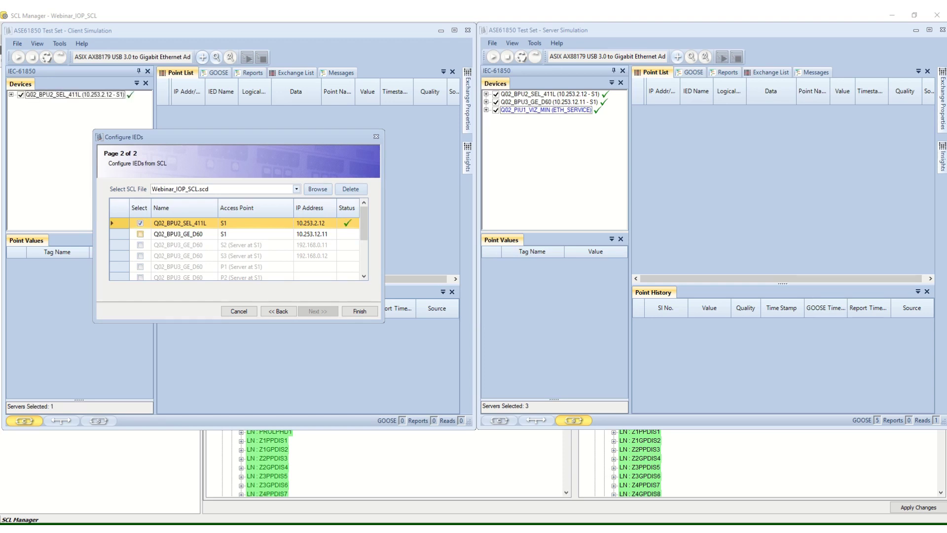
click(140, 234)
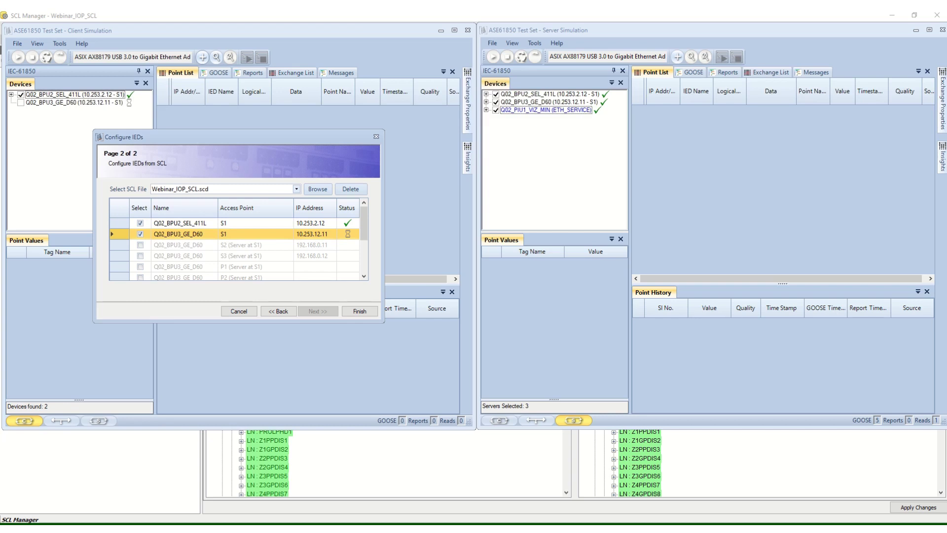
scroll(237, 247, down, 1)
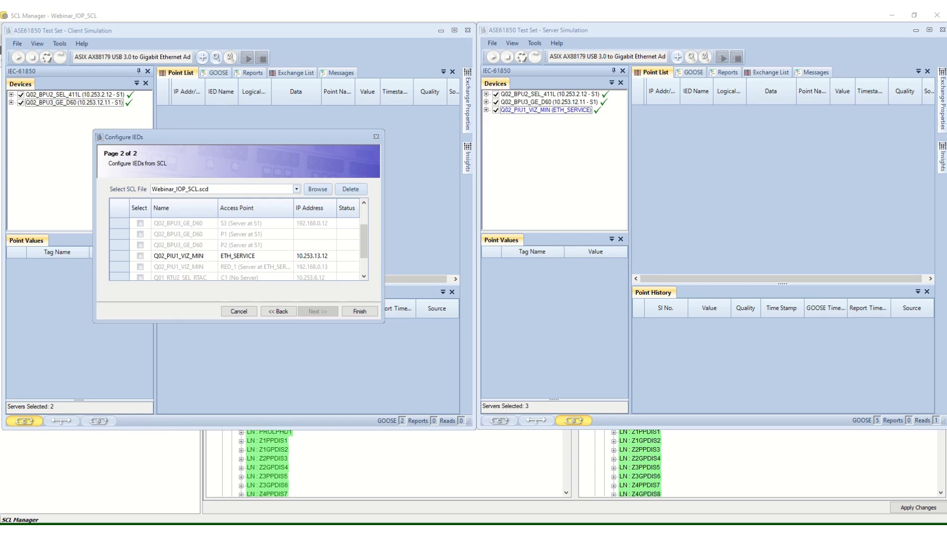
- Clear the IP address of Q02_PIU1_VIZ_MIN at ETH_SERVICE, add it to the client's devices and finish the IED configuration
click(331, 256)
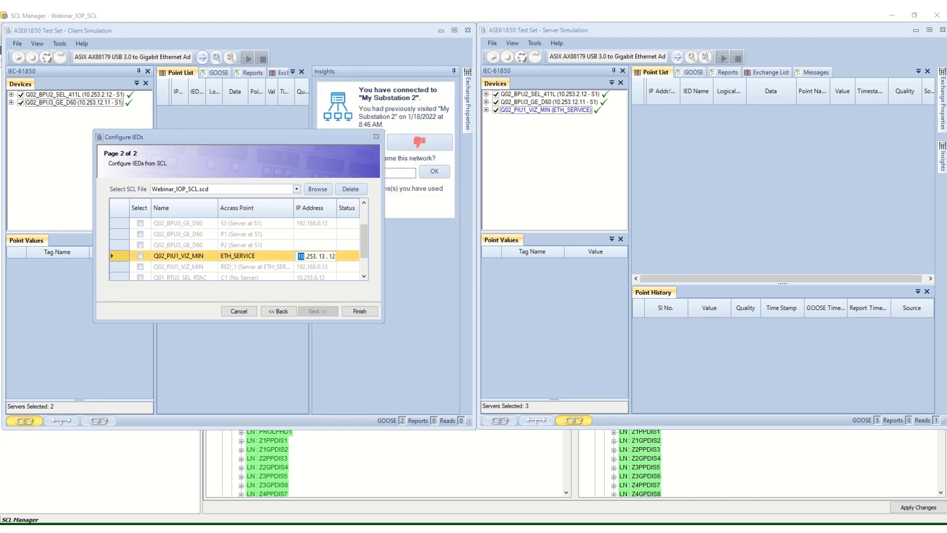
click(332, 256)
key(BackSpace)
key(BackSpace)
key(BackSpace)
key(BackSpace)
key(BackSpace)
key(BackSpace)
key(BackSpace)
key(BackSpace)
key(Return)
click(140, 256)
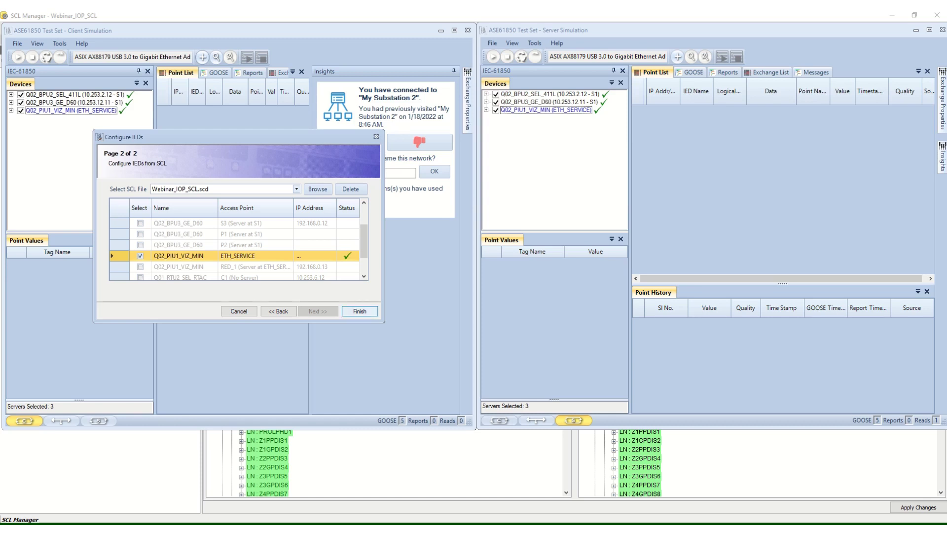
click(359, 311)
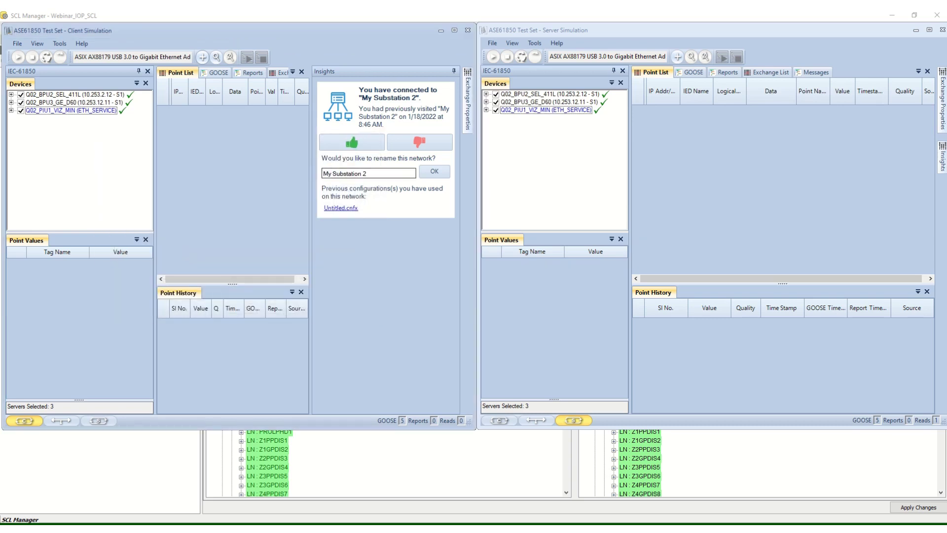
- Collapse the client's Insights pane and display the GOOSE history in both the client and server simulations
click(454, 71)
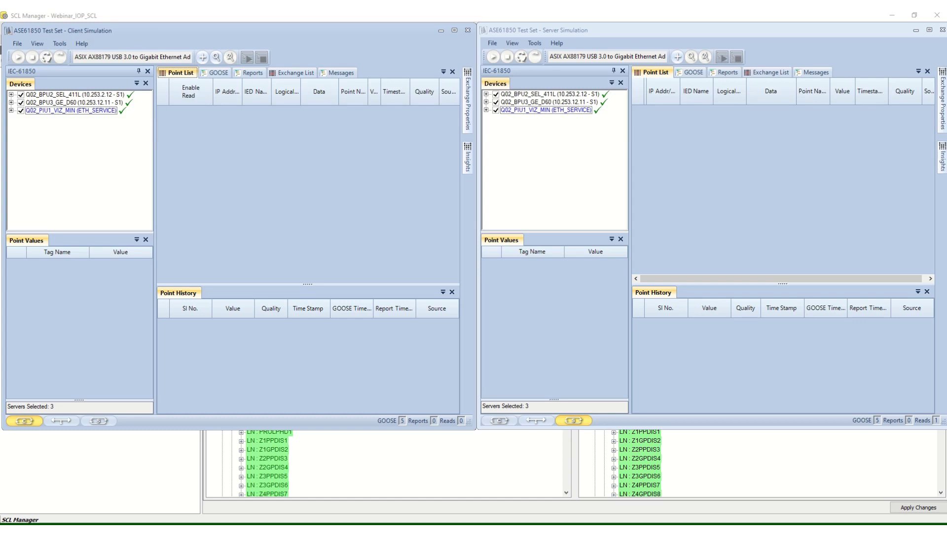
click(215, 72)
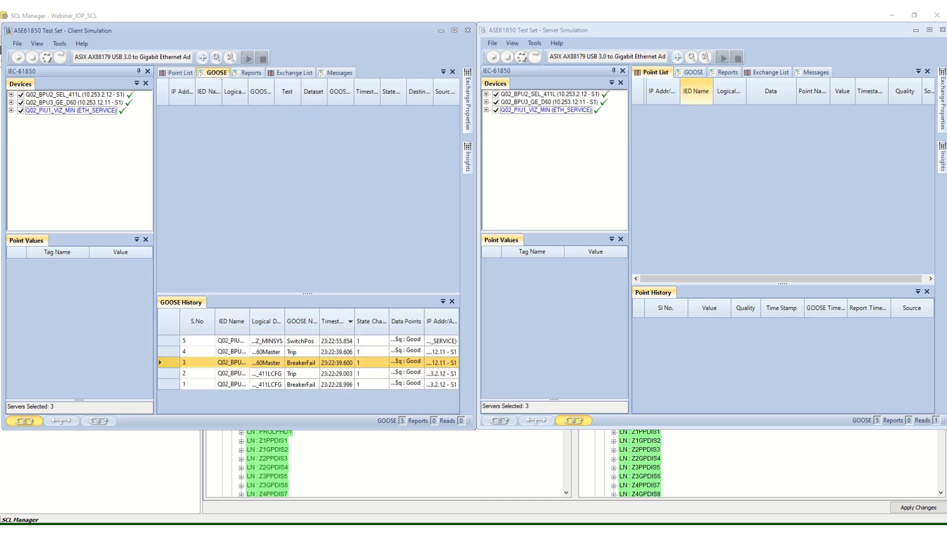
click(692, 72)
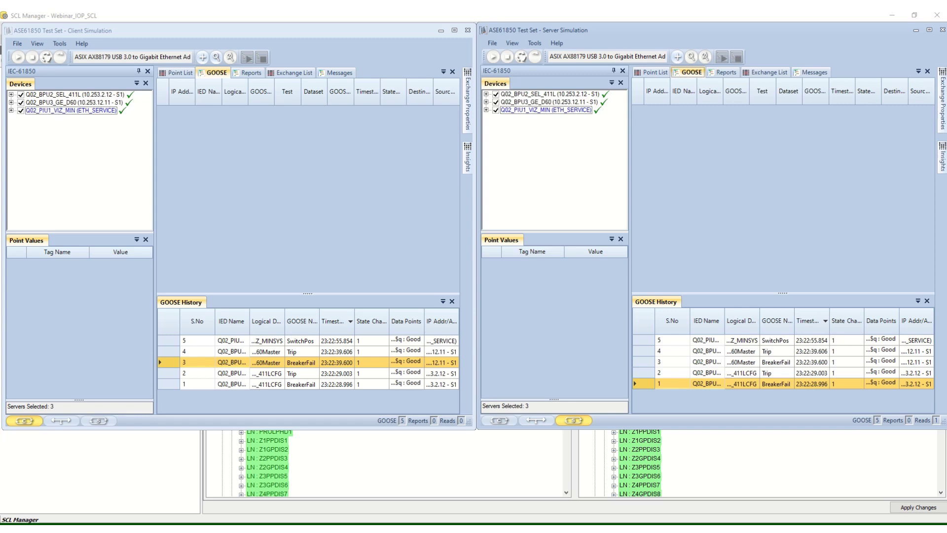
- Expand the SEL 411L's buffered reports in the client, widen the device tree, and show the Reports view with BreakerFail_Trip01 selected
click(11, 95)
click(20, 150)
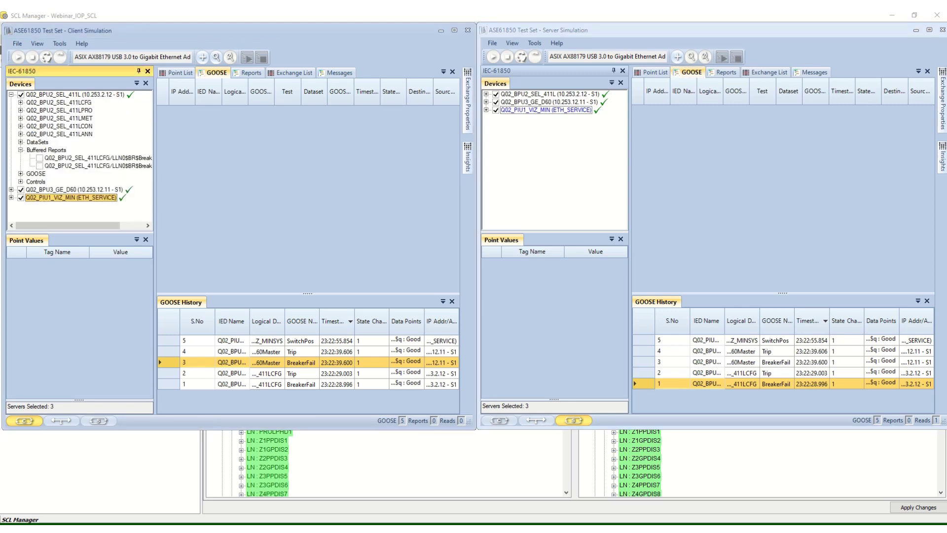
drag(156, 236, 200, 237)
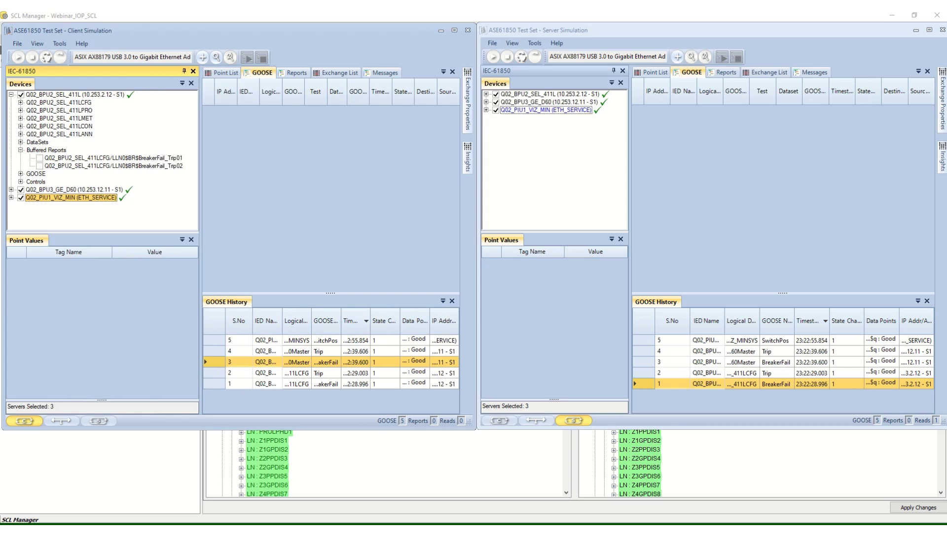
click(295, 72)
click(114, 158)
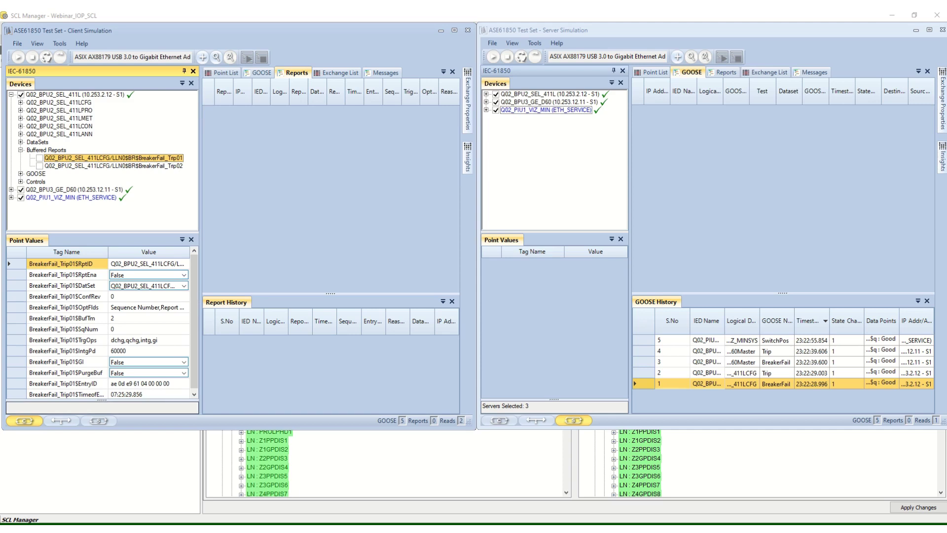
- Set IntgPd to 10000 for the SEL 411L's BreakerFail_Trip01 report and enable it with RptEna set to True
click(118, 351)
click(119, 351)
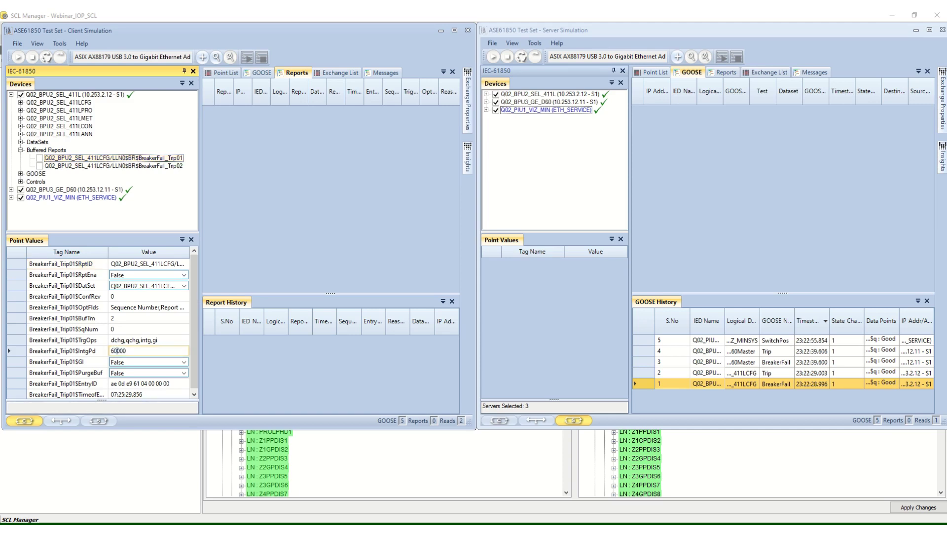
text(1)
key(Return)
click(183, 275)
click(184, 276)
click(183, 276)
click(127, 285)
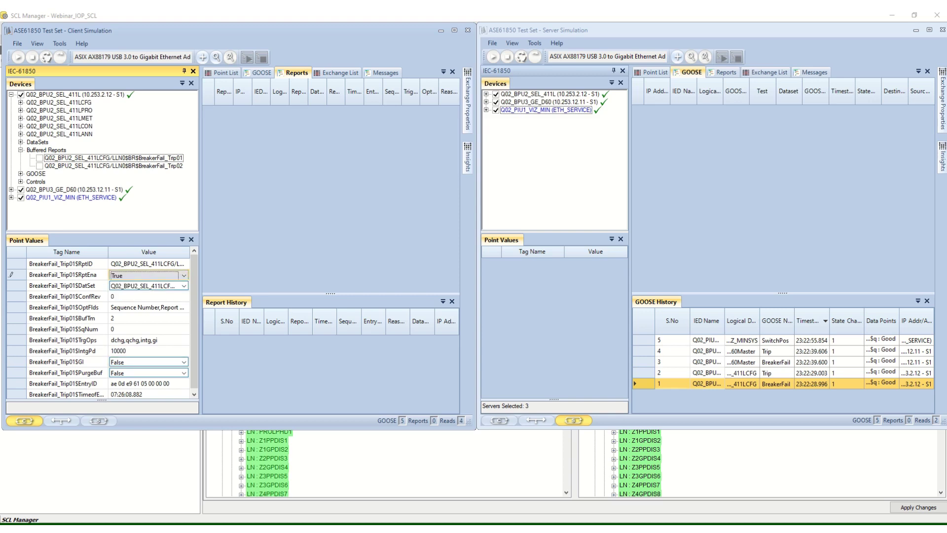
click(92, 287)
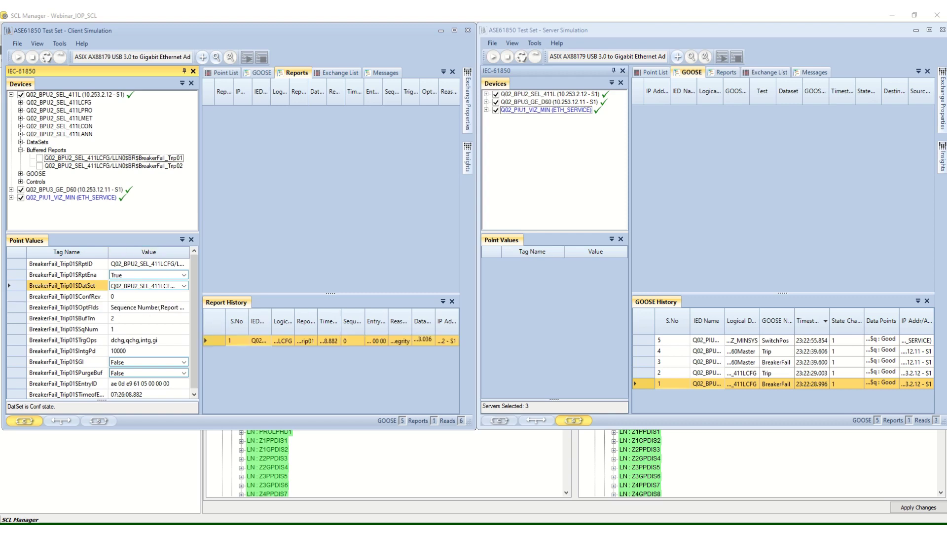
- Expand the GE D60's buffered reports in the client and select its BreakerFail_Trip01 report
click(10, 189)
scroll(74, 192, down, 3)
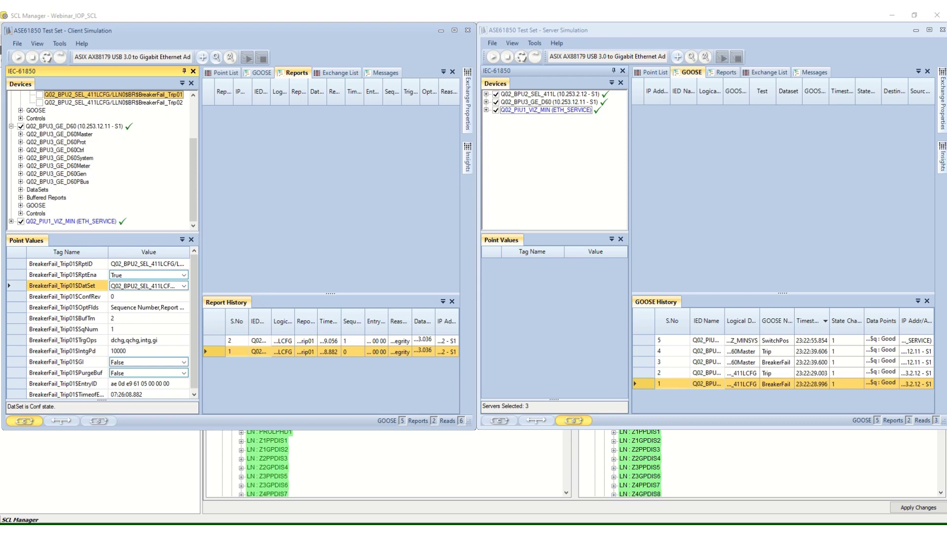
click(21, 197)
scroll(114, 197, down, 1)
click(114, 189)
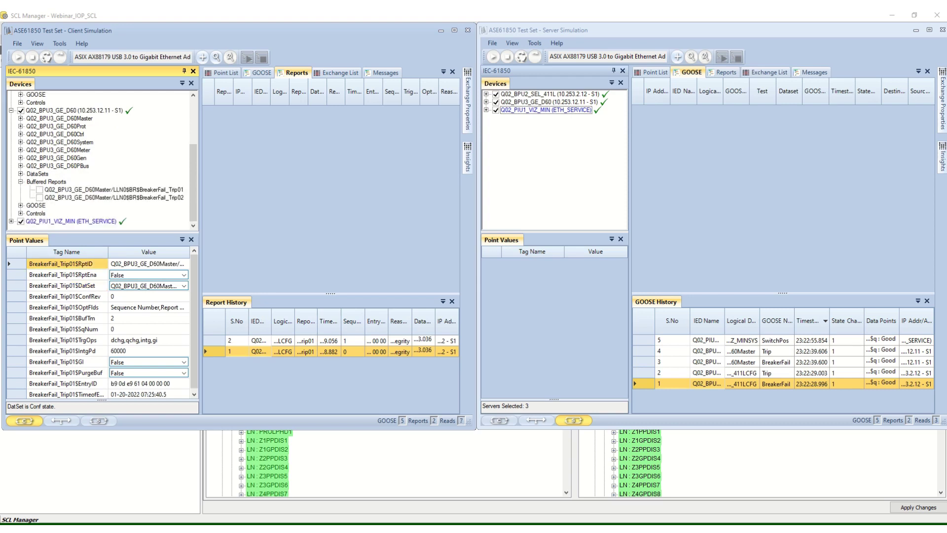
- Set IntgPd to 10000 for the GE D60's BreakerFail_Trip01 report and enable it with RptEna set to True
click(112, 350)
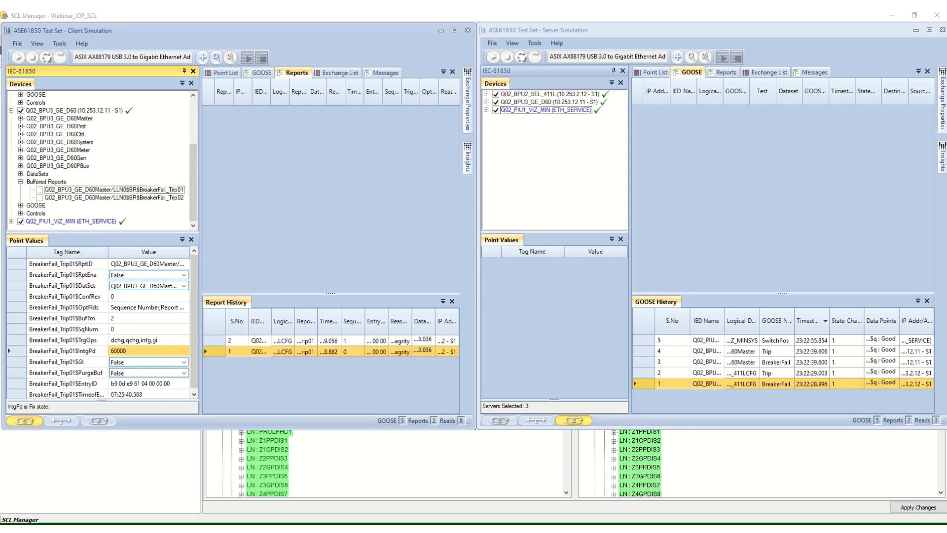
click(111, 350)
text(1)
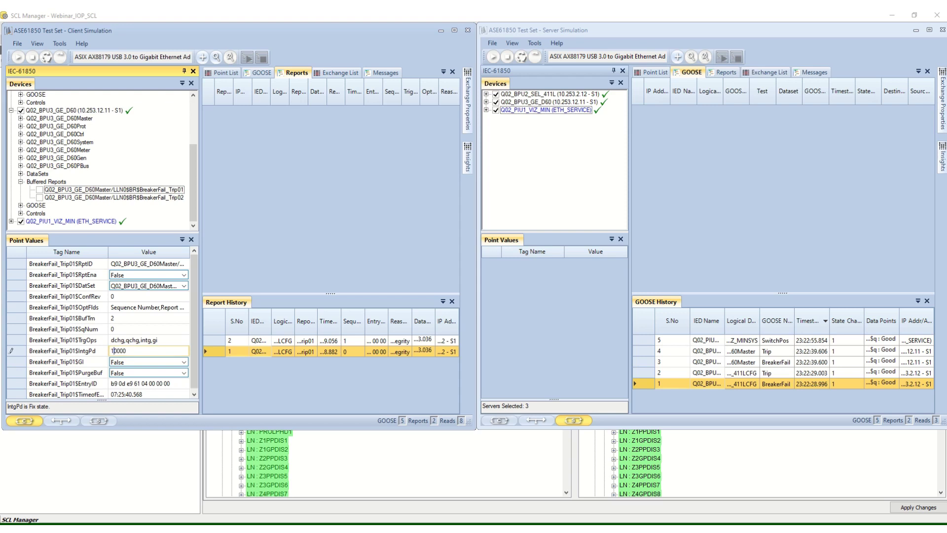
key(Delete)
key(Return)
click(183, 275)
click(184, 275)
click(117, 285)
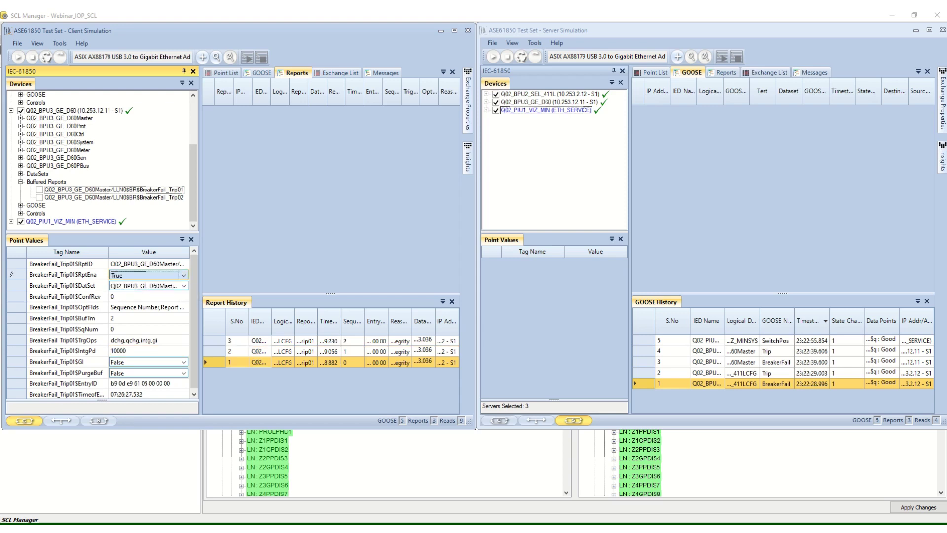
key(Return)
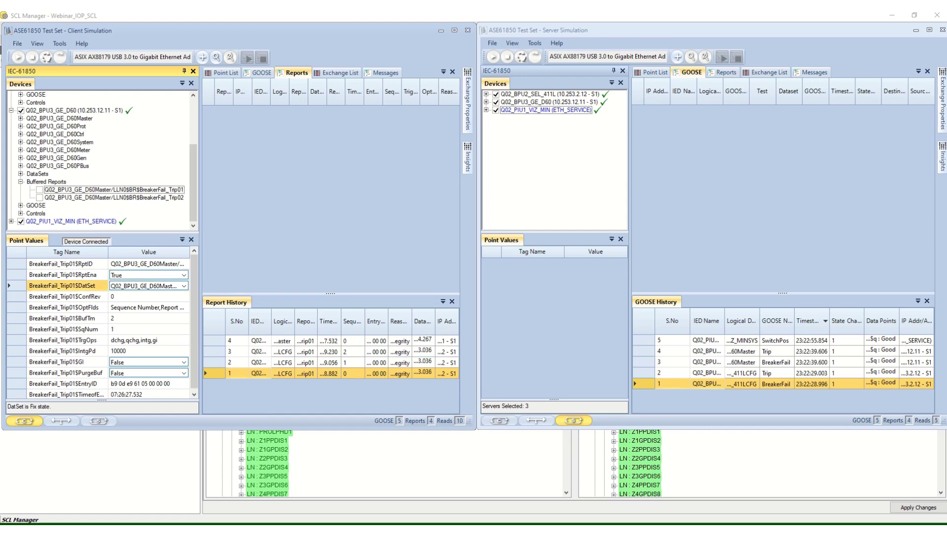
- Expand the GE D60's controls in the client's device tree and maximize the Client Simulation window
click(79, 189)
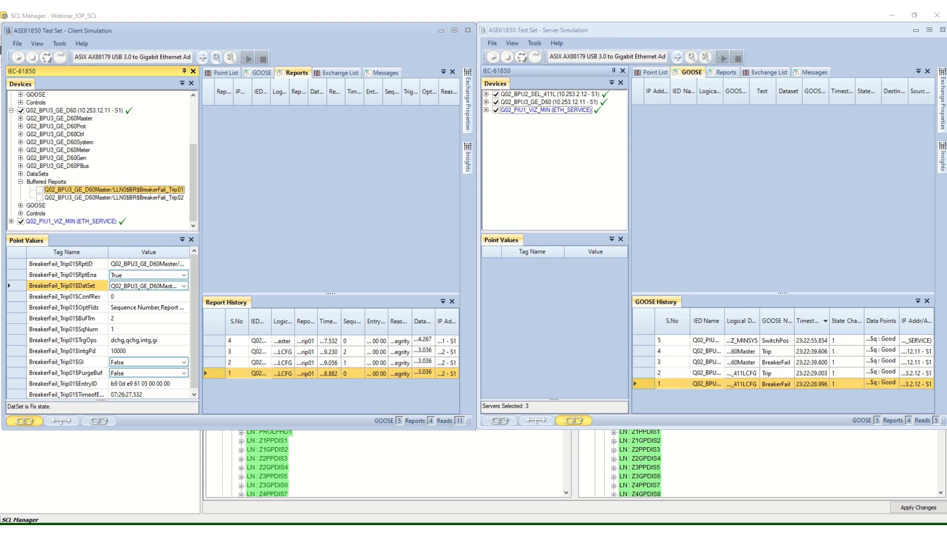
click(20, 213)
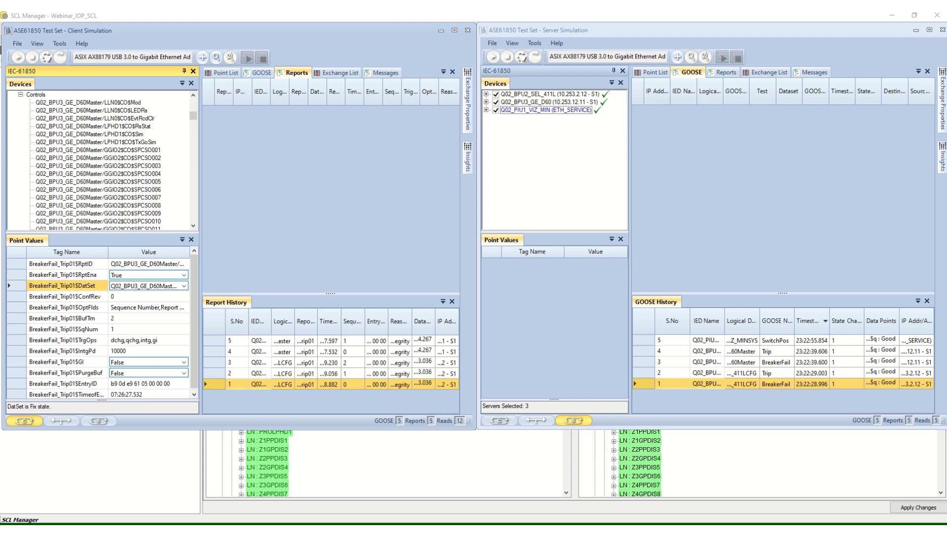
scroll(102, 160, up, 6)
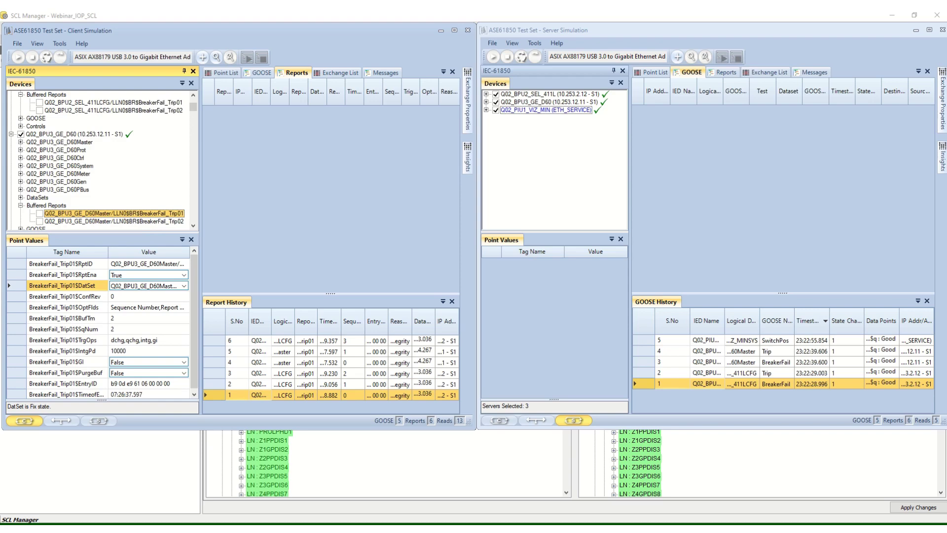
click(454, 31)
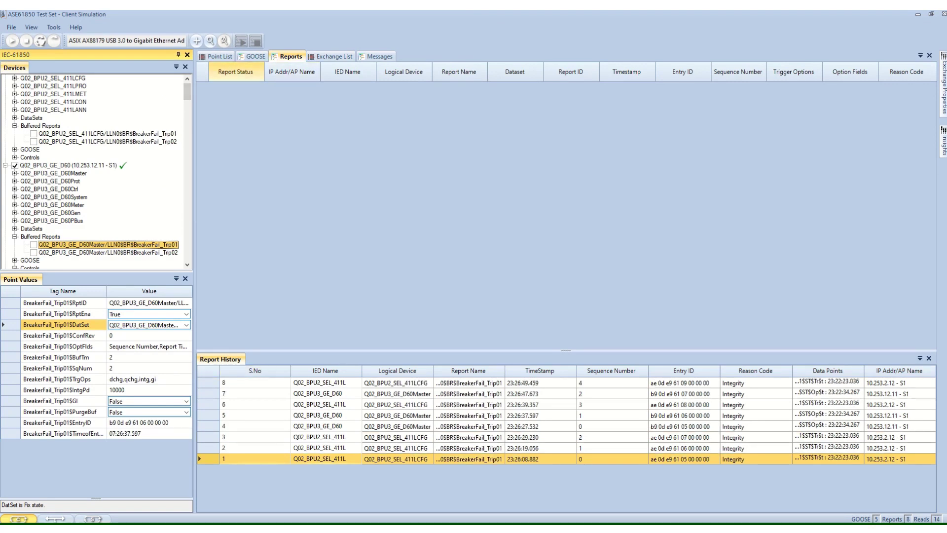
- Tick the BreakerFail_Trip01 reports of the GE D60 and the SEL 411L for monitoring and show the Reports view
click(254, 56)
click(108, 244)
scroll(108, 245, down, 4)
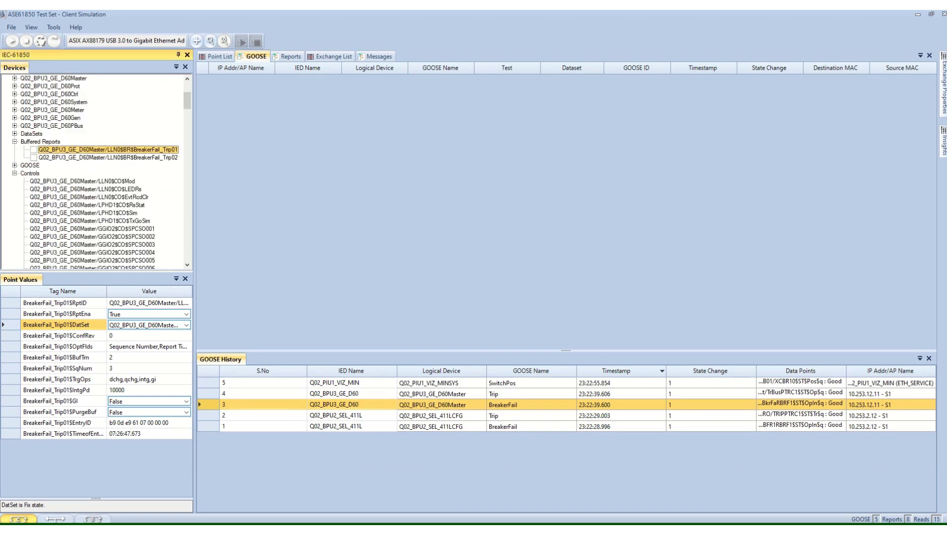
scroll(96, 172, up, 5)
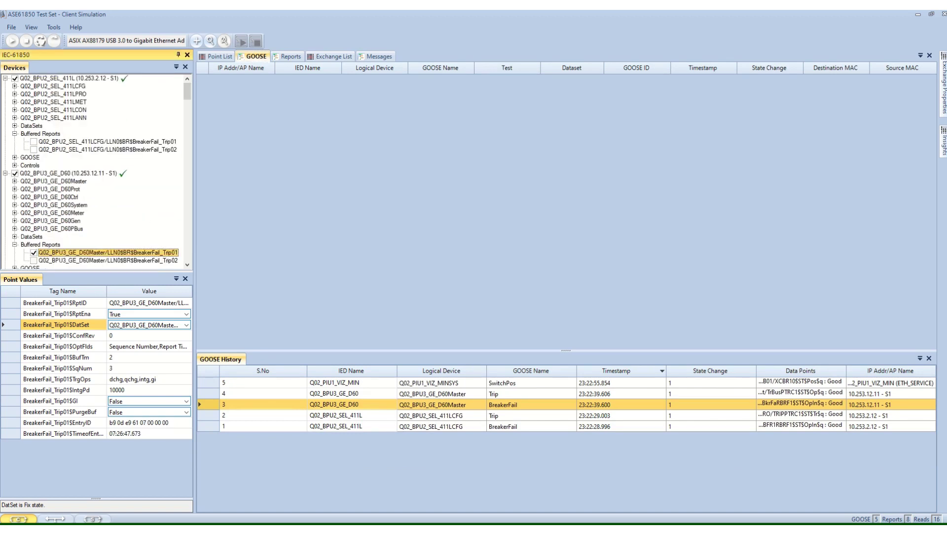
click(287, 57)
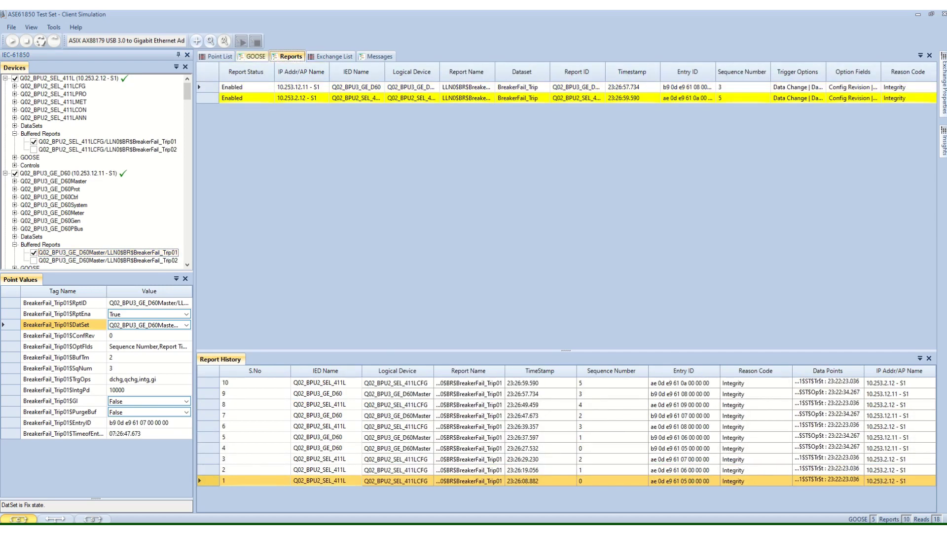
- Show the client's GOOSE view and monitor the SEL 411L's BreakerFail and Trip GOOSE messages
click(252, 57)
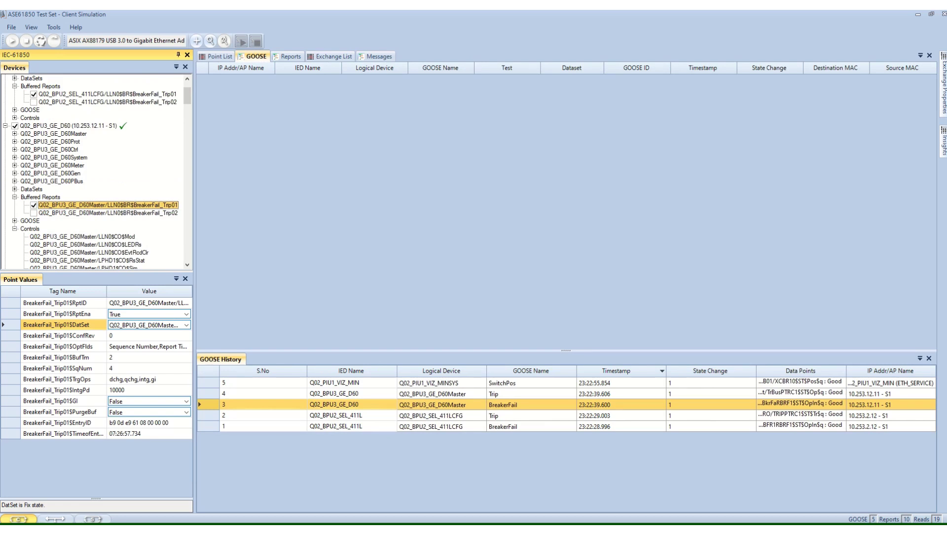
click(14, 110)
click(33, 118)
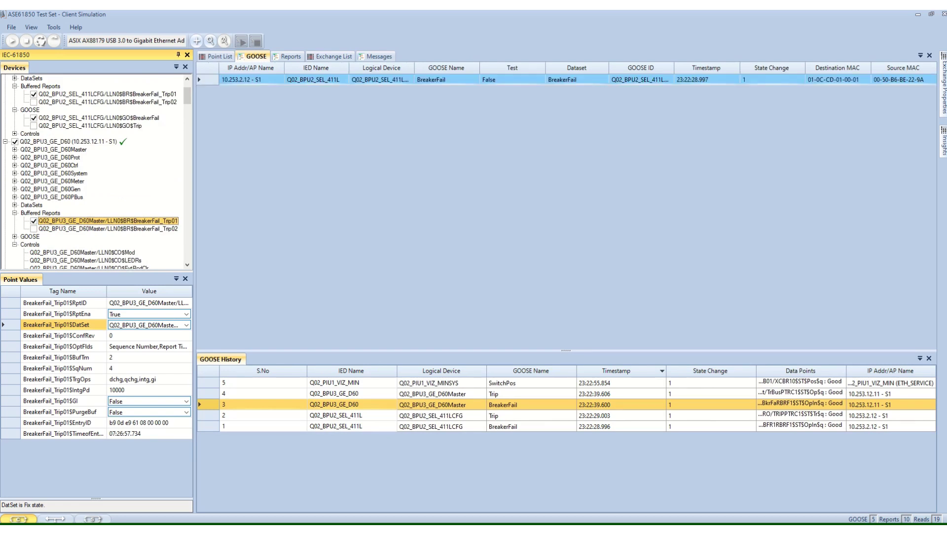
click(34, 126)
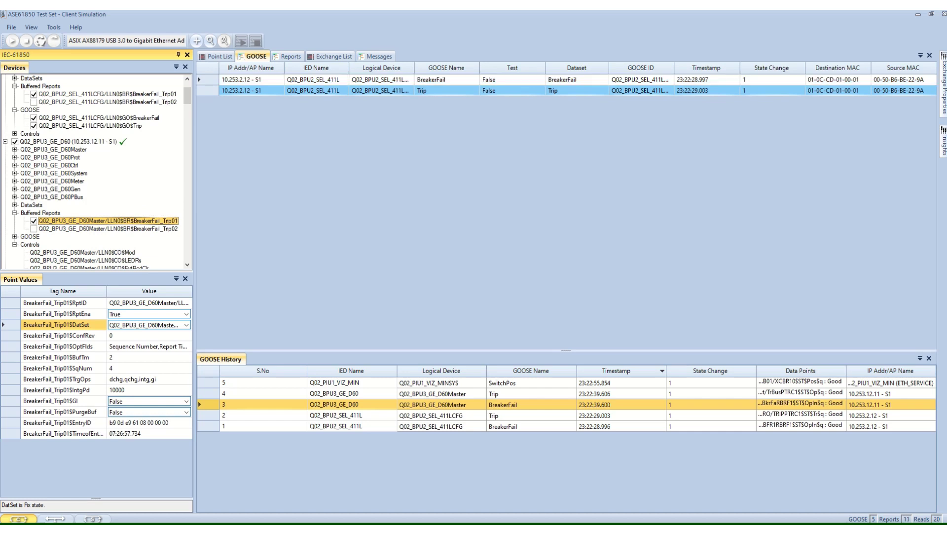
- Expand the GE D60's GOOSE messages and monitor its BreakerFail and Trip messages
scroll(93, 172, down, 2)
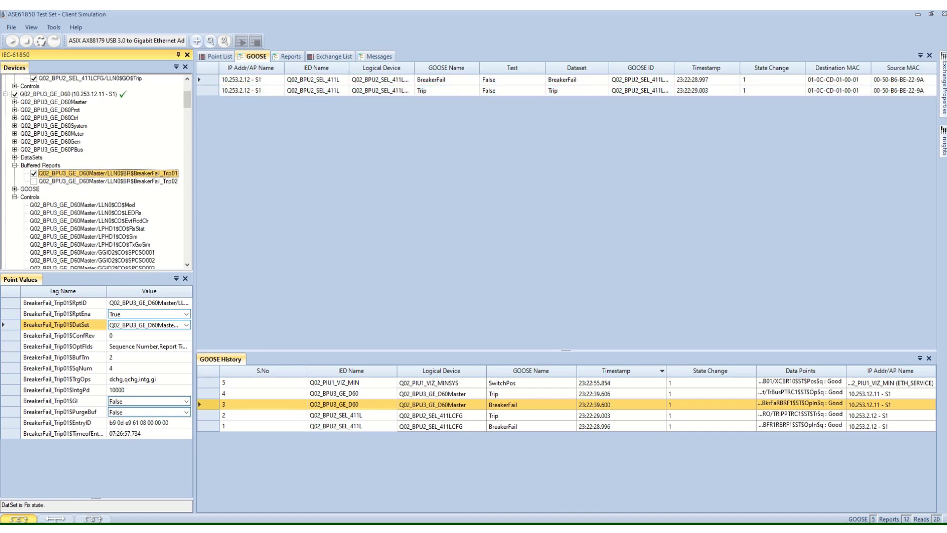
click(15, 189)
click(33, 198)
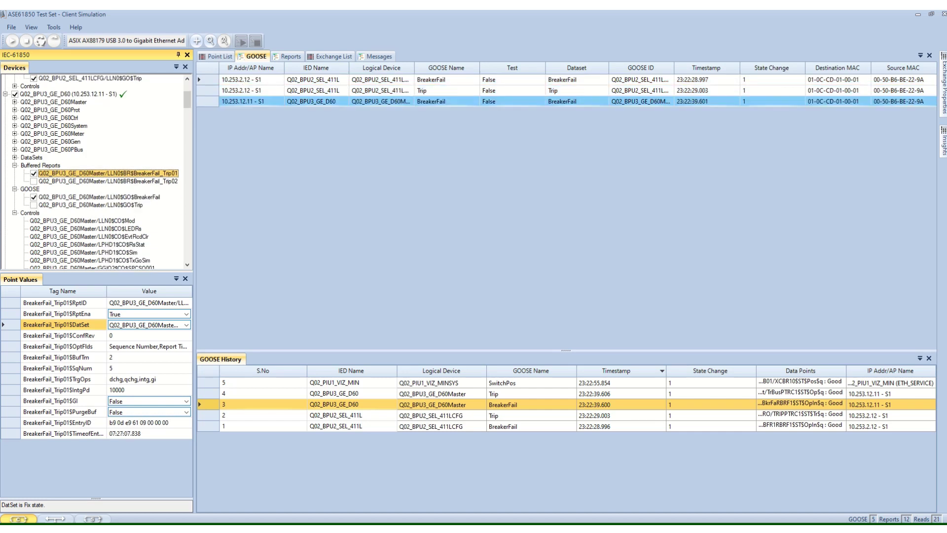
click(34, 205)
- Expand Q02_PIU1_VIZ_MIN in the client's device tree and monitor its SwitchPos GOOSE message
scroll(93, 198, down, 18)
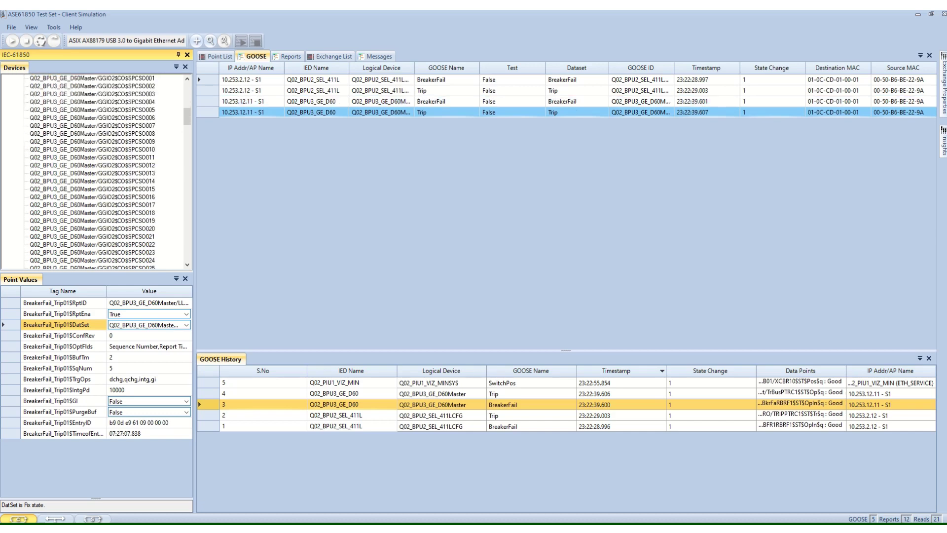
drag(187, 137, 187, 252)
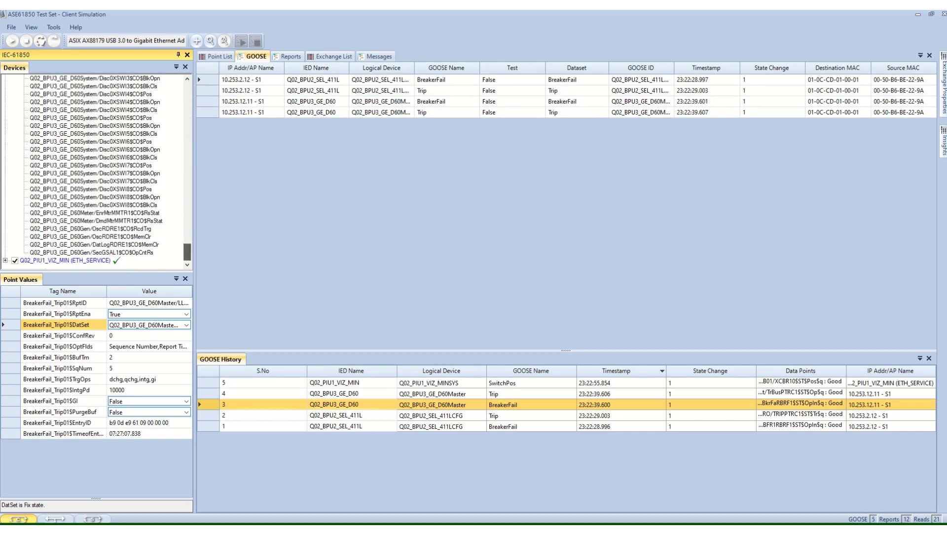
click(5, 260)
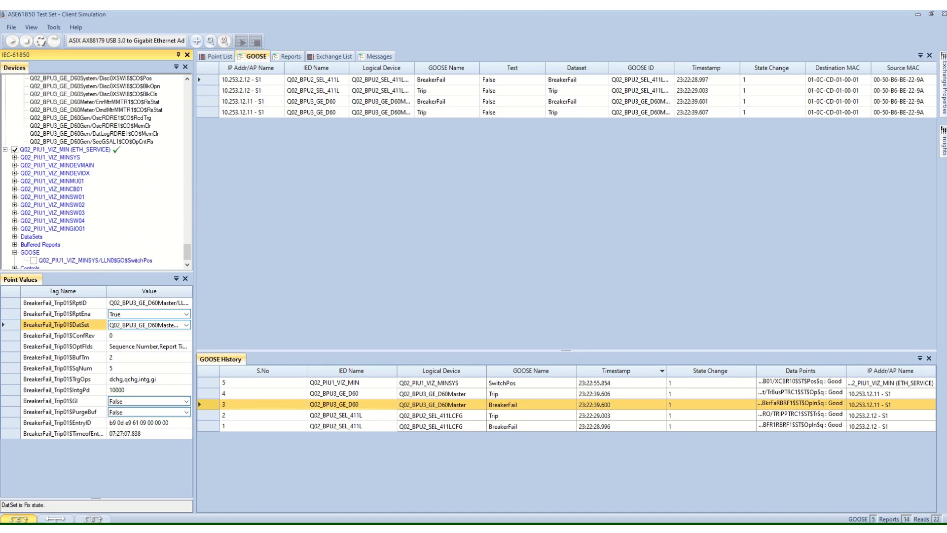
click(34, 261)
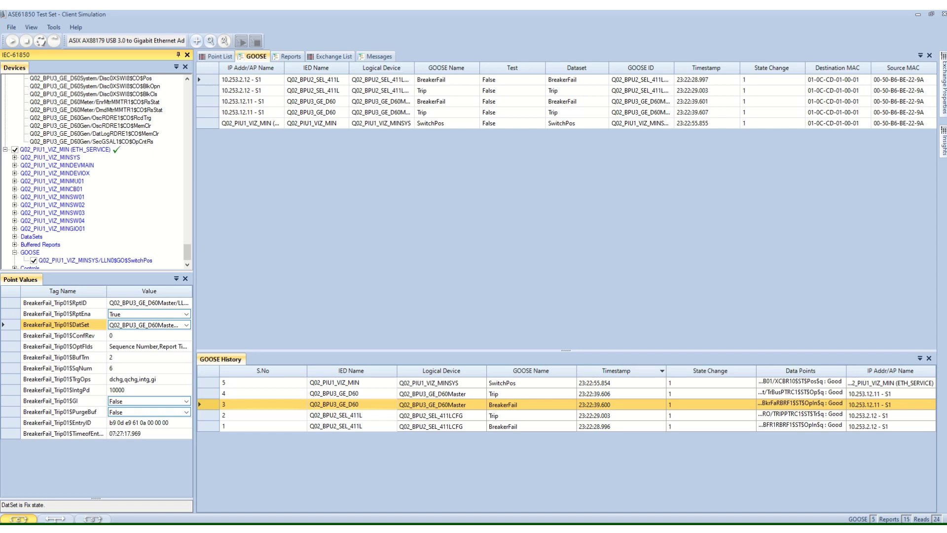
- Bring the Server Simulation window over the client, expand the SEL 411L's datasets and widen the device tree
mouse_move(108, 527)
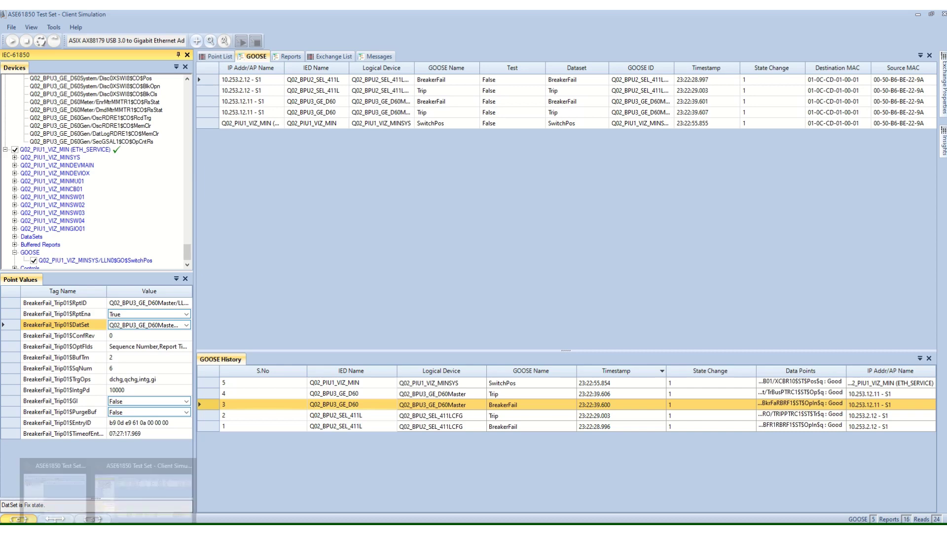
click(54, 491)
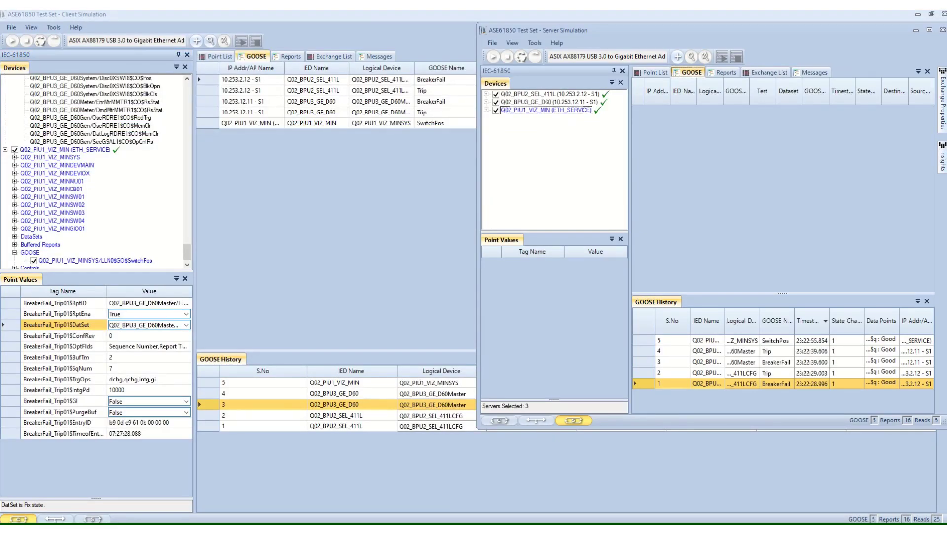
drag(700, 30, 502, 48)
click(288, 112)
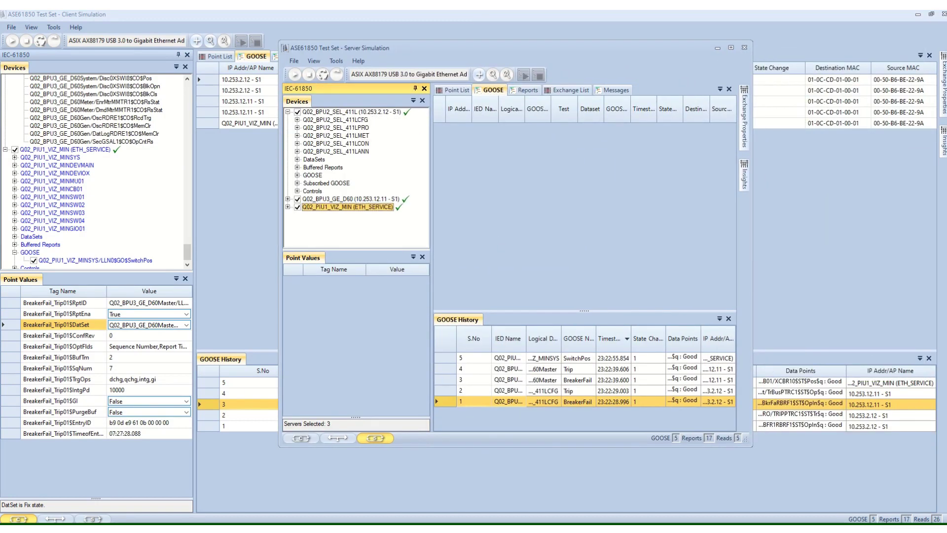
click(297, 159)
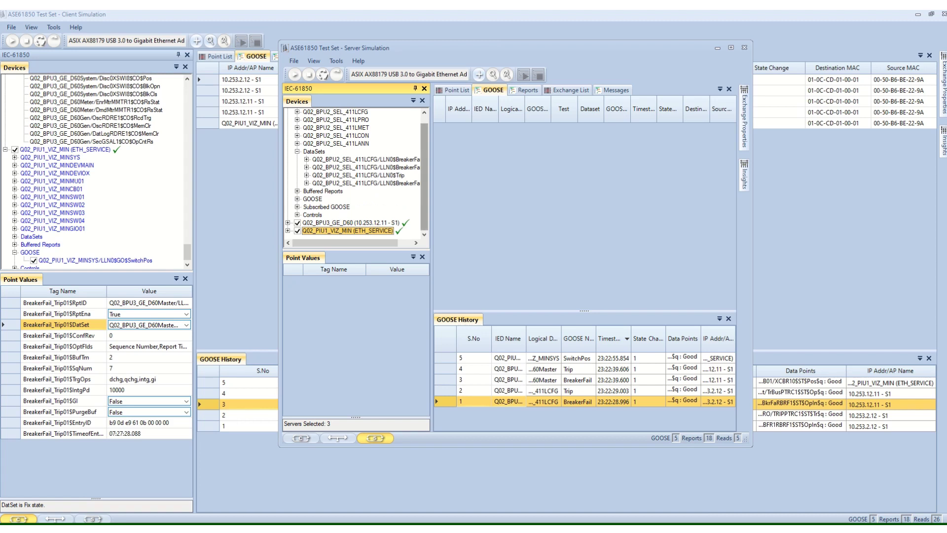
drag(432, 183, 491, 183)
- Expand the SEL 411L's BreakerFail dataset on the server and set its BFR1RBRF1 OpEx$general value to True
click(371, 159)
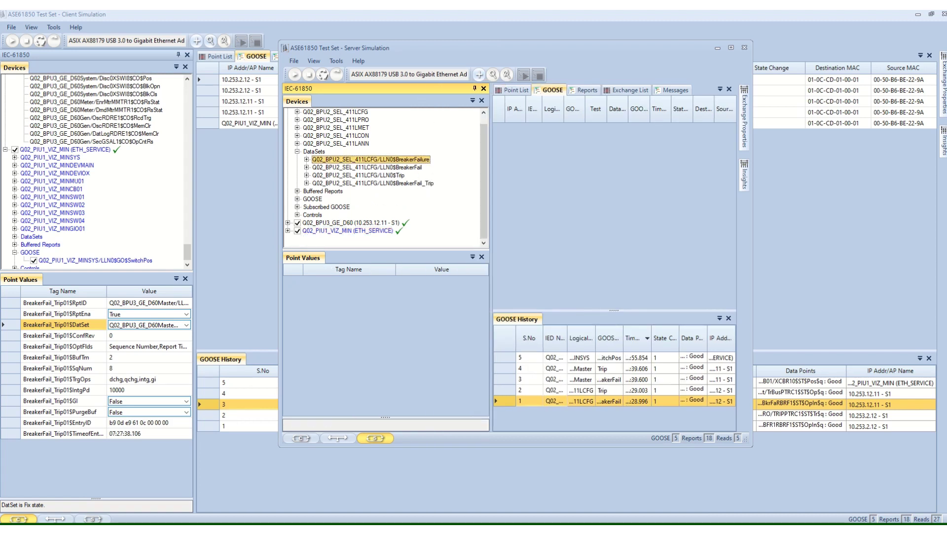
click(368, 167)
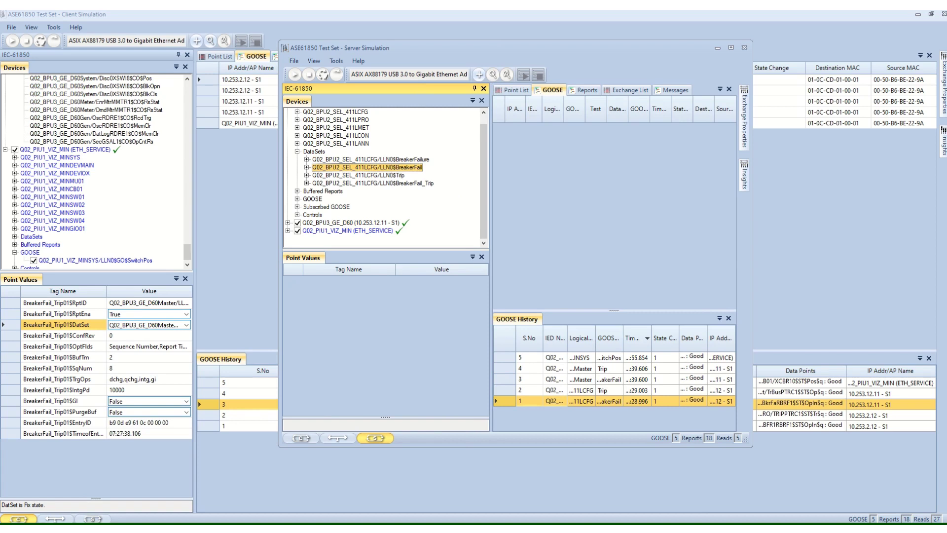
click(306, 167)
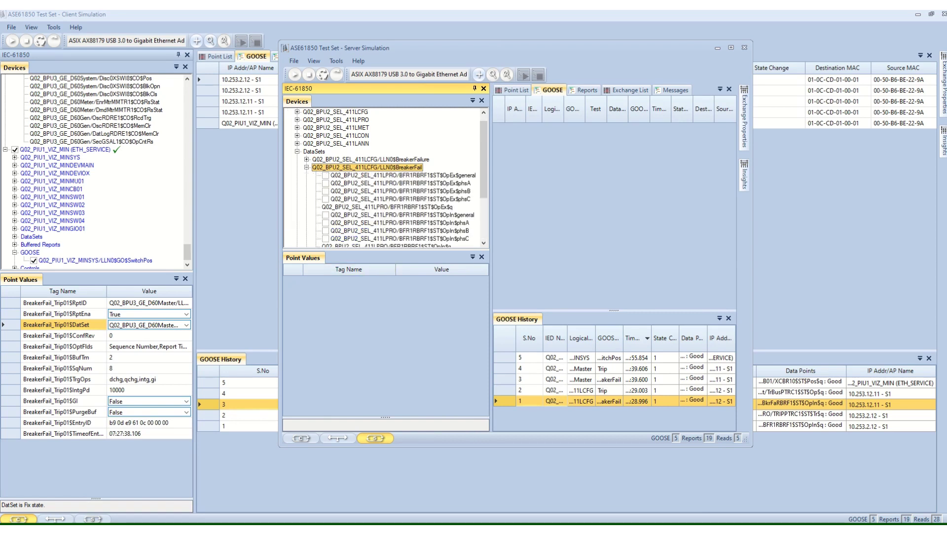
scroll(385, 178, down, 2)
click(403, 127)
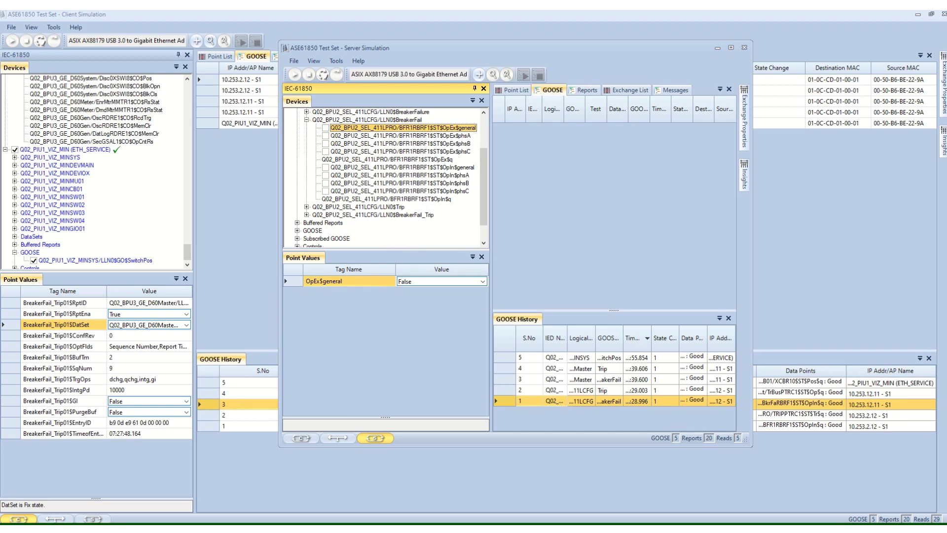
click(483, 281)
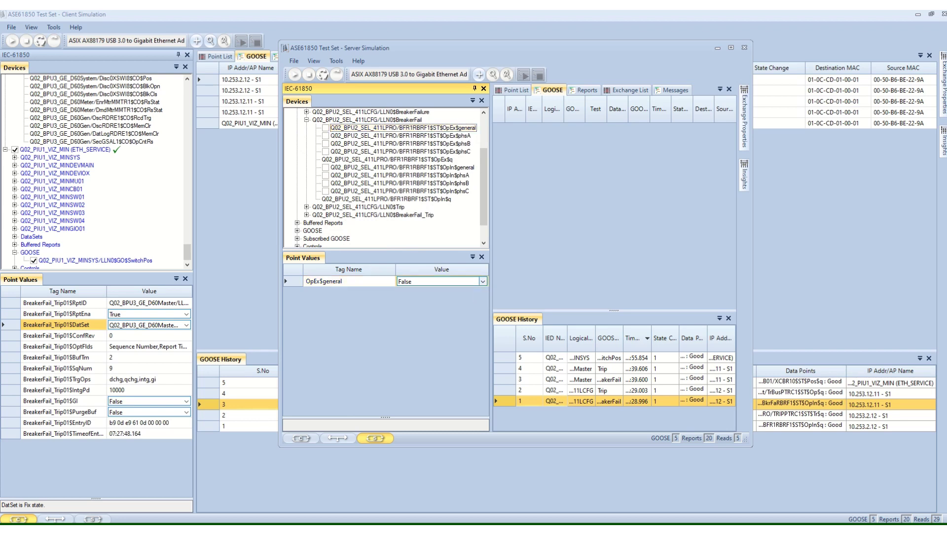
click(483, 281)
click(444, 292)
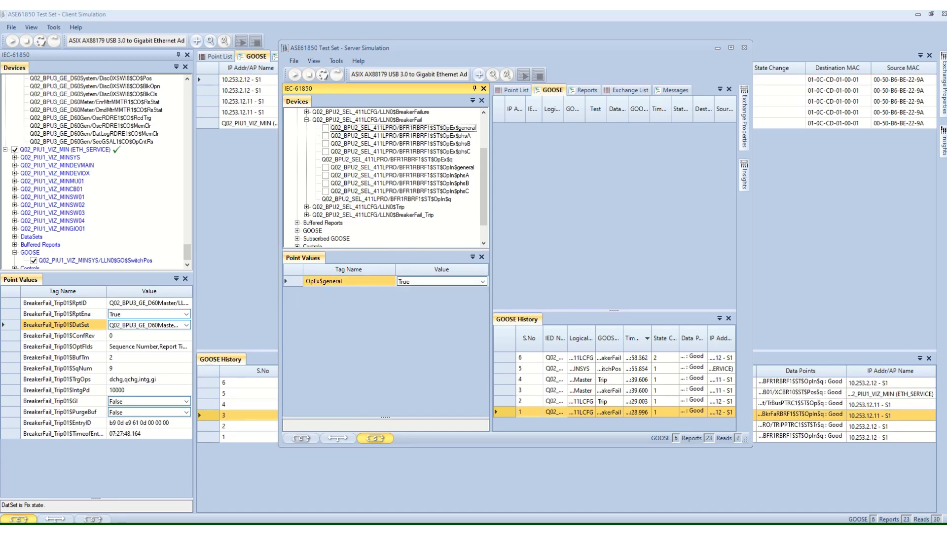
- Move the server window aside, minimize it, and examine the updated BreakerFail message in the client's GOOSE list and history
drag(345, 48, 146, 48)
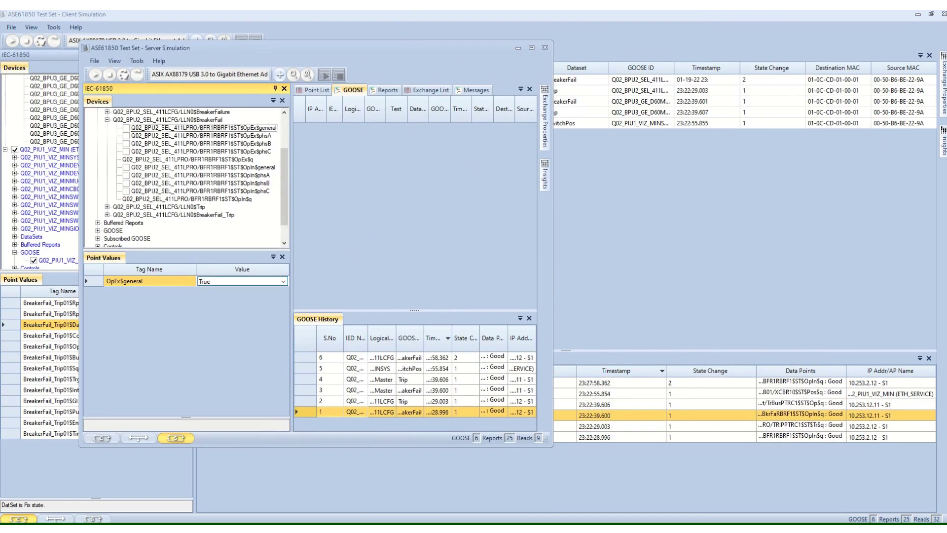
click(518, 48)
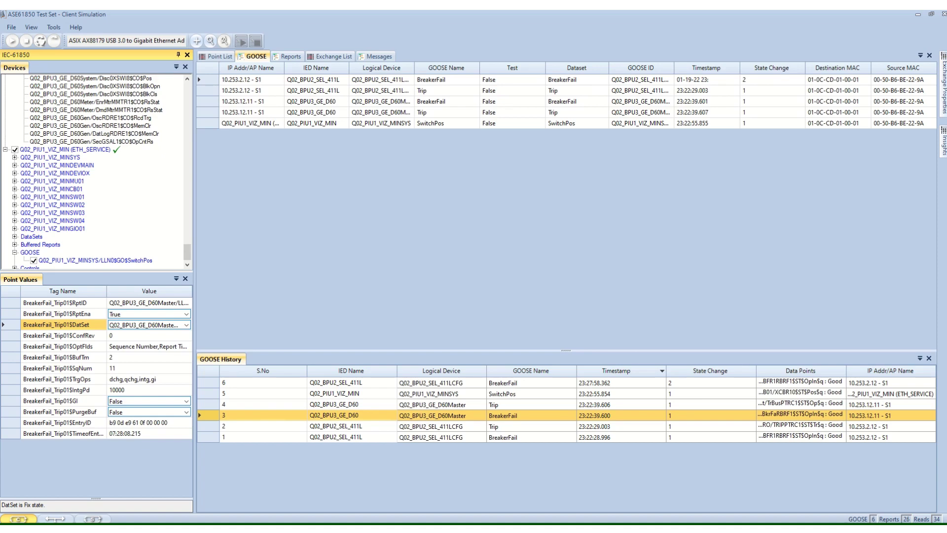
scroll(96, 172, up, 20)
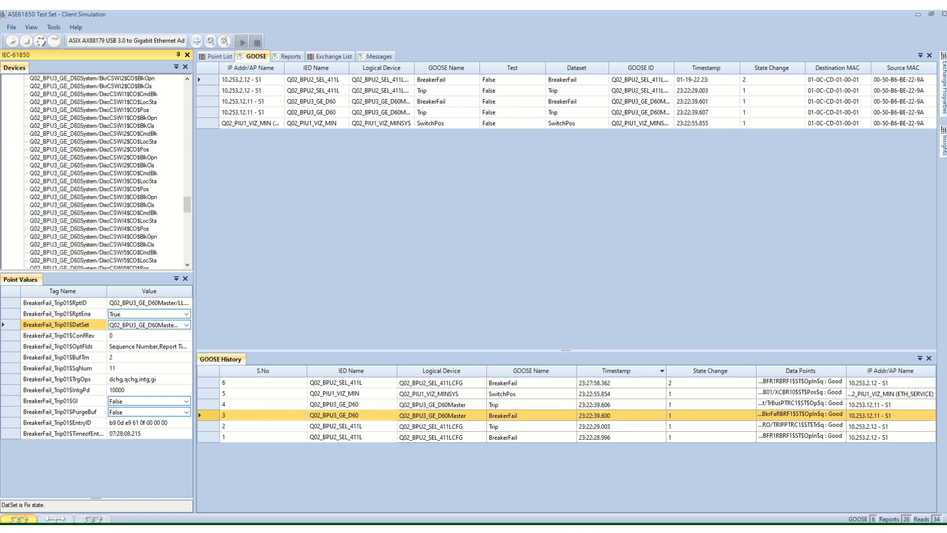
scroll(96, 172, up, 14)
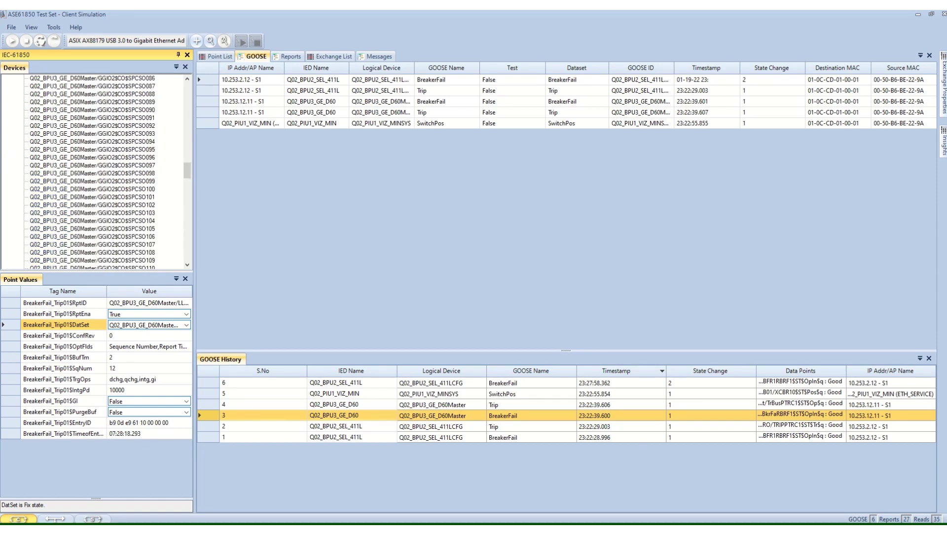
- Switch to SCL Manager and view the IOP_2021_Virtual single-line diagram and the Webinar_IOP_SCL IED comparison
click(93, 528)
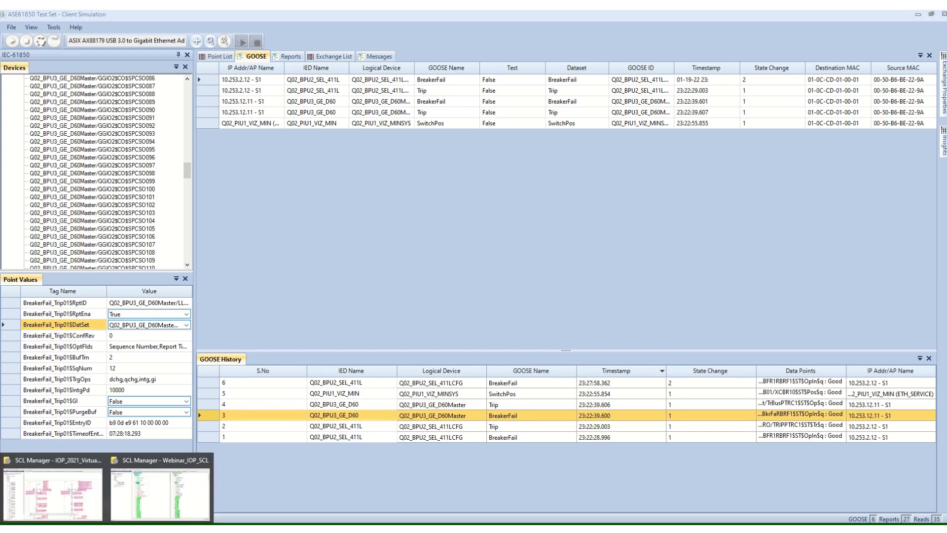
click(52, 494)
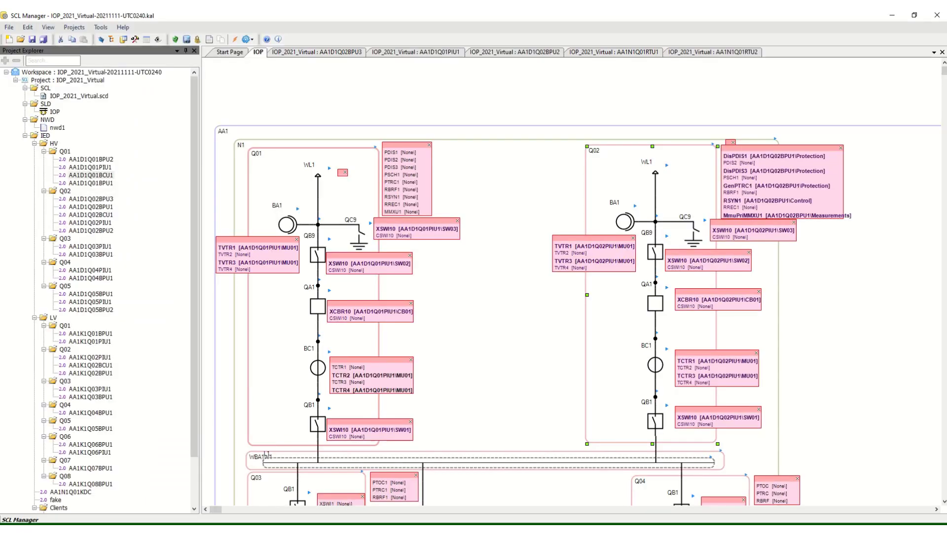
click(93, 529)
click(159, 493)
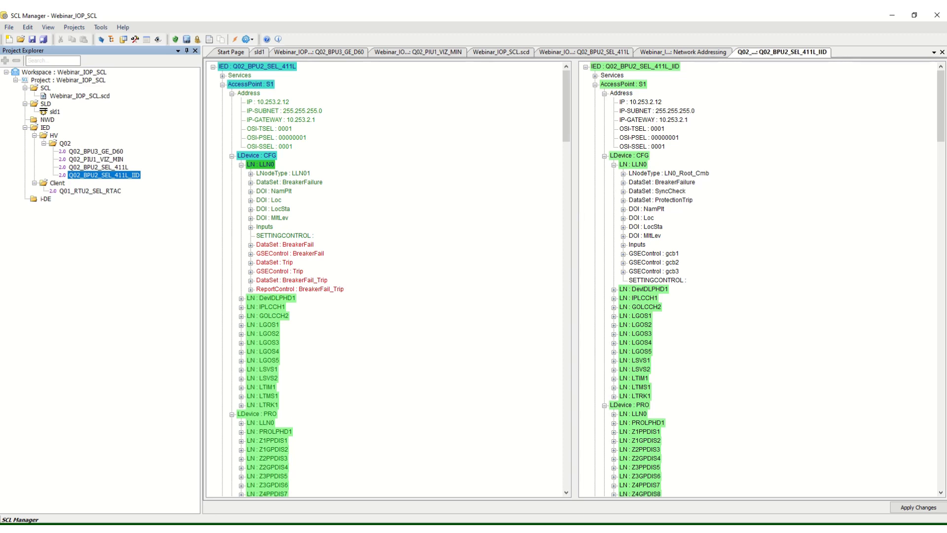
- Switch back to the ASE61850 Test Set Server Simulation window
click(108, 529)
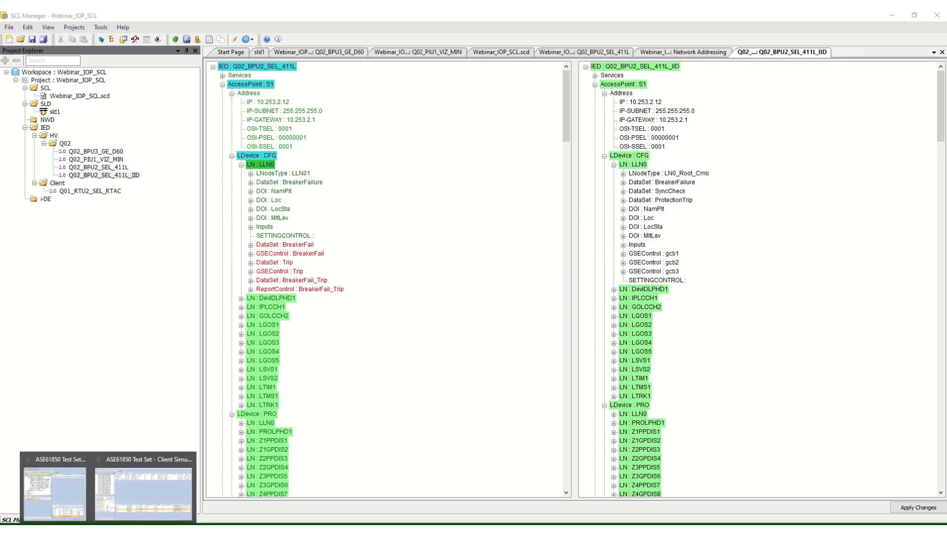
mouse_move(143, 493)
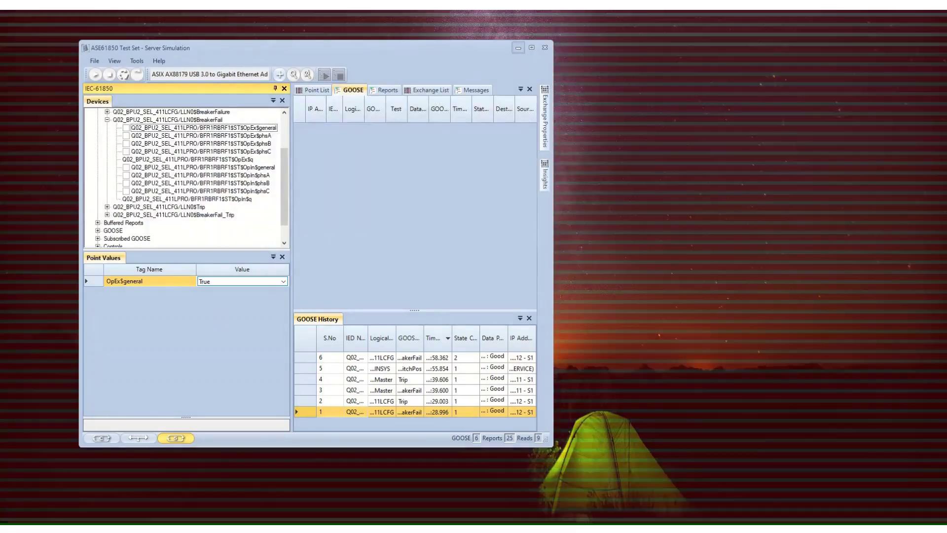
click(54, 493)
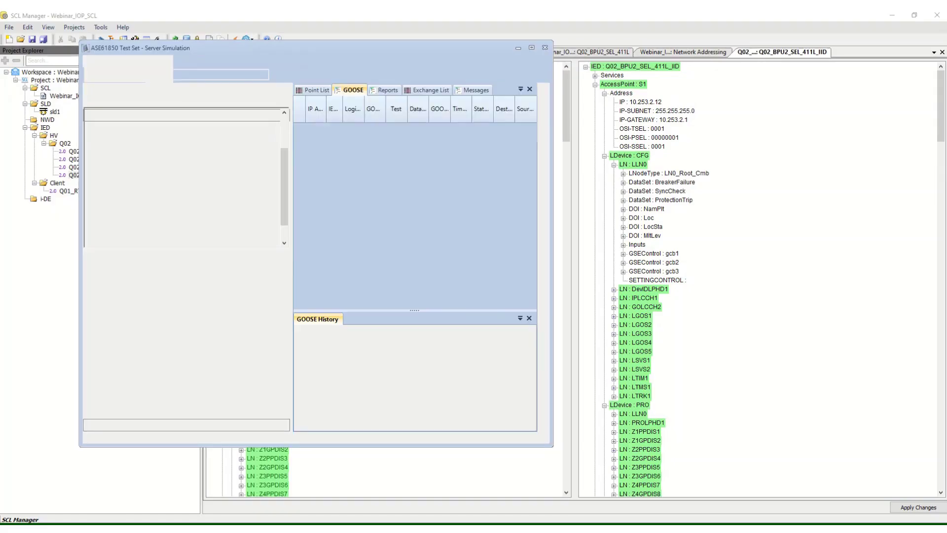